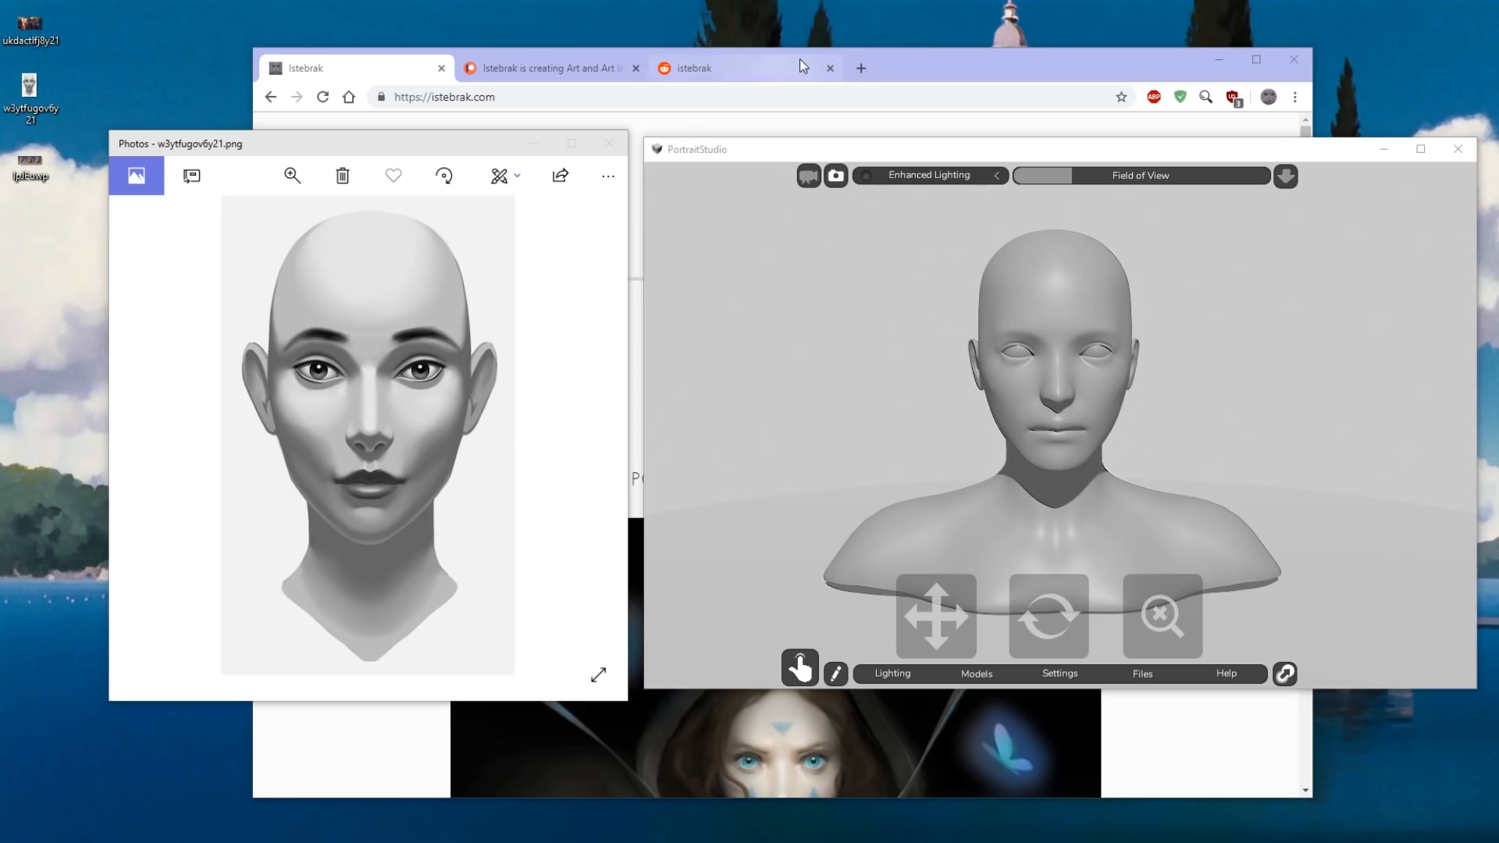
# Bring the Istebrak website to the front and check the system clock and calendar.
pyautogui.click(976, 65)
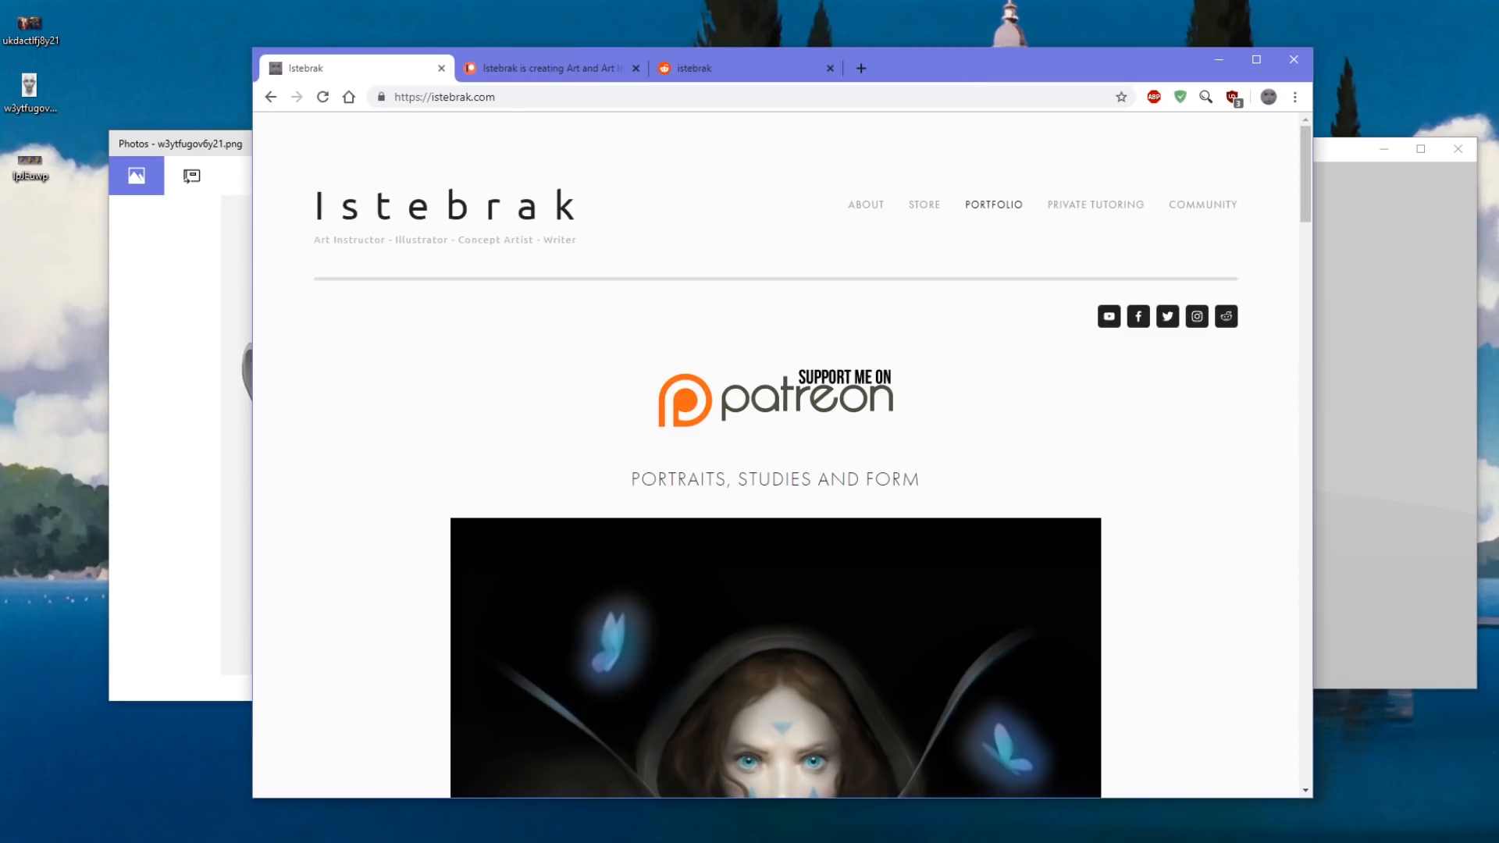
pyautogui.click(1493, 842)
pyautogui.scroll(-1, 1492, 617)
pyautogui.scroll(1, 1492, 621)
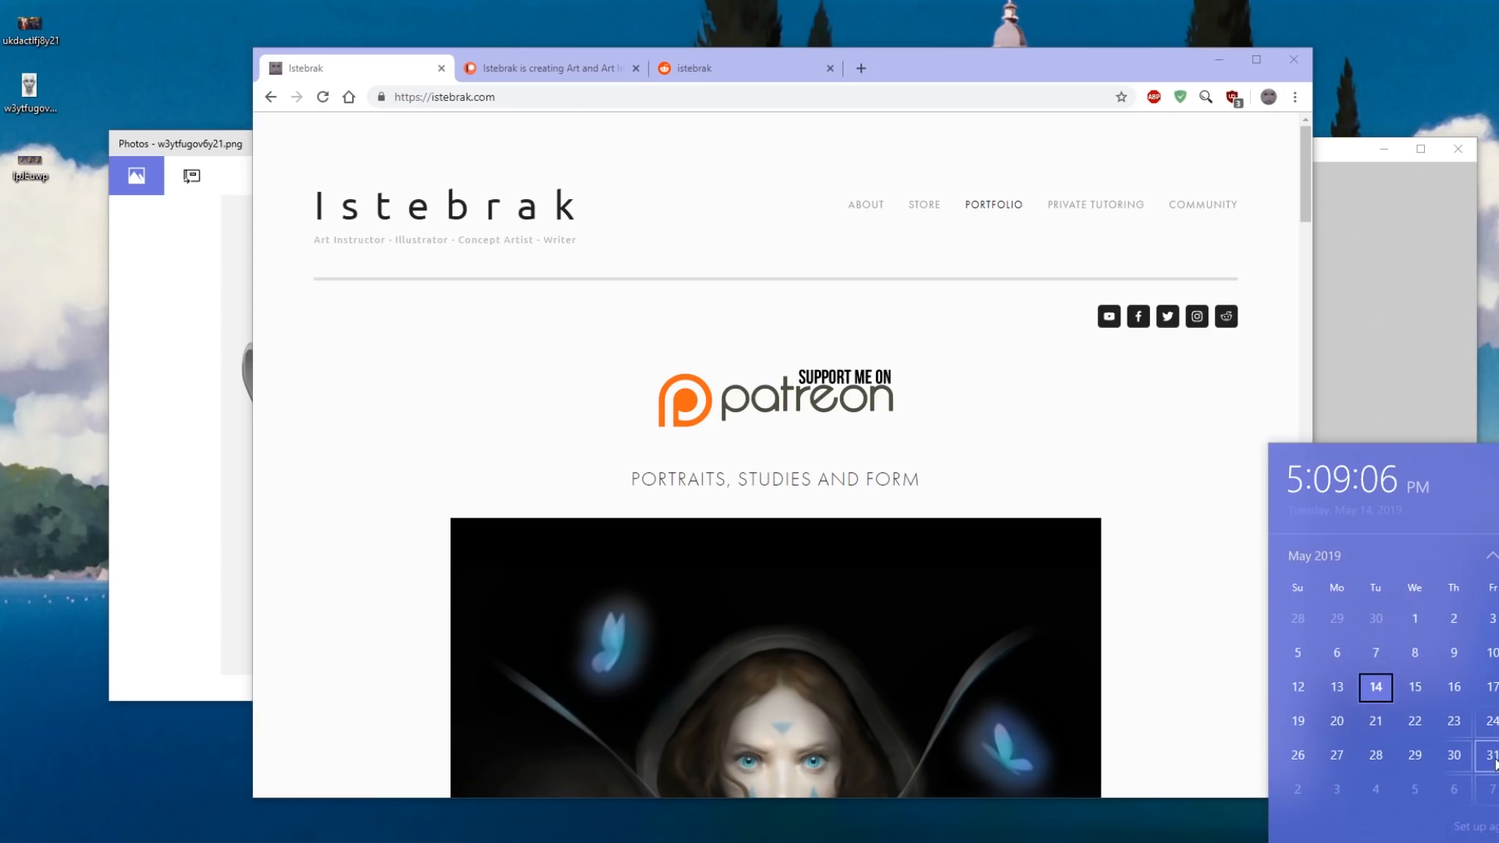
pyautogui.scroll(-1, 1487, 680)
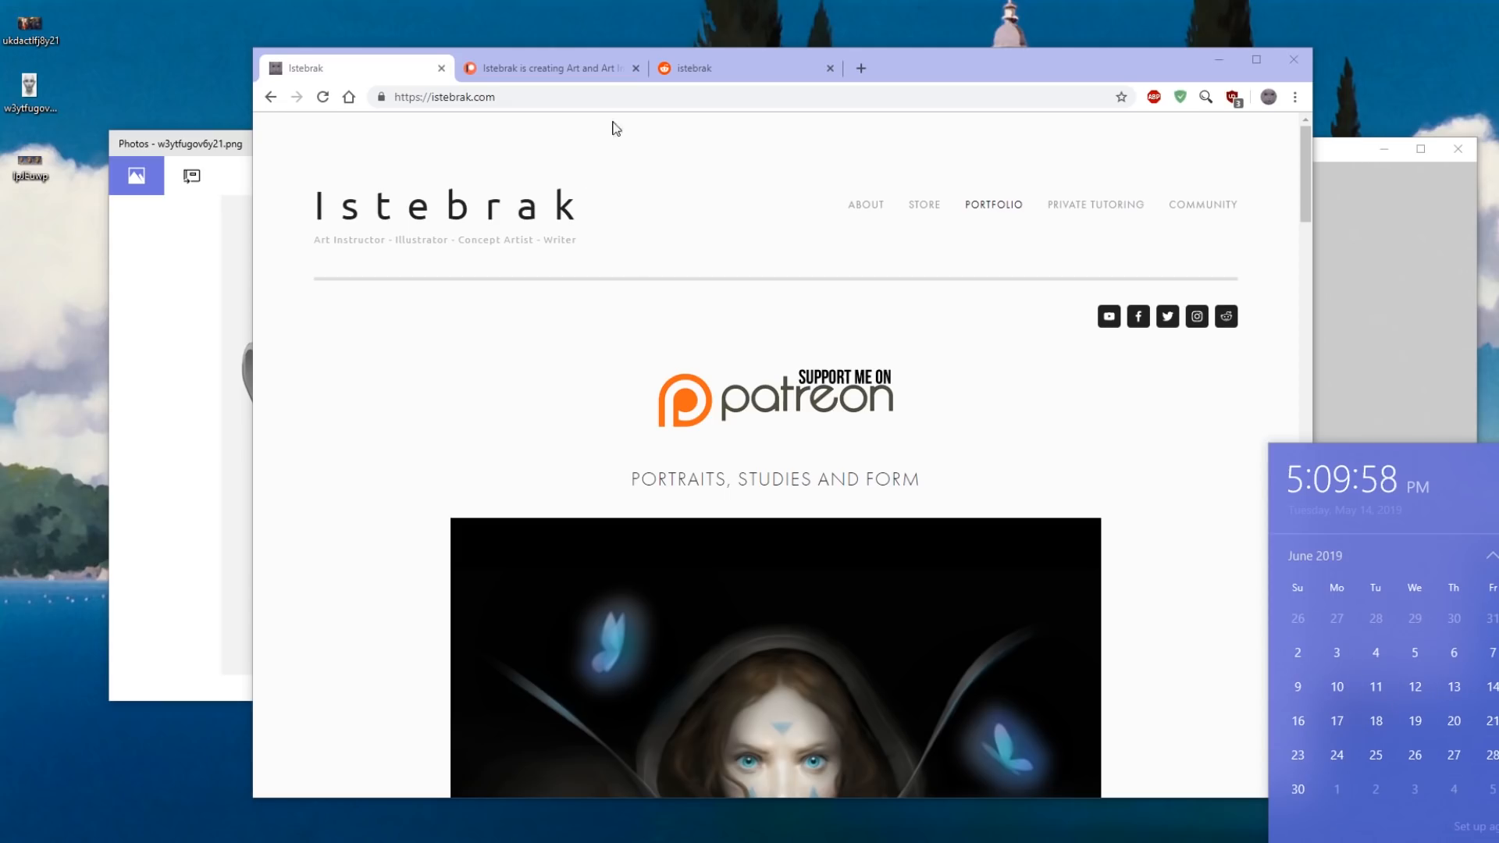
# View the Istebrak Patreon page, switch to the r/istebrak subreddit and sort its posts by Hot.
pyautogui.click(564, 75)
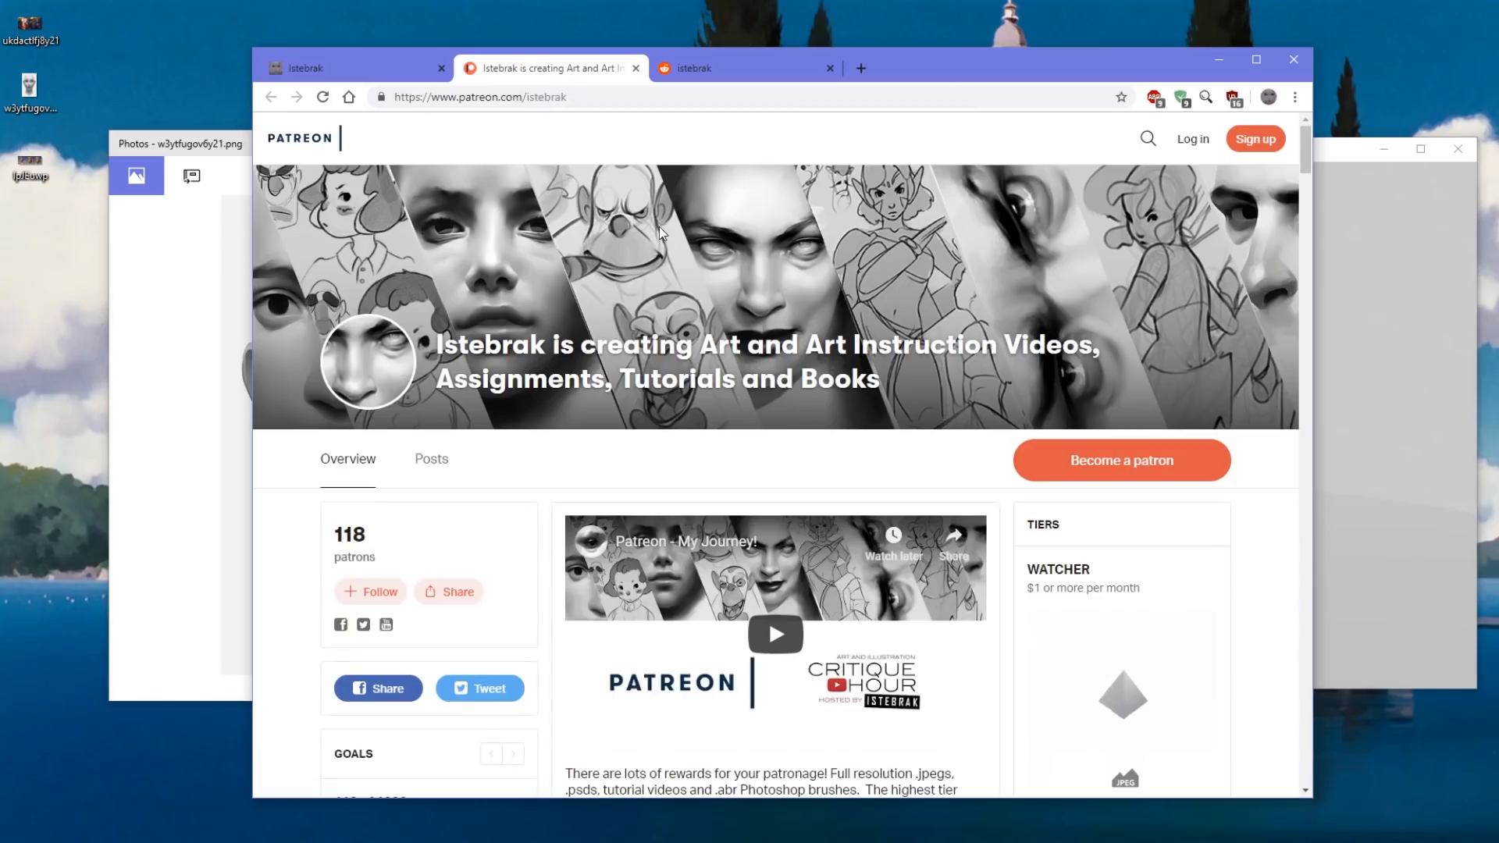
pyautogui.click(382, 69)
pyautogui.click(691, 71)
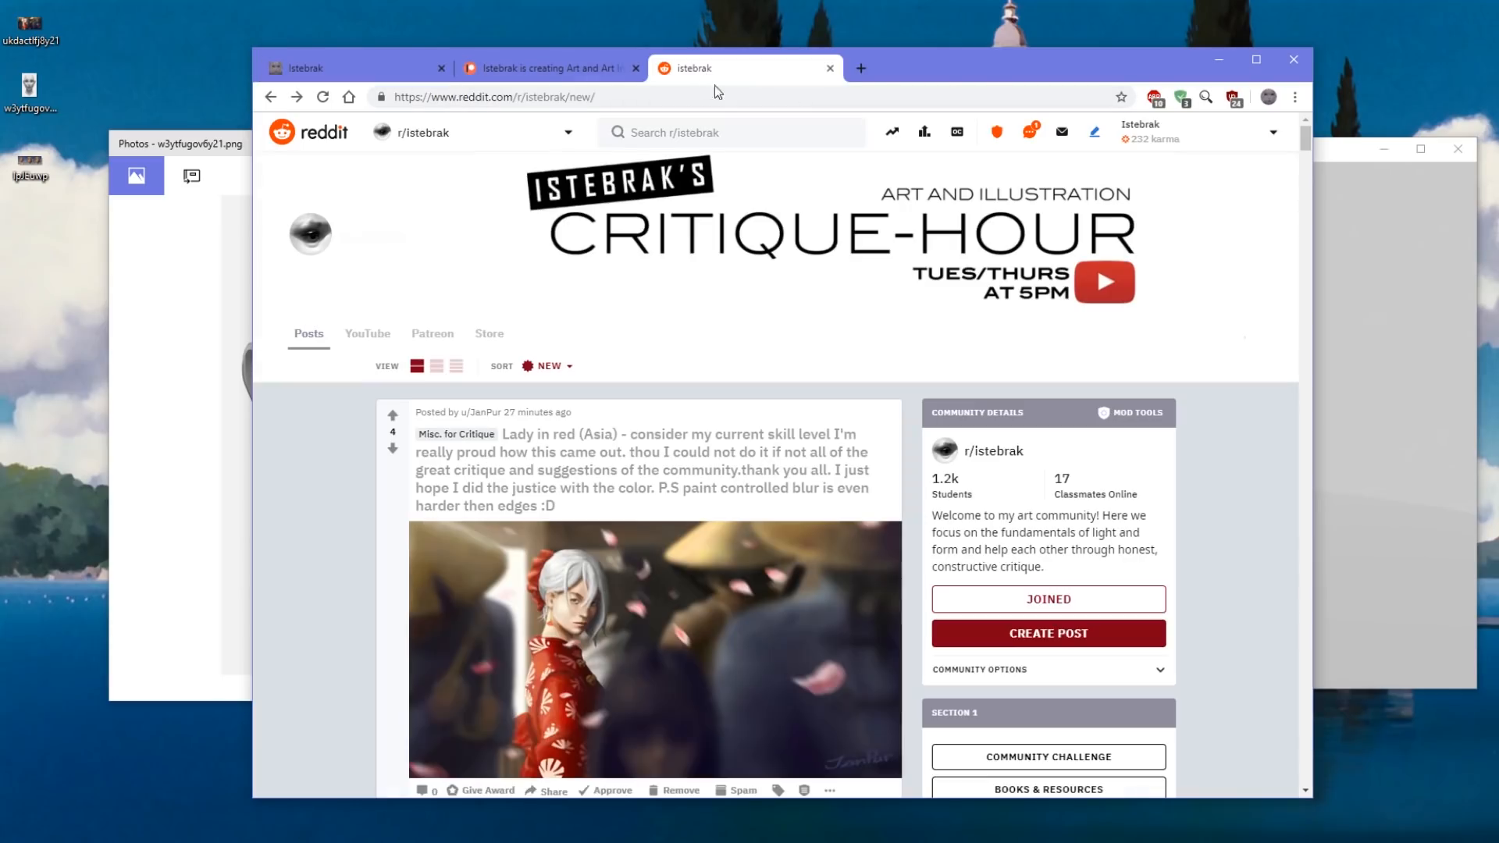
pyautogui.click(570, 364)
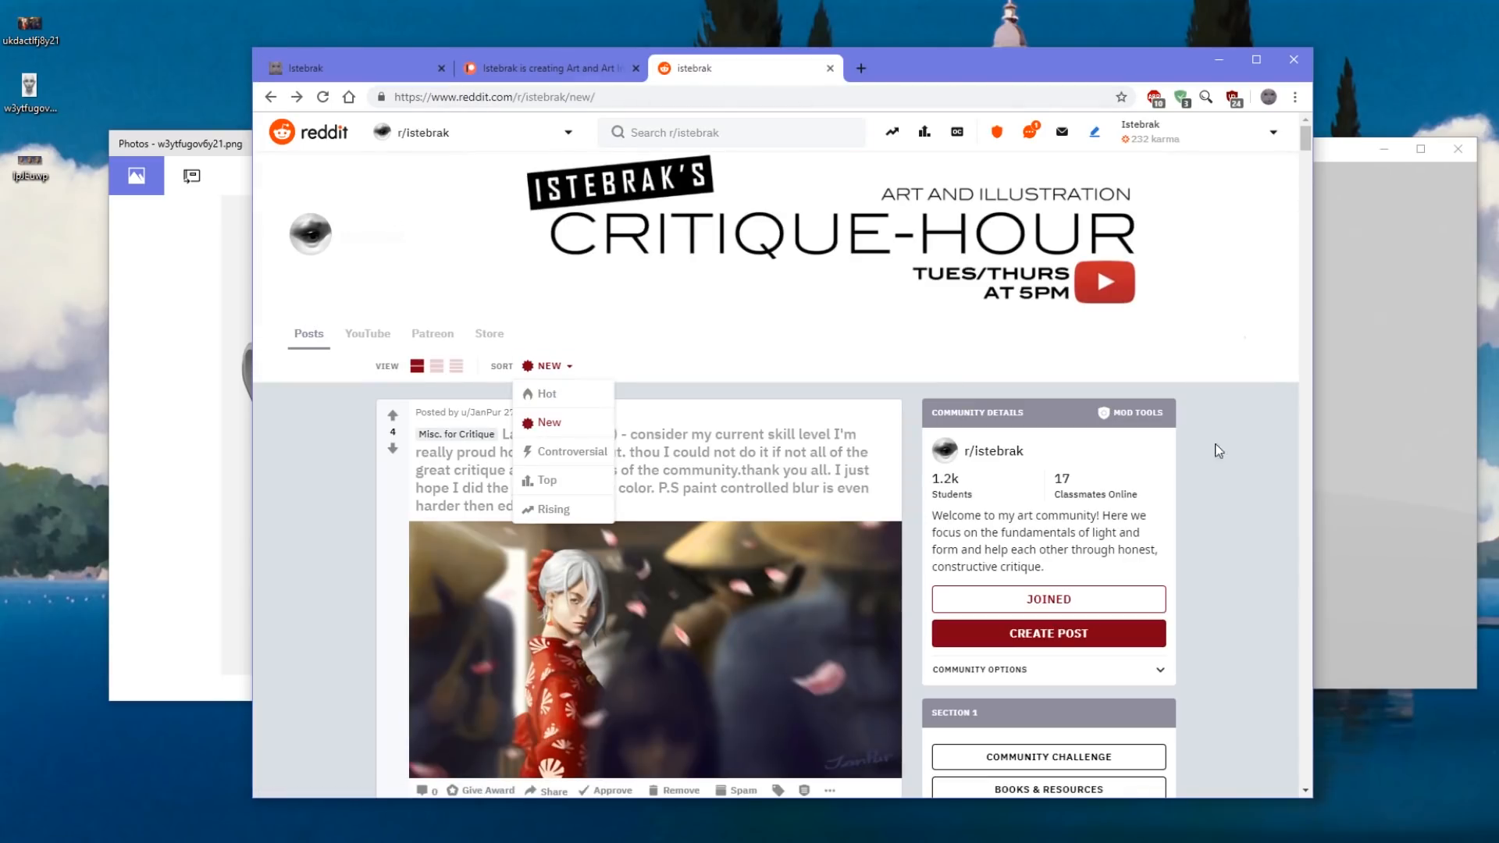
pyautogui.click(1002, 456)
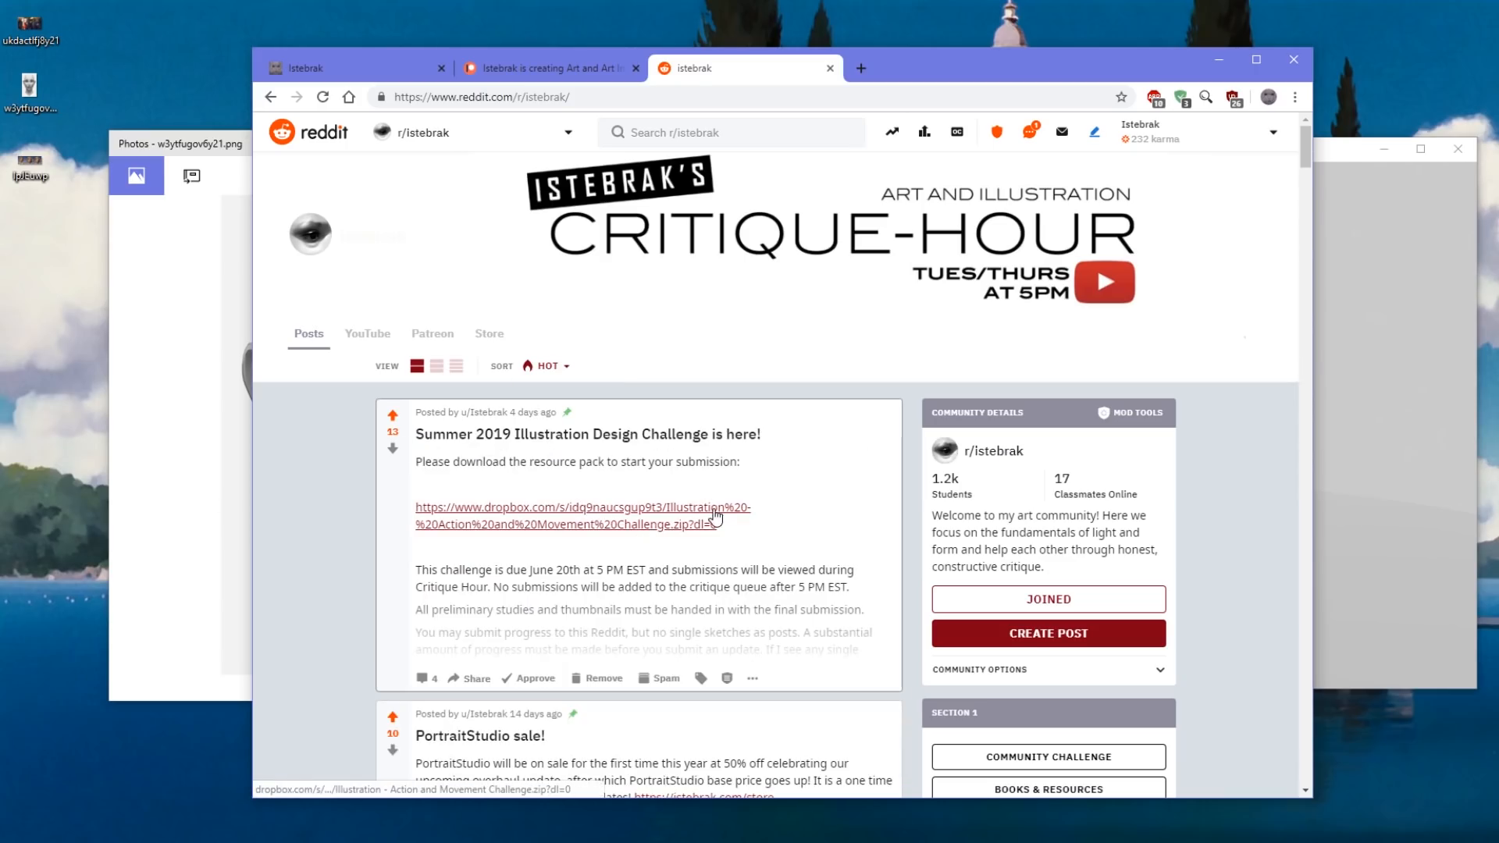
# Read the Summer 2019 Illustration Design Challenge post with its comments and return to the r/istebrak post list.
pyautogui.click(674, 595)
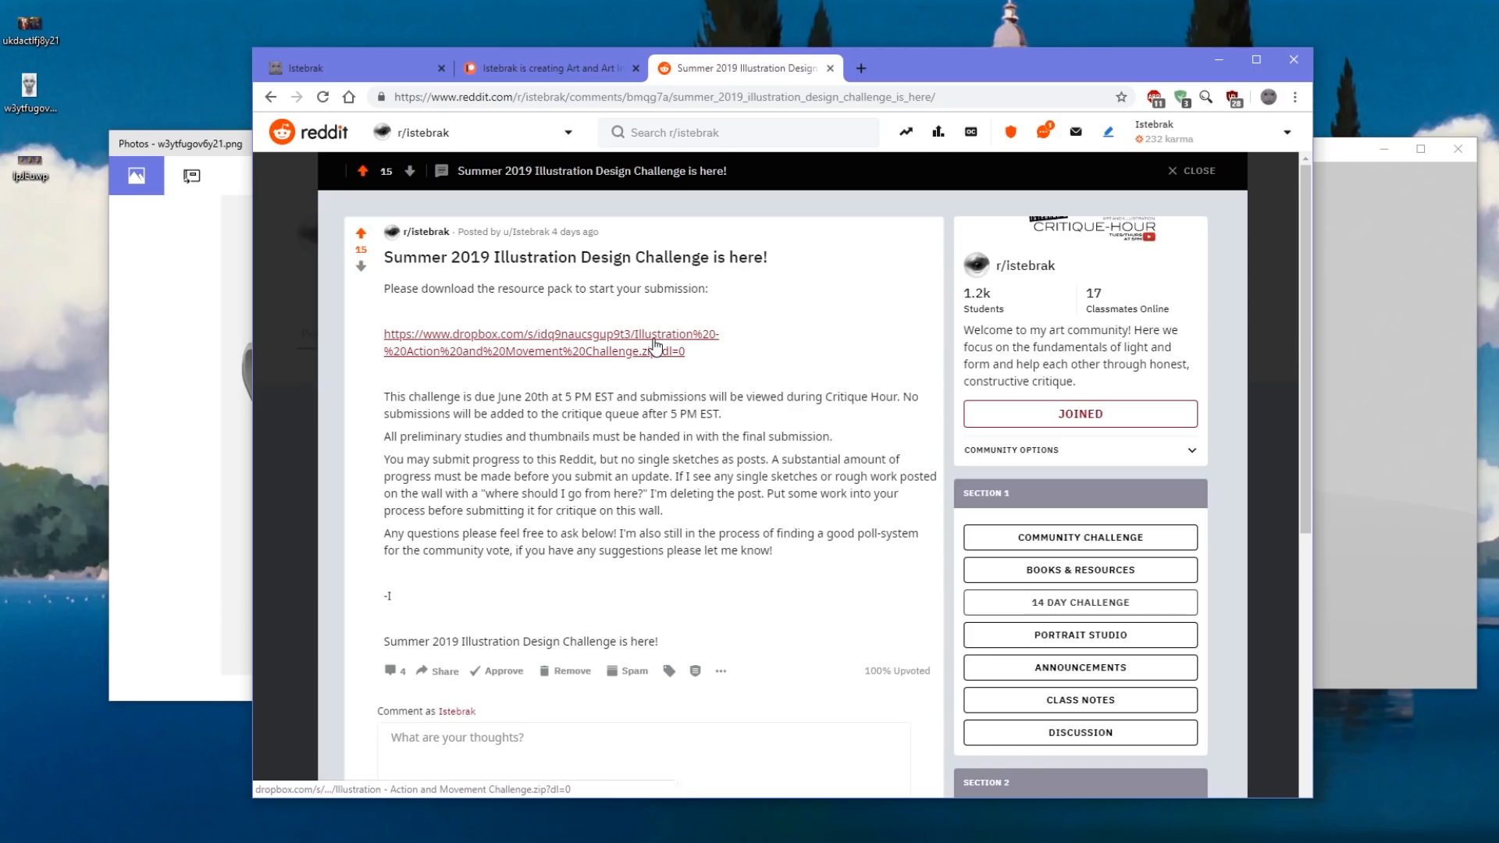
pyautogui.scroll(-7, 504, 513)
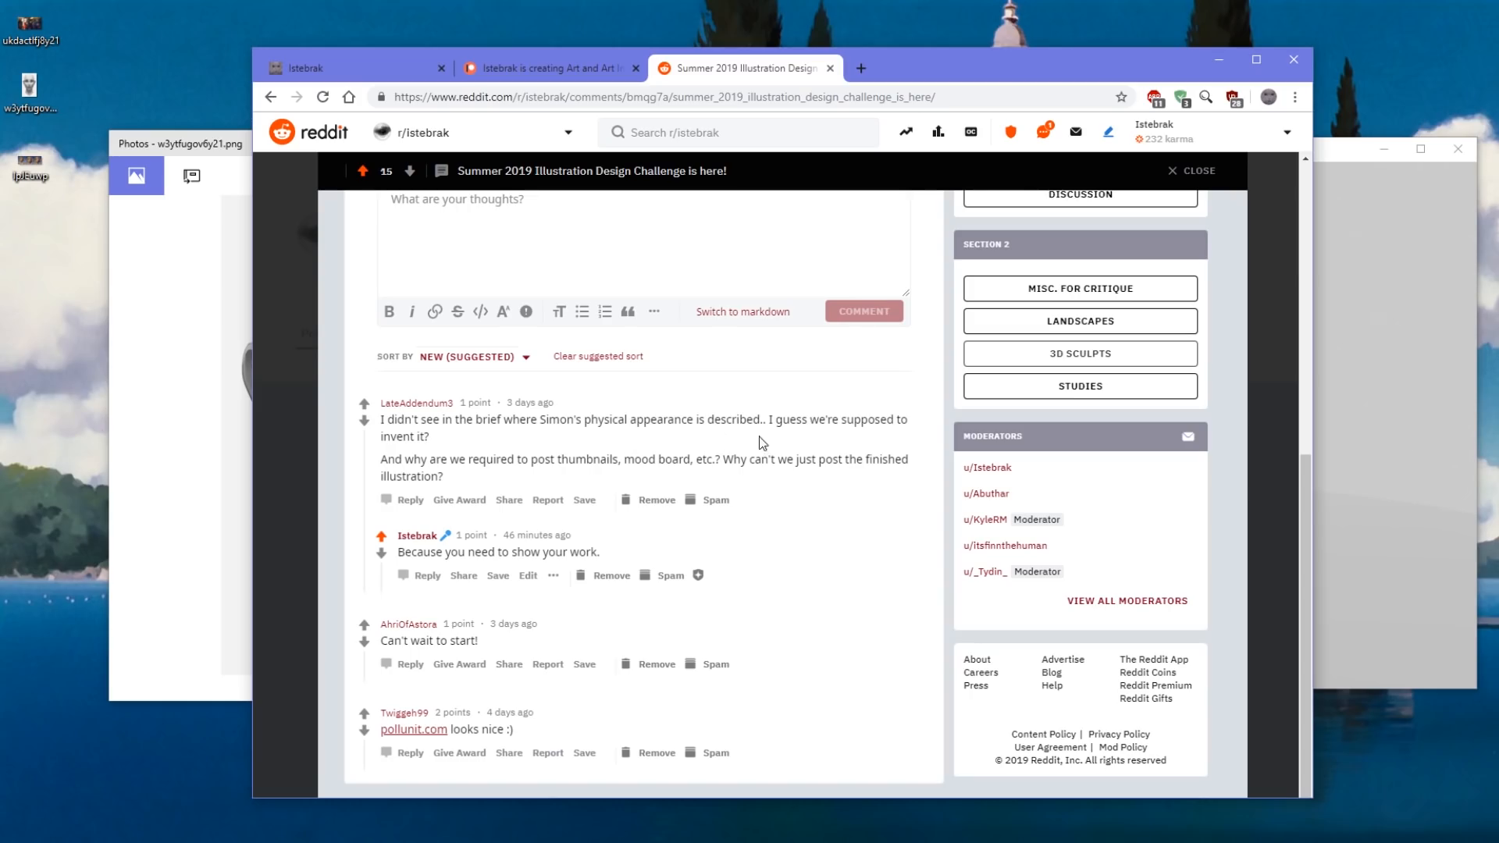
pyautogui.scroll(8, 782, 454)
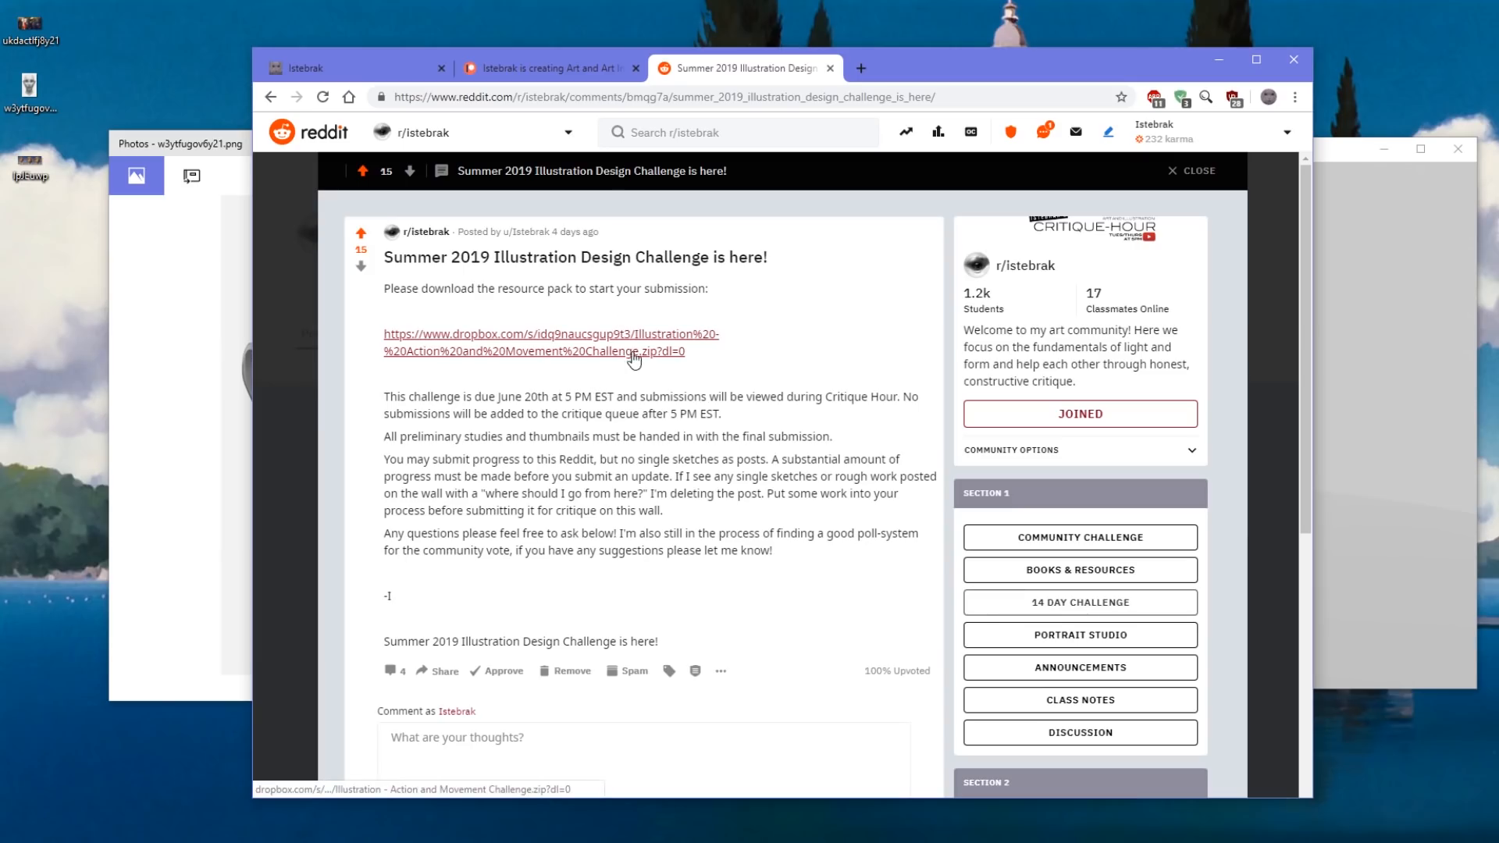
pyautogui.click(1025, 266)
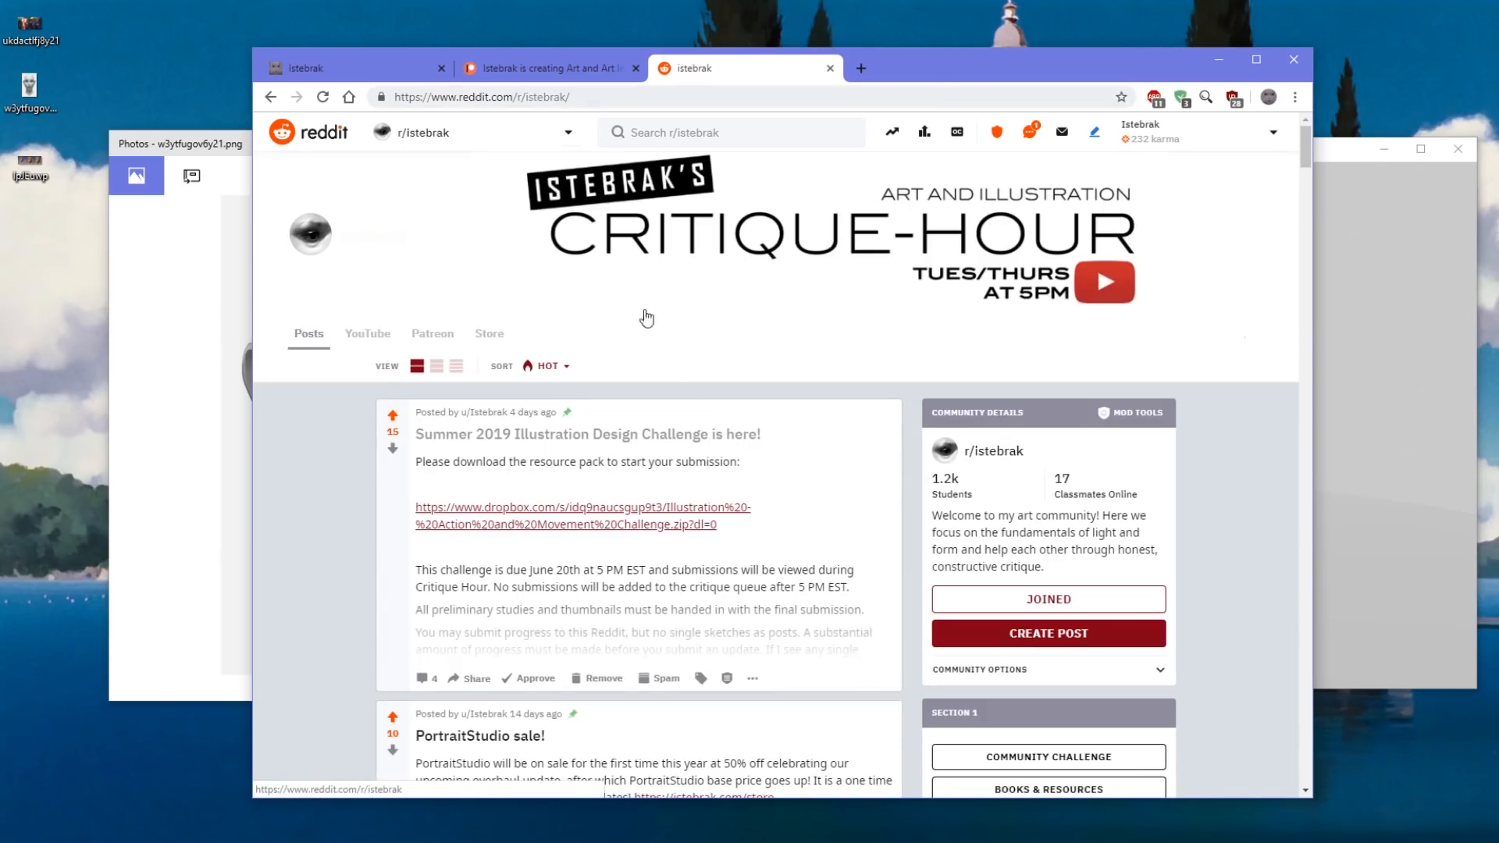
# Browse the products in the Istebrak website's store and return to the site's home page.
pyautogui.click(361, 75)
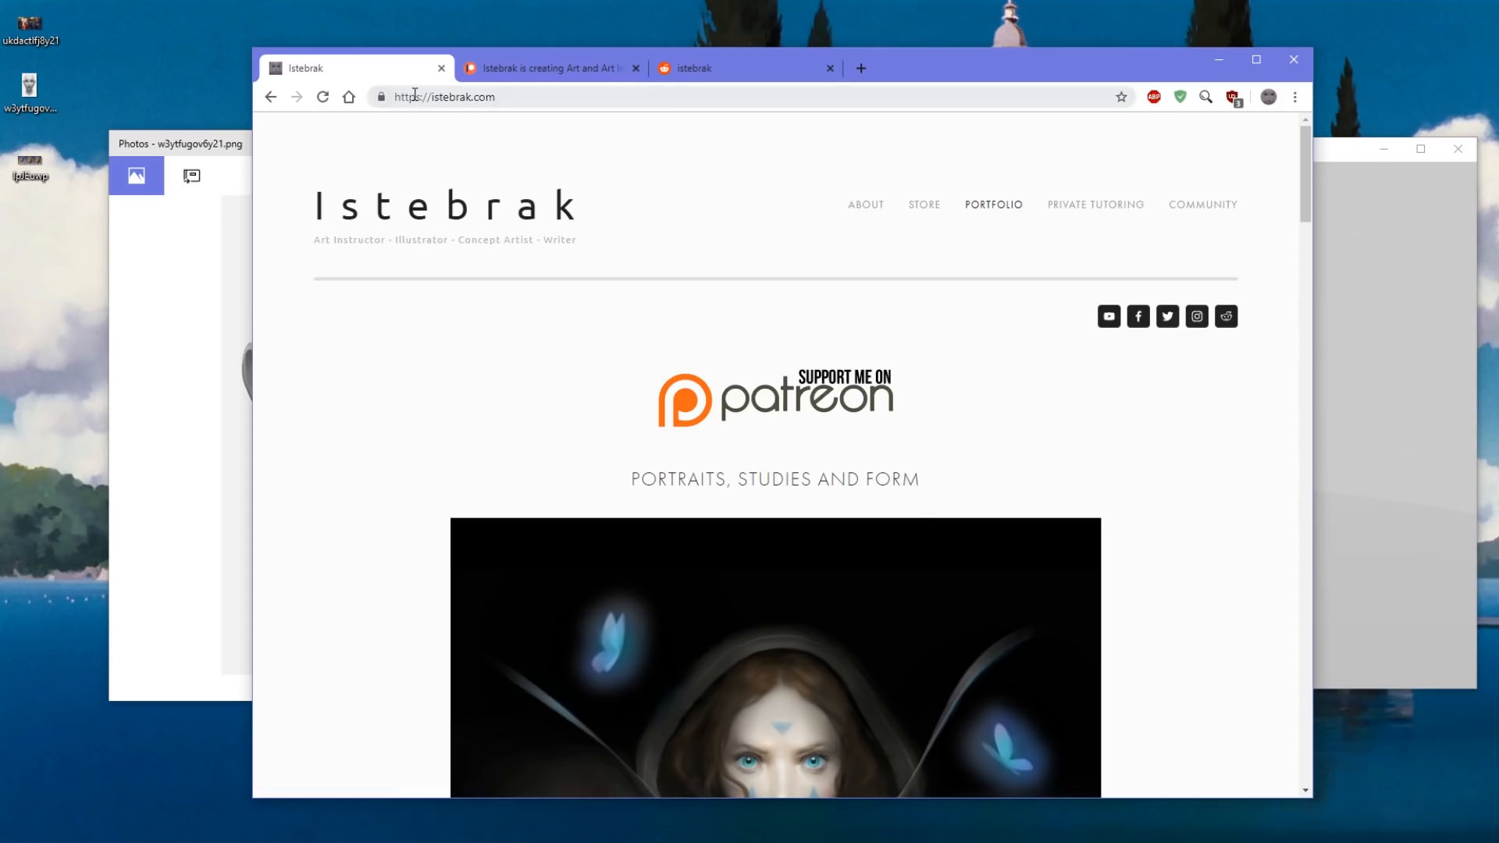
pyautogui.click(926, 206)
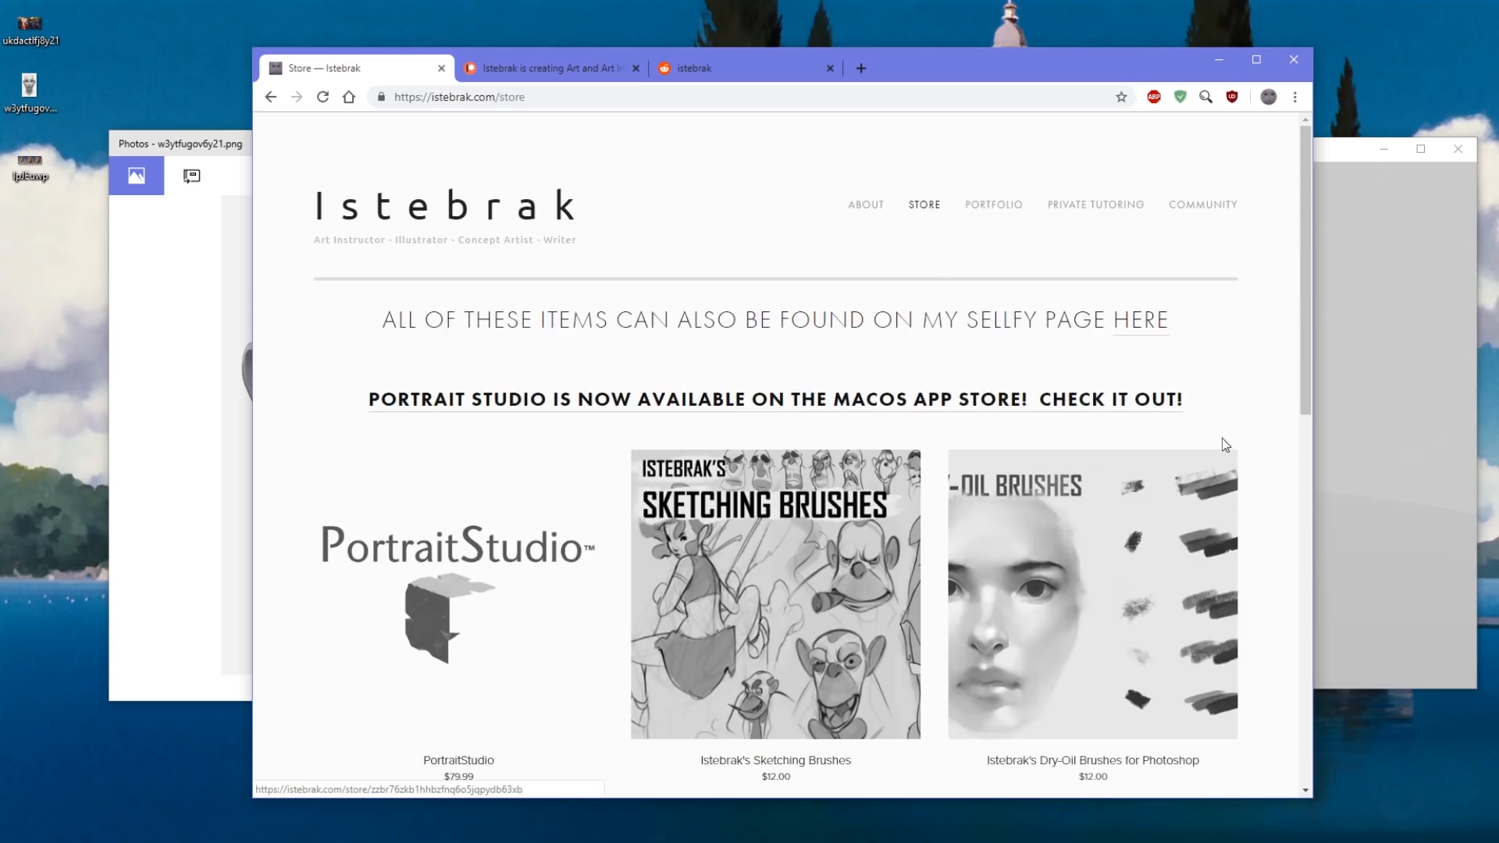
pyautogui.scroll(-6, 1259, 398)
pyautogui.scroll(4, 1258, 398)
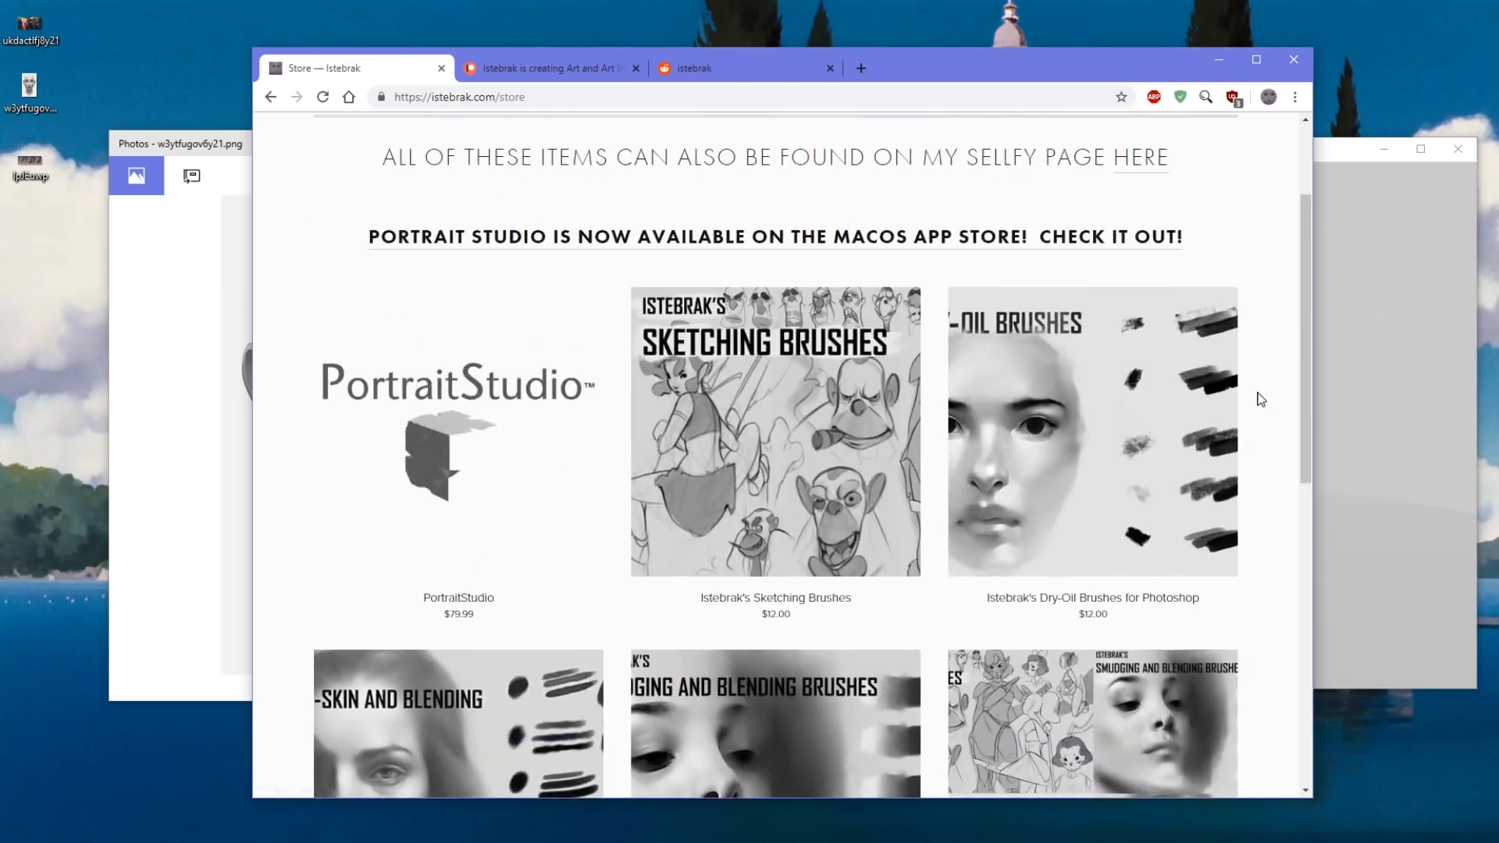
pyautogui.scroll(2, 1259, 398)
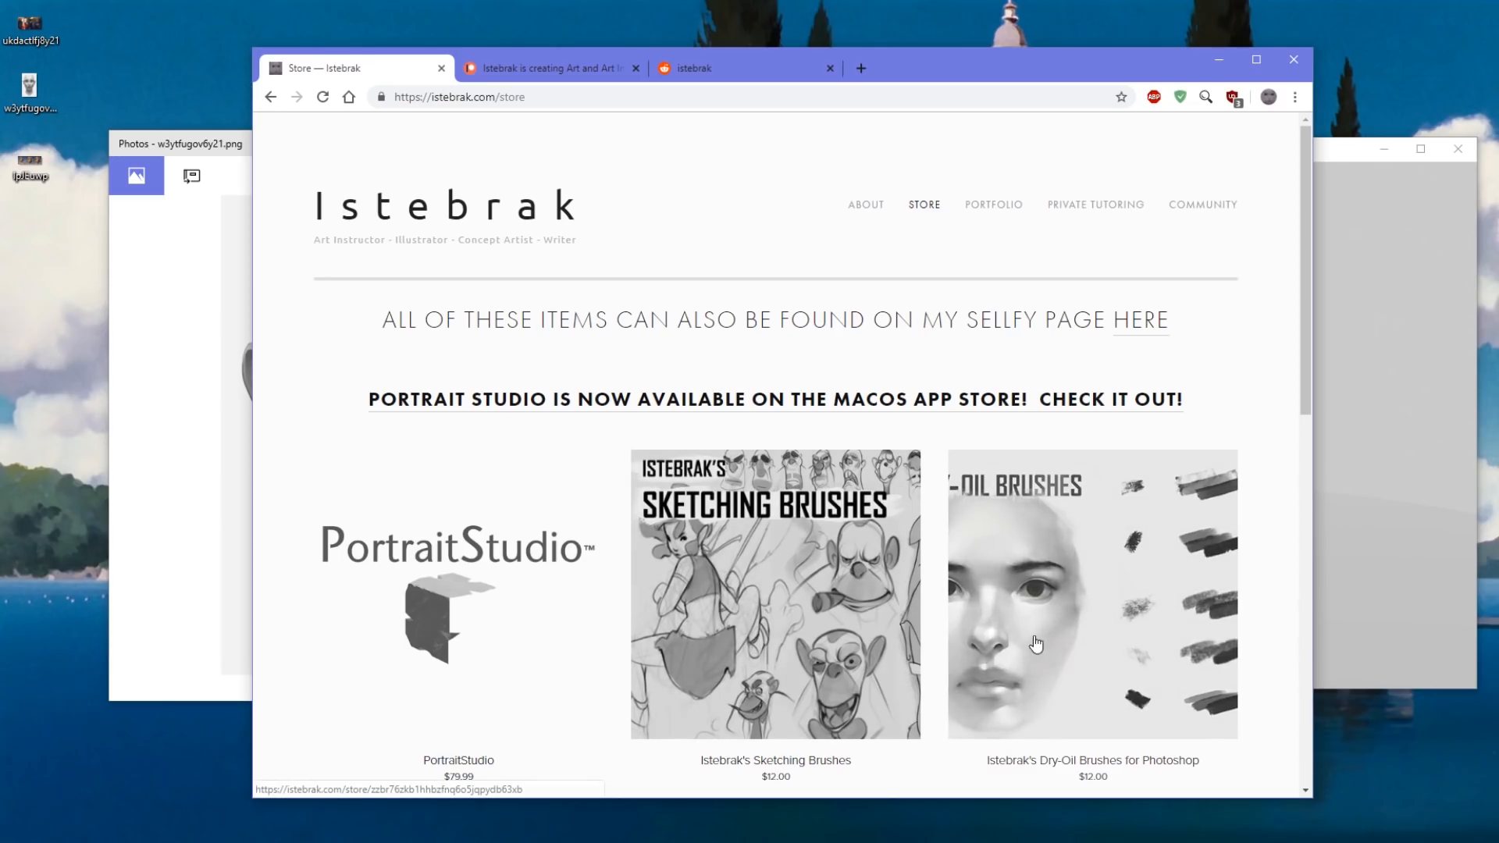
pyautogui.scroll(-5, 1038, 640)
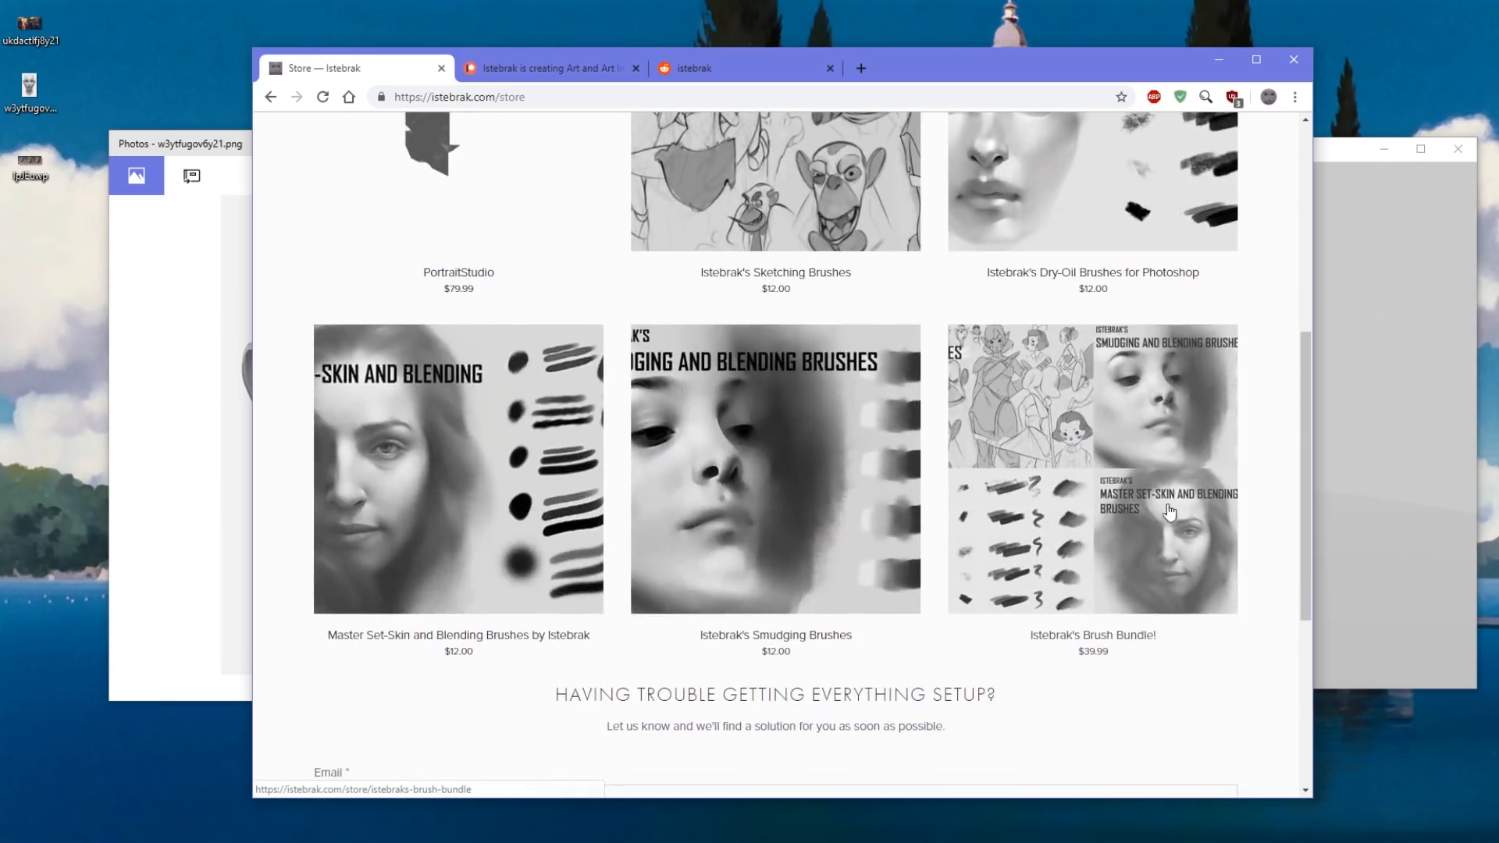
pyautogui.scroll(5, 1270, 582)
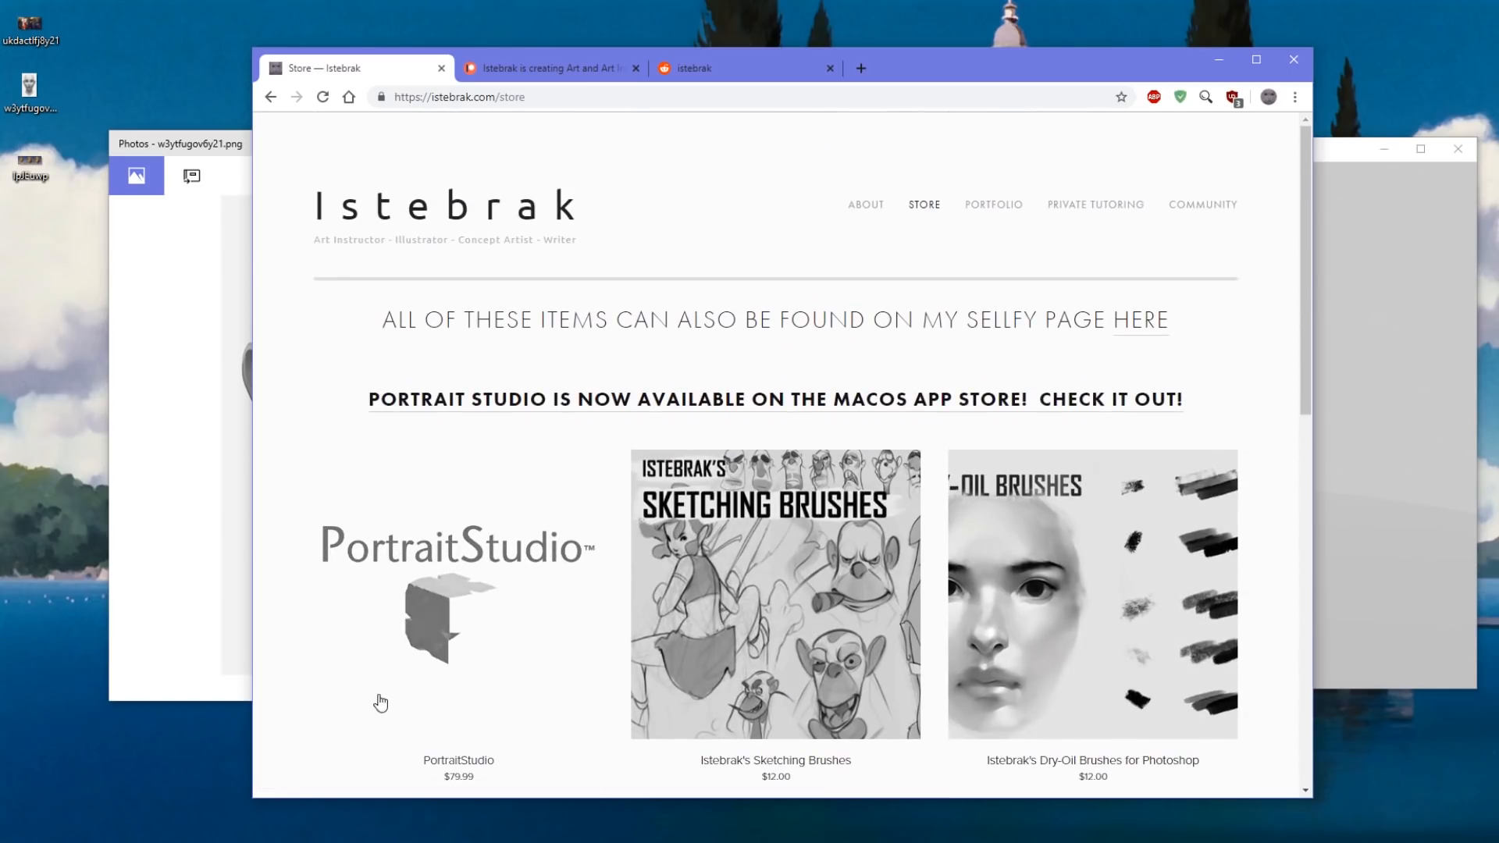
pyautogui.click(271, 95)
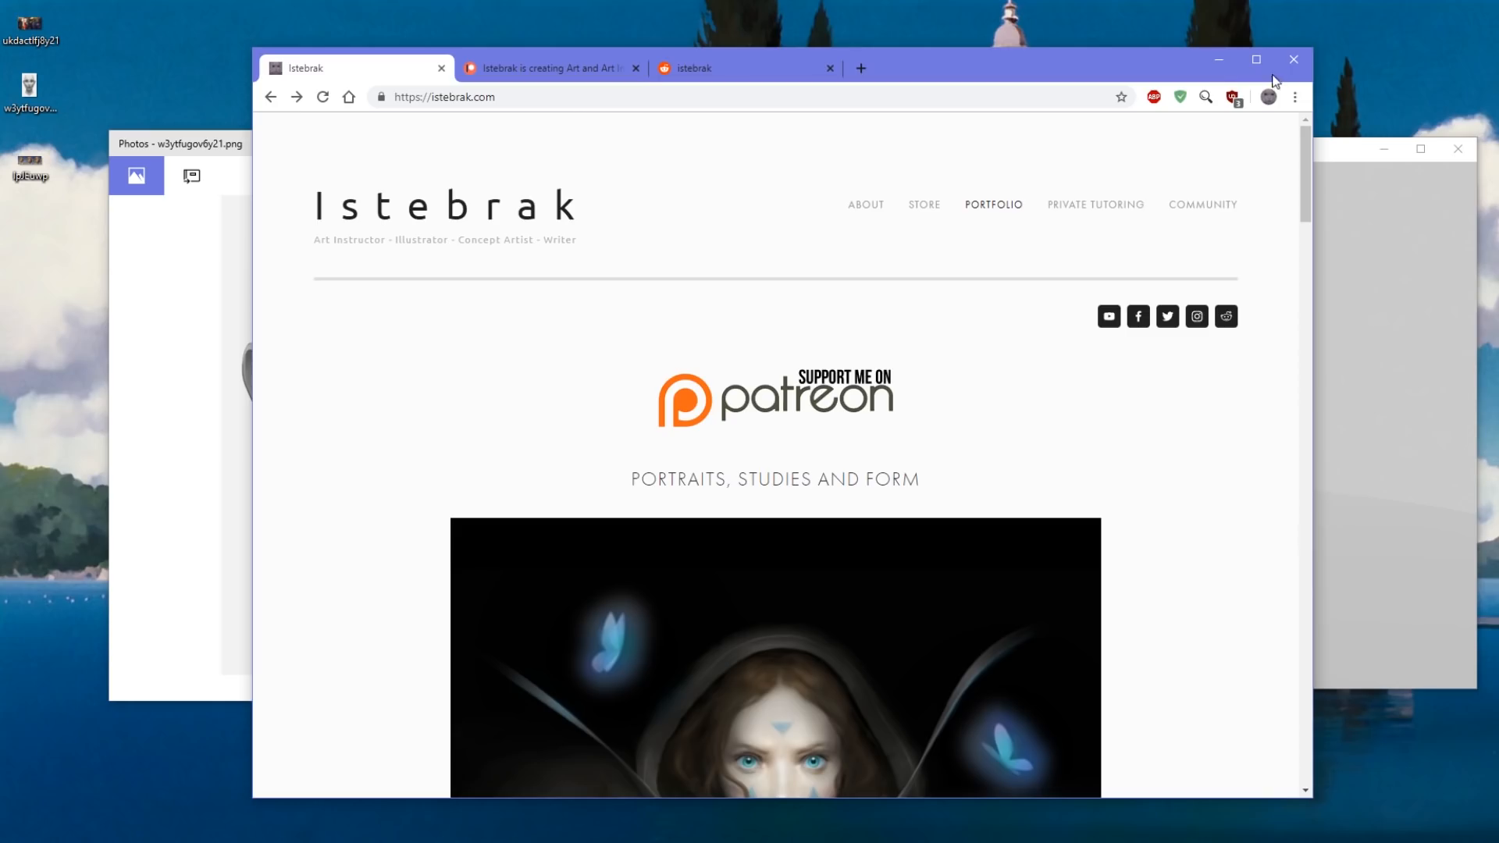
# Close the browser and view the grayscale portrait w3ytfugov6y21.png in Photos beside the Photoshop window.
pyautogui.click(1293, 61)
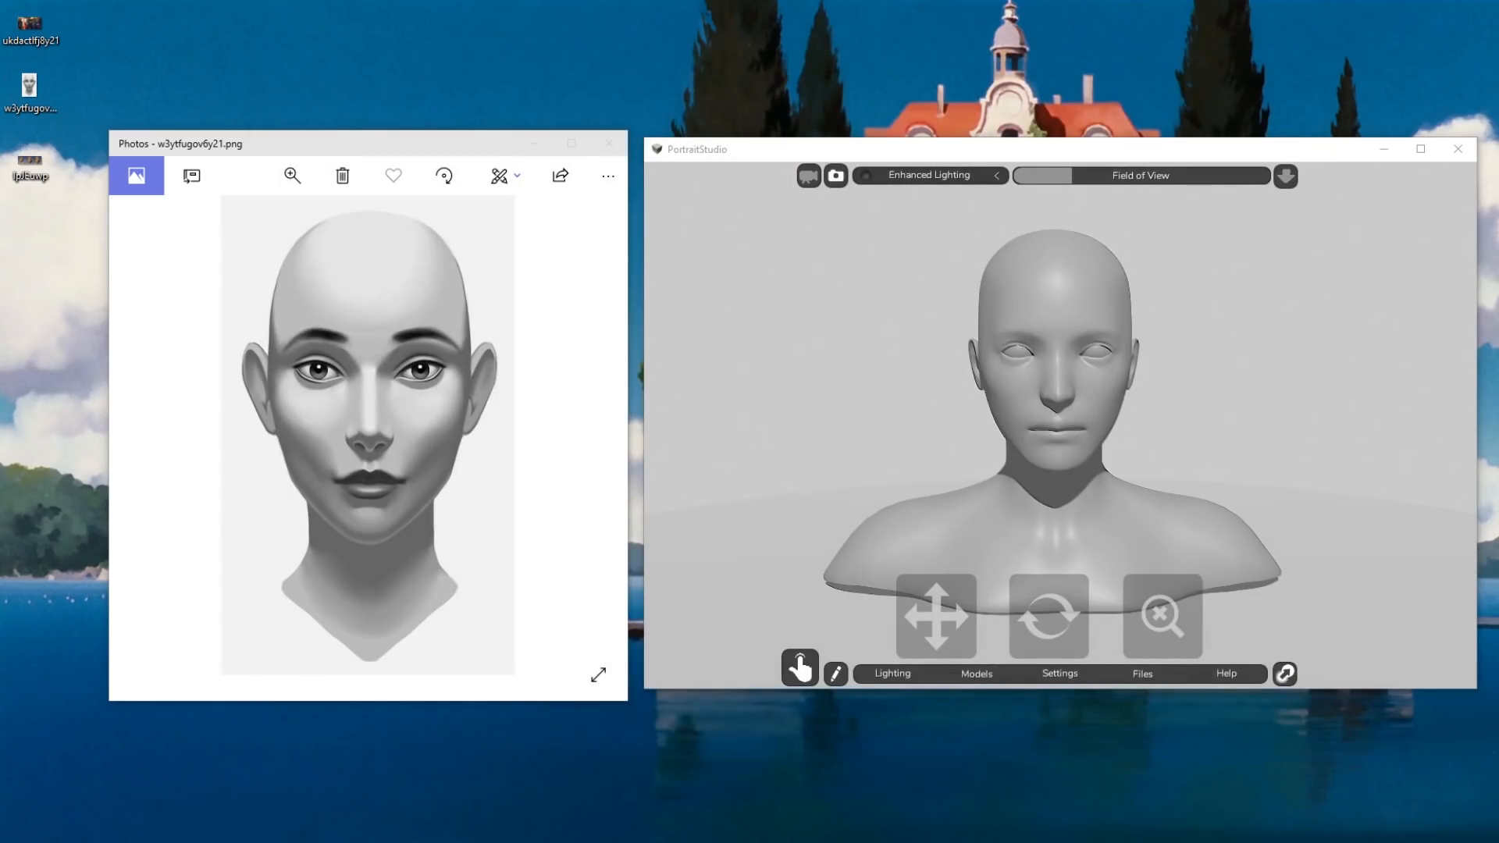
pyautogui.hotkey('alt', 'Tab')
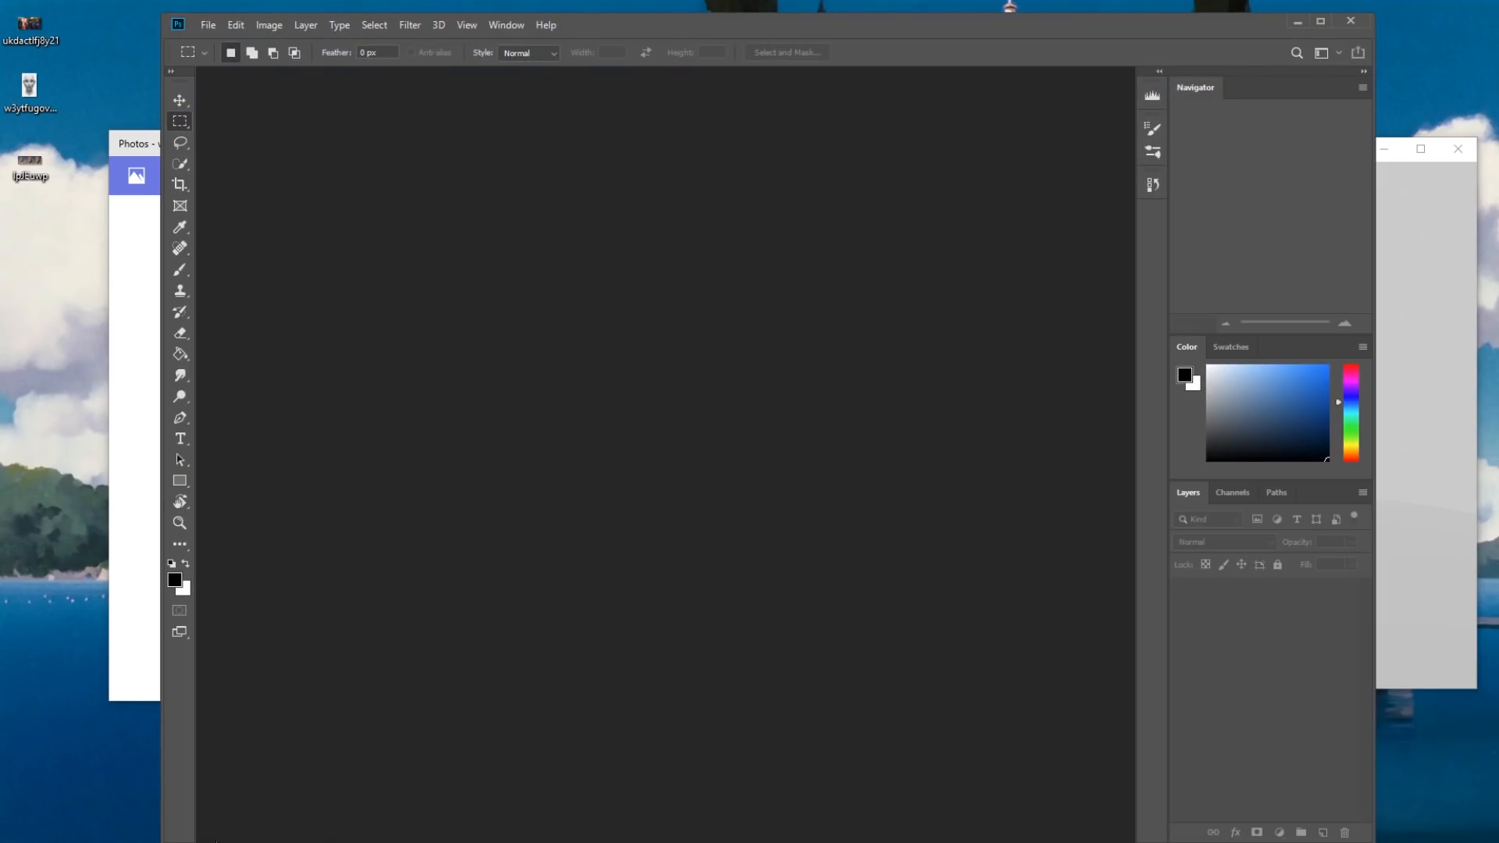
pyautogui.click(122, 616)
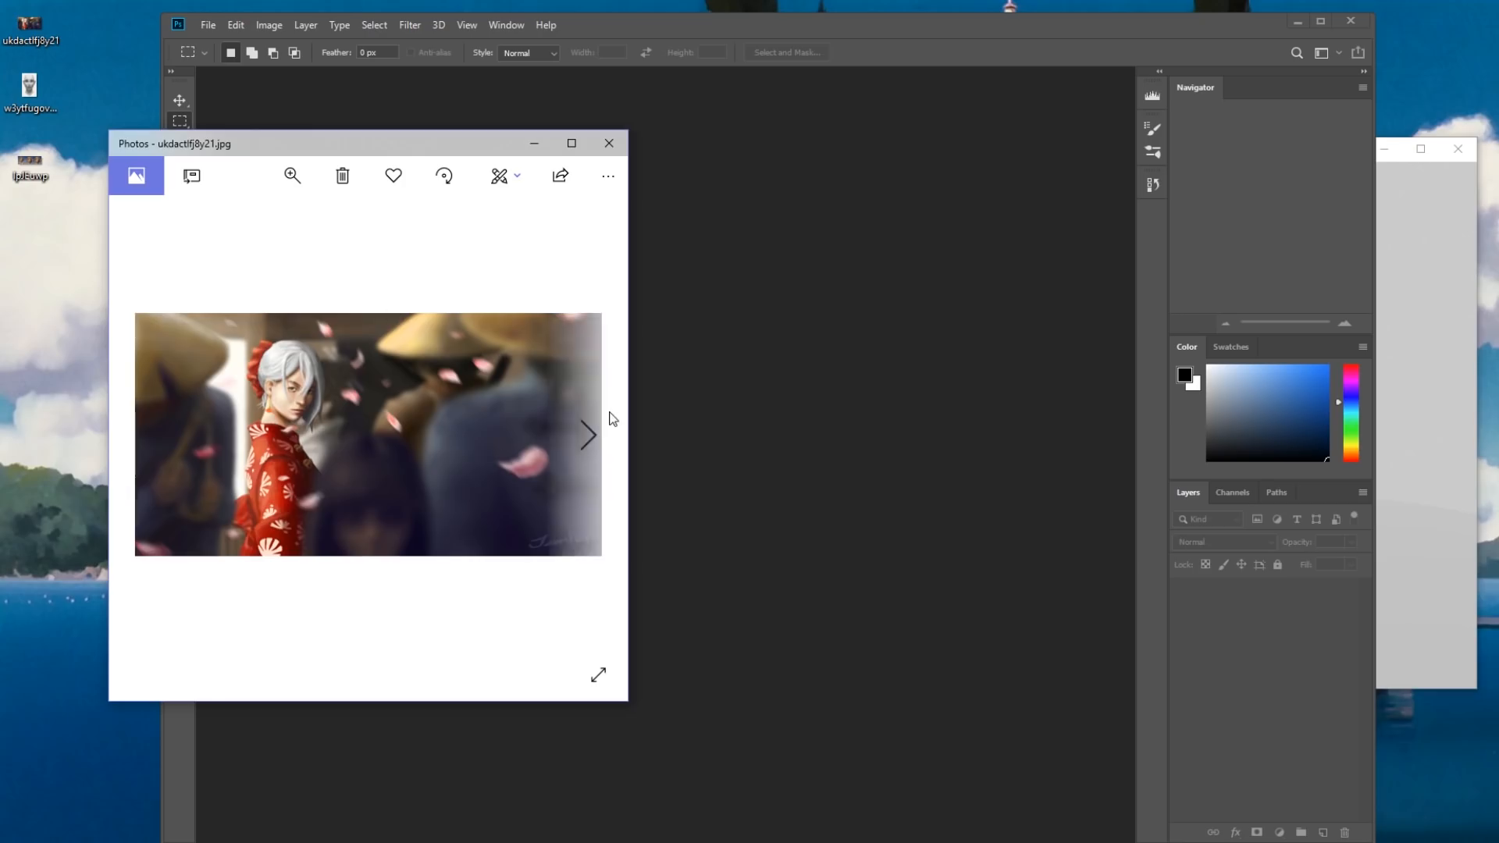
pyautogui.click(587, 435)
# Switch to PortraitStudio and move the light around the bust to examine side, overhead and frontal lighting on the face.
pyautogui.hotkey('alt', 'Tab')
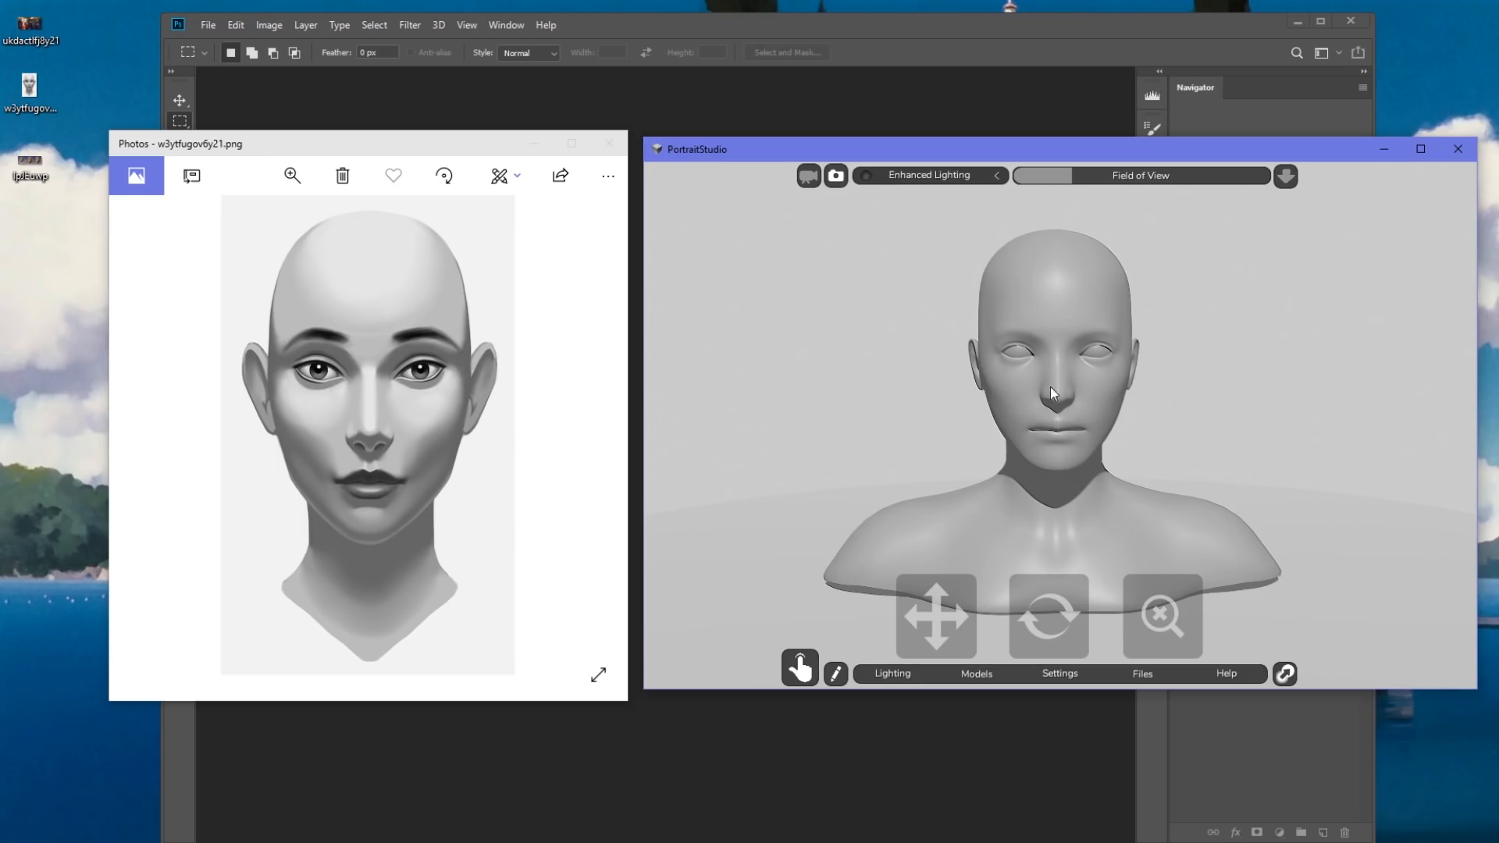
pyautogui.moveTo(1048, 618)
pyautogui.mouseDown()
pyautogui.moveTo(1177, 614)
pyautogui.moveTo(1029, 620)
pyautogui.mouseUp()
pyautogui.moveTo(934, 343); pyautogui.dragTo(988, 362)
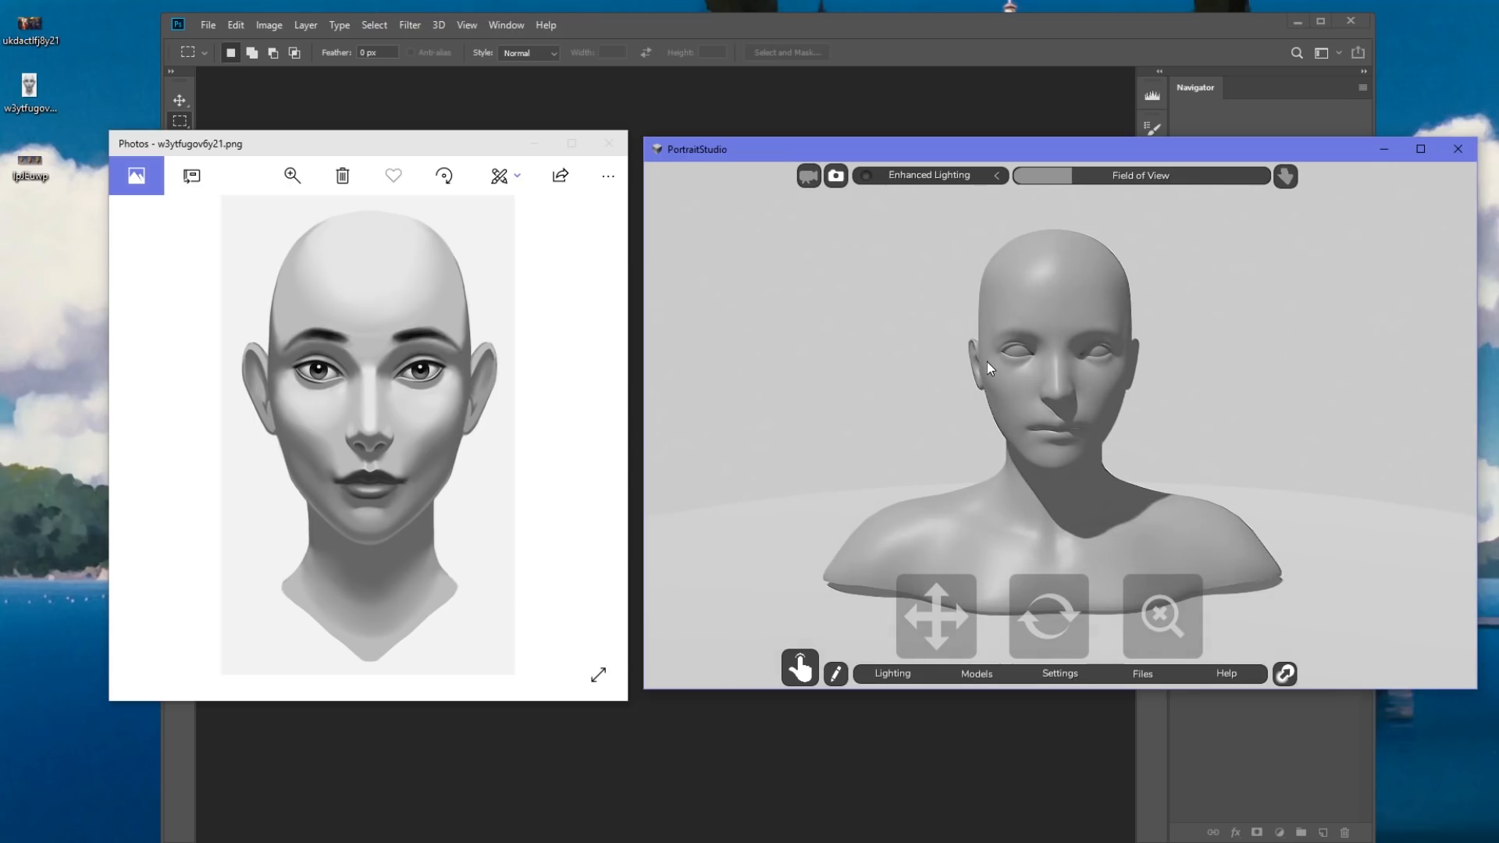
pyautogui.moveTo(987, 362); pyautogui.dragTo(925, 348)
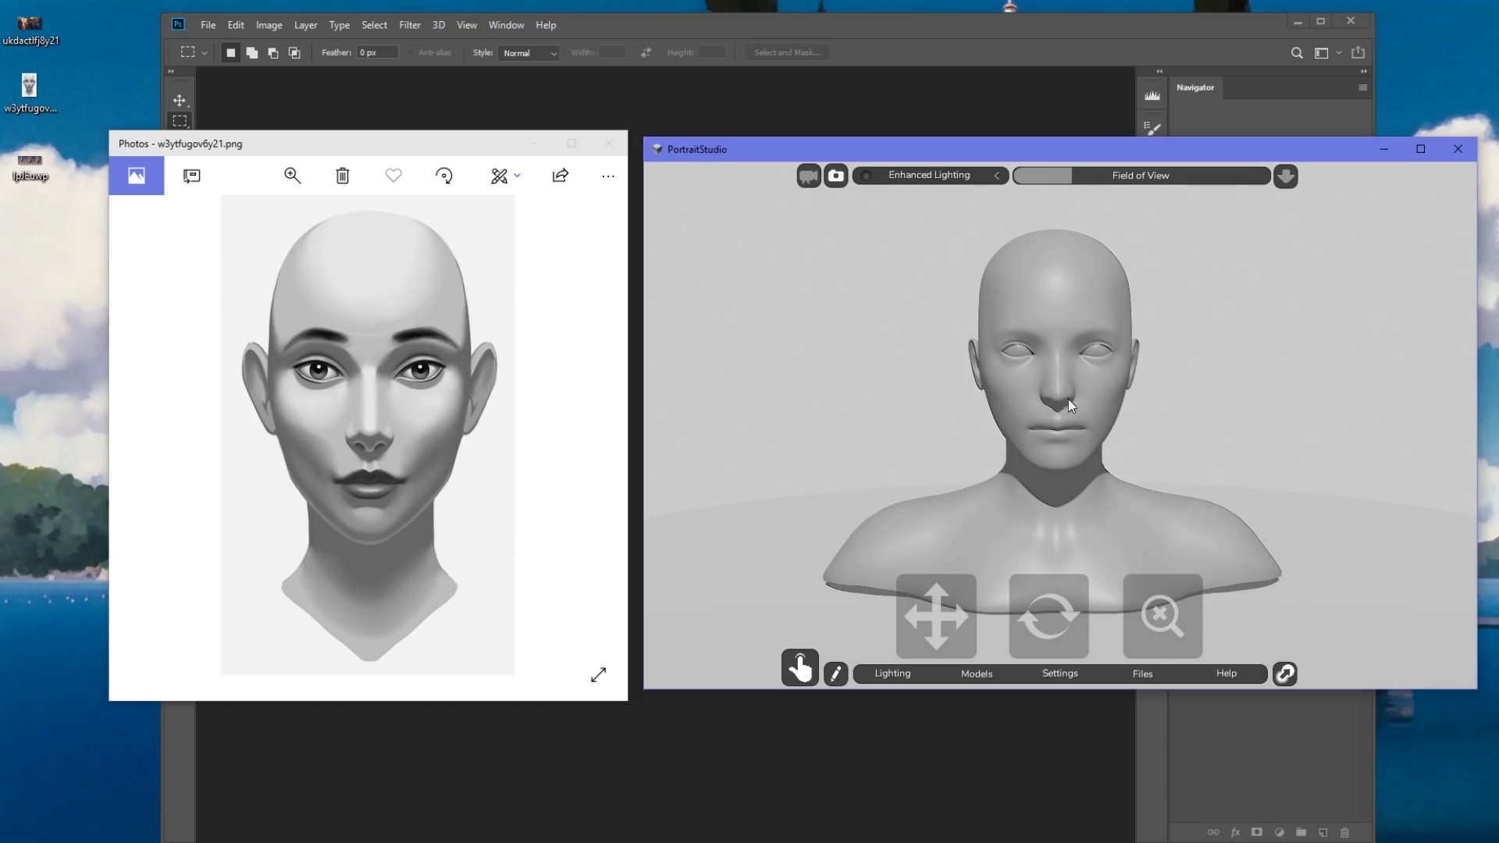
pyautogui.moveTo(1058, 384); pyautogui.dragTo(1062, 409)
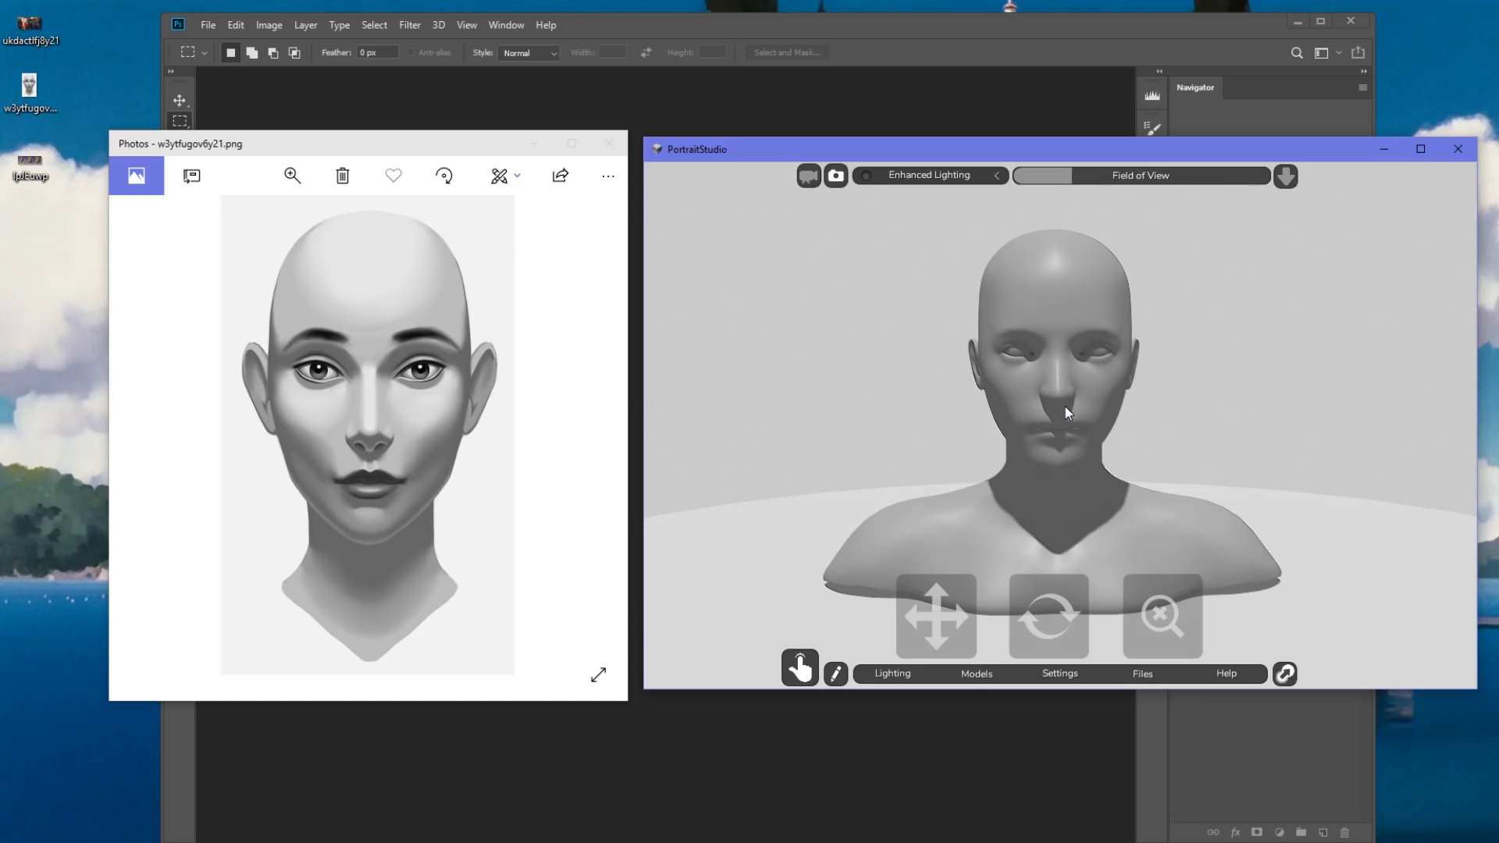
pyautogui.moveTo(1065, 406); pyautogui.dragTo(1066, 406)
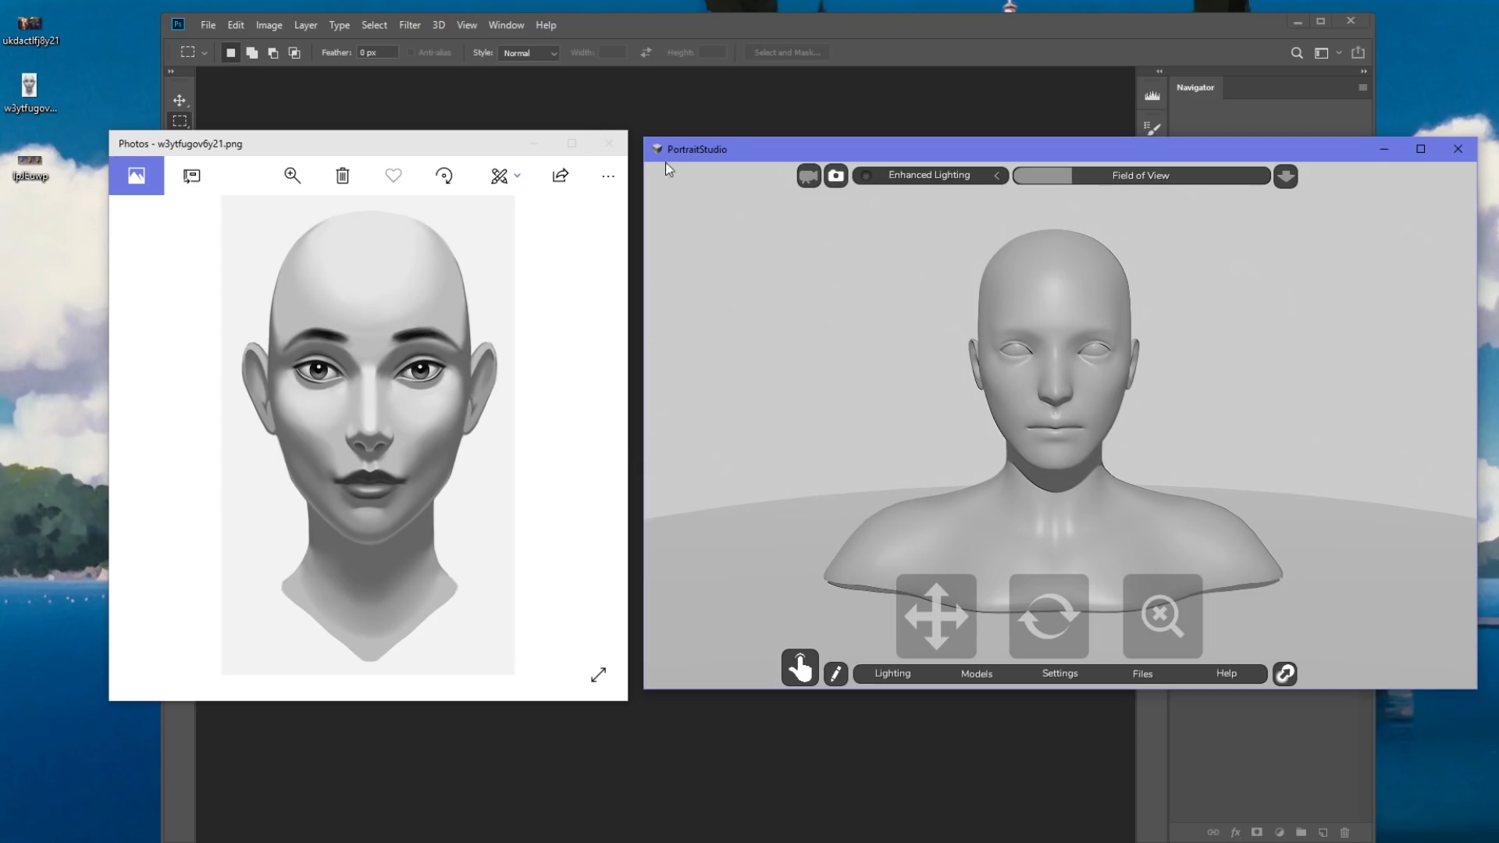
# Put away PortraitStudio and Photos, and open w3ytfugov6y21.png from the desktop in a maximized Photoshop window.
pyautogui.click(1381, 150)
pyautogui.click(609, 144)
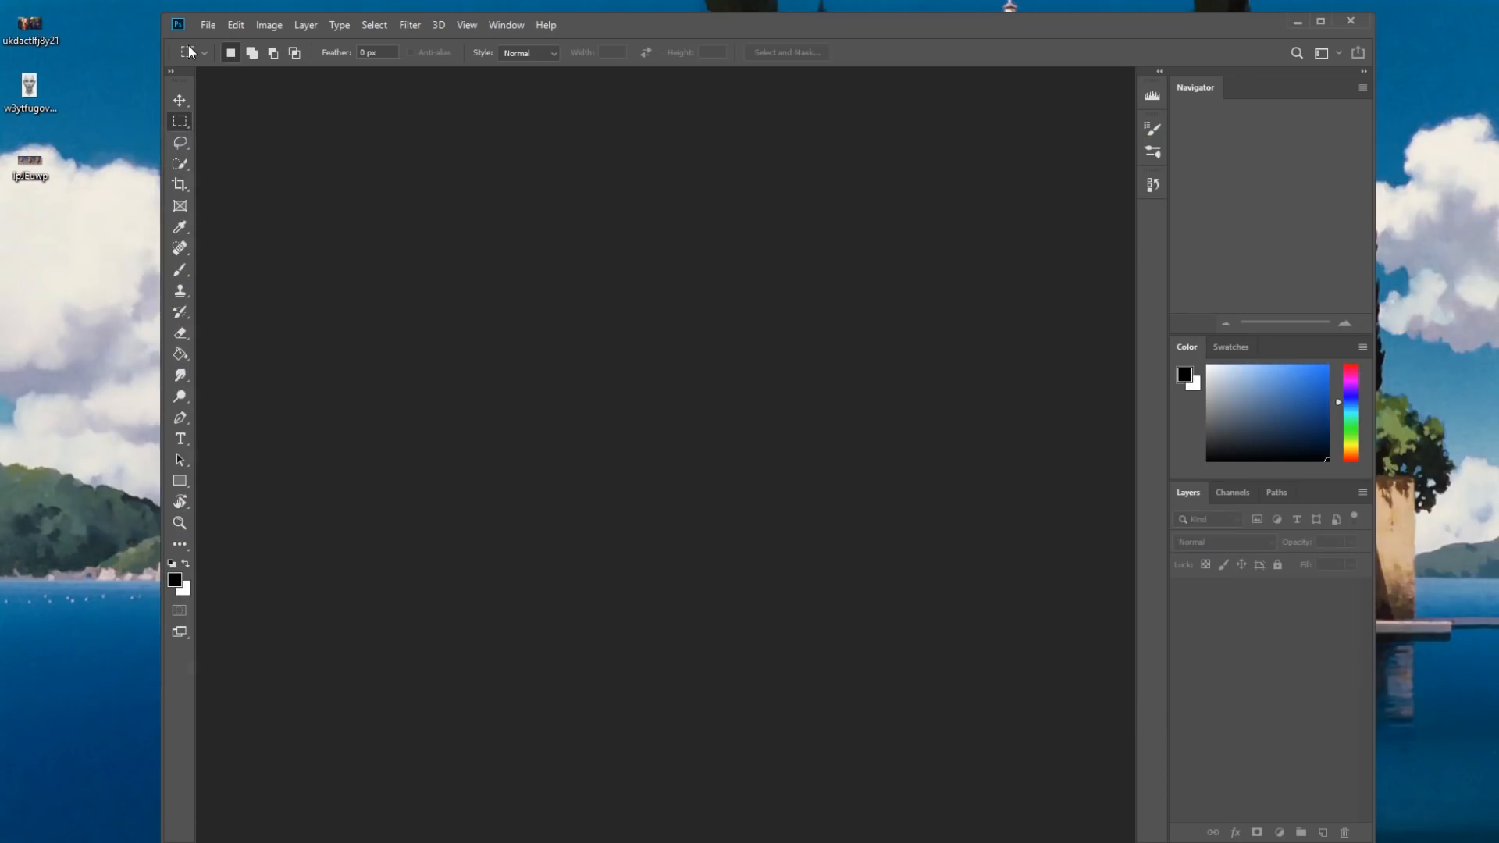
pyautogui.moveTo(29, 86); pyautogui.dragTo(643, 293)
pyautogui.moveTo(864, 24); pyautogui.dragTo(953, 20)
pyautogui.doubleClick(953, 20)
# Select the light background around the head with the Magic Wand tool.
pyautogui.moveTo(16, 148); pyautogui.dragTo(59, 148)
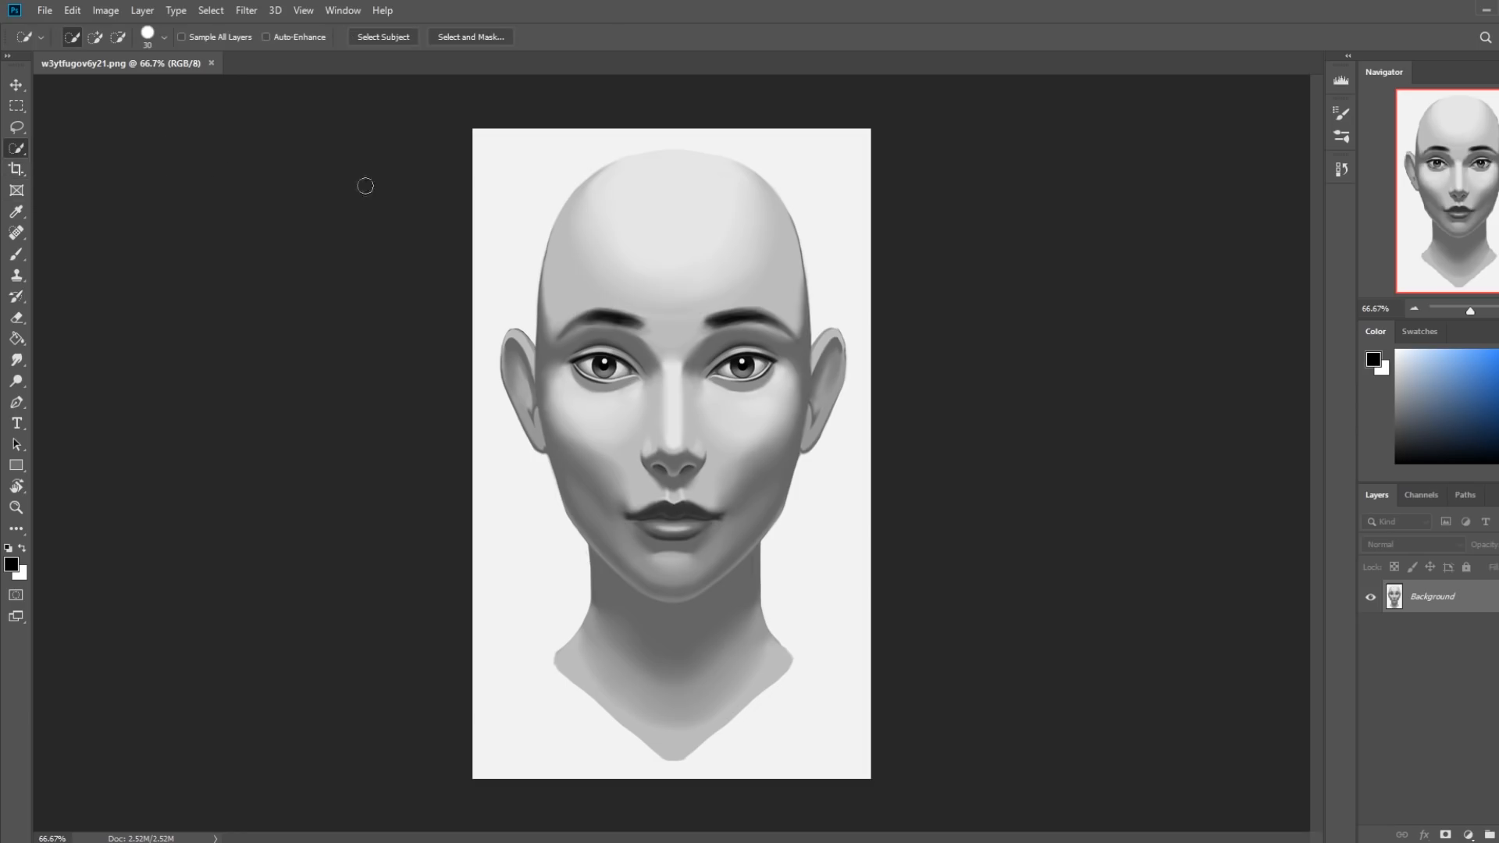
pyautogui.moveTo(17, 148); pyautogui.dragTo(72, 165)
pyautogui.click(519, 184)
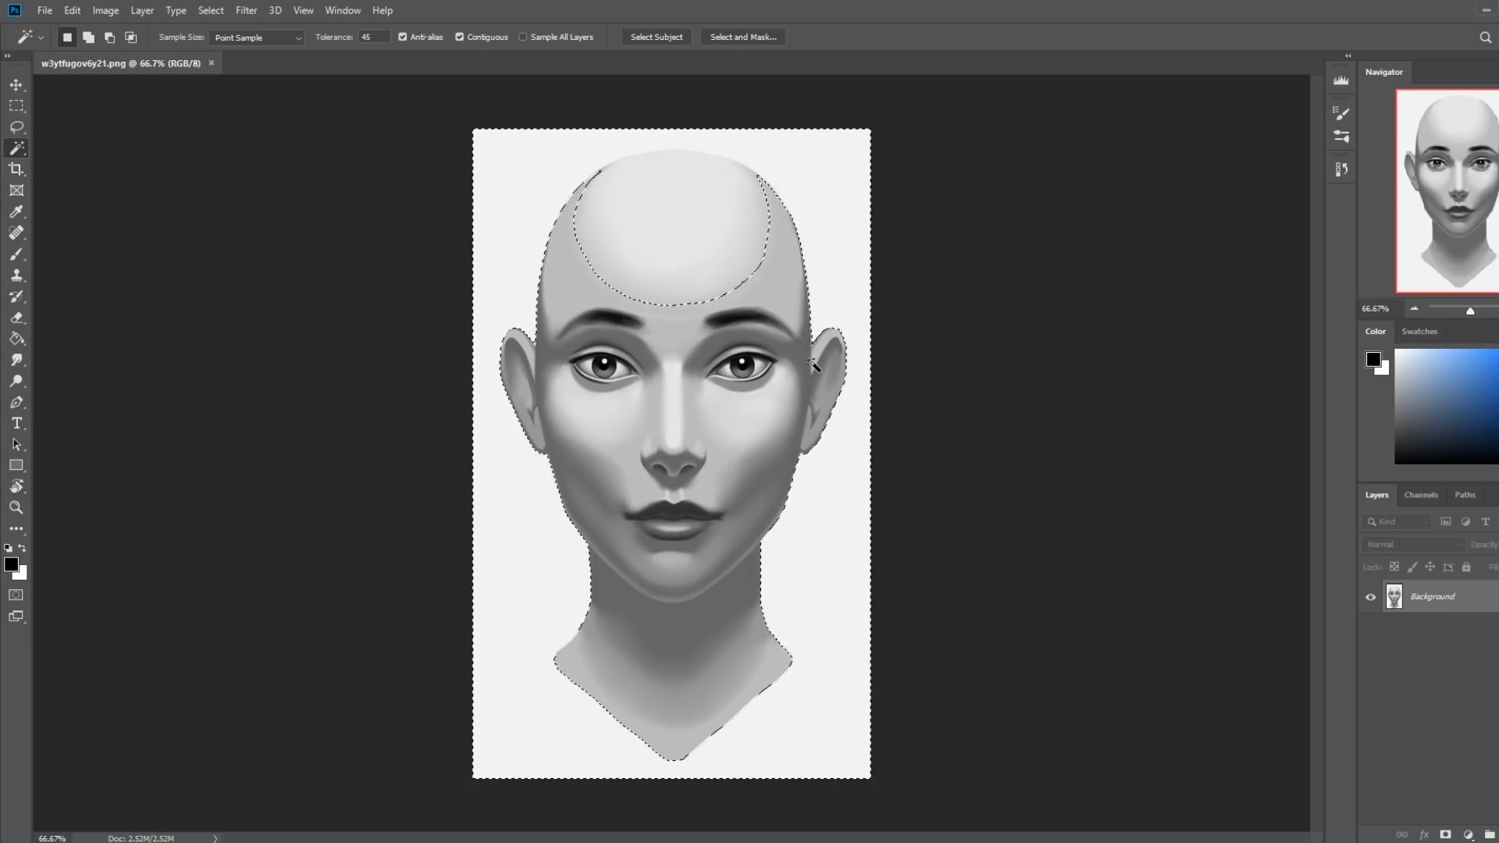
# Subtract the forehead area from the background selection using the rectangular and elliptical marquees.
pyautogui.press('m')
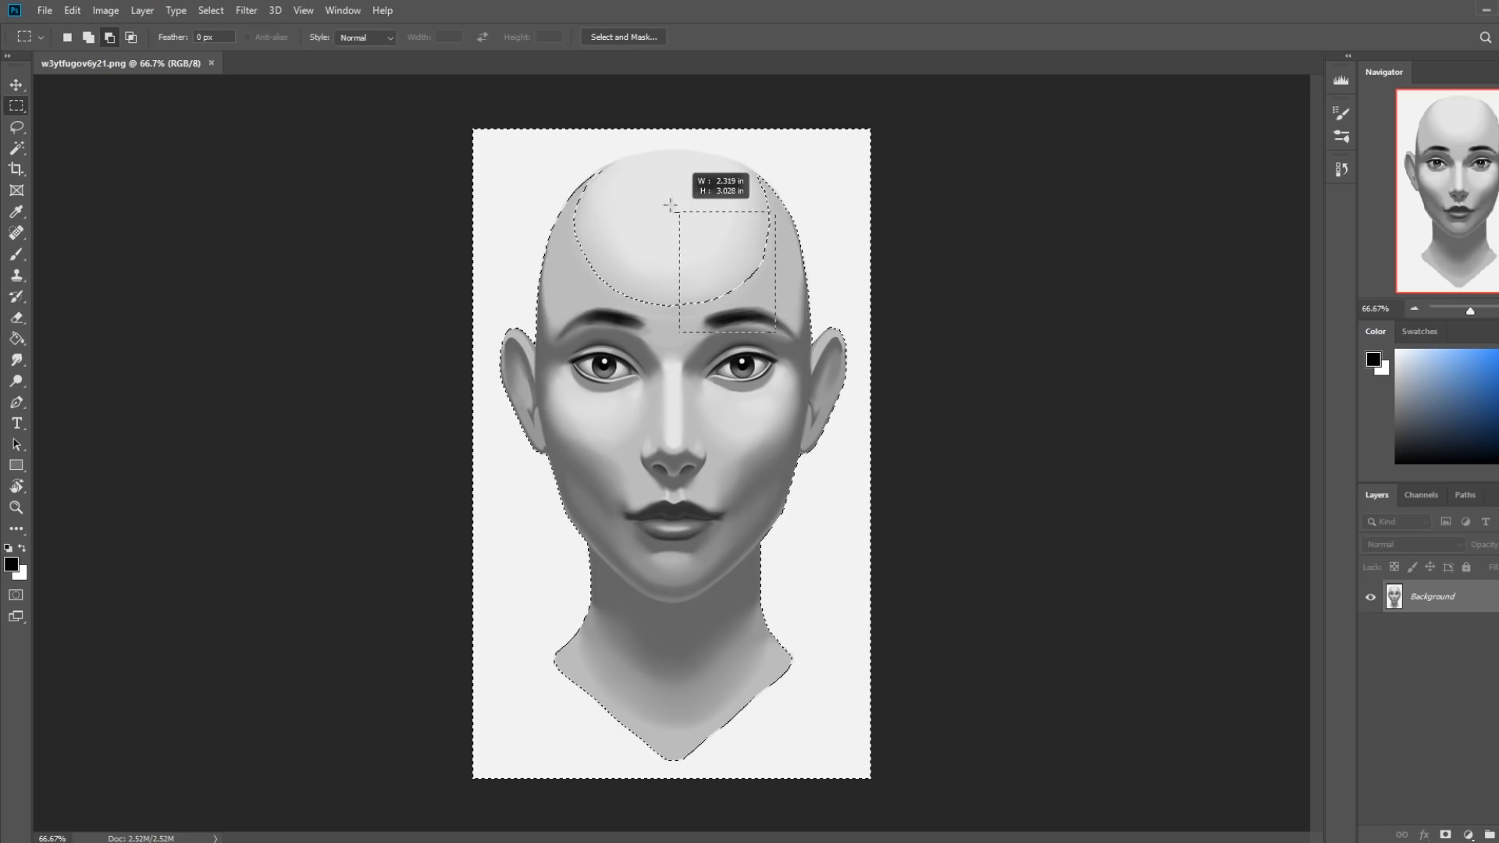
pyautogui.moveTo(591, 214); pyautogui.dragTo(784, 316)
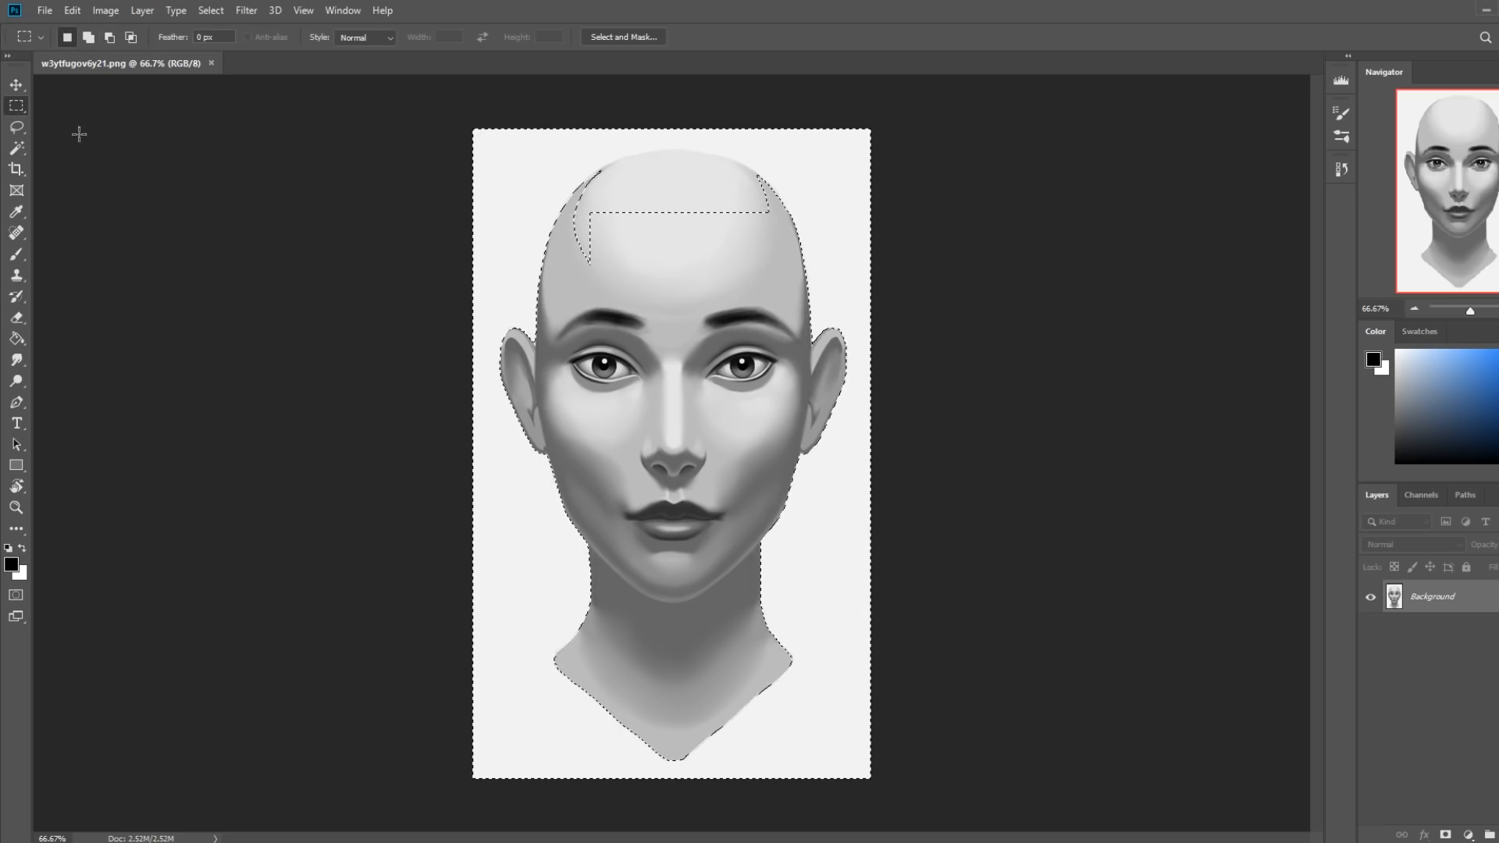
pyautogui.rightClick(17, 106)
pyautogui.click(58, 123)
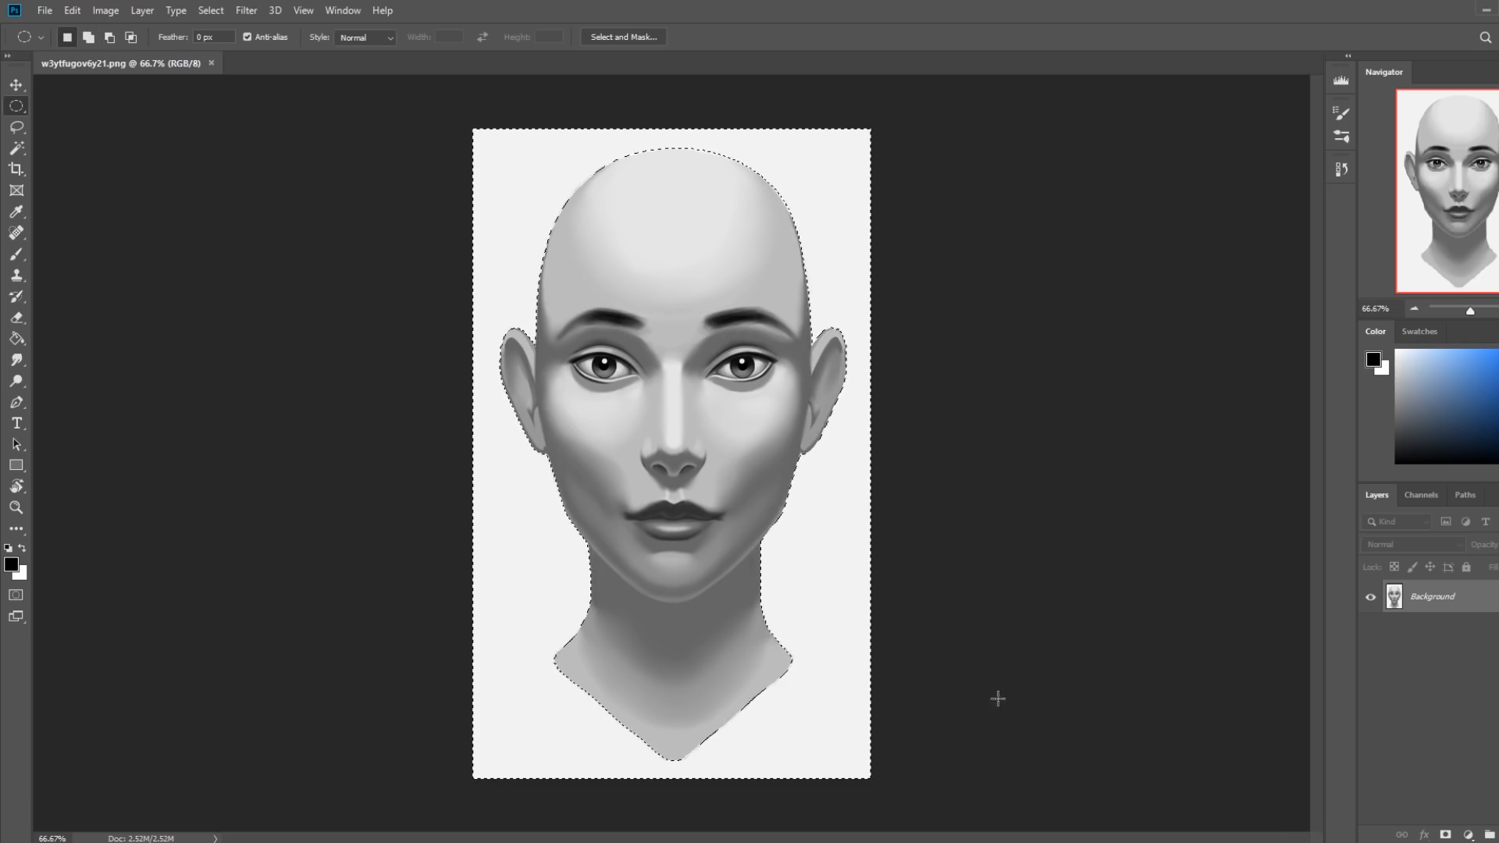
# Convert the Background into an editable layer named Layer 0 and delete the selected backdrop around the head.
pyautogui.doubleClick(1445, 596)
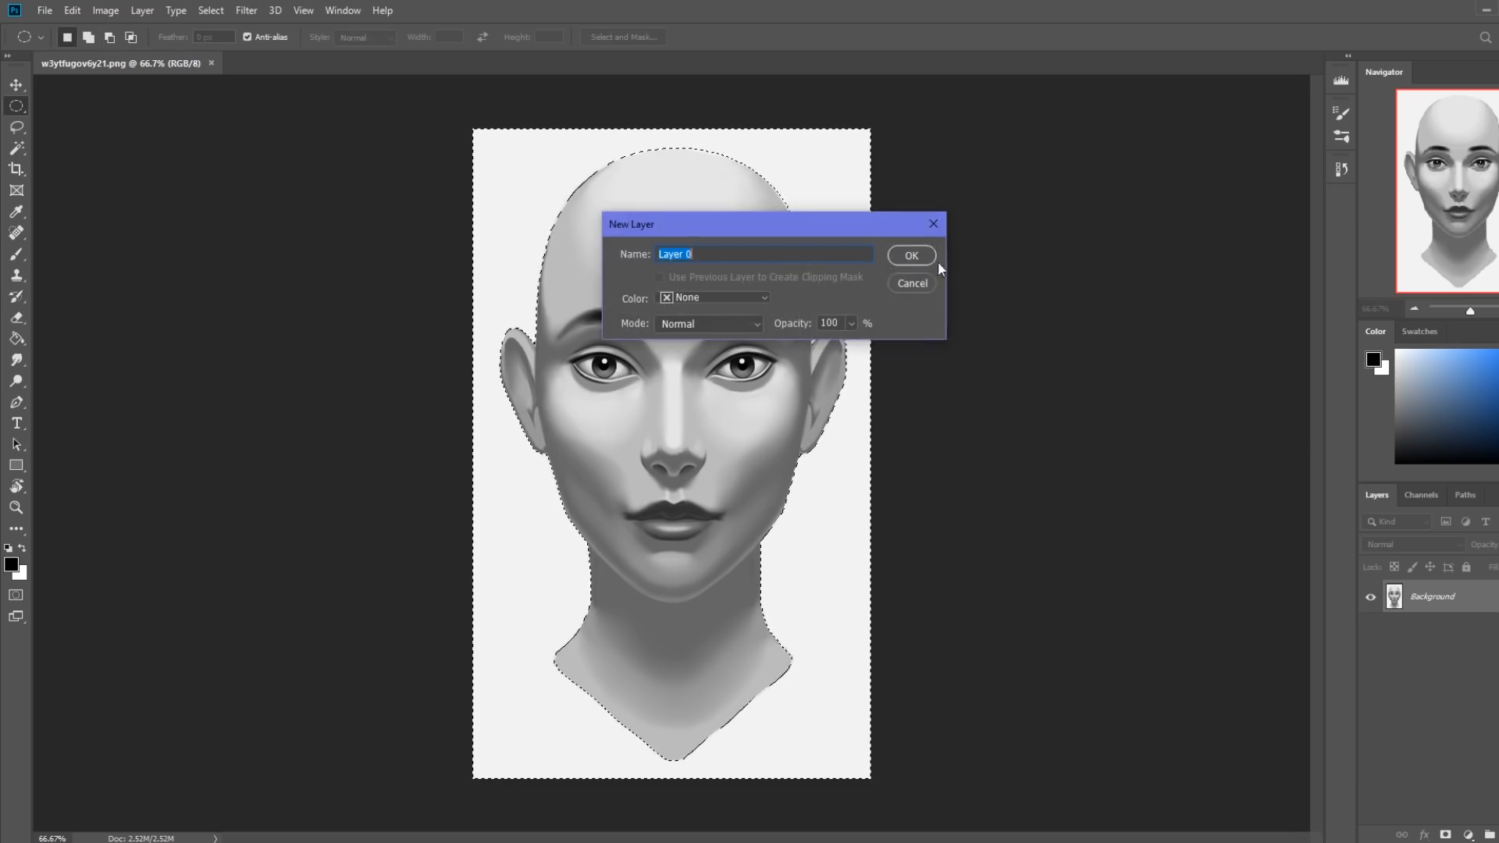
pyautogui.press('Return')
pyautogui.press('Delete')
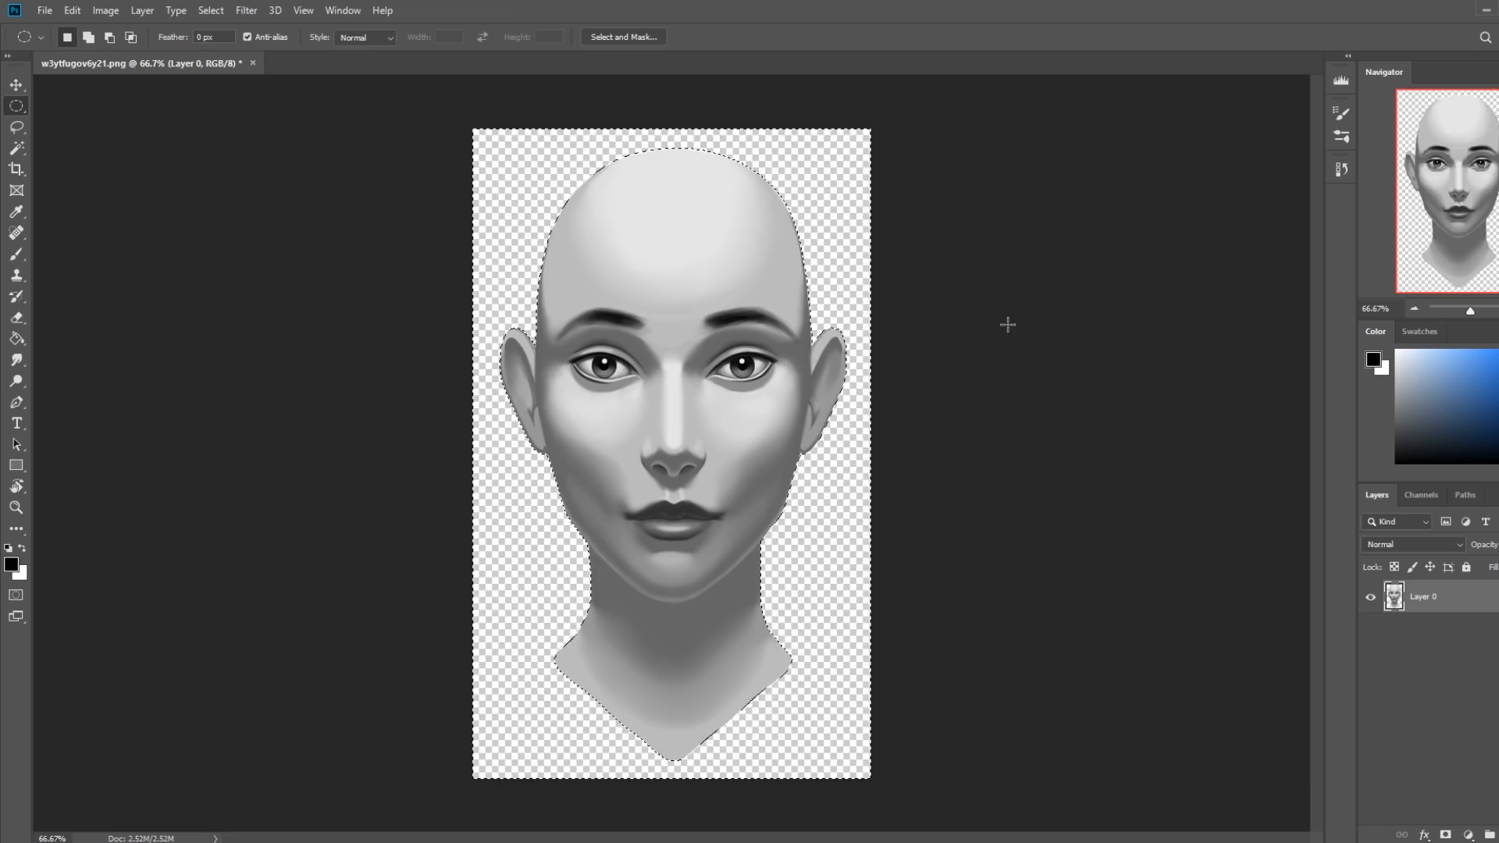
# Add a new layer beneath the head layer and fill it with the background color.
pyautogui.click(1497, 836)
pyautogui.moveTo(1473, 598); pyautogui.dragTo(1471, 723)
pyautogui.hotkey('ctrl', 'BackSpace')
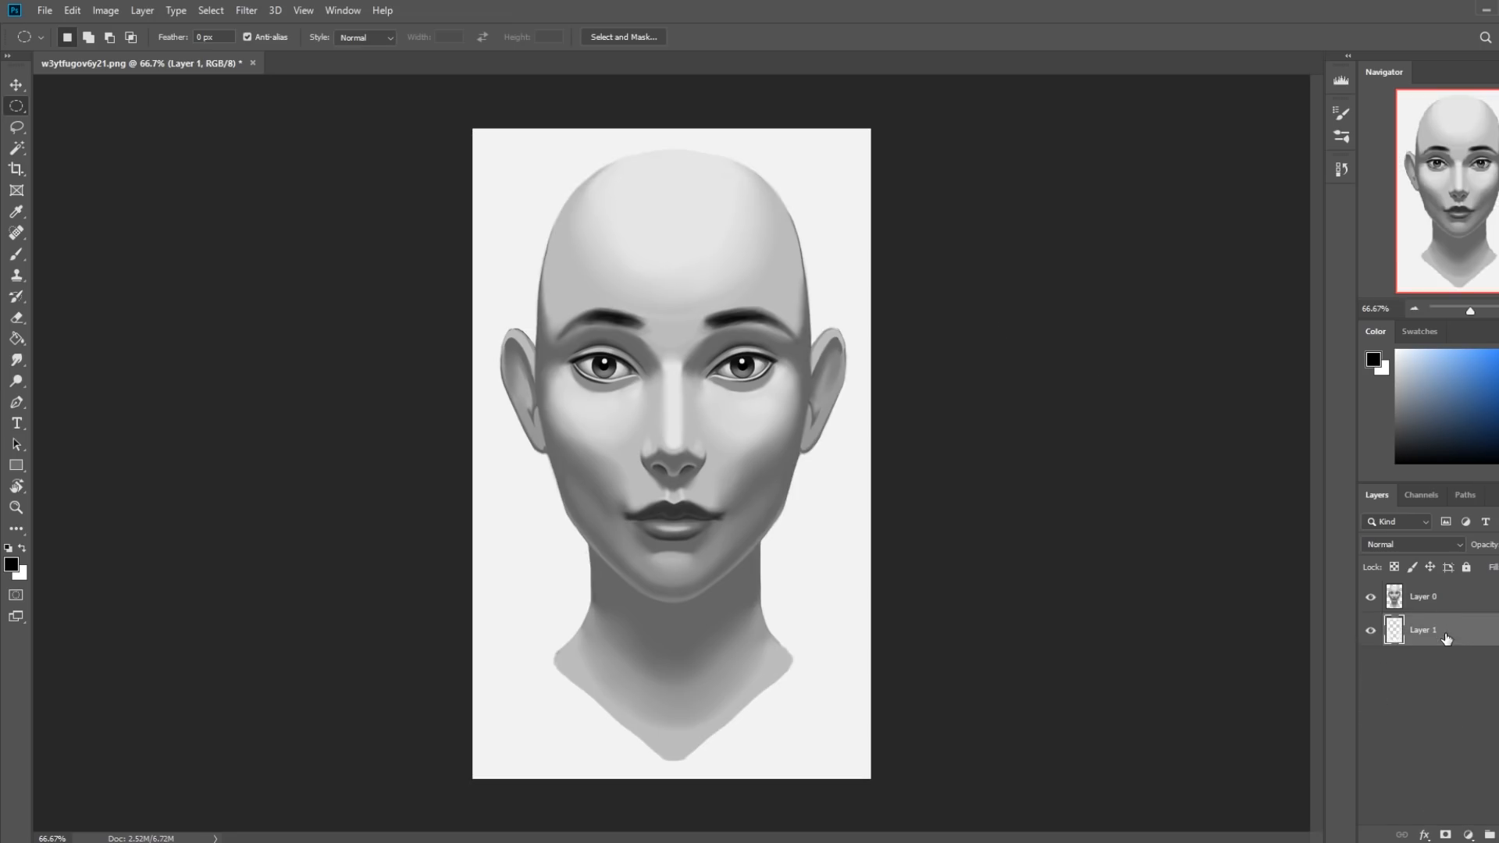
# Deselect, fill a new layer above Layer 1 with the sampled light background gray, and merge it down into Layer 1.
pyautogui.hotkey('ctrl', 'd')
pyautogui.press('v')
pyautogui.click(1497, 836)
pyautogui.press('g')
pyautogui.keyDown('alt'); pyautogui.click(828, 310); pyautogui.keyUp('alt')
pyautogui.click(865, 432)
pyautogui.rightClick(1471, 652)
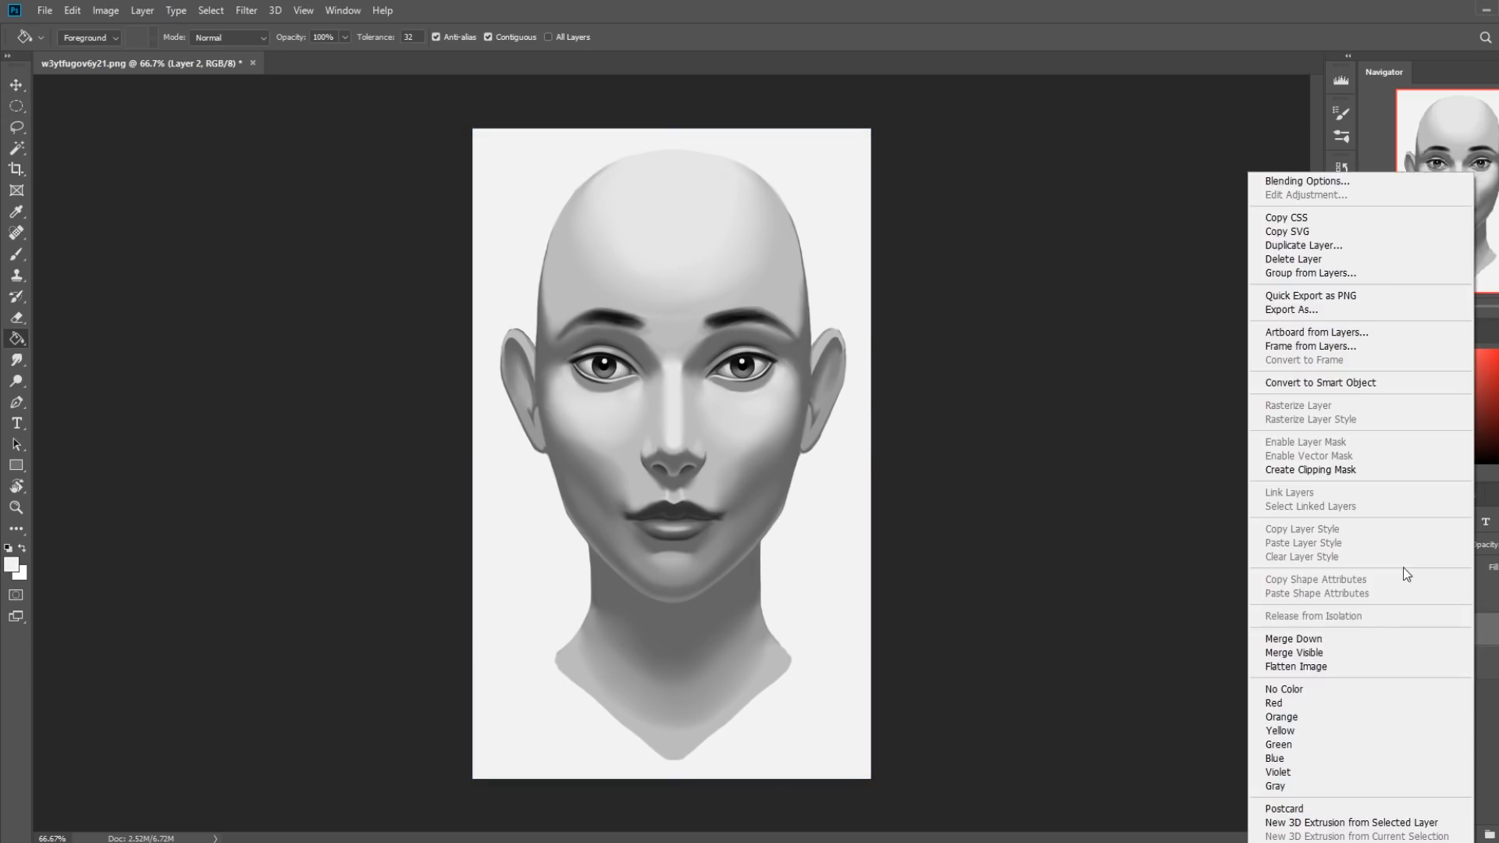
pyautogui.click(1288, 638)
# Darken the Layer 1 backdrop with Hue/Saturation, setting Lightness to -11.
pyautogui.hotkey('ctrl', 'u')
pyautogui.moveTo(1063, 521); pyautogui.dragTo(1057, 529)
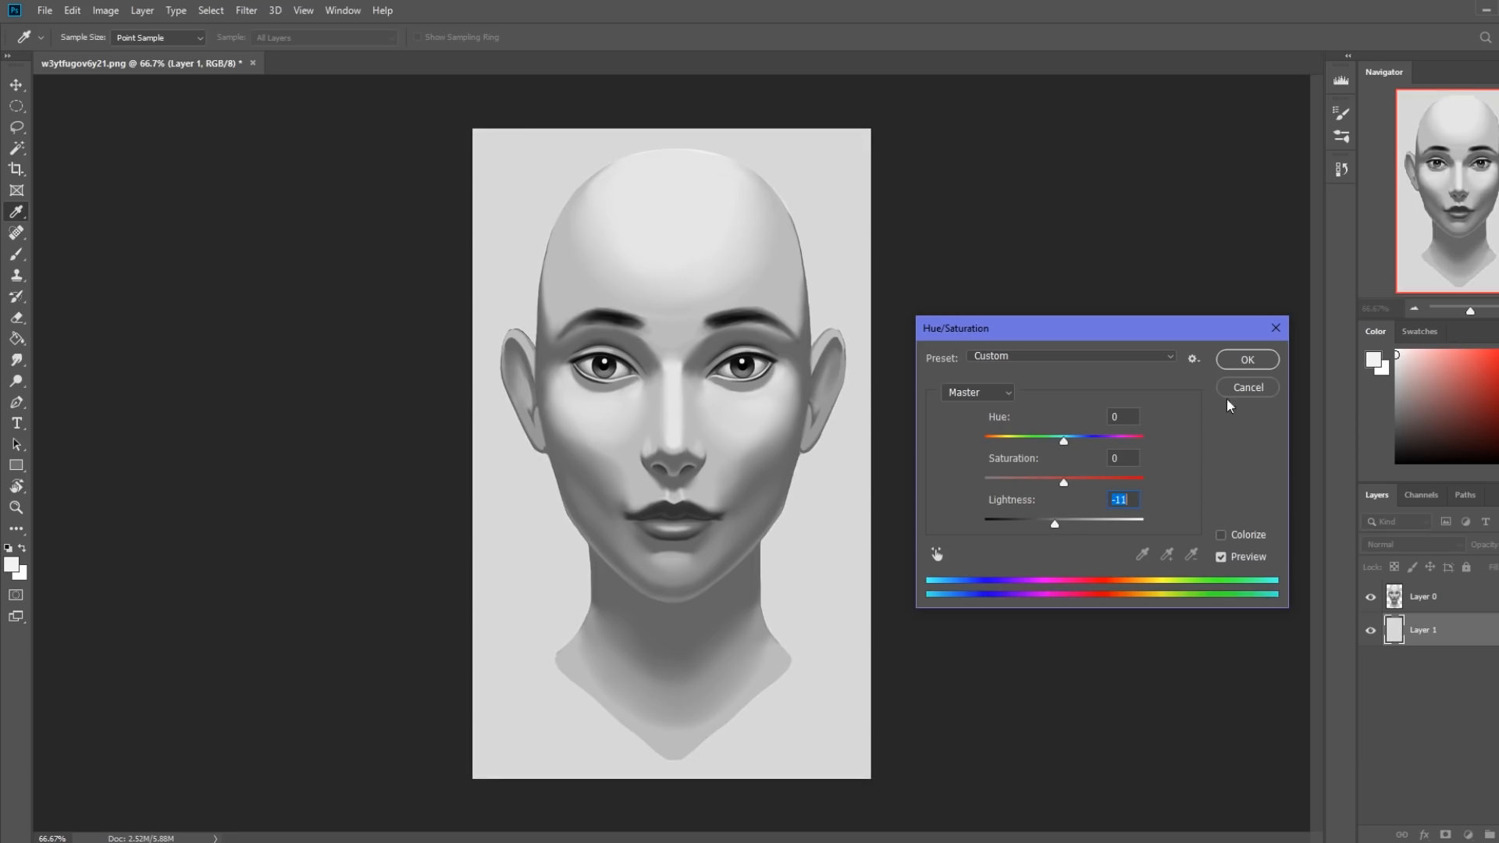
pyautogui.click(1248, 359)
pyautogui.click(1430, 598)
pyautogui.hotkey('ctrl', 'u')
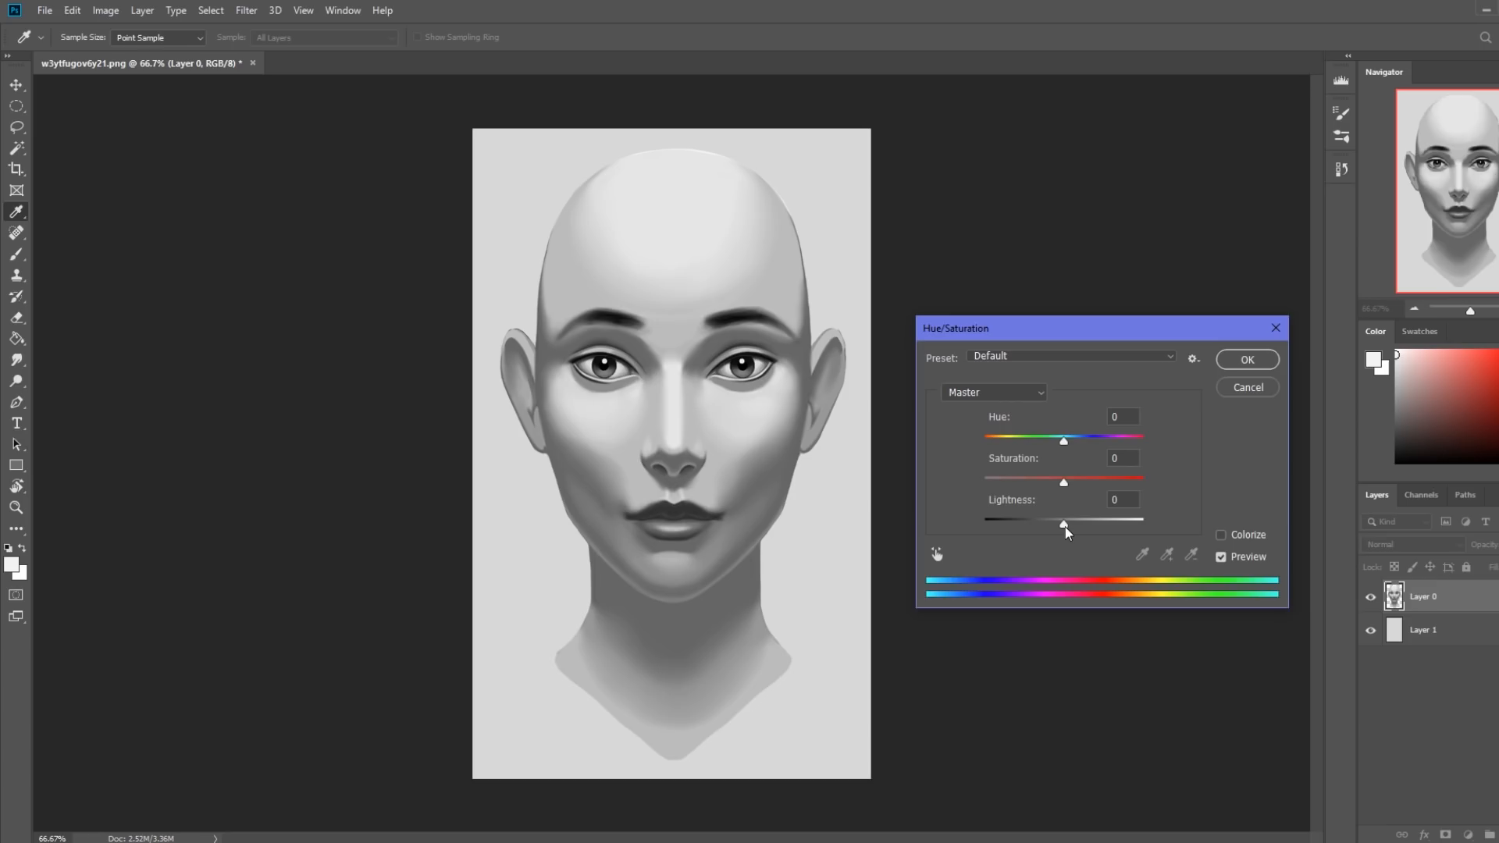
pyautogui.moveTo(1065, 527); pyautogui.dragTo(1057, 527)
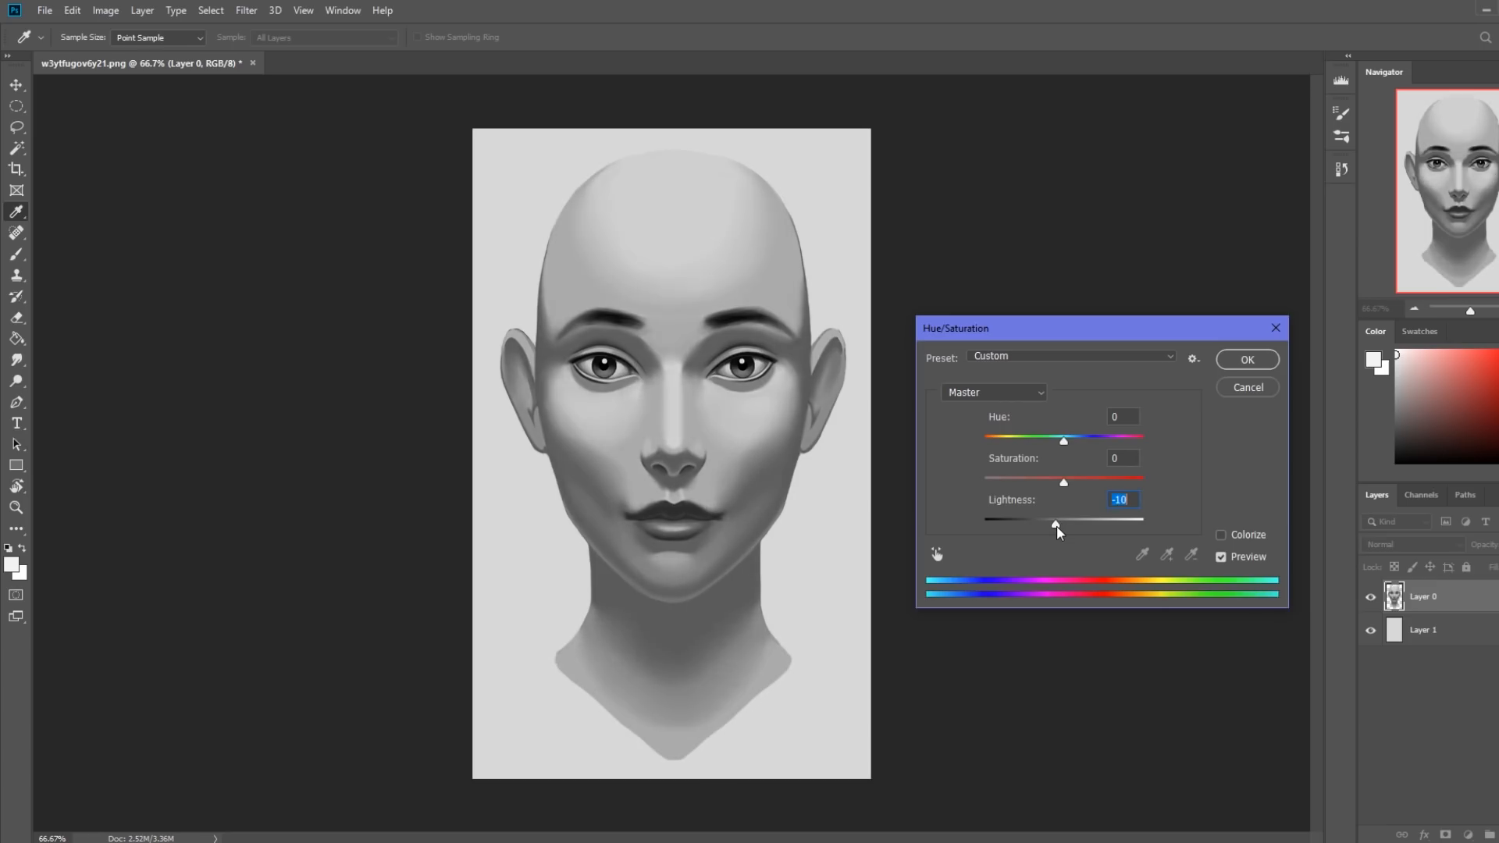
pyautogui.moveTo(1057, 524); pyautogui.dragTo(1054, 526)
pyautogui.press('Escape')
pyautogui.press('g')
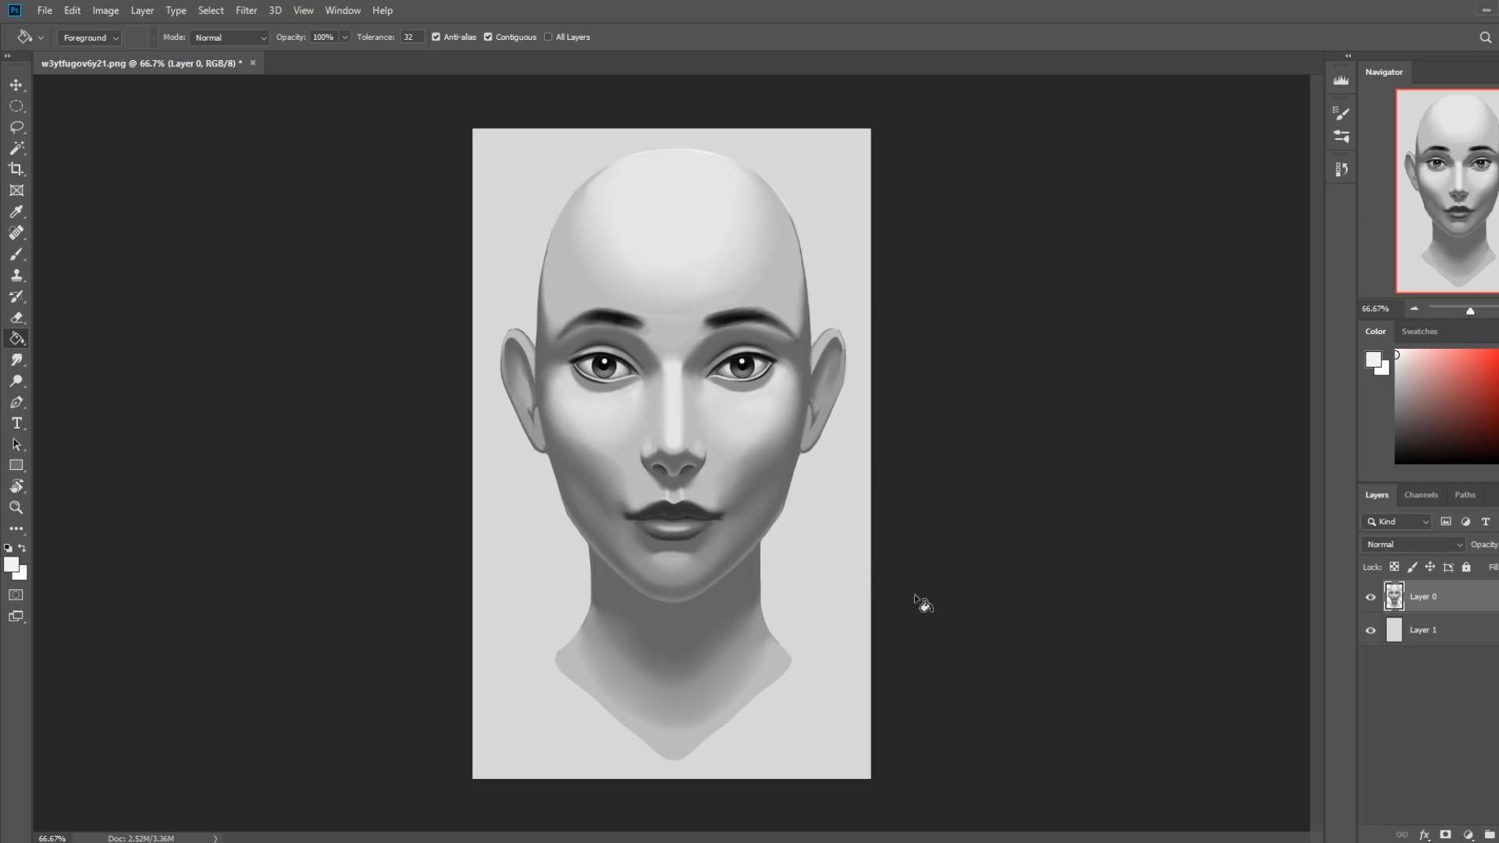
# Sample the grays of the upper forehead, the temple and the shadowed side of the face in the Color Picker to compare their values.
pyautogui.click(1377, 362)
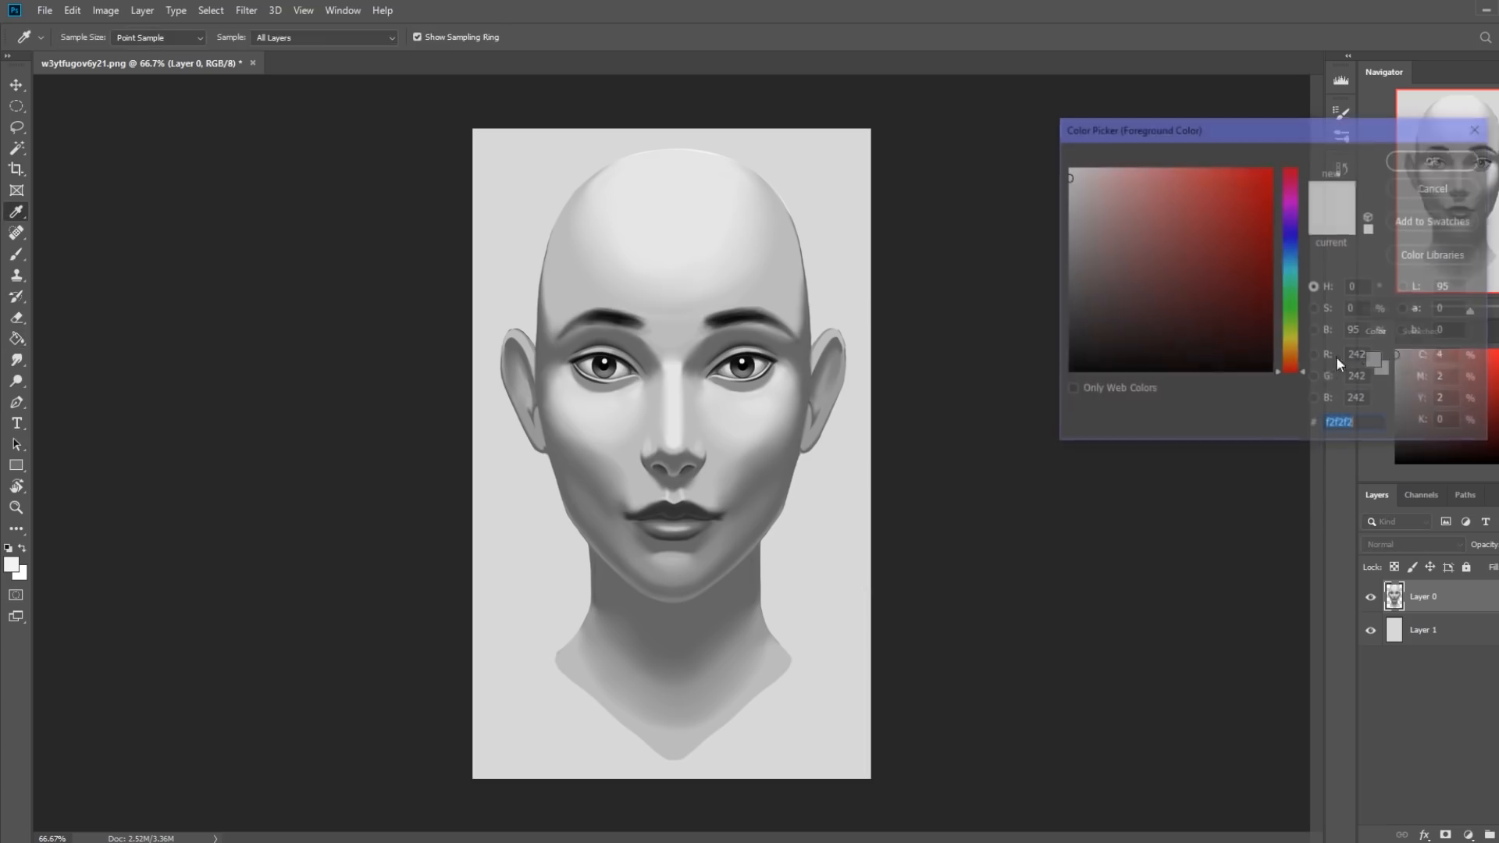
pyautogui.click(685, 164)
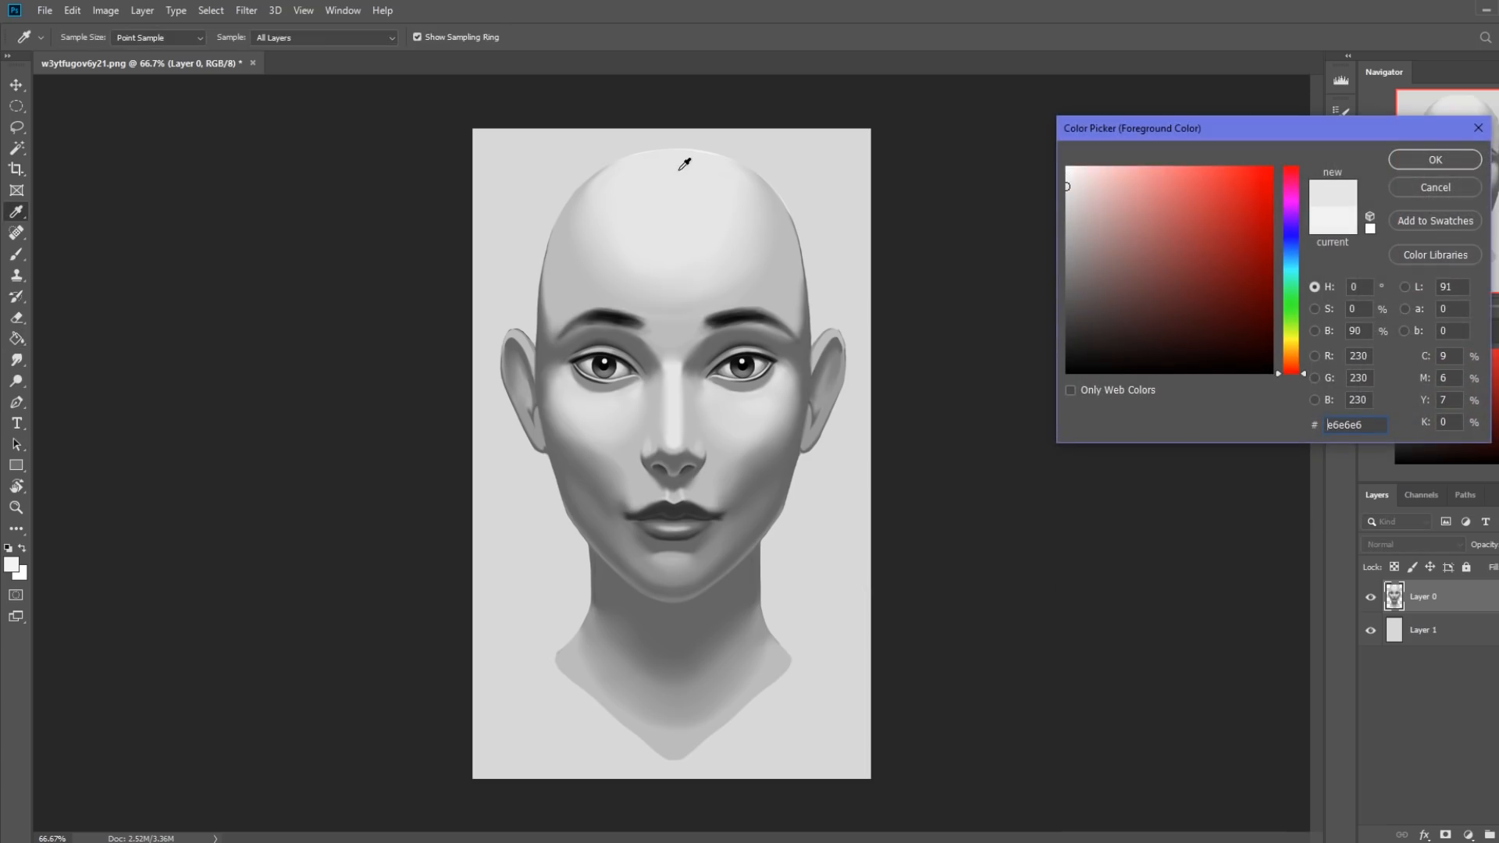
pyautogui.click(800, 301)
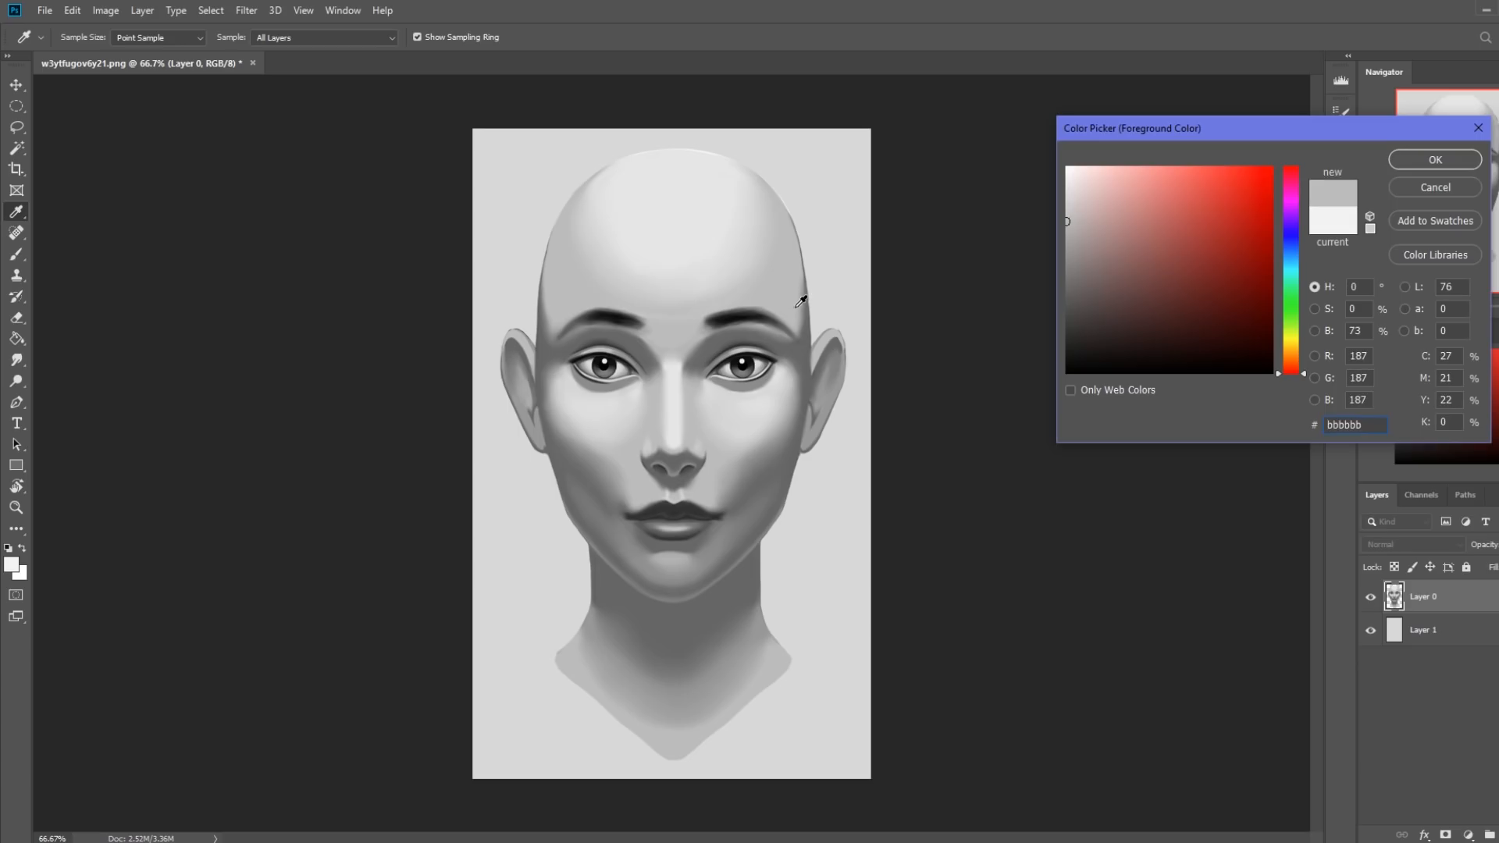
pyautogui.click(806, 354)
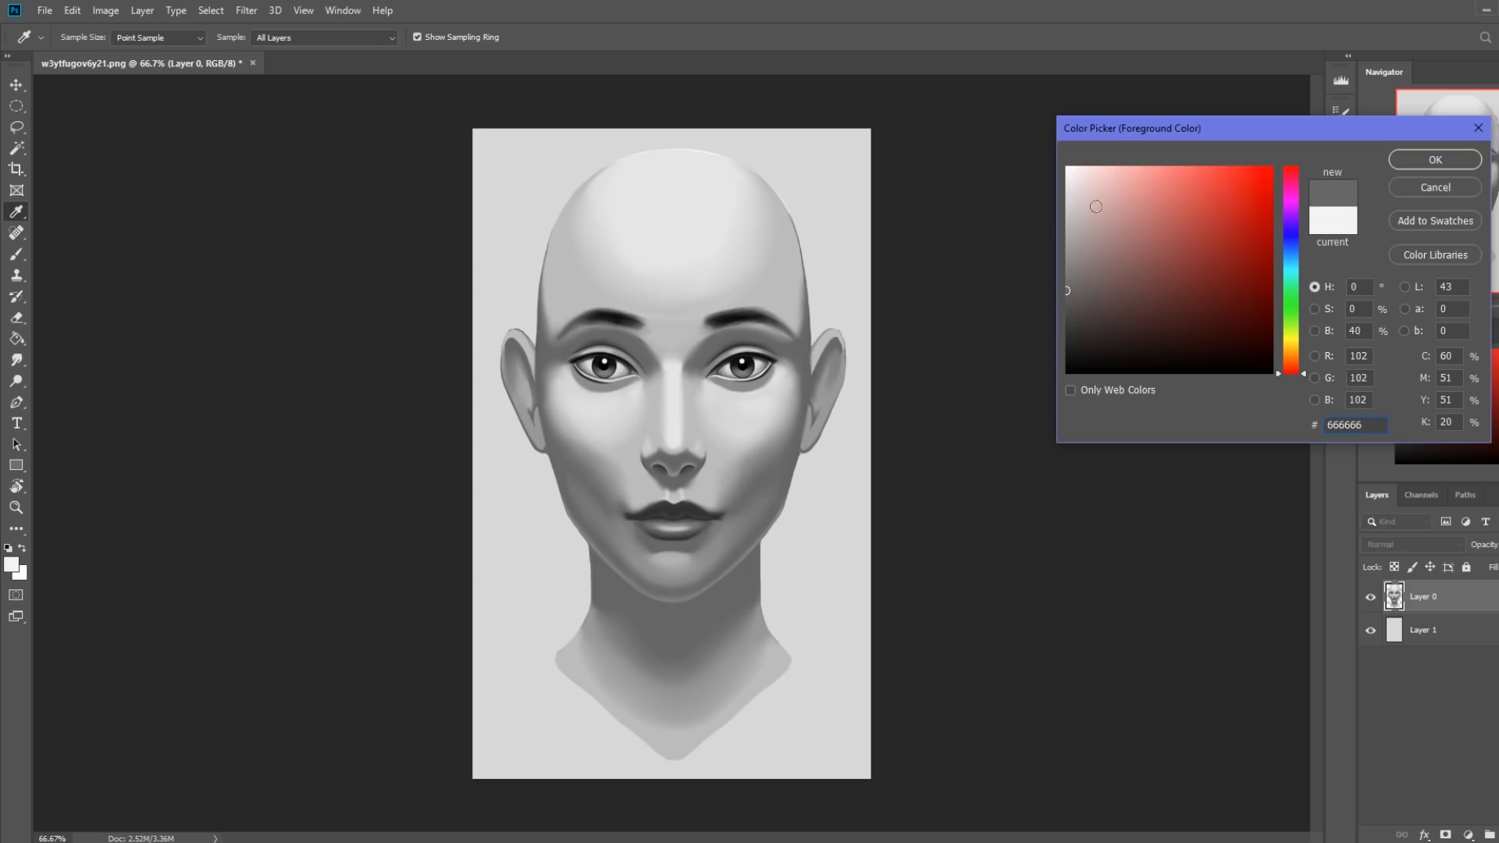
pyautogui.moveTo(1069, 190); pyautogui.dragTo(1066, 209)
pyautogui.click(1440, 190)
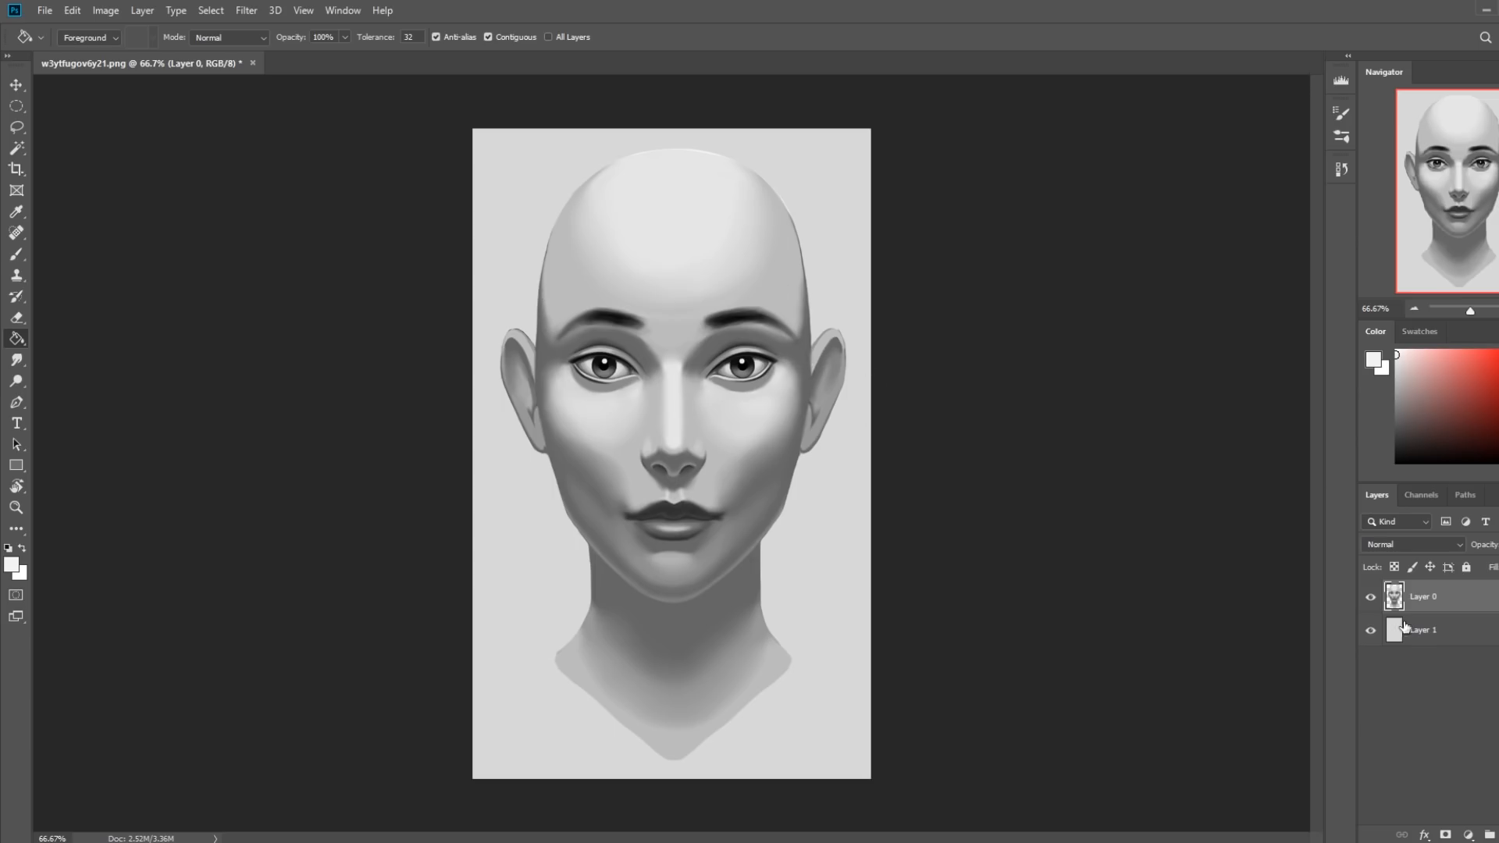
# Darken the head on Layer 0 with Hue/Saturation, setting Saturation to -8 and Lightness to -8.
pyautogui.click(1370, 600)
pyautogui.click(1370, 599)
pyautogui.hotkey('ctrl', 'u')
pyautogui.moveTo(1065, 484); pyautogui.dragTo(1058, 525)
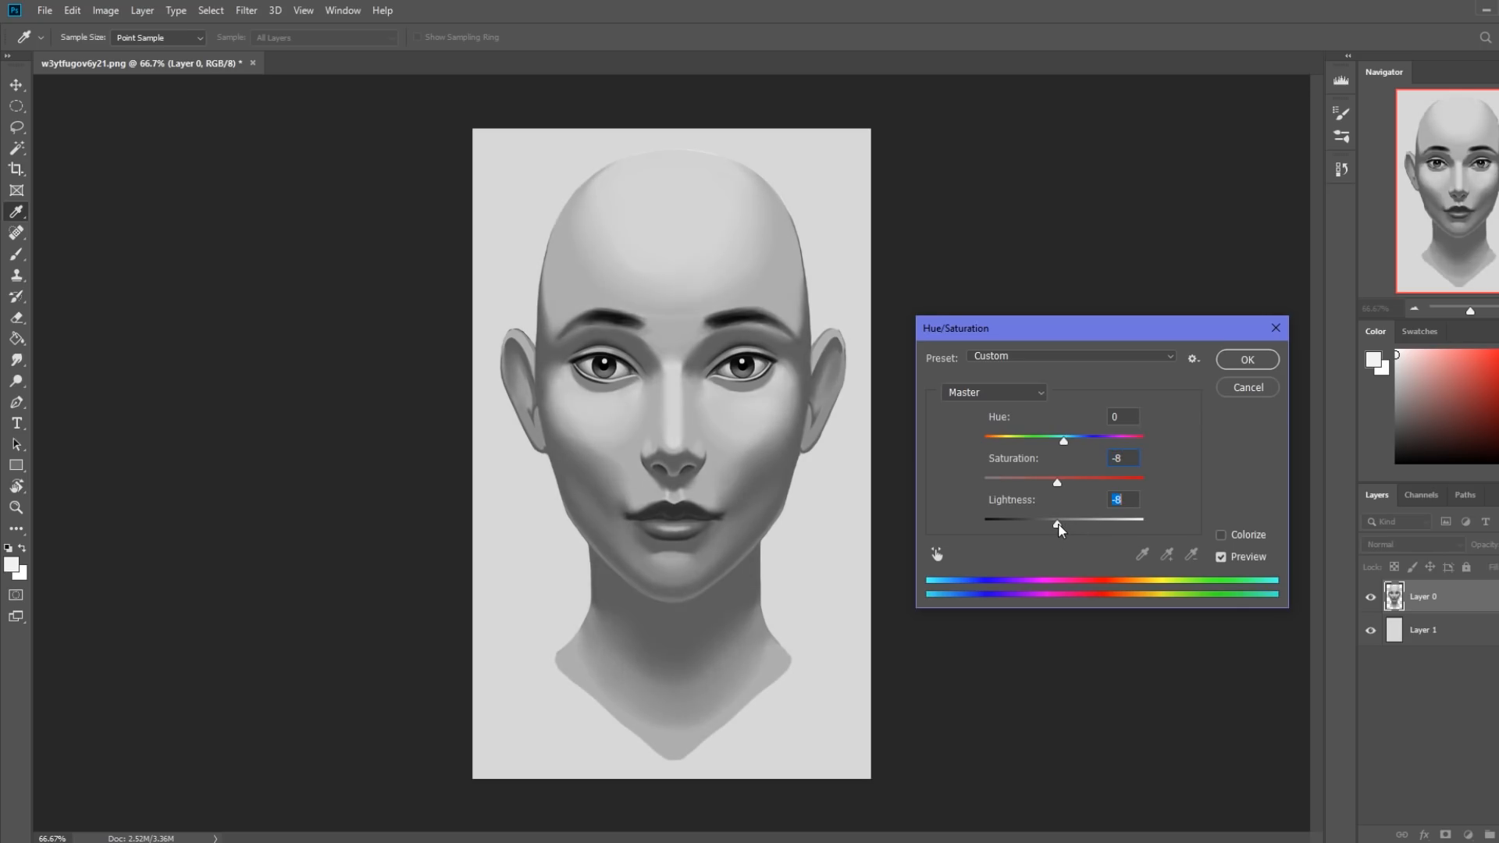
pyautogui.click(1239, 364)
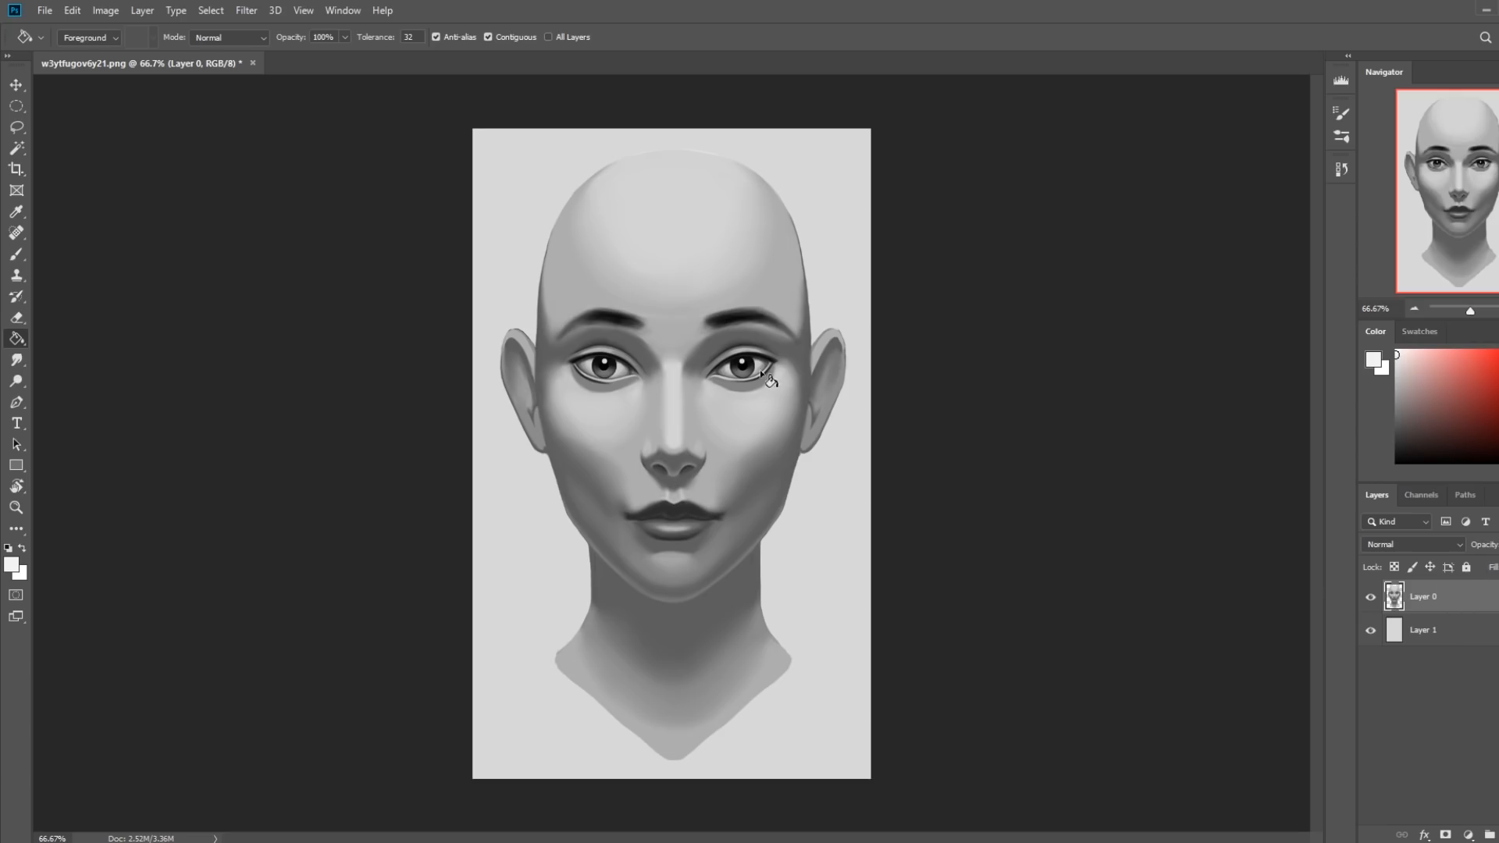
# Lock Layer 0's transparent pixels and set up the soft Skin and Blending brush at 700 px with a gray sampled from the temple.
pyautogui.press('b')
pyautogui.rightClick(726, 364)
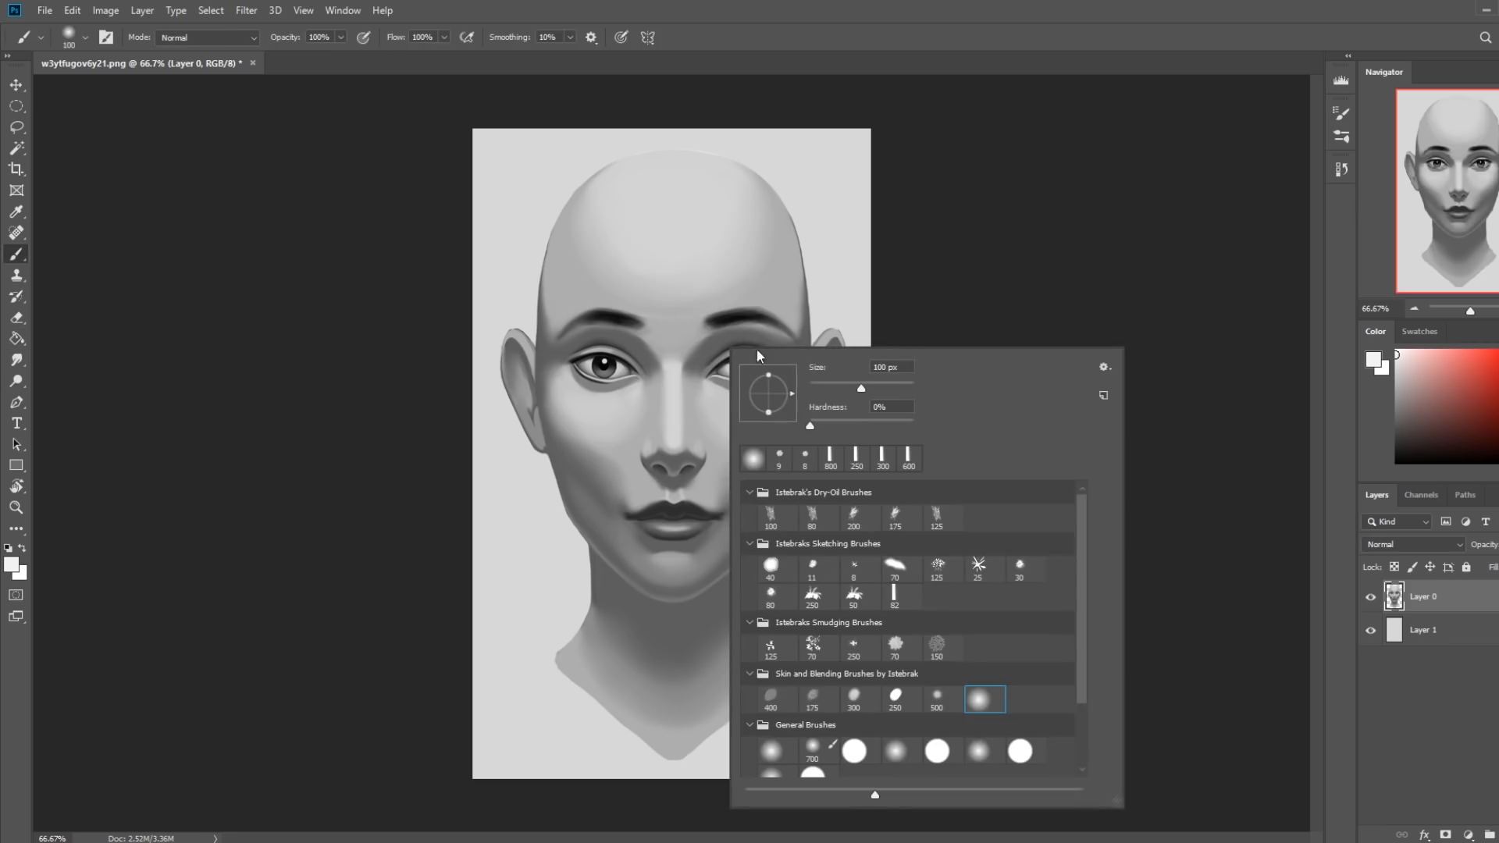
pyautogui.click(983, 699)
pyautogui.press(']')
pyautogui.press(']')
pyautogui.press(']')
pyautogui.press(']')
pyautogui.press(']')
pyautogui.press(']')
pyautogui.press(']')
pyautogui.press(']')
pyautogui.press(']')
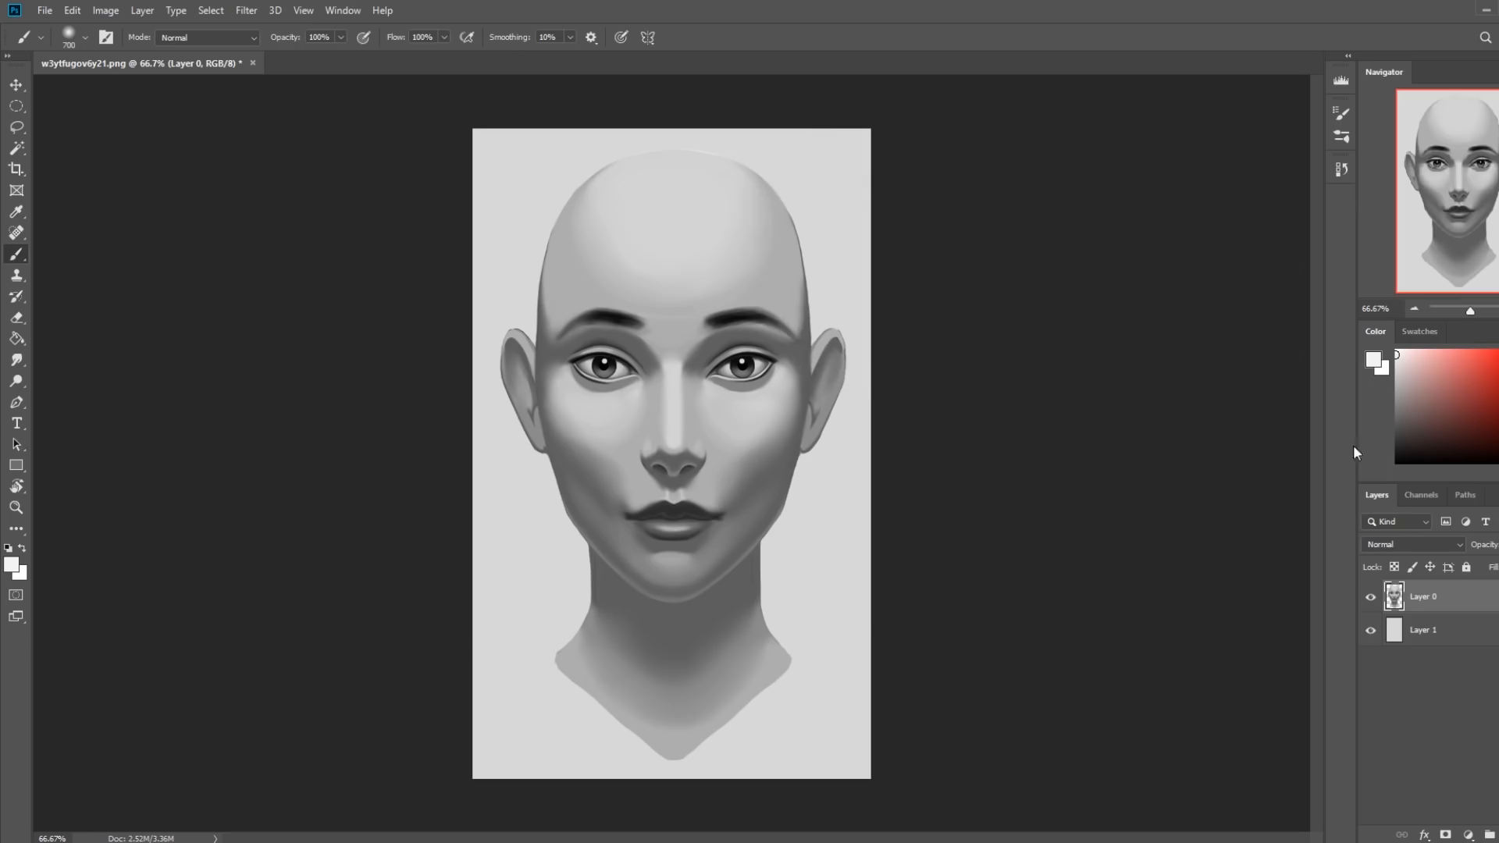
pyautogui.keyDown('alt'); pyautogui.click(780, 247); pyautogui.keyUp('alt')
# Tone down the highlights on the forehead and cheeks with the soft brush in Darken mode at 42% opacity.
pyautogui.click(204, 38)
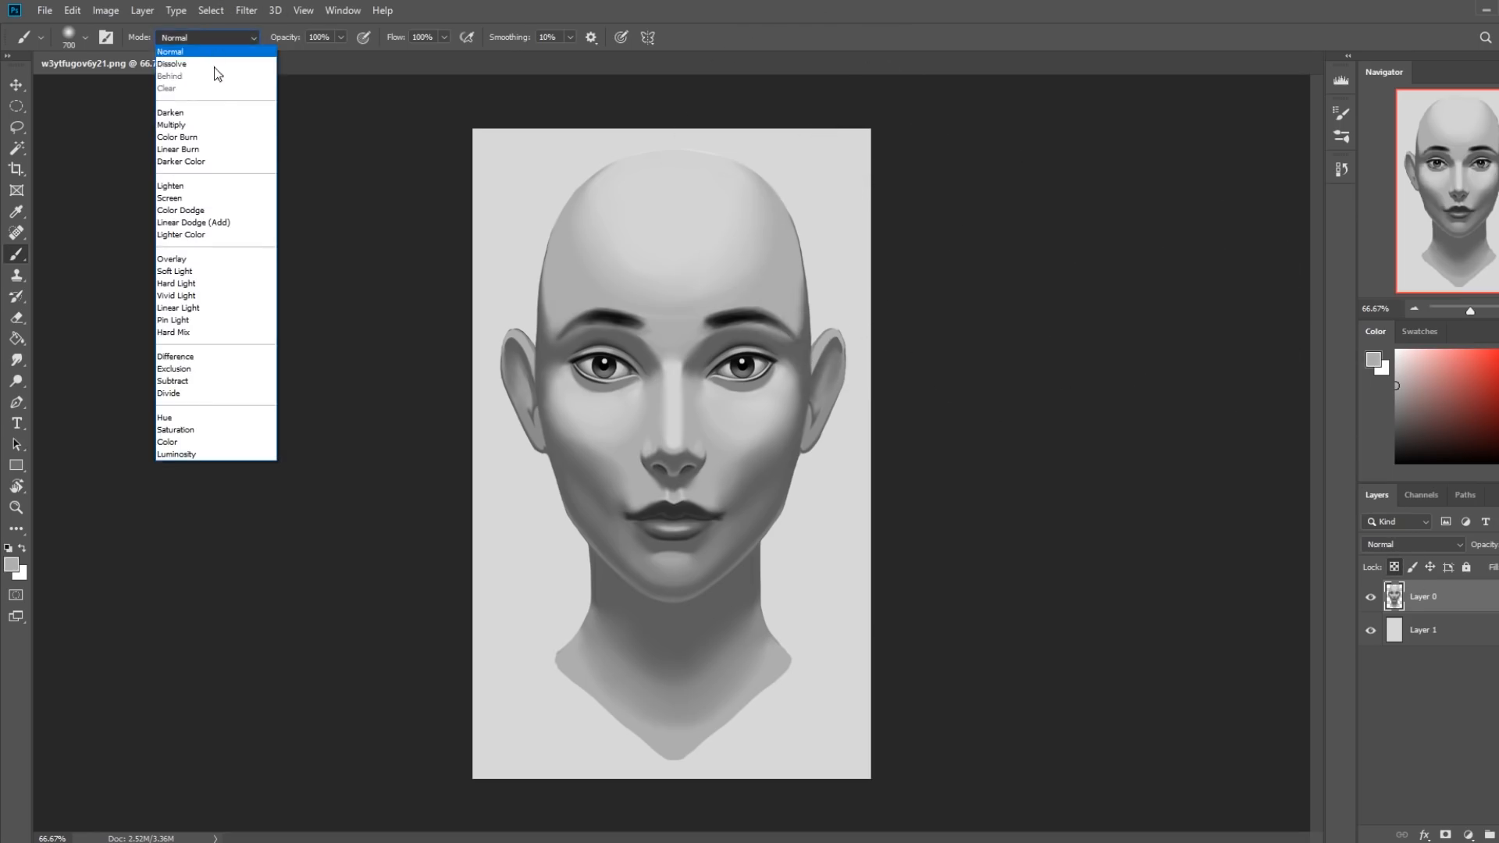
pyautogui.click(219, 117)
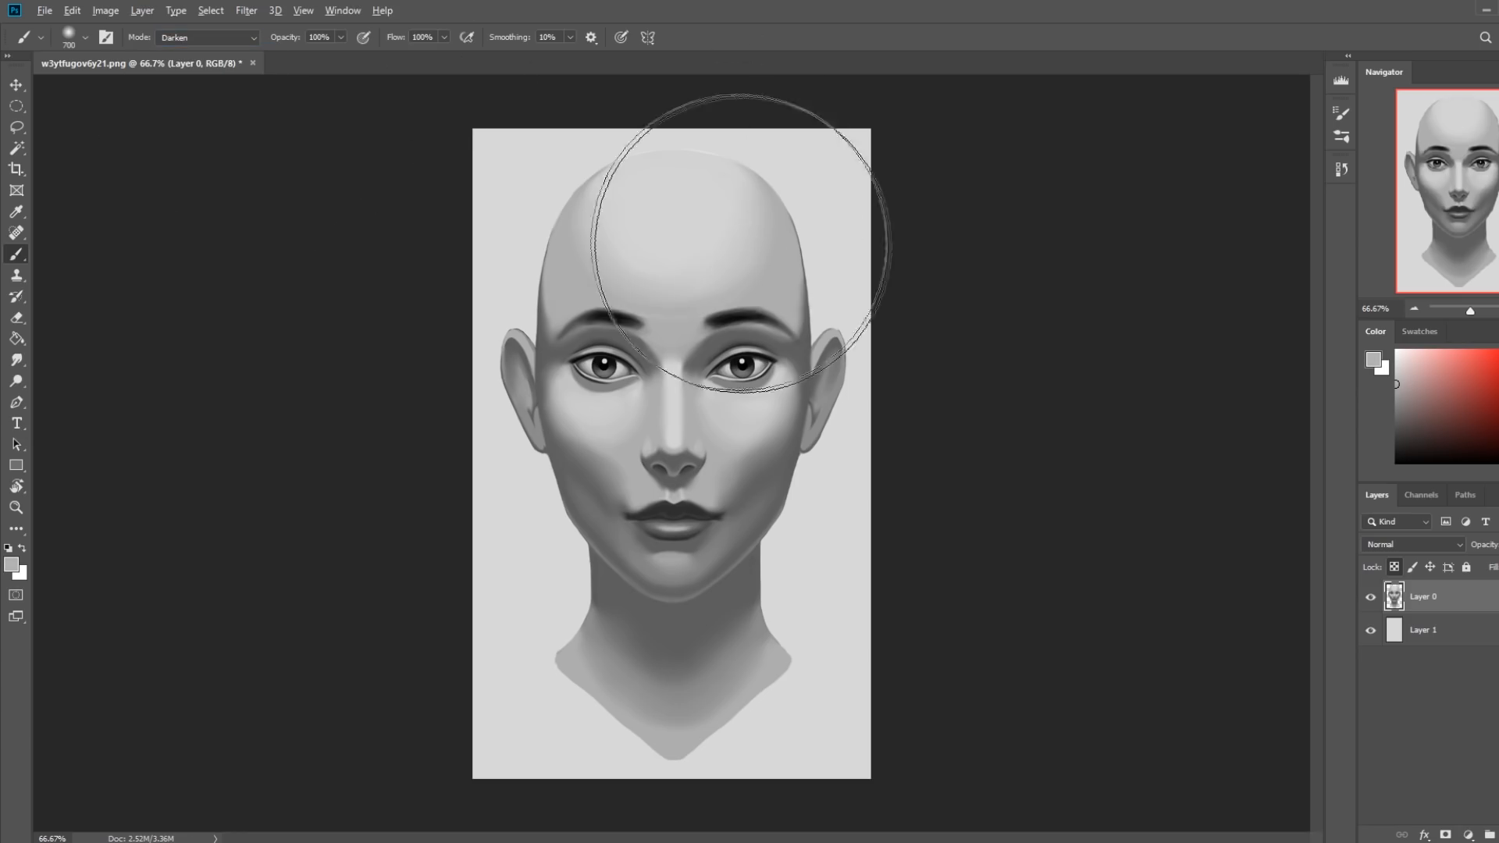
pyautogui.moveTo(769, 208); pyautogui.dragTo(635, 184)
pyautogui.hotkey('ctrl', 'z')
pyautogui.click(341, 37)
pyautogui.click(297, 54)
pyautogui.click(676, 262)
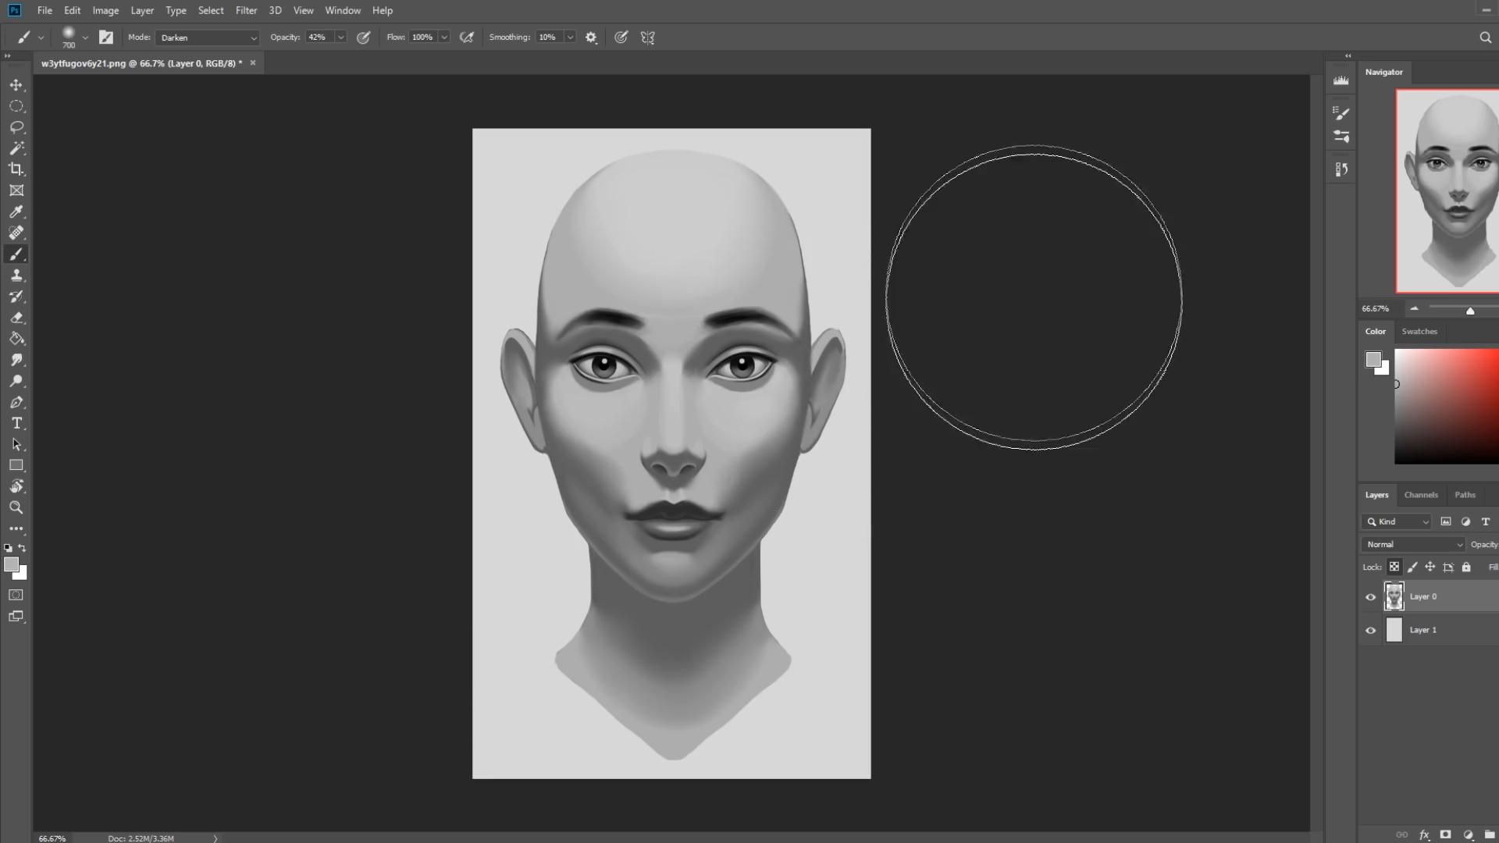
# Sample a gray between the eyebrows and soften the eye socket shadows with a roughly 200 px brush in Lighten mode.
pyautogui.keyDown('alt'); pyautogui.click(661, 337); pyautogui.keyUp('alt')
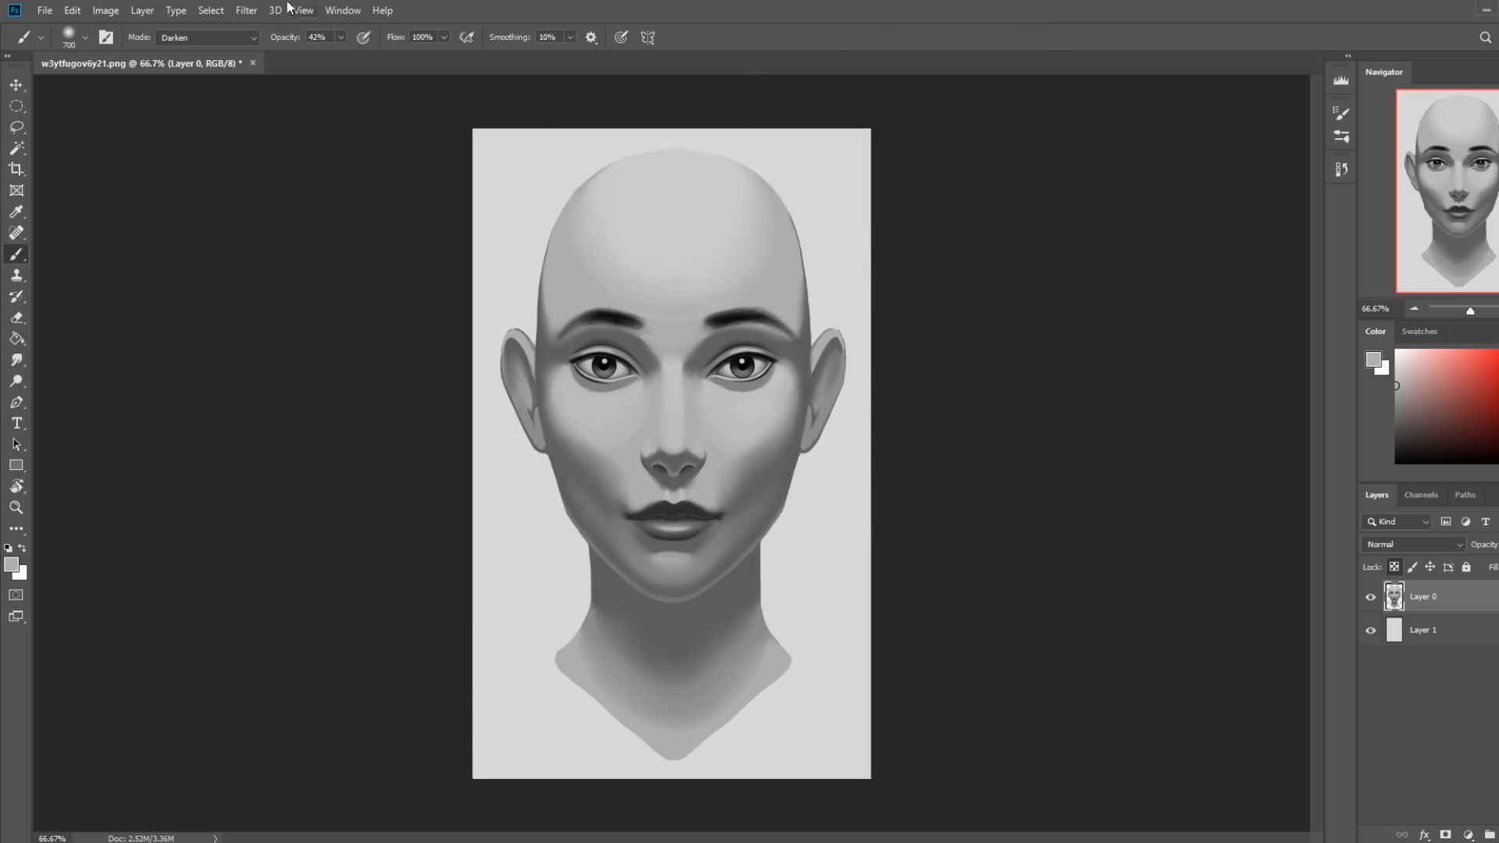
pyautogui.click(217, 36)
pyautogui.click(212, 189)
pyautogui.press('[')
pyautogui.press('[')
pyautogui.press('[')
pyautogui.press('[')
pyautogui.press('[')
pyautogui.press('[')
pyautogui.press('[')
pyautogui.press('[')
pyautogui.press(']')
pyautogui.press(']')
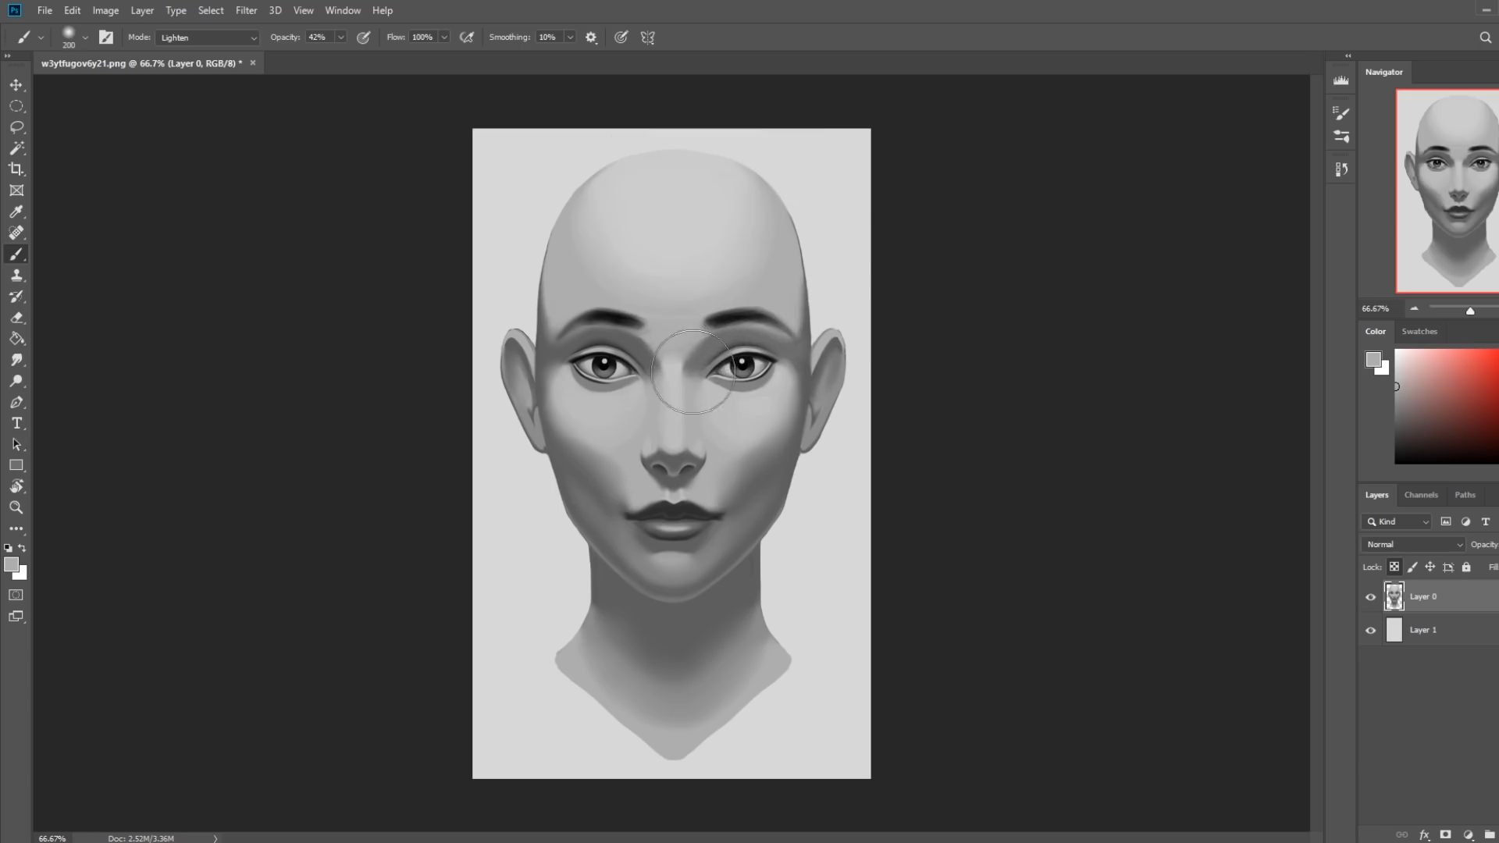
pyautogui.press(']')
pyautogui.press('[')
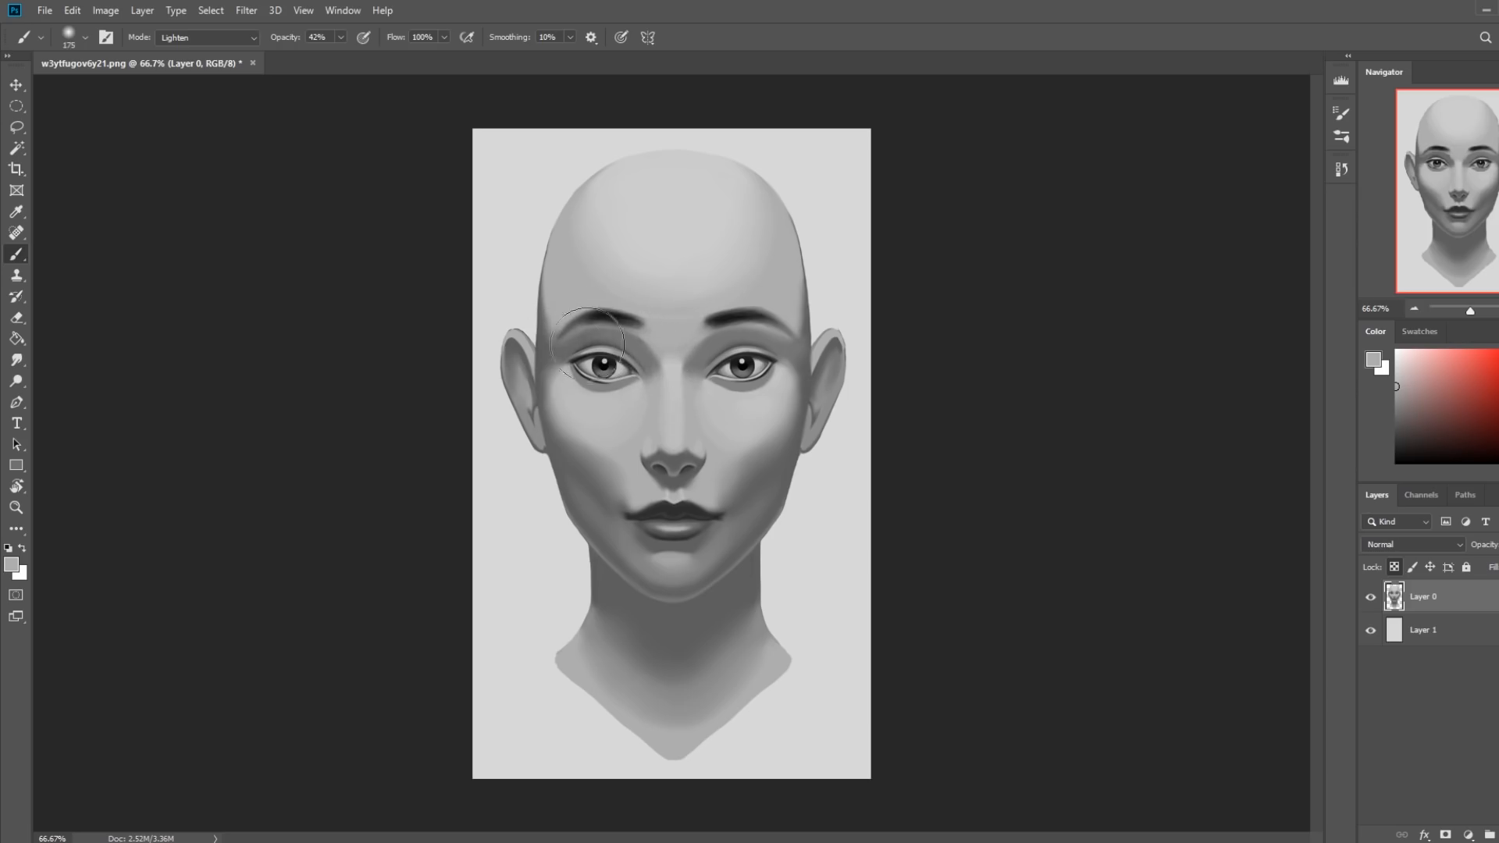
# Try lightening the whole eye and nose bridge area with a 500 px soft brush.
pyautogui.press(']')
pyautogui.press(']')
pyautogui.press(']')
pyautogui.press(']')
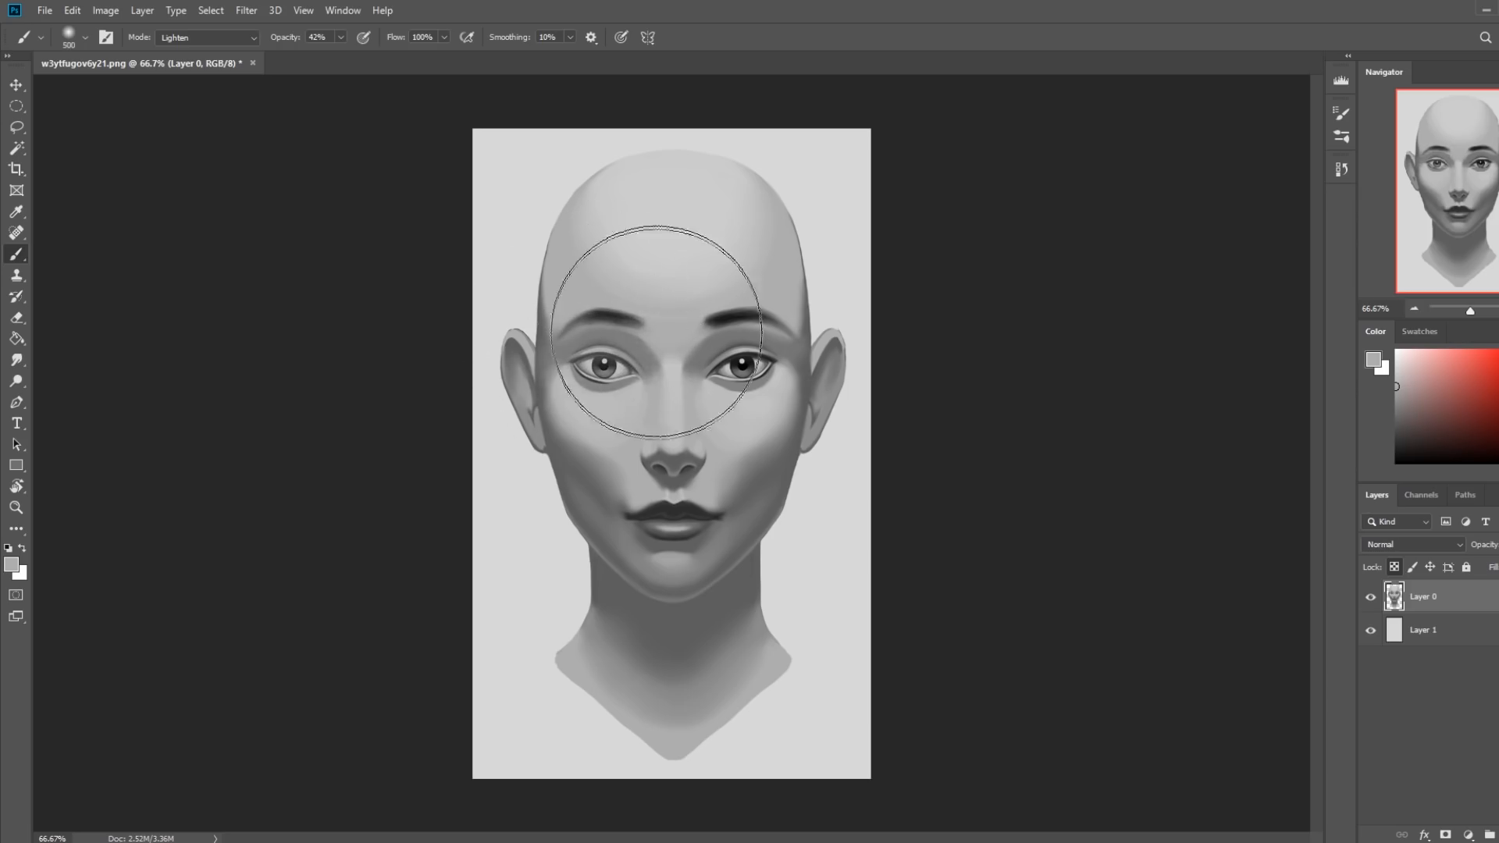
pyautogui.press('[')
pyautogui.press('[')
pyautogui.press('[')
pyautogui.press('[')
pyautogui.press('[')
pyautogui.press('[')
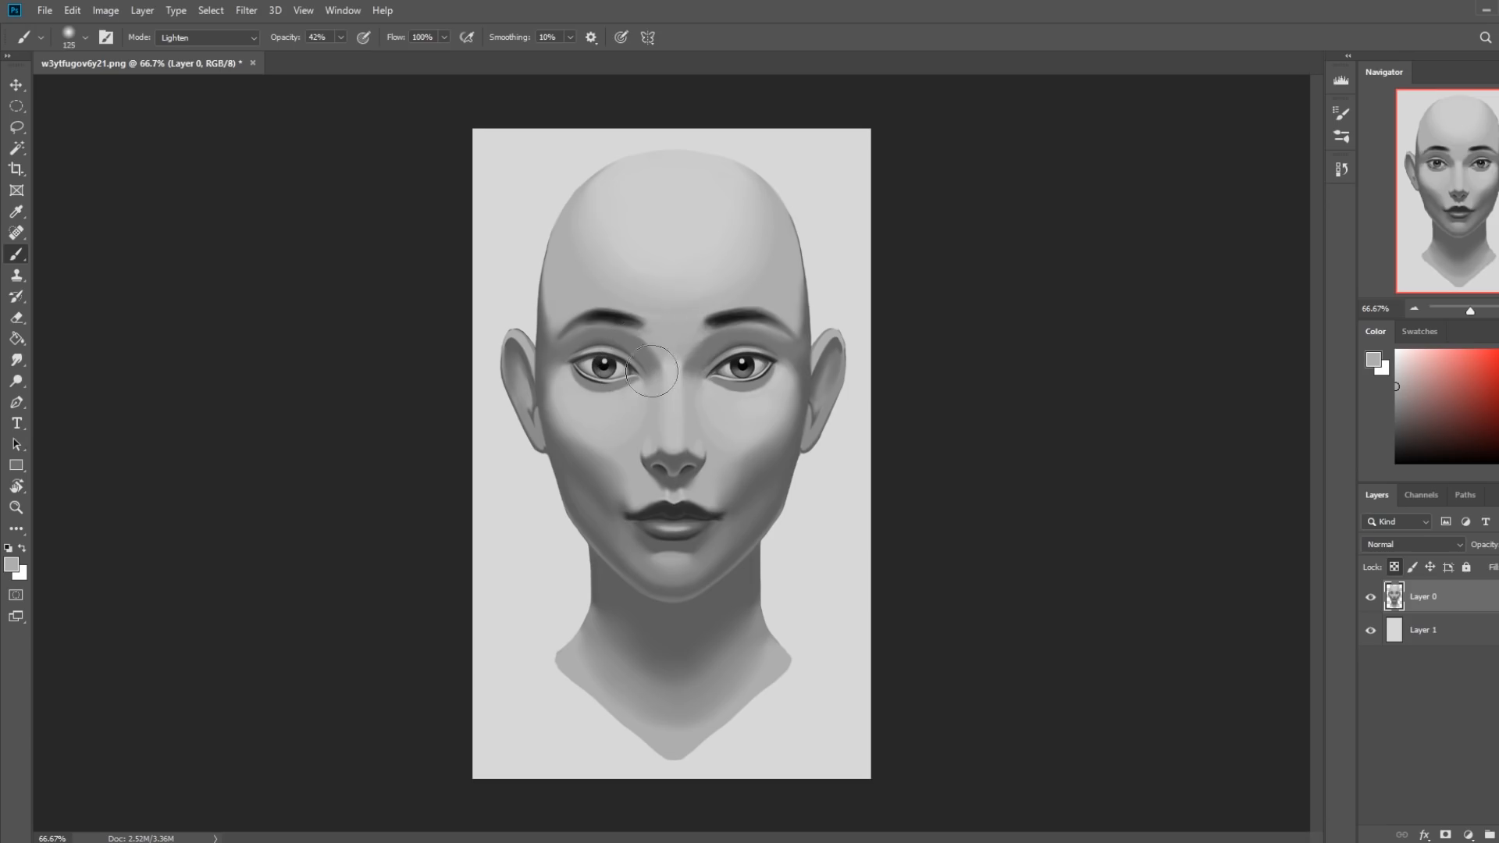
# Lighten the dark edges along the temples and sides of the head with the soft brush, varying its size between 200 and 700 px.
pyautogui.press(']')
pyautogui.press(']')
pyautogui.press(']')
pyautogui.press(']')
pyautogui.press(']')
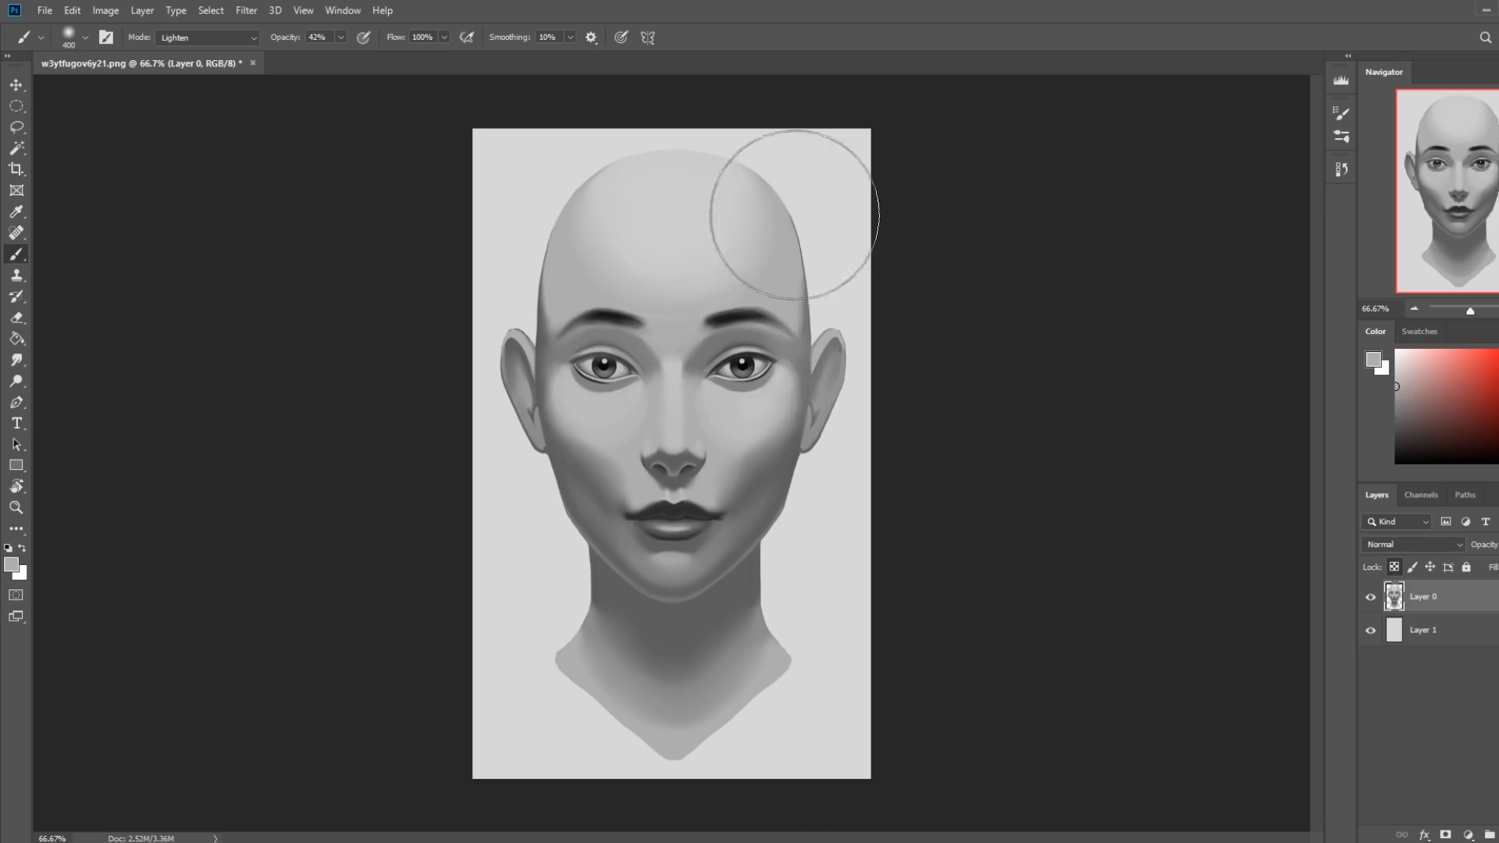
pyautogui.press('[')
pyautogui.press('[')
pyautogui.press('[')
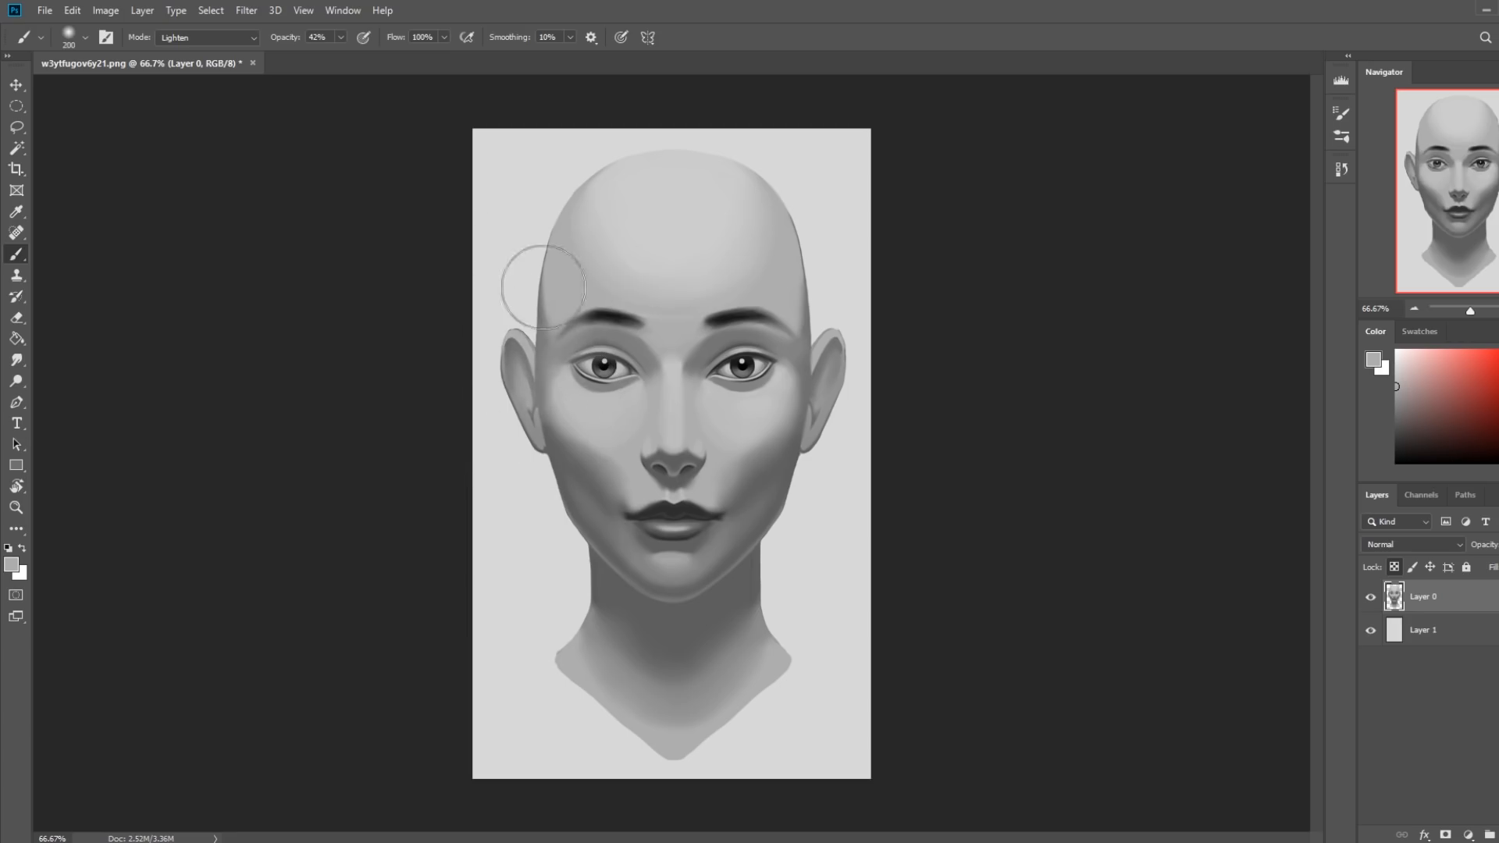
pyautogui.press(']')
pyautogui.press(']')
pyautogui.press(']')
pyautogui.press(']')
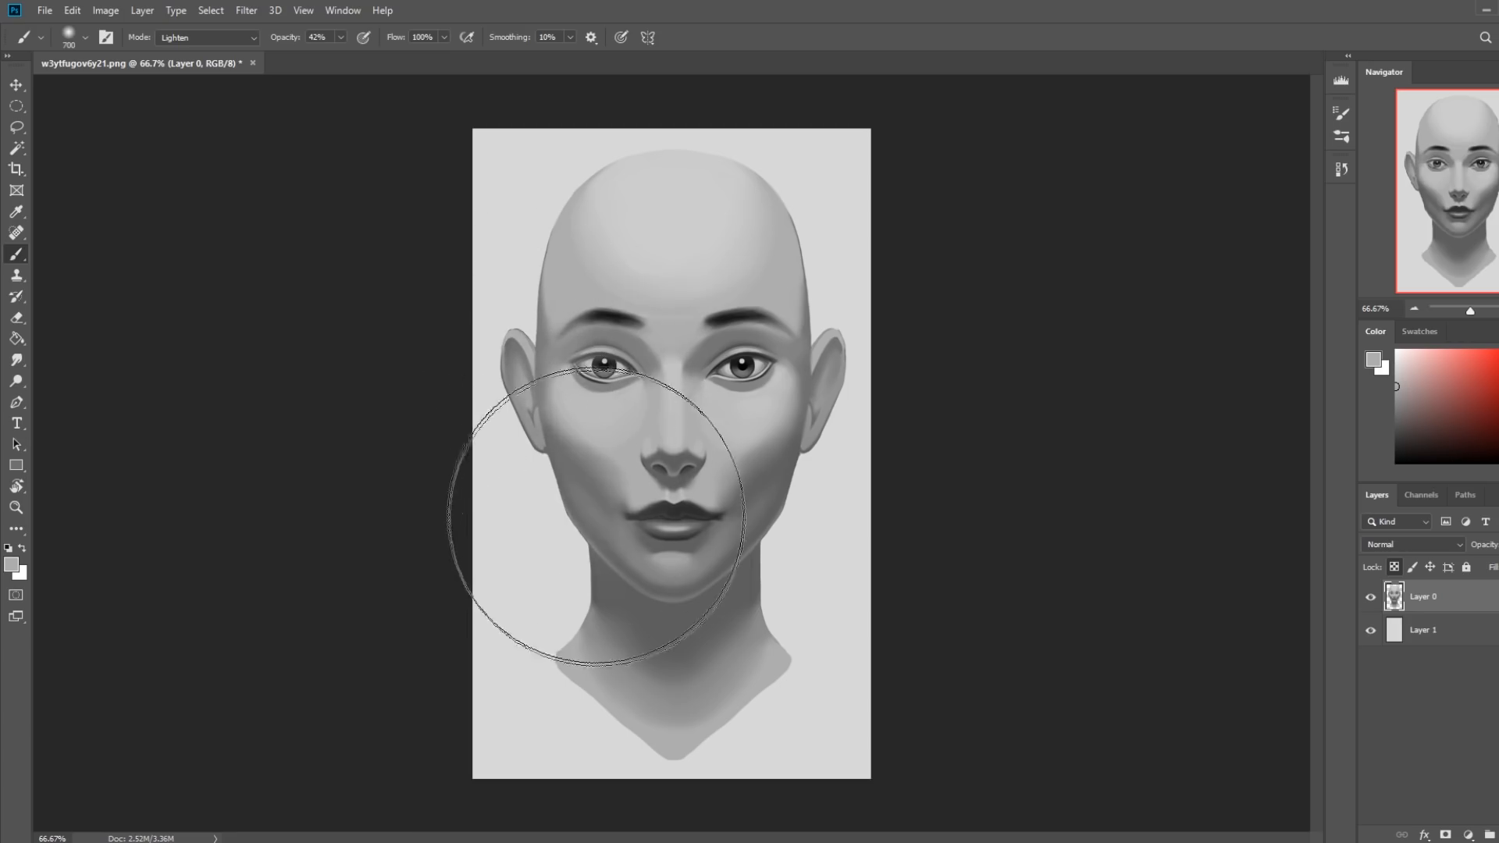
# Lighten the shadows on the cheeks, mouth area and jaw with the soft brush, varying its size between 125 and 600 px.
pyautogui.press('[')
pyautogui.press('[')
pyautogui.press('[')
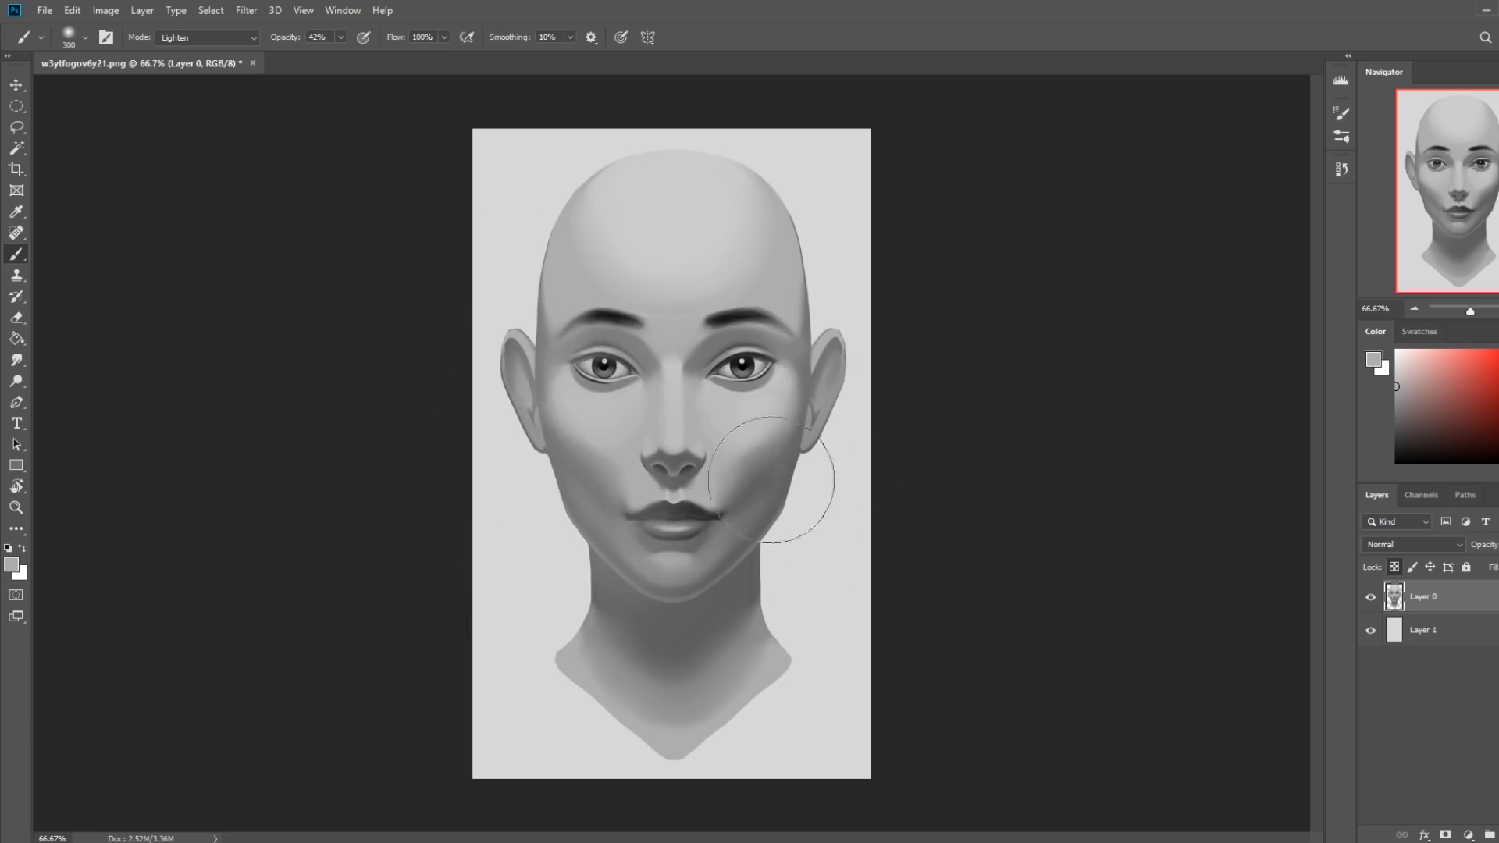
pyautogui.press(']')
pyautogui.press(']')
pyautogui.press(']')
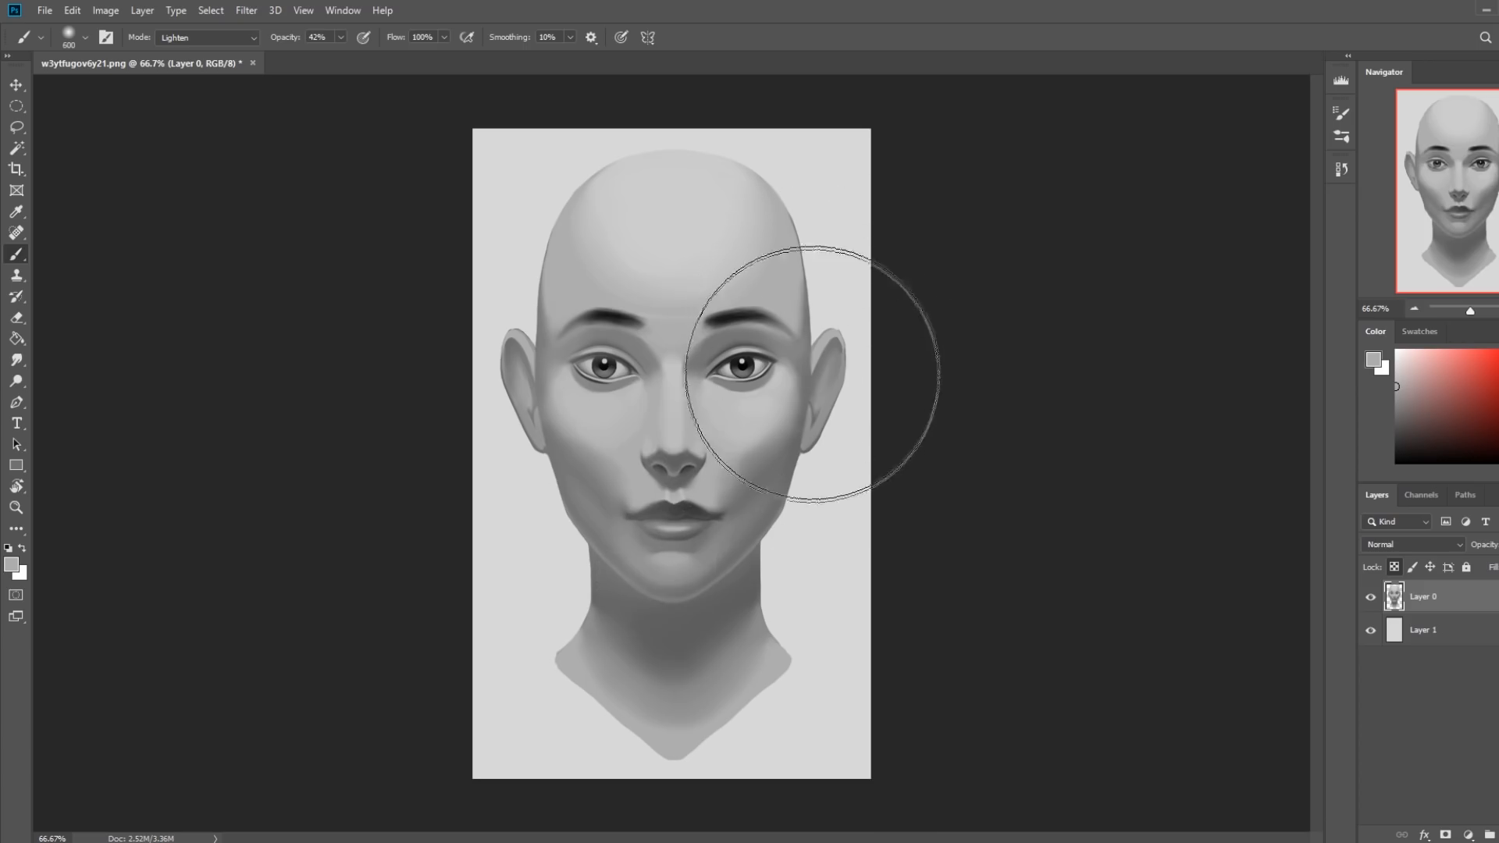
pyautogui.press('[')
pyautogui.press('[')
pyautogui.press('[')
pyautogui.press('[')
pyautogui.press('[')
pyautogui.press('[')
pyautogui.press('[')
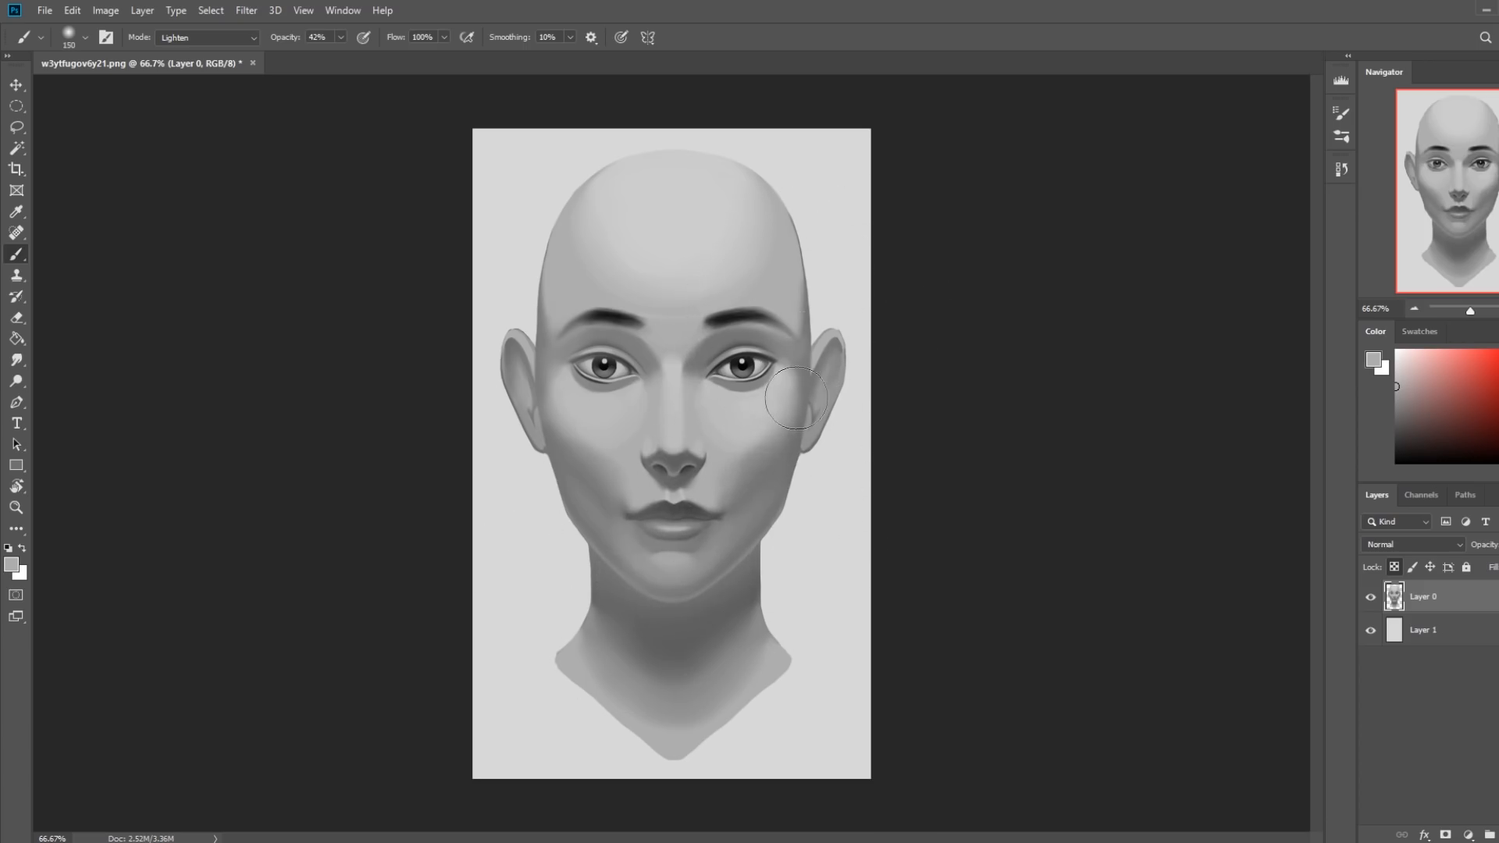
pyautogui.press('[')
# Blend the forehead and temple transitions with grays sampled from the upper head, using the 125 px soft brush.
pyautogui.keyDown('alt'); pyautogui.click(603, 184); pyautogui.keyUp('alt')
pyautogui.keyDown('alt'); pyautogui.click(623, 160); pyautogui.keyUp('alt')
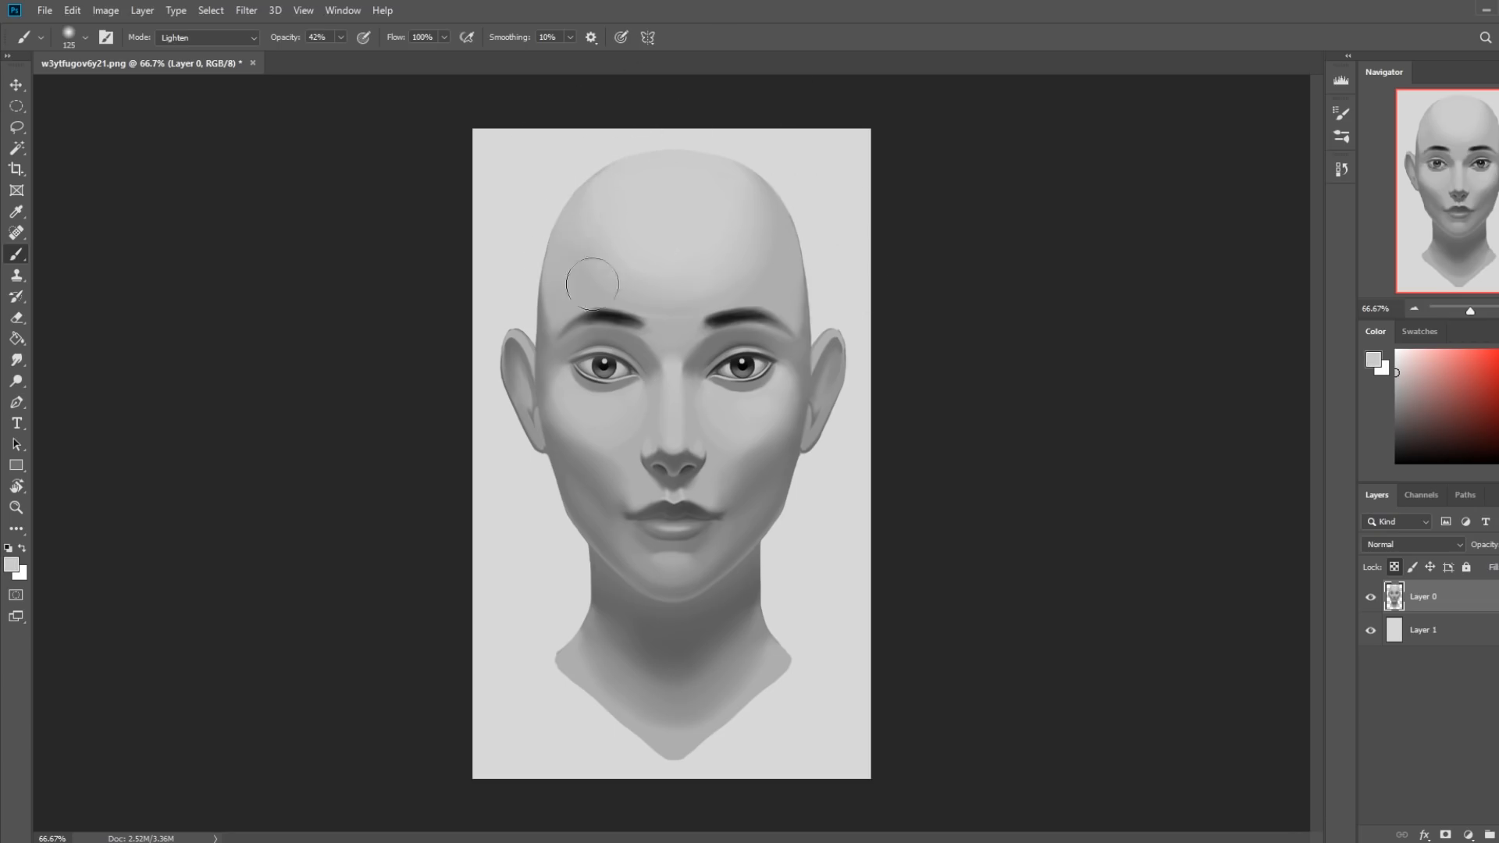
pyautogui.keyDown('alt'); pyautogui.click(555, 287); pyautogui.keyUp('alt')
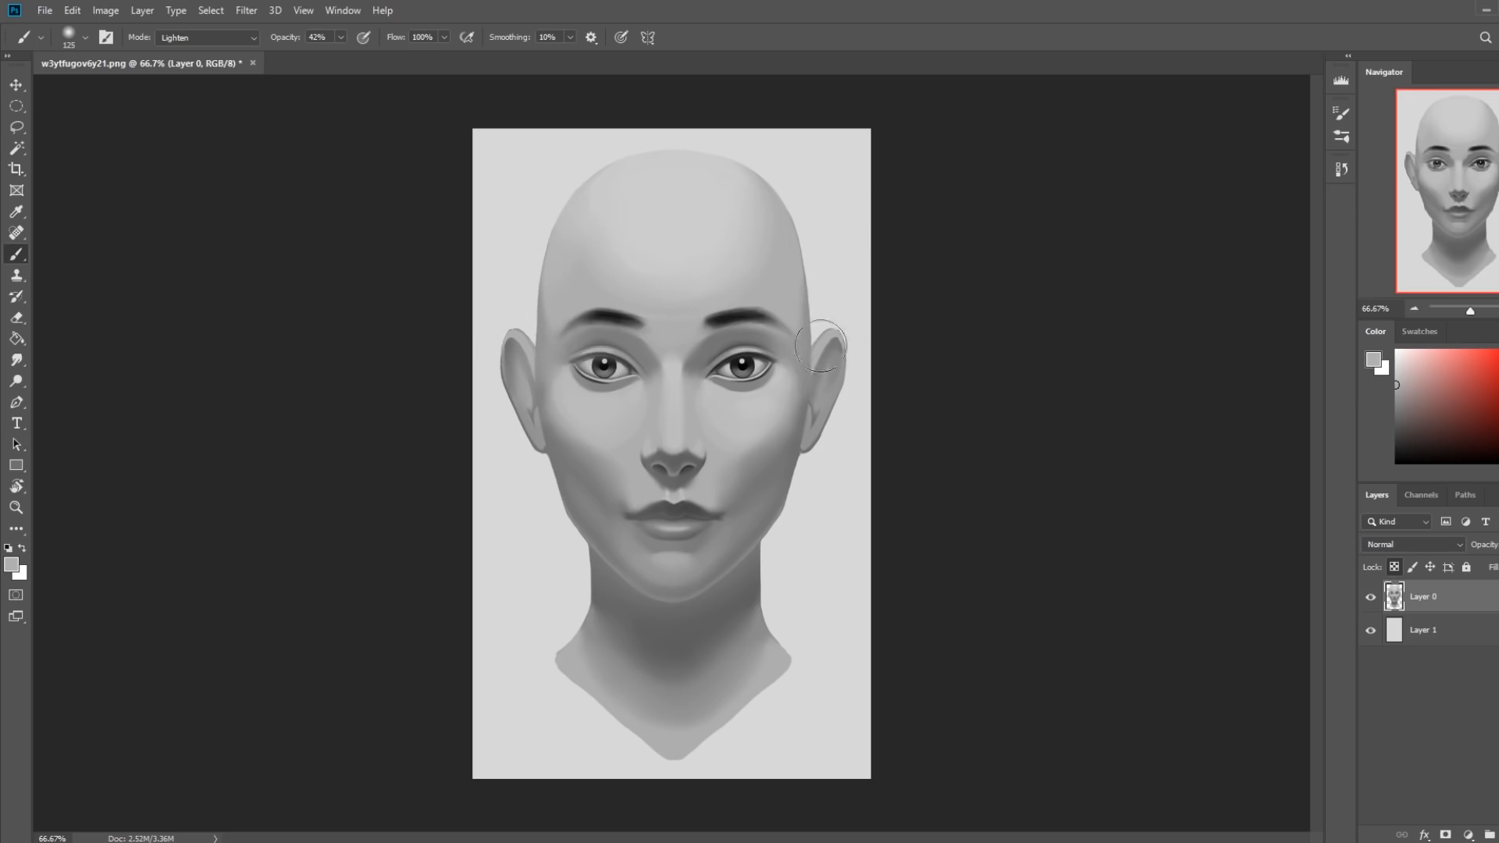
# Switch to the flat 82 px Istebraks Sketching brush and touch up the jaw and chin shading with grays sampled there.
pyautogui.rightClick(732, 386)
pyautogui.doubleClick(896, 634)
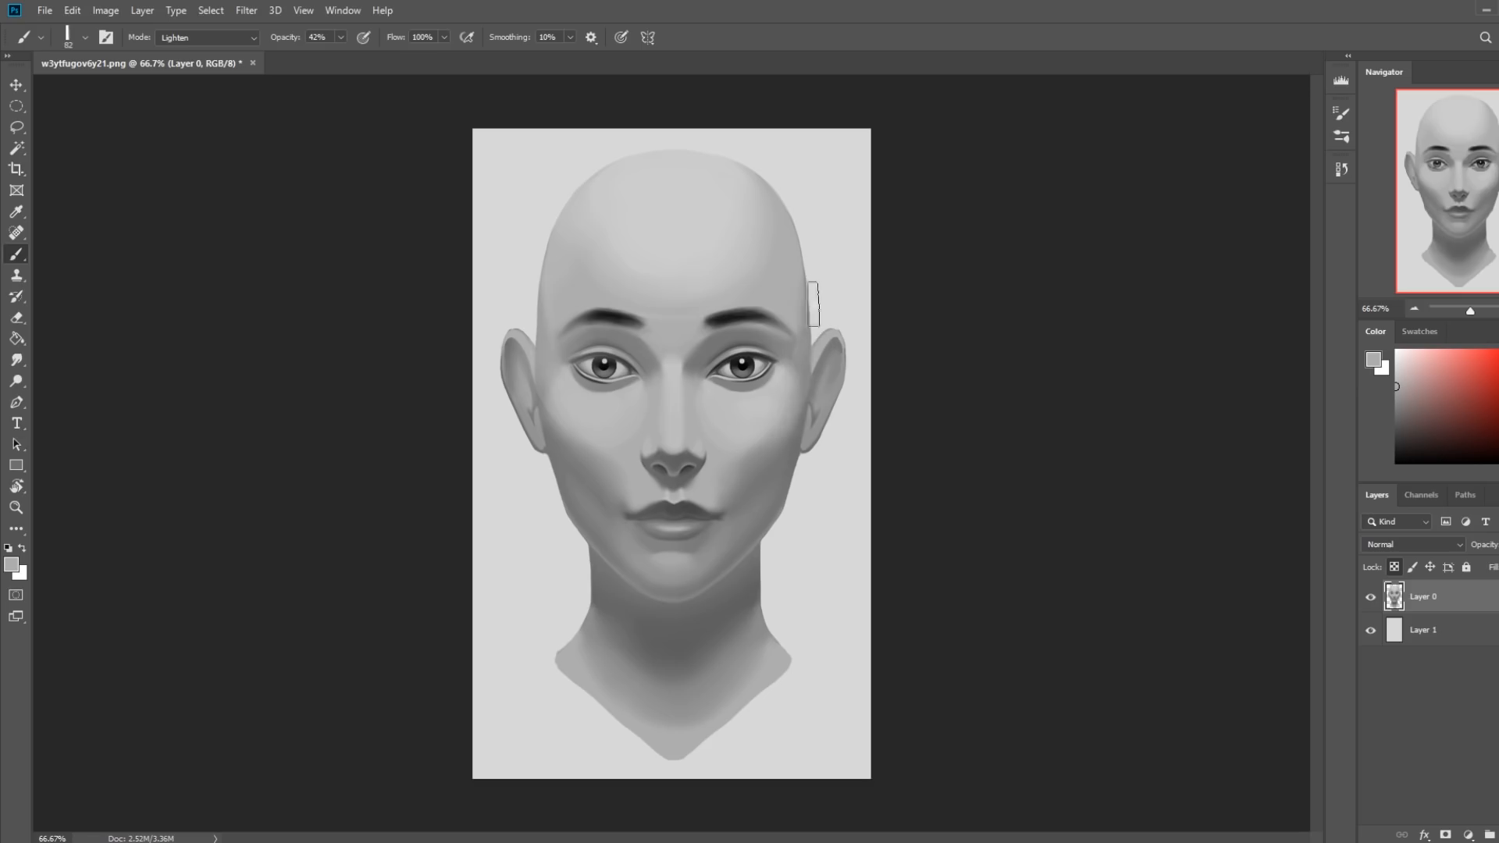
pyautogui.keyDown('alt'); pyautogui.click(766, 505); pyautogui.keyUp('alt')
pyautogui.keyDown('alt'); pyautogui.click(728, 570); pyautogui.keyUp('alt')
pyautogui.keyDown('alt'); pyautogui.click(711, 539); pyautogui.keyUp('alt')
pyautogui.keyDown('alt'); pyautogui.click(732, 538); pyautogui.keyUp('alt')
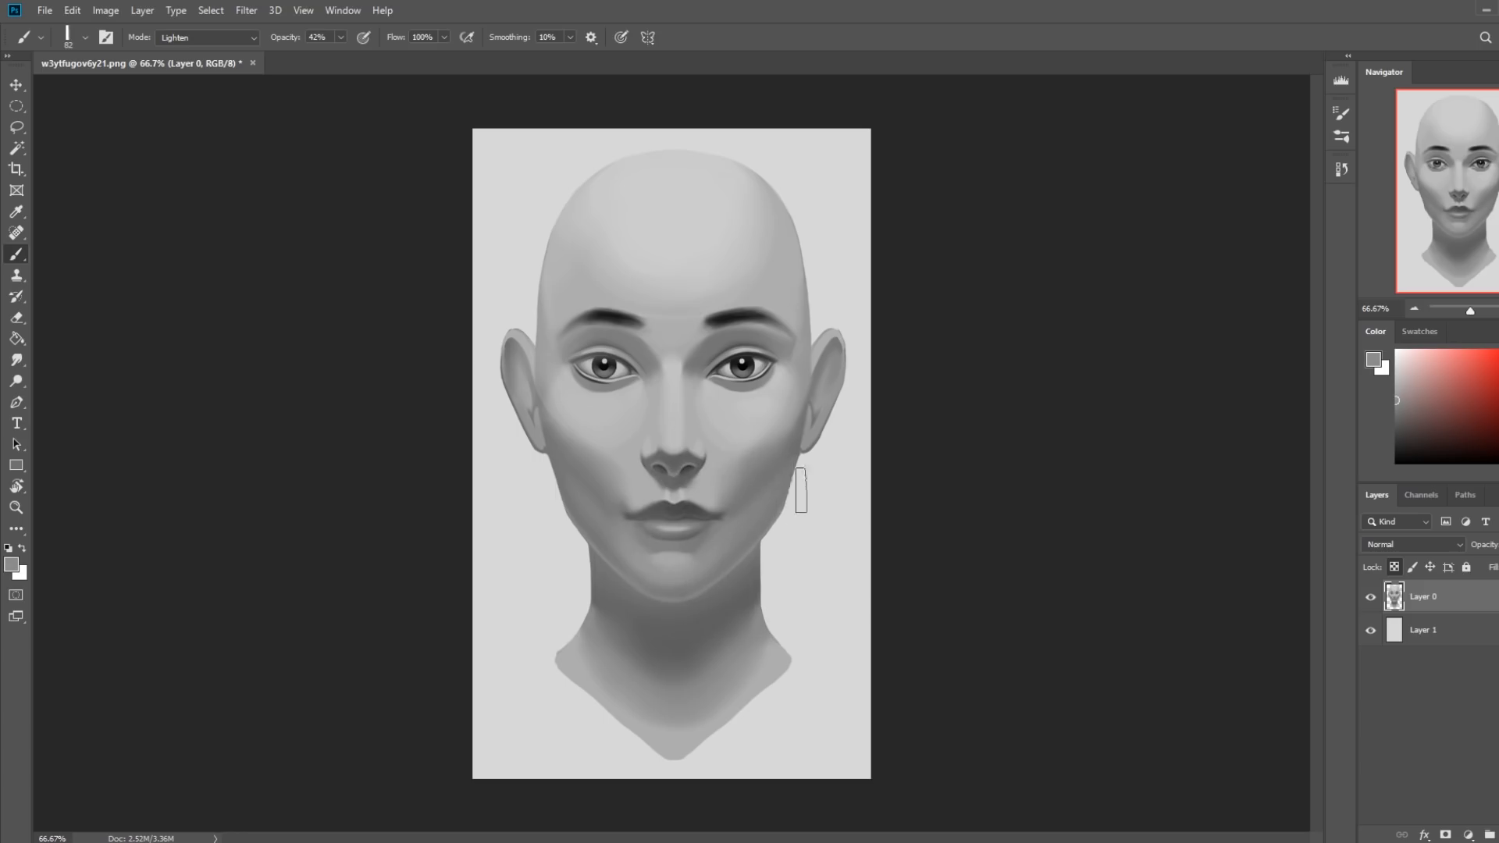
# Paint a dark cast shadow across the neck beneath the jaw with black, using the flat brush in Normal mode at 42% opacity.
pyautogui.keyDown('alt'); pyautogui.click(688, 436); pyautogui.keyUp('alt')
pyautogui.click(203, 38)
pyautogui.click(204, 111)
pyautogui.click(217, 39)
pyautogui.click(176, 59)
pyautogui.keyDown('alt'); pyautogui.click(752, 357); pyautogui.keyUp('alt')
pyautogui.moveTo(601, 586)
pyautogui.mouseDown()
pyautogui.moveTo(579, 570)
pyautogui.moveTo(639, 614)
pyautogui.mouseUp()
pyautogui.hotkey('ctrl', 'z')
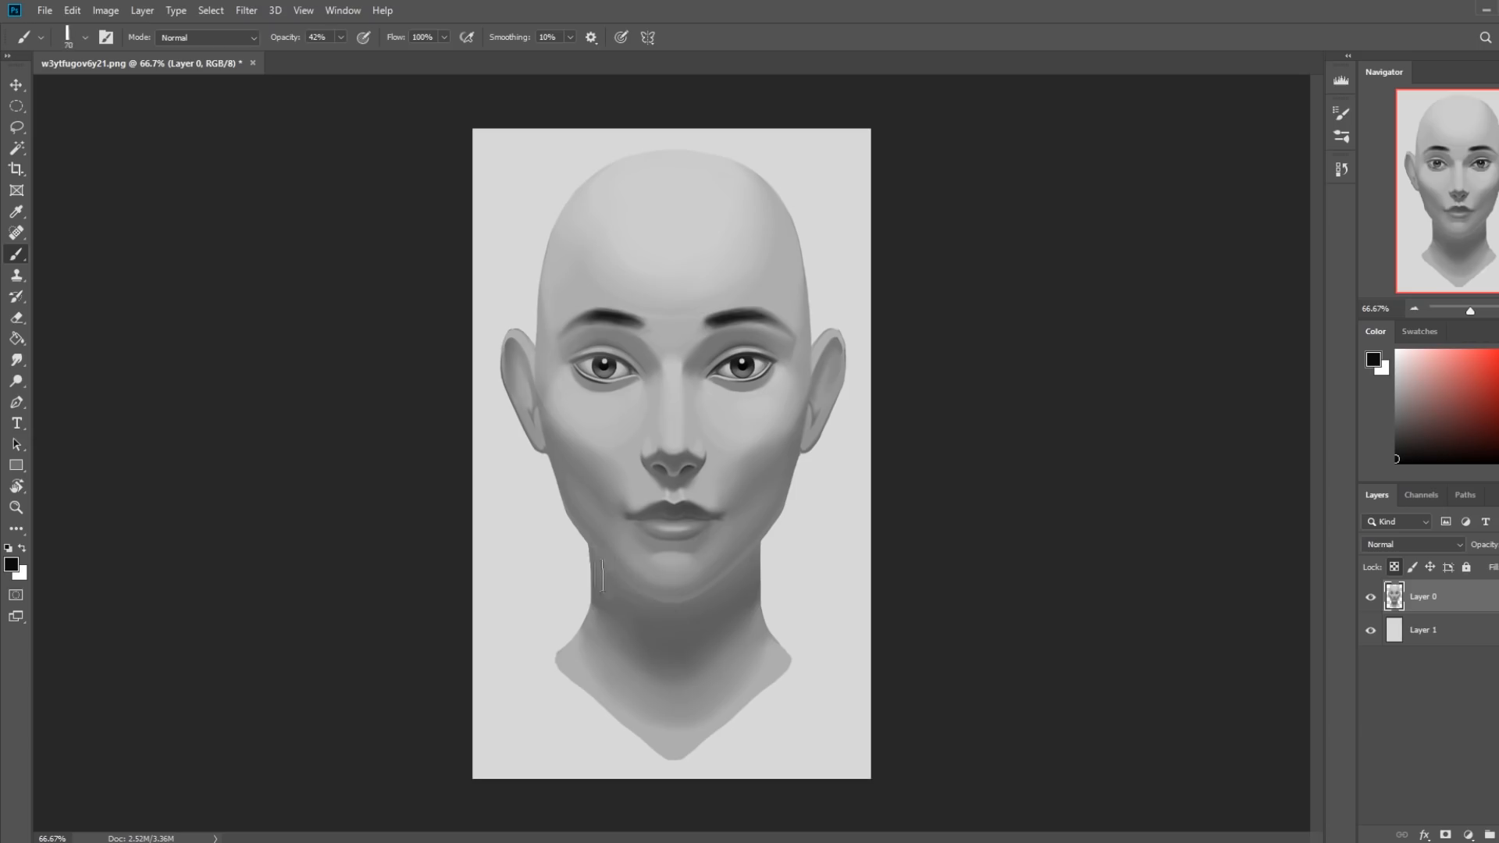
pyautogui.moveTo(588, 564)
pyautogui.mouseDown()
pyautogui.moveTo(649, 622)
pyautogui.moveTo(583, 565)
pyautogui.moveTo(661, 641)
pyautogui.moveTo(780, 568)
pyautogui.moveTo(666, 645)
pyautogui.moveTo(780, 546)
pyautogui.mouseUp()
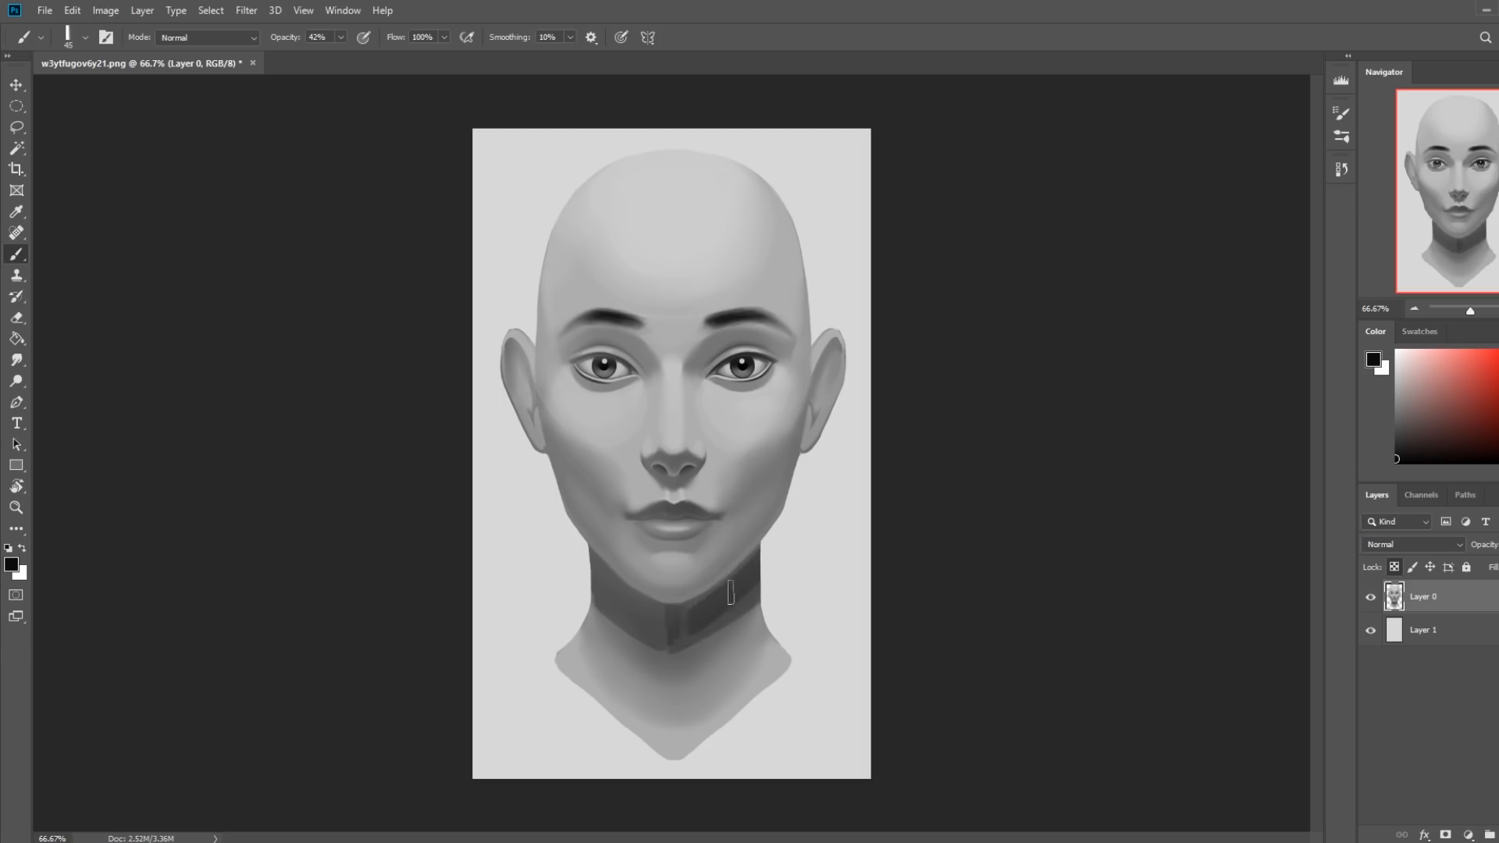
# Fill out the neck shadow beneath the chin with the 45 px flat brush and a sampled dark gray, and raise the brush opacity to 100%.
pyautogui.moveTo(711, 610); pyautogui.dragTo(682, 632)
pyautogui.moveTo(756, 599); pyautogui.dragTo(695, 630)
pyautogui.keyDown('alt'); pyautogui.click(698, 626); pyautogui.keyUp('alt')
pyautogui.moveTo(611, 603); pyautogui.dragTo(663, 624)
pyautogui.moveTo(340, 41); pyautogui.dragTo(440, 72)
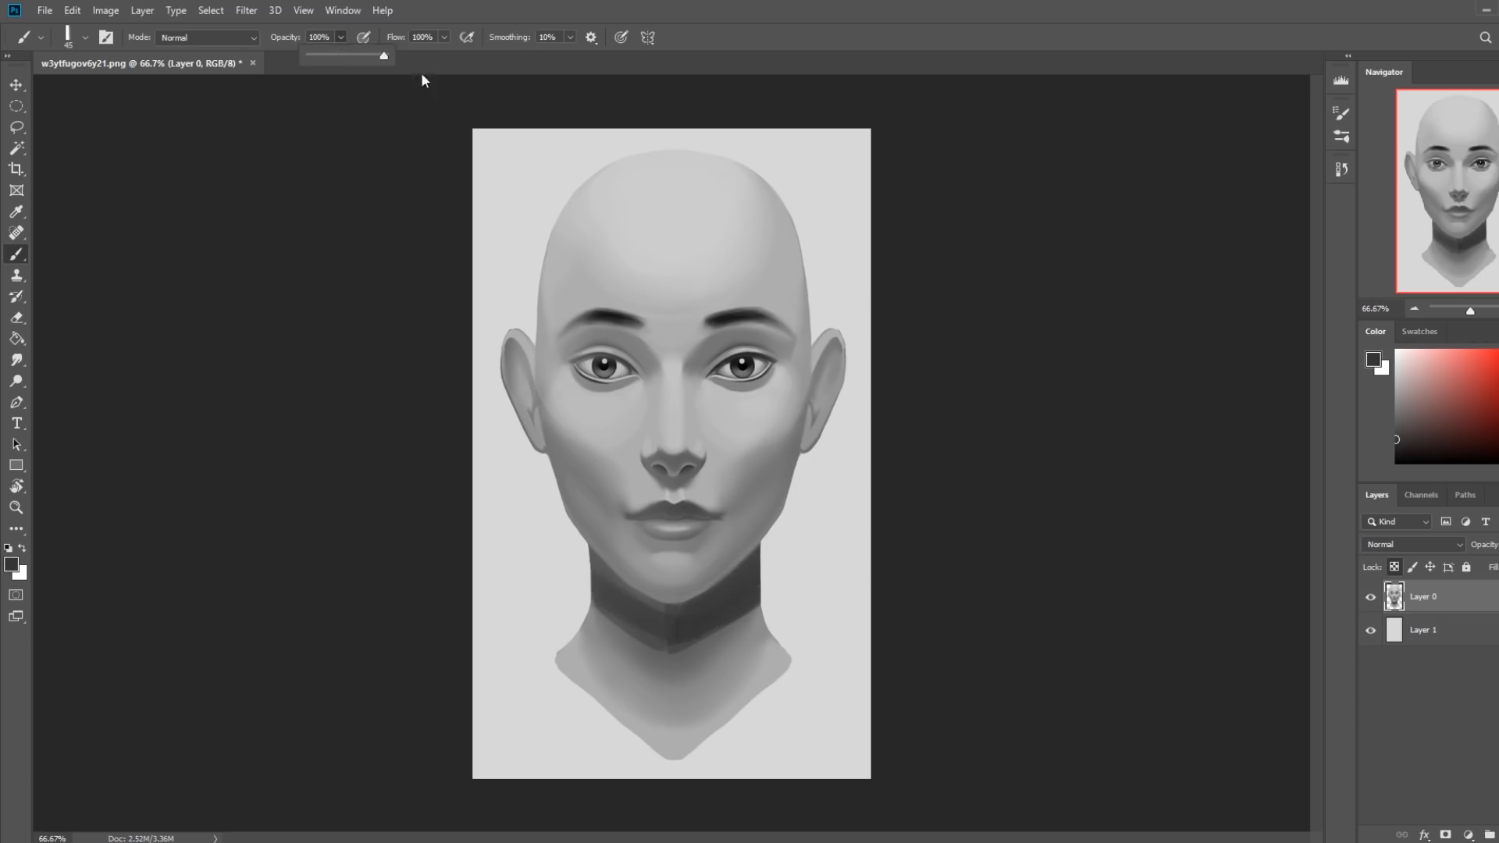
# Fill in the neck shadow beneath the chin with an opaque stroke of dark gray.
pyautogui.moveTo(662, 631); pyautogui.dragTo(600, 582)
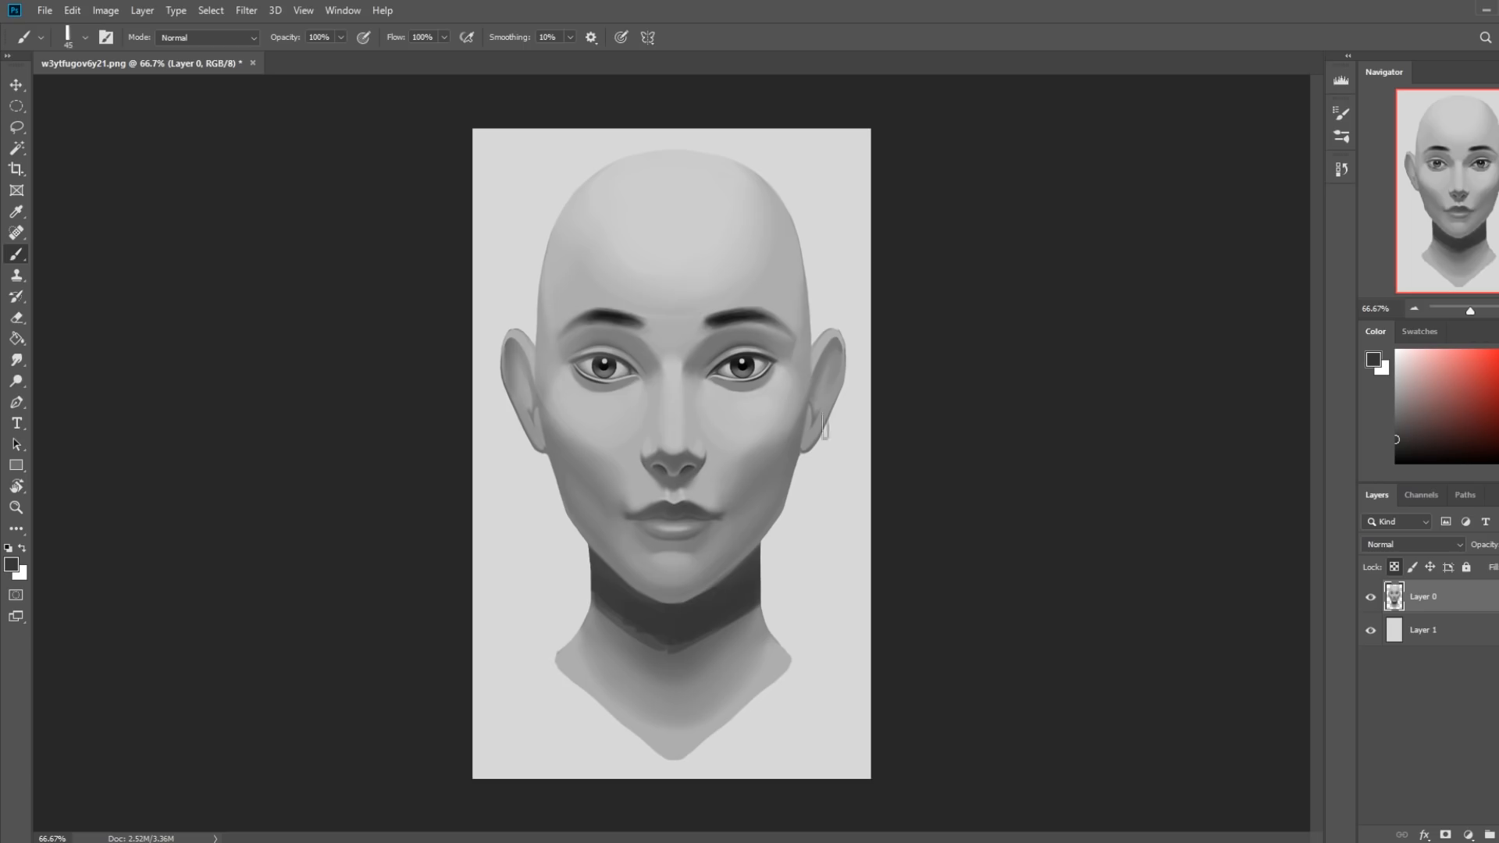
pyautogui.keyDown('alt'); pyautogui.click(713, 343); pyautogui.keyUp('alt')
pyautogui.moveTo(811, 312); pyautogui.dragTo(804, 375)
pyautogui.moveTo(792, 226)
pyautogui.mouseDown()
pyautogui.moveTo(801, 364)
pyautogui.moveTo(802, 254)
pyautogui.mouseUp()
pyautogui.moveTo(558, 228)
pyautogui.mouseDown()
pyautogui.moveTo(550, 343)
pyautogui.moveTo(540, 375)
pyautogui.mouseUp()
pyautogui.moveTo(549, 318)
pyautogui.mouseDown()
pyautogui.moveTo(544, 404)
pyautogui.moveTo(562, 447)
pyautogui.mouseUp()
pyautogui.hotkey('ctrl', 'z')
pyautogui.hotkey('ctrl', 'z')
pyautogui.hotkey('ctrl', 'z')
pyautogui.hotkey('ctrl', 'z')
pyautogui.hotkey('ctrl', 'z')
pyautogui.hotkey('ctrl', 'z')
pyautogui.hotkey('ctrl', 'z')
# Even out the neck shadow and clean up its lower edge with dark and mid grays sampled from the neck.
pyautogui.keyDown('alt'); pyautogui.click(686, 598); pyautogui.keyUp('alt')
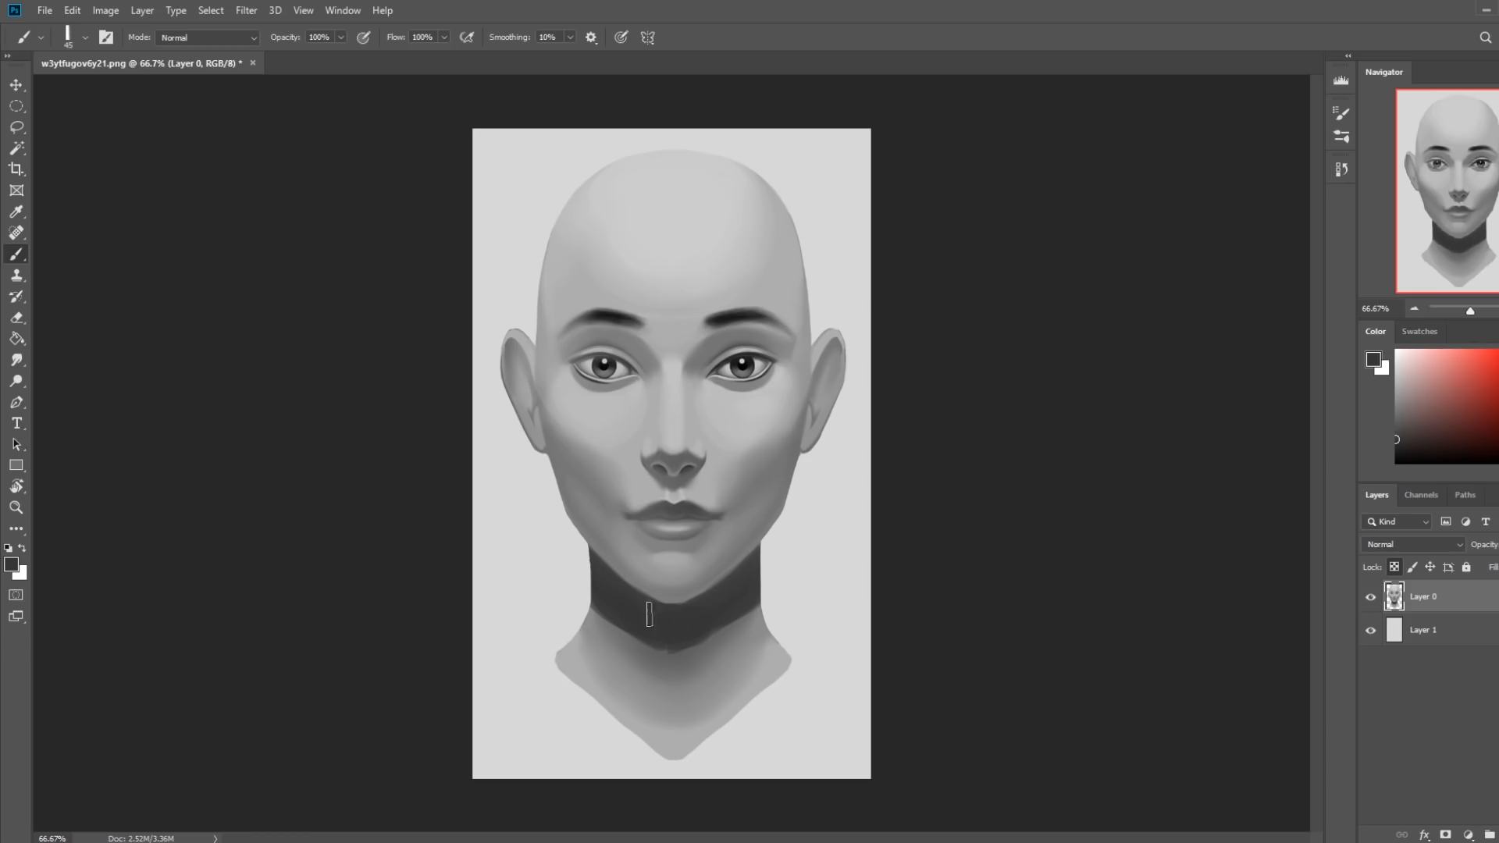
pyautogui.keyDown('alt'); pyautogui.click(764, 573); pyautogui.keyUp('alt')
pyautogui.moveTo(762, 587); pyautogui.dragTo(720, 634)
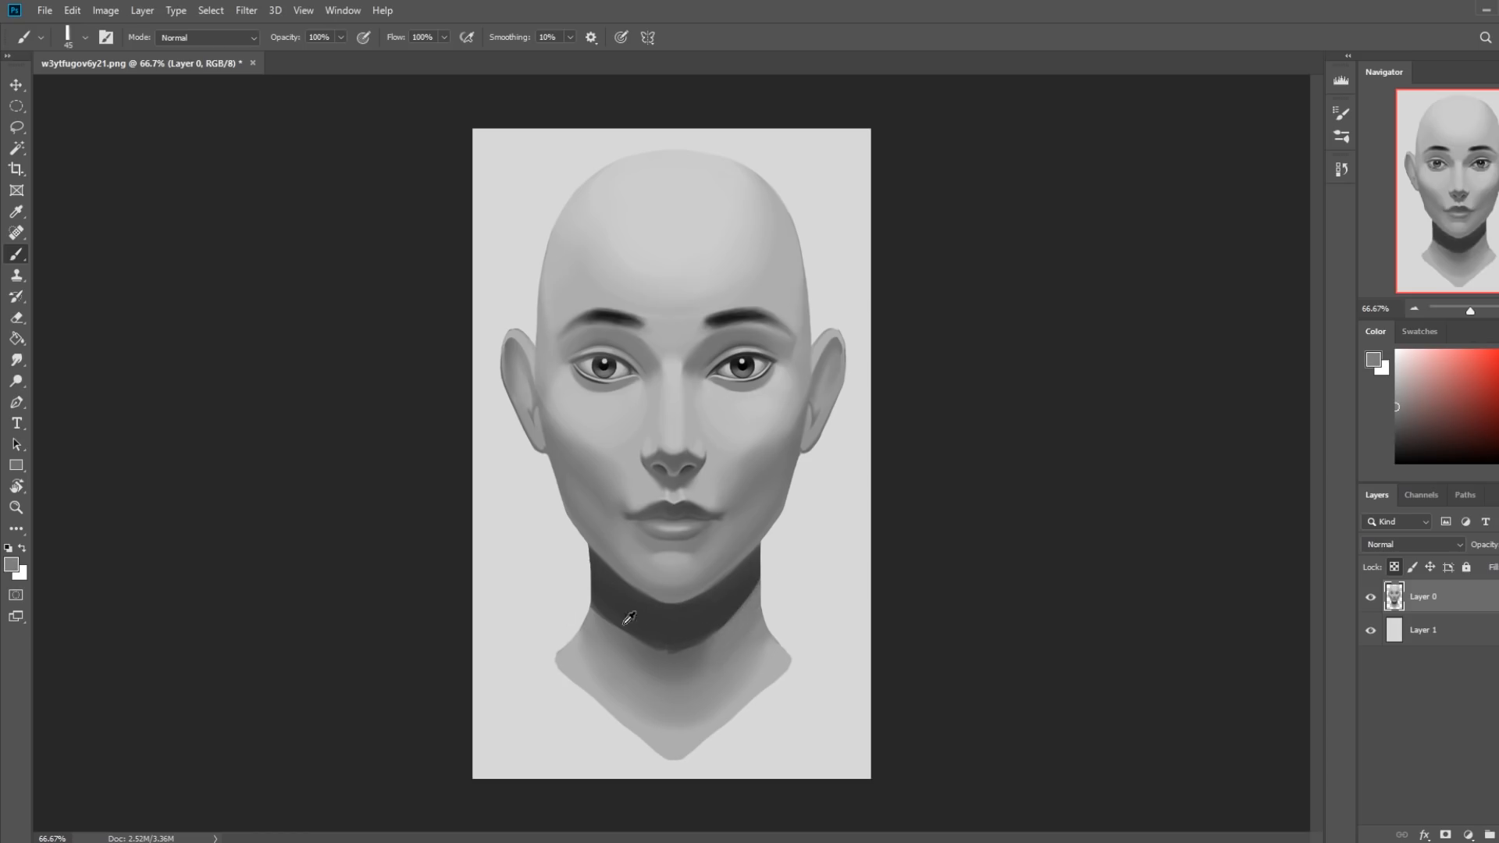
pyautogui.moveTo(574, 598); pyautogui.dragTo(640, 668)
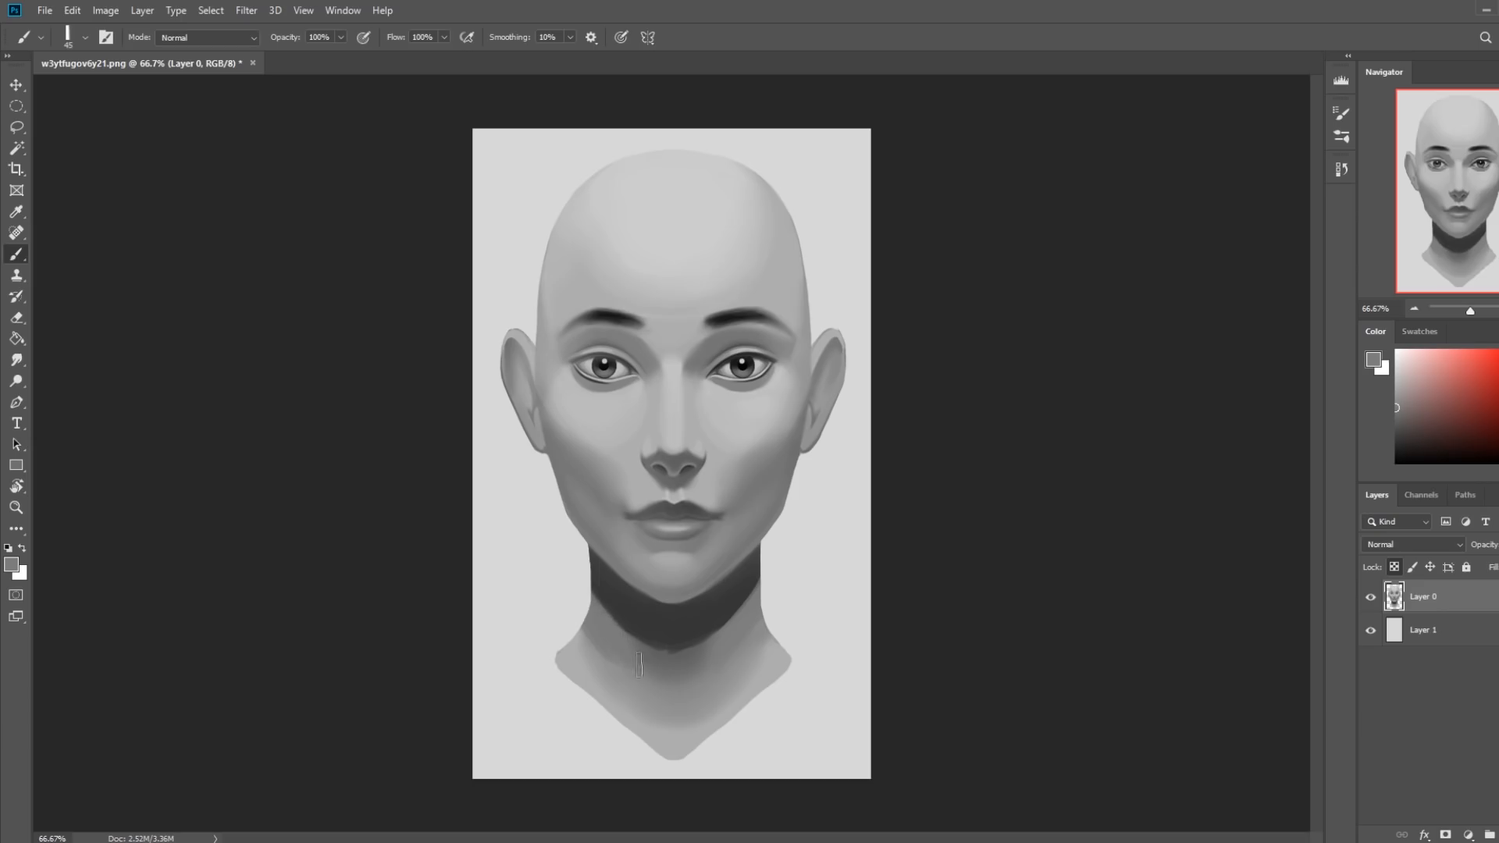
pyautogui.moveTo(582, 597); pyautogui.dragTo(636, 640)
pyautogui.keyDown('alt'); pyautogui.click(660, 656); pyautogui.keyUp('alt')
# Lighten the neck shadow with a 150 px flat brush in Lighten mode at 47% opacity, using the sampled mid gray.
pyautogui.press(']')
pyautogui.press(']')
pyautogui.press(']')
pyautogui.press(']')
pyautogui.moveTo(585, 574)
pyautogui.mouseDown()
pyautogui.moveTo(668, 616)
pyautogui.moveTo(759, 576)
pyautogui.mouseUp()
pyautogui.click(207, 38)
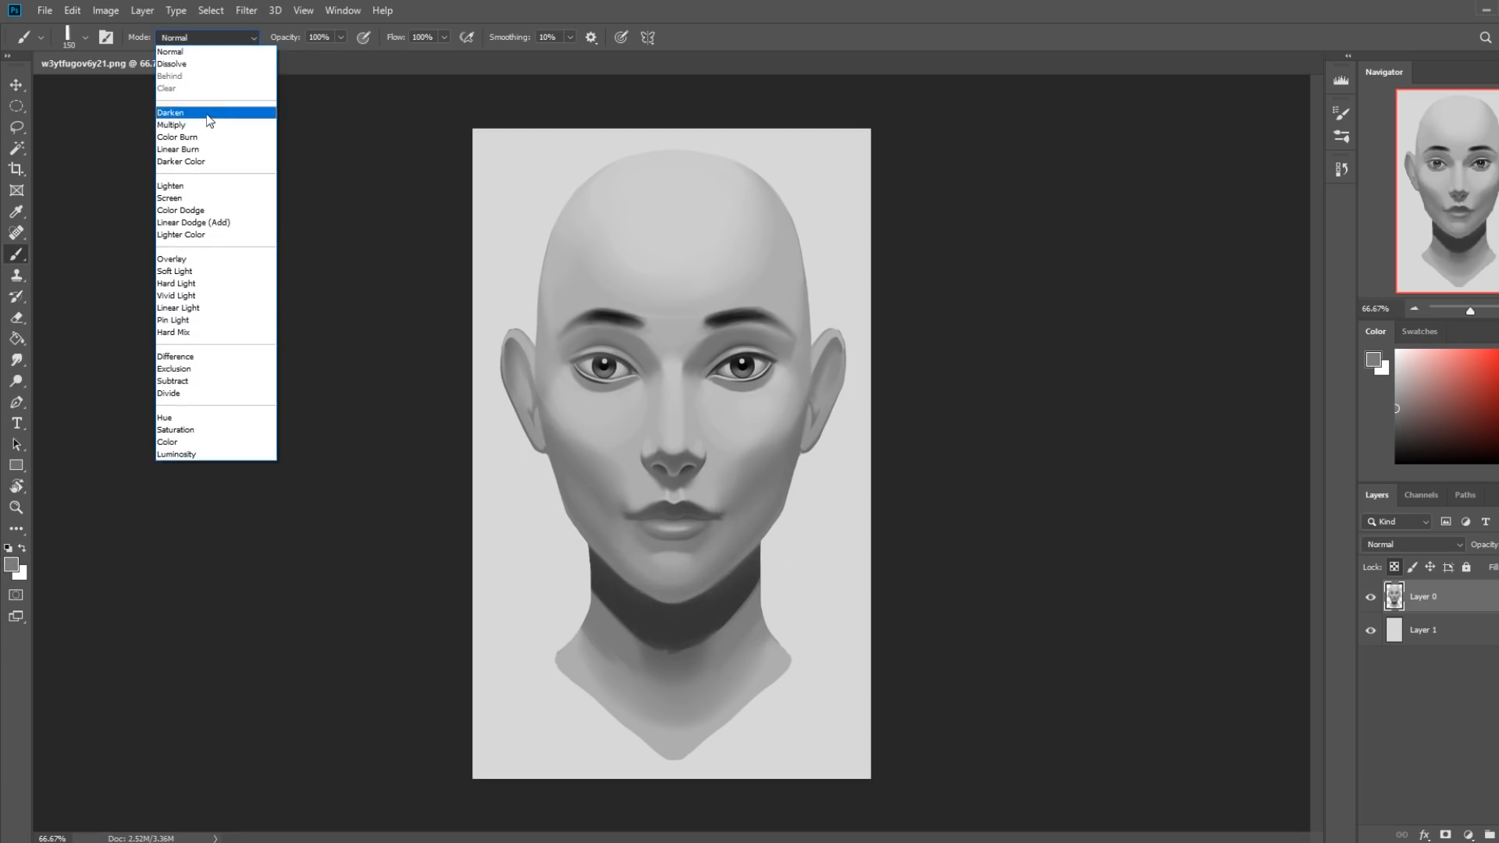
pyautogui.click(187, 185)
pyautogui.moveTo(601, 594)
pyautogui.mouseDown()
pyautogui.moveTo(721, 626)
pyautogui.moveTo(795, 541)
pyautogui.mouseUp()
pyautogui.hotkey('ctrl', 'z')
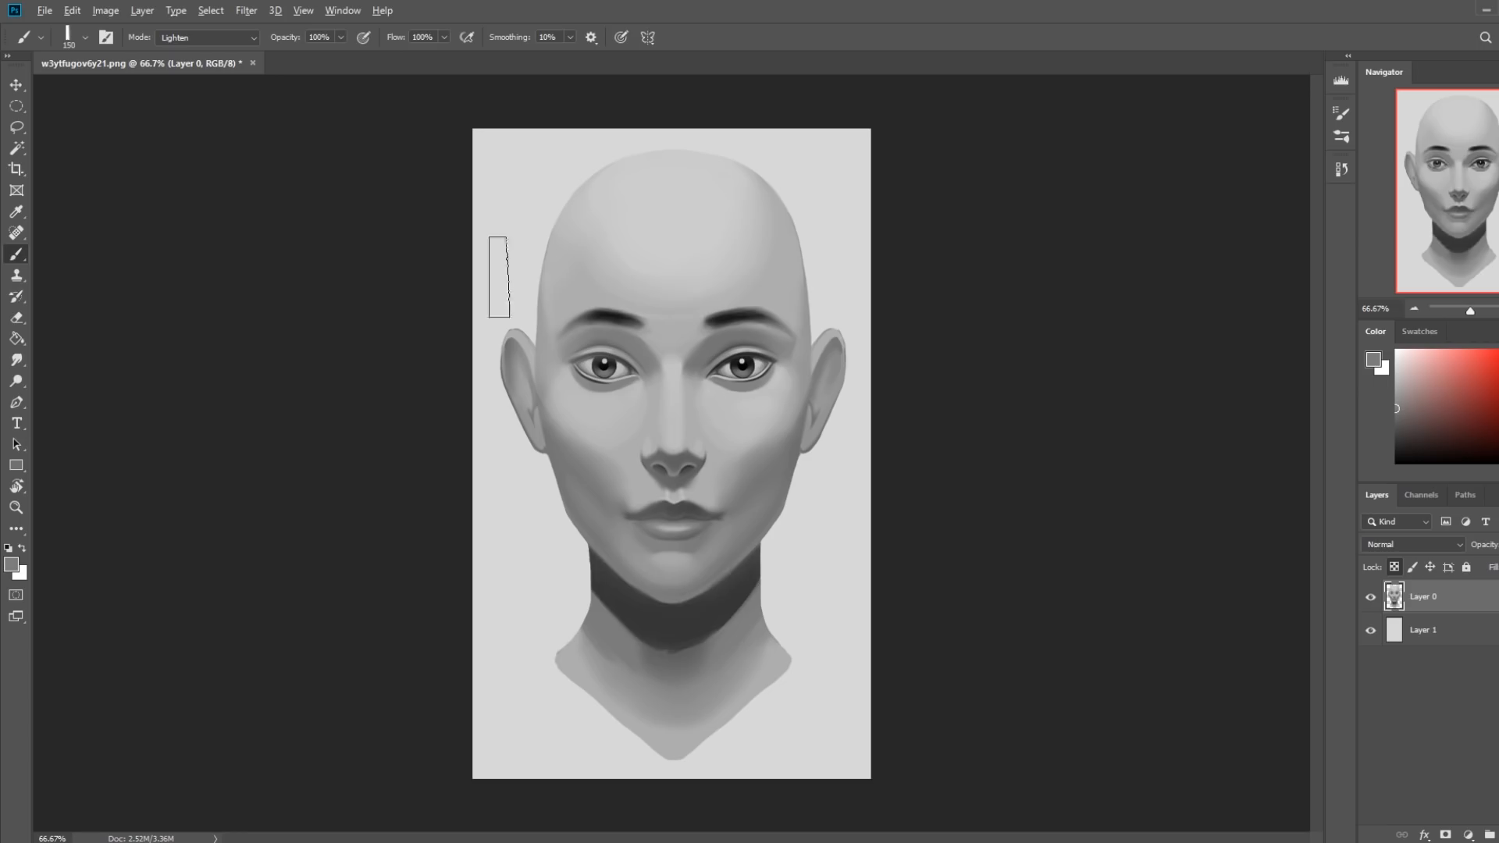
pyautogui.moveTo(301, 57); pyautogui.dragTo(301, 57)
pyautogui.moveTo(576, 566)
pyautogui.mouseDown()
pyautogui.moveTo(645, 621)
pyautogui.moveTo(805, 503)
pyautogui.mouseUp()
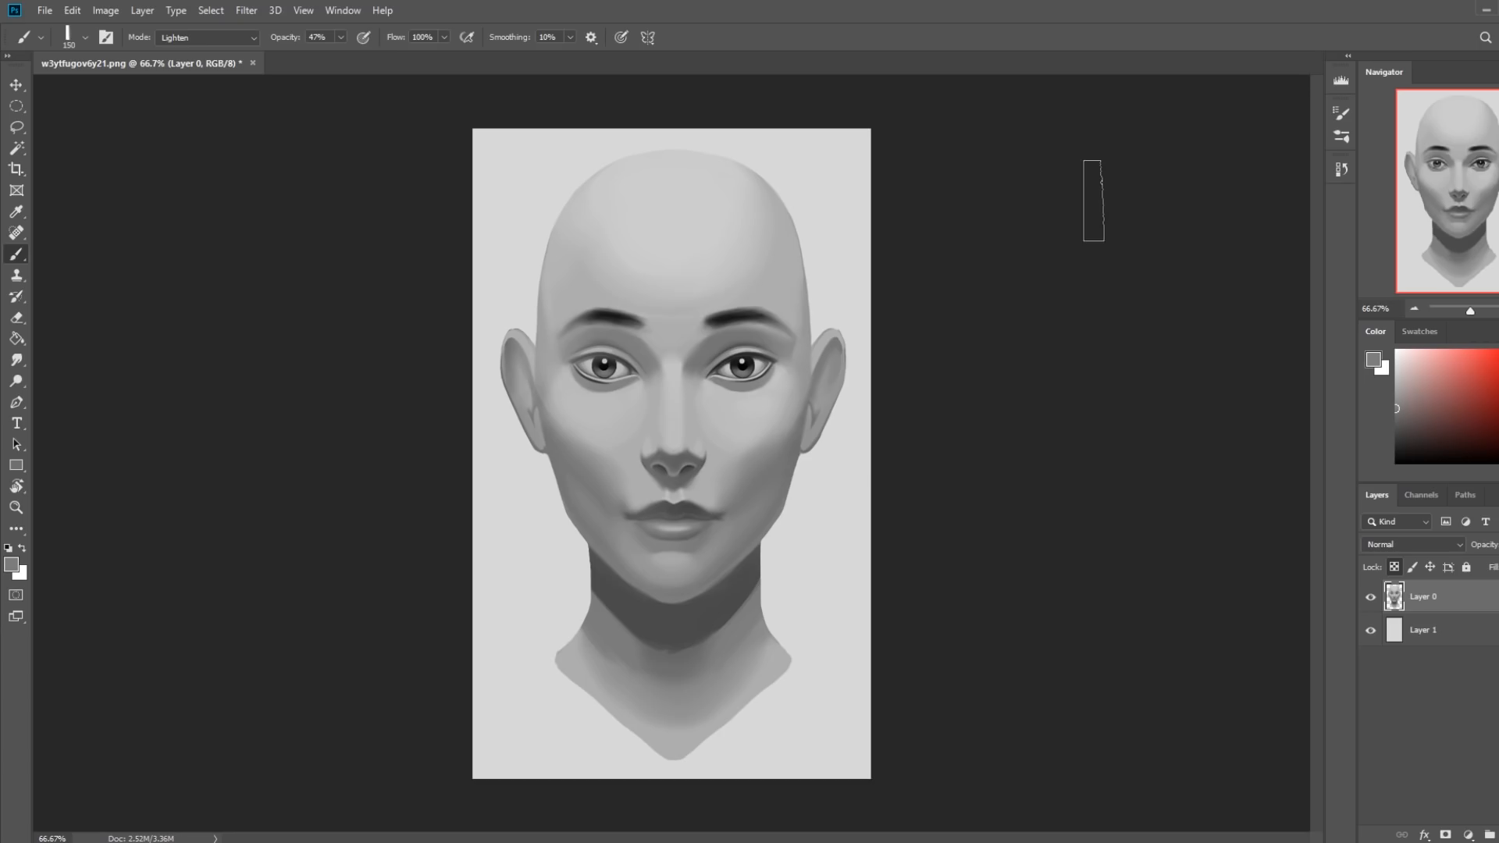
# Copy the whole corrected painting, revert the history to the Lock Layer state, and paste the copy as a new layer above the original.
pyautogui.hotkey('ctrl', 'a')
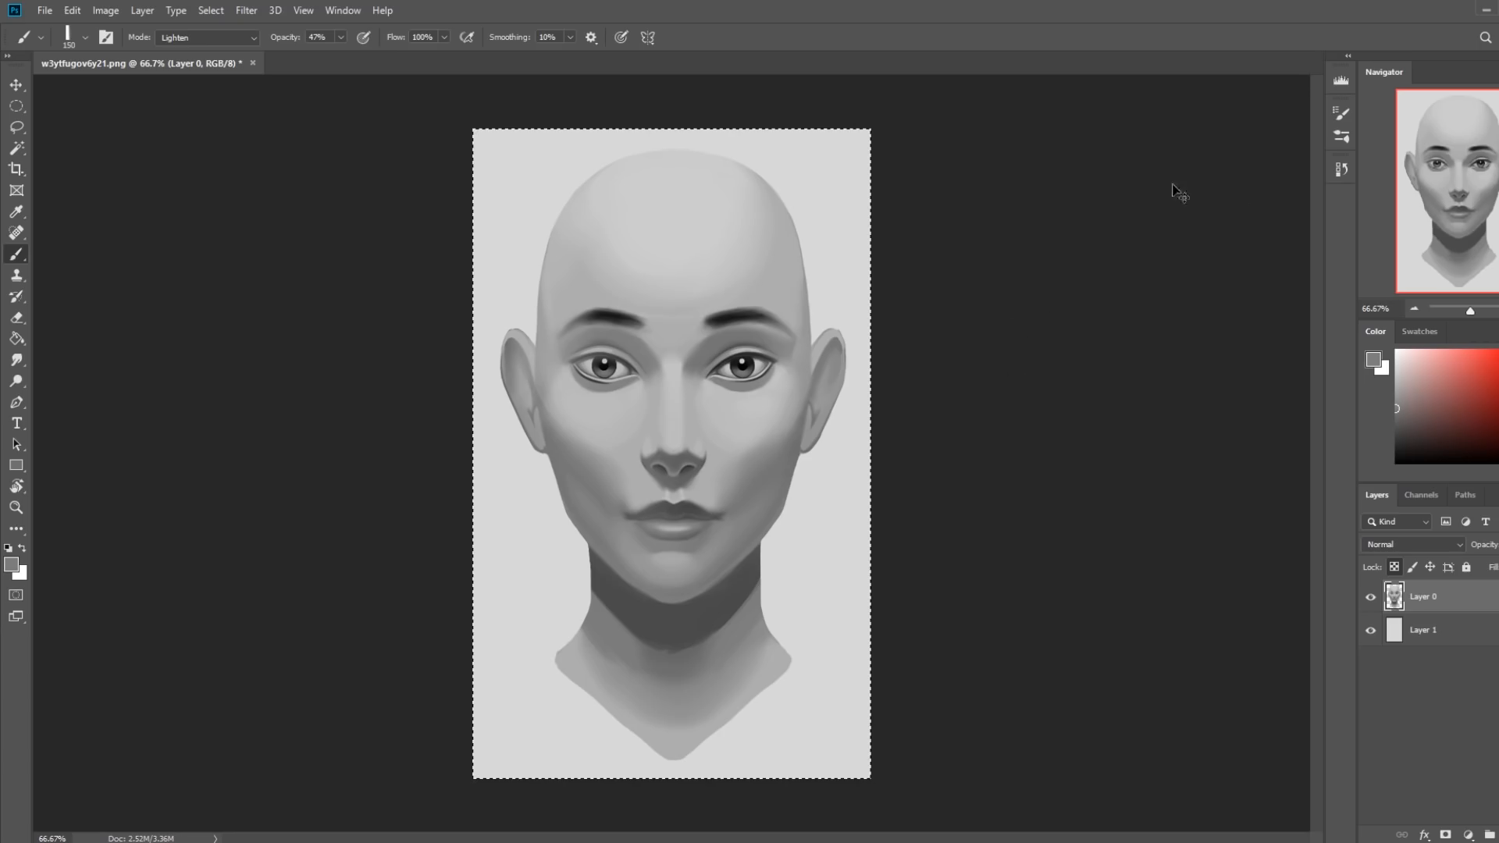
pyautogui.click(1340, 170)
pyautogui.moveTo(1195, 415); pyautogui.dragTo(1258, 213)
pyautogui.scroll(10, 1200, 525)
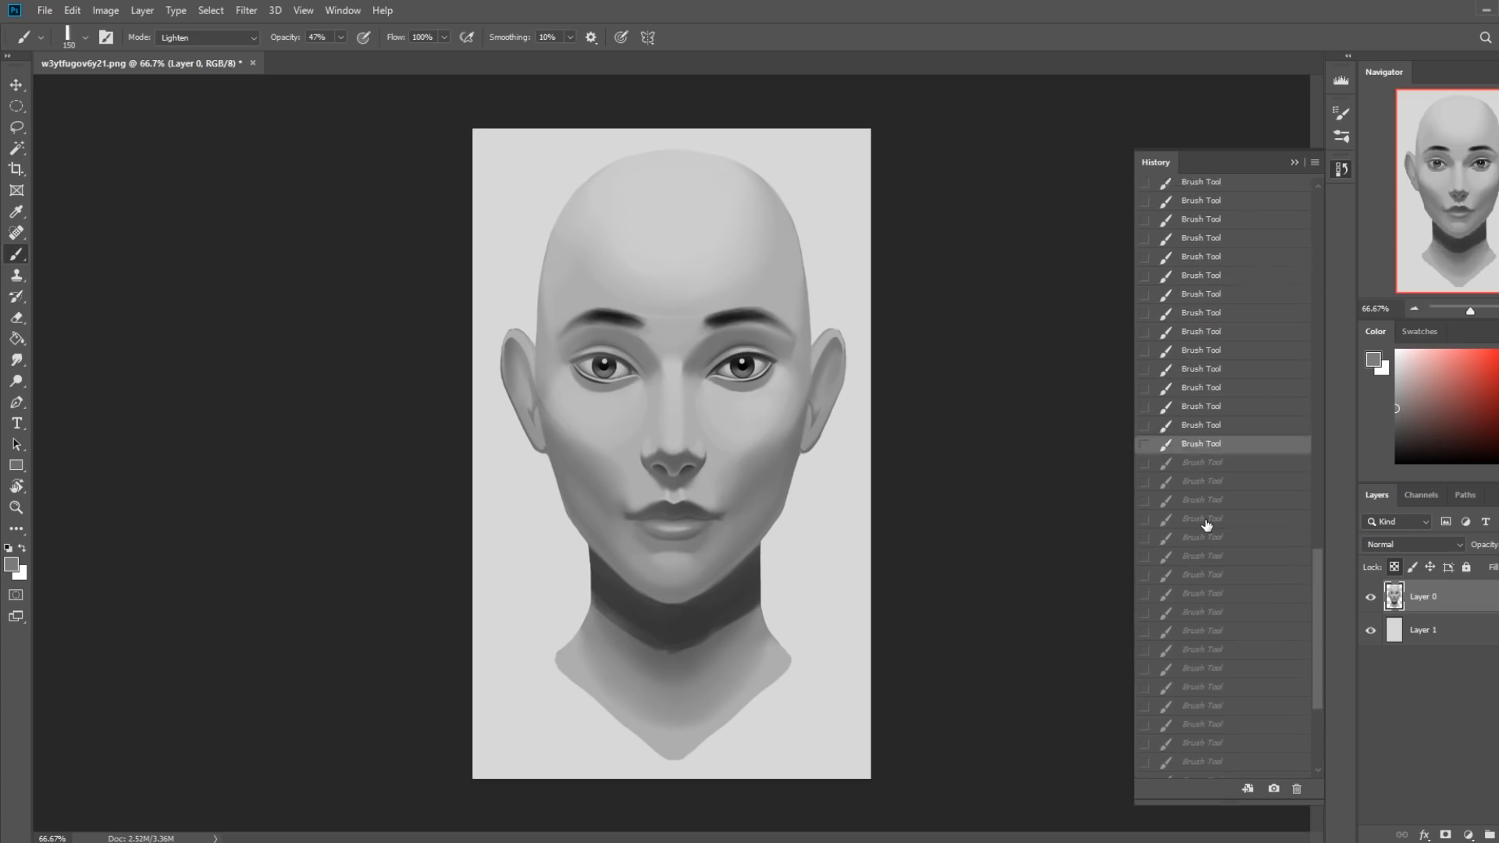
pyautogui.scroll(6, 1202, 523)
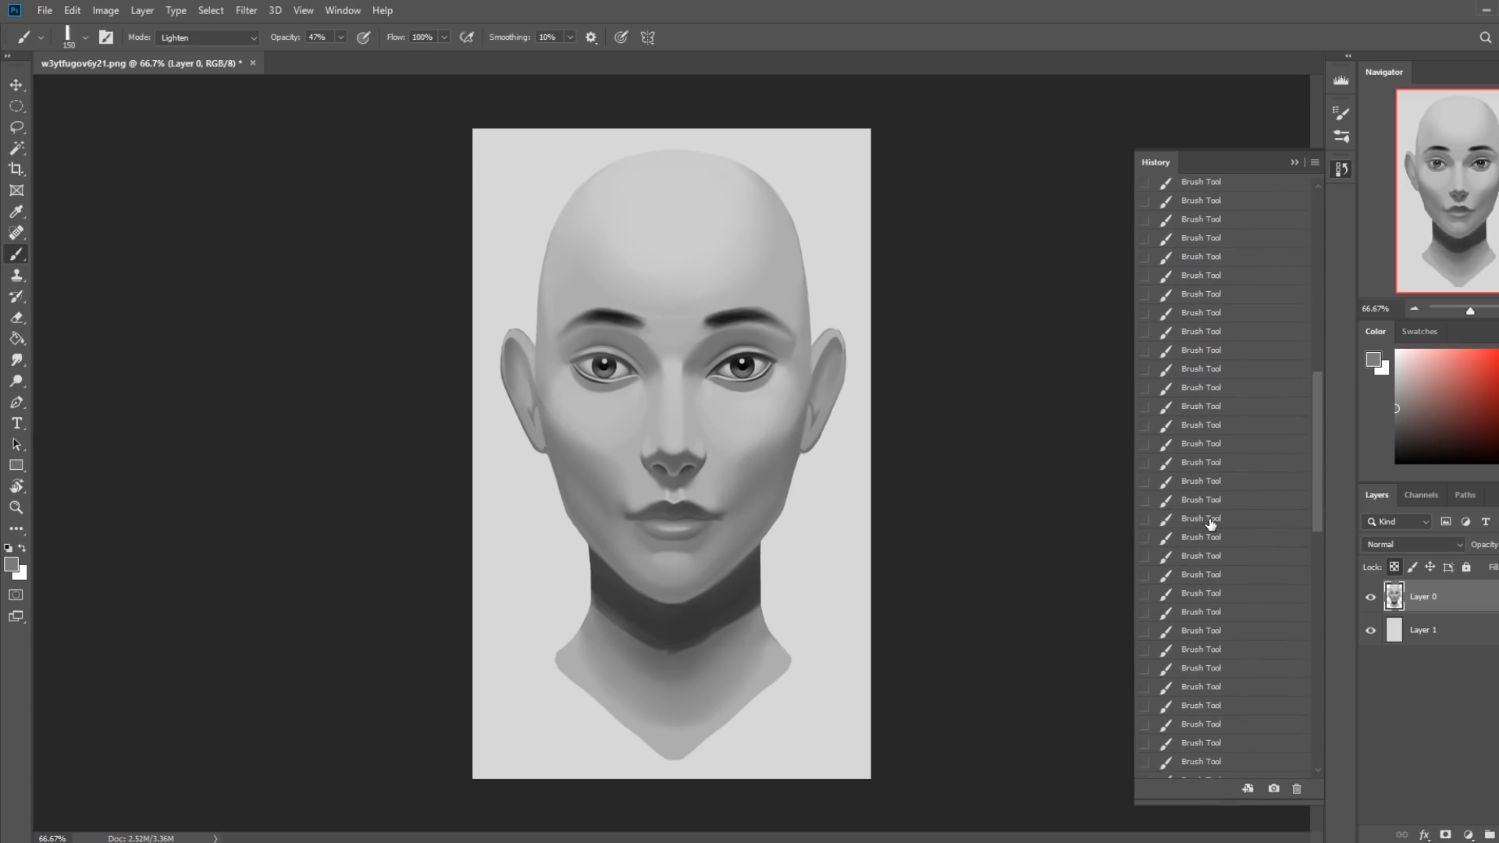
pyautogui.click(1220, 514)
pyautogui.click(1228, 342)
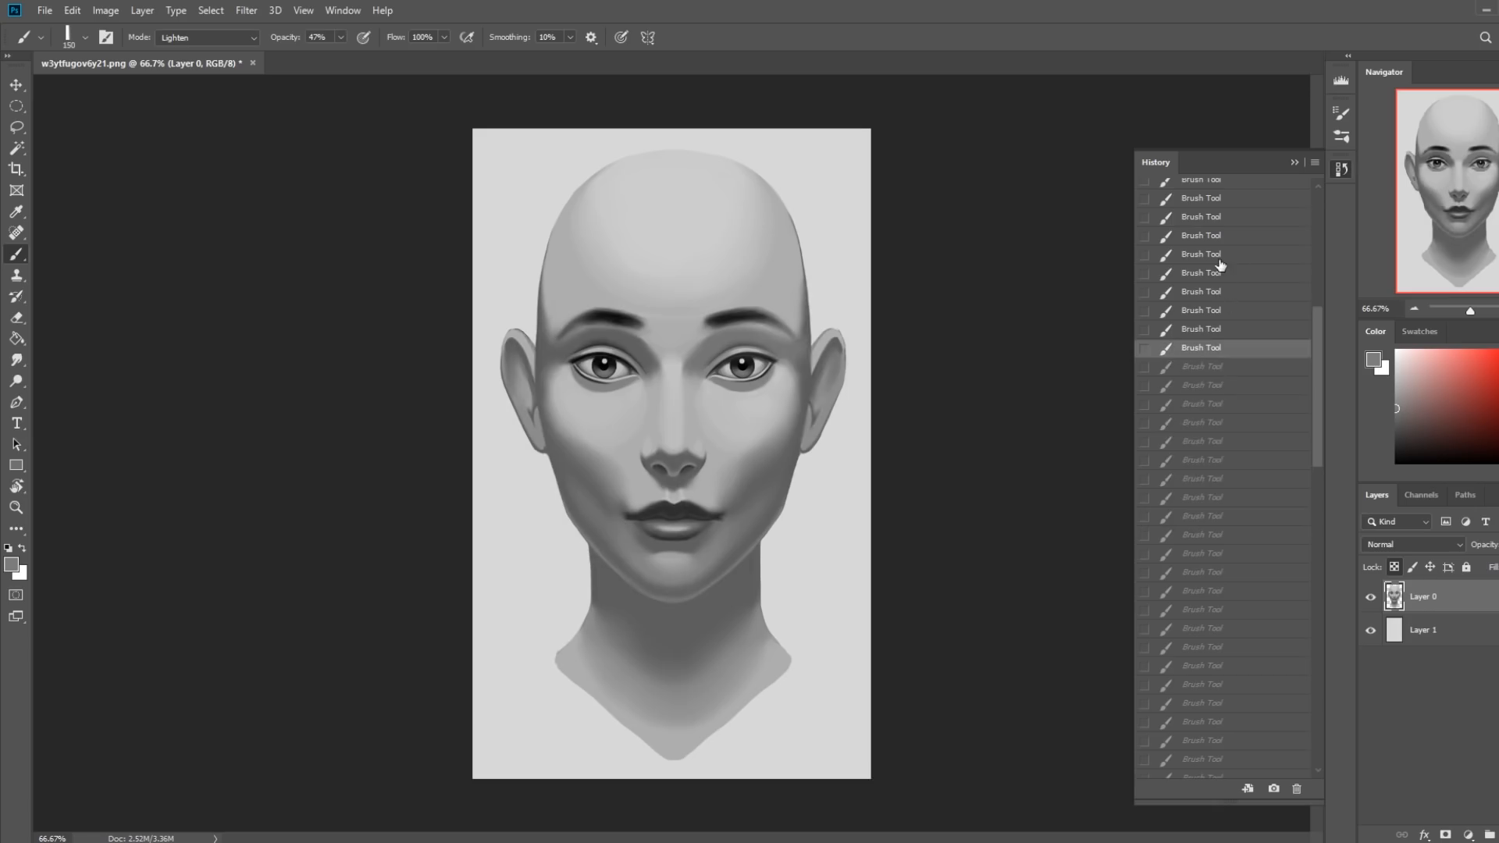
pyautogui.click(1218, 258)
pyautogui.scroll(2, 1208, 492)
pyautogui.click(1185, 308)
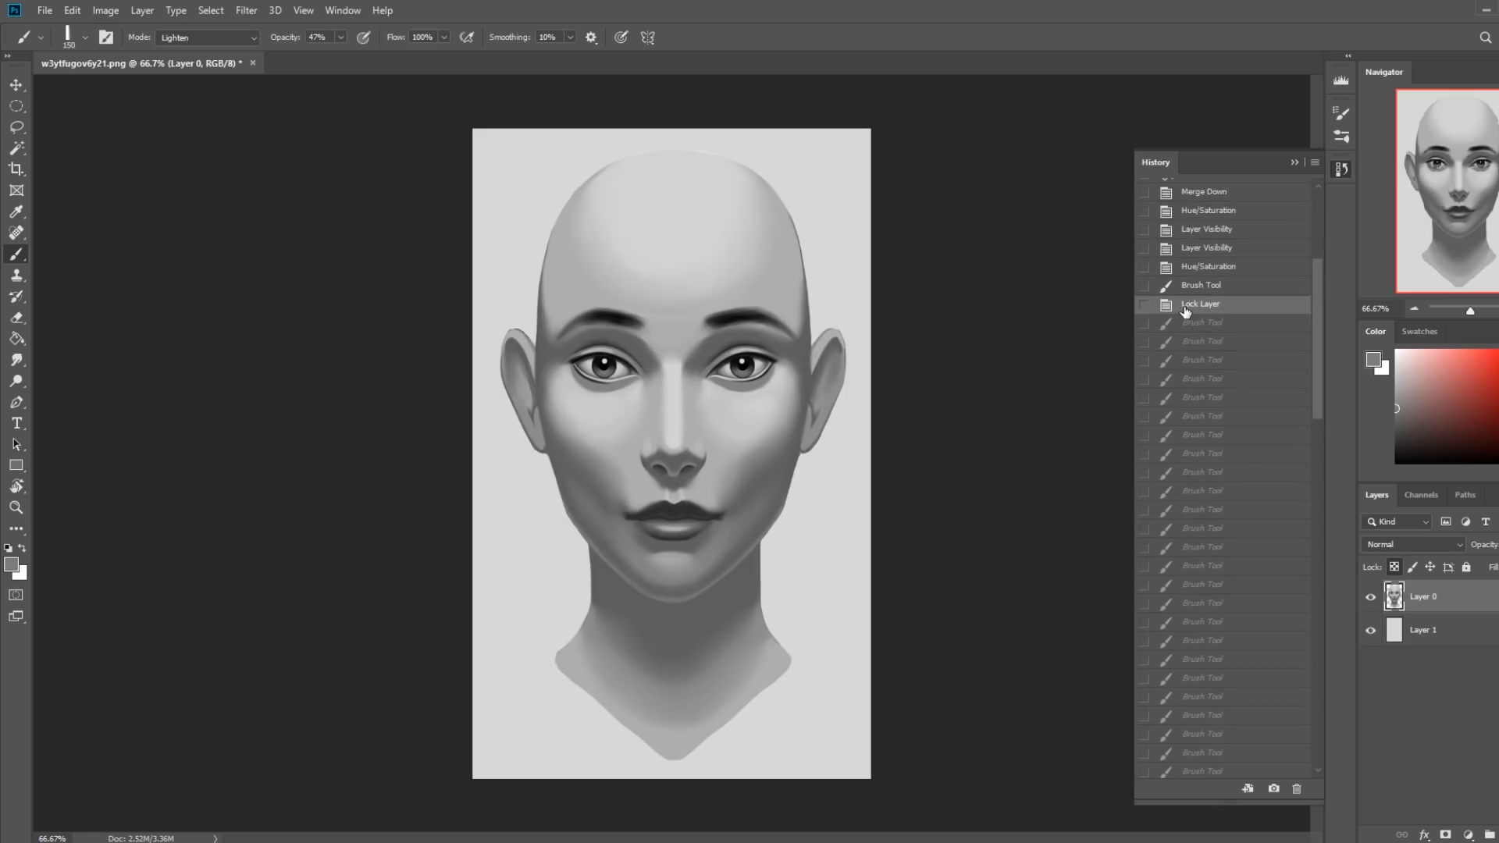
pyautogui.hotkey('ctrl', 'v')
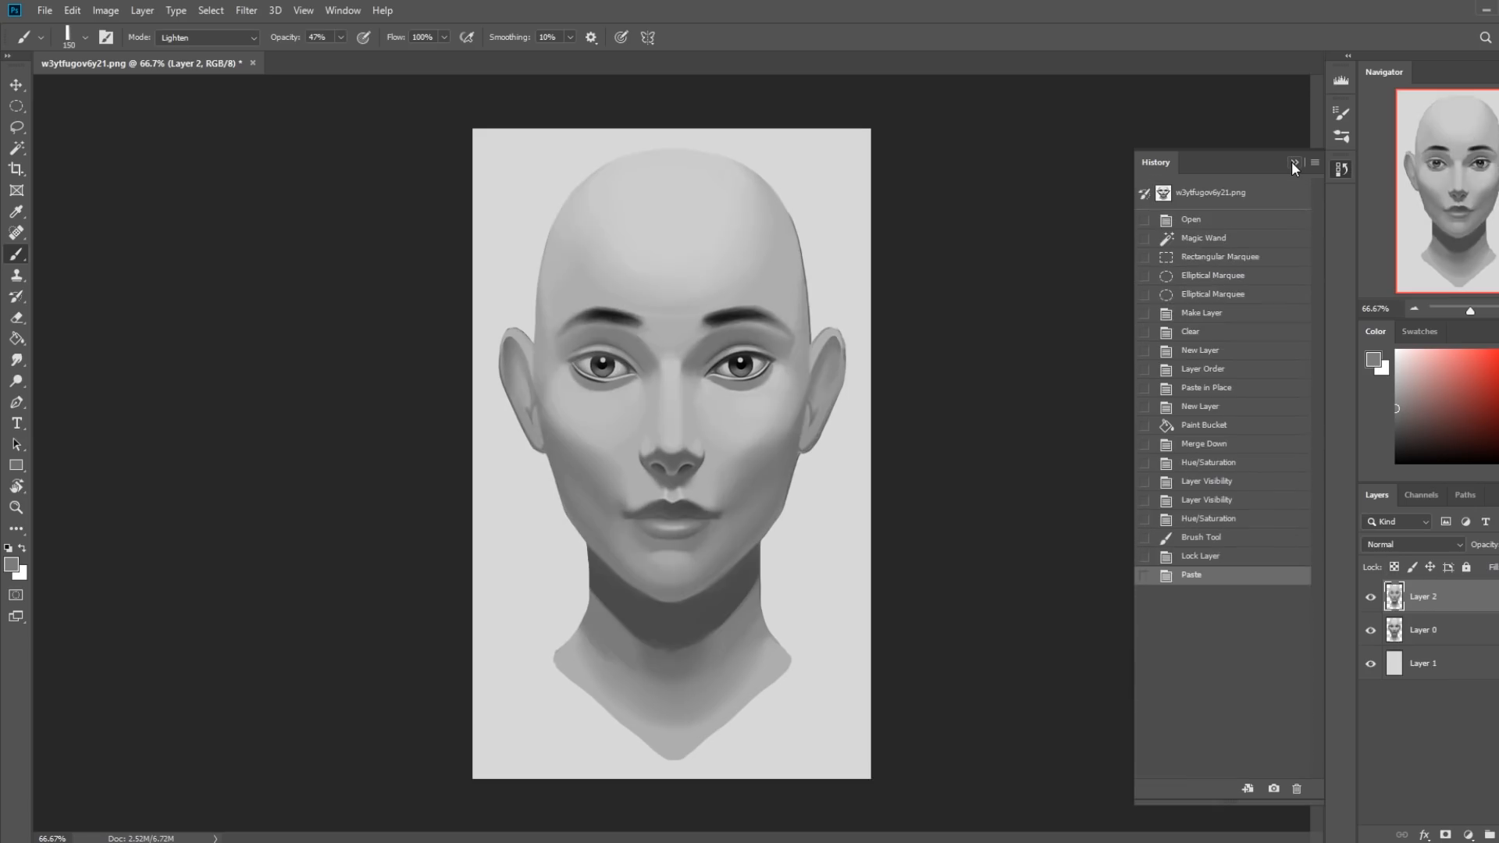
pyautogui.click(1293, 162)
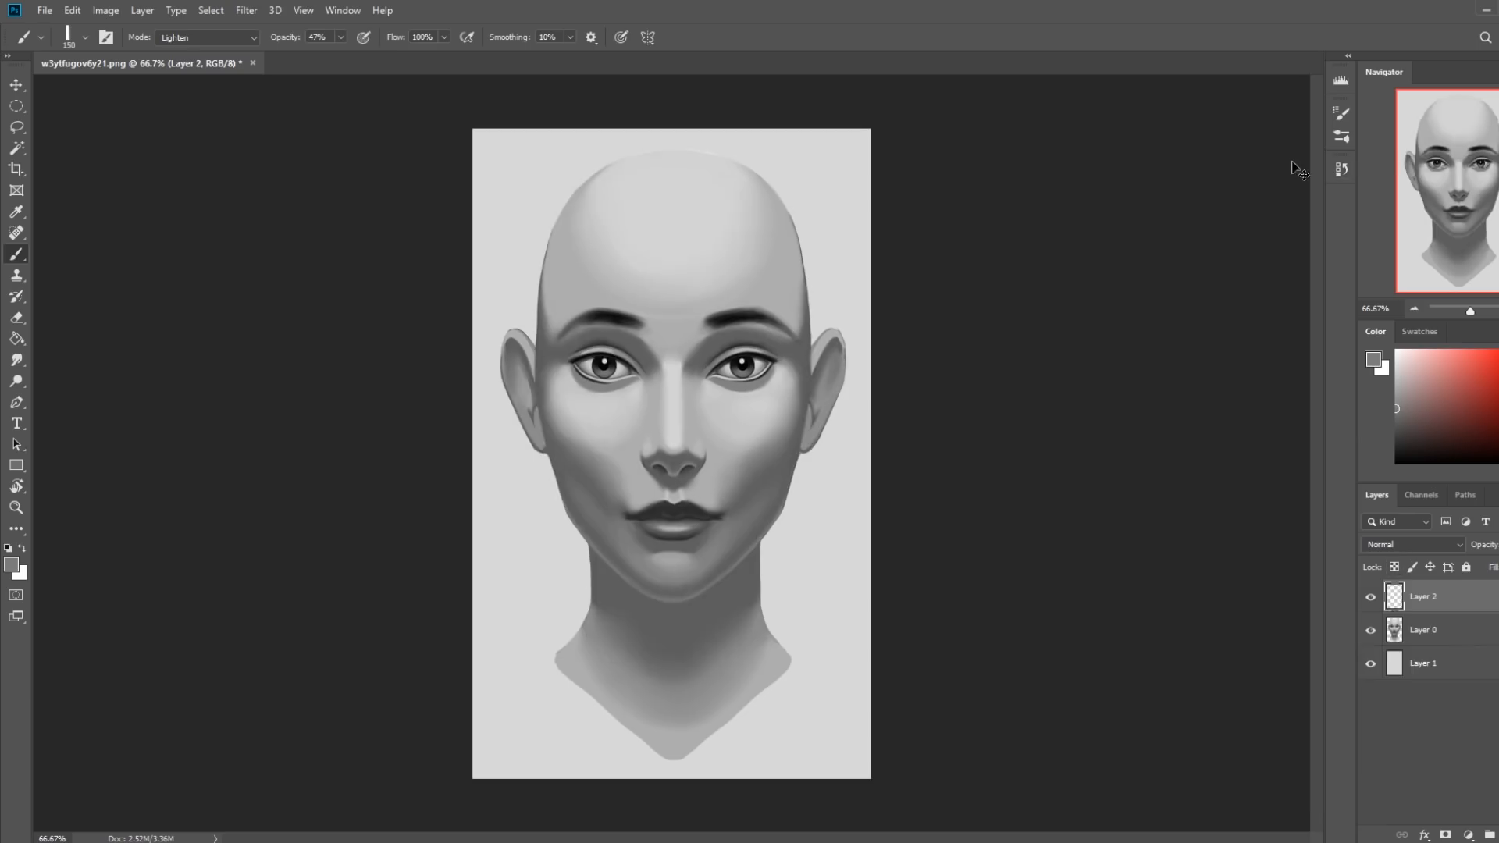
# Toggle the visibility of Layer 2 repeatedly to compare the corrected portrait with the original.
pyautogui.click(1371, 599)
pyautogui.click(1372, 599)
pyautogui.click(1371, 599)
pyautogui.click(1372, 599)
pyautogui.click(1372, 599)
pyautogui.click(1372, 599)
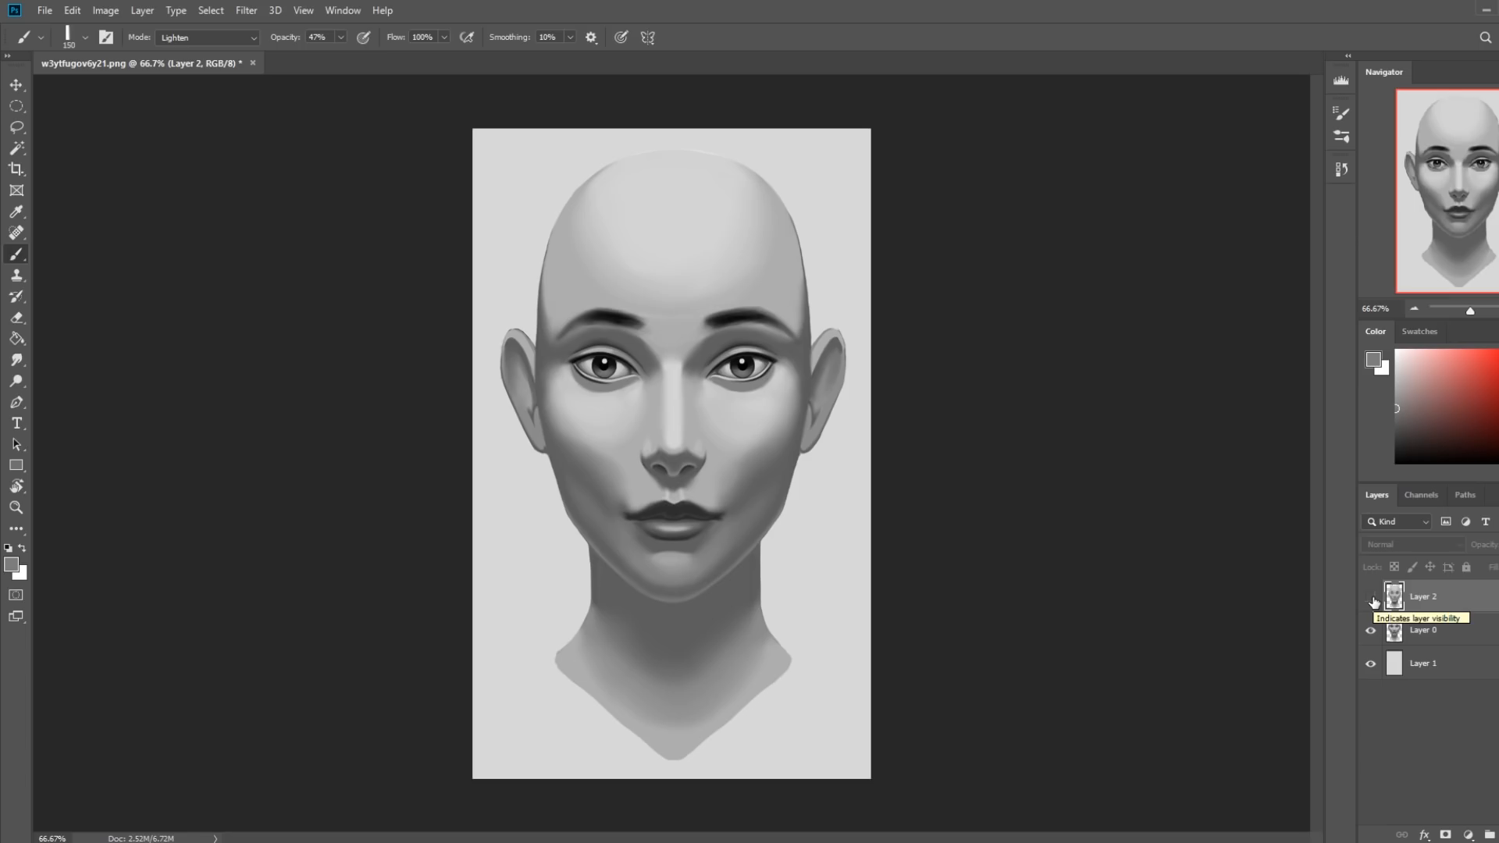
pyautogui.click(1372, 598)
pyautogui.click(1372, 599)
pyautogui.click(1371, 598)
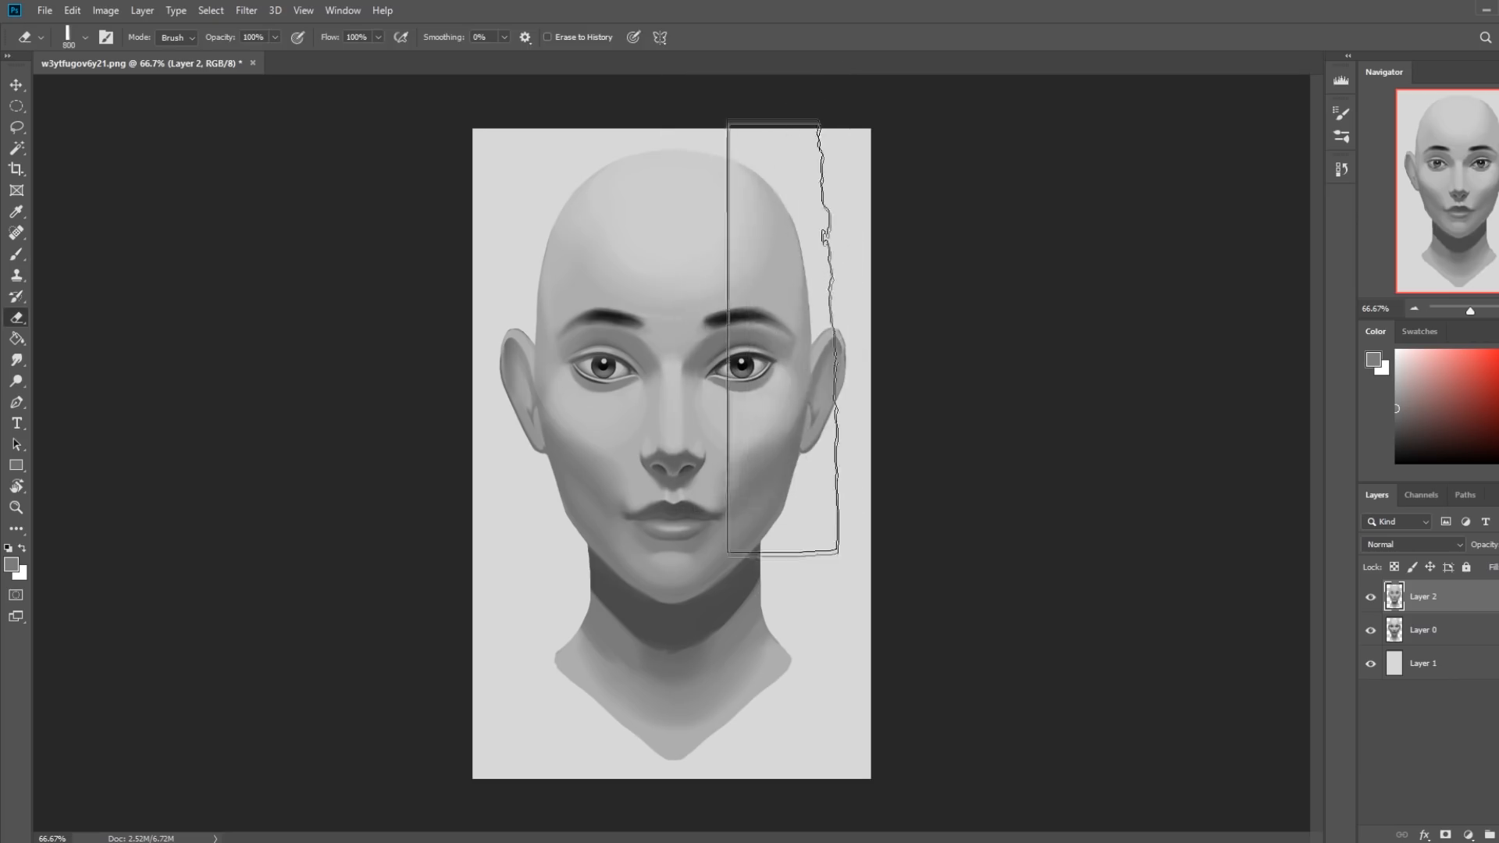
# Erase Layer 2 around the eye and at the mouth corners with a small flat eraser of about 20 px.
pyautogui.press('[')
pyautogui.press('[')
pyautogui.press('[')
pyautogui.press('[')
pyautogui.press('[')
pyautogui.press('[')
pyautogui.press('[')
pyautogui.press('[')
pyautogui.press('[')
pyautogui.press('[')
pyautogui.press('[')
pyautogui.press('[')
pyautogui.press('[')
pyautogui.press('[')
pyautogui.press('[')
pyautogui.press('[')
pyautogui.press('[')
pyautogui.press('[')
pyautogui.press('[')
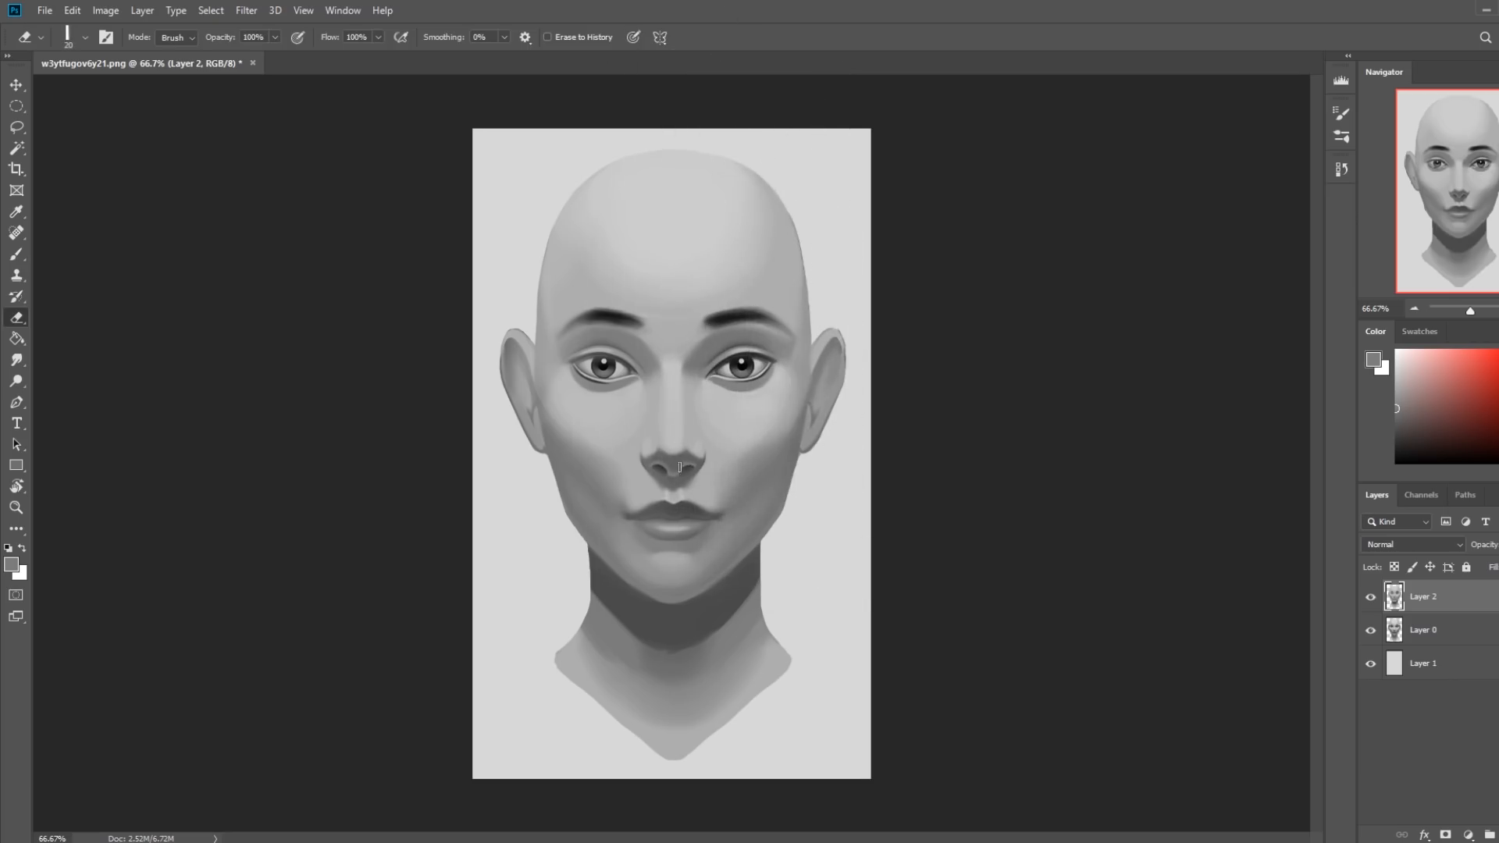
pyautogui.press(']')
pyautogui.moveTo(625, 370)
pyautogui.mouseDown()
pyautogui.moveTo(575, 362)
pyautogui.moveTo(616, 360)
pyautogui.moveTo(595, 364)
pyautogui.mouseUp()
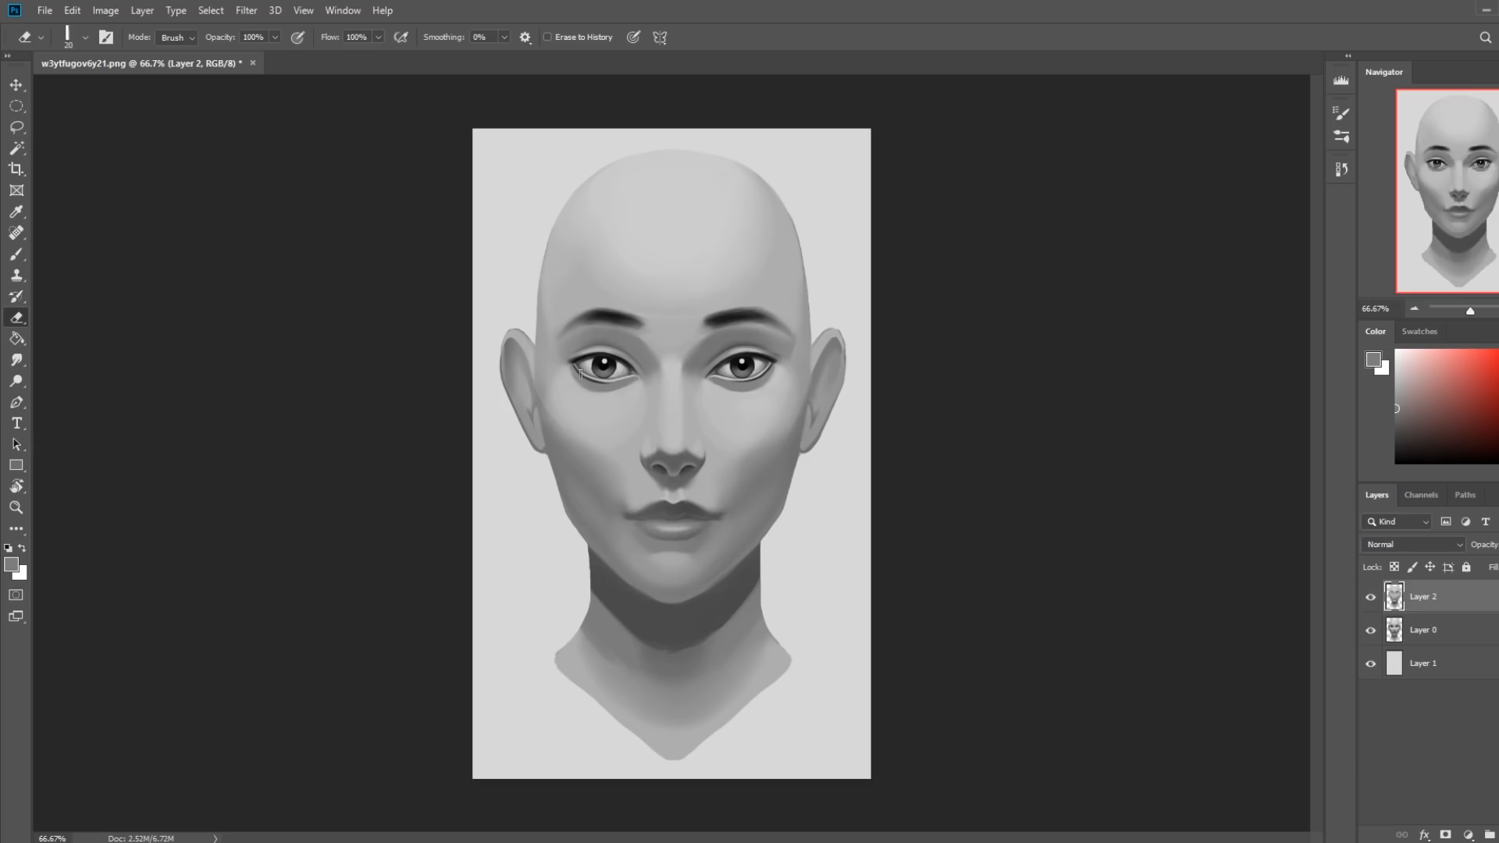
pyautogui.press('[')
pyautogui.moveTo(631, 517); pyautogui.dragTo(623, 516)
pyautogui.moveTo(721, 517); pyautogui.dragTo(707, 520)
# Erase Layer 2 over the eyebrows with a 45 px eraser to bring back the original dark brows.
pyautogui.press(']')
pyautogui.press(']')
pyautogui.press(']')
pyautogui.press('[')
pyautogui.press('[')
pyautogui.moveTo(621, 314); pyautogui.dragTo(579, 321)
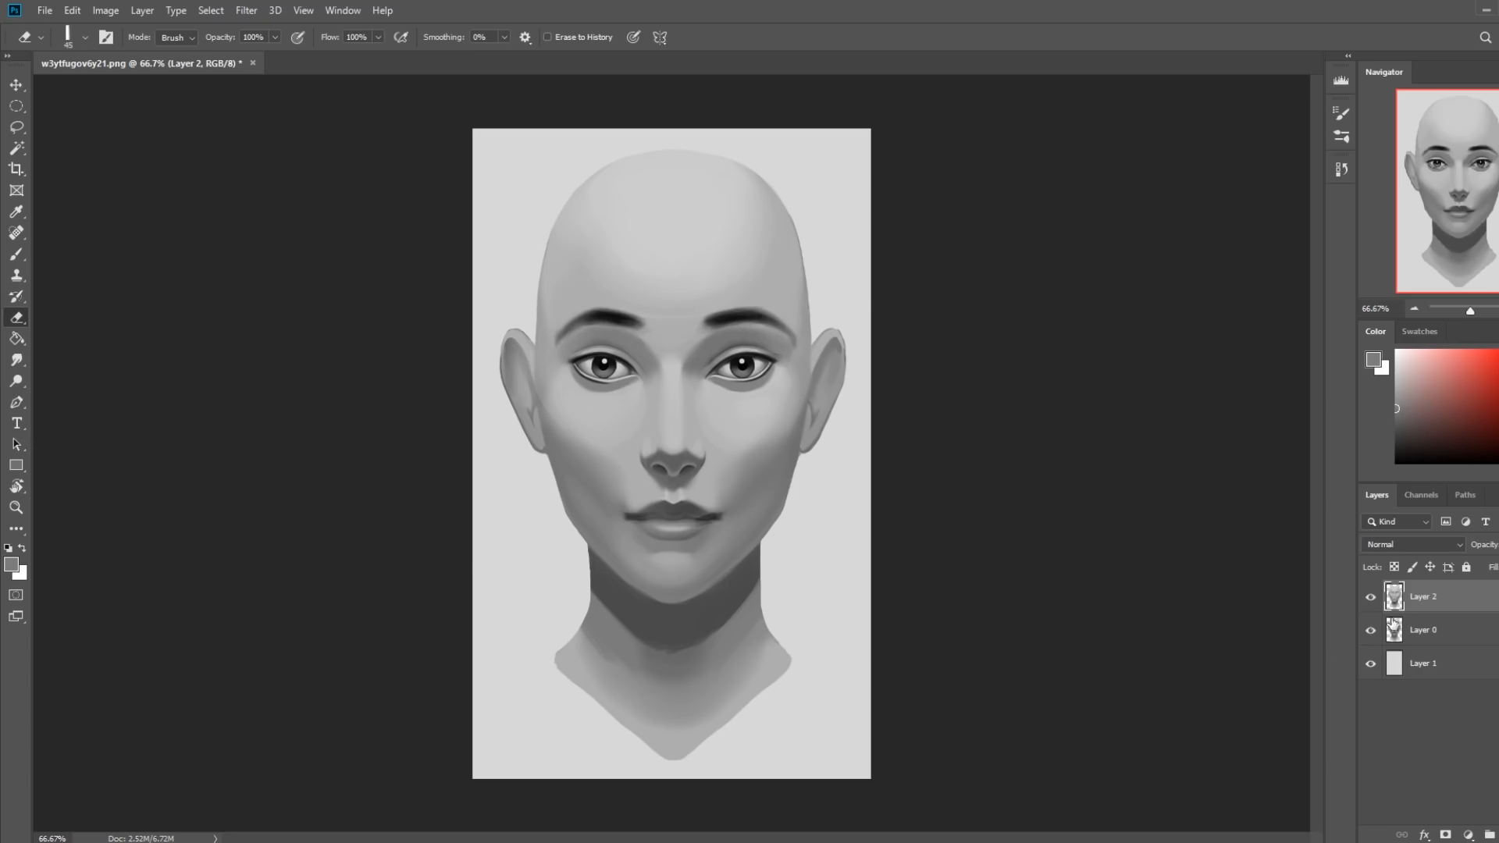
# Compare Layer 2 with the original once more and merge it down into Layer 0.
pyautogui.click(1370, 600)
pyautogui.click(1370, 600)
pyautogui.rightClick(1439, 607)
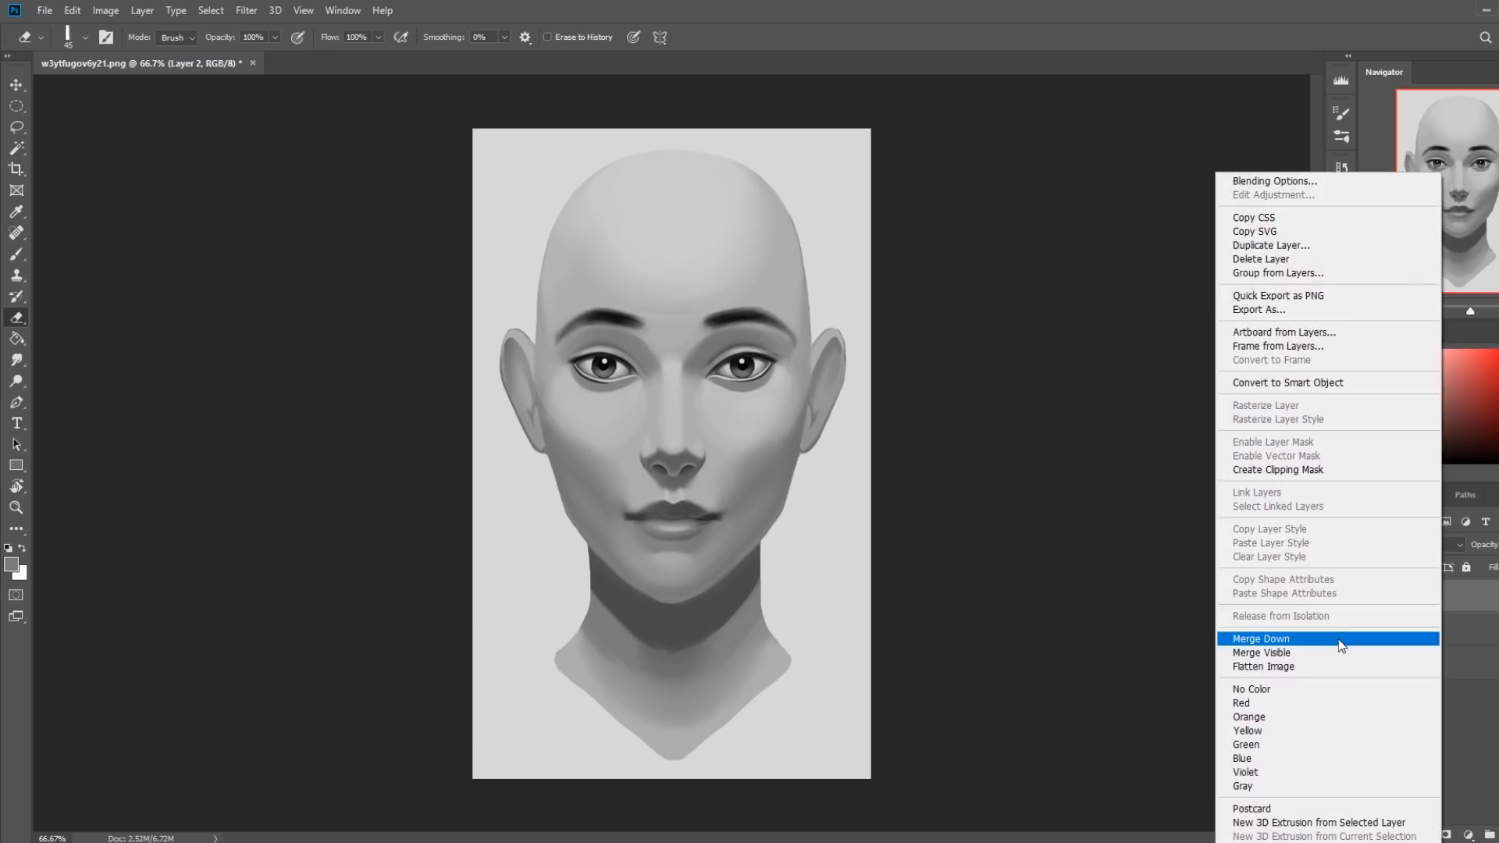
pyautogui.click(1338, 637)
# Set the Smudge tool's strength to 4% and soften the shading beside the bridge of the nose.
pyautogui.click(16, 360)
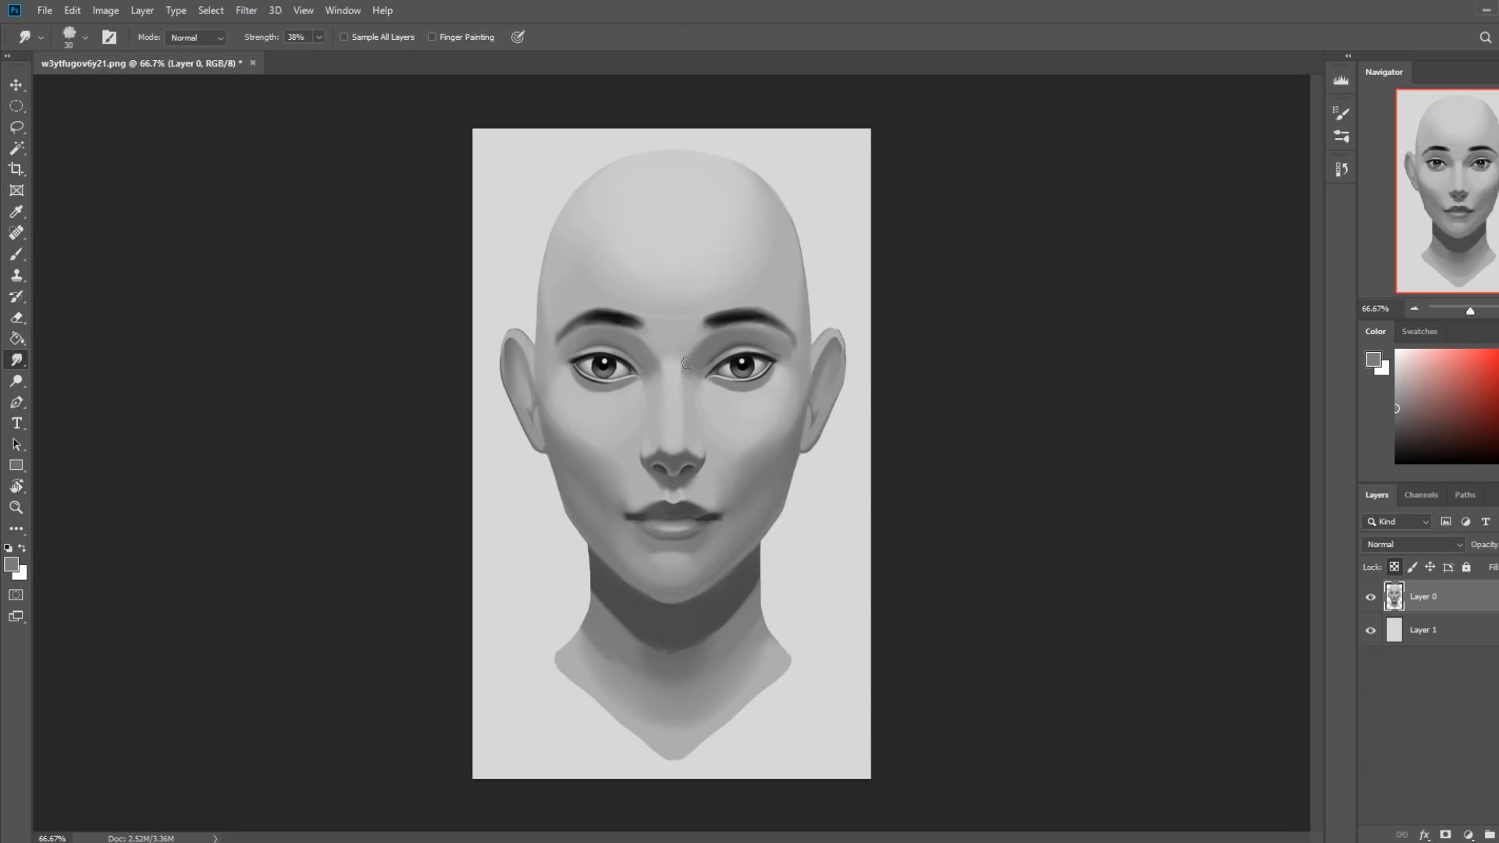
pyautogui.click(319, 36)
pyautogui.click(687, 368)
# Soften the outer halves of both eyebrows with sampled grays, using a 25 px flat brush in Normal mode at 100% opacity.
pyautogui.press('b')
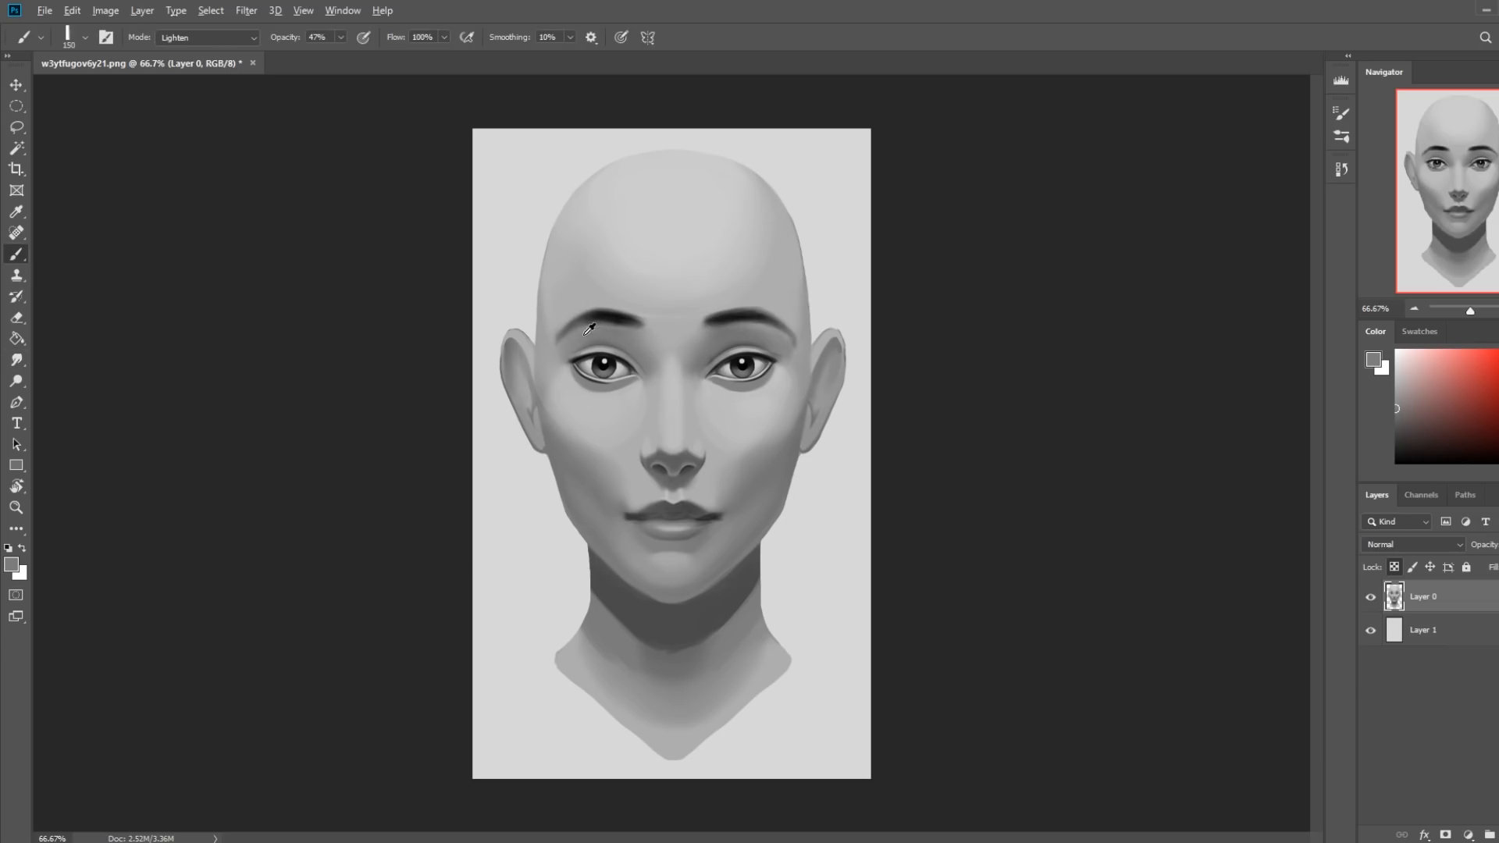
pyautogui.keyDown('alt'); pyautogui.click(565, 288); pyautogui.keyUp('alt')
pyautogui.press('[')
pyautogui.press('[')
pyautogui.press('[')
pyautogui.click(207, 38)
pyautogui.click(268, 116)
pyautogui.press('[')
pyautogui.press('[')
pyautogui.press('[')
pyautogui.press('[')
pyautogui.press('[')
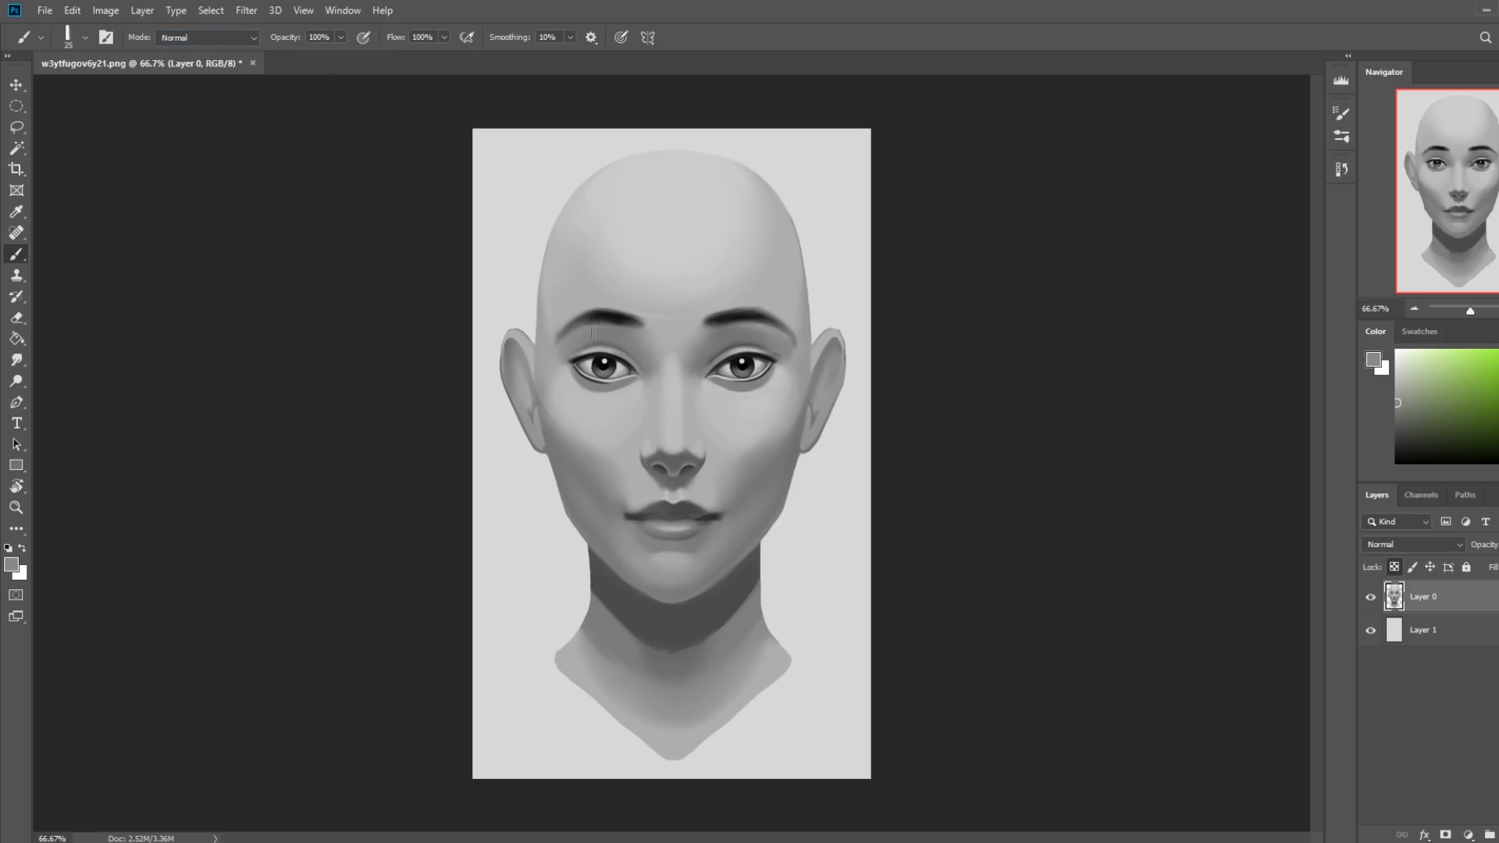
pyautogui.keyDown('alt'); pyautogui.click(591, 328); pyautogui.keyUp('alt')
pyautogui.moveTo(583, 331); pyautogui.dragTo(559, 349)
pyautogui.keyDown('alt'); pyautogui.click(571, 340); pyautogui.keyUp('alt')
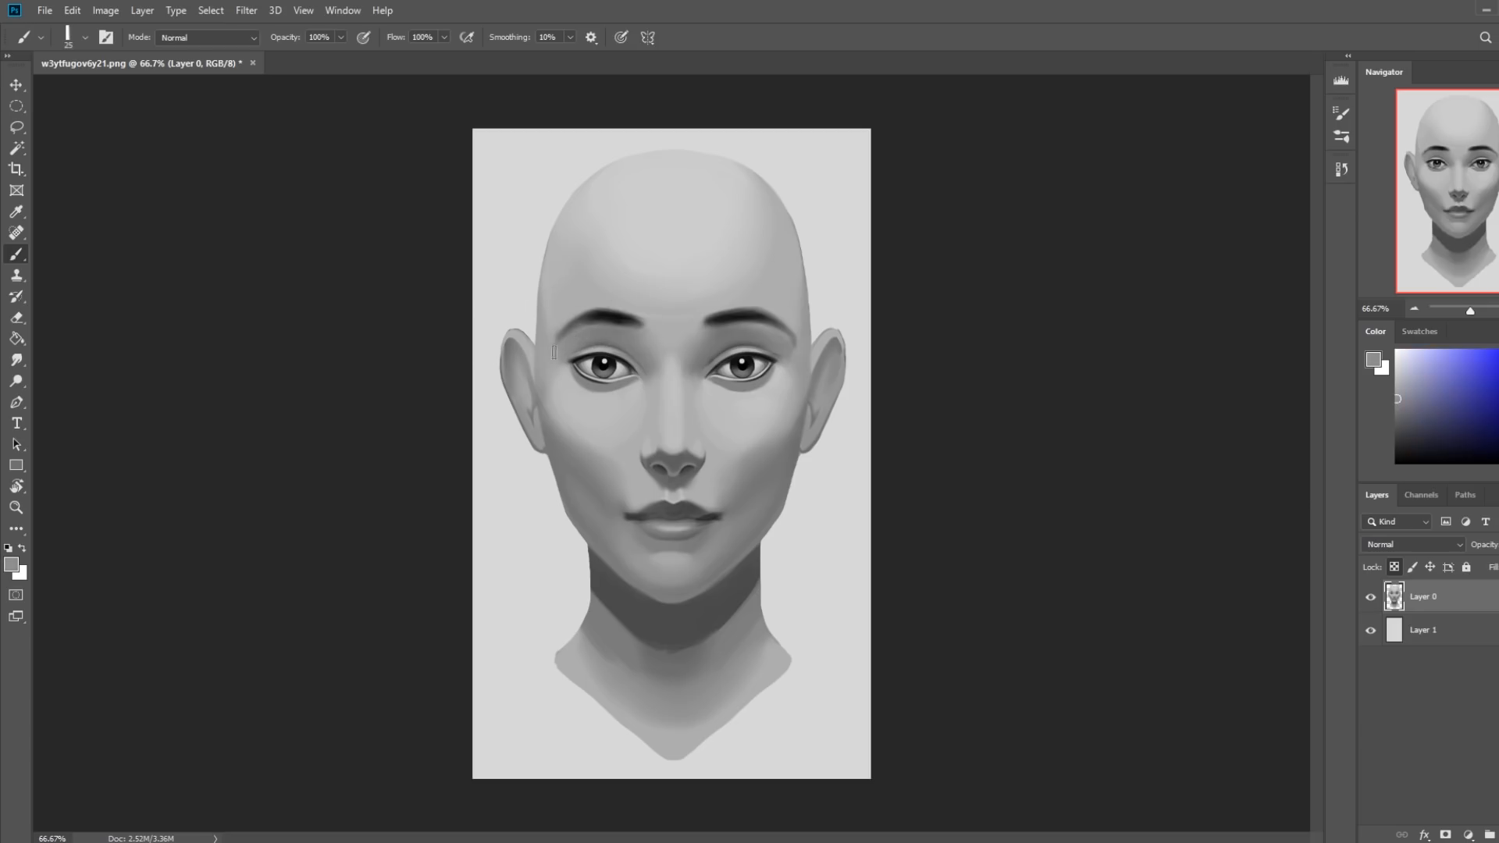
pyautogui.moveTo(595, 323); pyautogui.dragTo(574, 339)
pyautogui.moveTo(760, 325); pyautogui.dragTo(785, 338)
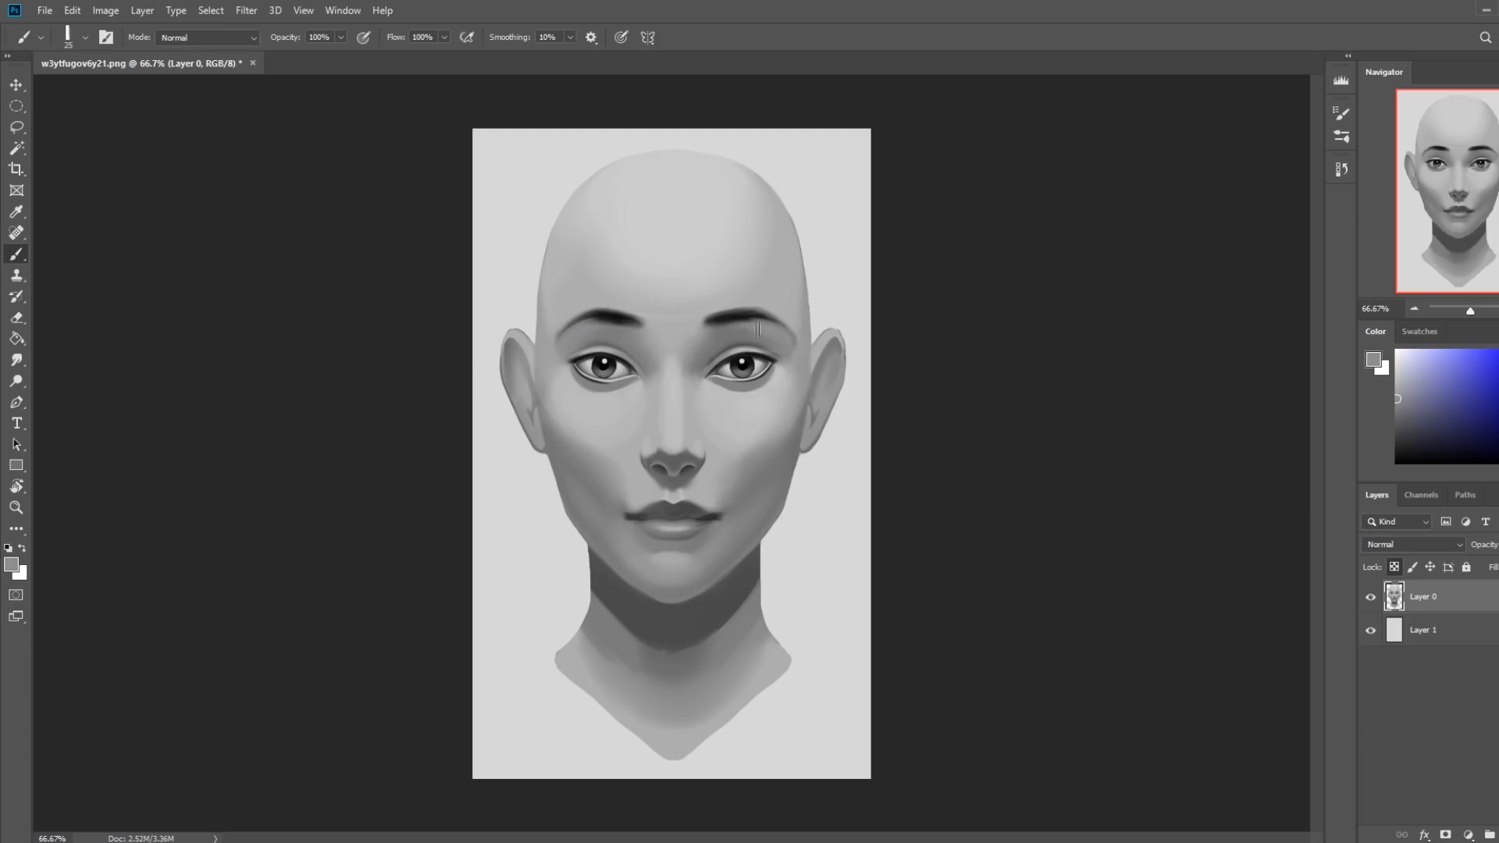
# Touch up the temples and outer eye areas with sampled light gray at up to 50 px, and smudge the brow tails at 4% strength.
pyautogui.keyDown('alt'); pyautogui.click(795, 310); pyautogui.keyUp('alt')
pyautogui.press(']')
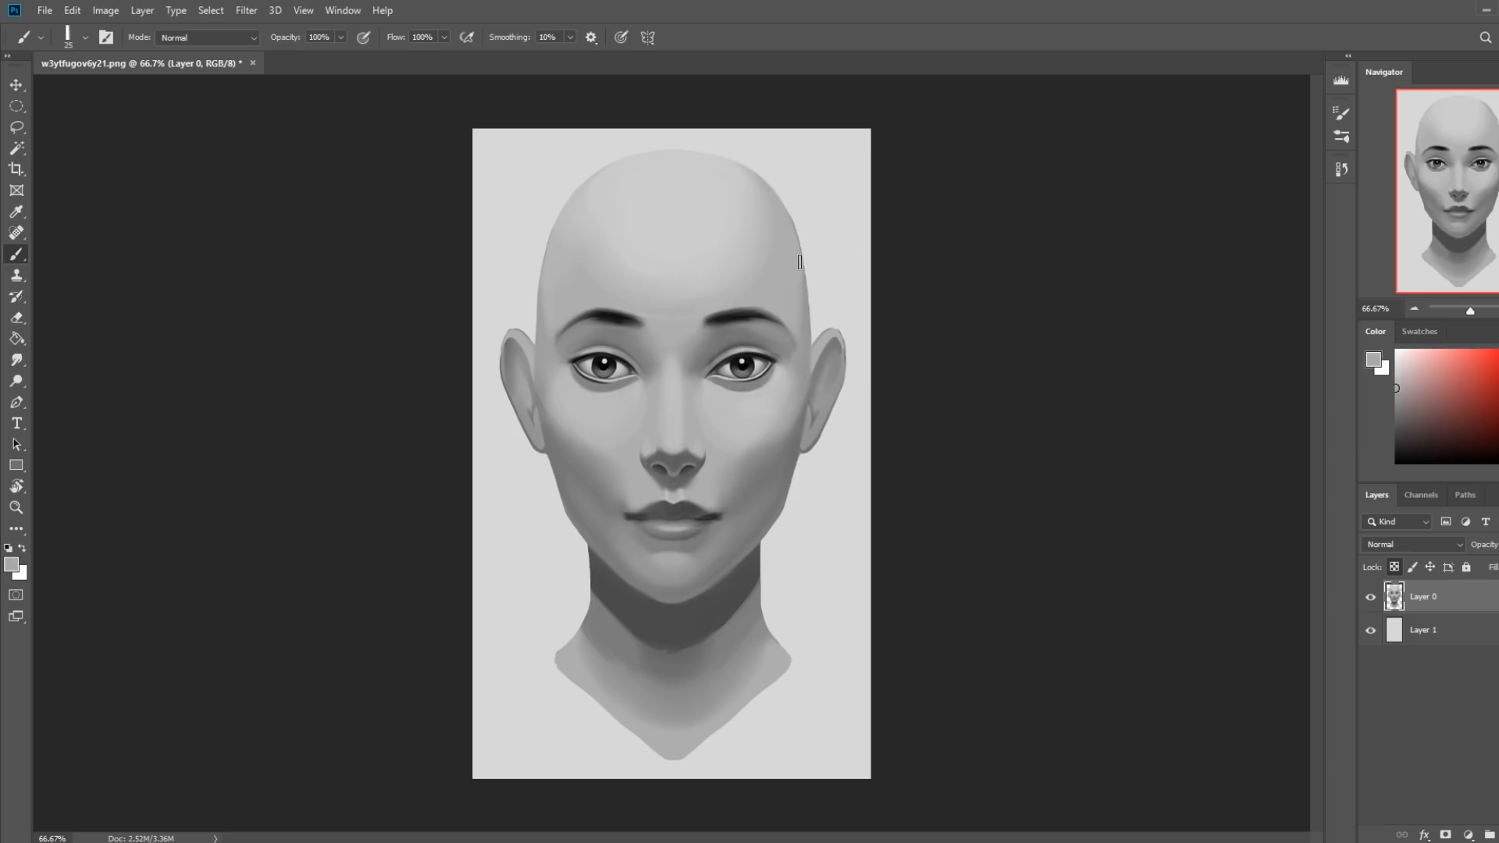
pyautogui.press(']')
pyautogui.press(']')
pyautogui.press(']')
pyautogui.press('[')
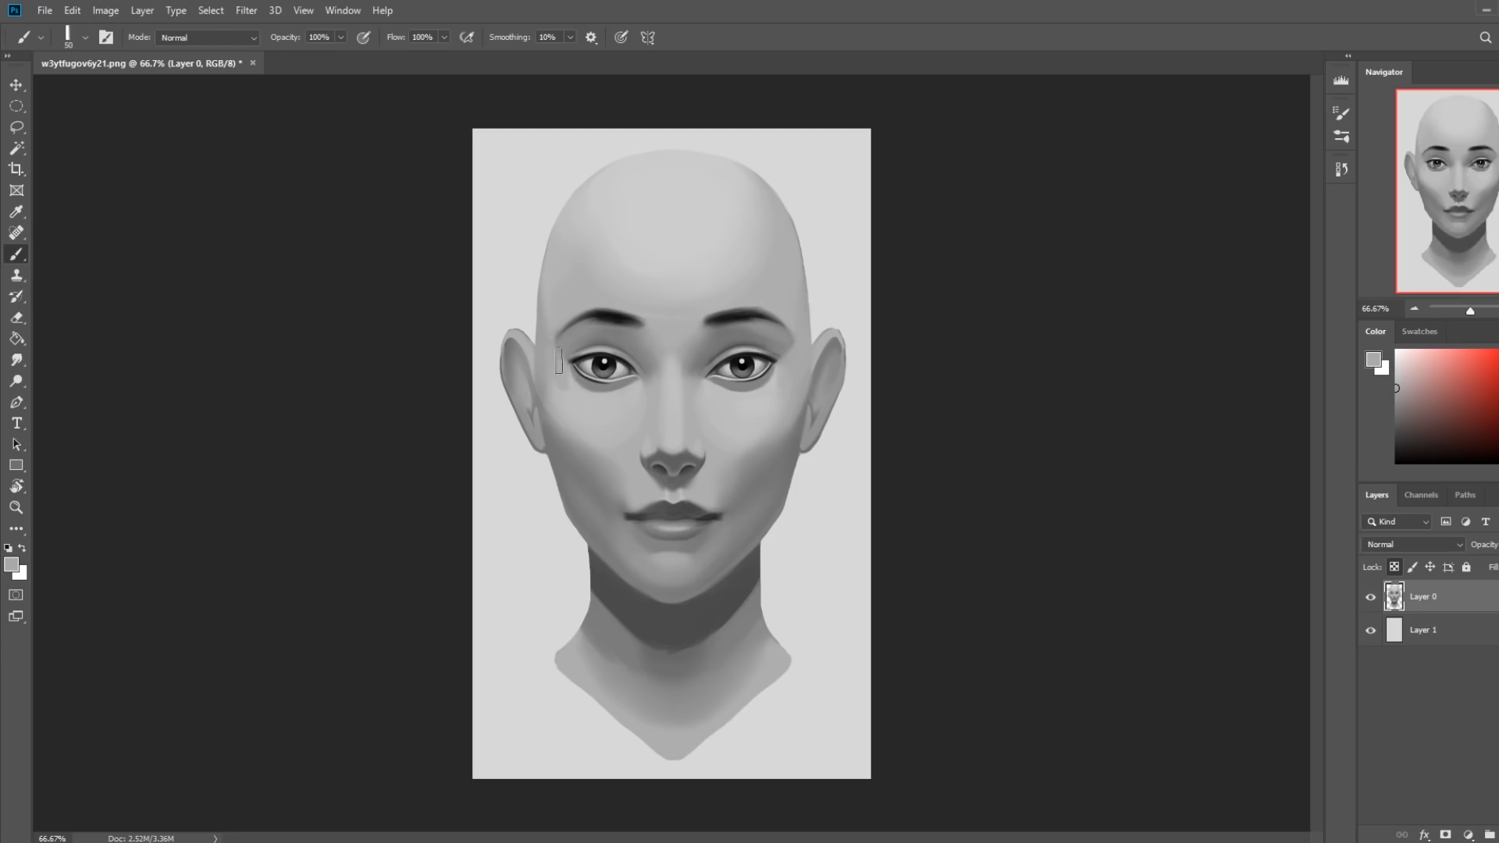
pyautogui.keyDown('alt'); pyautogui.click(571, 385); pyautogui.keyUp('alt')
pyautogui.click(17, 360)
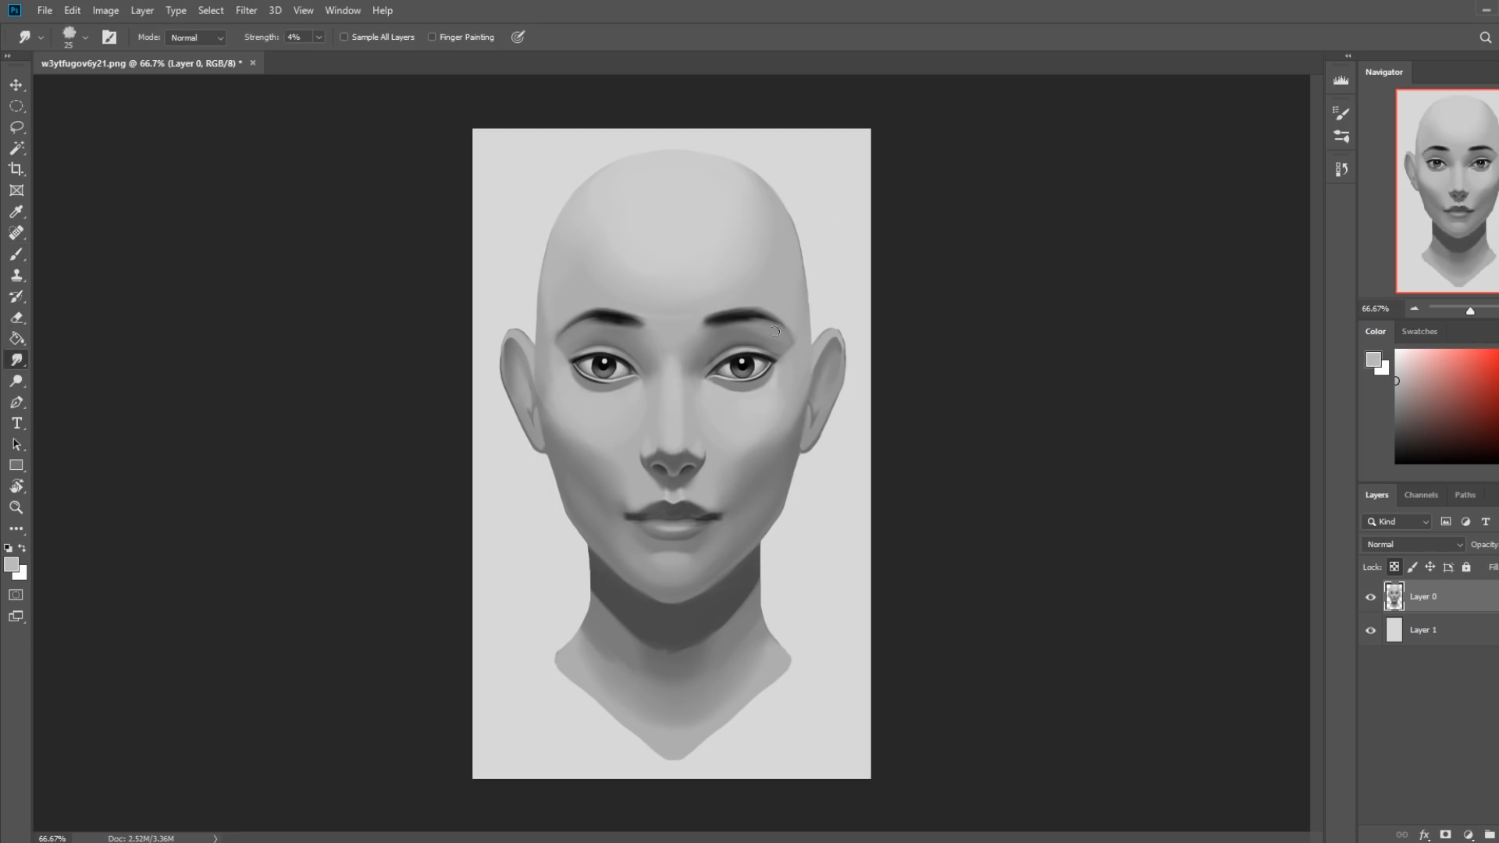
pyautogui.press('[')
# Open the Liquify filter and warp both eyebrows with a 150 px brush, pulling their inner ends down and inward into an arch.
pyautogui.click(247, 11)
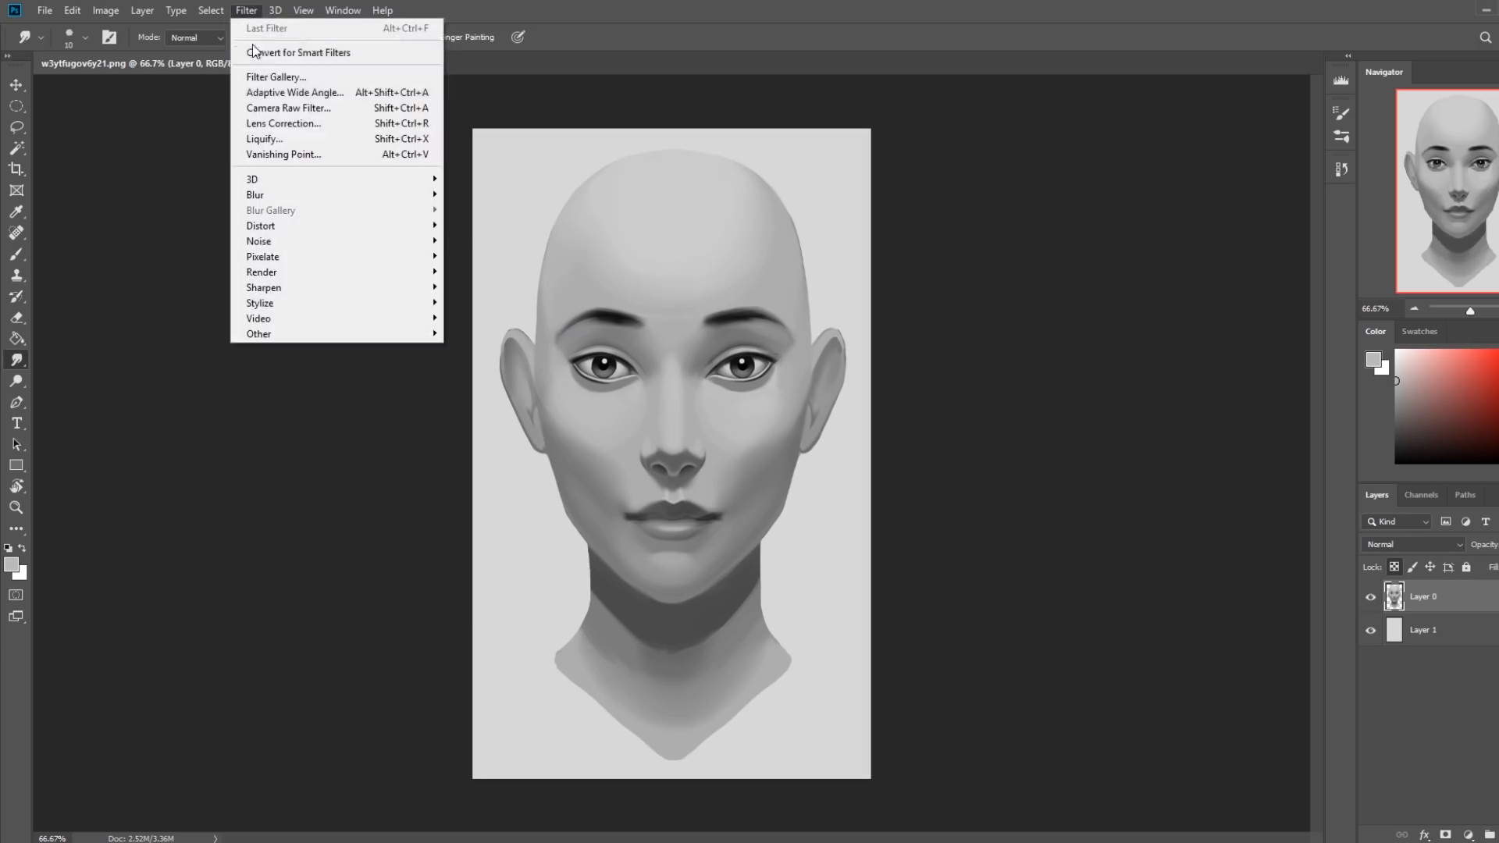
pyautogui.click(289, 140)
pyautogui.click(909, 490)
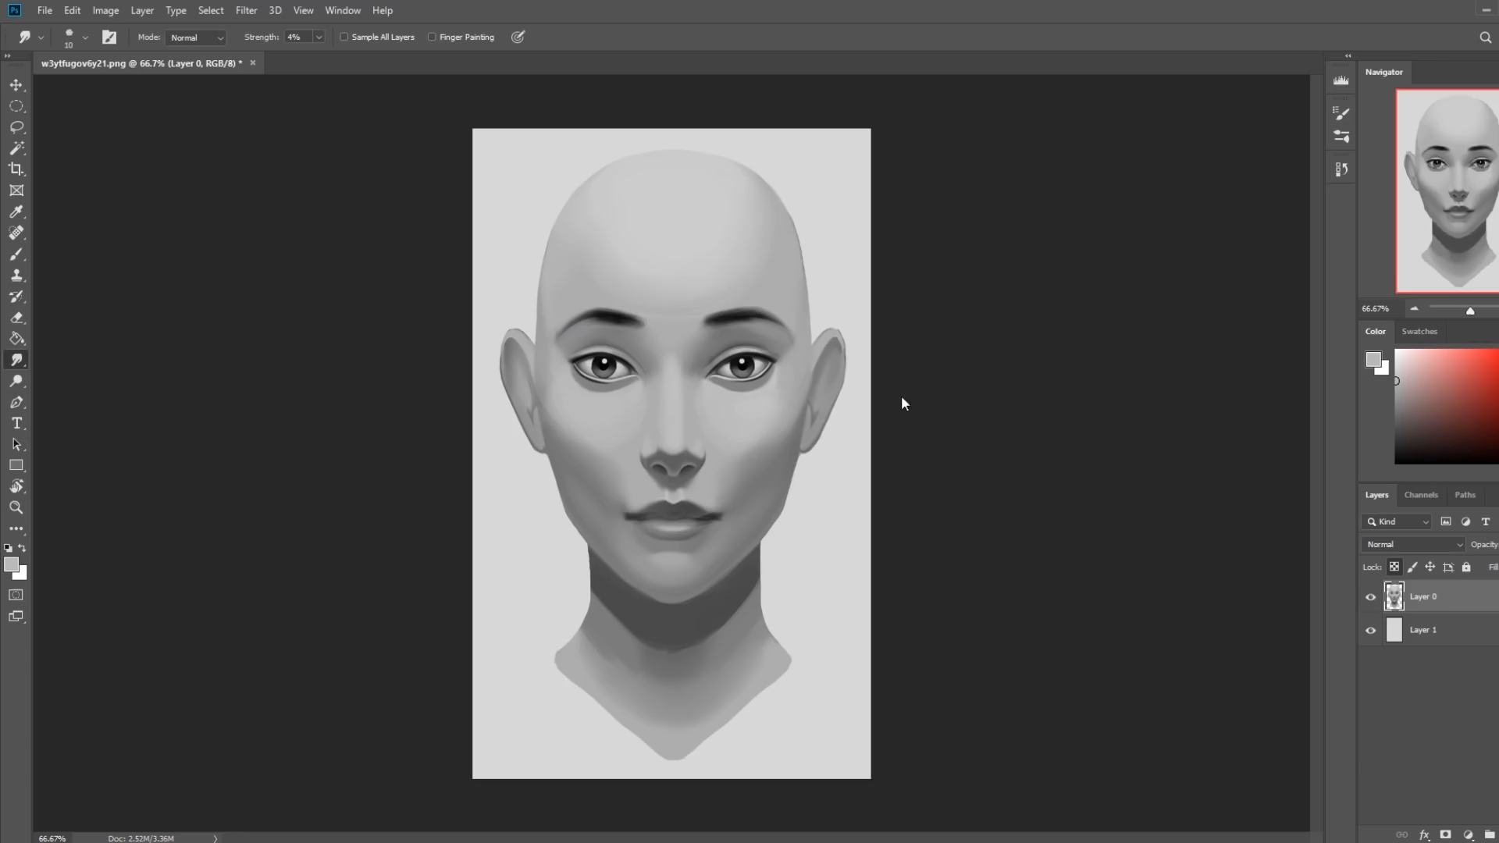
pyautogui.press(']')
pyautogui.press(']')
pyautogui.press(']')
pyautogui.press(']')
pyautogui.press(']')
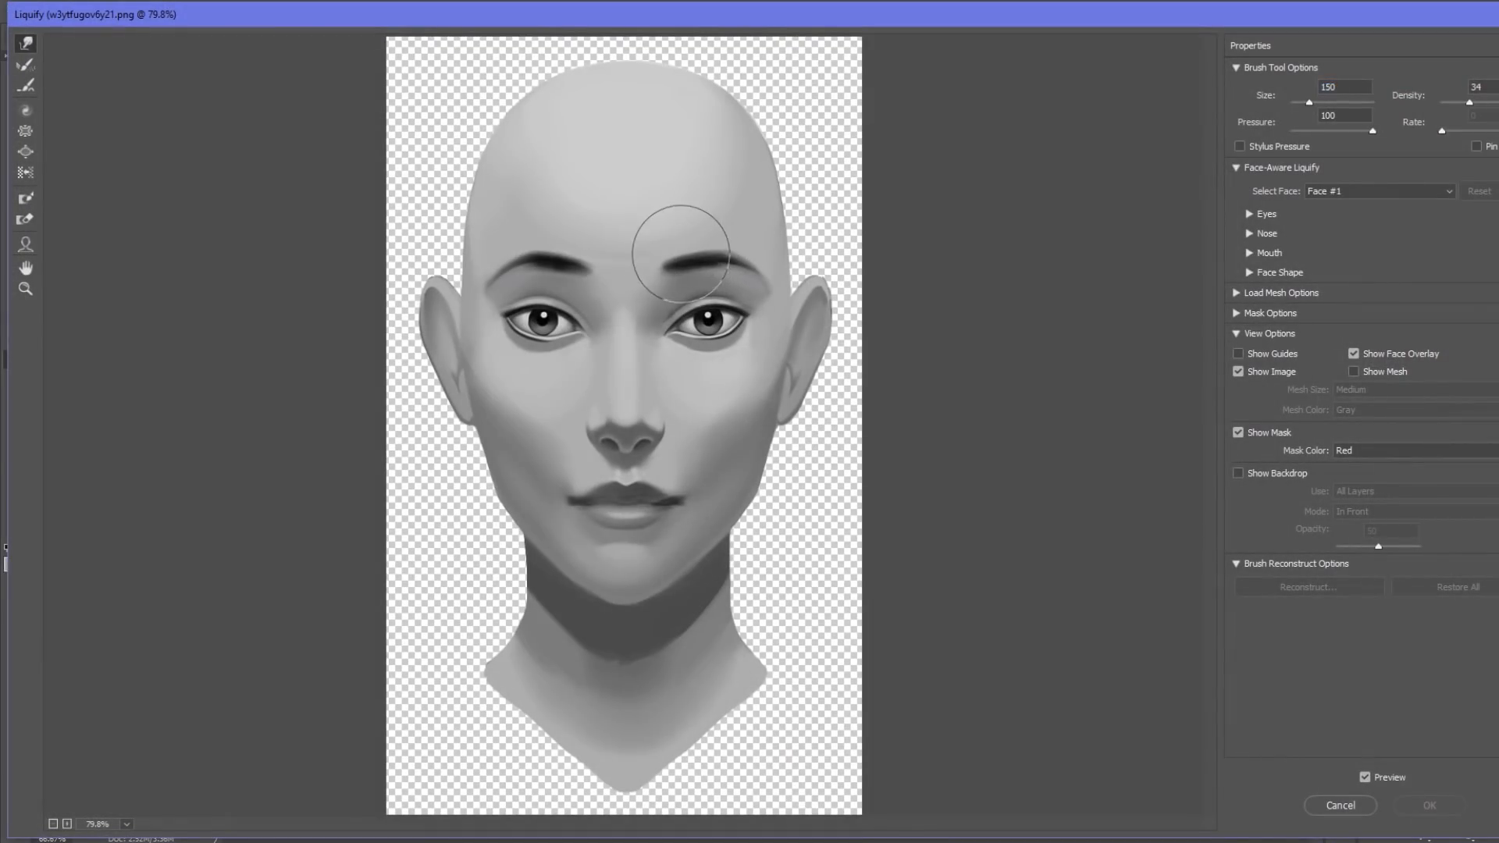
pyautogui.moveTo(672, 255)
pyautogui.mouseDown()
pyautogui.moveTo(650, 268)
pyautogui.moveTo(580, 256)
pyautogui.mouseUp()
pyautogui.press('[')
pyautogui.press('[')
pyautogui.press(']')
pyautogui.press('[')
pyautogui.press('[')
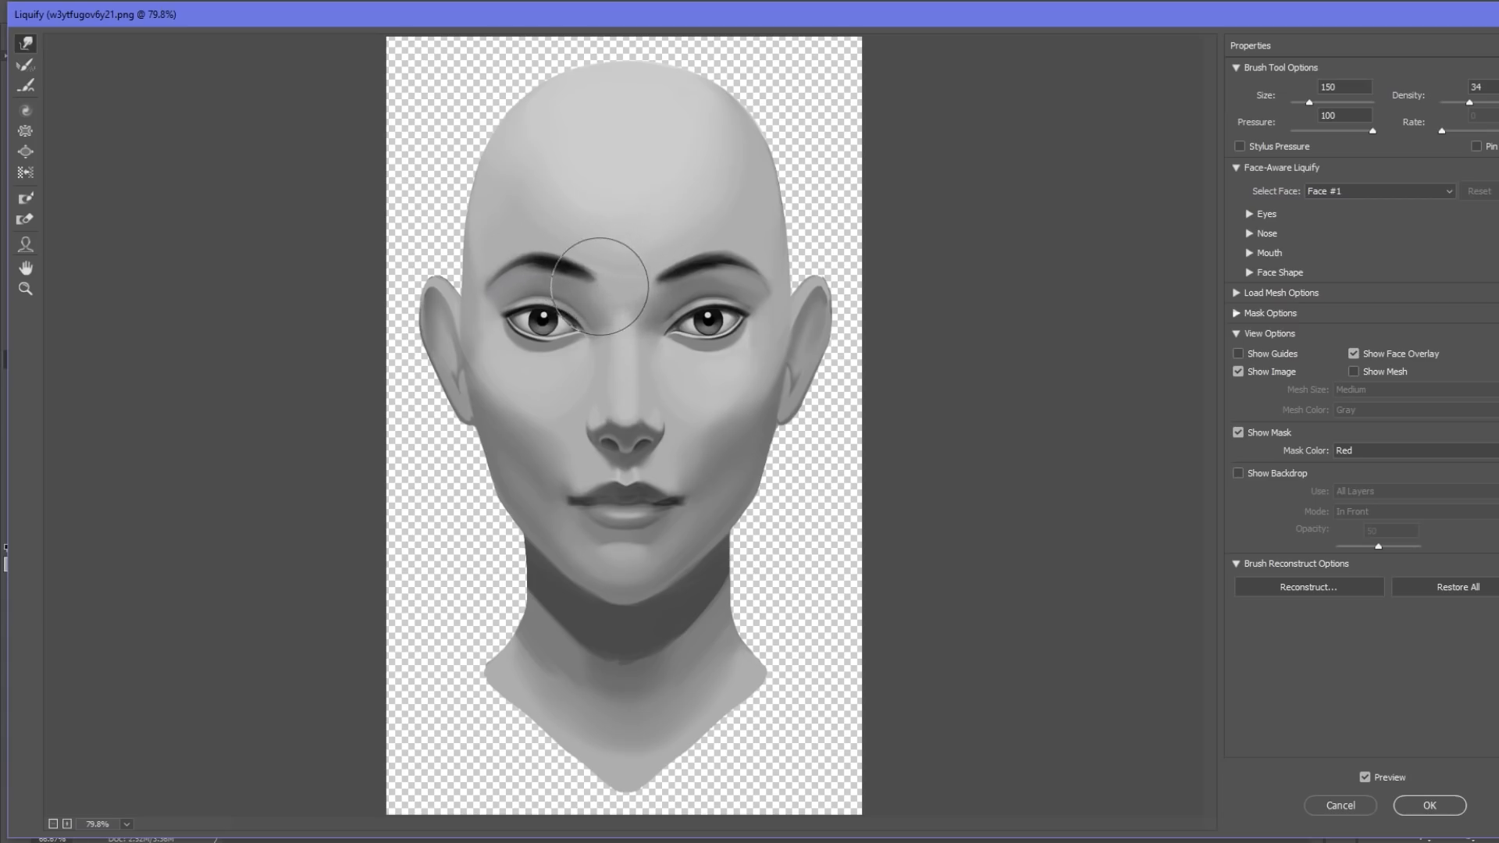
# Nudge the area between the eyebrows slightly downward with a 400 px warp brush and apply the Liquify filter.
pyautogui.press(']')
pyautogui.press(']')
pyautogui.press(']')
pyautogui.press(']')
pyautogui.press(']')
pyautogui.press(']')
pyautogui.press(']')
pyautogui.press(']')
pyautogui.moveTo(618, 253); pyautogui.dragTo(617, 261)
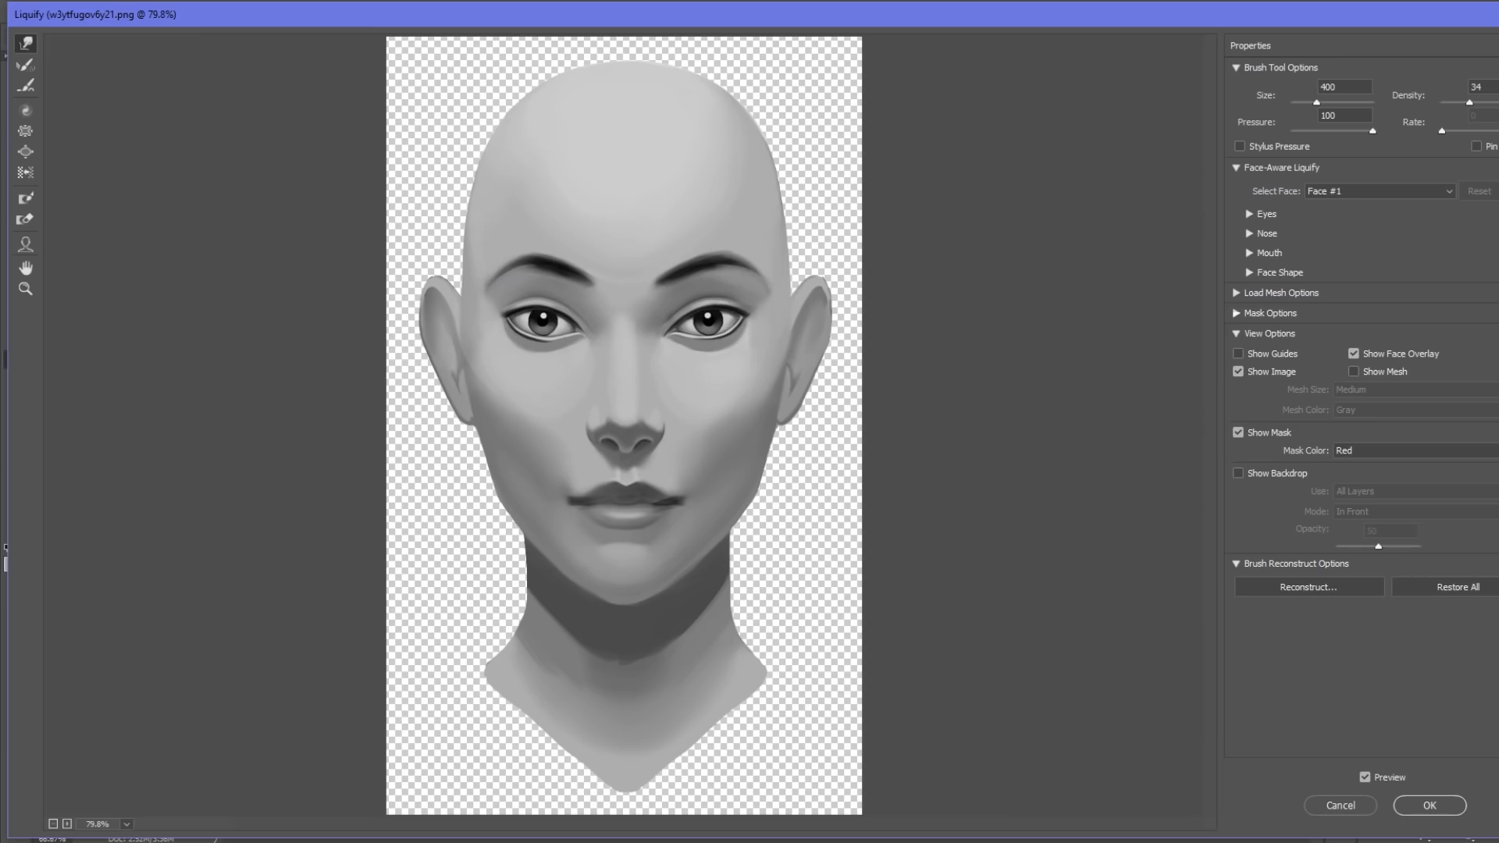
pyautogui.click(1440, 809)
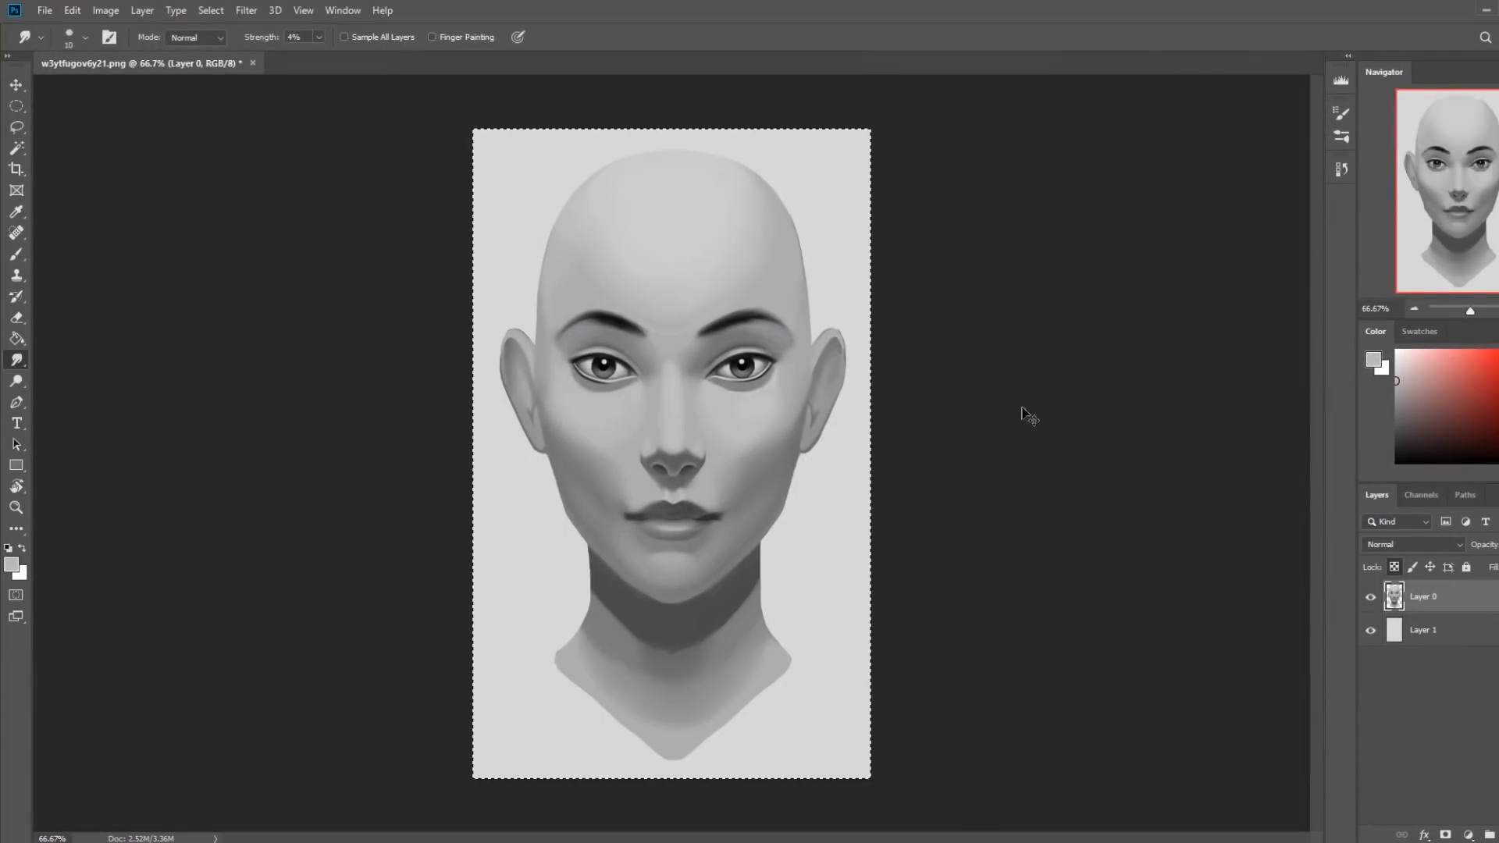
# Copy the liquified portrait, step the history back to before Liquify, and paste the copy in place as a new layer.
pyautogui.click(1342, 169)
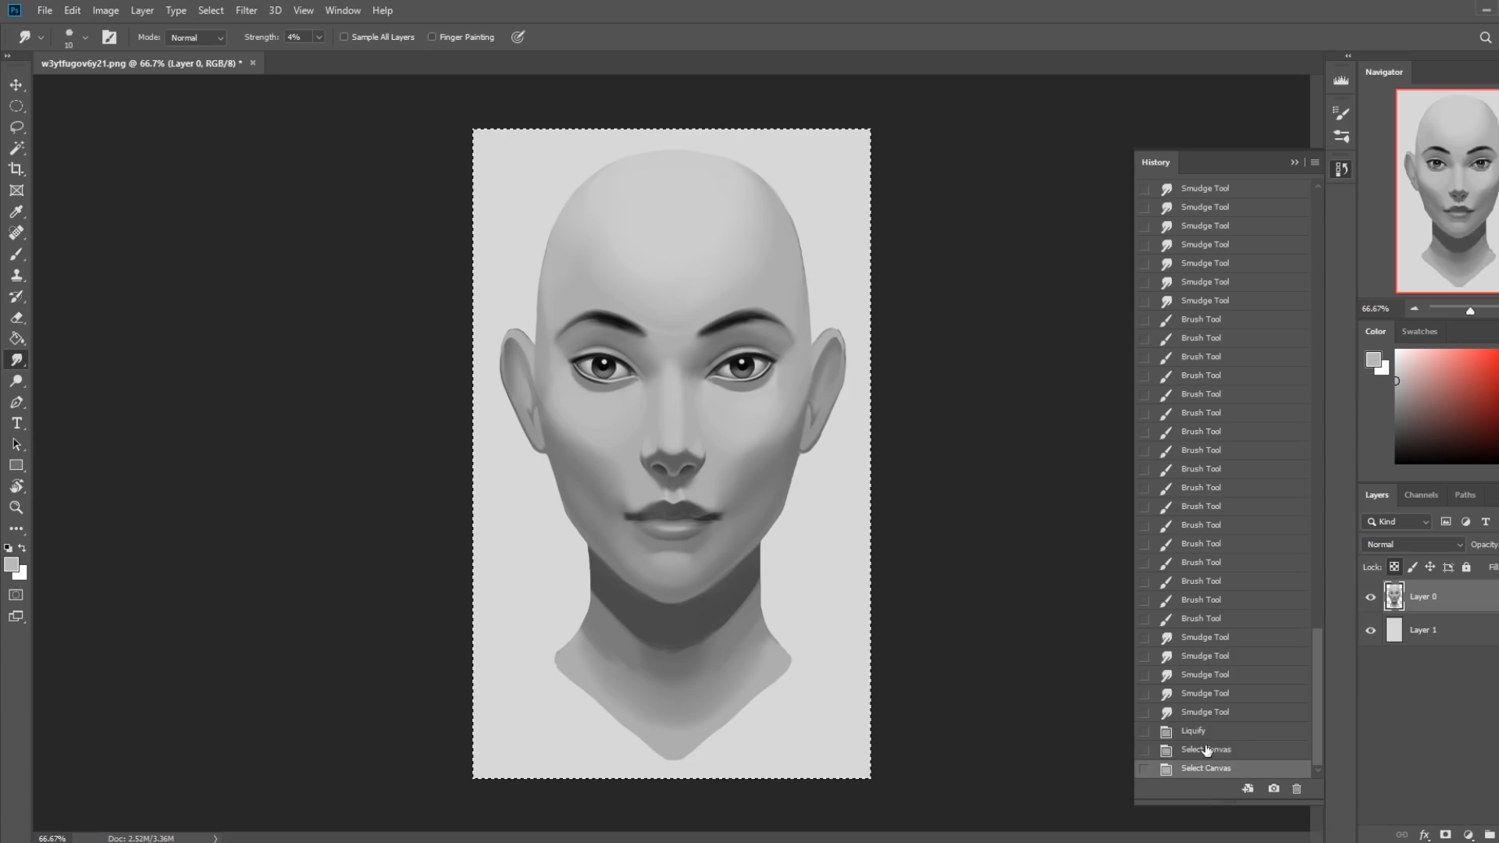
pyautogui.click(1204, 729)
pyautogui.click(1211, 714)
pyautogui.hotkey('ctrl', 'shift', 'alt', 'e')
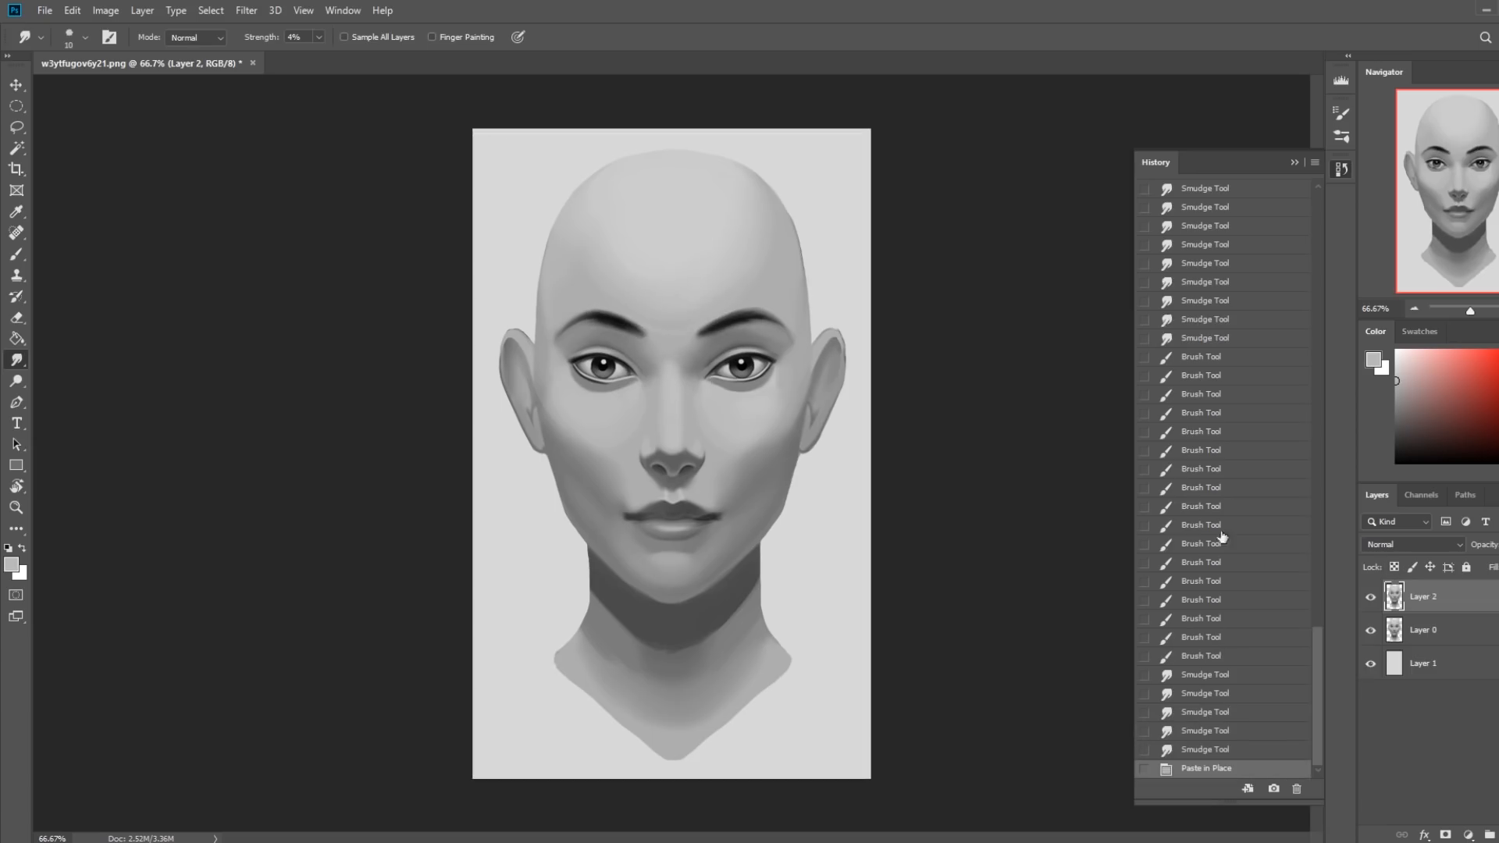
# Compare the pasted portrait with the version beneath it by toggling Layer 2's visibility, and merge it down into Layer 0.
pyautogui.click(1293, 162)
pyautogui.press('e')
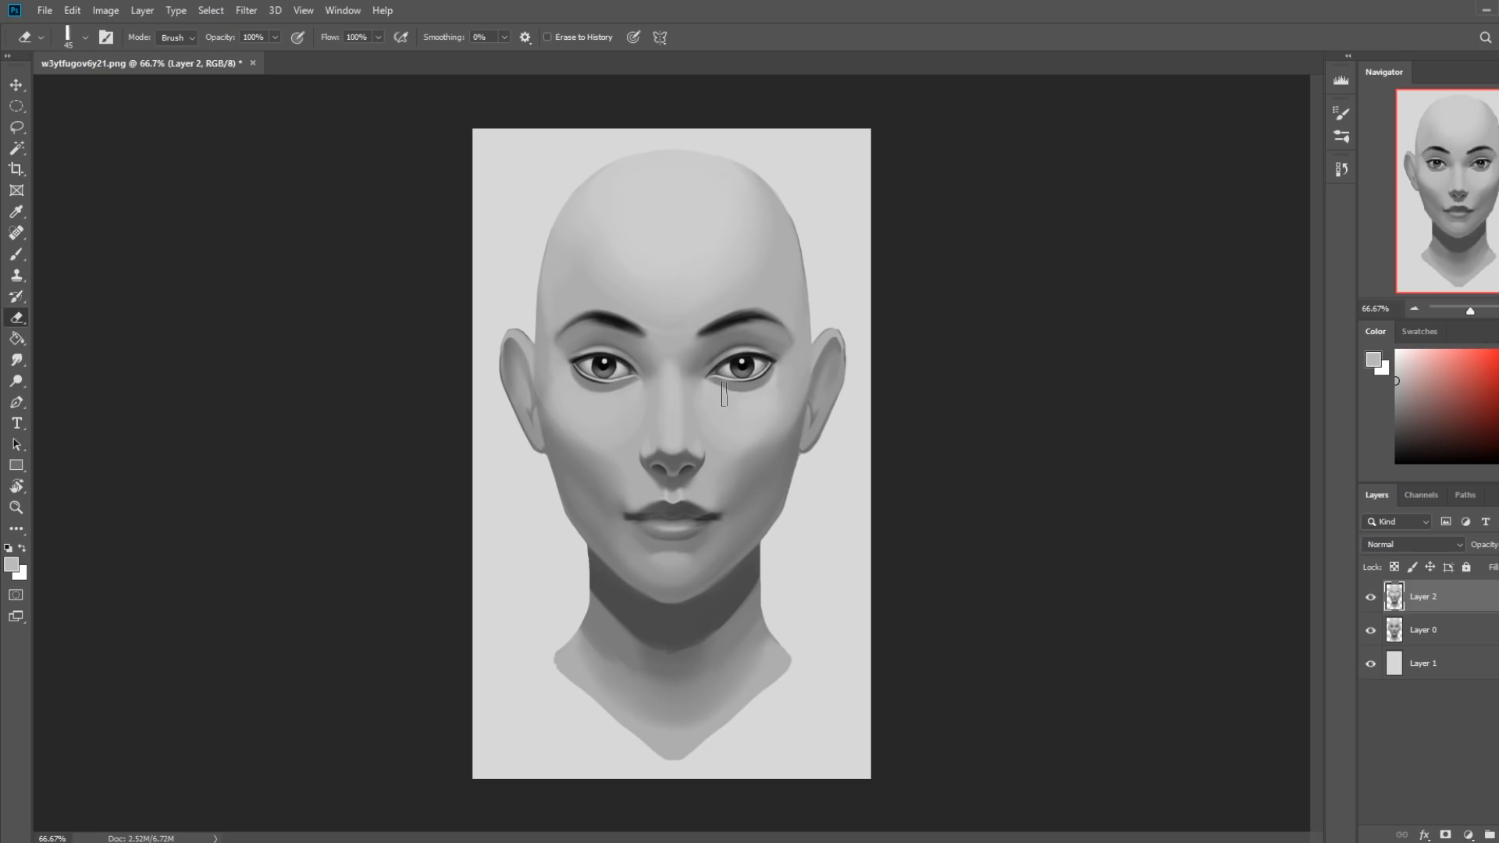
pyautogui.click(1371, 598)
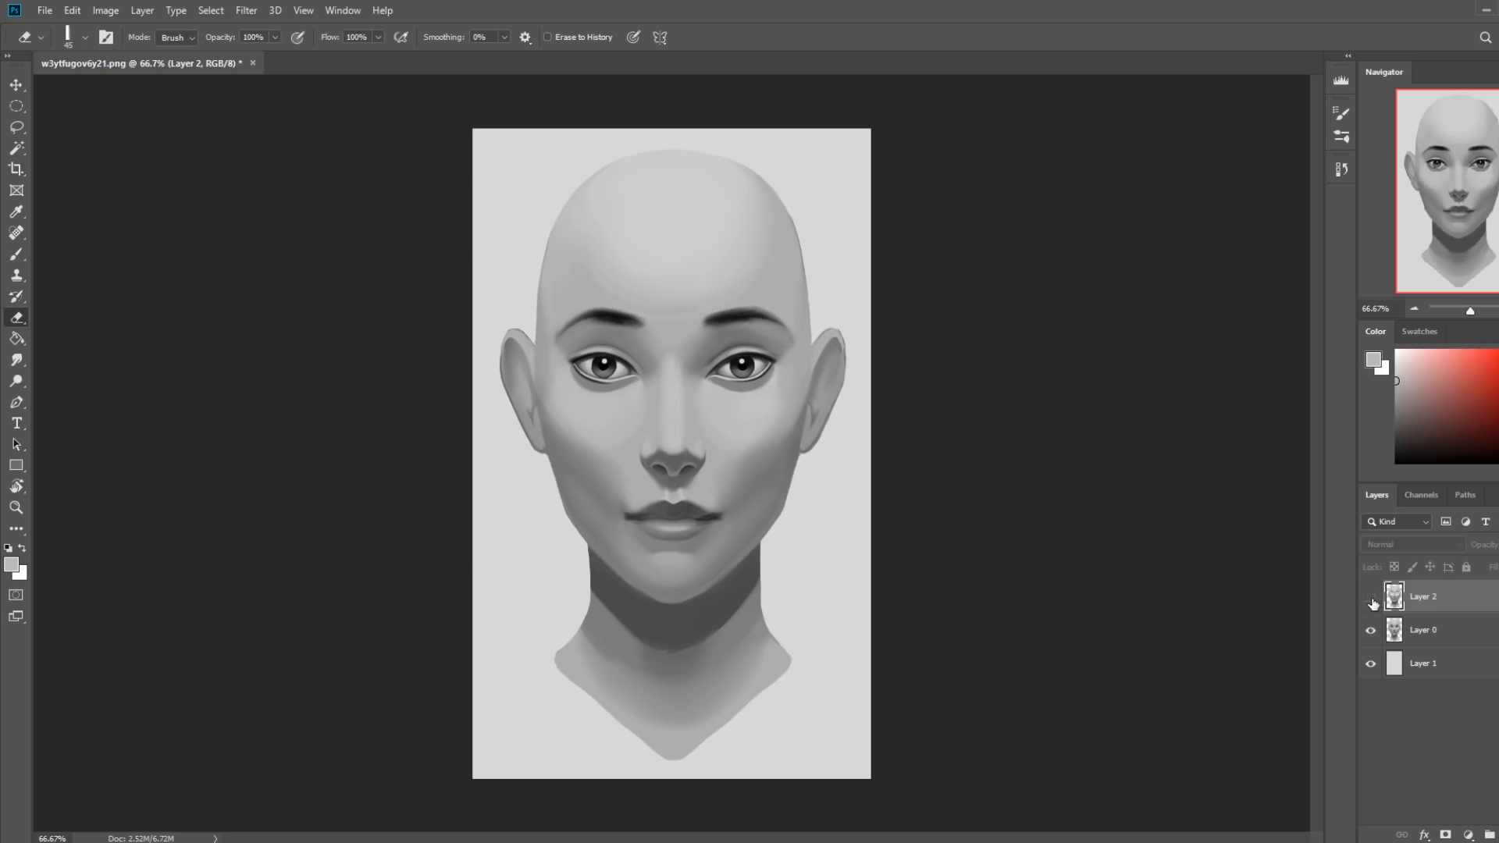
pyautogui.click(1371, 598)
pyautogui.click(1371, 598)
pyautogui.click(1371, 598)
pyautogui.rightClick(1429, 603)
pyautogui.click(1317, 638)
# Soften the inner end of the left eyebrow with the Smudge tool at 20 px and 4% strength.
pyautogui.click(17, 360)
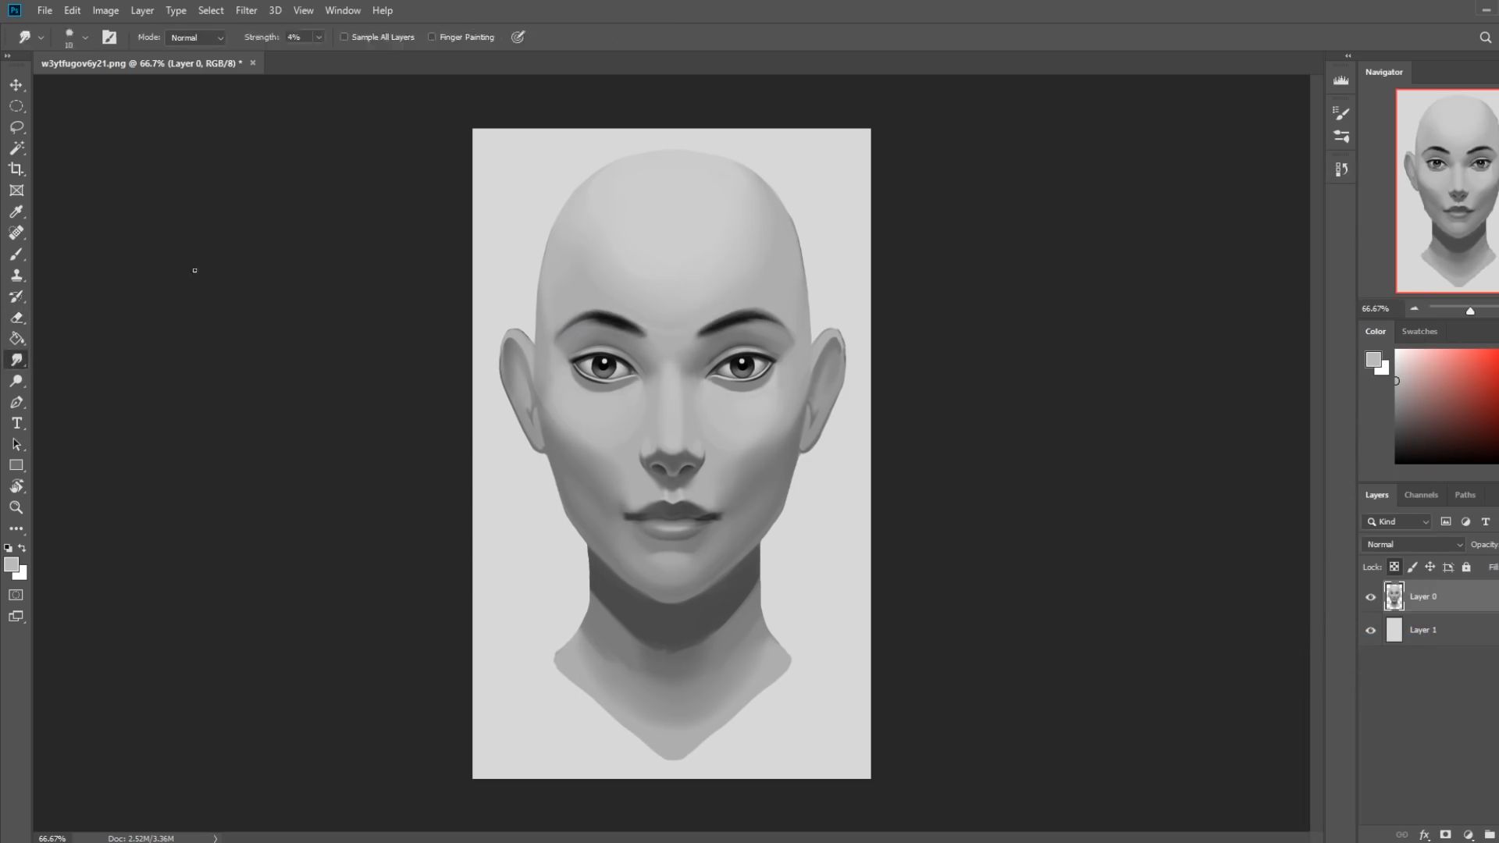
pyautogui.press('[')
pyautogui.moveTo(646, 339); pyautogui.dragTo(647, 332)
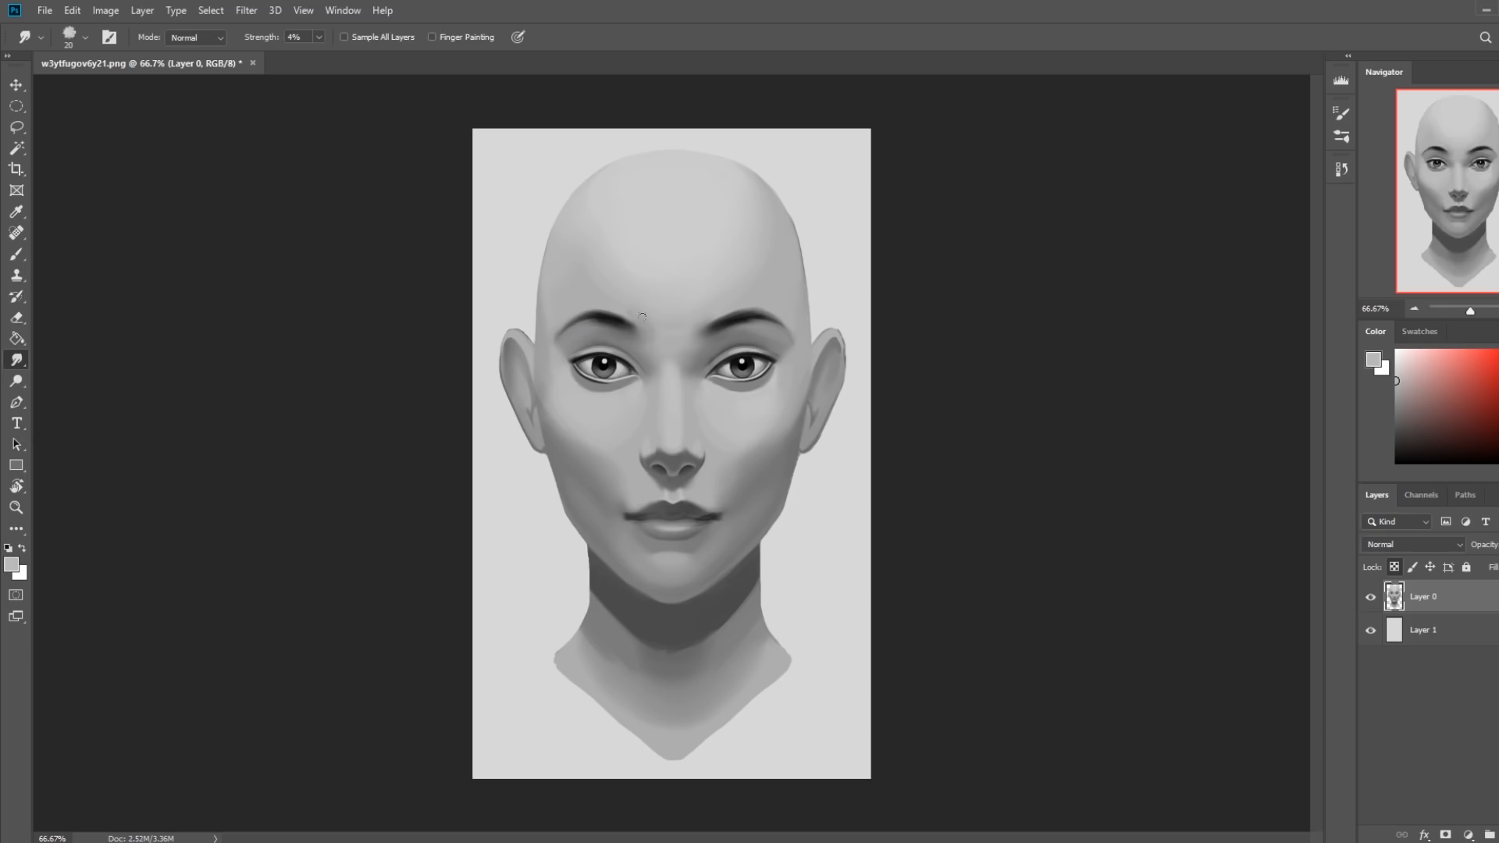
# Sample the dark brow tone, touch up the inner ends of the eyebrows with a 15 px brush, and smudge them at 4% strength.
pyautogui.press('b')
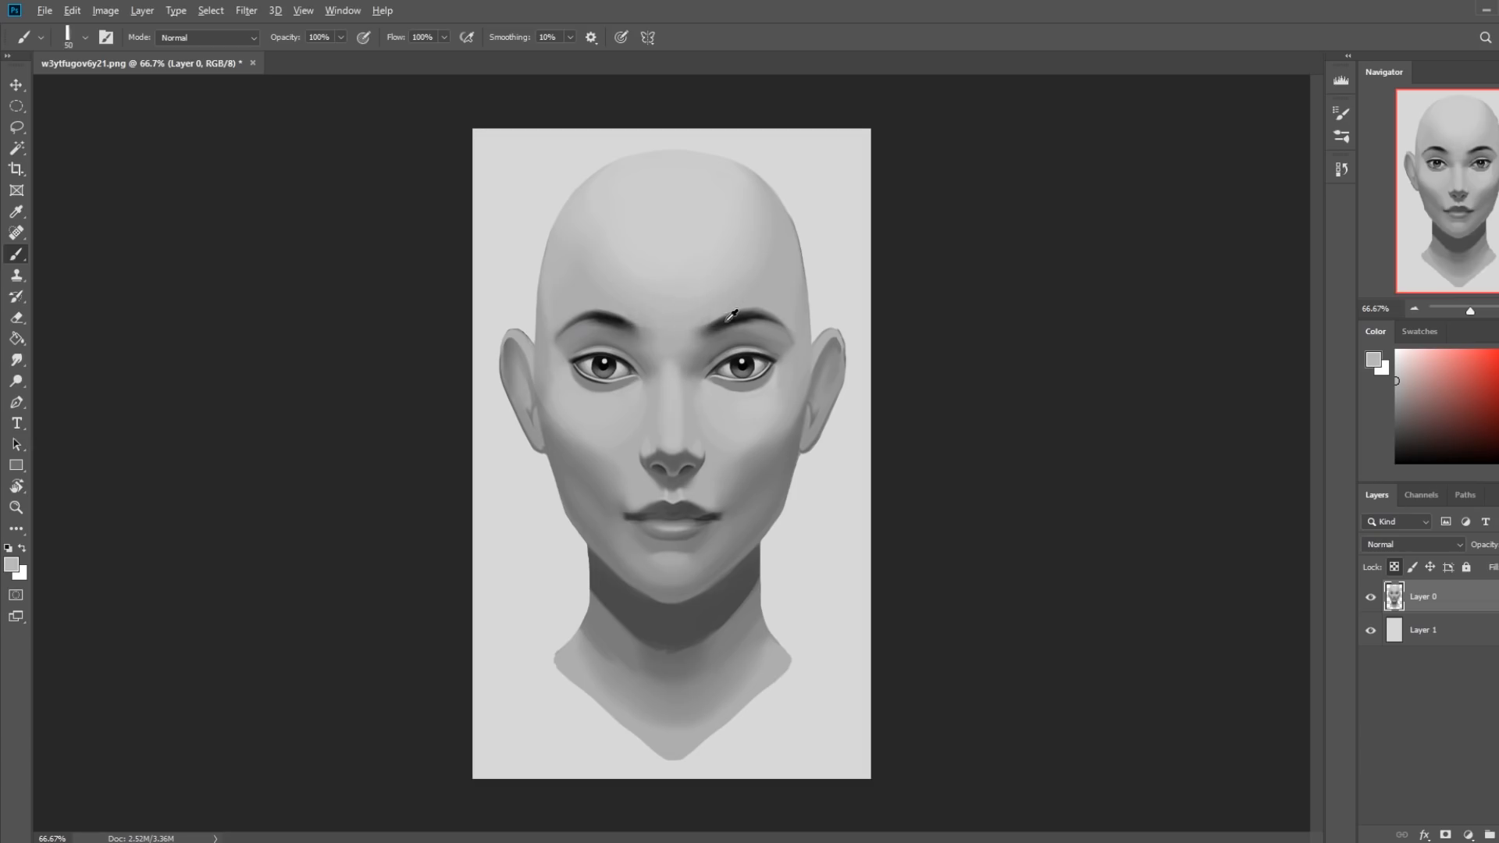
pyautogui.keyDown('alt'); pyautogui.click(738, 318); pyautogui.keyUp('alt')
pyautogui.moveTo(704, 330); pyautogui.dragTo(713, 330)
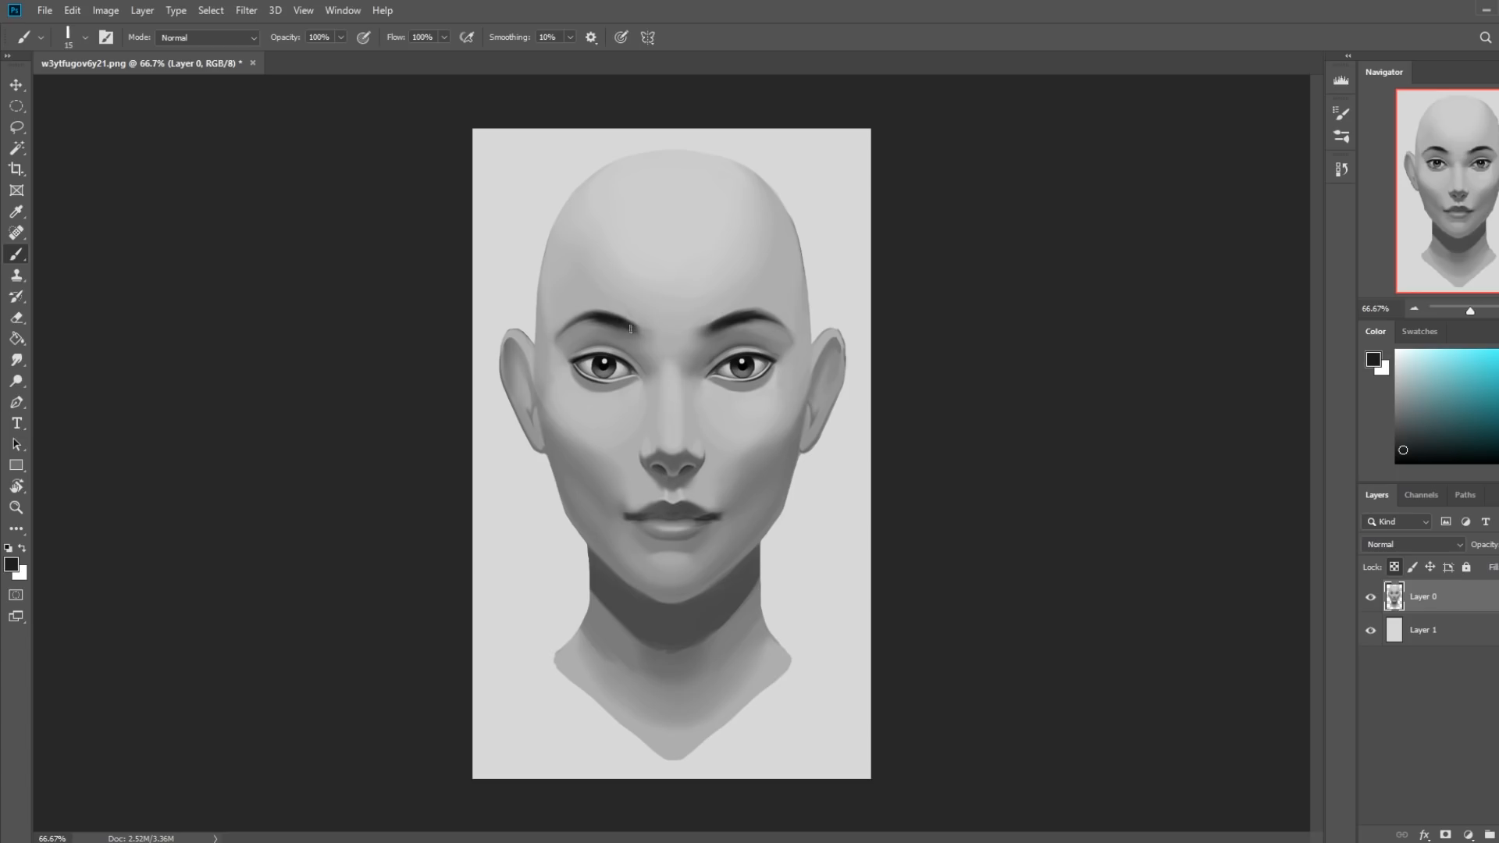
pyautogui.click(19, 358)
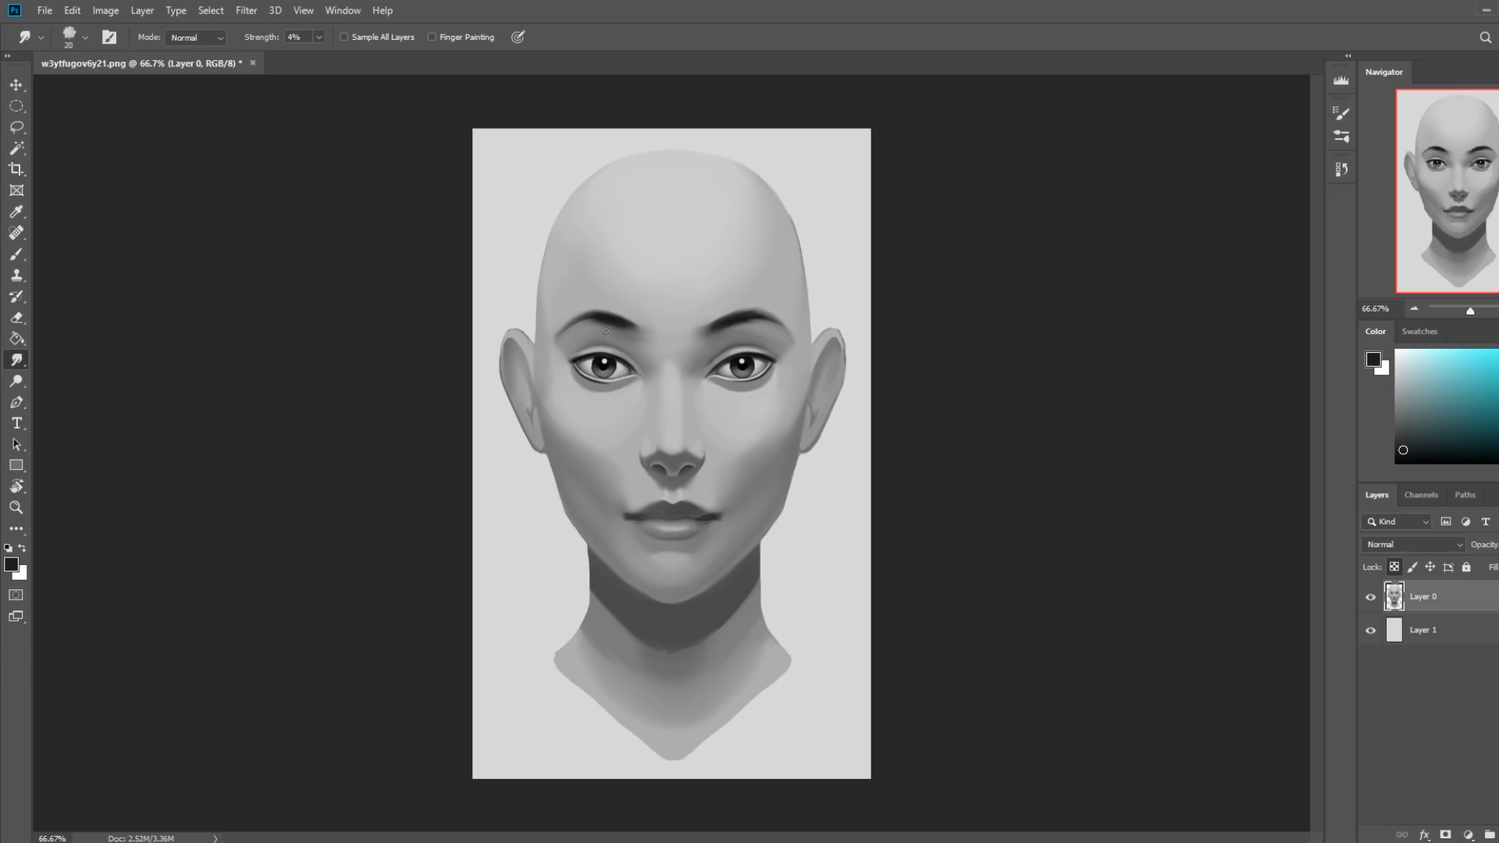
pyautogui.press('e')
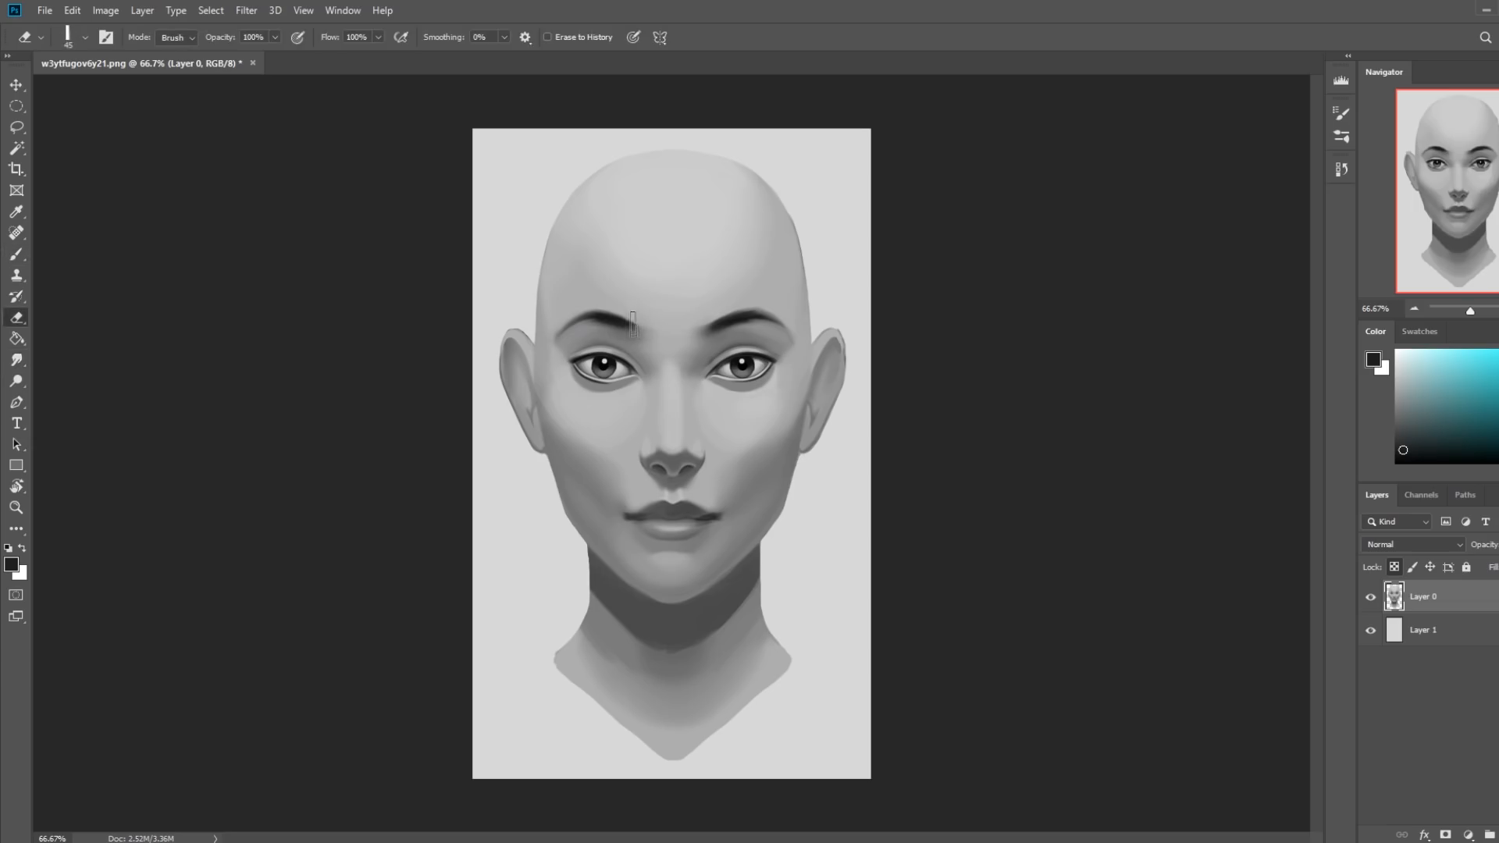
pyautogui.press('b')
pyautogui.press('v')
pyautogui.hotkey('alt', 'v')
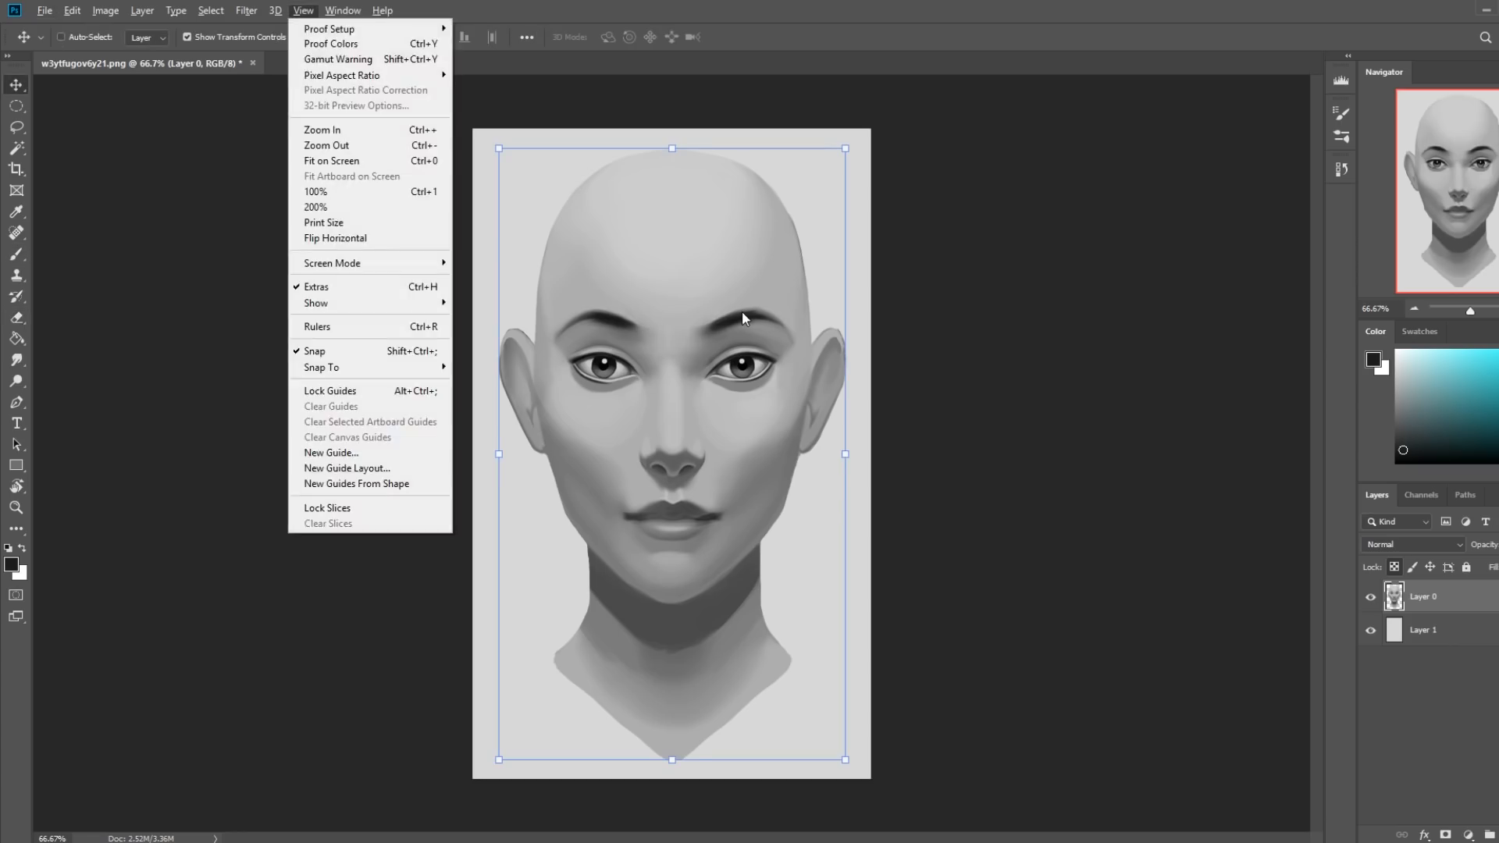
pyautogui.press('Escape')
pyautogui.press('Escape')
# Sample the skin gray between the eyebrows, clean up around the brows with a brush enlarged to 45 px, and smudge the strokes at 4% strength.
pyautogui.press('b')
pyautogui.keyDown('alt'); pyautogui.click(666, 339); pyautogui.keyUp('alt')
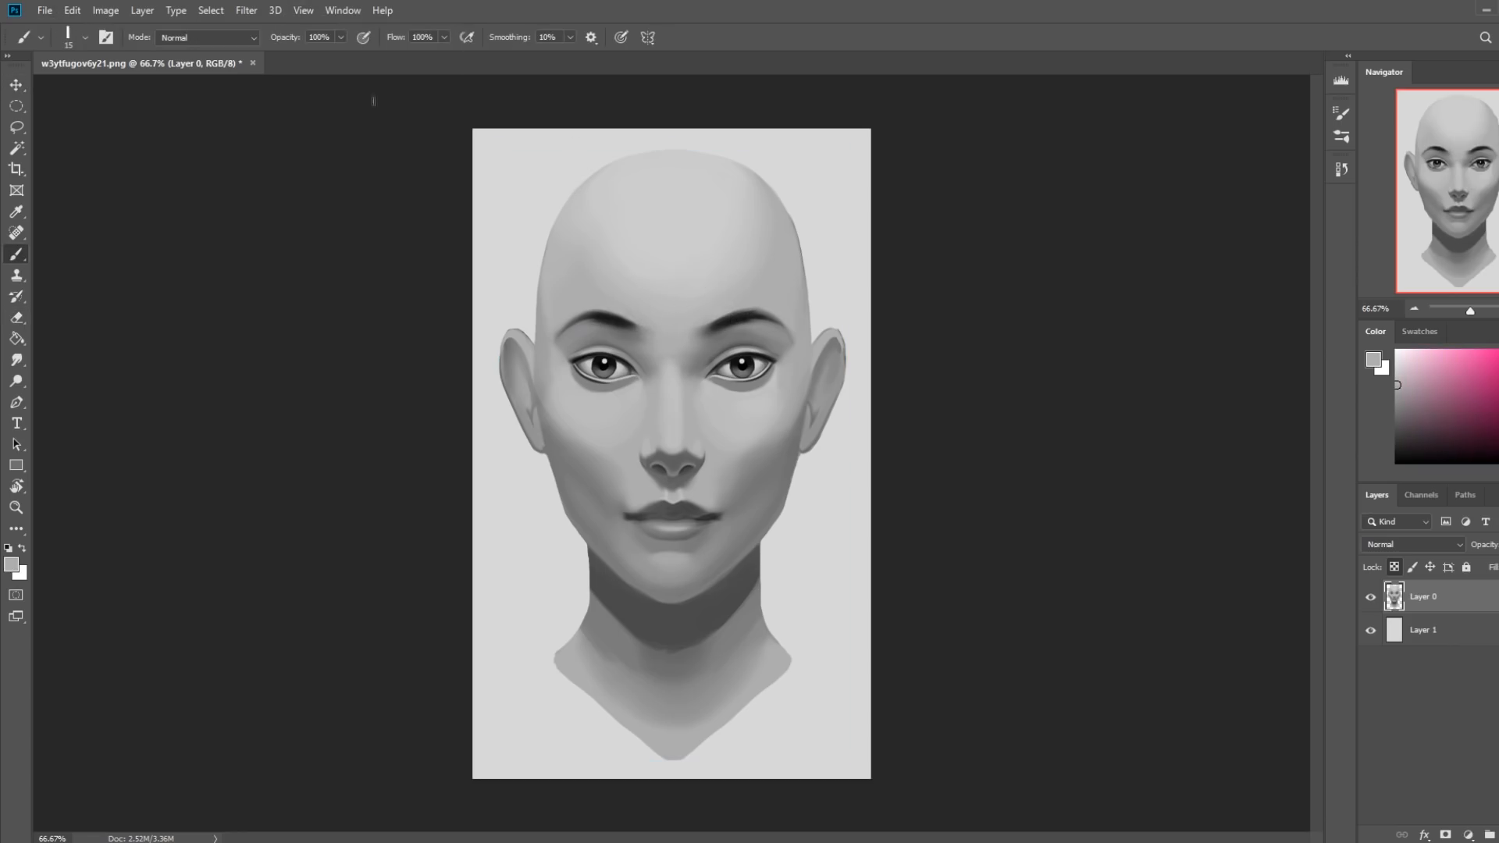
pyautogui.press(']')
pyautogui.press(']')
pyautogui.press(']')
pyautogui.press(']')
pyautogui.press(']')
pyautogui.press(']')
pyautogui.press('alt')
pyautogui.click(29, 360)
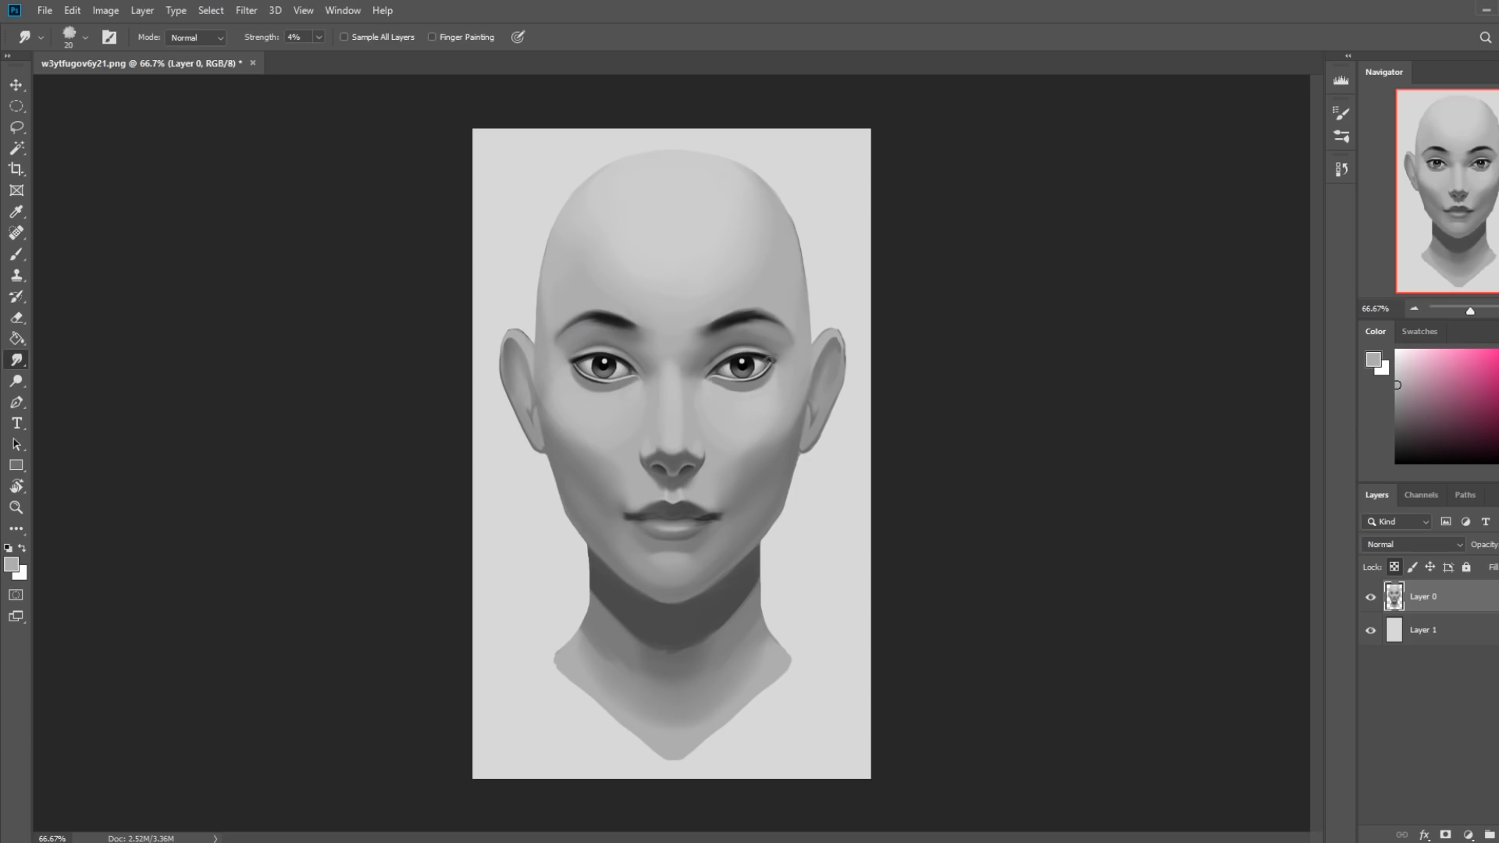
# Set the brush opacity to 63% and touch up the skin around the left eyebrow's tail with gray sampled there.
pyautogui.press('b')
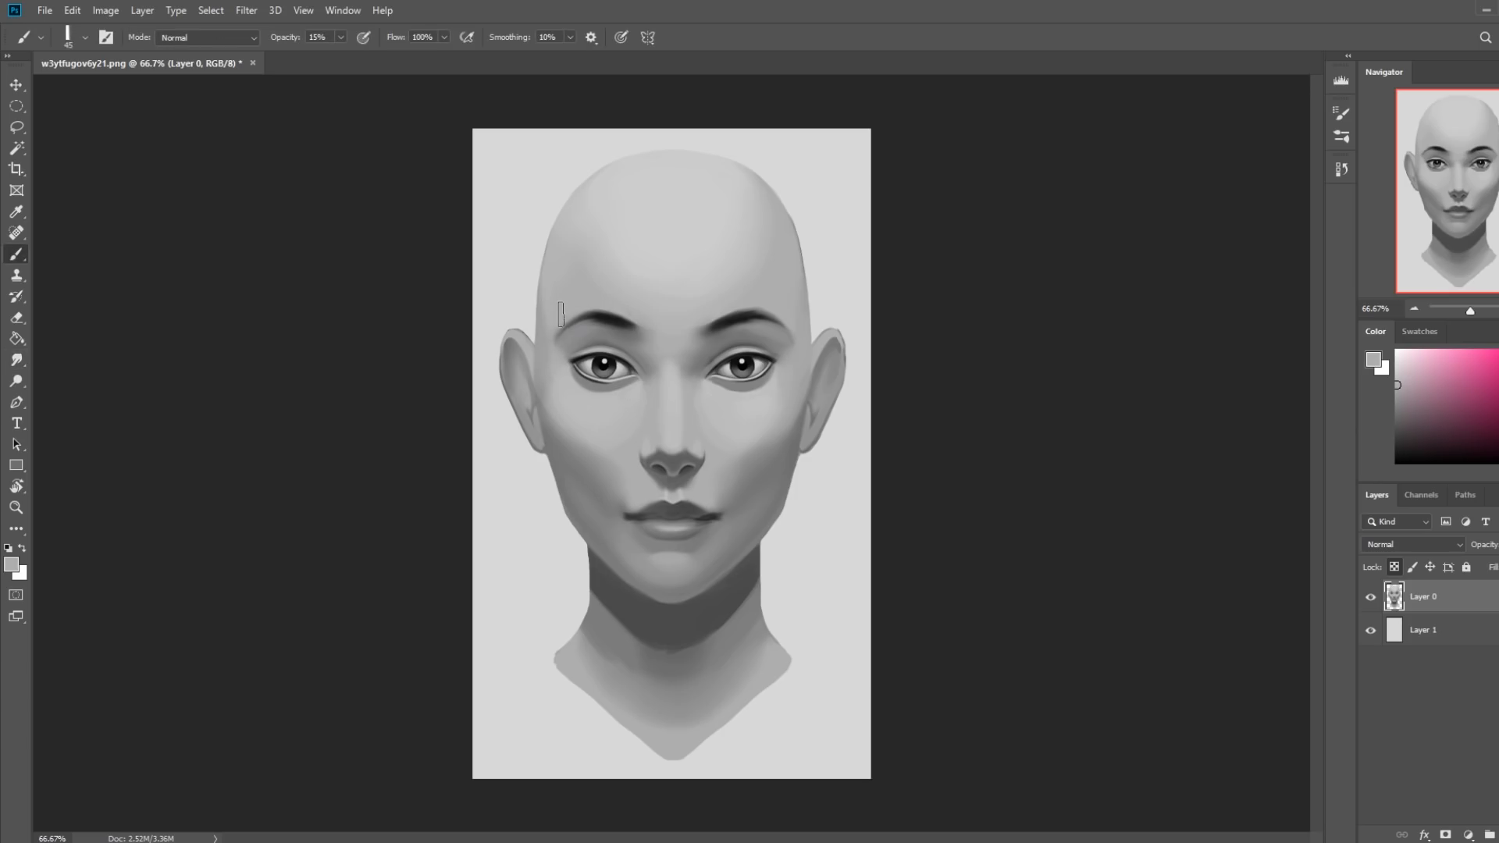
pyautogui.click(219, 41)
pyautogui.click(223, 54)
pyautogui.click(341, 37)
pyautogui.moveTo(339, 56); pyautogui.dragTo(377, 58)
pyautogui.click(556, 332)
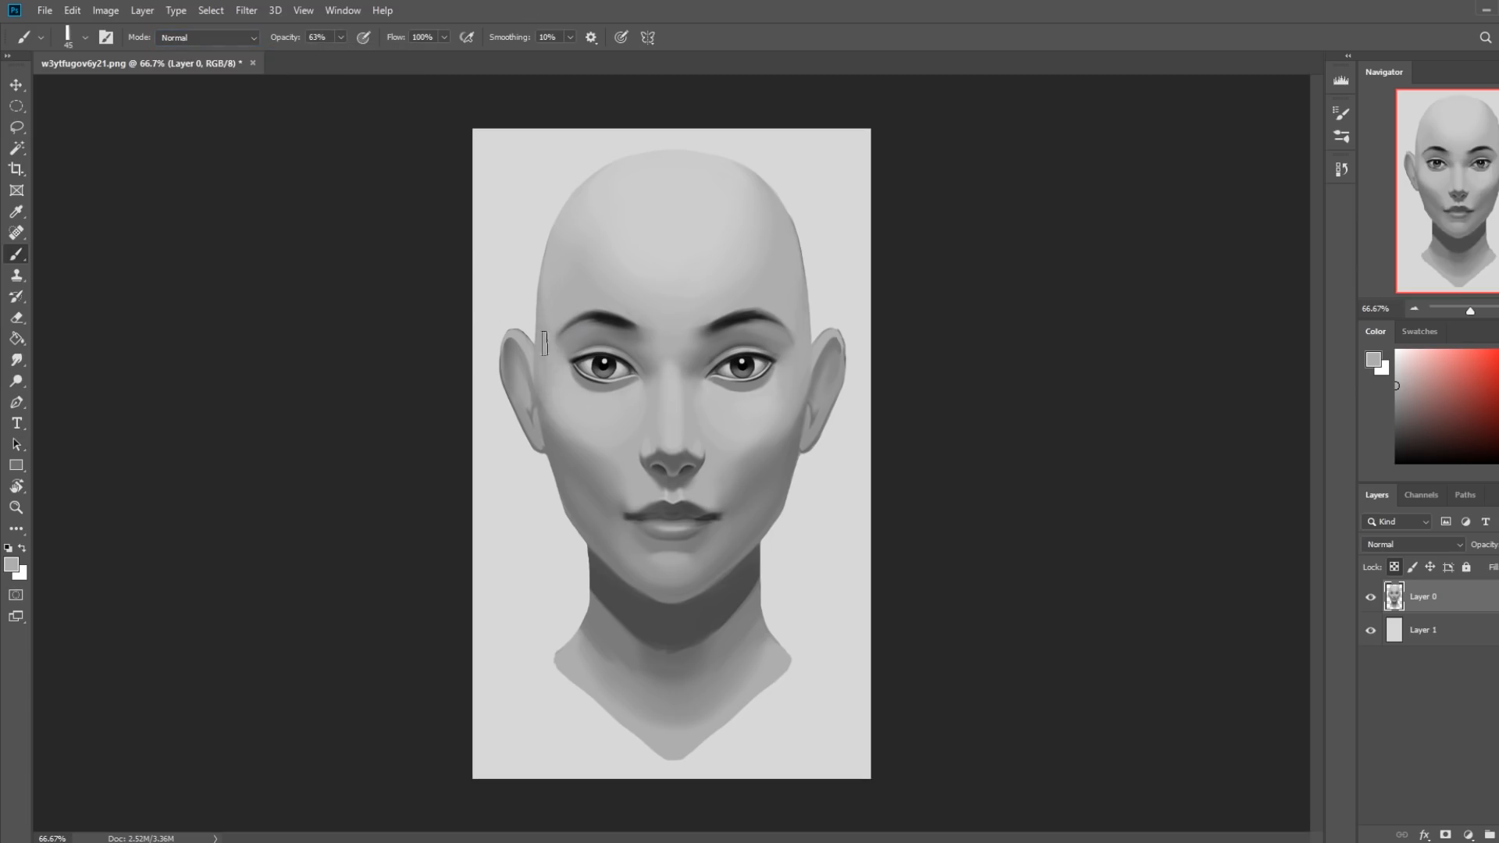
# On a new layer, paint sampled light gray under both outer brow arches at 25 px, smudge it, and erase the overlap covering the eyebrows.
pyautogui.keyDown('alt'); pyautogui.click(777, 387); pyautogui.keyUp('alt')
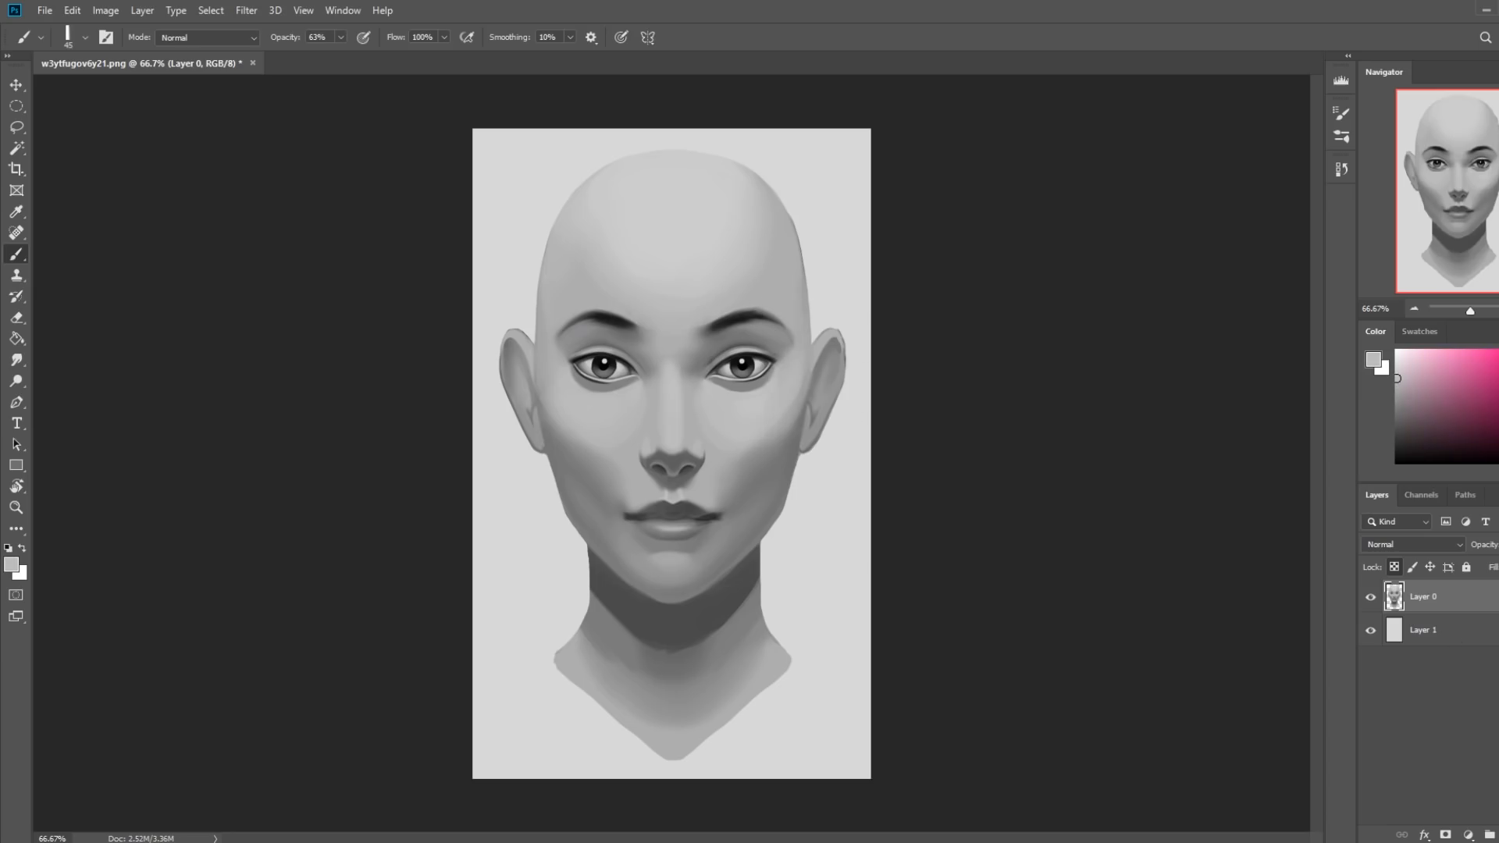
pyautogui.hotkey('ctrl', 'shift', 'alt', 'n')
pyautogui.press('[')
pyautogui.press('[')
pyautogui.moveTo(780, 333)
pyautogui.mouseDown()
pyautogui.moveTo(738, 311)
pyautogui.moveTo(773, 326)
pyautogui.mouseUp()
pyautogui.moveTo(607, 308)
pyautogui.mouseDown()
pyautogui.moveTo(572, 337)
pyautogui.moveTo(590, 326)
pyautogui.mouseUp()
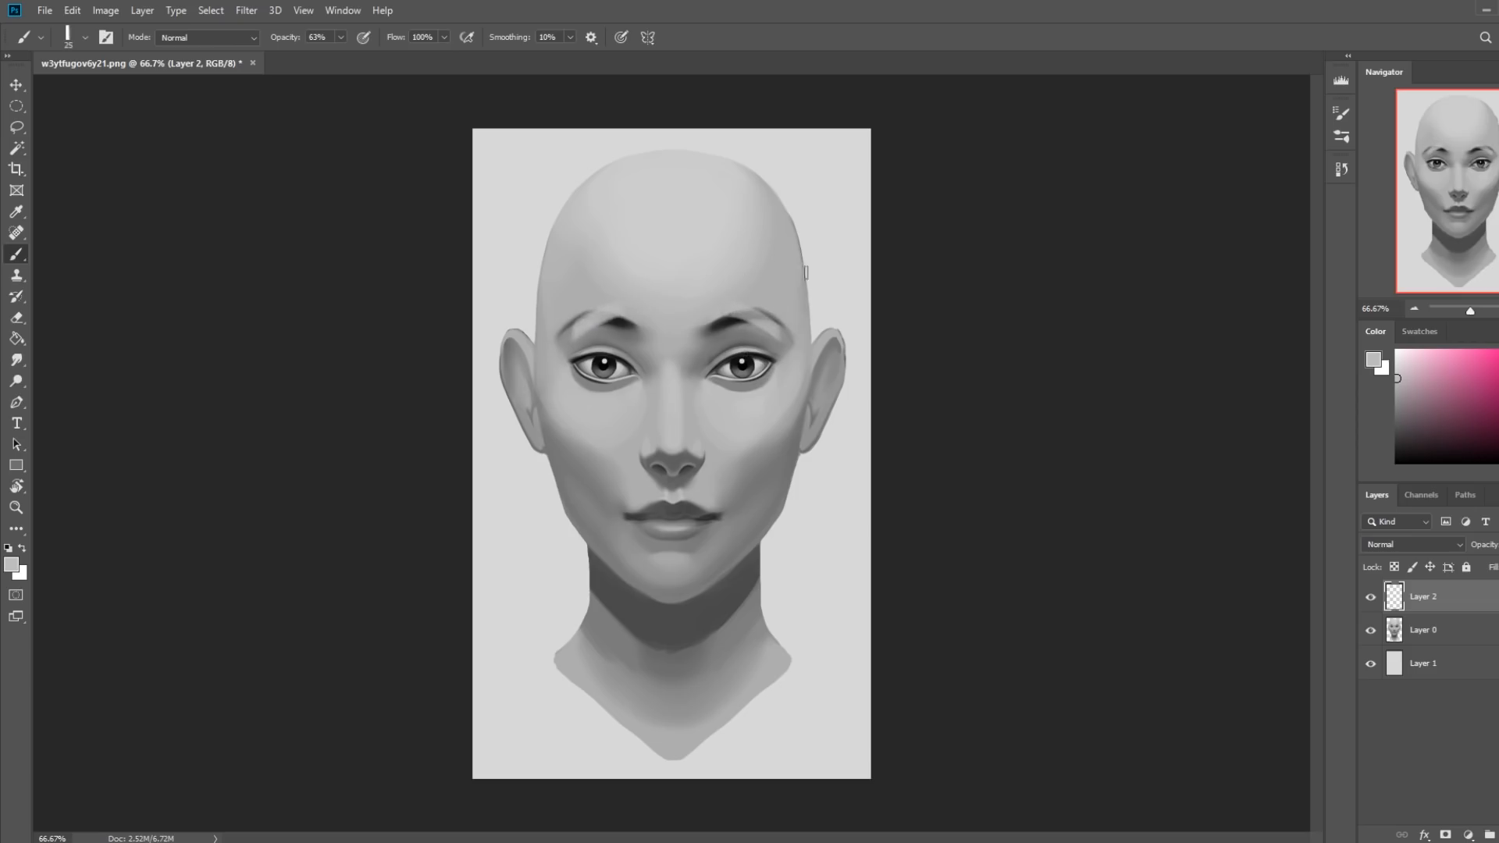
pyautogui.moveTo(736, 313)
pyautogui.mouseDown()
pyautogui.moveTo(779, 325)
pyautogui.moveTo(767, 320)
pyautogui.mouseUp()
pyautogui.click(17, 361)
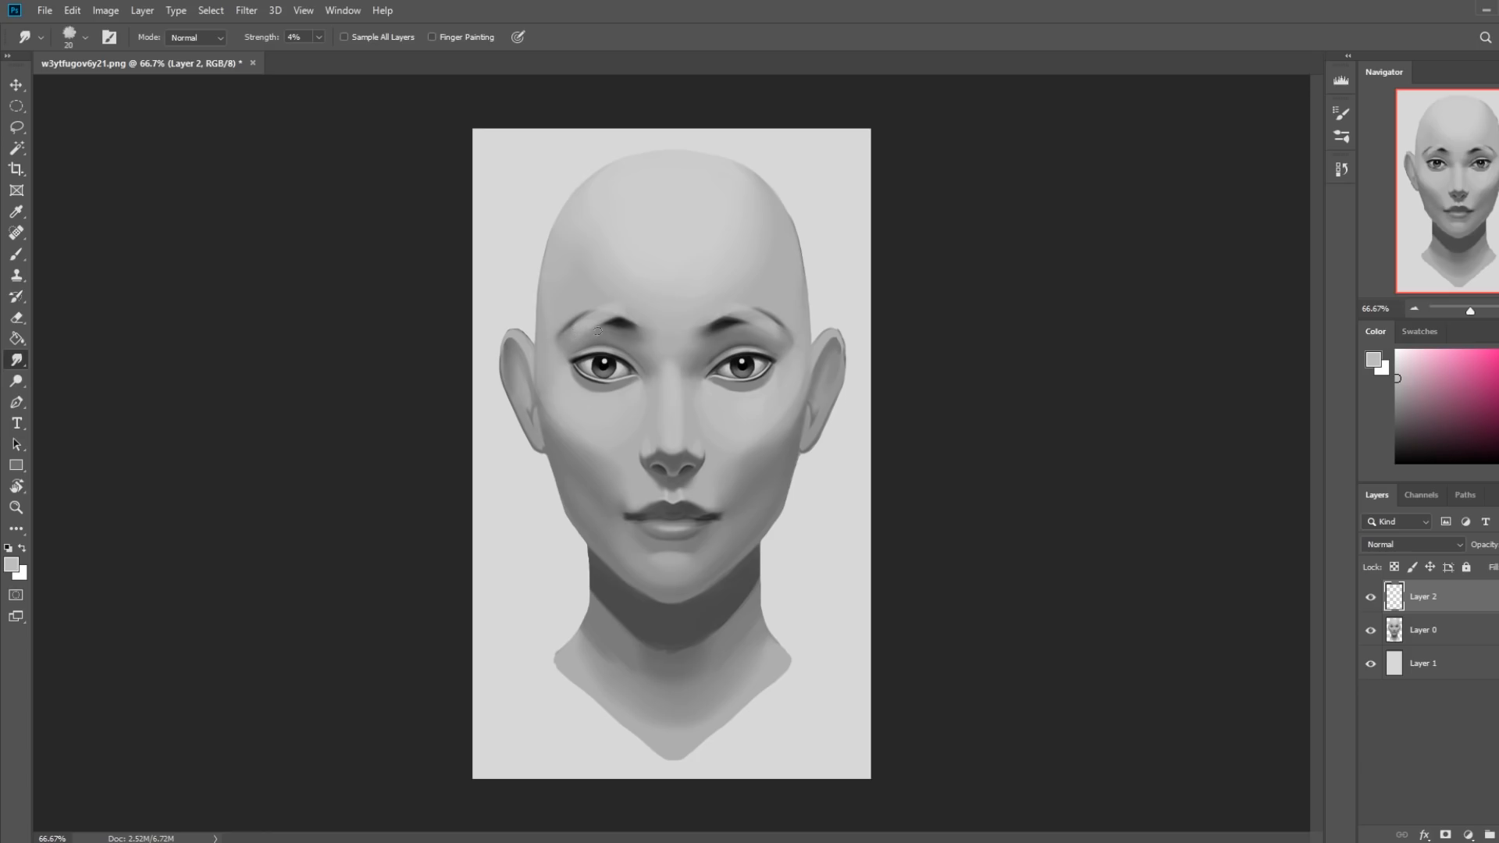
pyautogui.press('e')
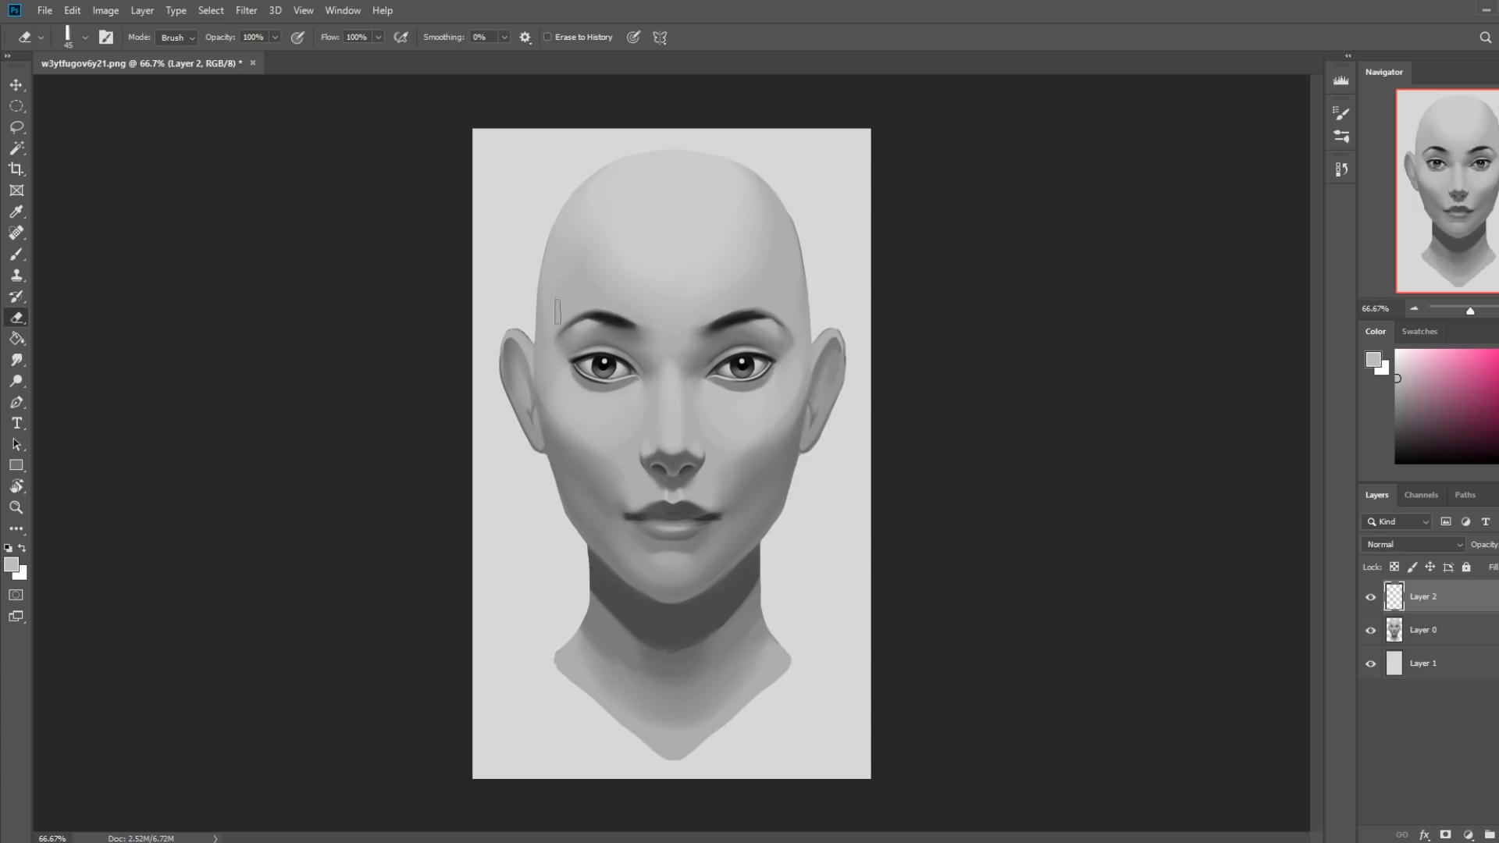
# Add more gray beneath the brows, erase and smudge the excess over the eyebrows, and merge the layer down into Layer 0.
pyautogui.press('b')
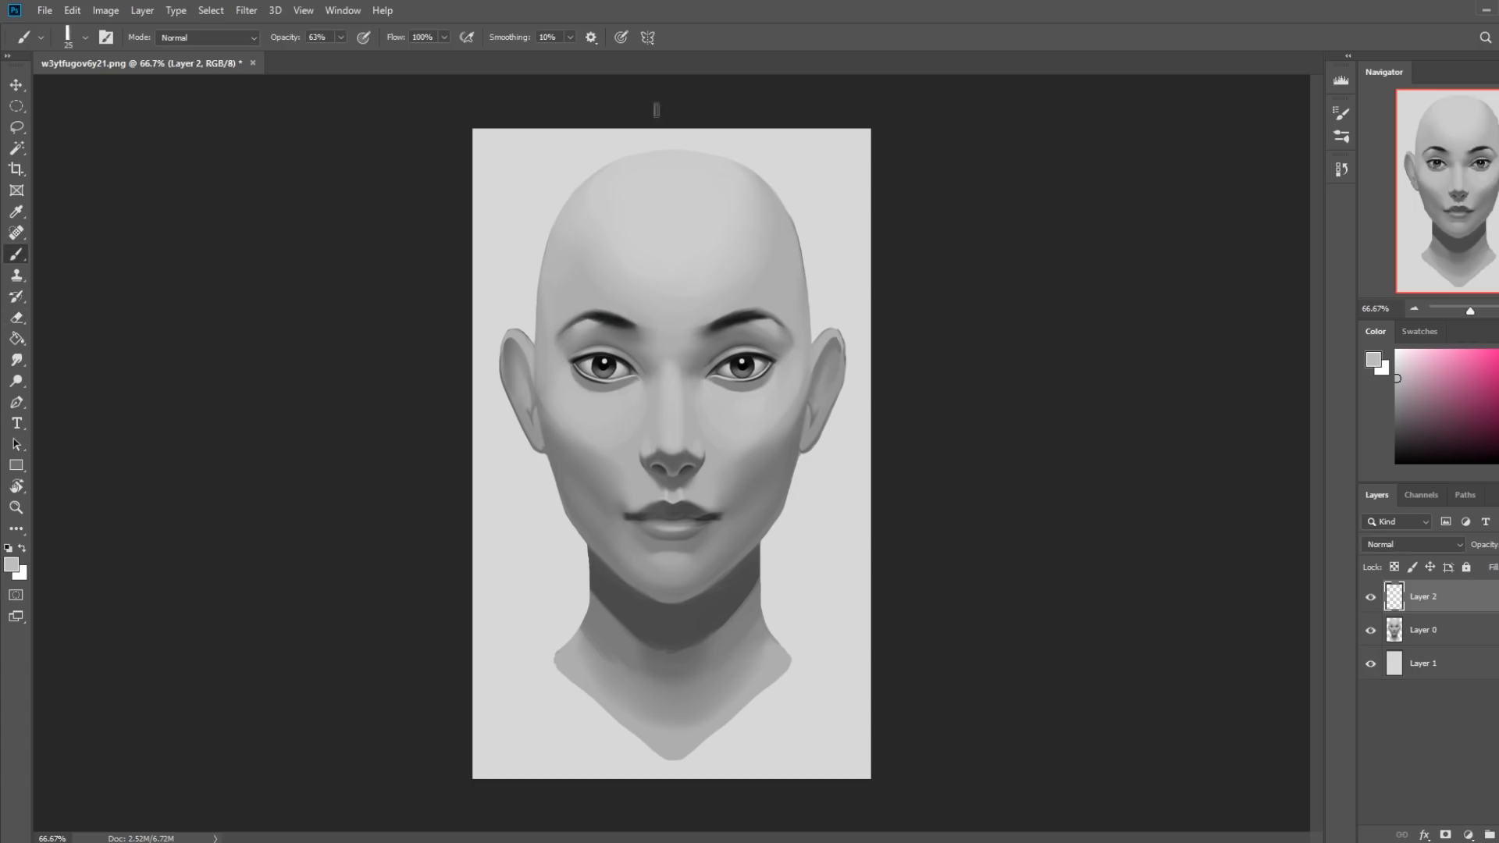
pyautogui.moveTo(583, 327); pyautogui.dragTo(629, 320)
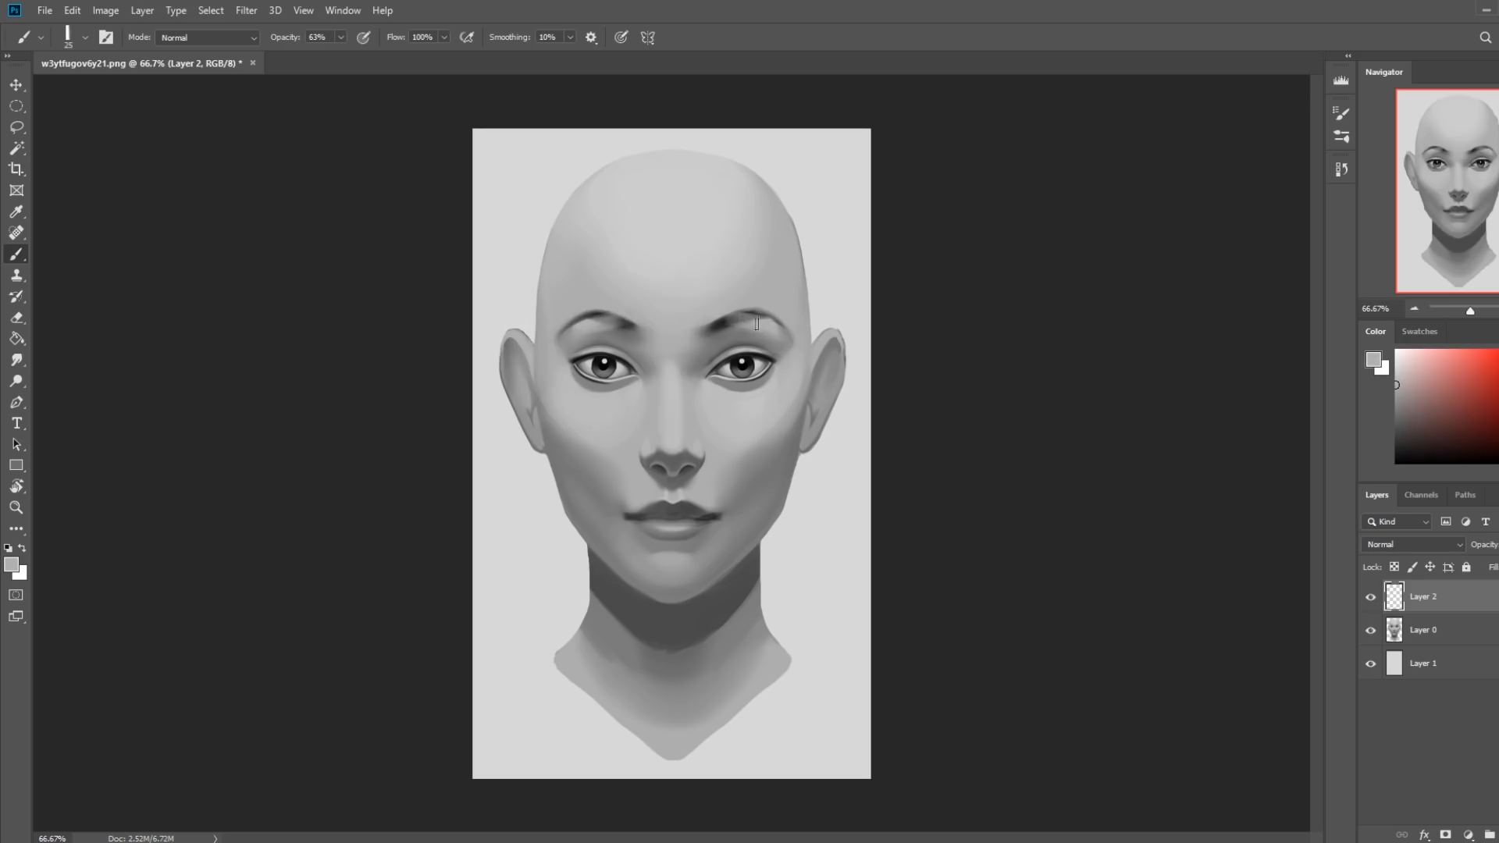
pyautogui.press('e')
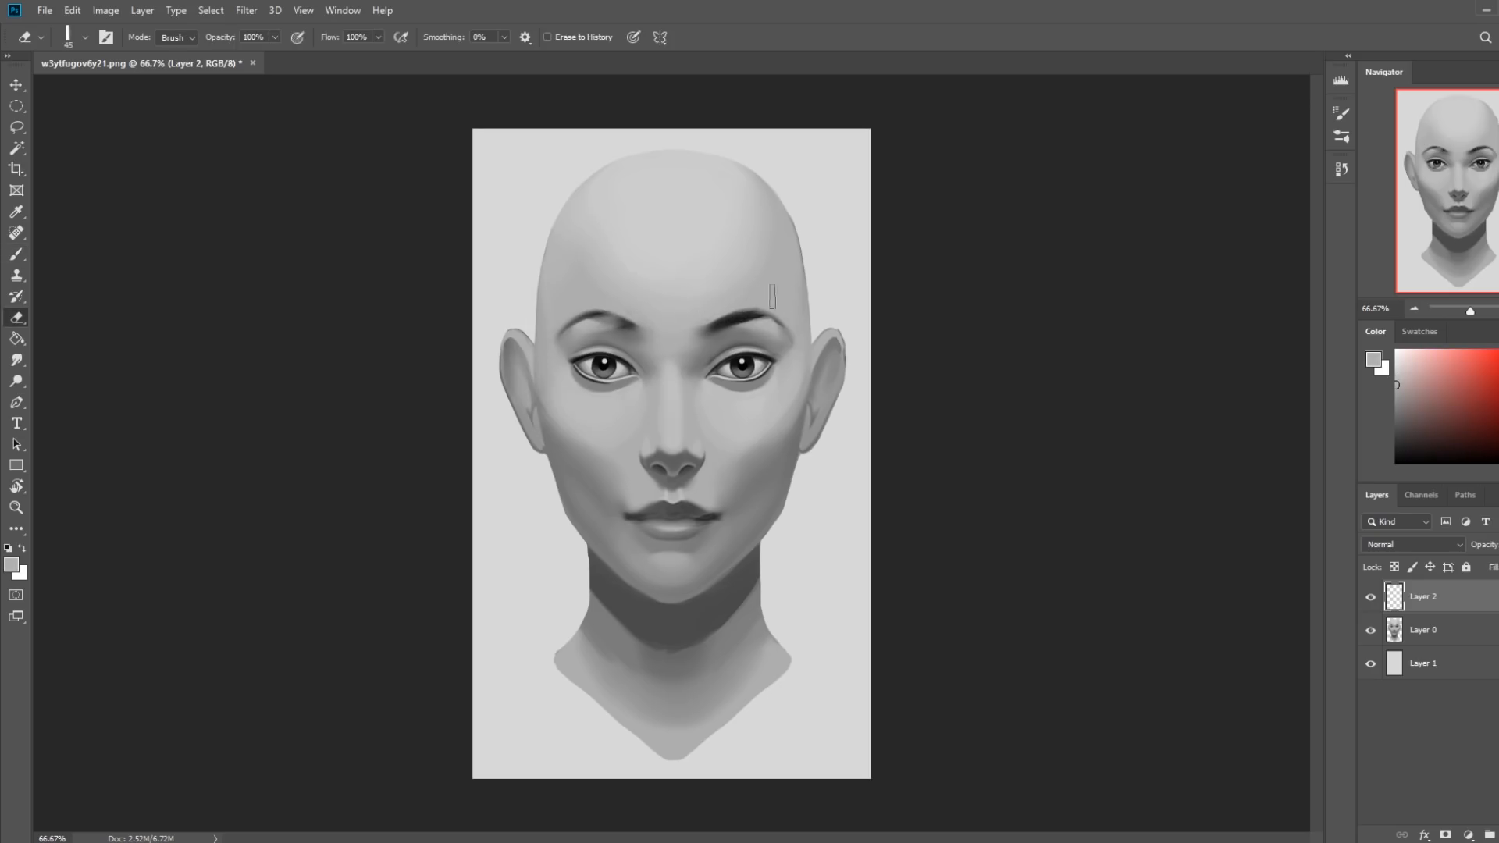
pyautogui.moveTo(584, 306); pyautogui.dragTo(638, 325)
pyautogui.click(16, 359)
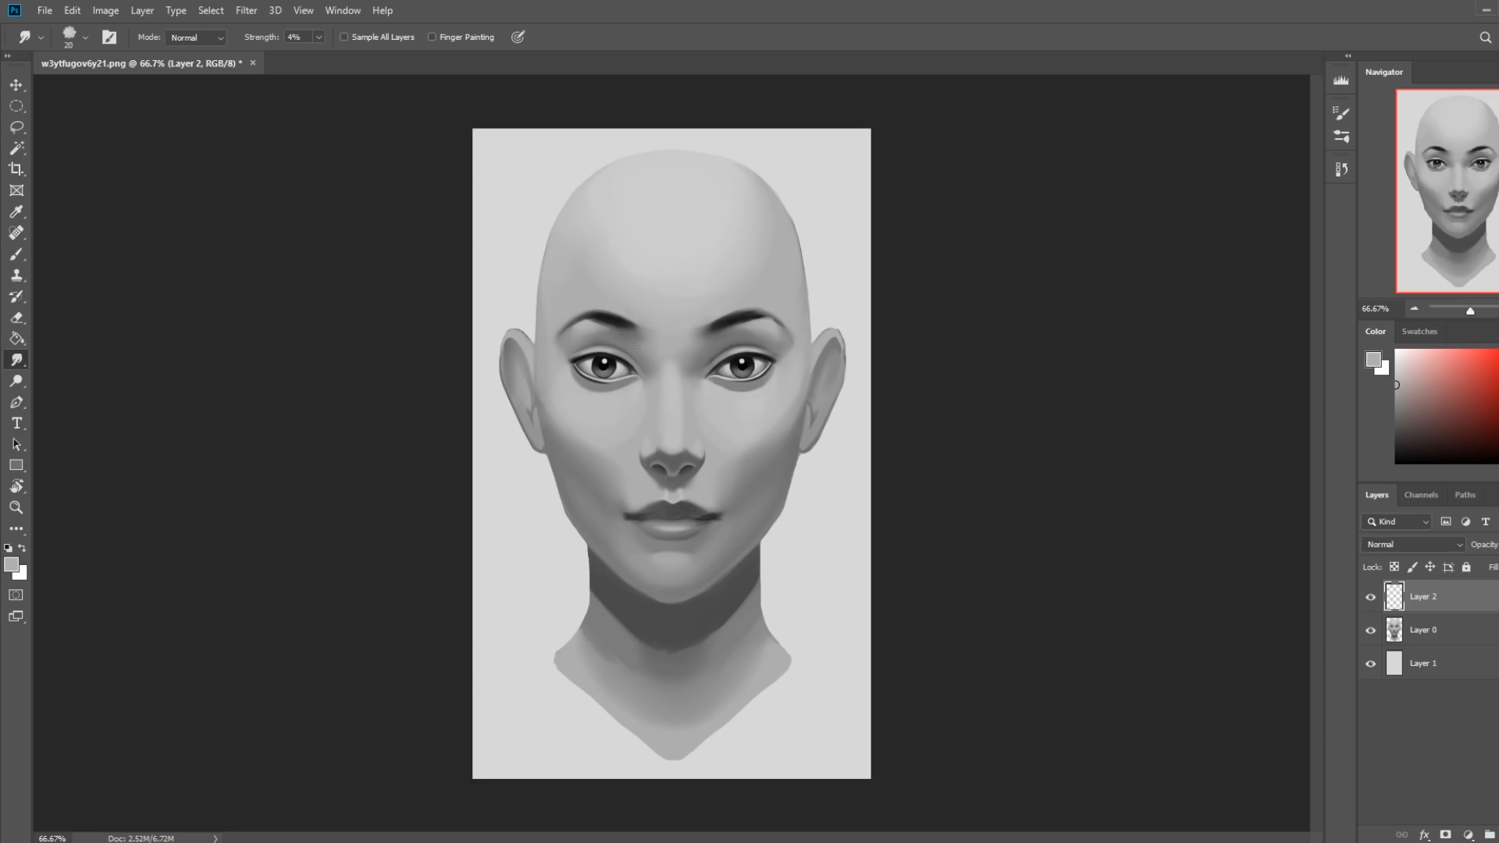
pyautogui.rightClick(1459, 608)
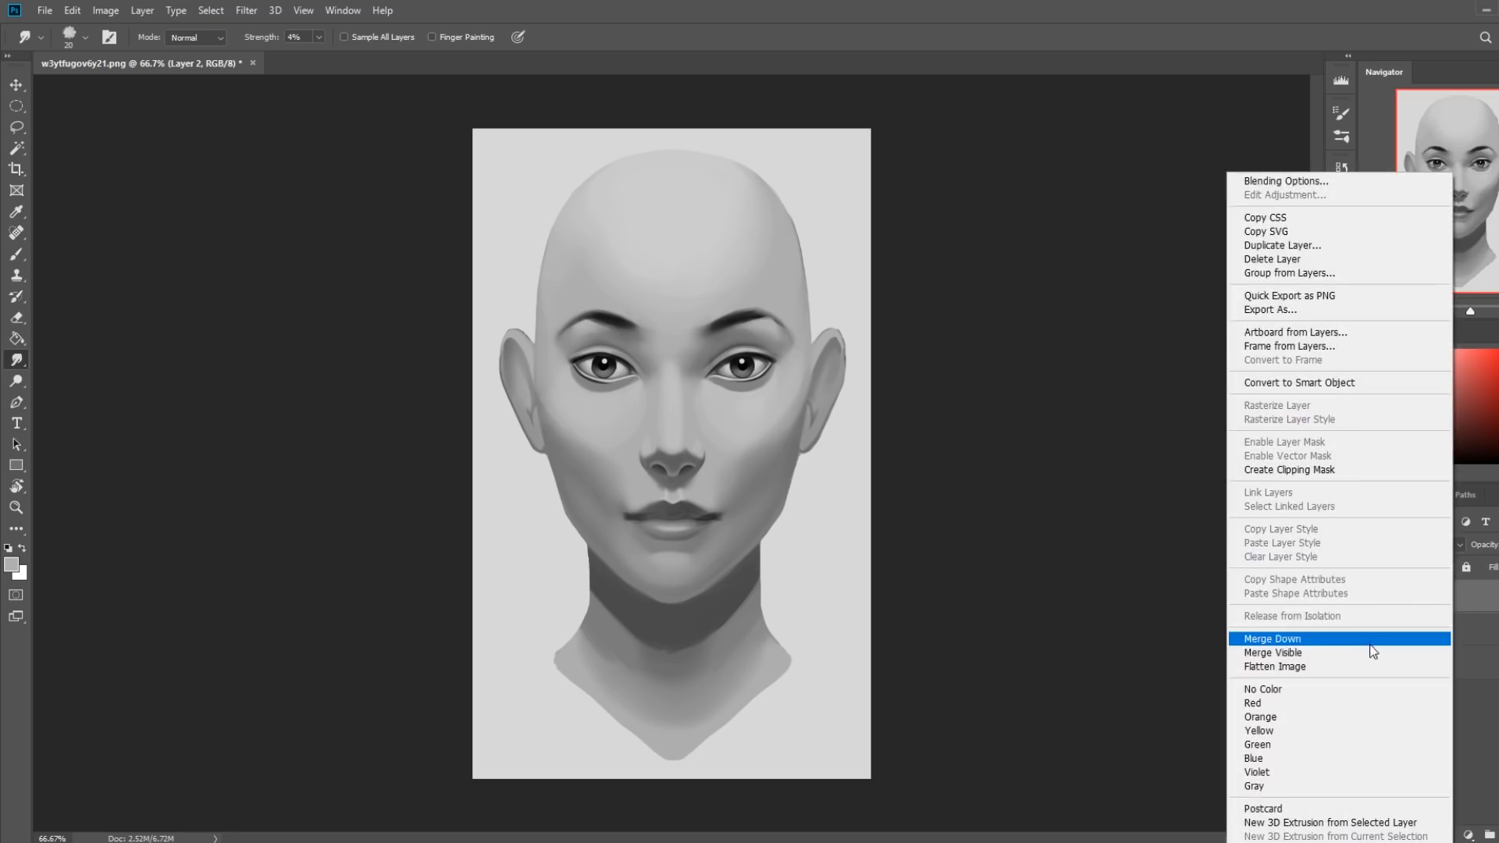
pyautogui.click(1280, 640)
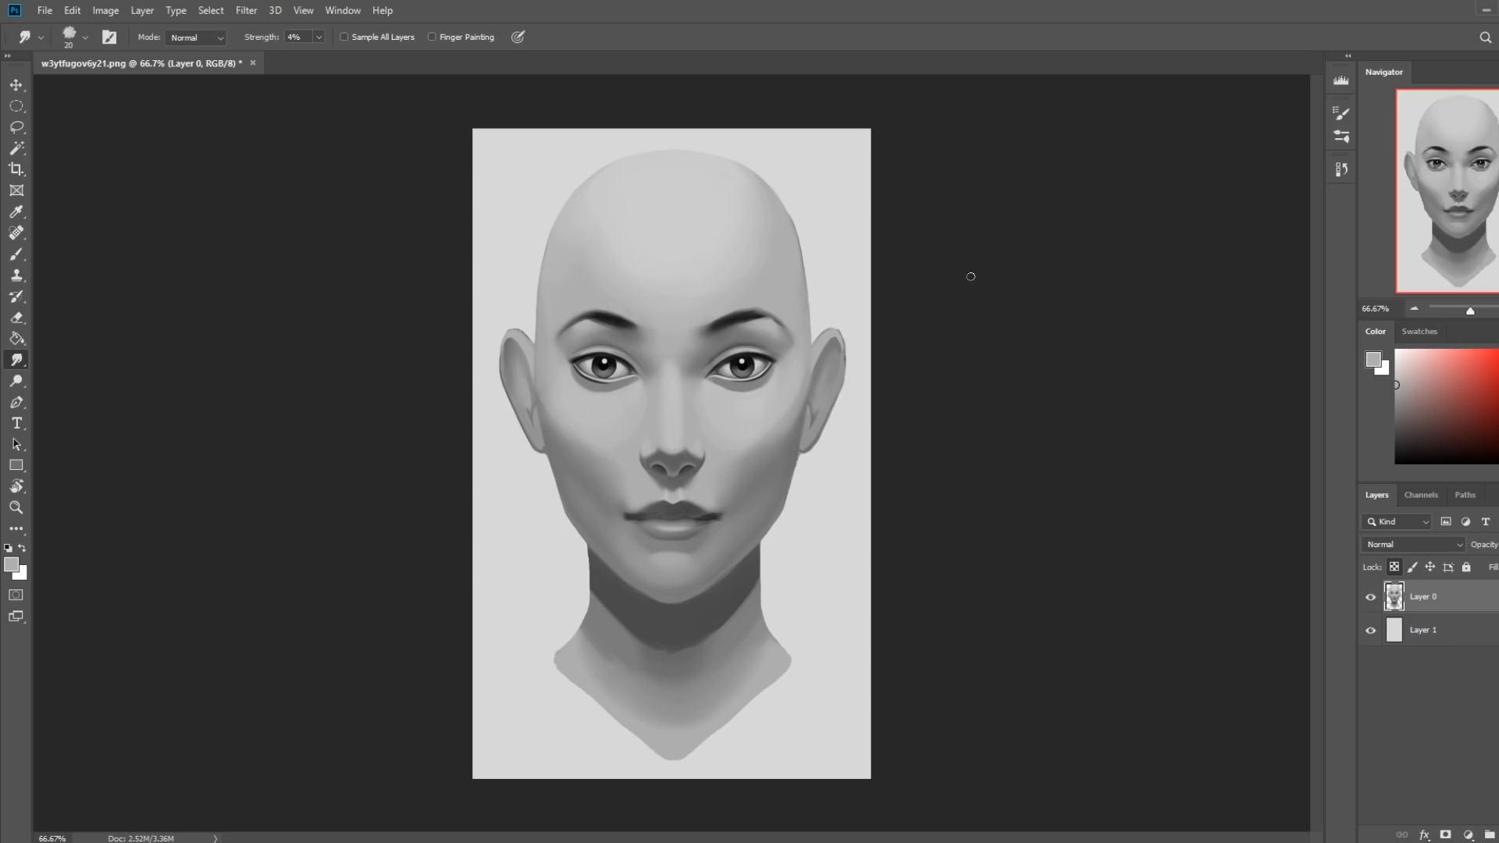
# Open the Liquify filter and nudge the outer corners of the eyes slightly inward with a 125 px warp brush.
pyautogui.press('b')
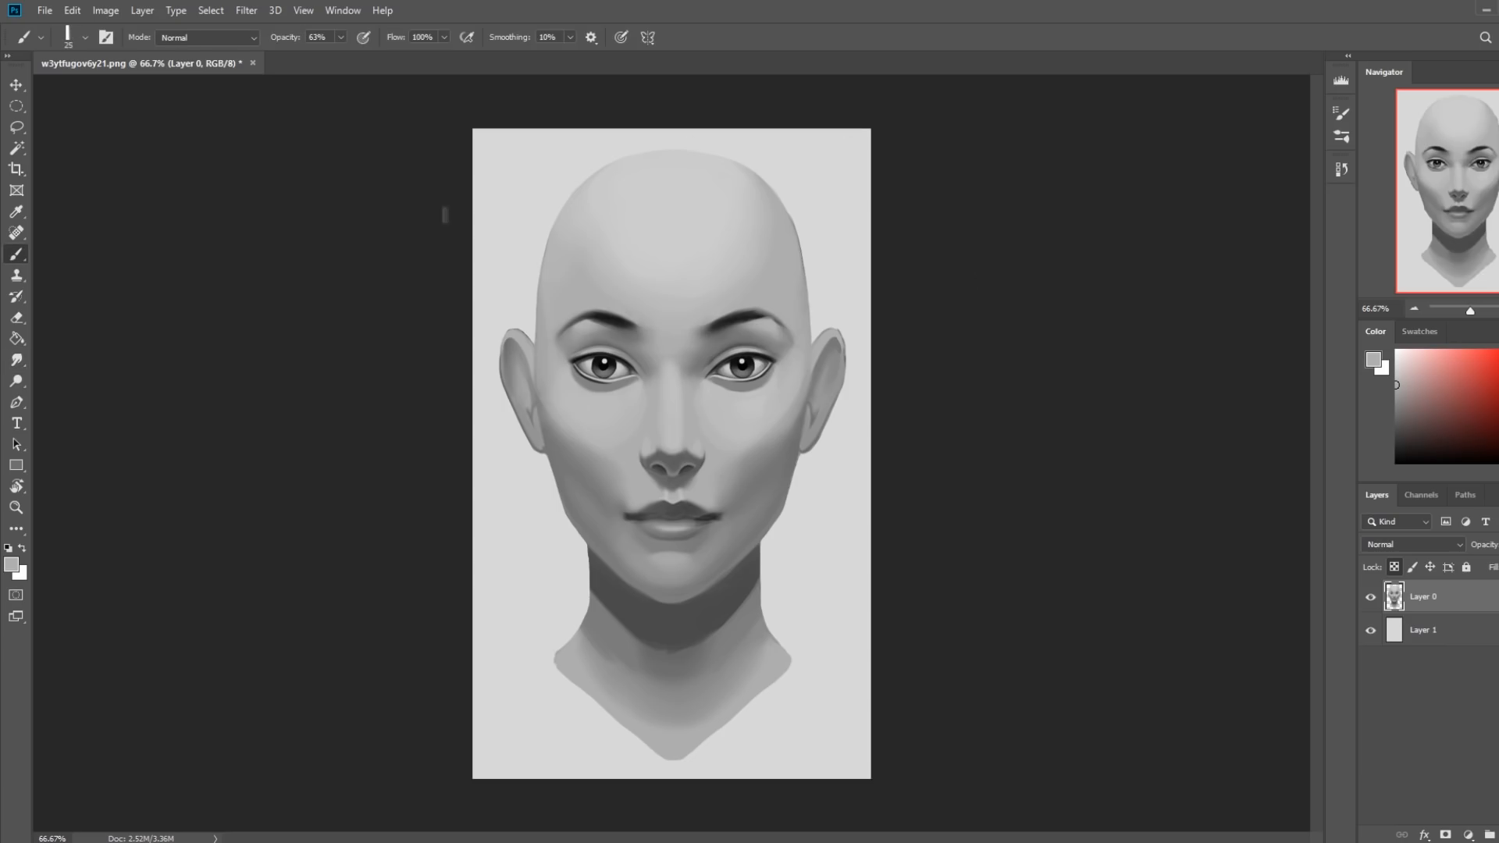
pyautogui.click(246, 10)
pyautogui.click(277, 143)
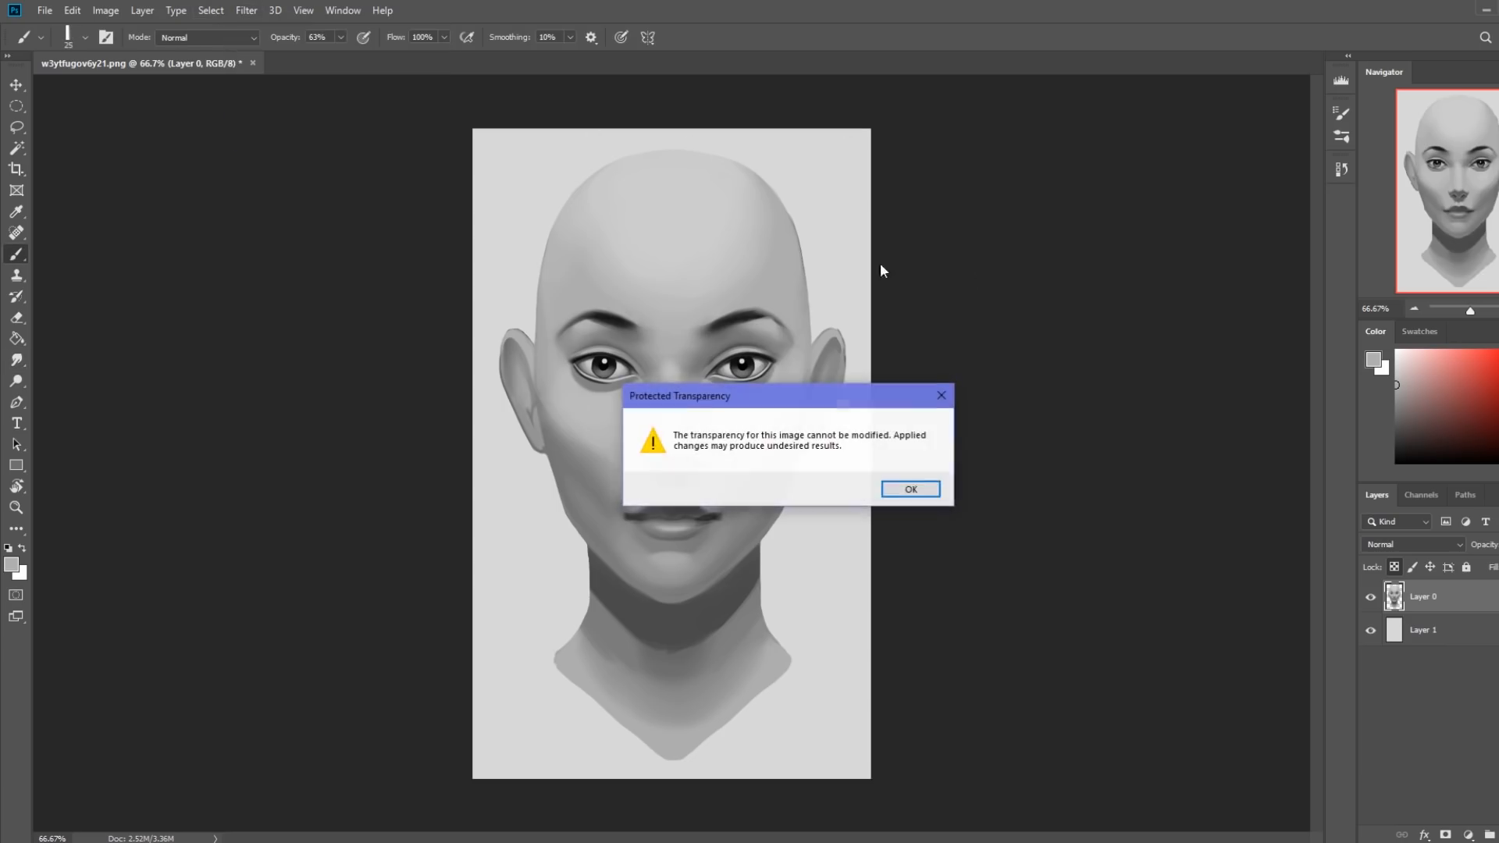
pyautogui.click(906, 490)
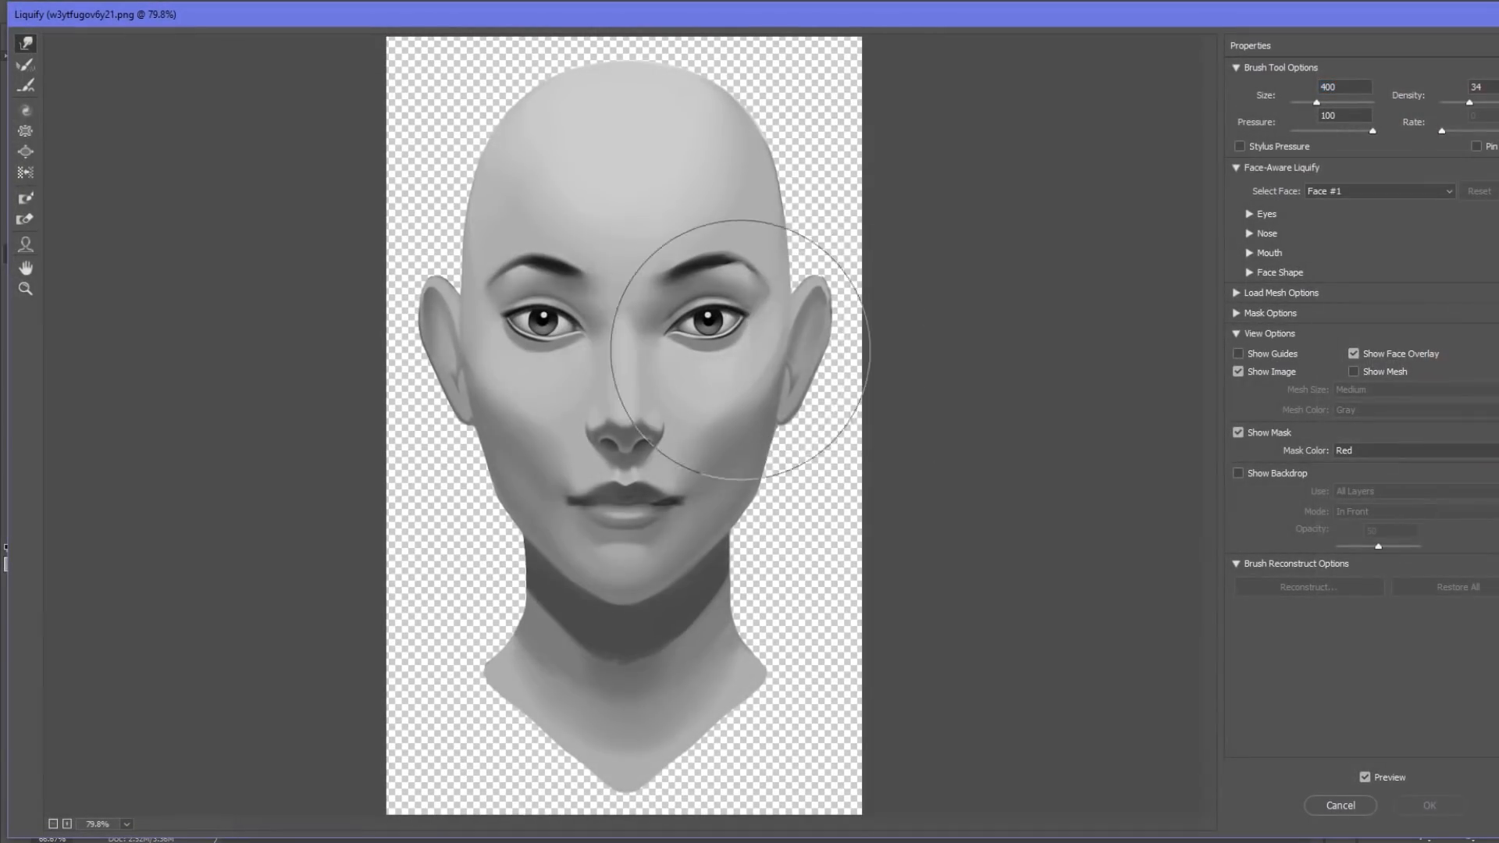
pyautogui.press('[')
pyautogui.press('[')
pyautogui.press('[')
pyautogui.press('[')
pyautogui.press('[')
pyautogui.press('[')
pyautogui.press('[')
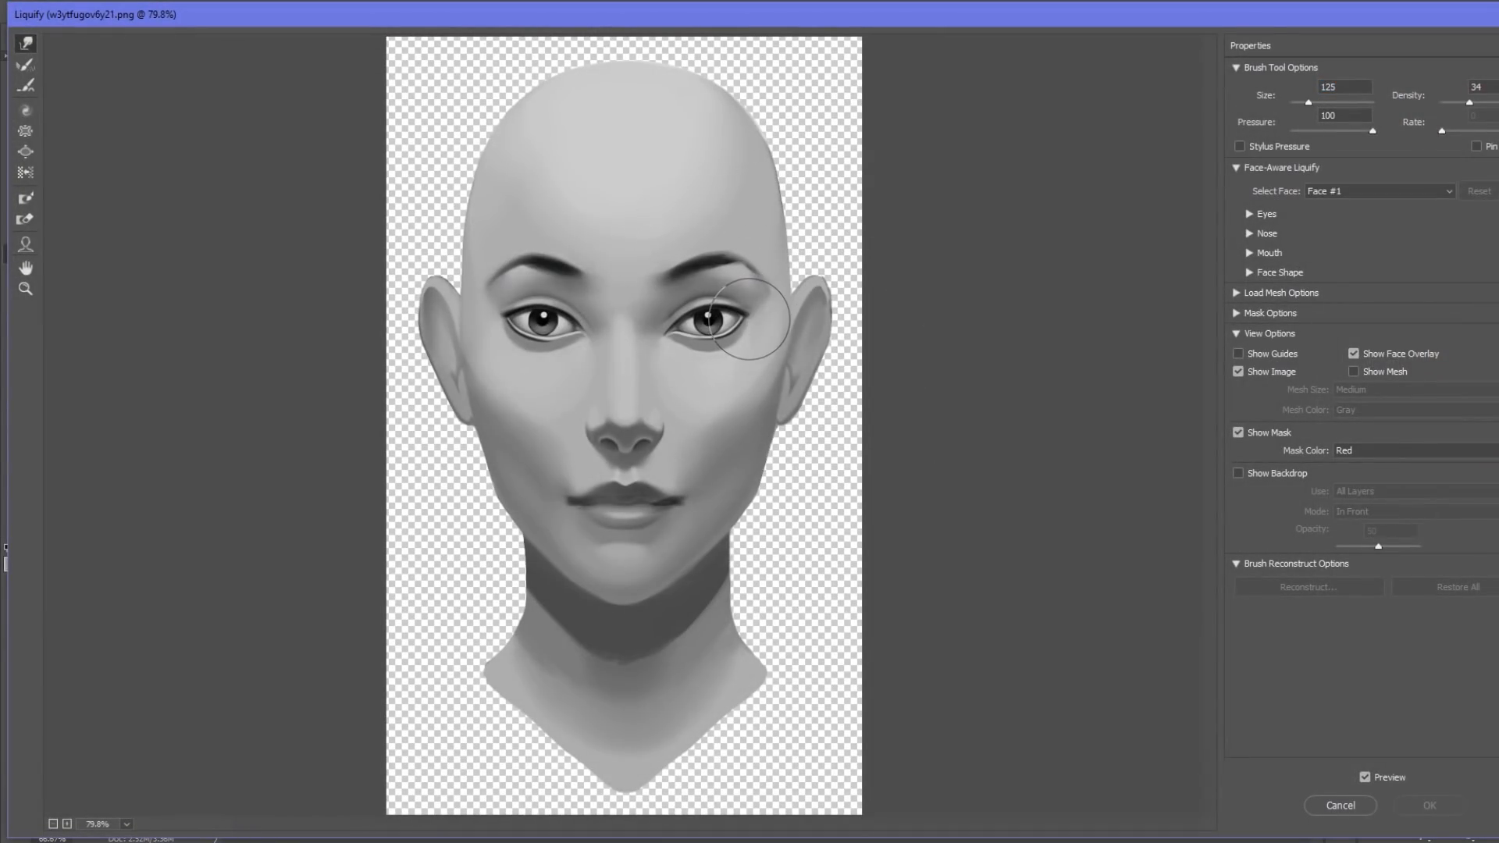
pyautogui.moveTo(754, 320); pyautogui.dragTo(750, 319)
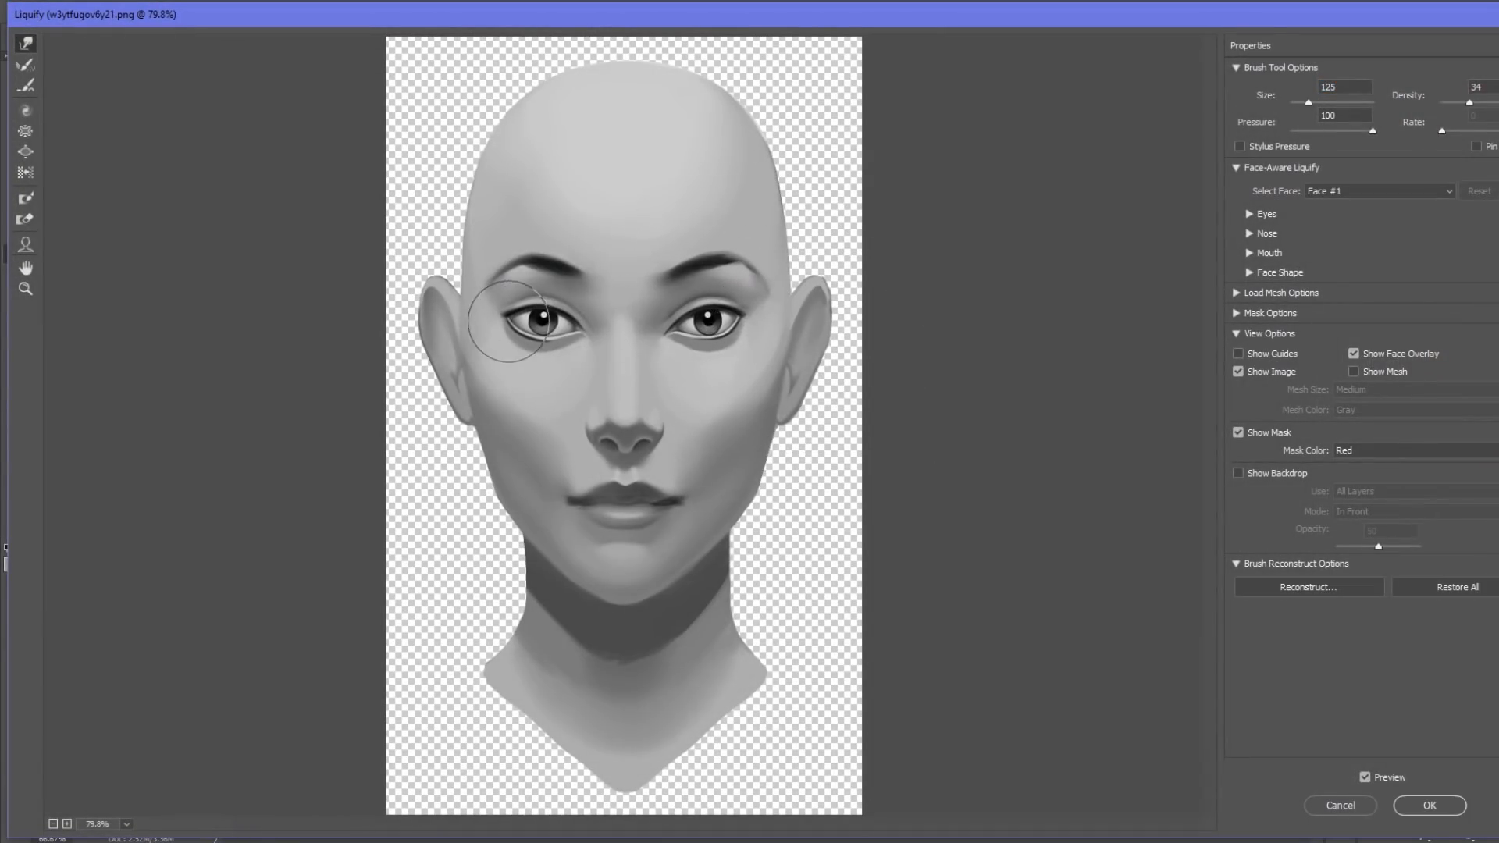
# Refine the shape of both eyes with warp brush sizes between 80 and 125 px, and apply the Liquify filter.
pyautogui.press('[')
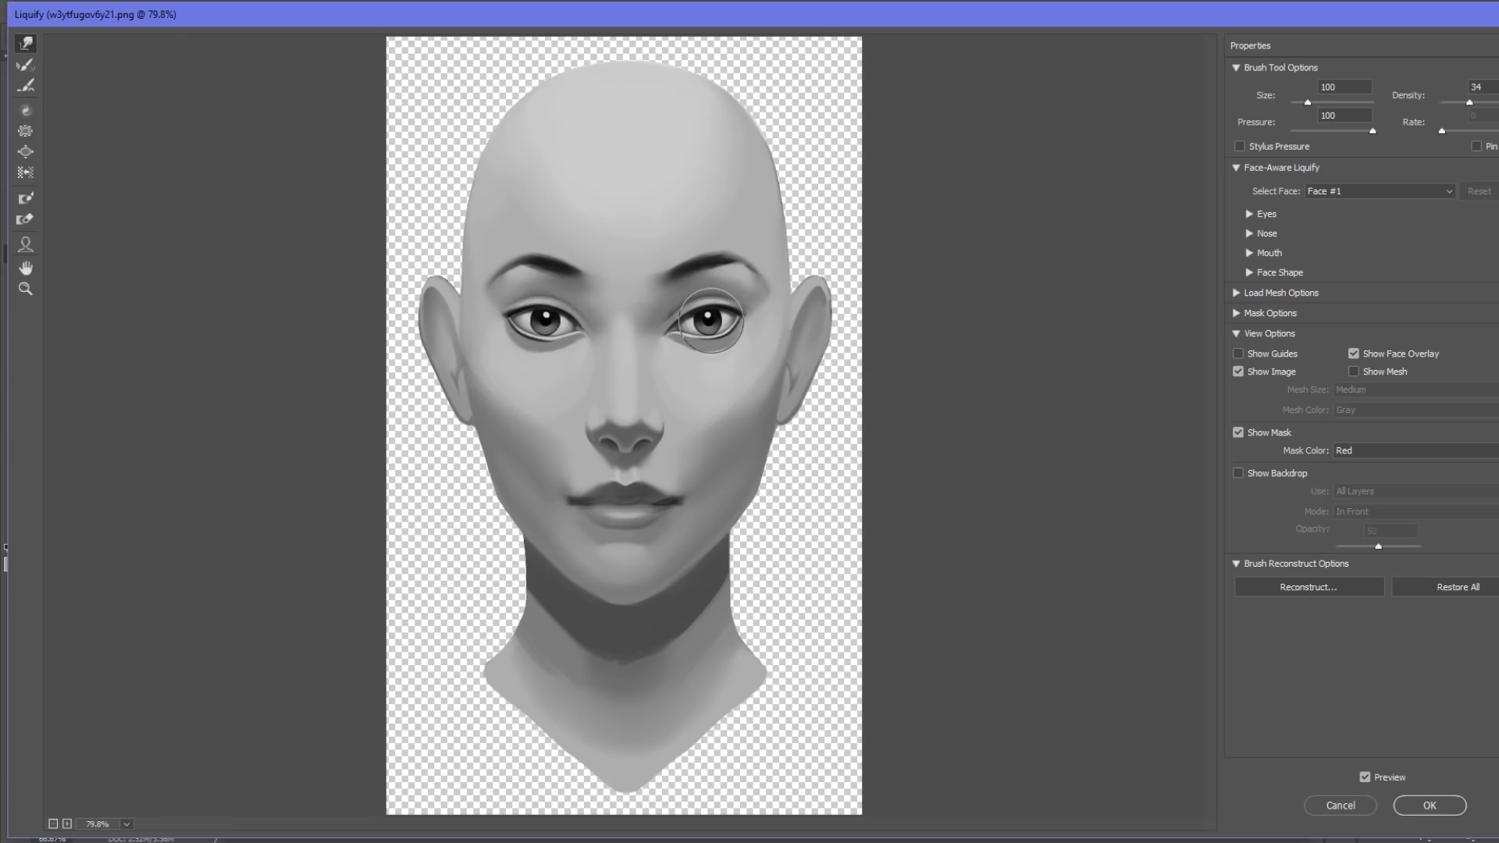
pyautogui.press('[')
pyautogui.press('[')
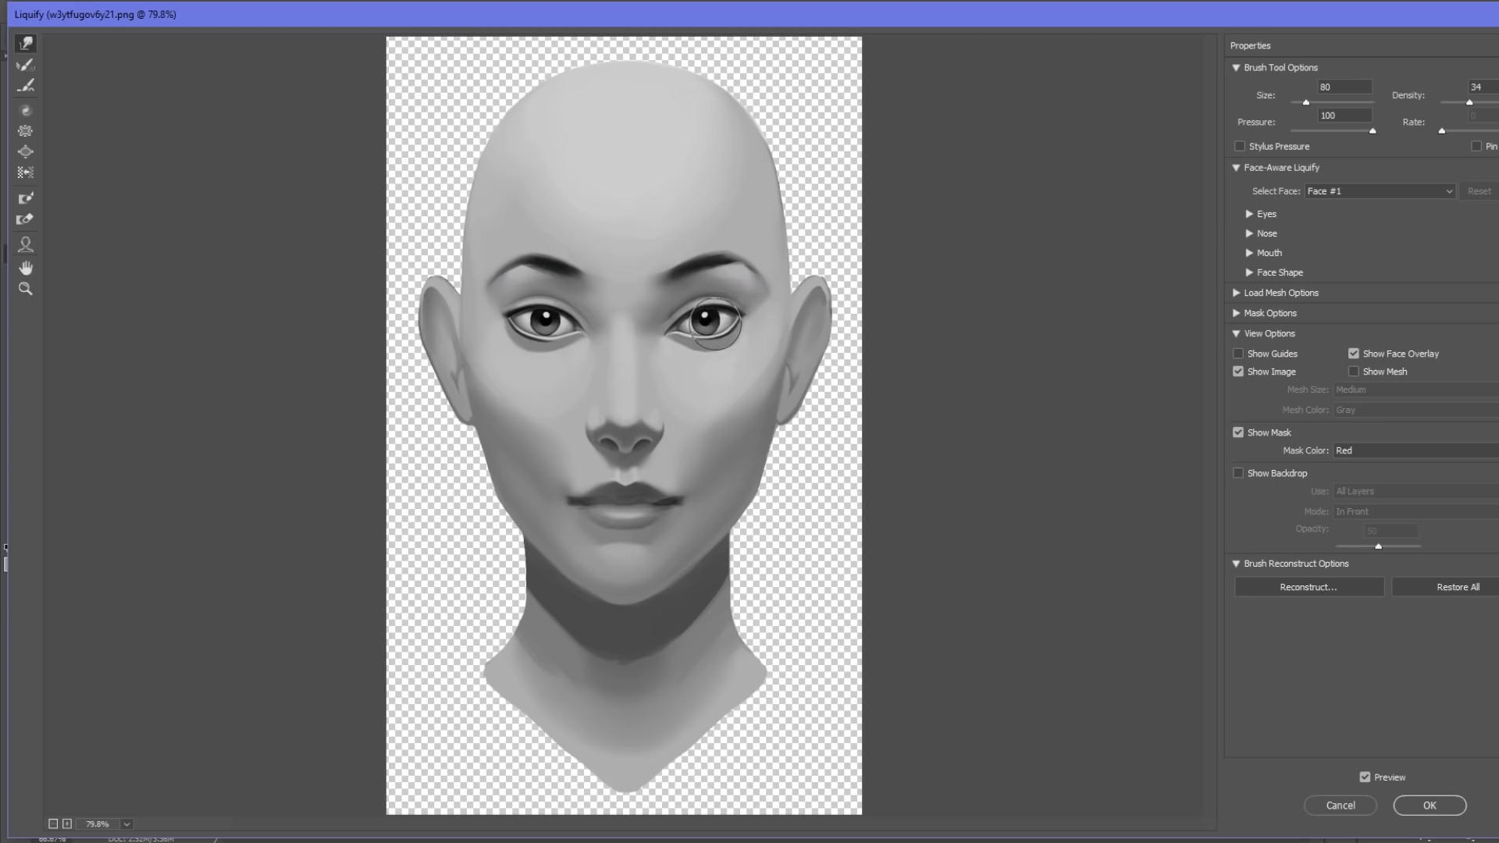
pyautogui.press(']')
pyautogui.press(']')
pyautogui.press(']')
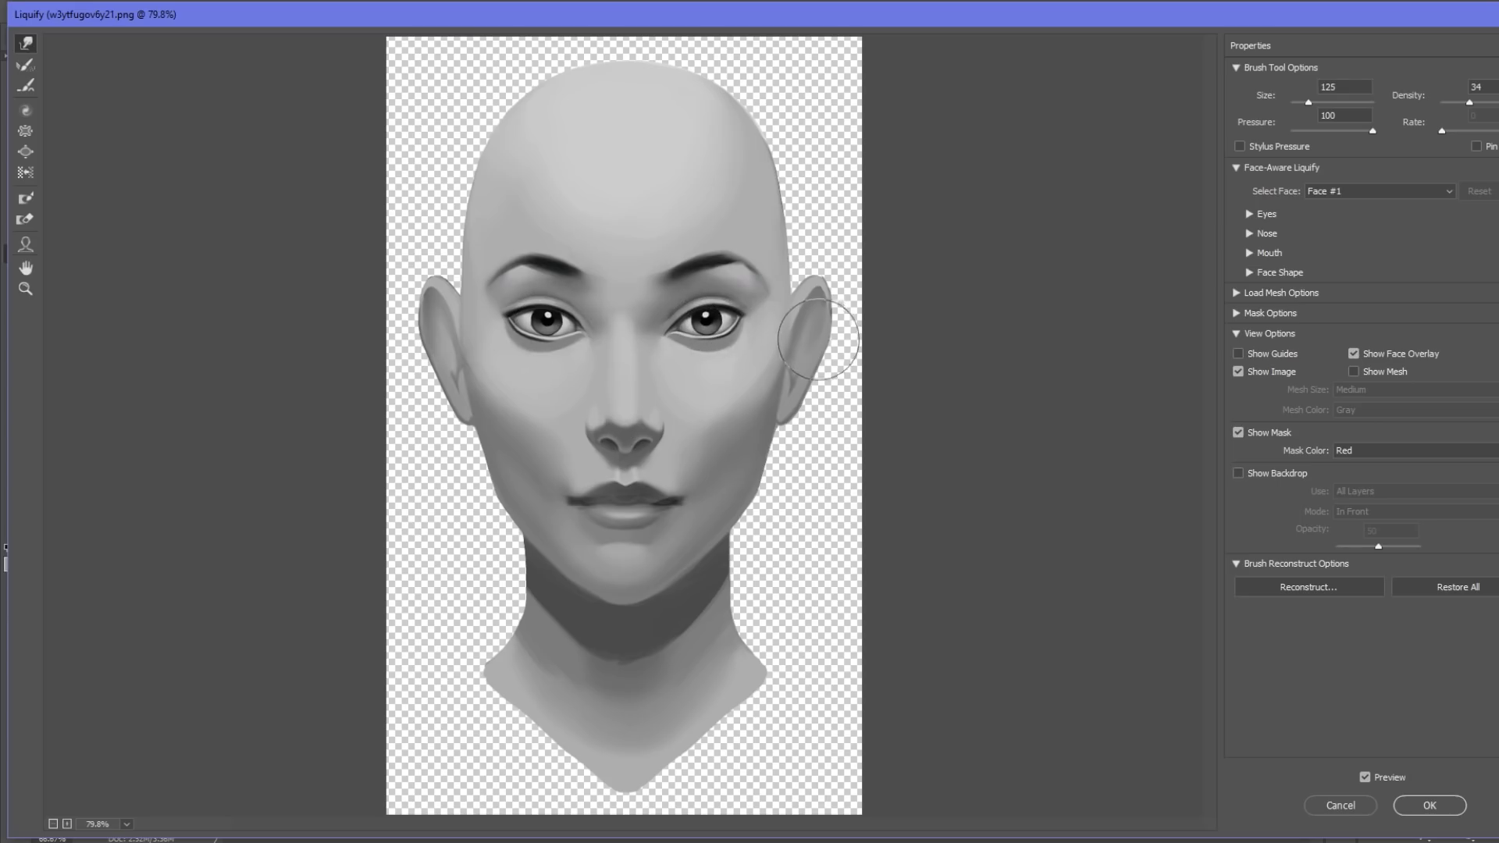
pyautogui.click(1441, 804)
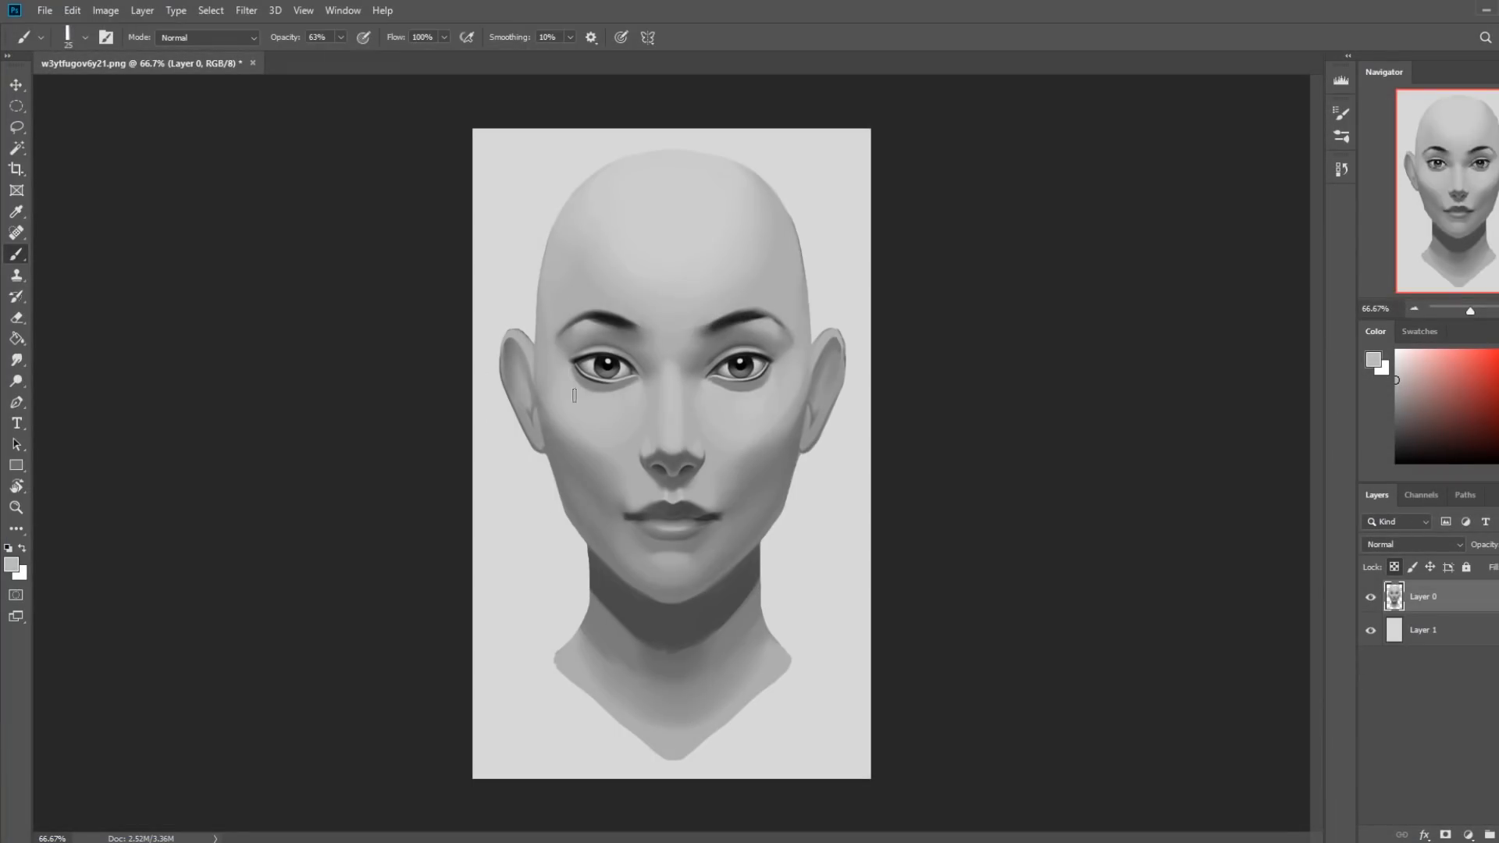
# Set the brush opacity to 76% and touch up the skin beneath and beside the outer eye corners with sampled light grays at 25 px.
pyautogui.click(341, 37)
pyautogui.moveTo(344, 56); pyautogui.dragTo(351, 56)
pyautogui.click(591, 391)
pyautogui.keyDown('alt'); pyautogui.click(780, 388); pyautogui.keyUp('alt')
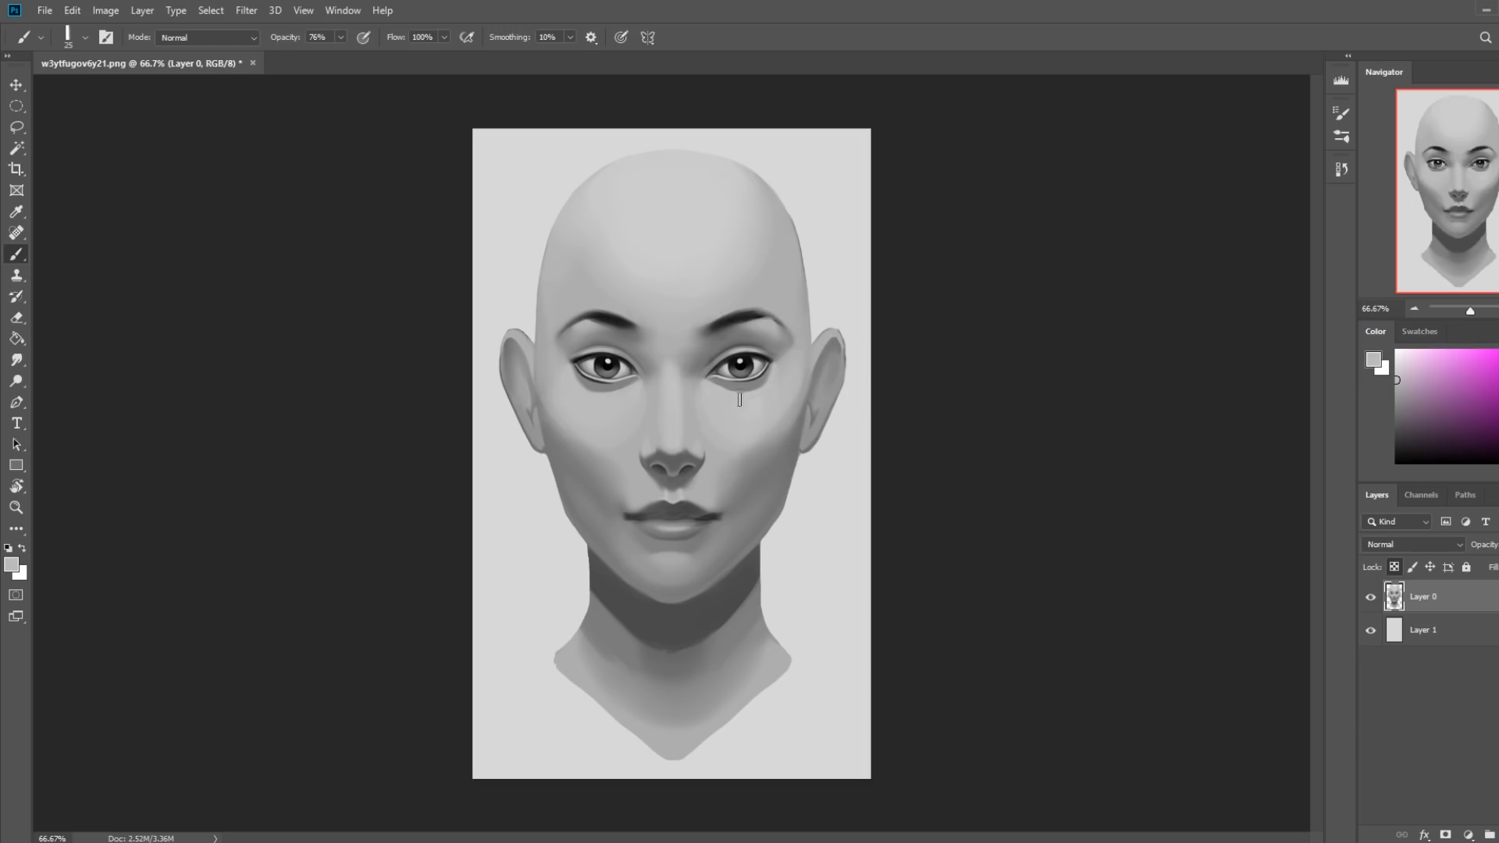
pyautogui.keyDown('alt'); pyautogui.click(570, 384); pyautogui.keyUp('alt')
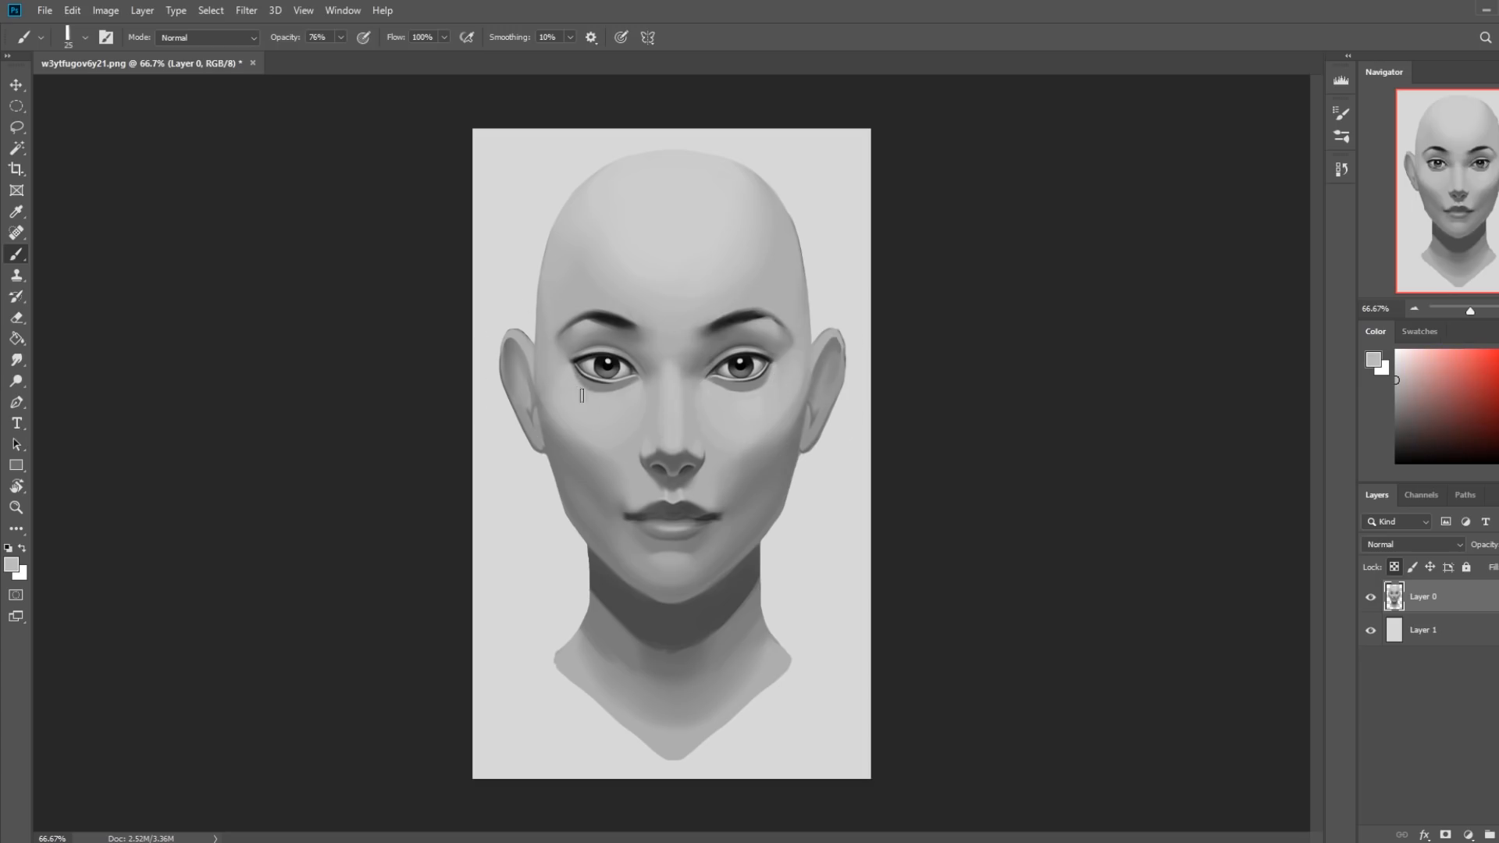
pyautogui.keyDown('alt'); pyautogui.click(557, 360); pyautogui.keyUp('alt')
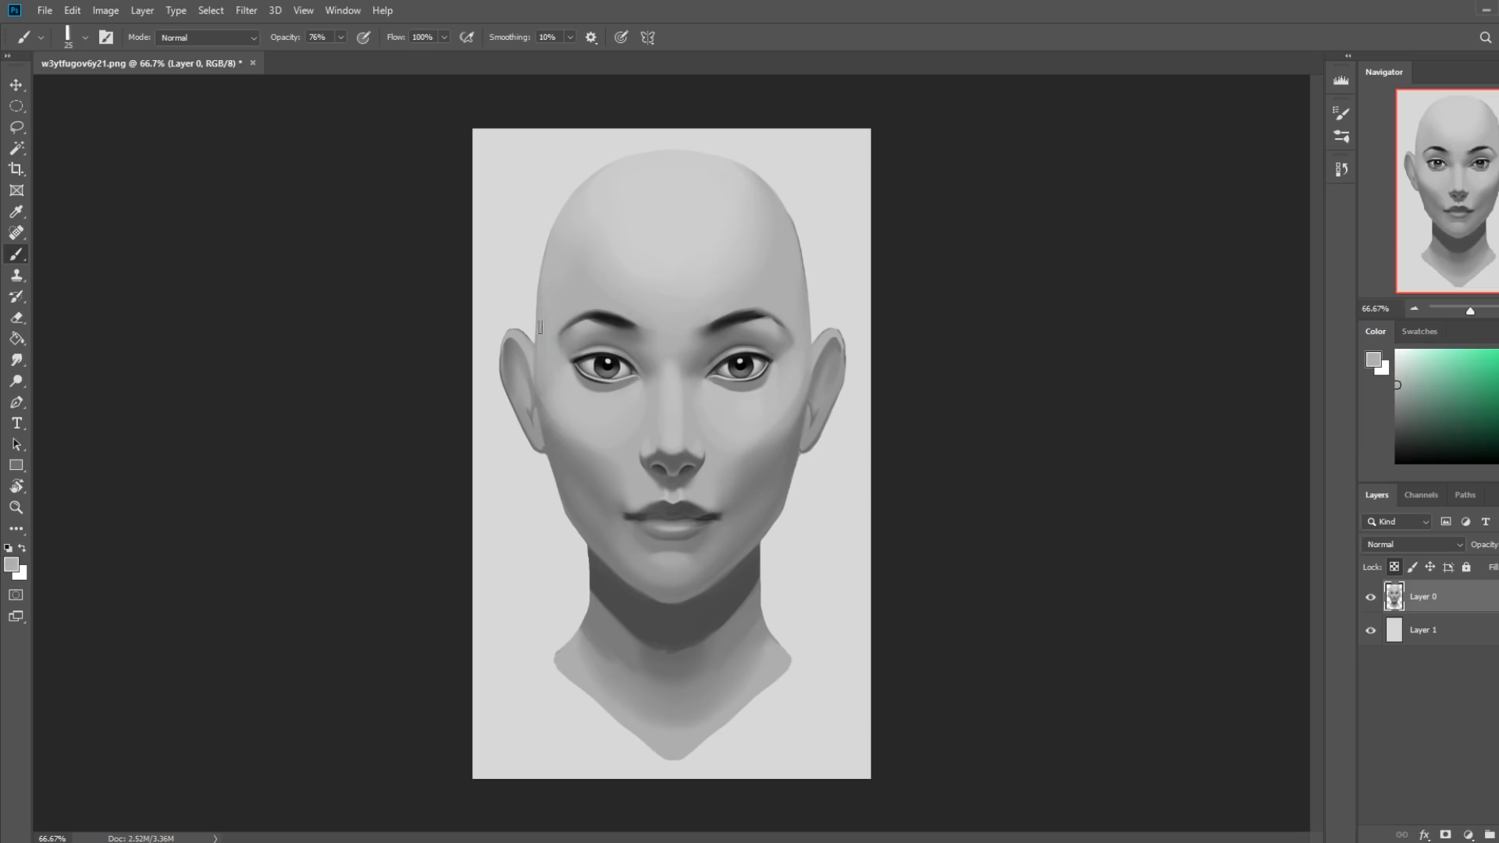
# Touch up the skin around the brows and outer eye corners, blending it with the Smudge tool at 4% strength.
pyautogui.keyDown('alt'); pyautogui.click(804, 333); pyautogui.keyUp('alt')
pyautogui.keyDown('alt'); pyautogui.click(700, 306); pyautogui.keyUp('alt')
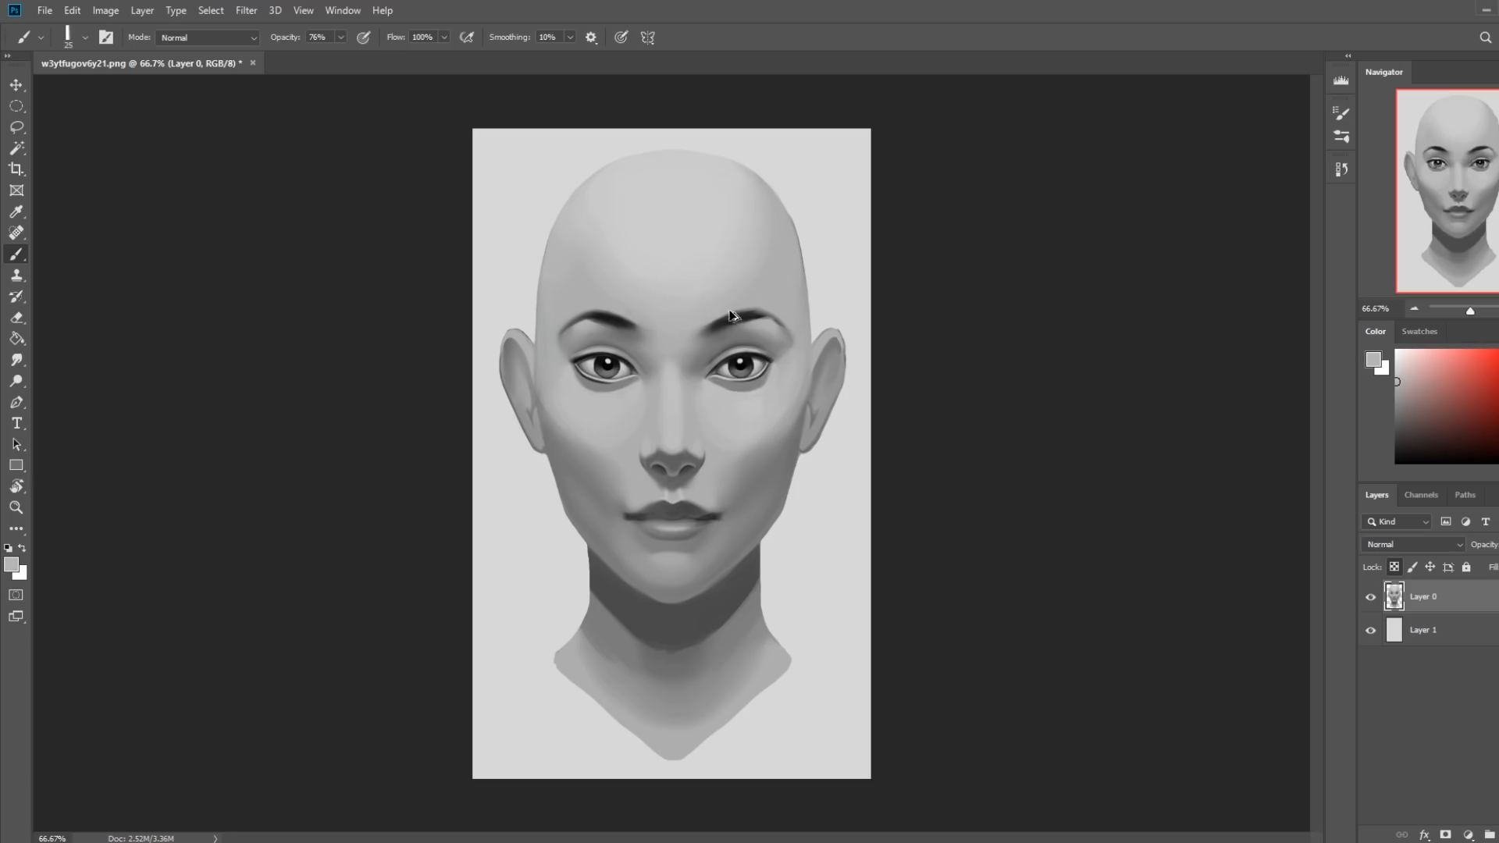
pyautogui.press(']')
pyautogui.press(']')
pyautogui.press(']')
pyautogui.press(']')
pyautogui.press(']')
pyautogui.click(16, 359)
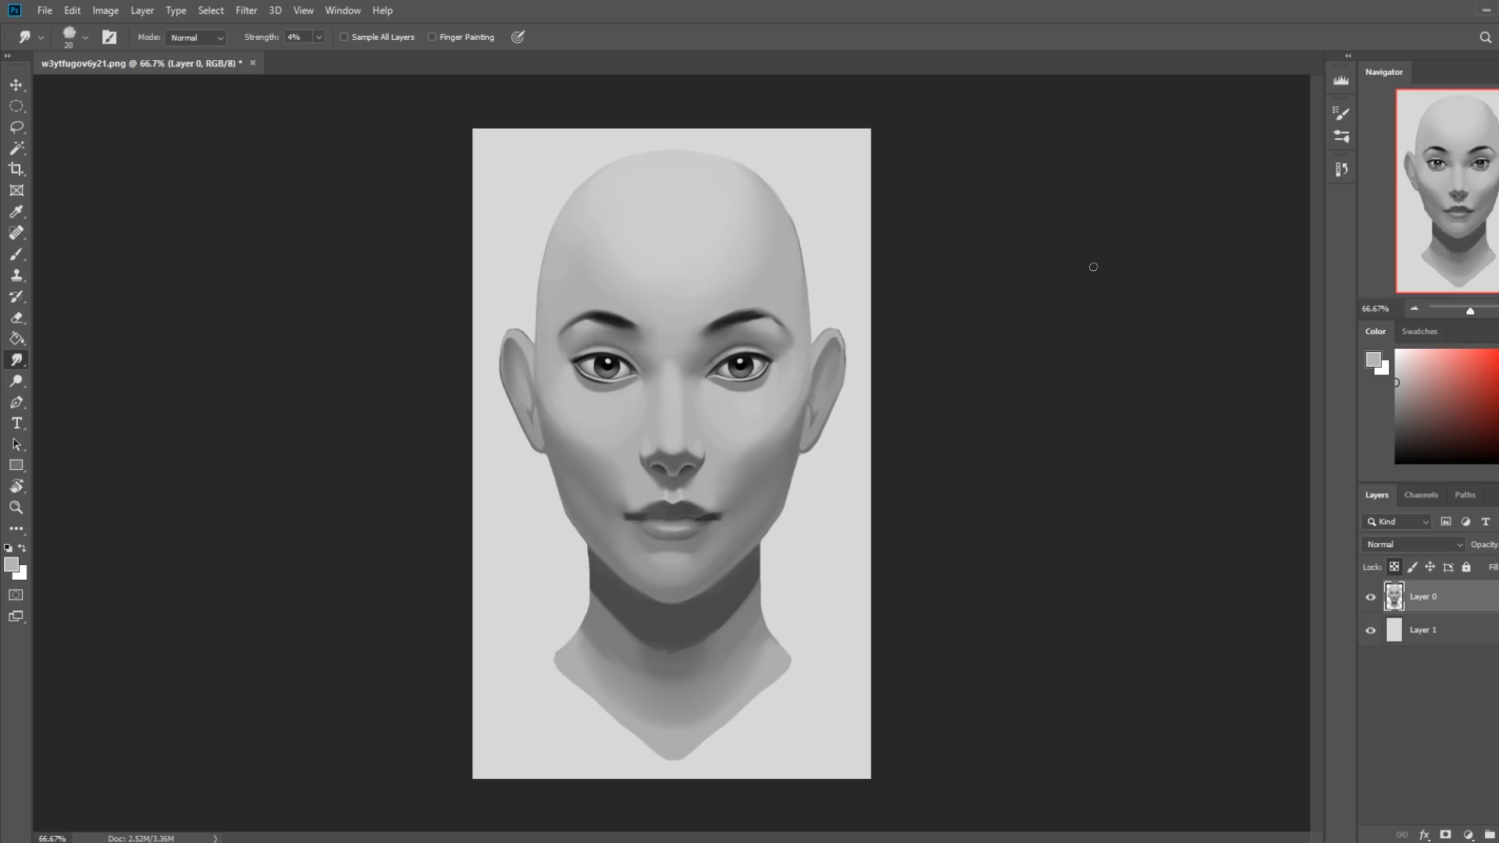
pyautogui.press('b')
pyautogui.press('z')
pyautogui.moveTo(495, 267); pyautogui.dragTo(874, 445)
pyautogui.click(16, 361)
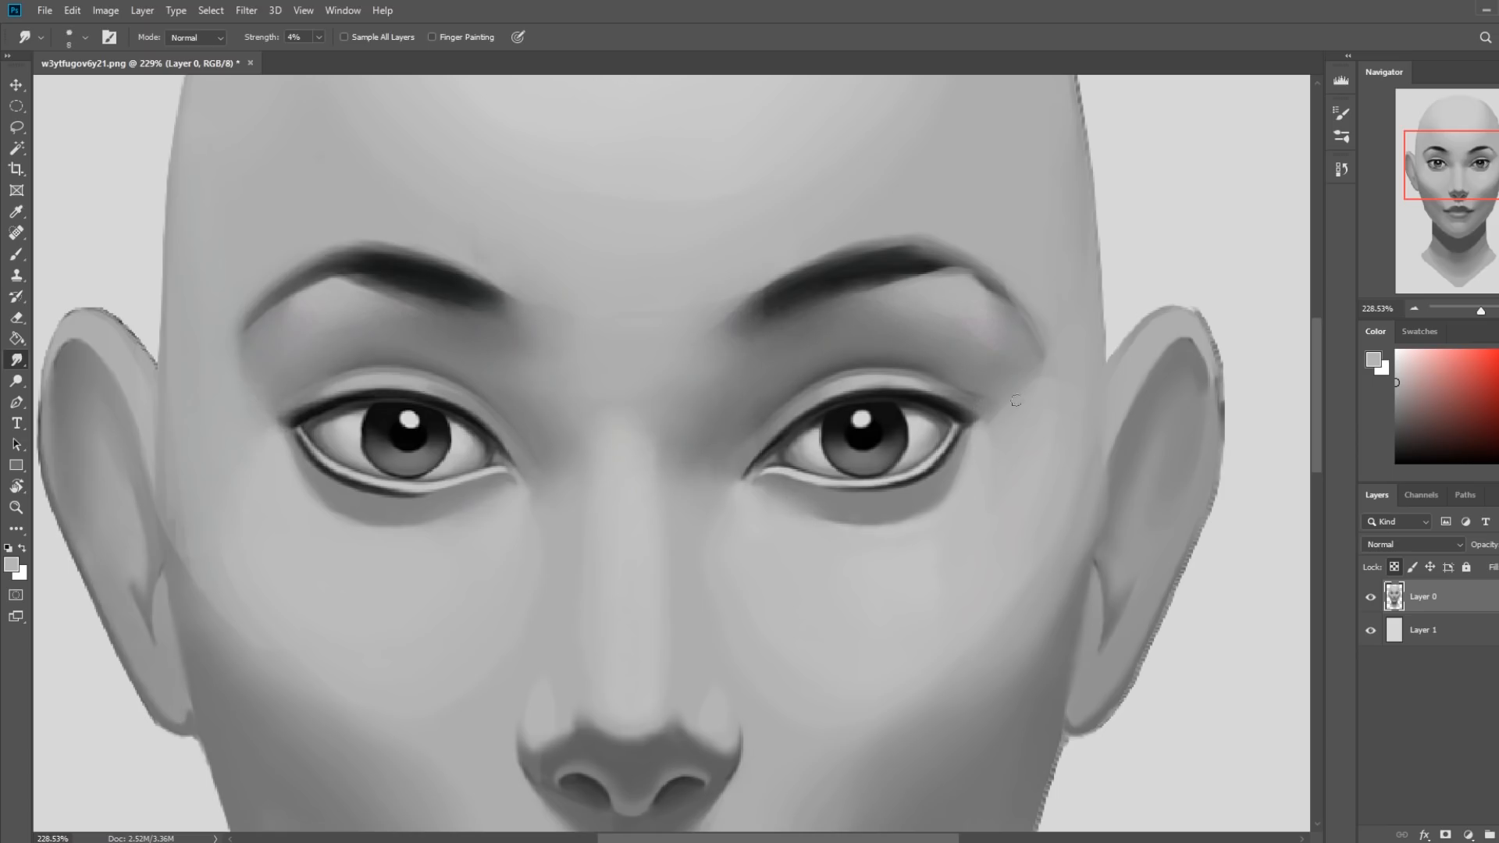
# Set a soft brush to Lighten mode at 85% opacity and paint gray over the dark lower-lid line of the image's right eye.
pyautogui.press('b')
pyautogui.rightClick(864, 350)
pyautogui.click(1136, 691)
pyautogui.press('Return')
pyautogui.click(341, 37)
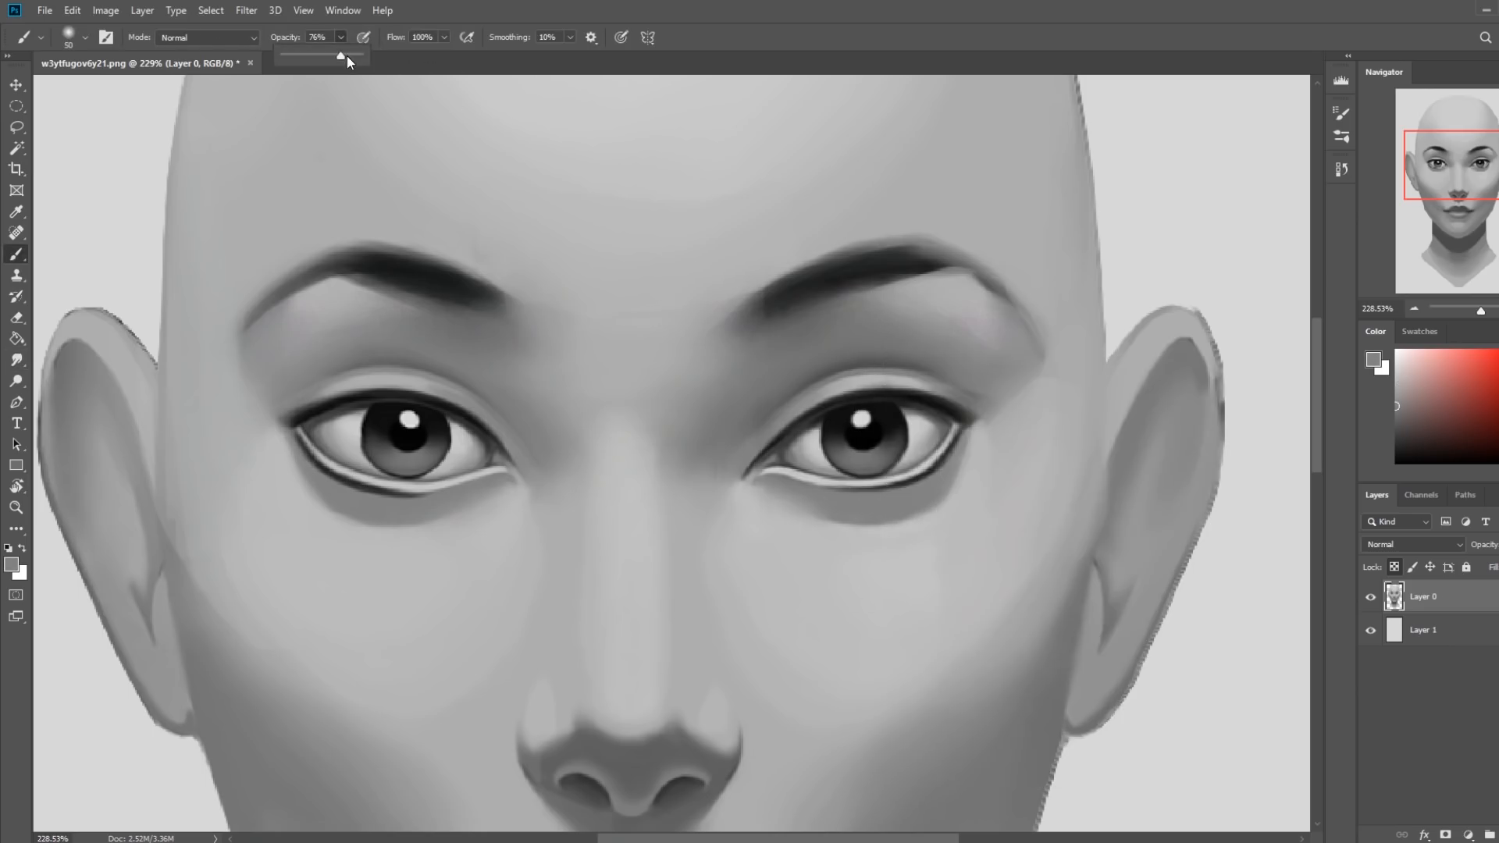
pyautogui.moveTo(341, 56); pyautogui.dragTo(348, 56)
pyautogui.click(207, 37)
pyautogui.click(200, 154)
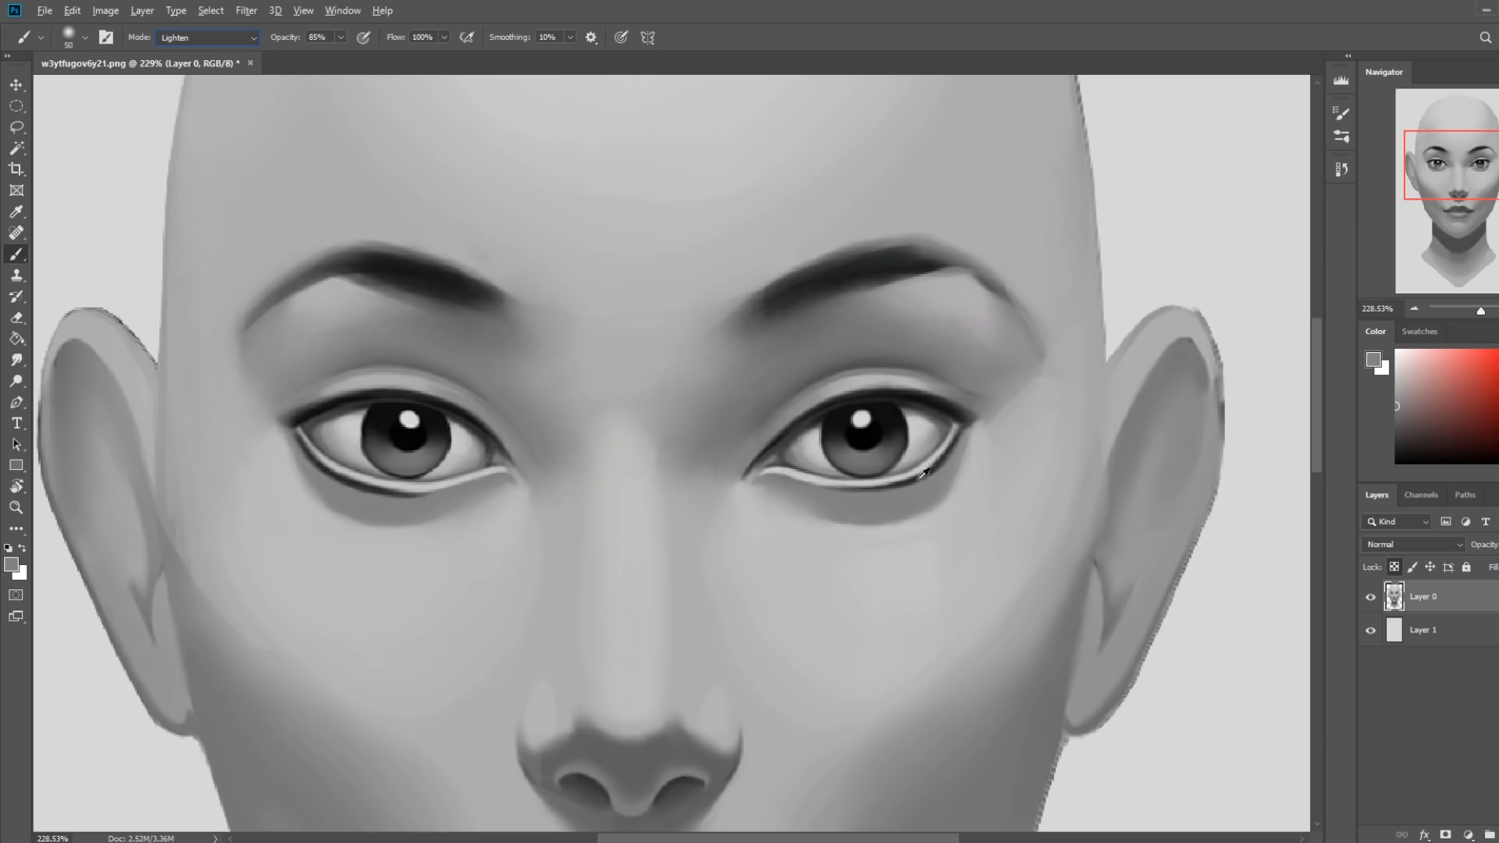
pyautogui.press('[')
pyautogui.press('[')
pyautogui.press('[')
pyautogui.press('[')
pyautogui.press('[')
pyautogui.moveTo(852, 499)
pyautogui.mouseDown()
pyautogui.moveTo(910, 496)
pyautogui.moveTo(867, 498)
pyautogui.moveTo(947, 472)
pyautogui.moveTo(839, 496)
pyautogui.moveTo(970, 443)
pyautogui.moveTo(927, 488)
pyautogui.mouseUp()
# Paint out the dark line along the lower lid of the image's left eye with a smaller brush.
pyautogui.press('[')
pyautogui.moveTo(447, 498)
pyautogui.mouseDown()
pyautogui.moveTo(324, 469)
pyautogui.moveTo(393, 500)
pyautogui.mouseUp()
pyautogui.press('[')
pyautogui.press('[')
pyautogui.moveTo(315, 456); pyautogui.dragTo(323, 464)
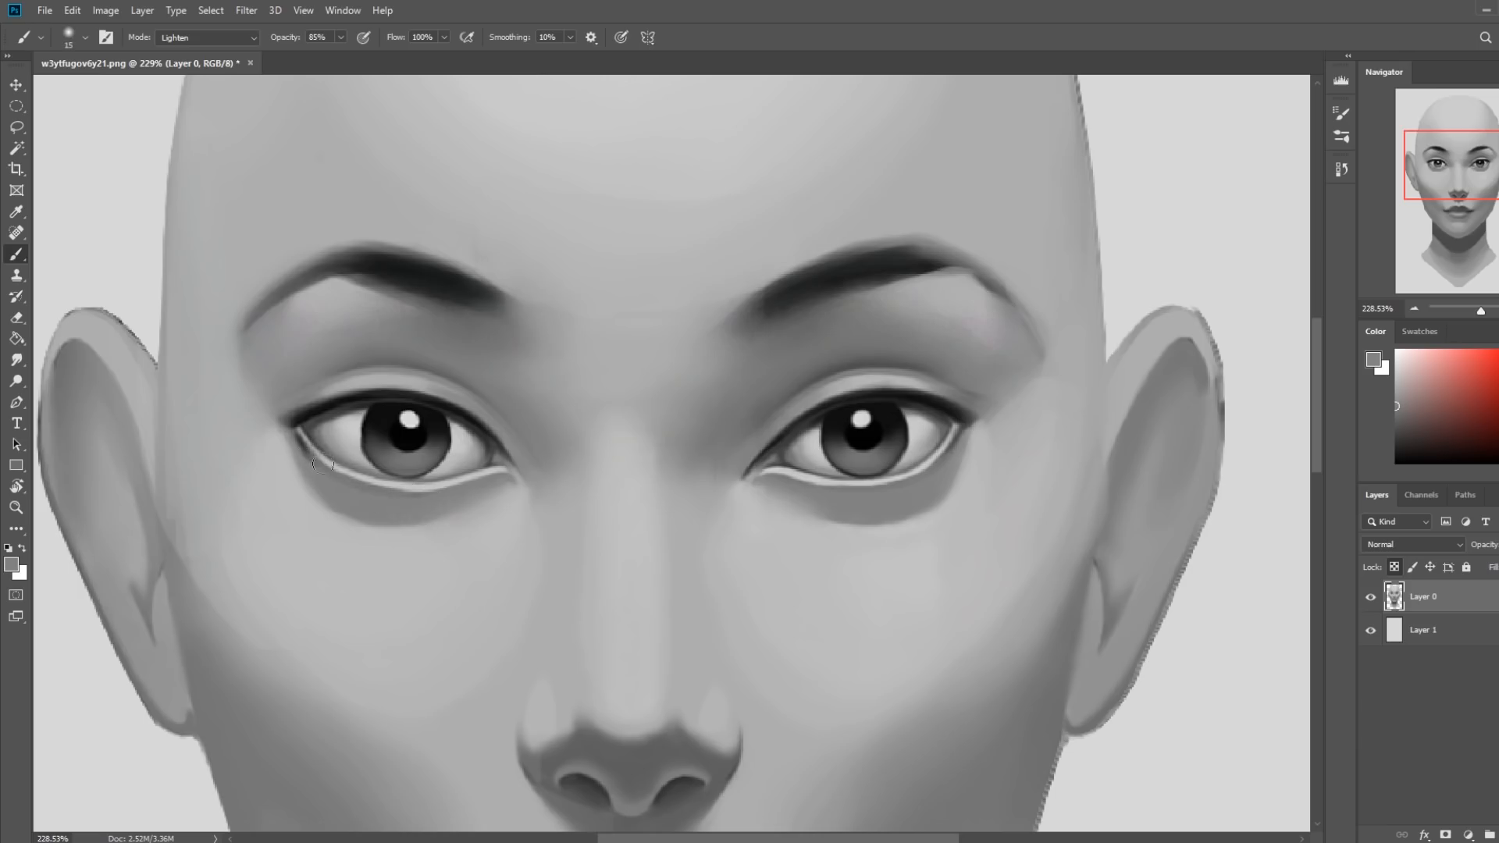
pyautogui.hotkey('ctrl', '0')
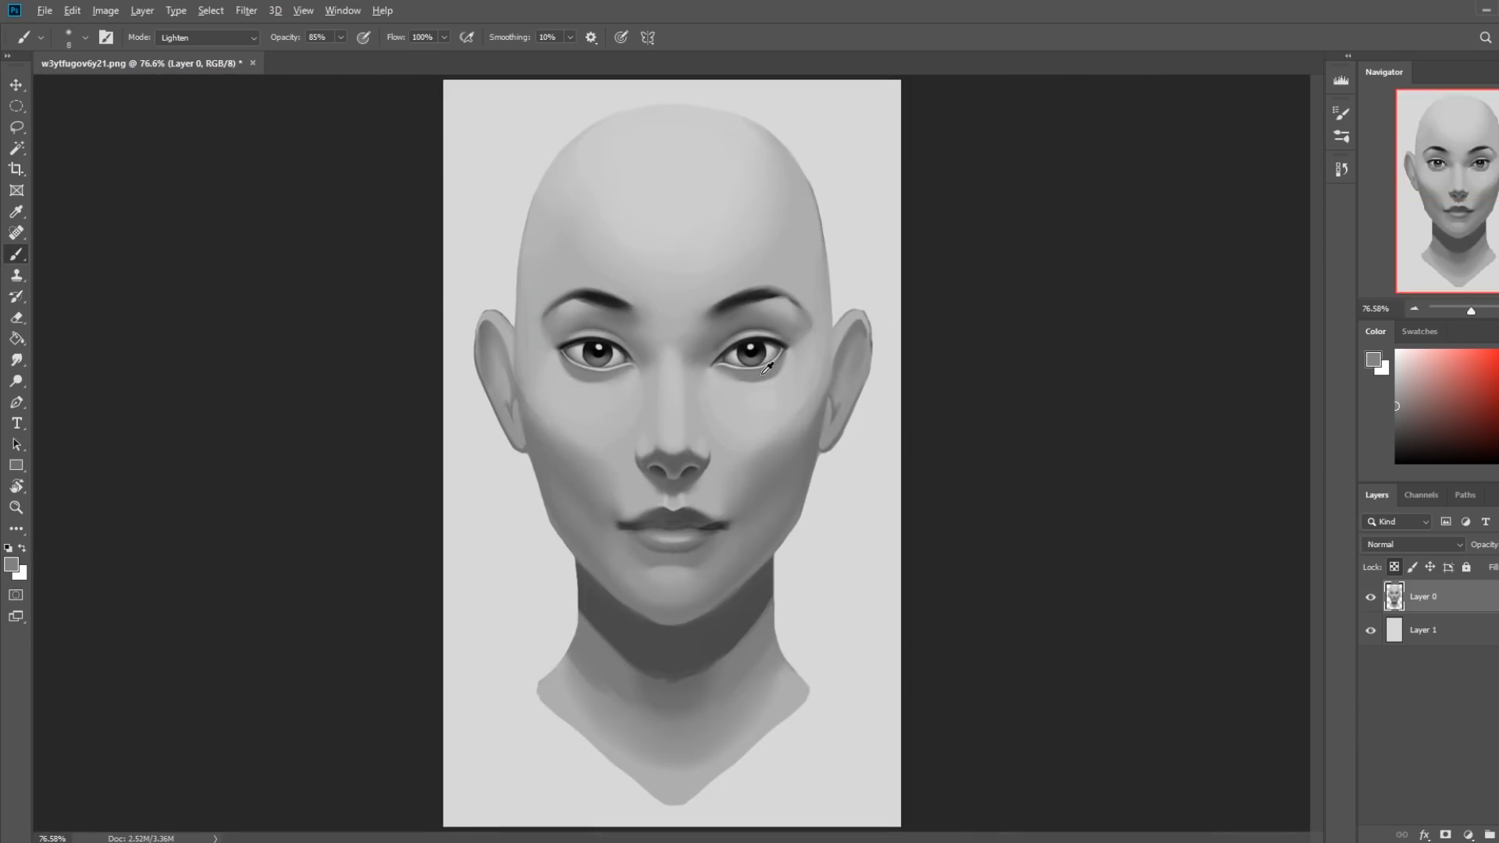
# Set the brush mode to Darken and shade the outer corner of the image's right eye with sampled dark grays.
pyautogui.press(']')
pyautogui.press(']')
pyautogui.press(']')
pyautogui.press(']')
pyautogui.press(']')
pyautogui.press(']')
pyautogui.press(']')
pyautogui.press(']')
pyautogui.press(']')
pyautogui.click(250, 37)
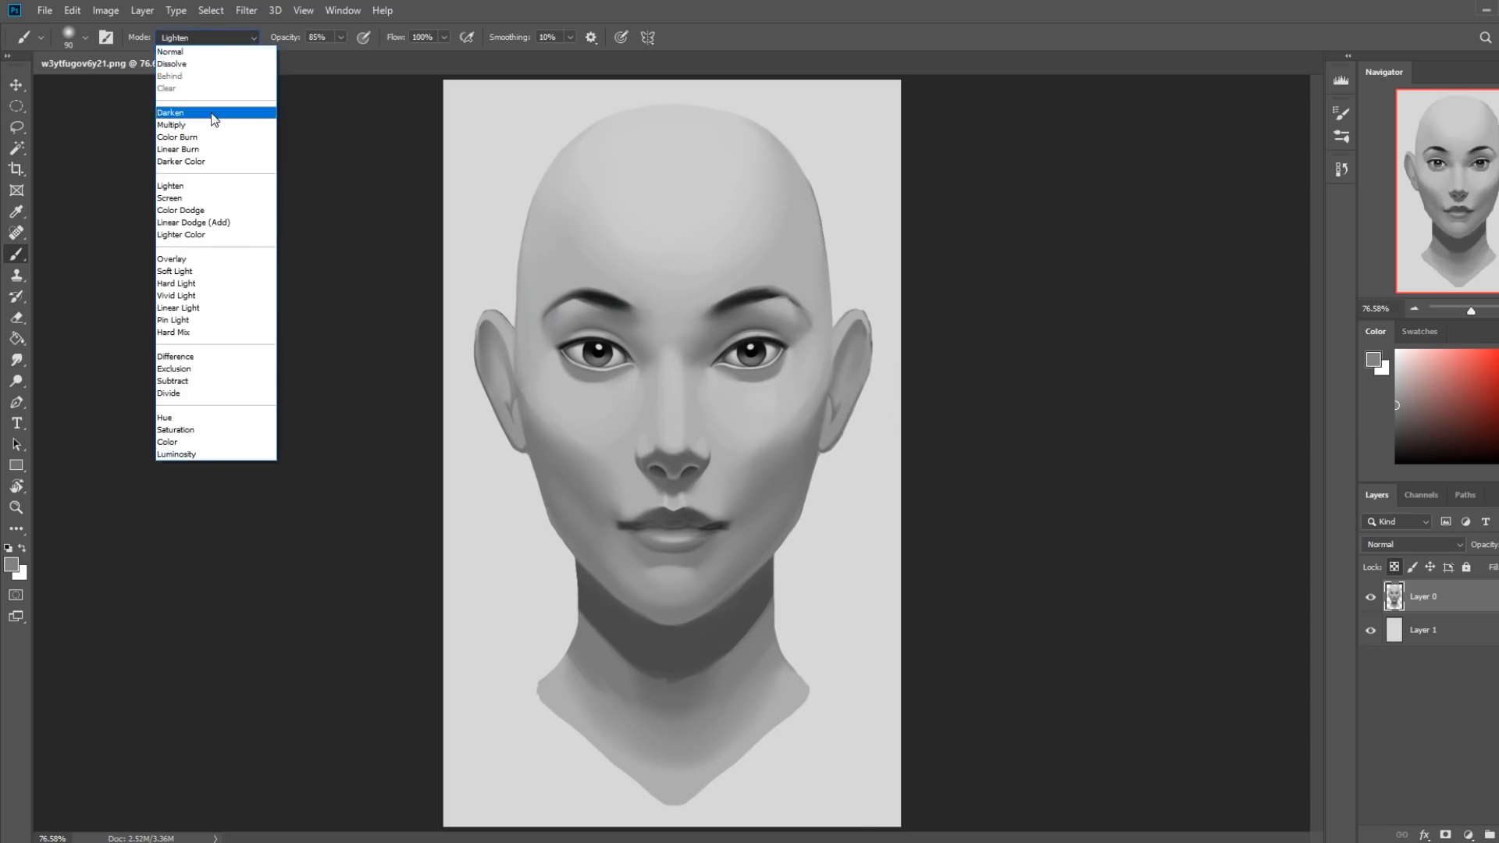
pyautogui.click(187, 82)
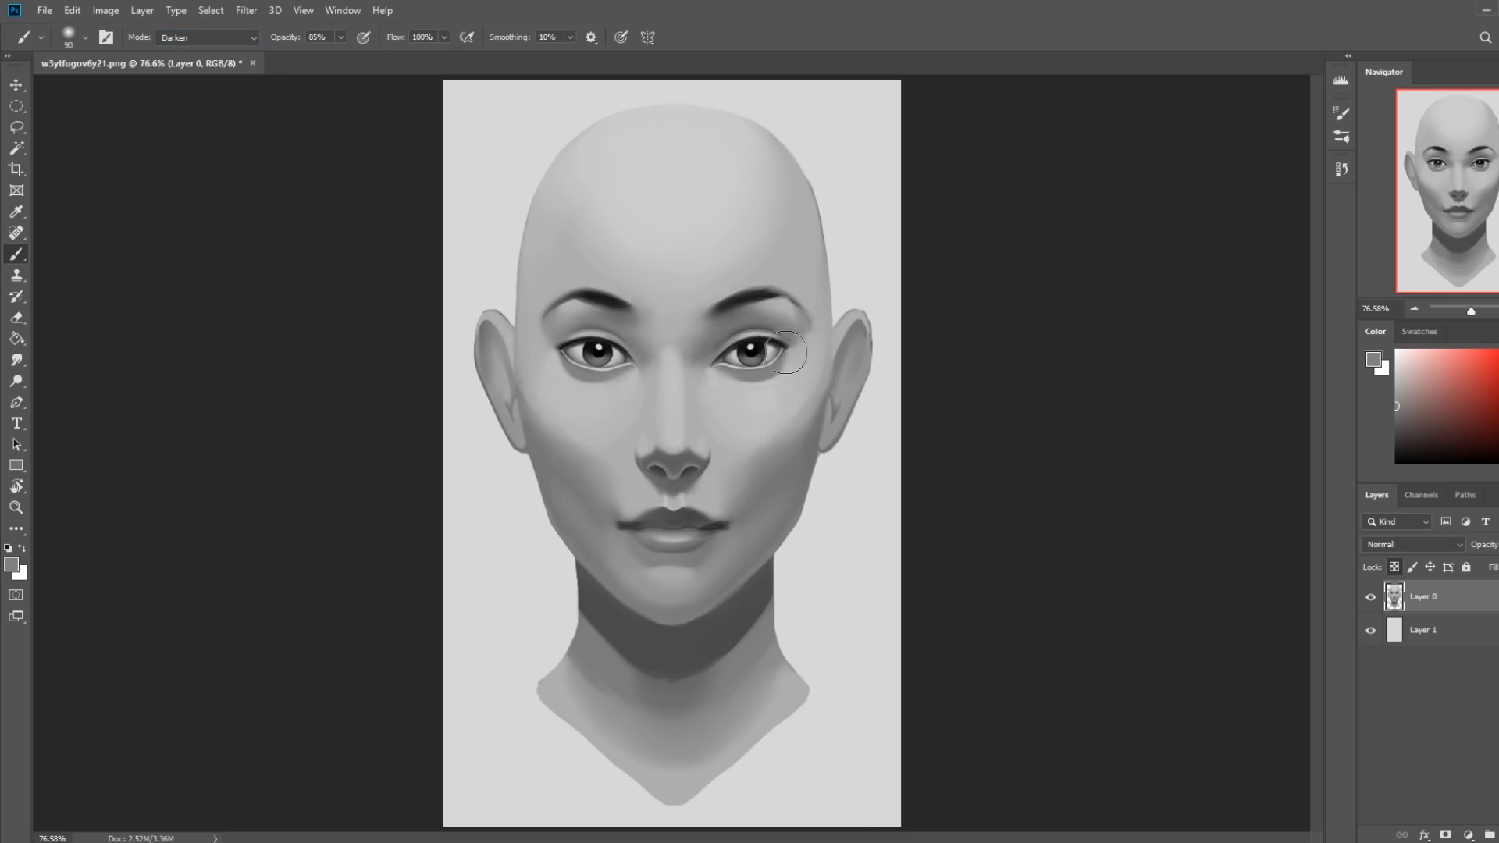
pyautogui.press('[')
pyautogui.press('[')
pyautogui.press('[')
pyautogui.press('[')
pyautogui.hotkey('ctrl', '+')
pyautogui.hotkey('ctrl', '+')
pyautogui.hotkey('ctrl', '+')
pyautogui.moveTo(950, 241); pyautogui.dragTo(868, 441)
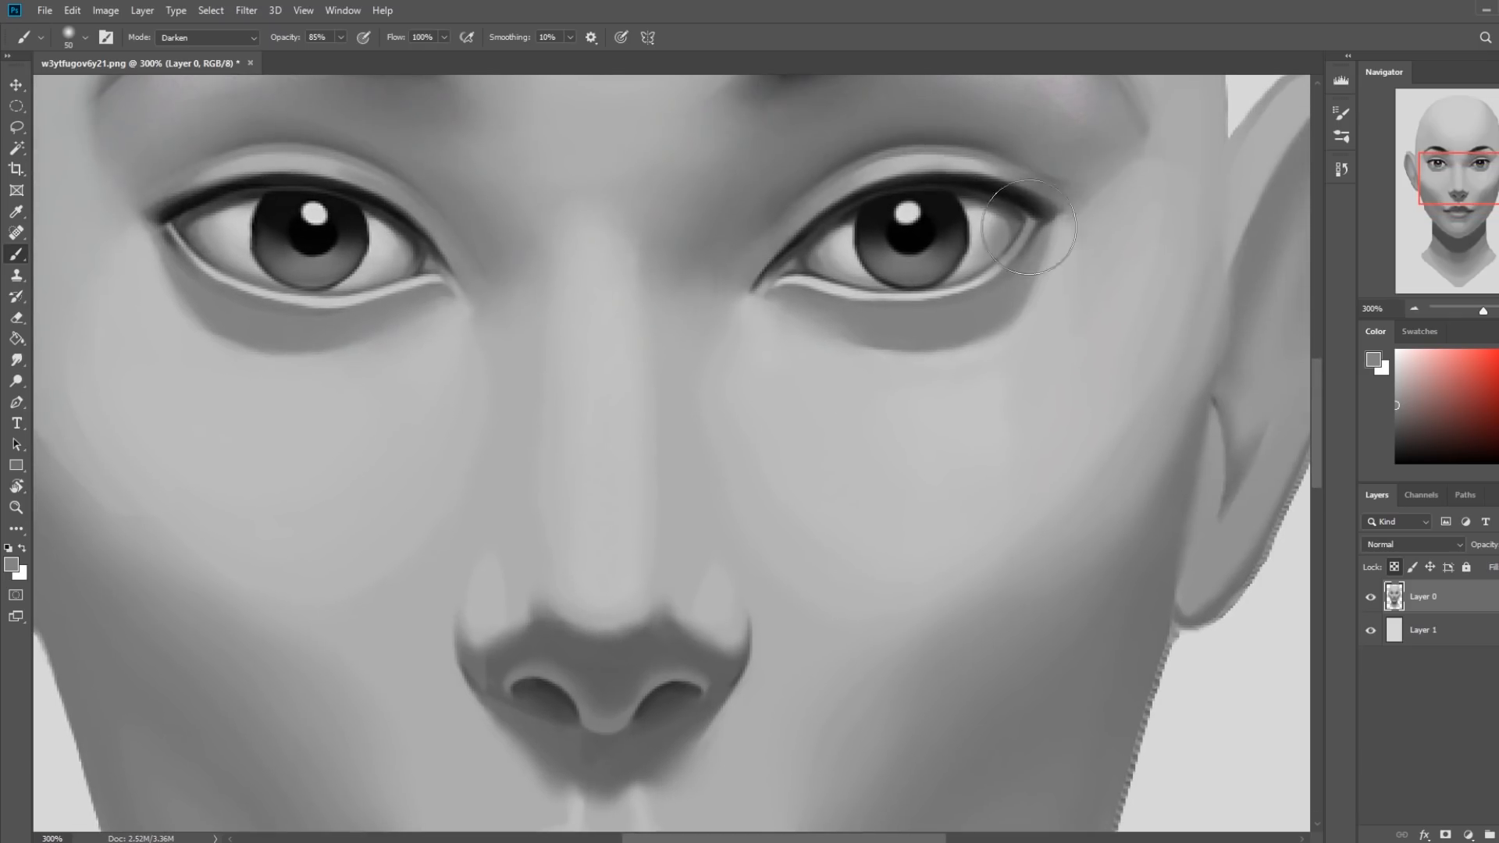
pyautogui.keyDown('alt'); pyautogui.click(1049, 211); pyautogui.keyUp('alt')
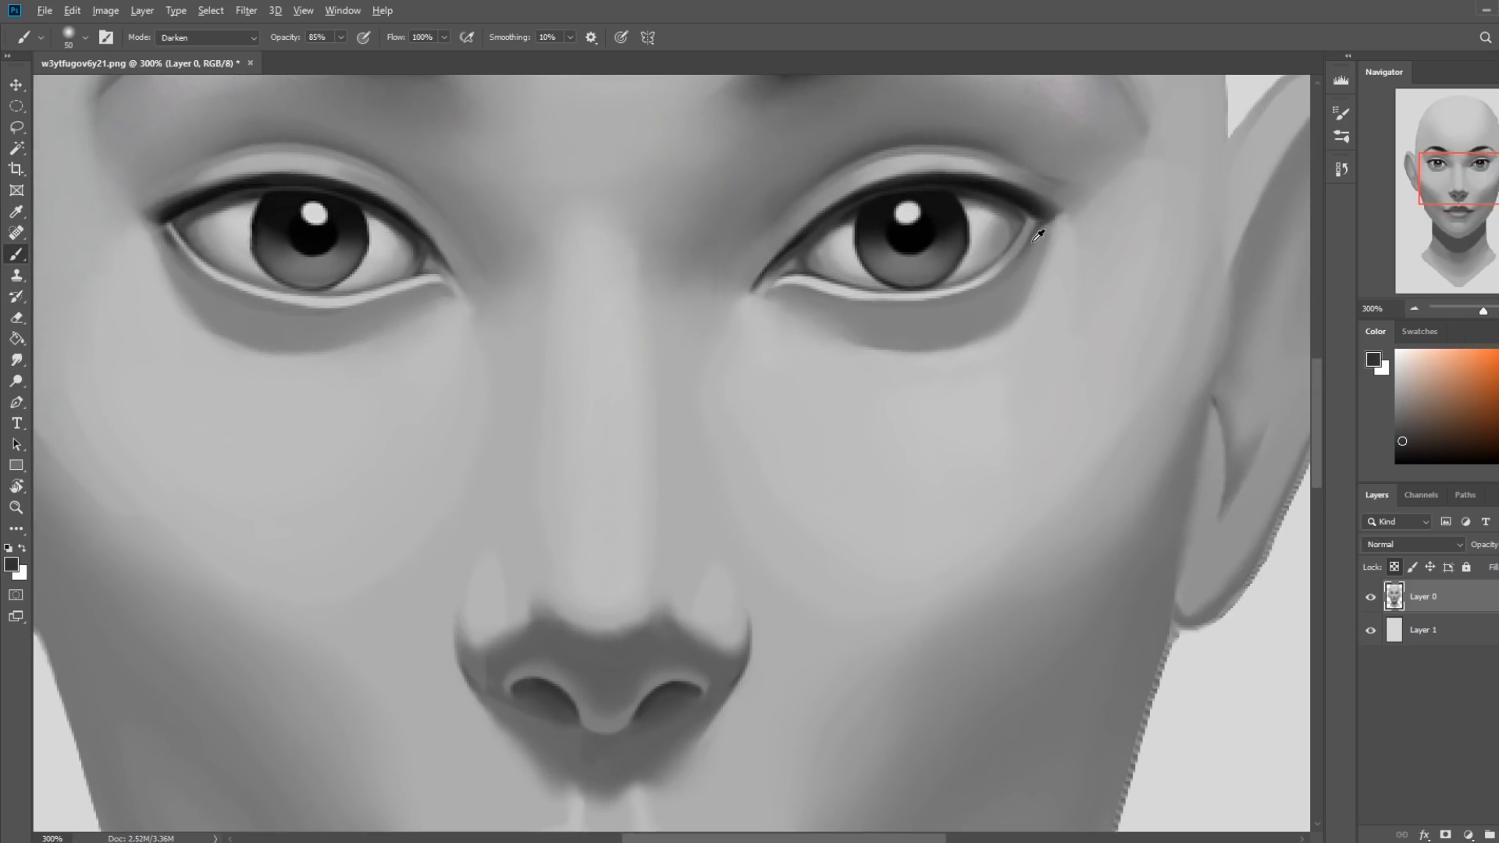
pyautogui.keyDown('alt'); pyautogui.click(1032, 235); pyautogui.keyUp('alt')
pyautogui.press('[')
pyautogui.press('[')
pyautogui.press('[')
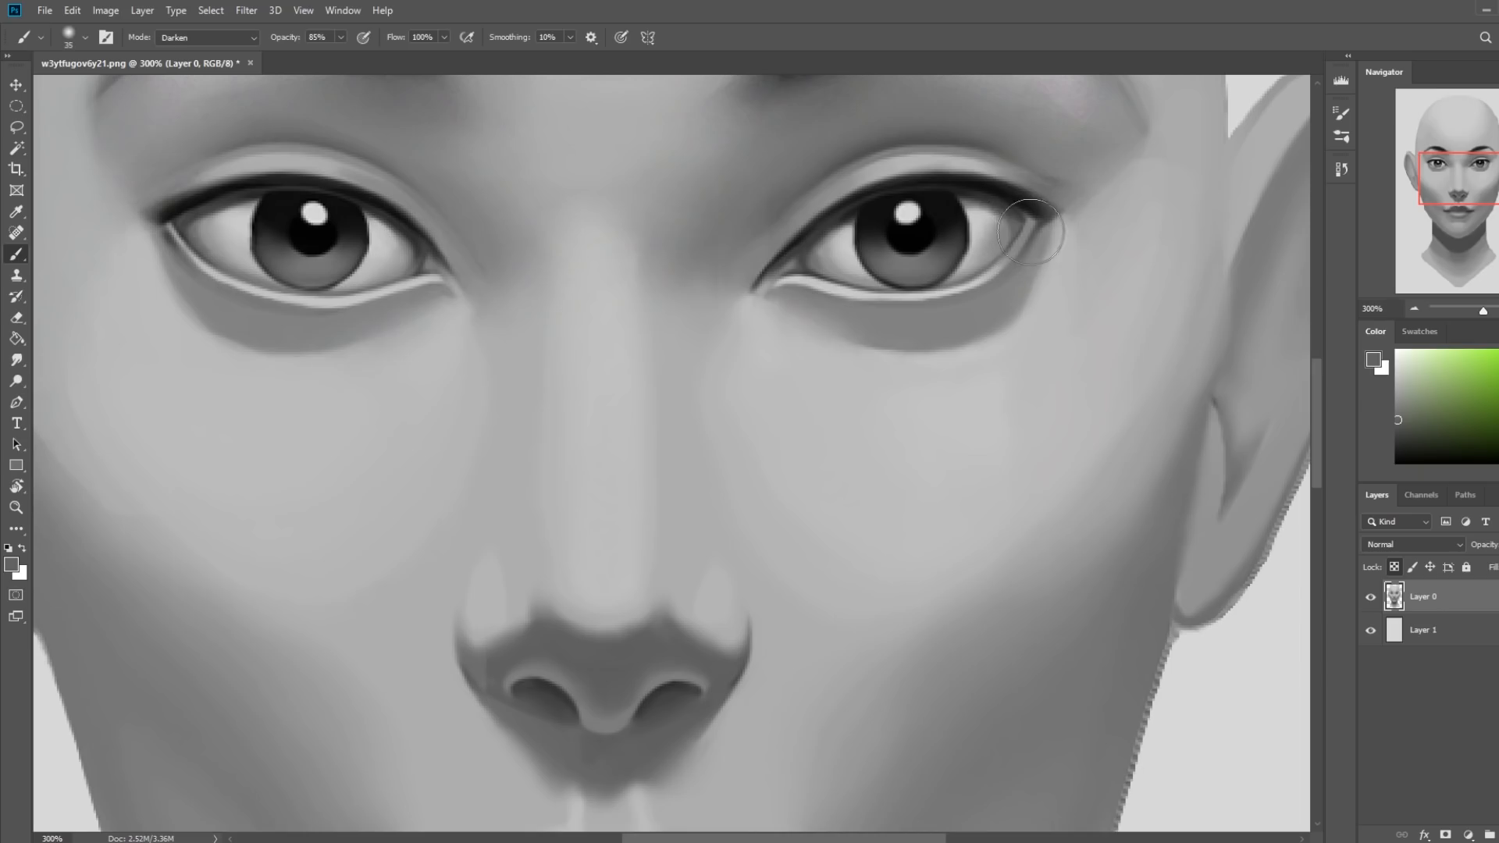
# Tone down the light lower-lid rims of both eyes with sampled grays at 45 px, undoing unwanted strokes.
pyautogui.press(']')
pyautogui.press(']')
pyautogui.keyDown('alt'); pyautogui.click(824, 295); pyautogui.keyUp('alt')
pyautogui.moveTo(808, 285); pyautogui.dragTo(930, 284)
pyautogui.hotkey('ctrl', 'z')
pyautogui.hotkey('ctrl', 'z')
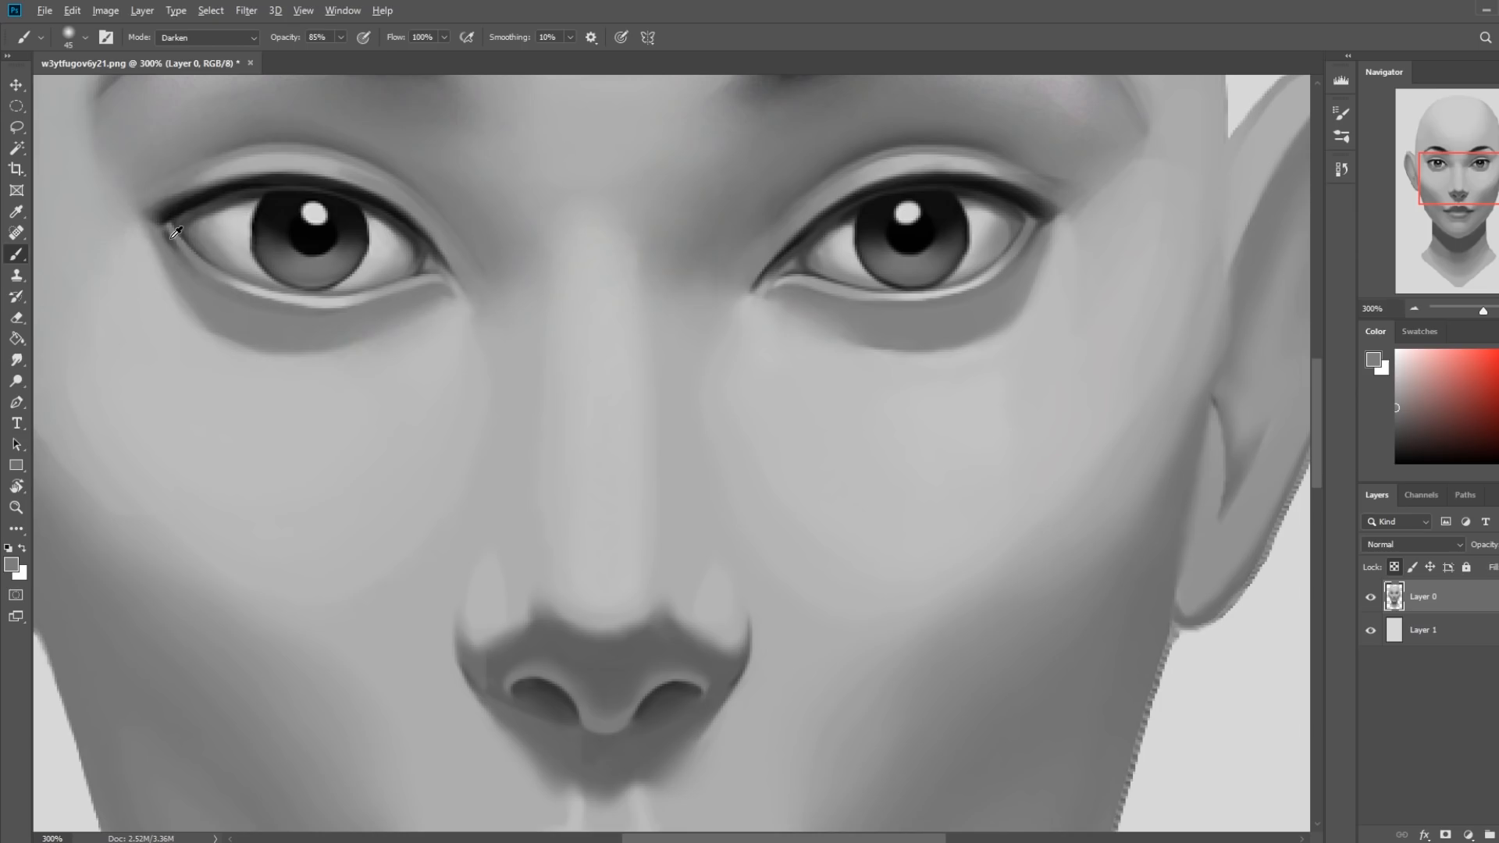
pyautogui.keyDown('alt'); pyautogui.click(178, 214); pyautogui.keyUp('alt')
pyautogui.moveTo(171, 231); pyautogui.dragTo(187, 248)
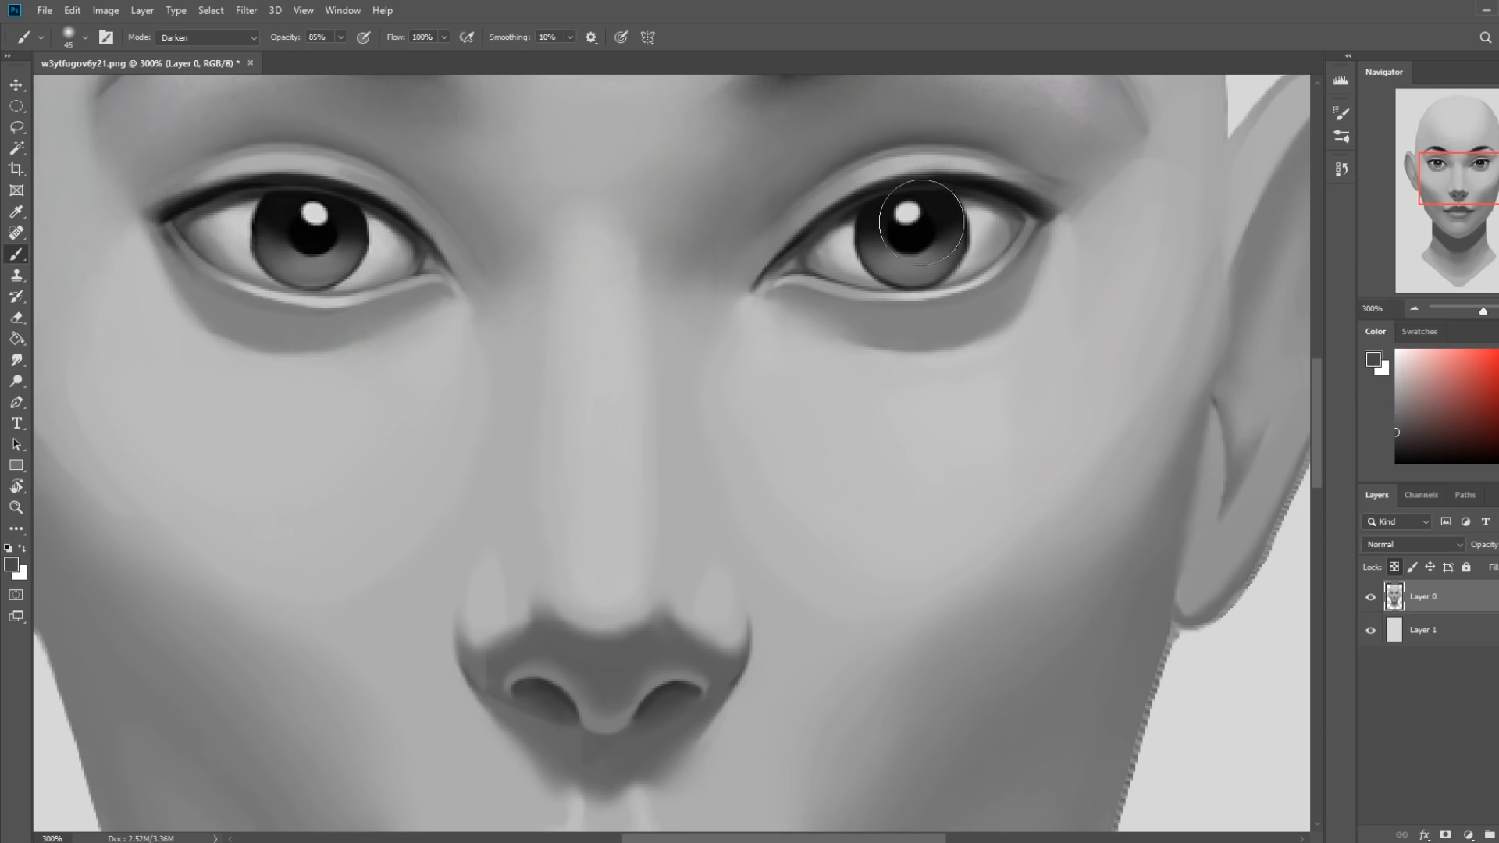
# Set the brush mode to Lighten and soften the outer white and lower lid of the image's right eye.
pyautogui.hotkey('ctrl', '0')
pyautogui.press('z')
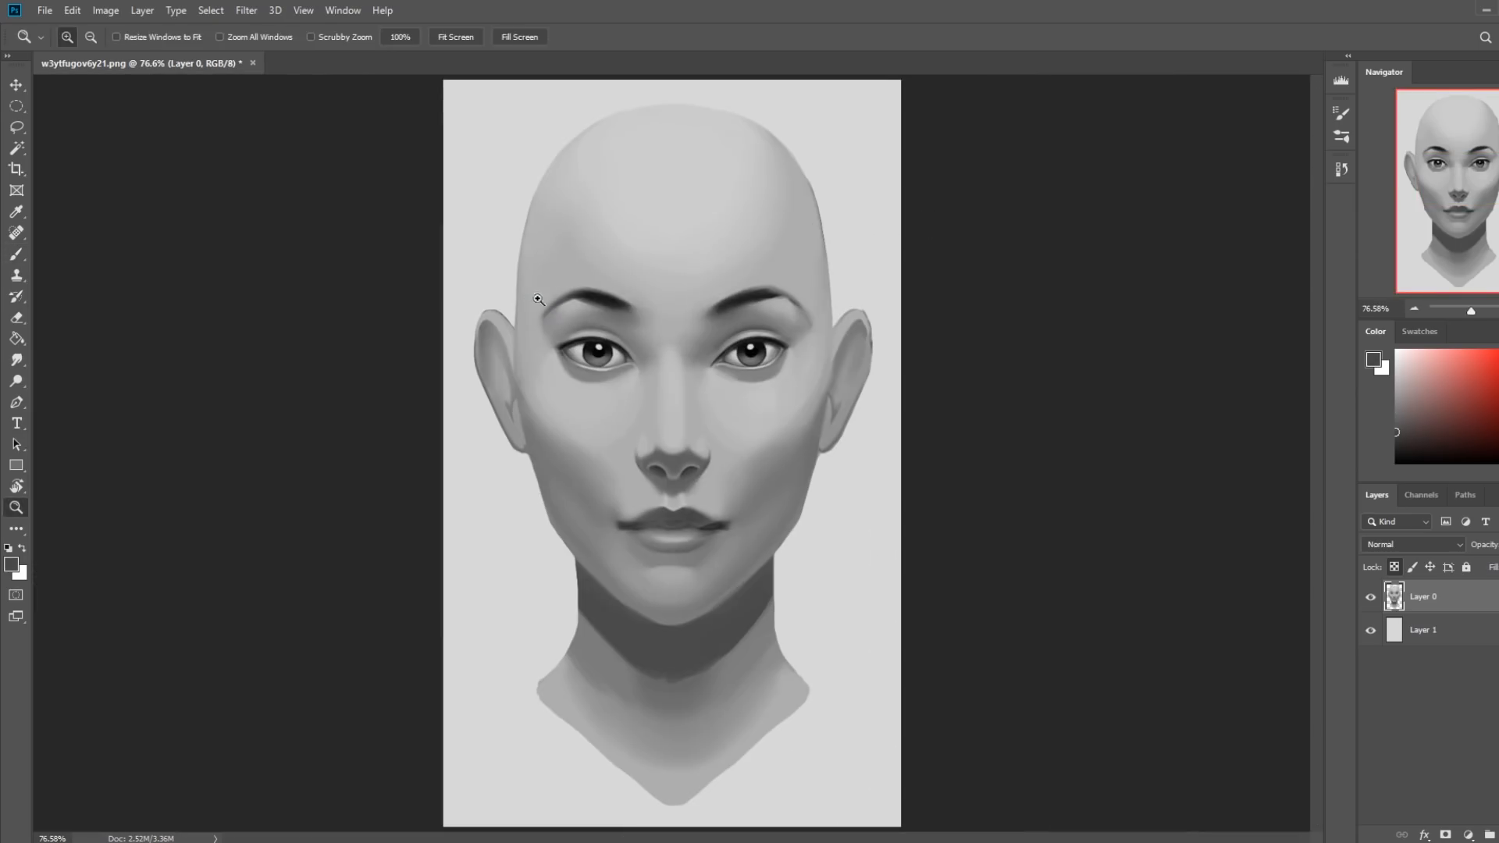
pyautogui.moveTo(519, 292); pyautogui.dragTo(889, 426)
pyautogui.press('b')
pyautogui.keyDown('alt'); pyautogui.click(922, 436); pyautogui.keyUp('alt')
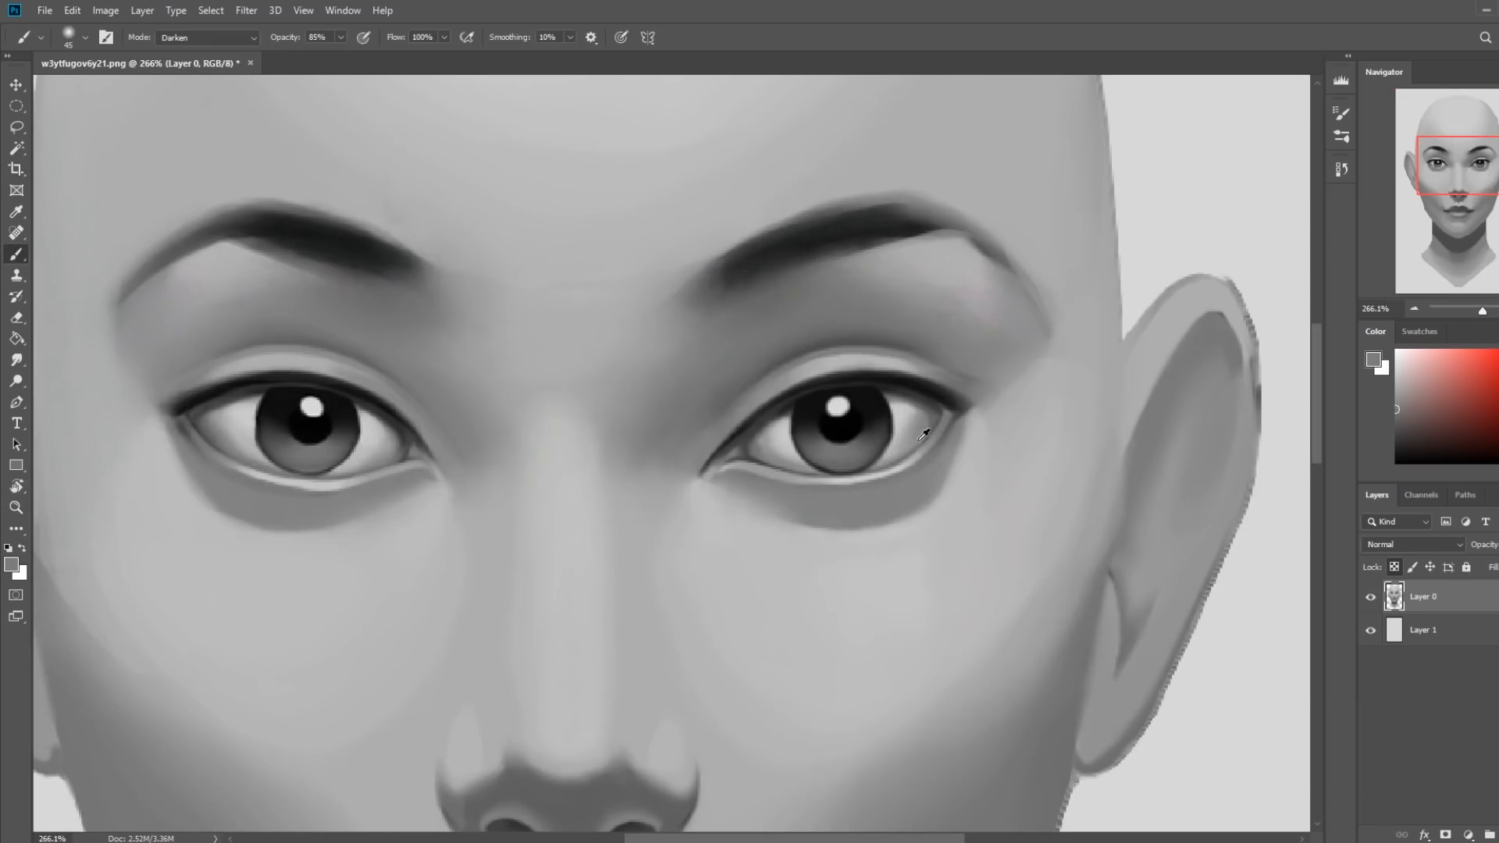
pyautogui.click(216, 39)
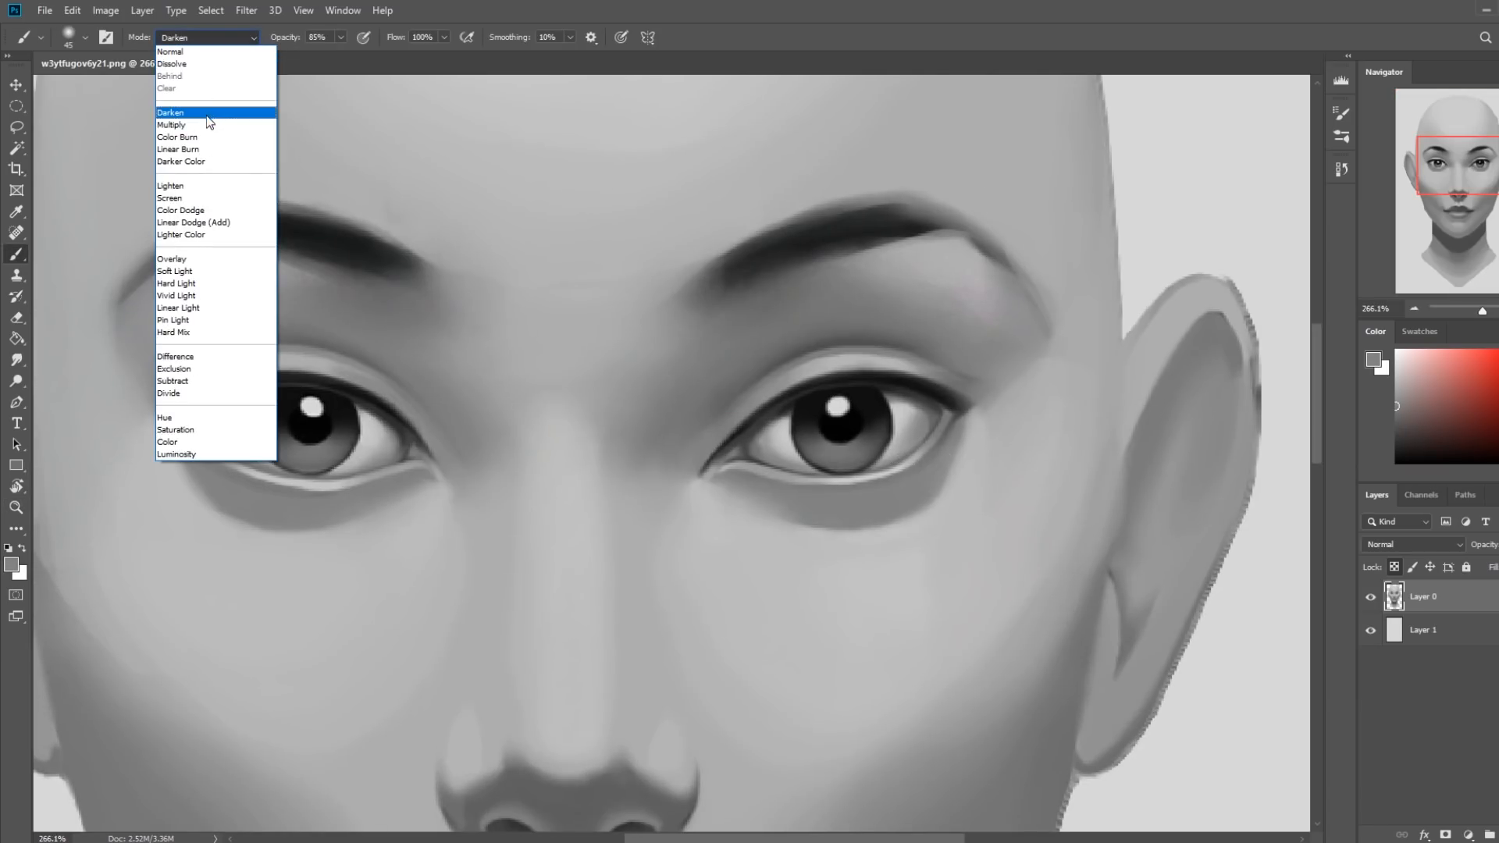
pyautogui.click(178, 186)
pyautogui.keyDown('alt'); pyautogui.click(929, 430); pyautogui.keyUp('alt')
pyautogui.moveTo(931, 429); pyautogui.dragTo(925, 444)
pyautogui.keyDown('alt'); pyautogui.click(931, 463); pyautogui.keyUp('alt')
pyautogui.press('[')
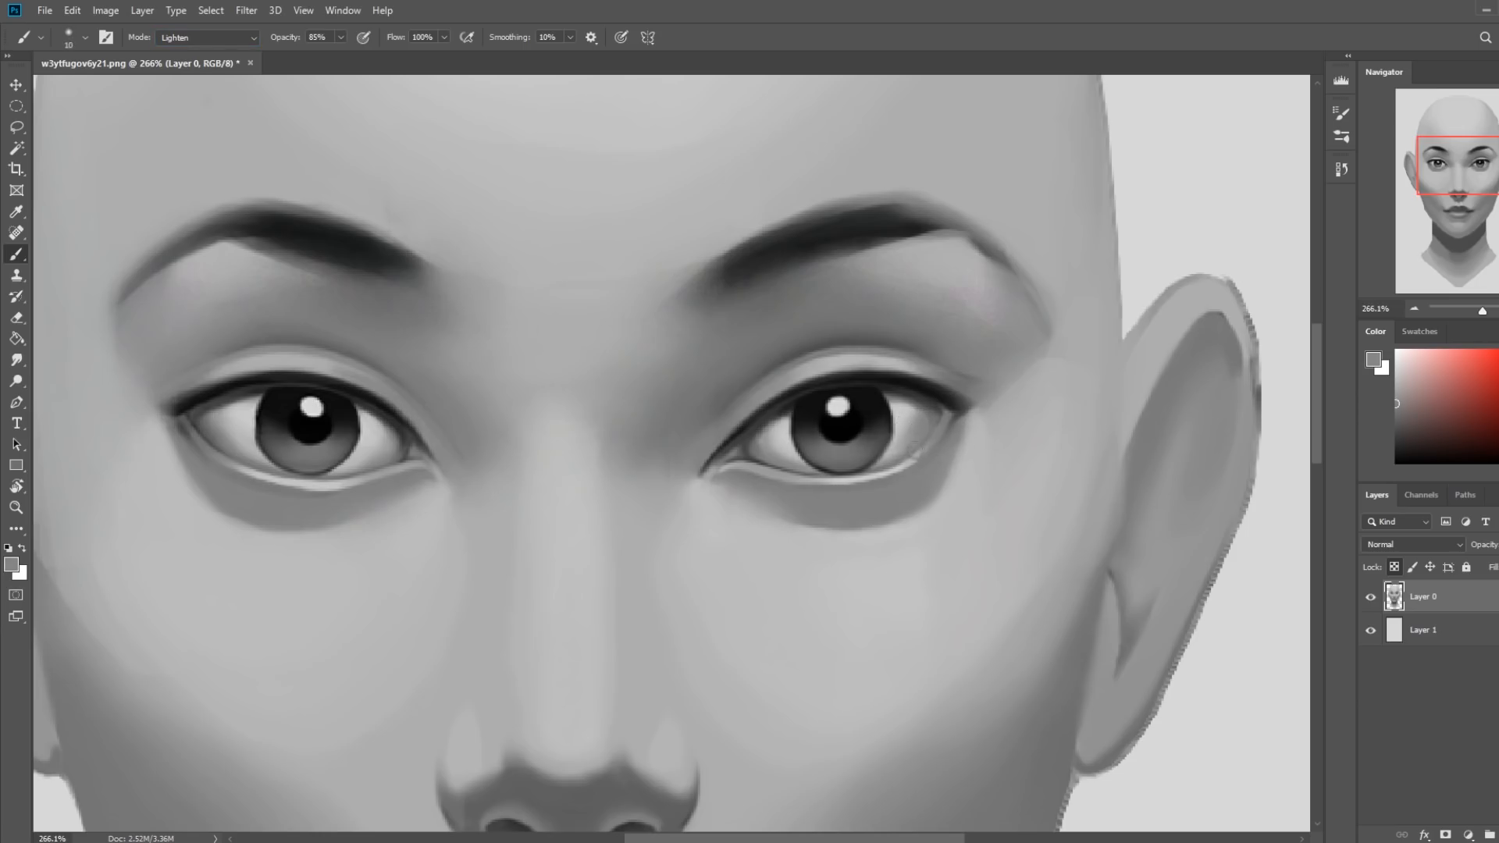
# Soften the outer white and lower-lid edge of the image's left eye with a 20 px Lighten brush.
pyautogui.press(']')
pyautogui.moveTo(254, 464); pyautogui.dragTo(197, 429)
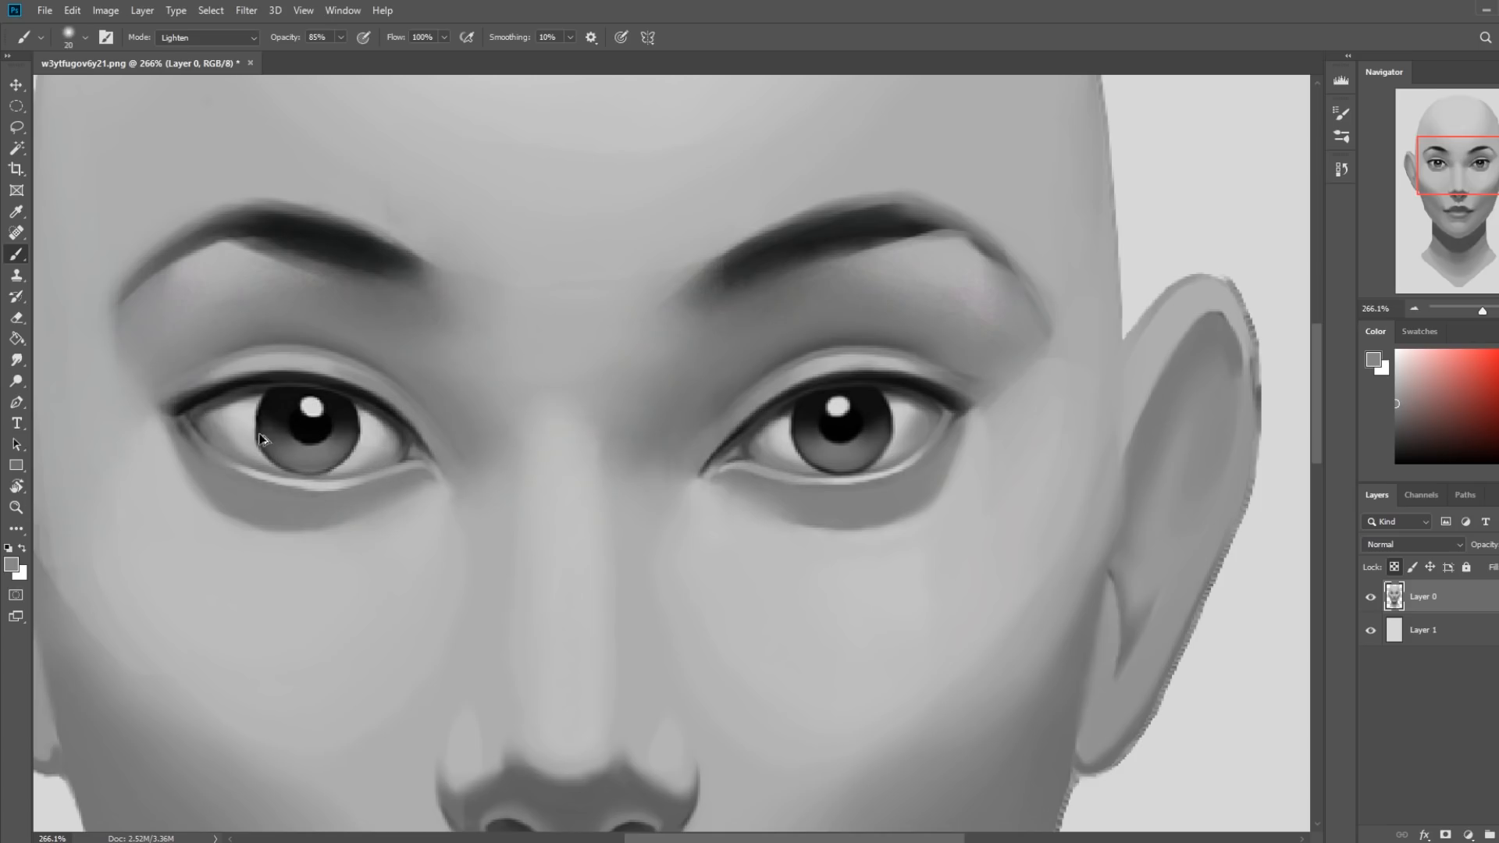
pyautogui.keyDown('alt'); pyautogui.click(223, 422); pyautogui.keyUp('alt')
pyautogui.moveTo(201, 432)
pyautogui.mouseDown()
pyautogui.moveTo(229, 455)
pyautogui.moveTo(359, 473)
pyautogui.mouseUp()
pyautogui.hotkey('ctrl', '0')
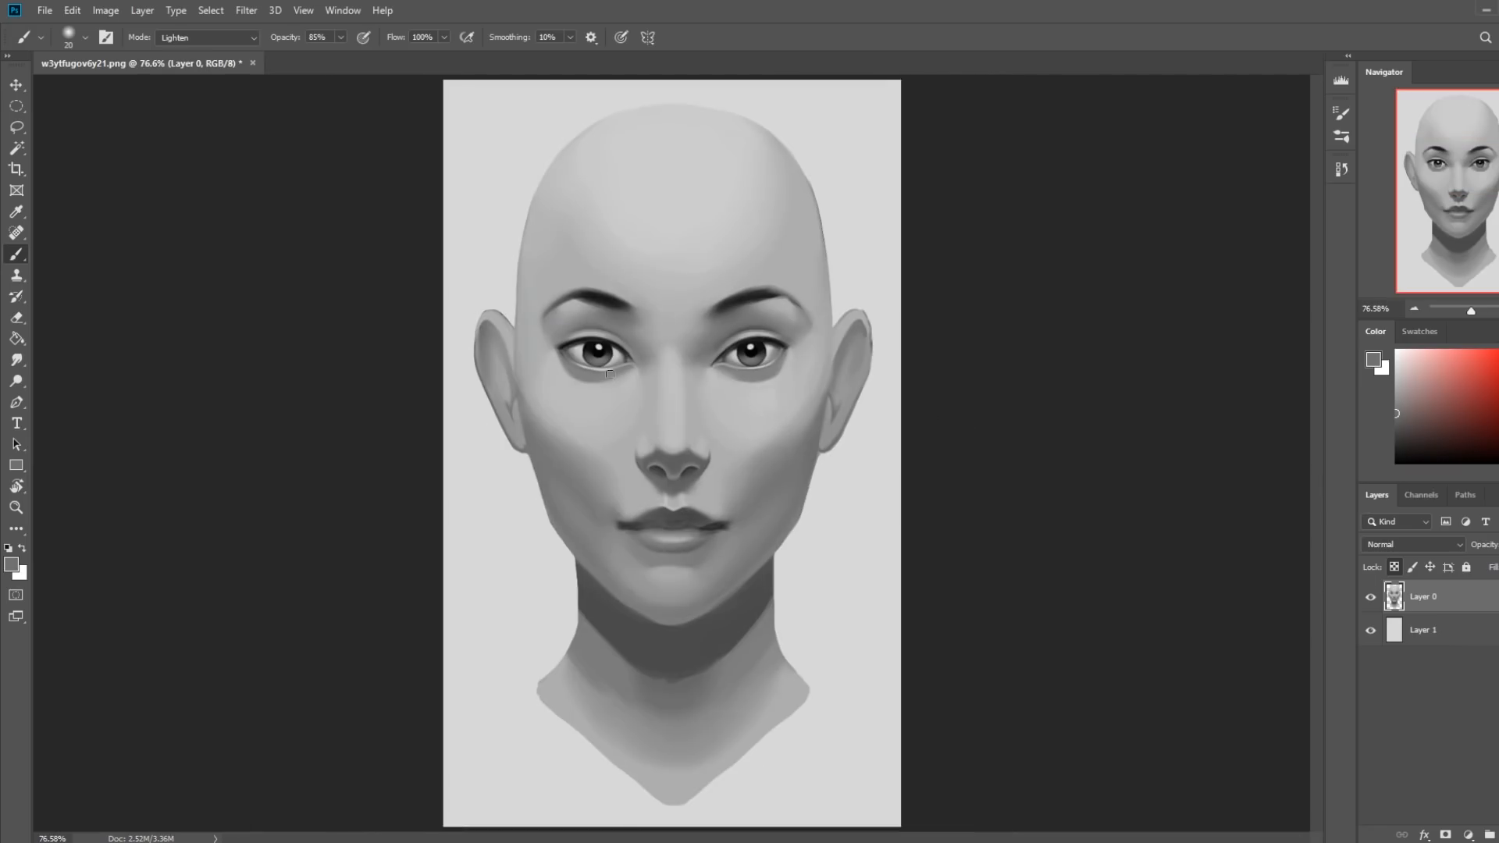
# Set the brush to Darken mode at 36% opacity and softly shade the skin beneath both eyes with sampled grays.
pyautogui.click(216, 39)
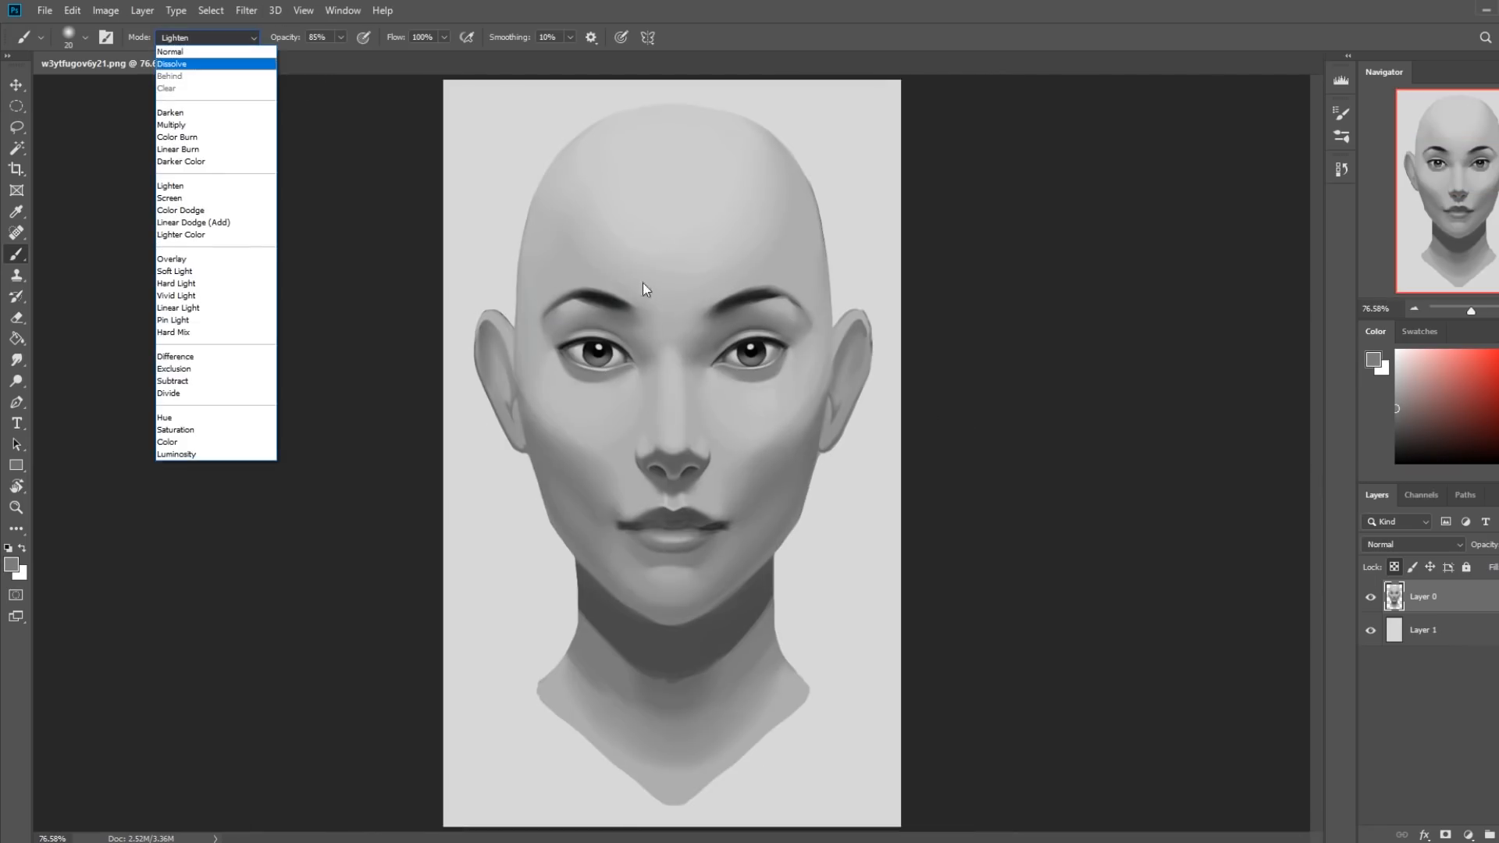
pyautogui.click(939, 366)
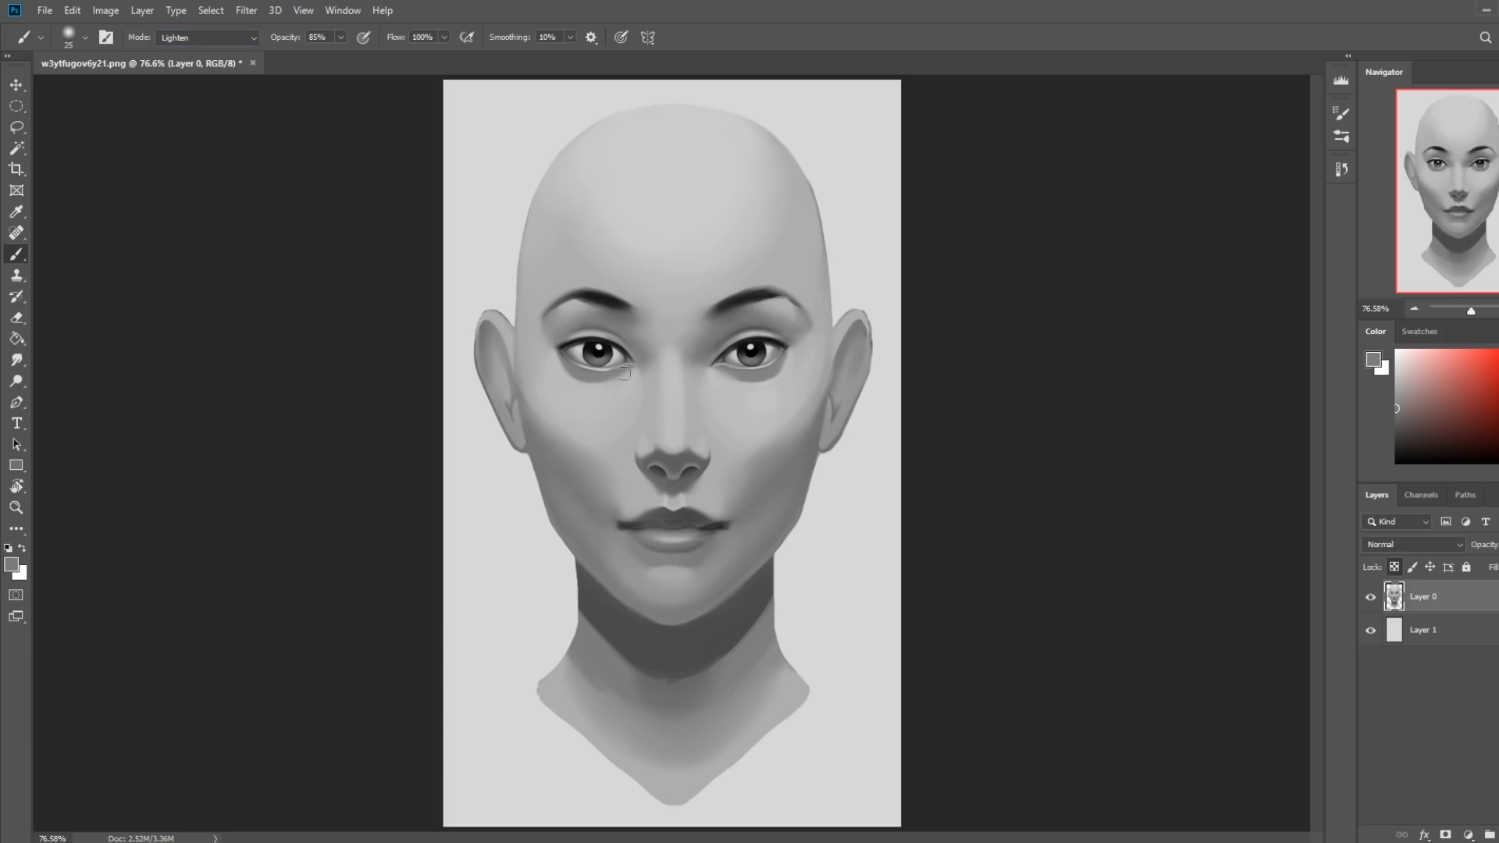
pyautogui.press(']')
pyautogui.press(']')
pyautogui.press(']')
pyautogui.press(']')
pyautogui.click(219, 37)
pyautogui.click(224, 49)
pyautogui.moveTo(342, 43); pyautogui.dragTo(311, 63)
pyautogui.keyDown('alt'); pyautogui.click(607, 375); pyautogui.keyUp('alt')
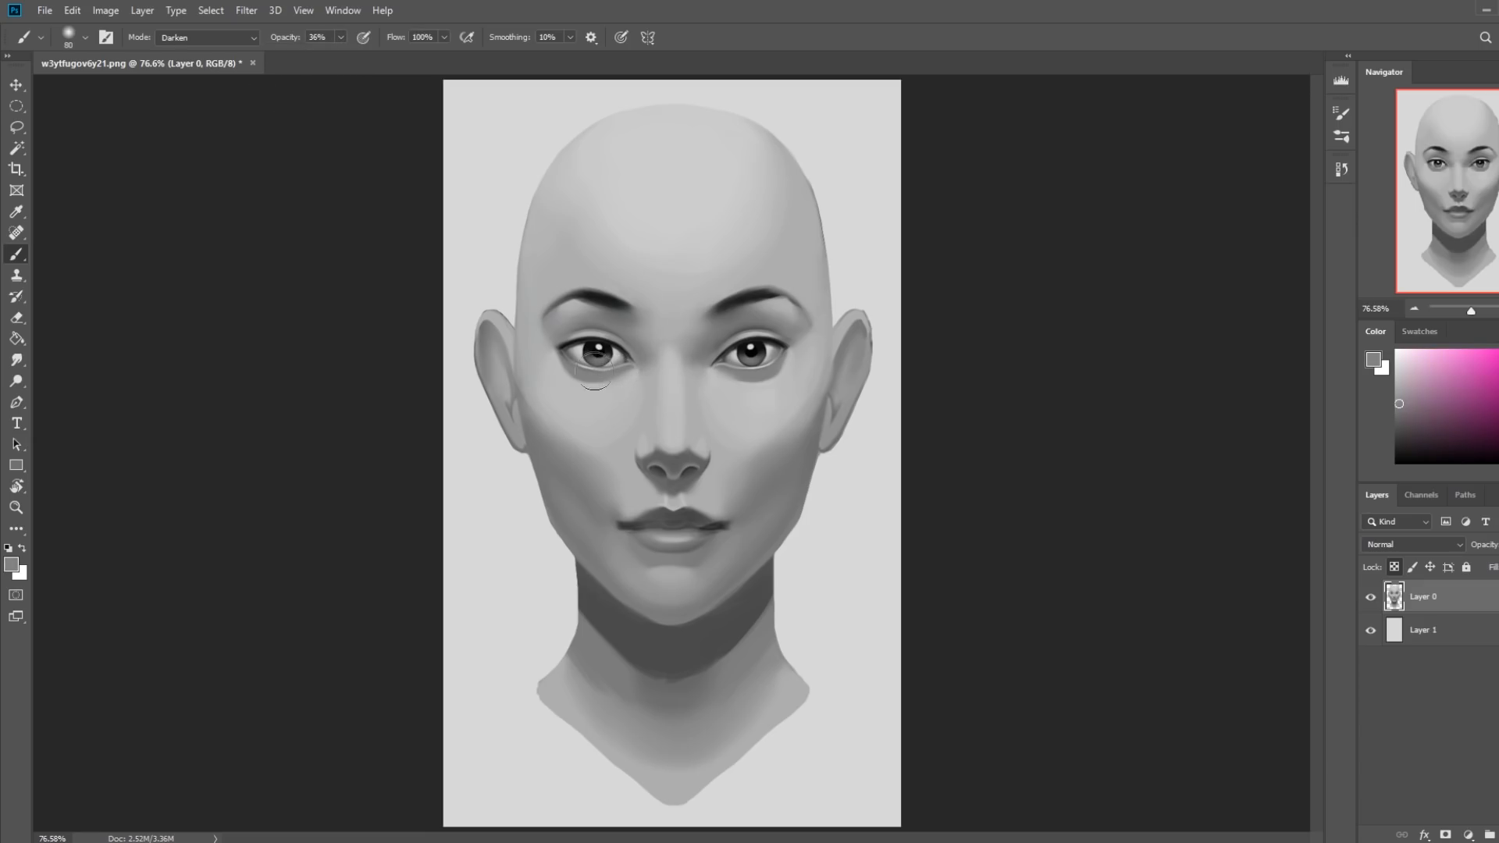
pyautogui.keyDown('alt'); pyautogui.click(777, 363); pyautogui.keyUp('alt')
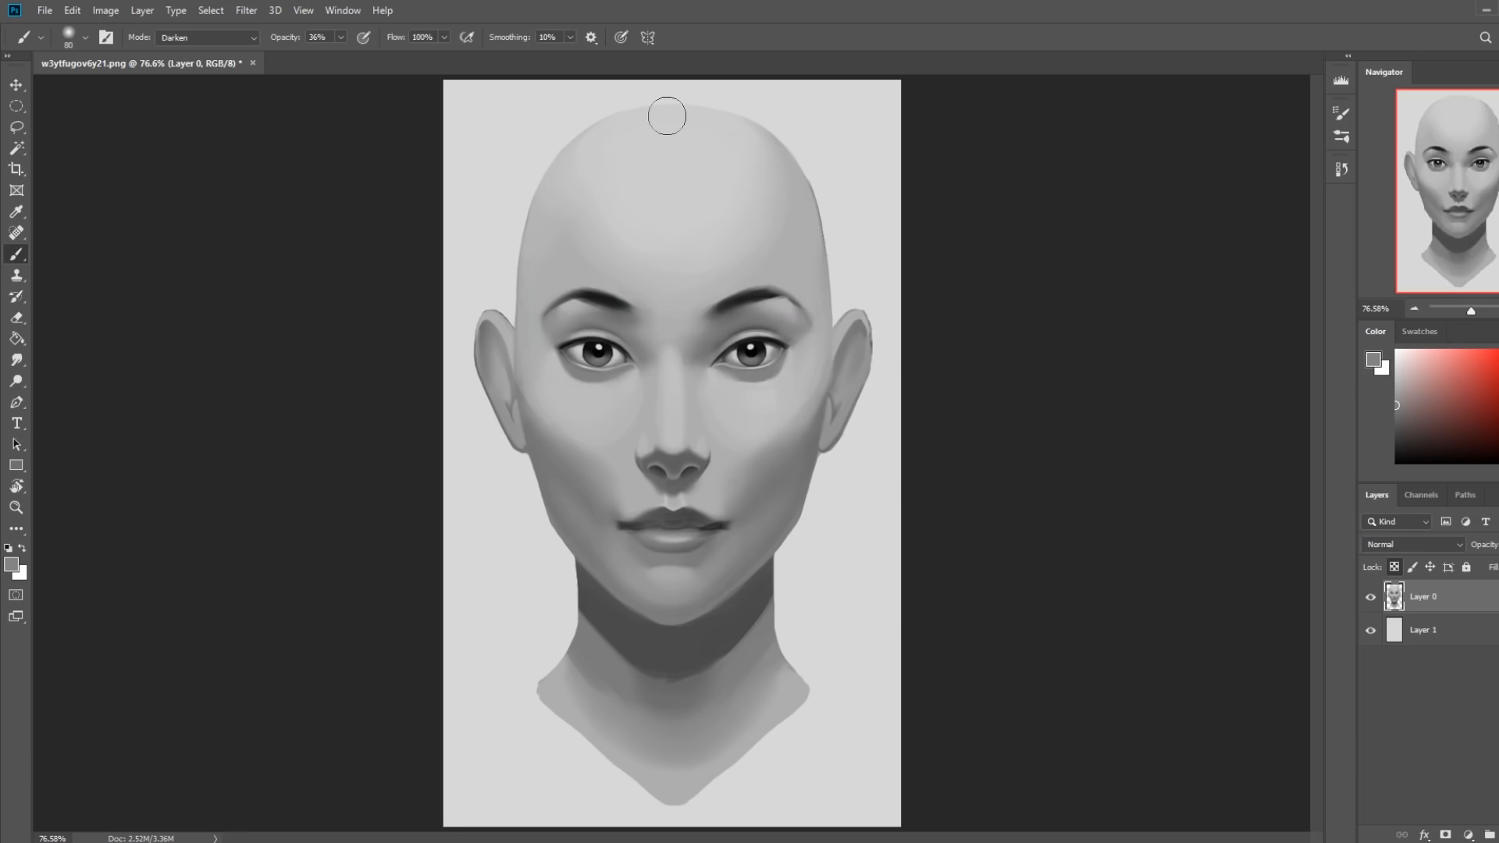
# Open the Liquify filter and warp the outer edge of the image's left iris slightly outward with a 20 px brush.
pyautogui.click(246, 11)
pyautogui.click(291, 137)
pyautogui.click(911, 489)
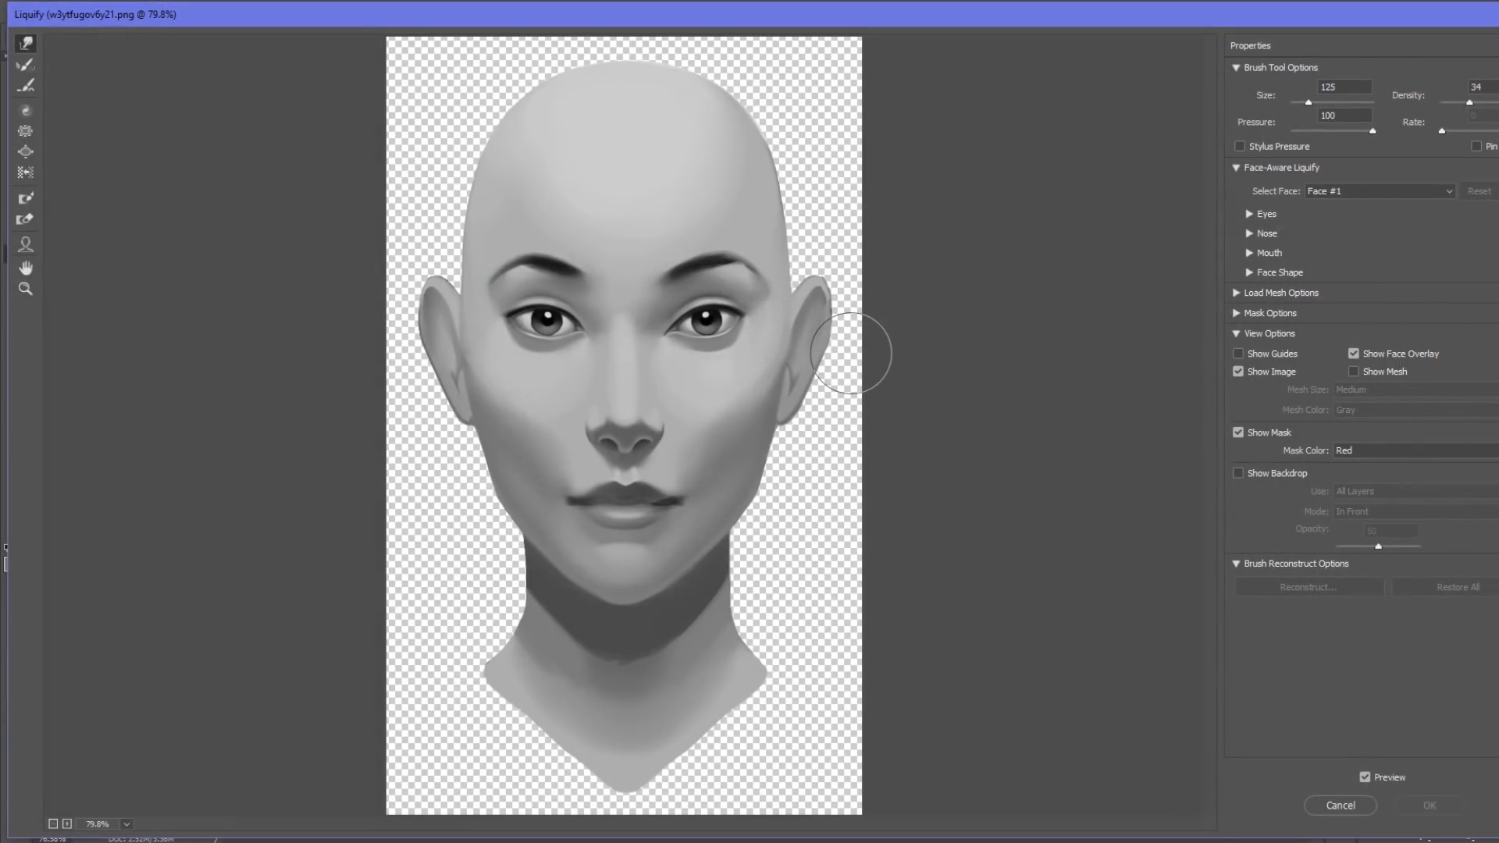
pyautogui.press('z')
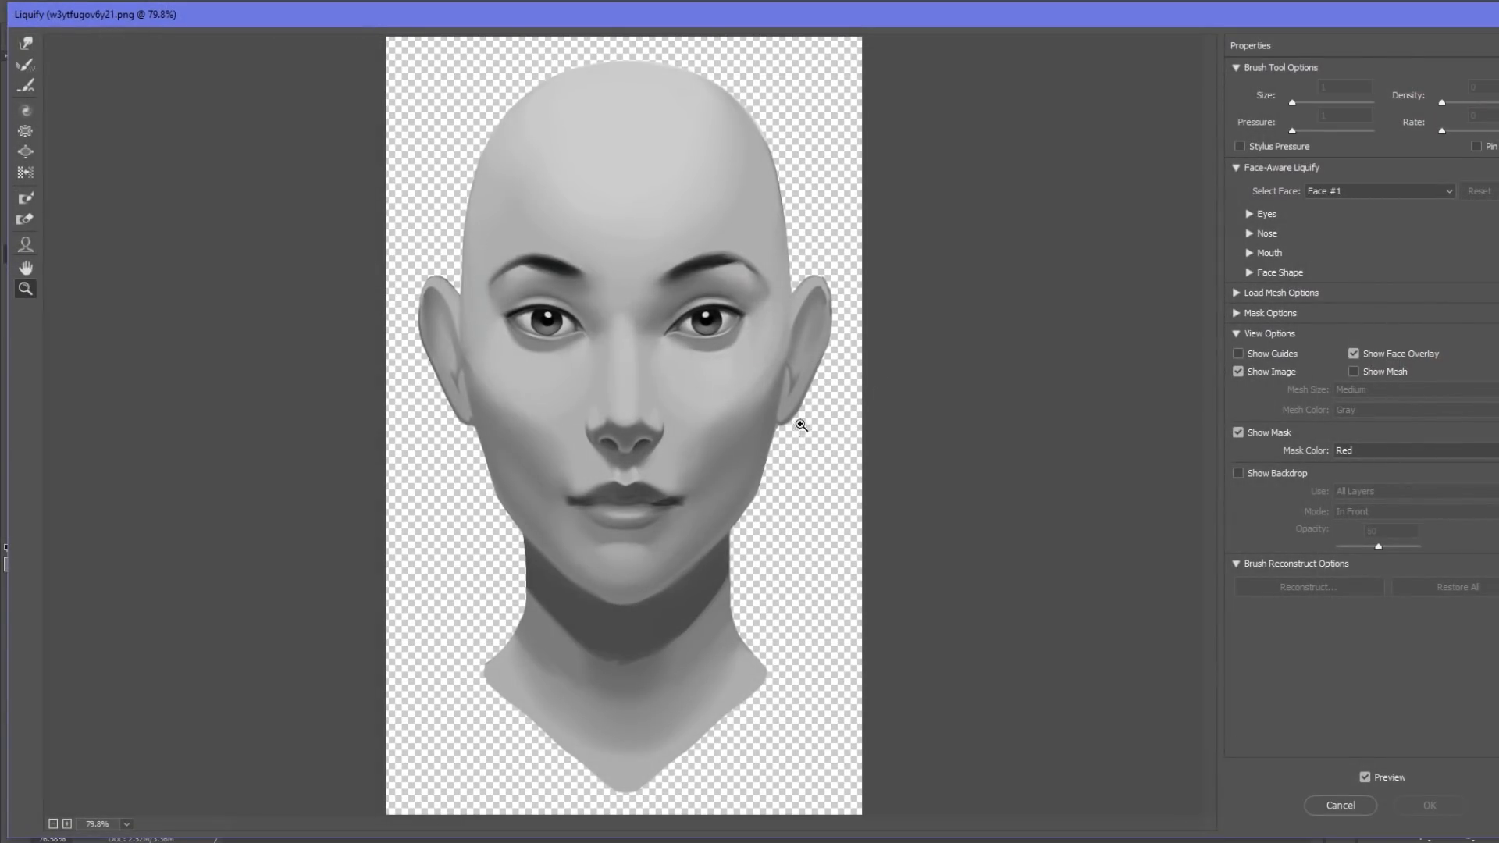
pyautogui.moveTo(801, 425); pyautogui.dragTo(490, 226)
pyautogui.click(26, 43)
pyautogui.press('[')
pyautogui.press('[')
pyautogui.press('[')
pyautogui.press('[')
pyautogui.press('[')
pyautogui.press('[')
pyautogui.press('[')
pyautogui.press('[')
pyautogui.press('[')
pyautogui.press('[')
pyautogui.press('[')
pyautogui.press('[')
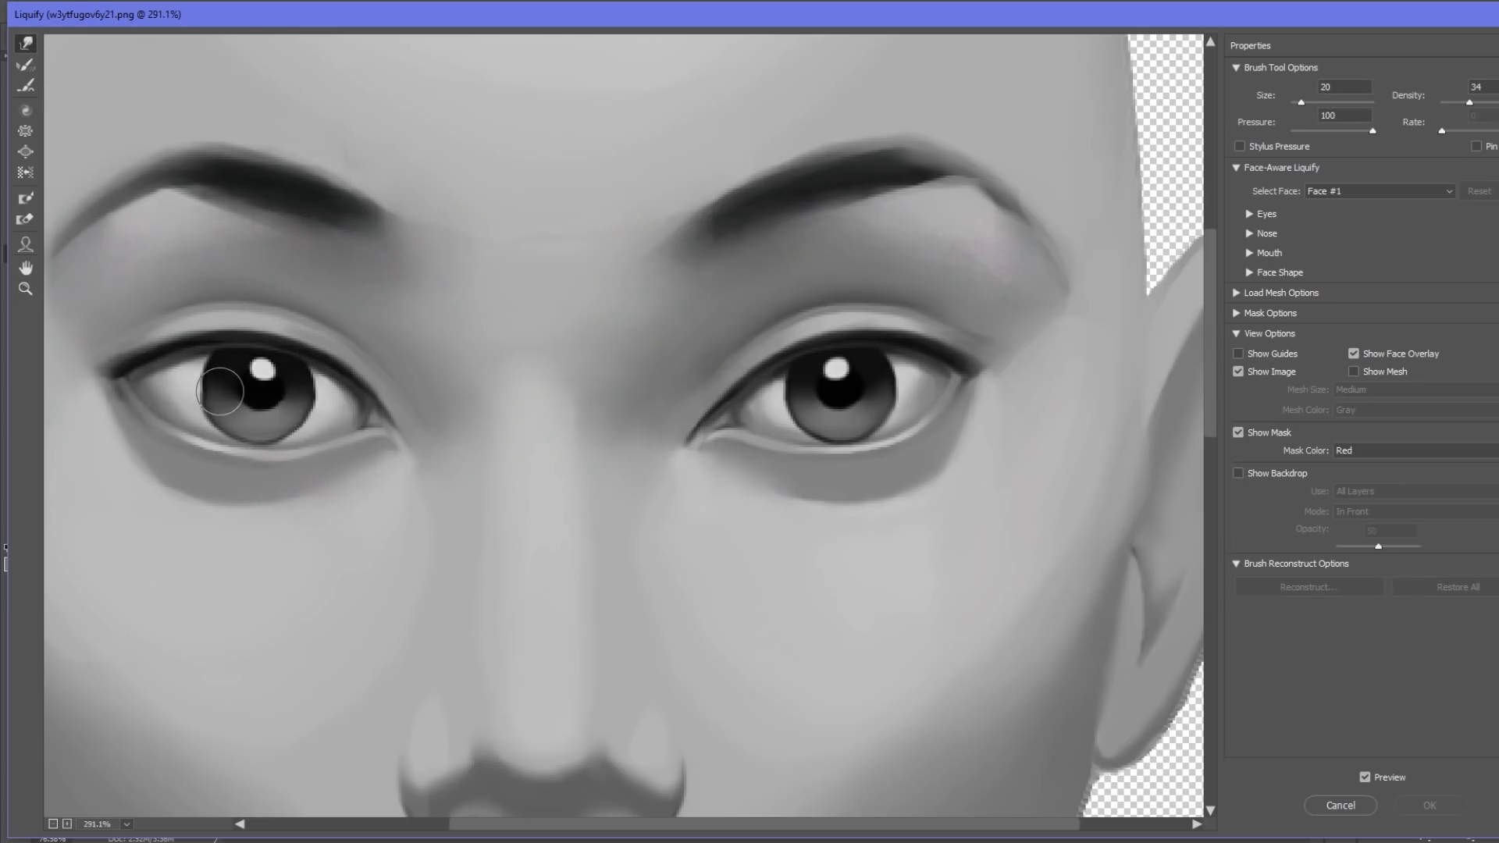
pyautogui.moveTo(220, 392); pyautogui.dragTo(215, 391)
pyautogui.press(']')
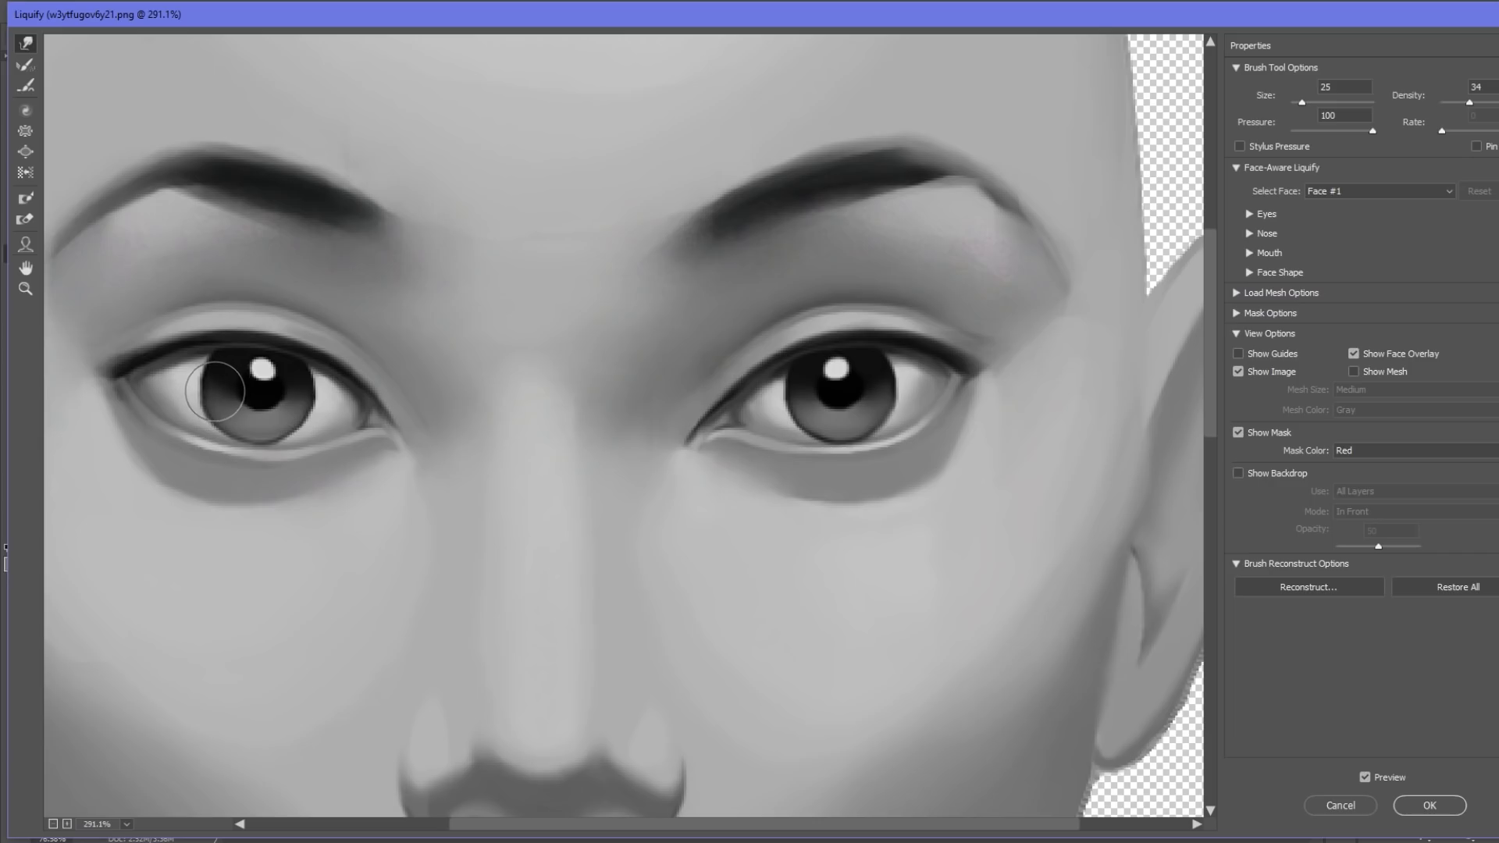
# Refine the iris shapes with warp brush sizes between 20 and 35 px, and apply the Liquify filter.
pyautogui.press('[')
pyautogui.press(']')
pyautogui.press(']')
pyautogui.press(']')
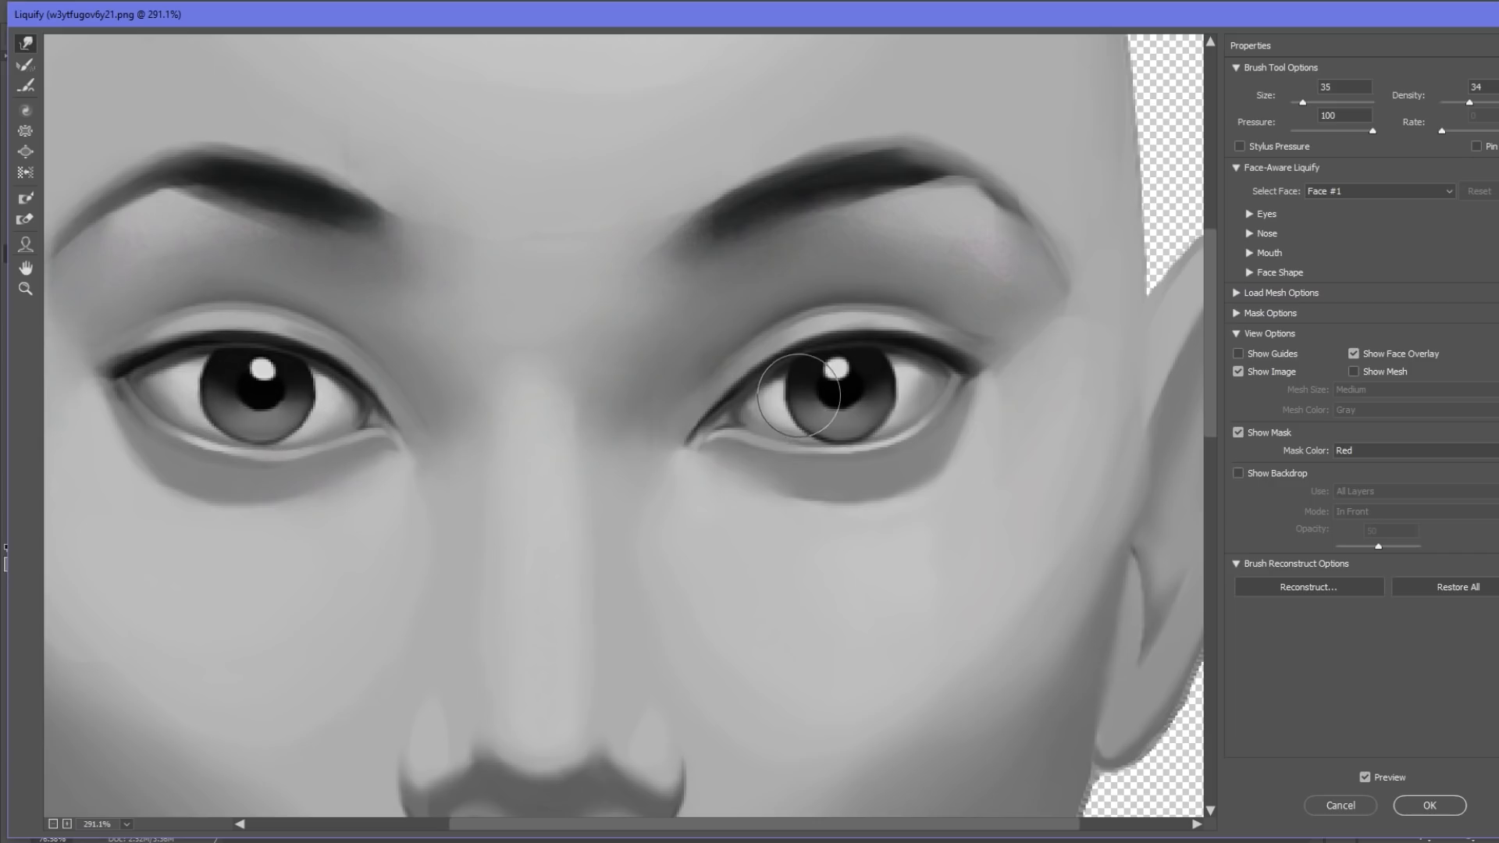
pyautogui.press('[')
pyautogui.press('[')
pyautogui.press('[')
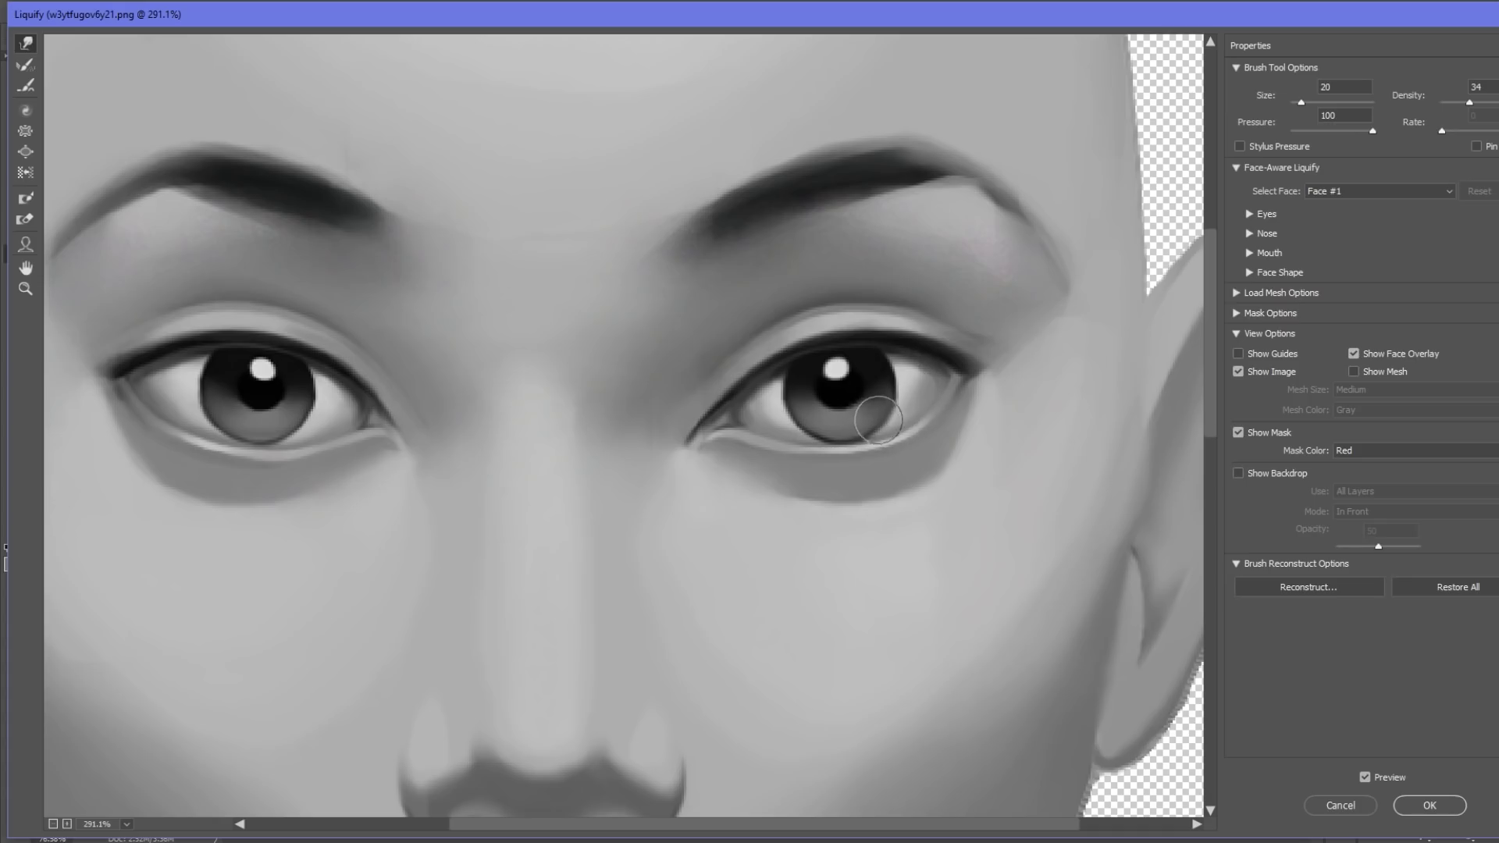
pyautogui.press(']')
pyautogui.press(']')
pyautogui.press(']')
pyautogui.hotkey('ctrl', '0')
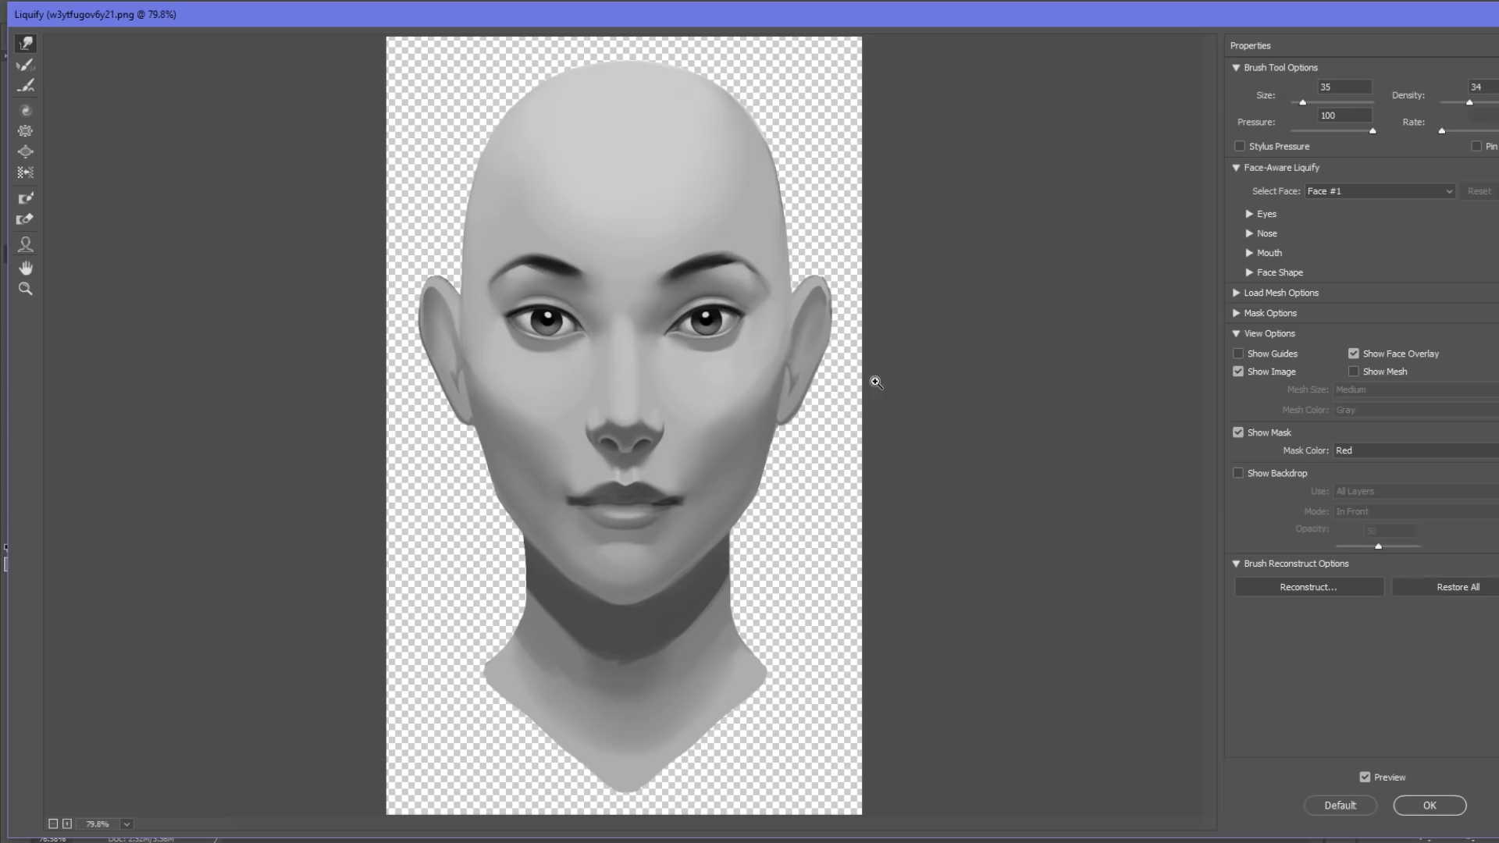
pyautogui.click(1429, 806)
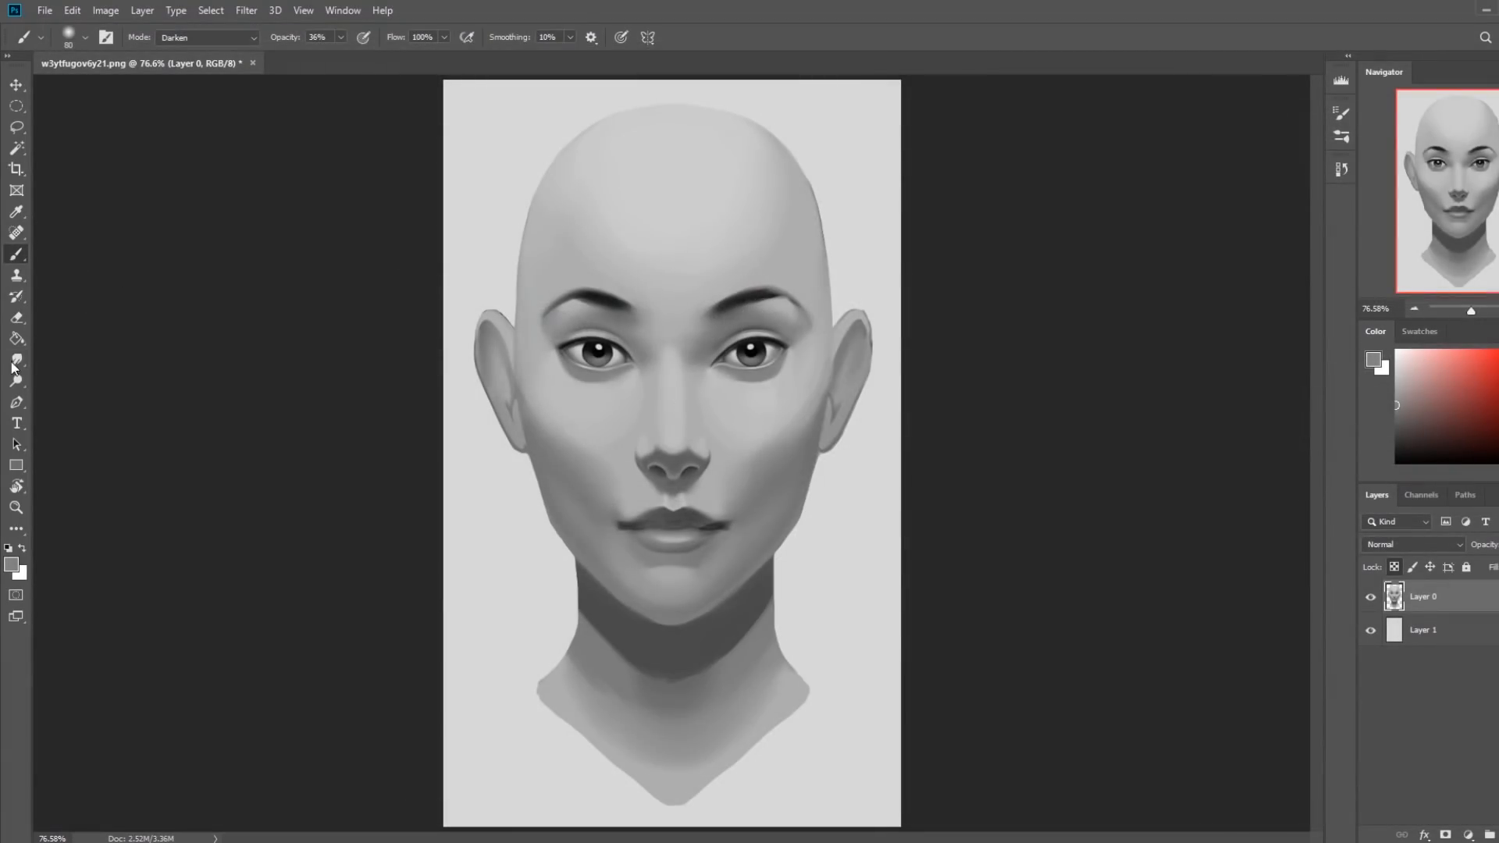
# Sample black from the pupil of the image's left eye and choose the 82 px flat brush from Istebraks Sketching Brushes.
pyautogui.keyDown('alt'); pyautogui.click(599, 348); pyautogui.keyUp('alt')
pyautogui.press('[')
pyautogui.press('[')
pyautogui.press('[')
pyautogui.press('z')
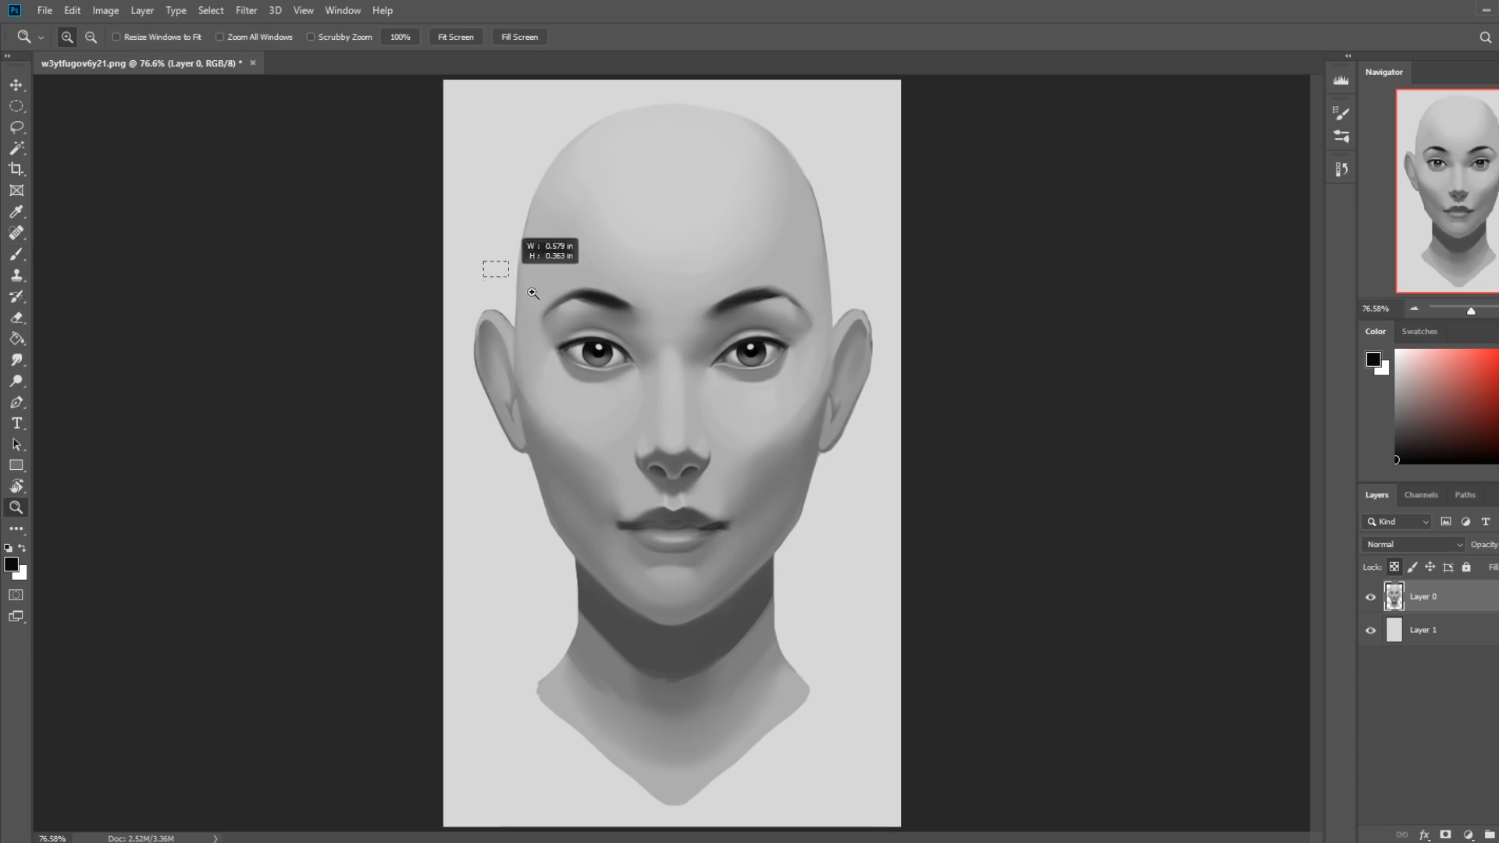
pyautogui.moveTo(486, 264); pyautogui.dragTo(892, 478)
pyautogui.press('b')
pyautogui.rightClick(1017, 389)
pyautogui.click(1188, 632)
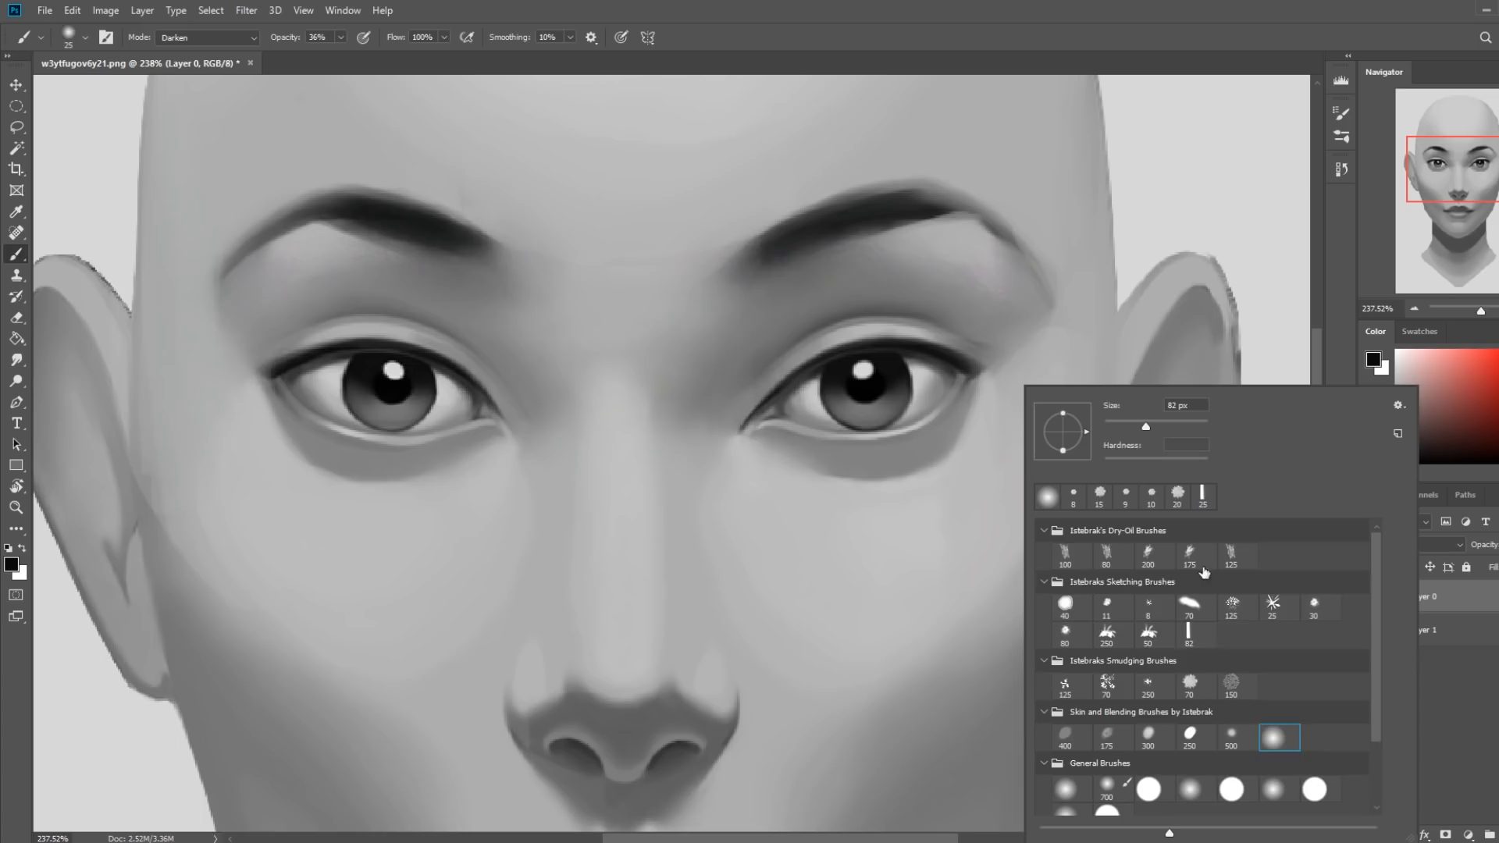
# Repaint the outer corners of both eyes with a 6 px Normal-mode brush, using sampled skin gray and lash black.
pyautogui.keyDown('alt'); pyautogui.click(1003, 368); pyautogui.keyUp('alt')
pyautogui.press('[')
pyautogui.press('[')
pyautogui.press('[')
pyautogui.press('[')
pyautogui.press('[')
pyautogui.press('[')
pyautogui.press('[')
pyautogui.press('[')
pyautogui.press('[')
pyautogui.press('[')
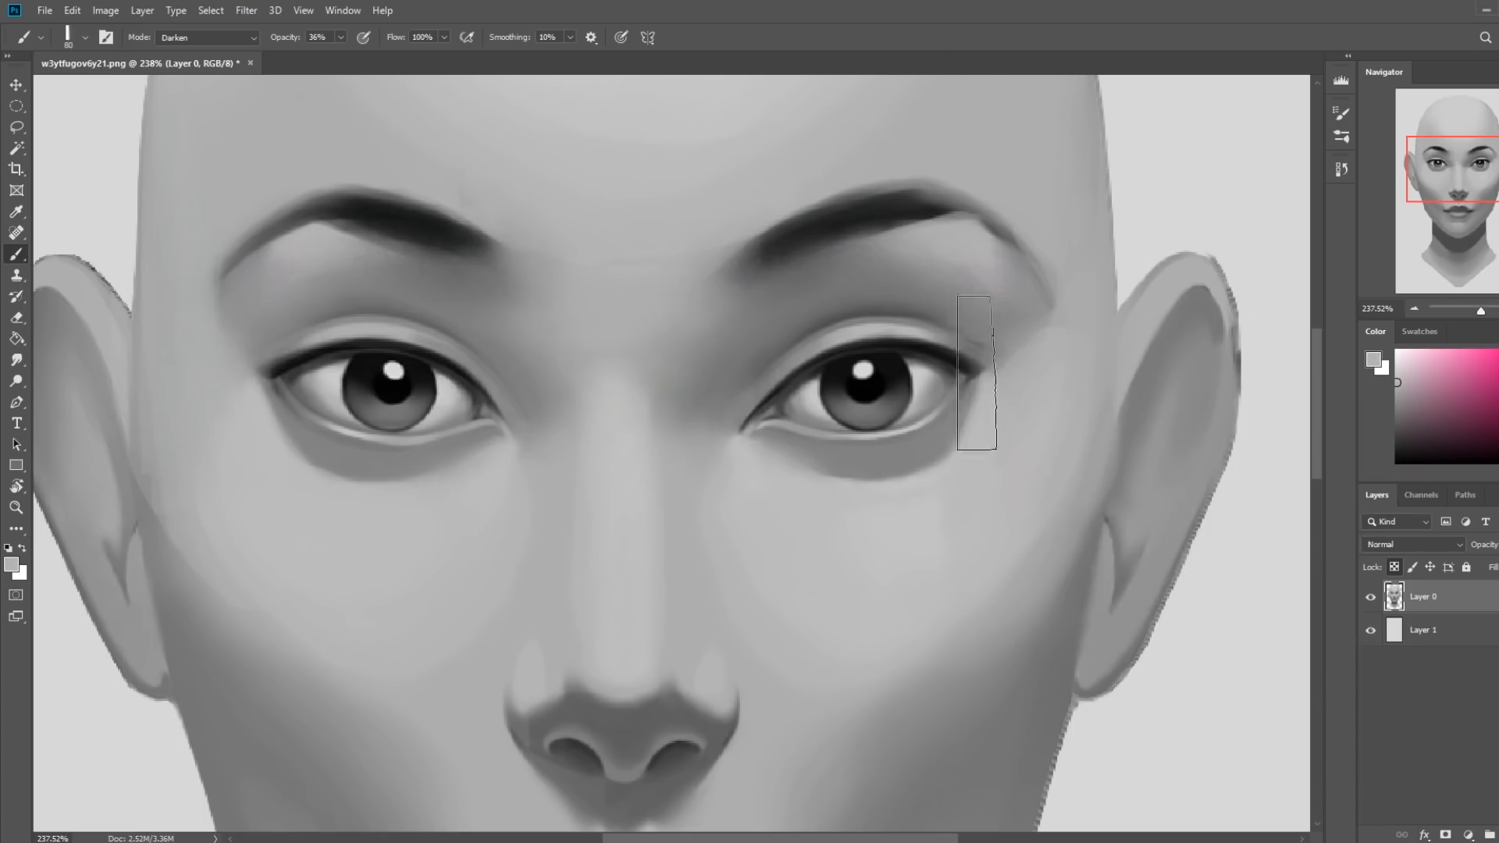
pyautogui.click(207, 38)
pyautogui.click(178, 47)
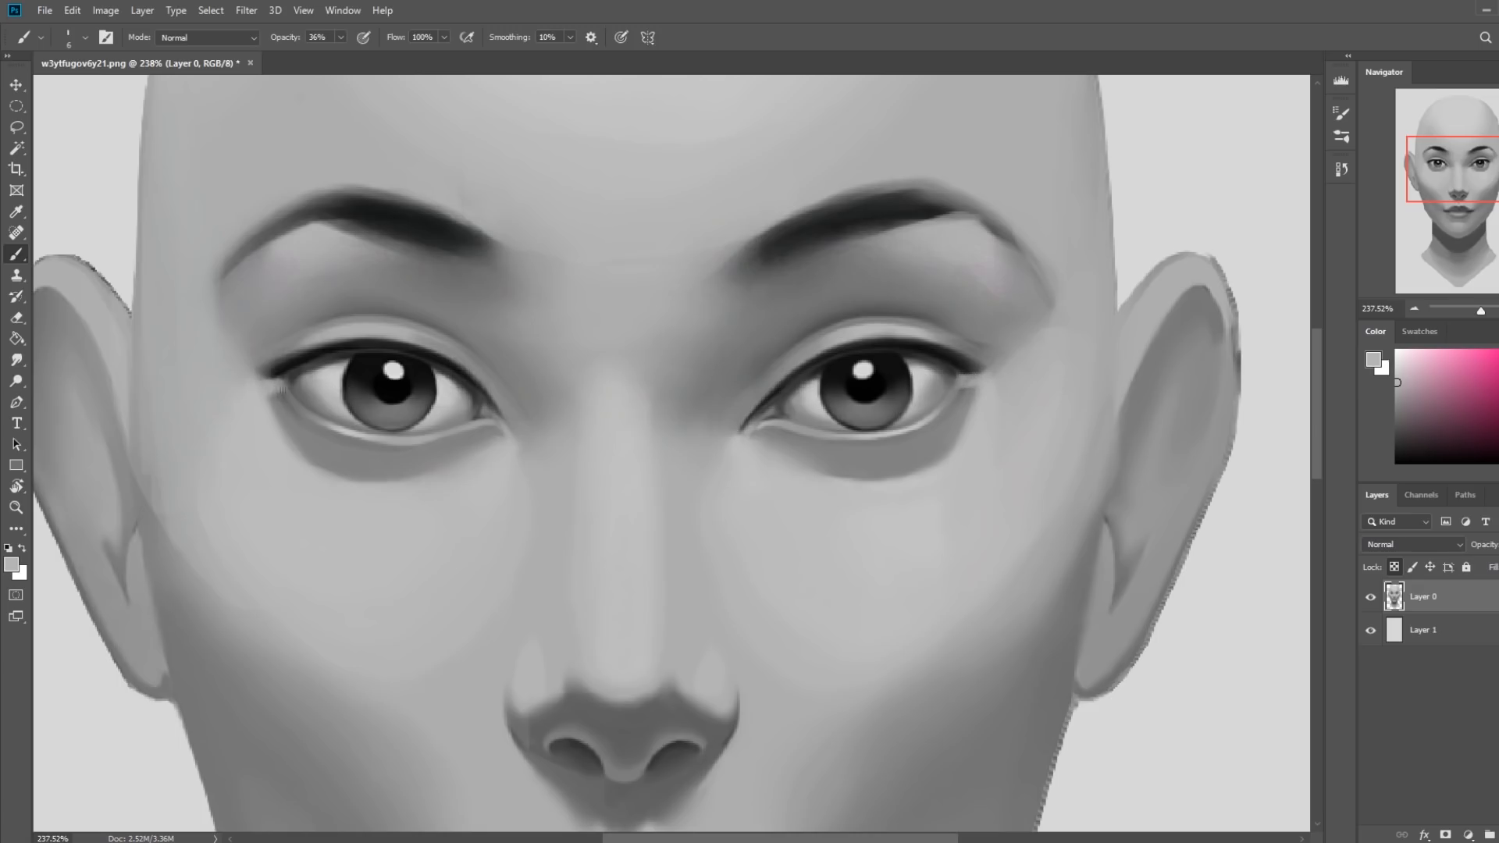
pyautogui.keyDown('alt'); pyautogui.click(309, 351); pyautogui.keyUp('alt')
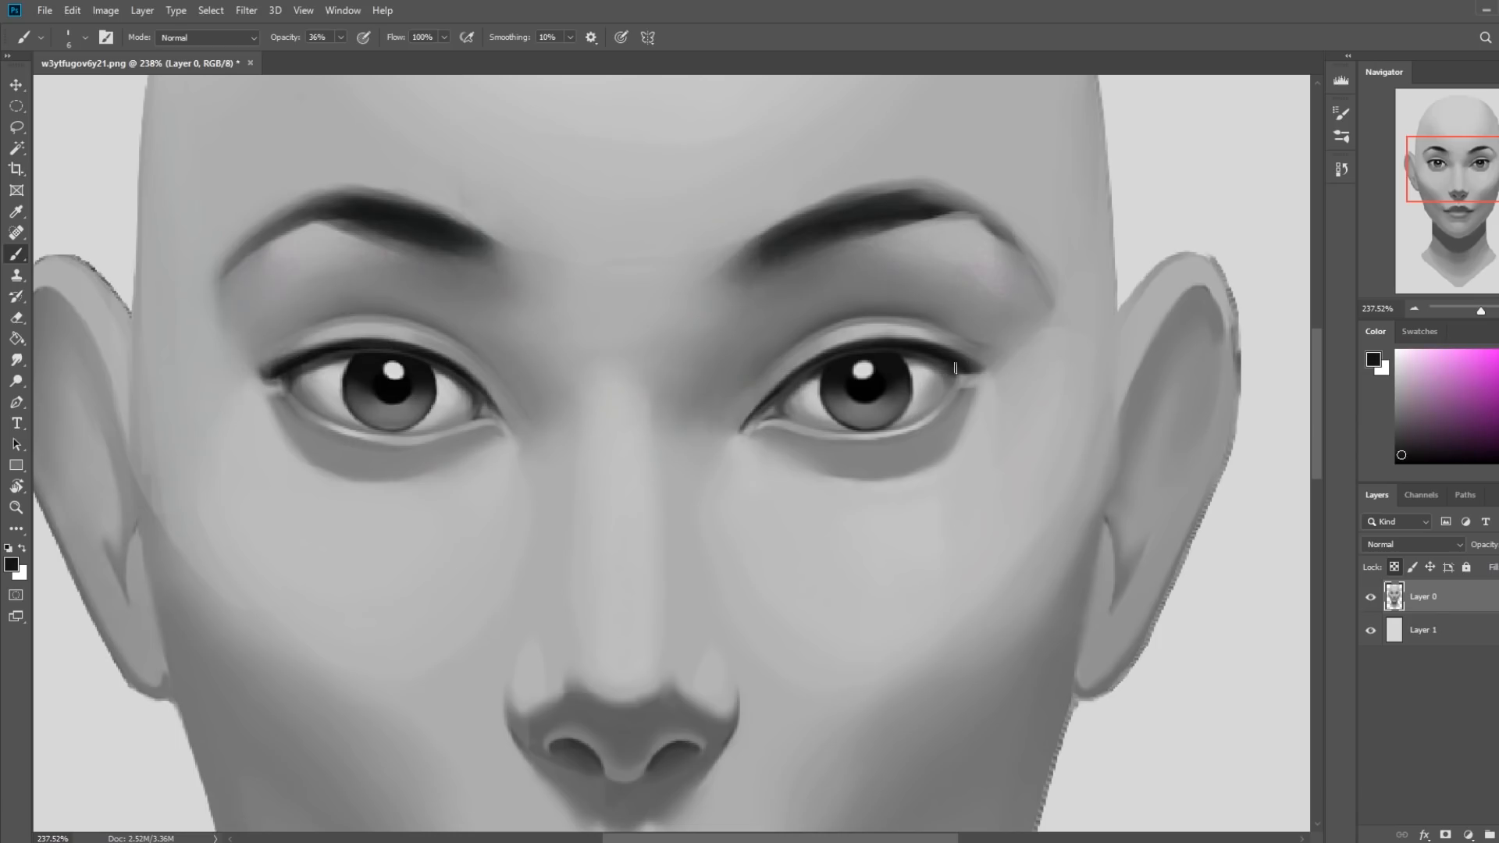
# Trim the outer edges of the shading beneath both eyes with a 20 px skin-gray brush, and smudge them at 4% strength.
pyautogui.keyDown('alt'); pyautogui.click(992, 405); pyautogui.keyUp('alt')
pyautogui.press(']')
pyautogui.moveTo(271, 415); pyautogui.dragTo(326, 511)
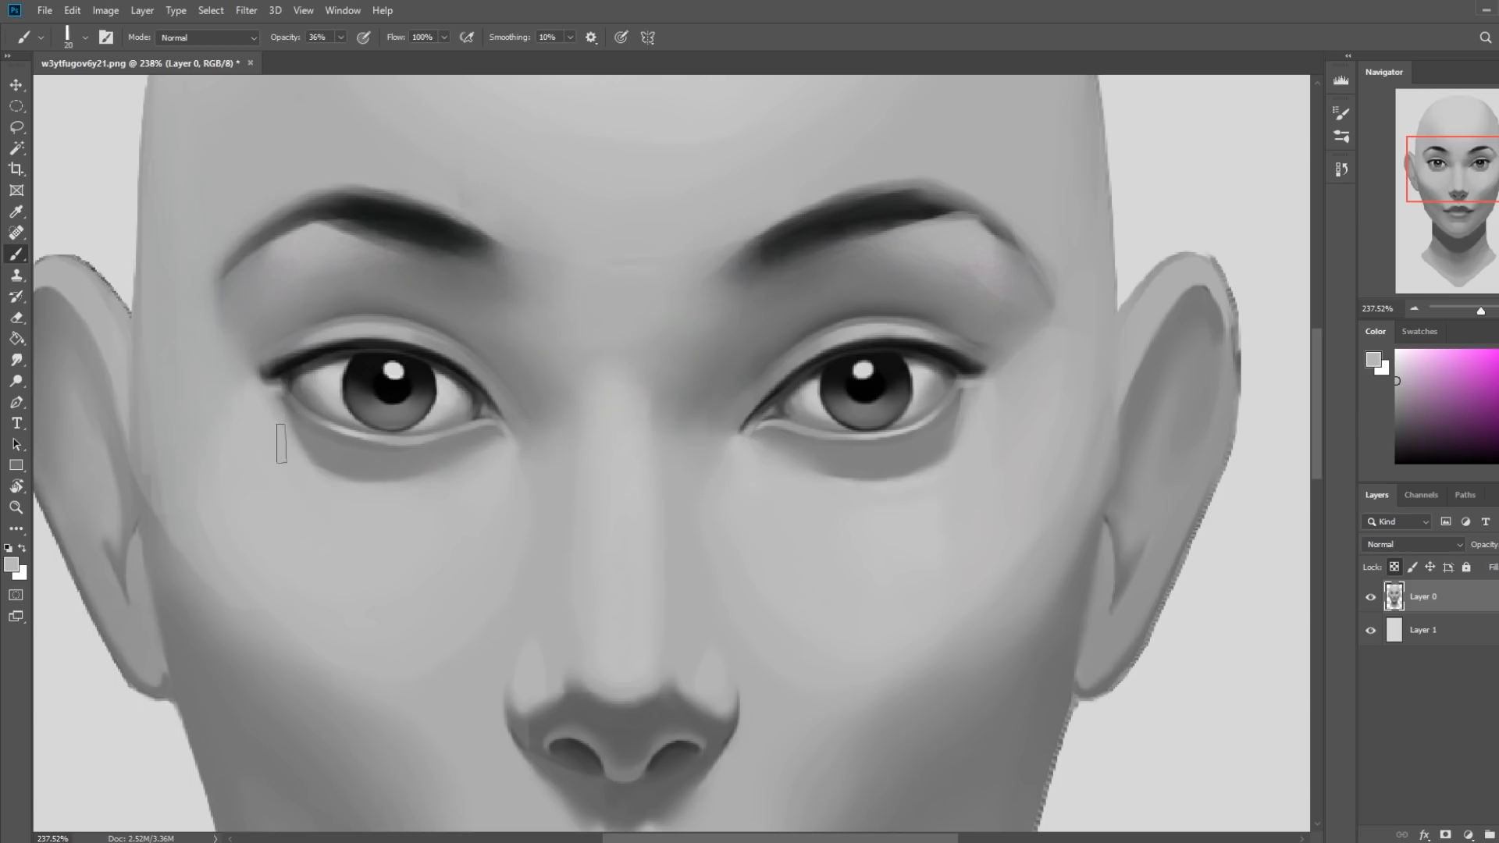
pyautogui.click(17, 360)
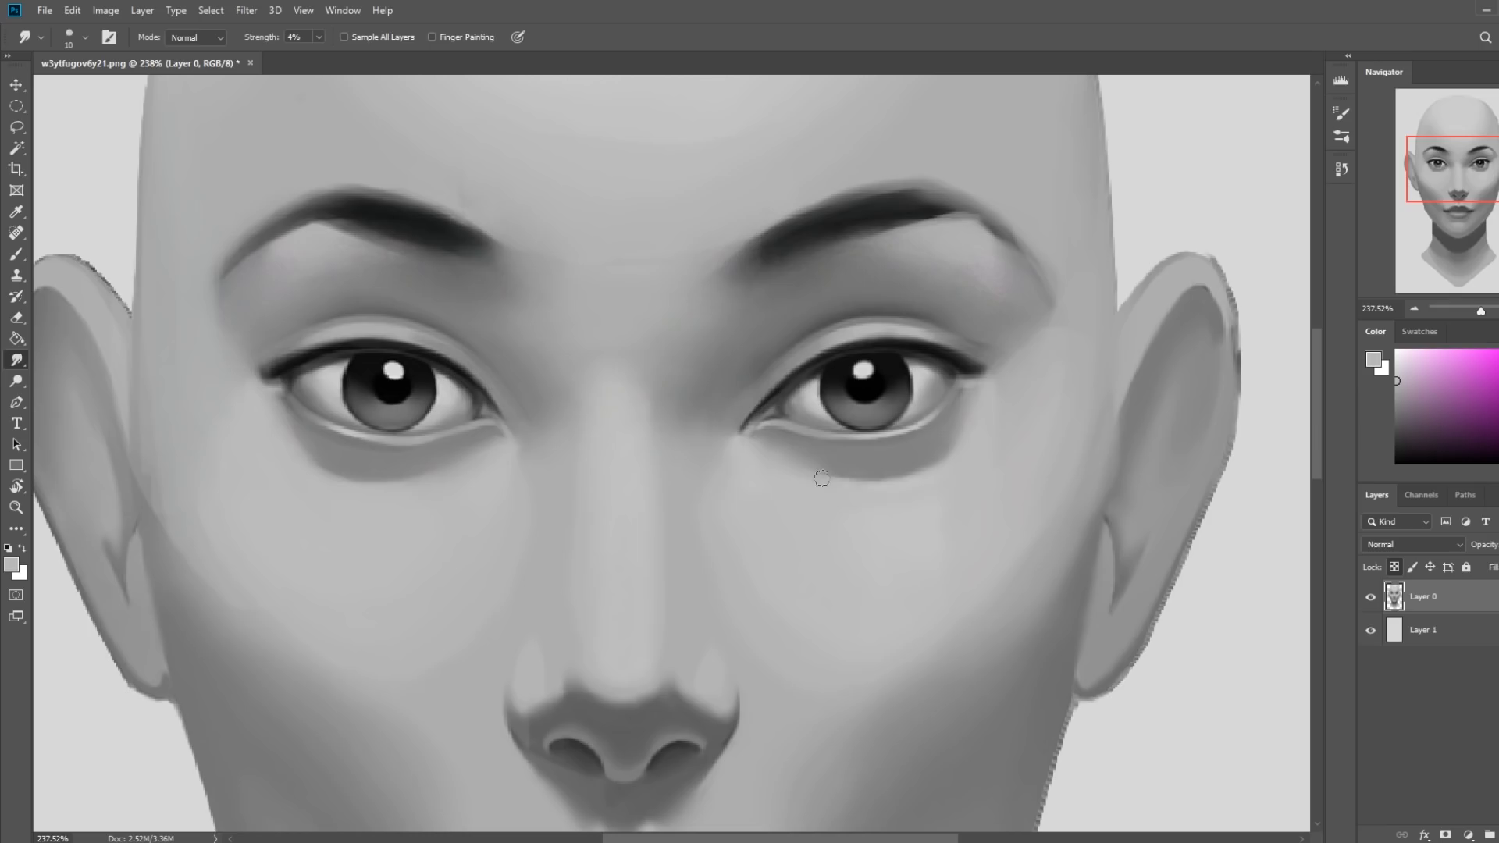
pyautogui.press('b')
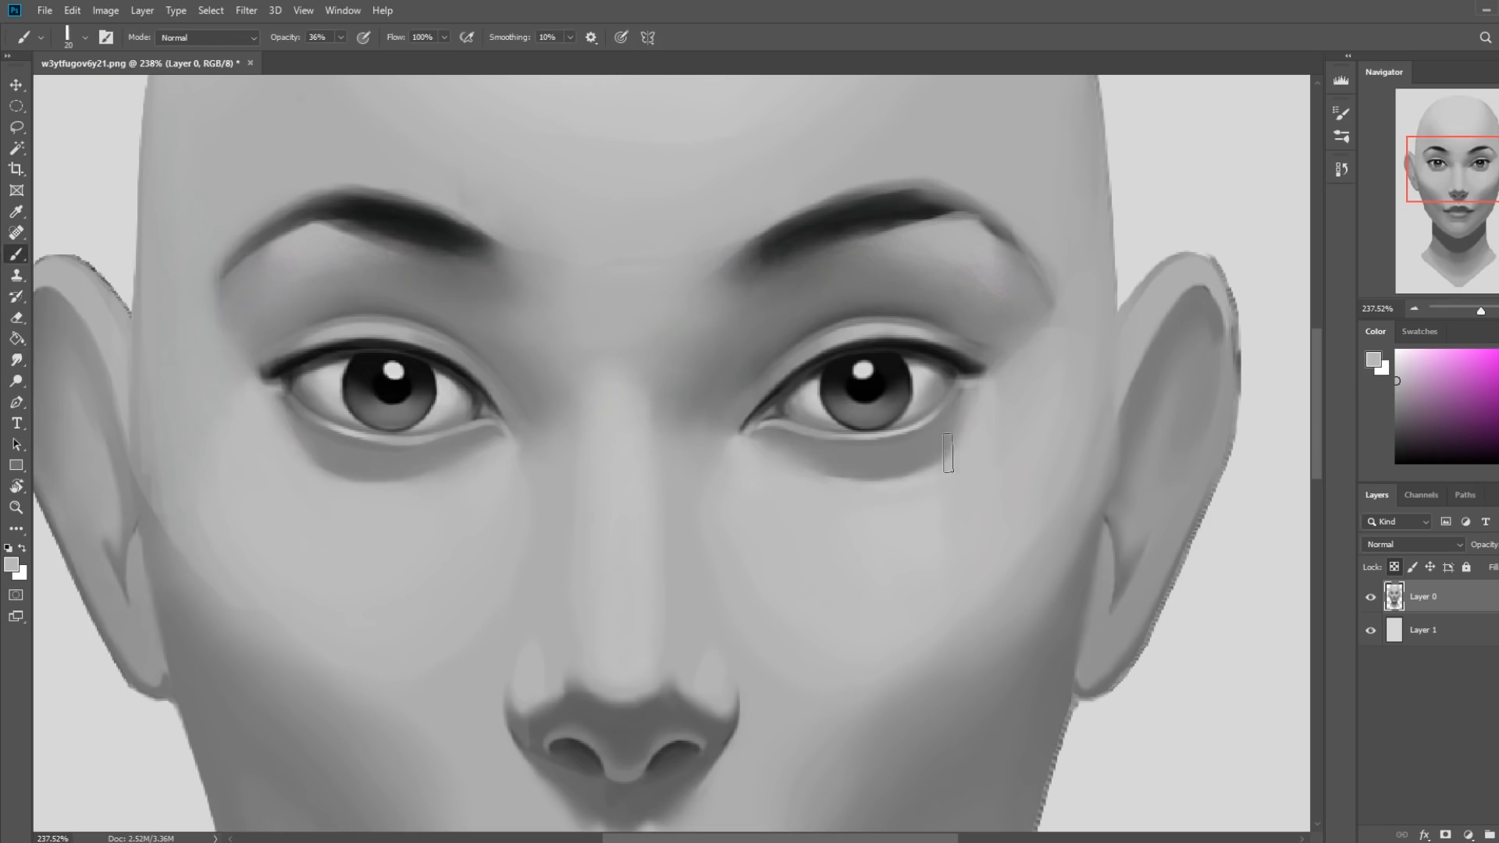
# Add a new layer and softly lighten the shading beneath the image's right eye with a 30 px soft round brush.
pyautogui.rightClick(946, 457)
pyautogui.click(1206, 743)
pyautogui.click(1497, 835)
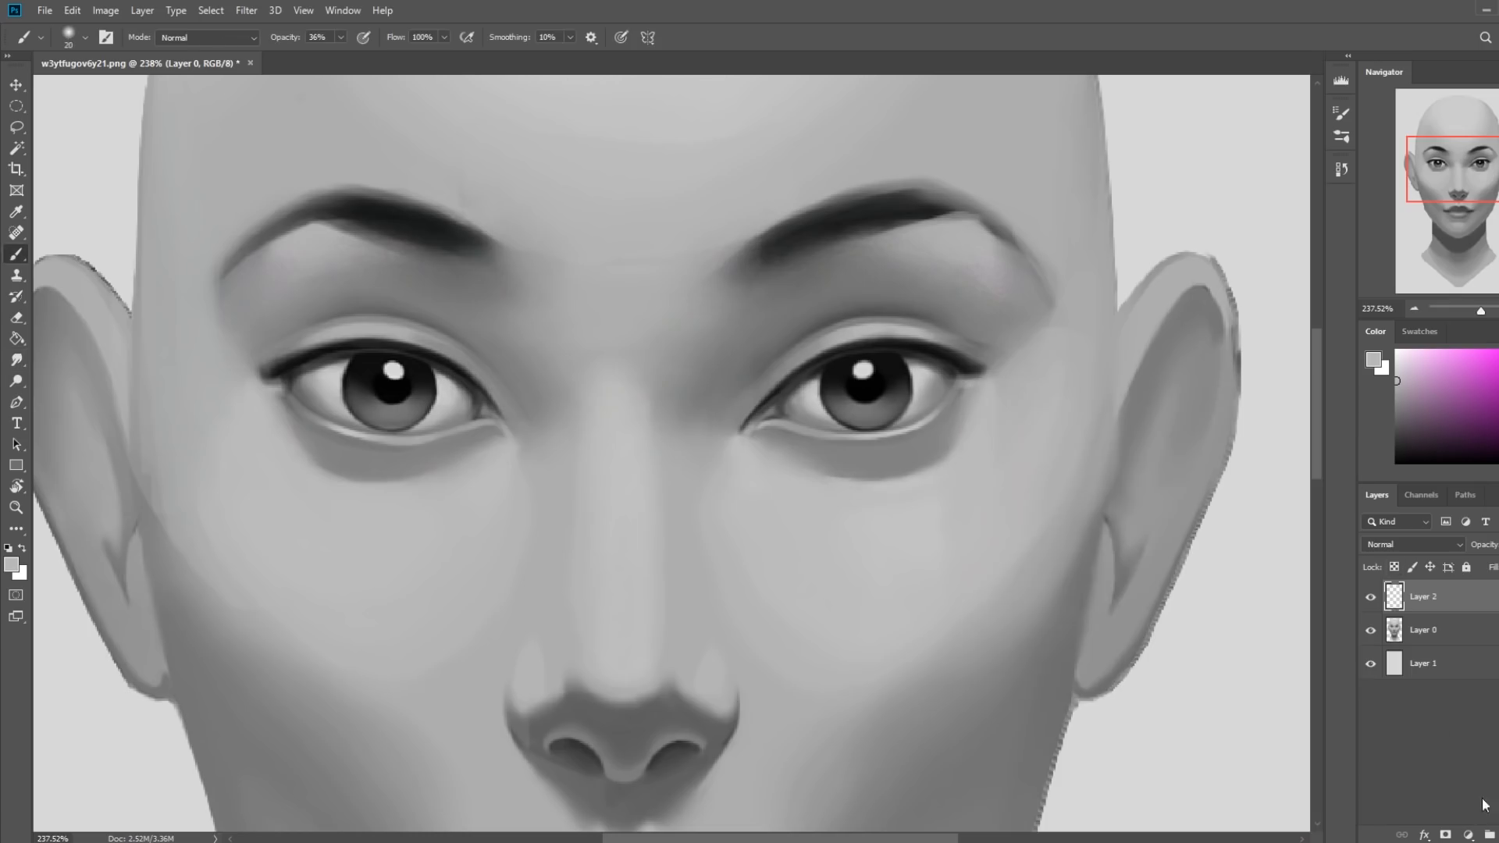
pyautogui.keyDown('alt'); pyautogui.click(888, 517); pyautogui.keyUp('alt')
pyautogui.press(']')
pyautogui.press('[')
pyautogui.press('[')
pyautogui.press('[')
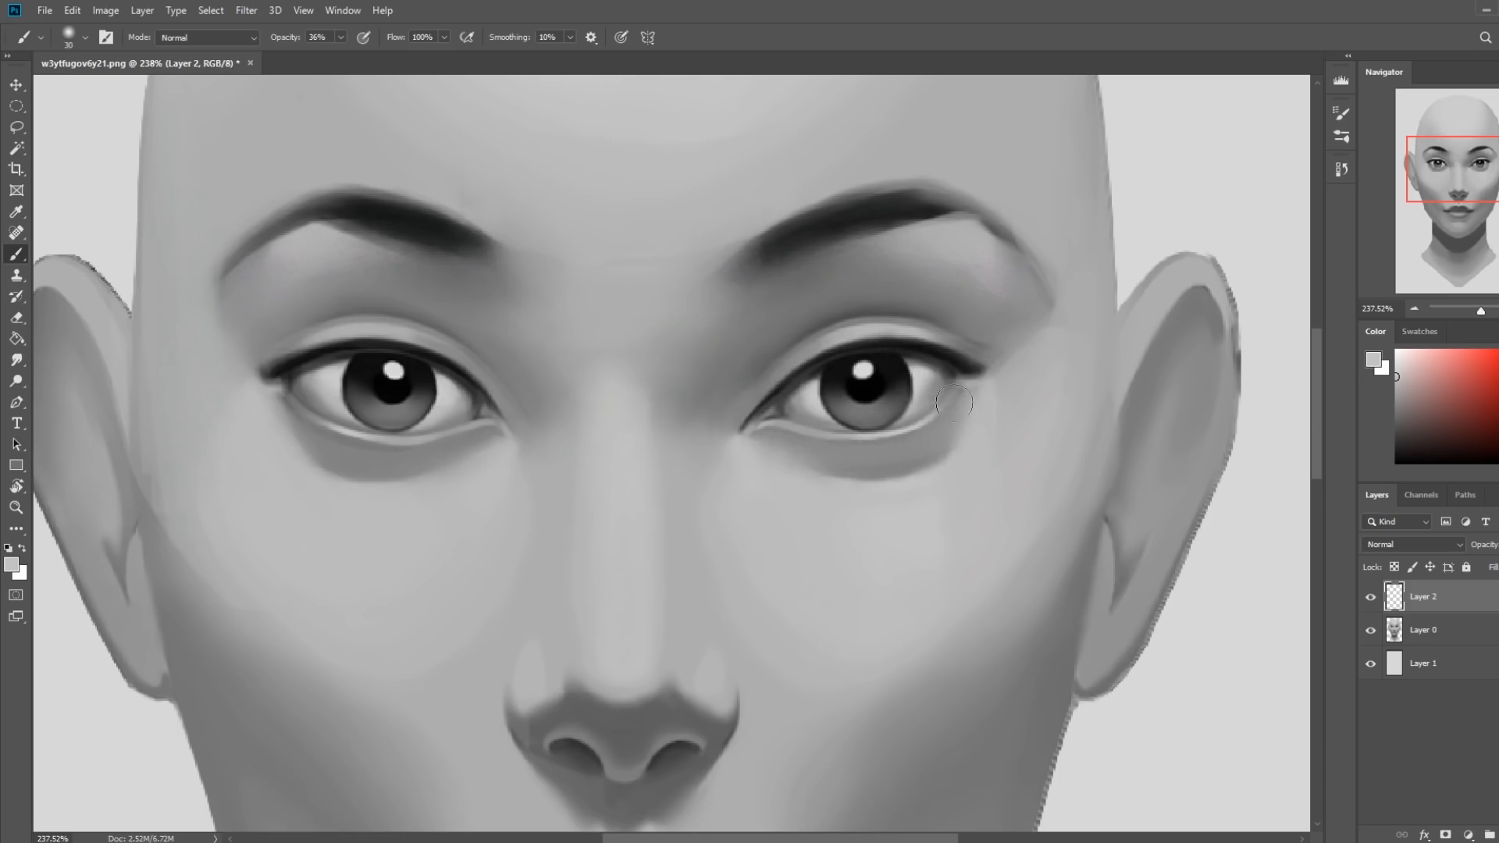
# Continue lightening the shading beneath both eyes on the new layer with soft brush sizes between 25 and 50 px.
pyautogui.press(']')
pyautogui.press(']')
pyautogui.press(']')
pyautogui.press(']')
pyautogui.press(']')
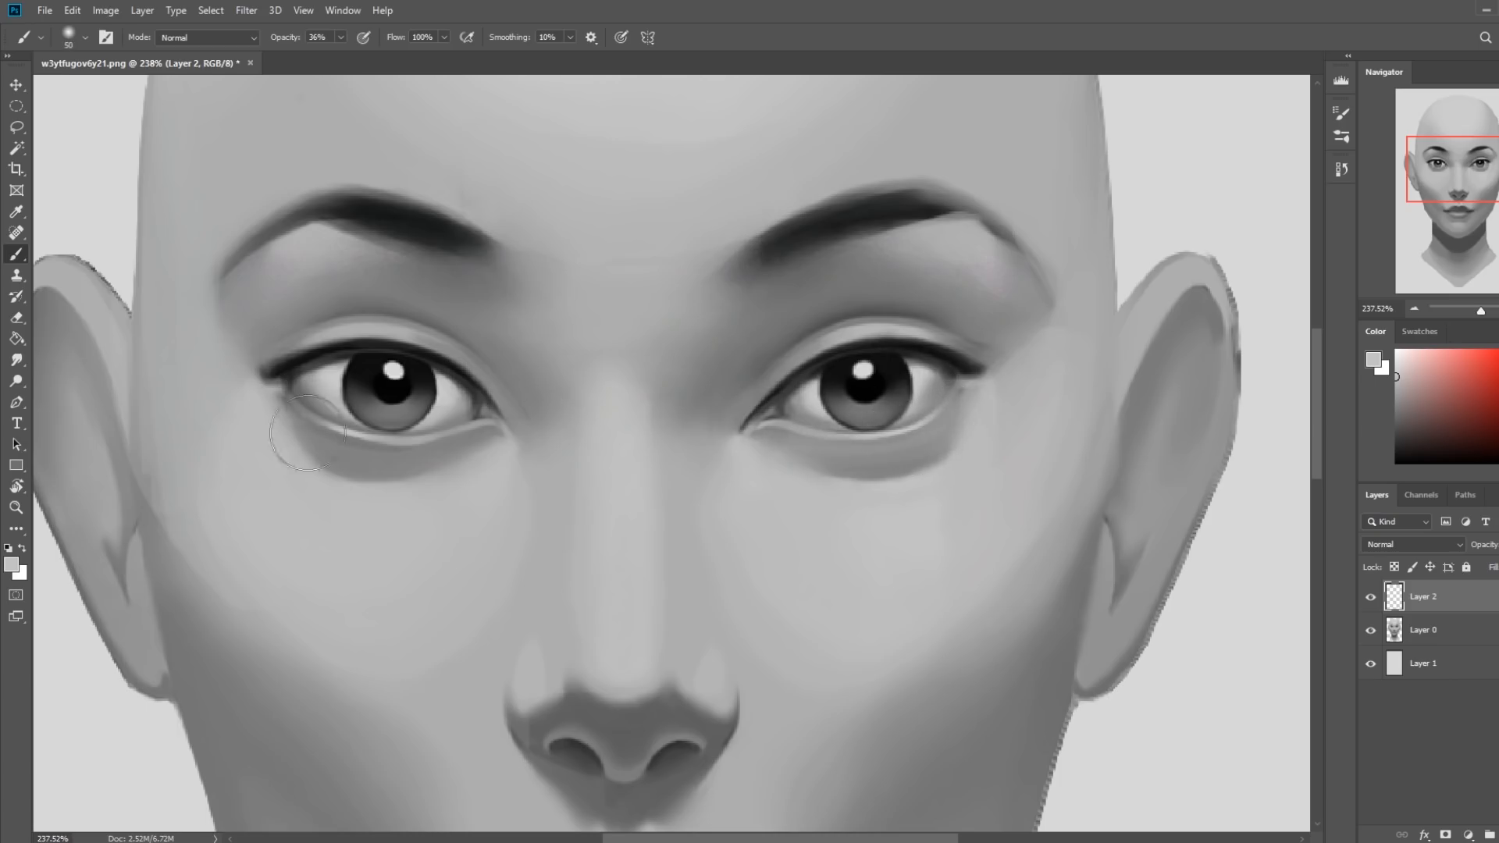
pyautogui.press('[')
pyautogui.press('[')
pyautogui.press('[')
pyautogui.press('[')
pyautogui.press('[')
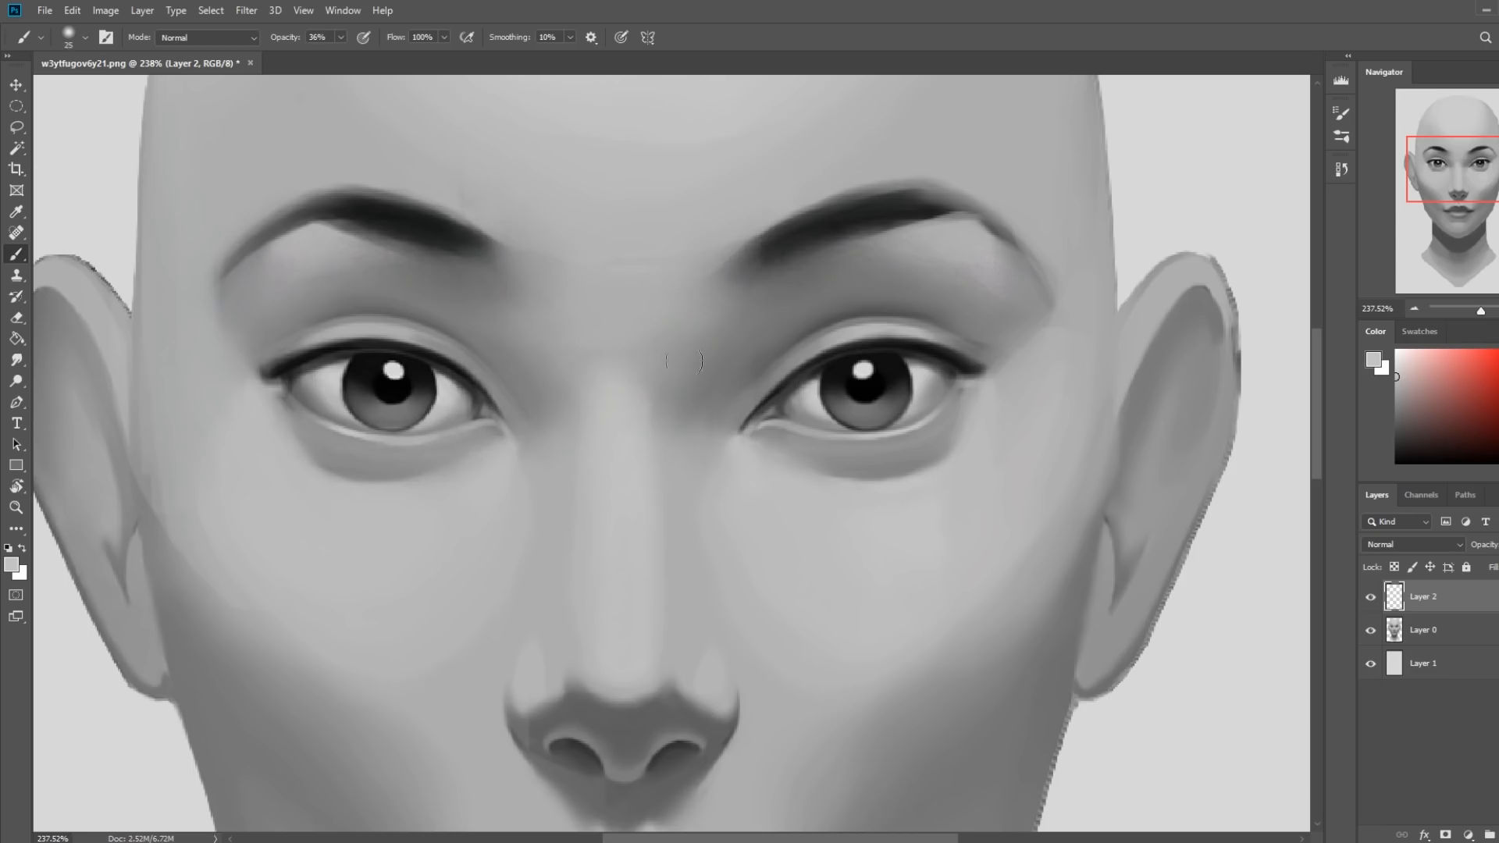
pyautogui.press('e')
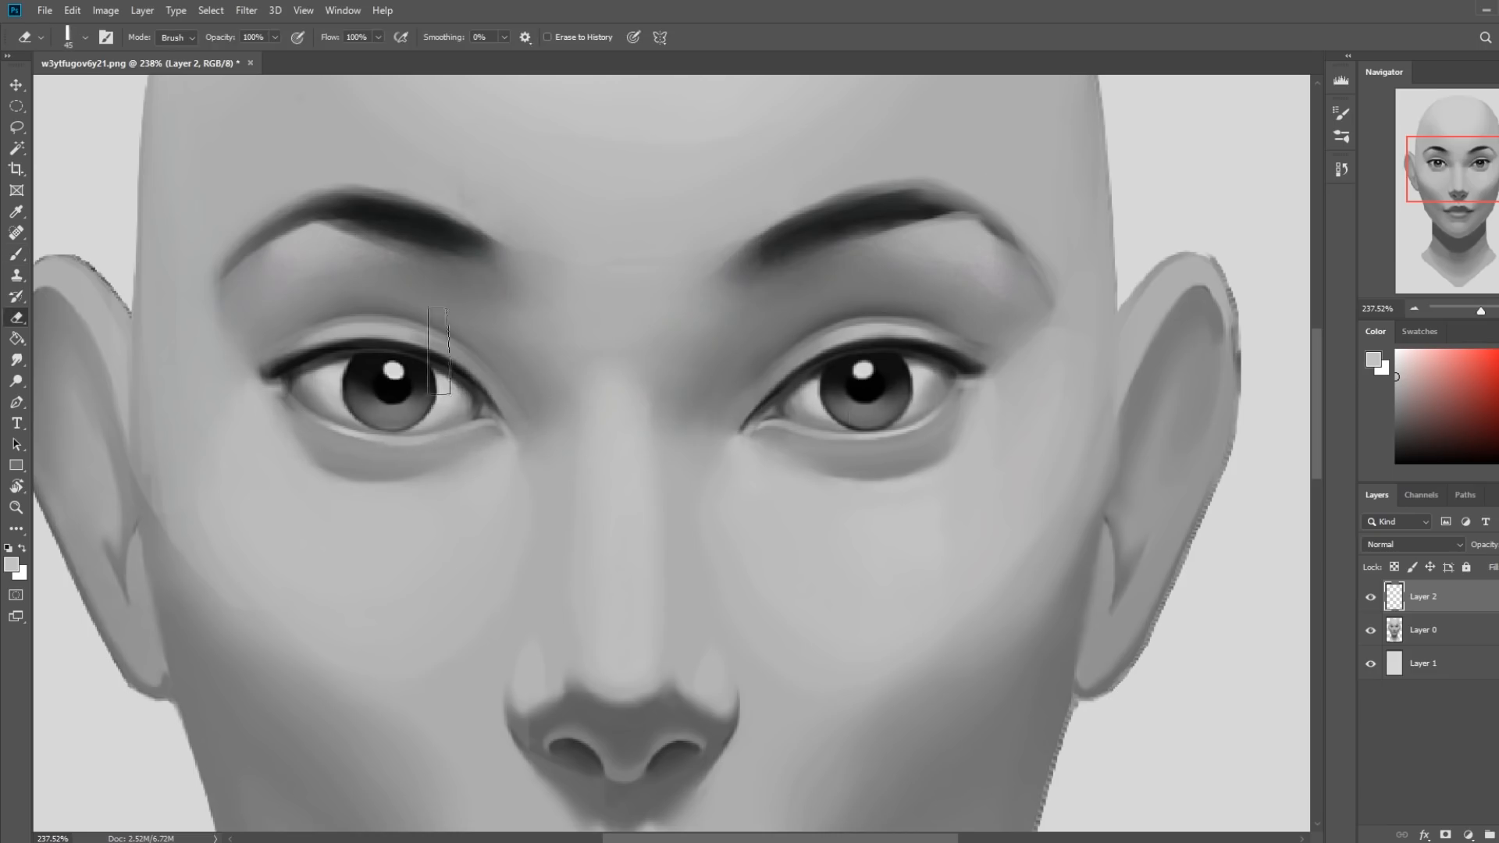
pyautogui.hotkey('ctrl', '0')
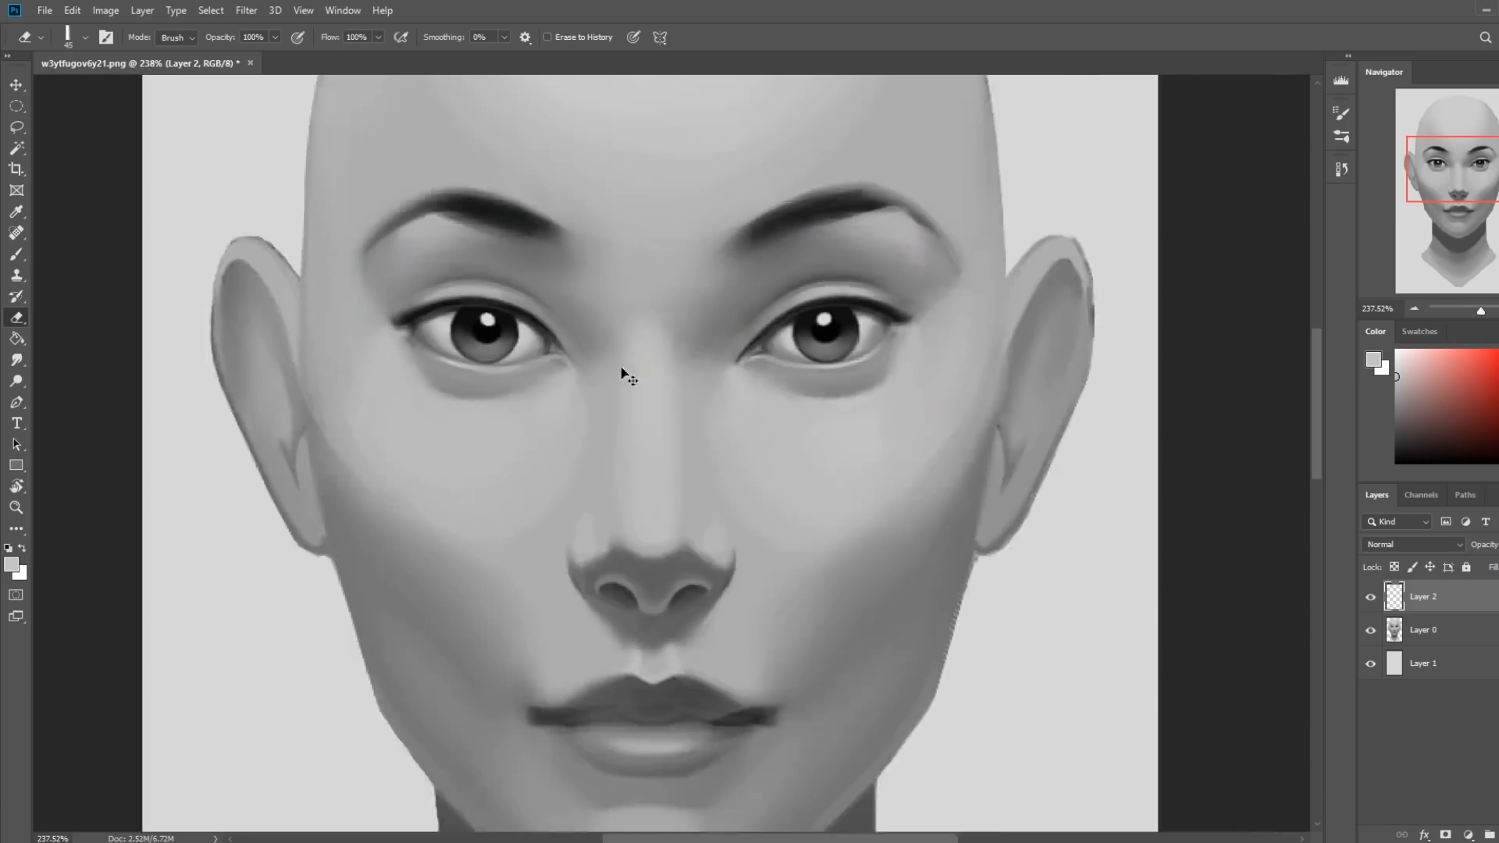
# Sample black from the image's right eye, set the brush opacity to 14%, and add another new layer on top.
pyautogui.press('b')
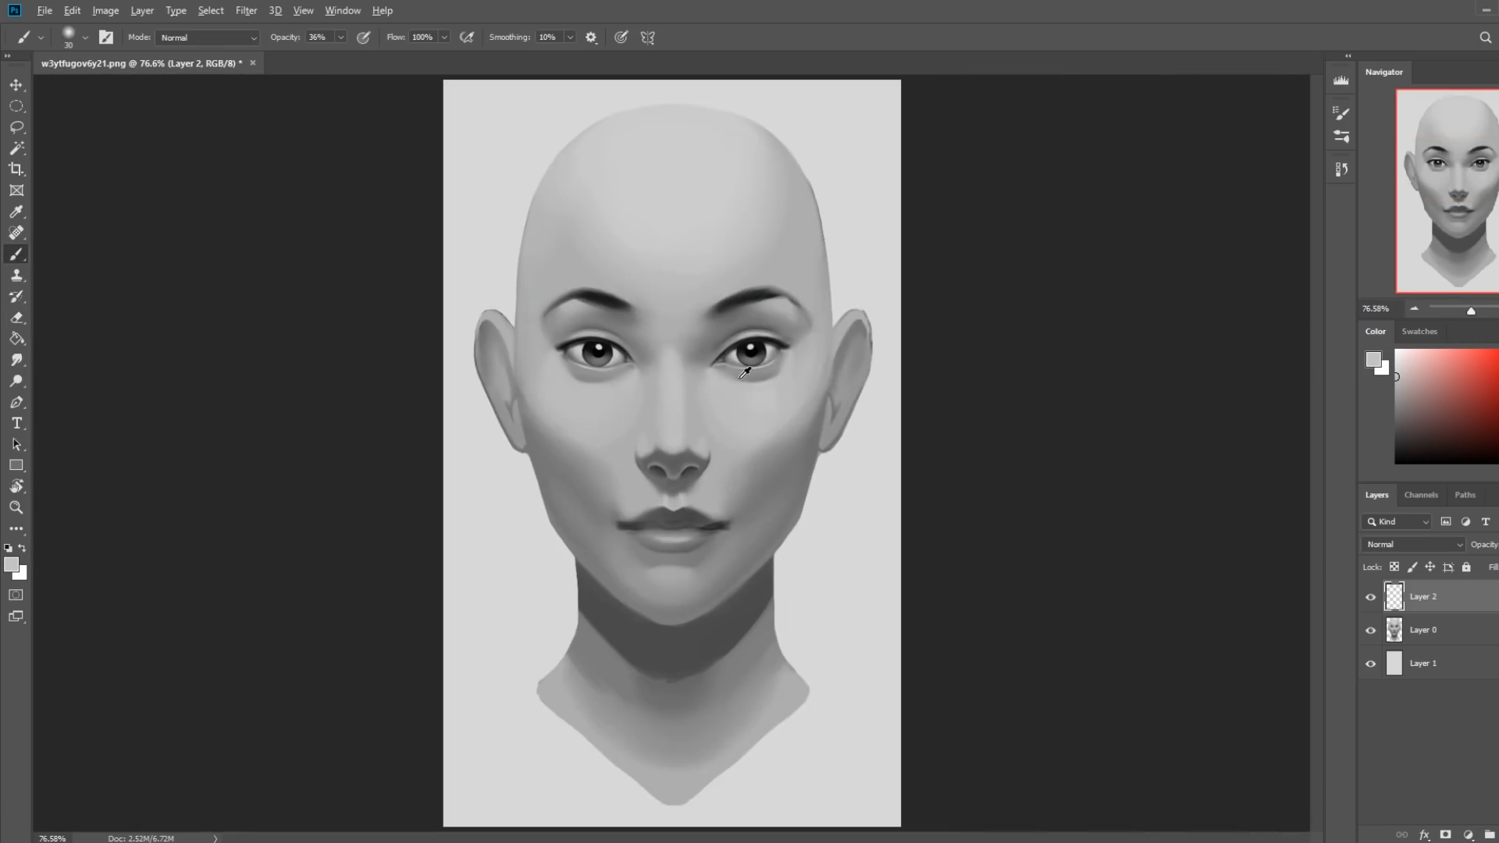
pyautogui.keyDown('alt'); pyautogui.click(754, 347); pyautogui.keyUp('alt')
pyautogui.press(']')
pyautogui.press(']')
pyautogui.press(']')
pyautogui.press('[')
pyautogui.moveTo(342, 37); pyautogui.dragTo(327, 60)
pyautogui.click(1467, 835)
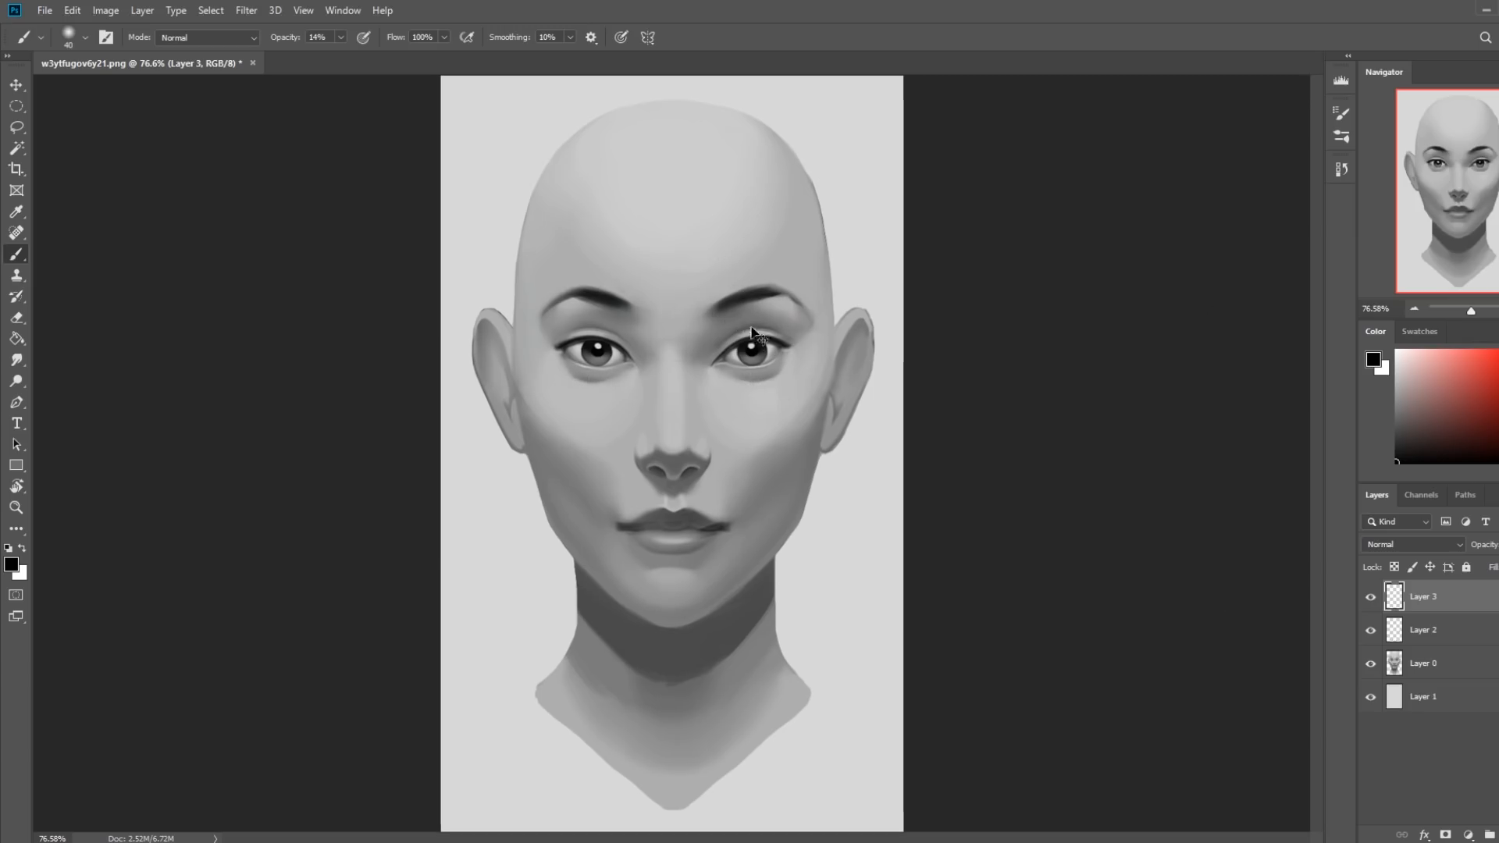
# Enlarge the soft black brush to 175 px over the image's right eyelid and set its opacity to 13%.
pyautogui.hotkey('ctrl', '+')
pyautogui.hotkey('ctrl', '+')
pyautogui.moveTo(884, 301); pyautogui.dragTo(843, 468)
pyautogui.press(']')
pyautogui.press(']')
pyautogui.press(']')
pyautogui.press(']')
pyautogui.press(']')
pyautogui.press(']')
pyautogui.press(']')
pyautogui.click(342, 37)
pyautogui.click(339, 56)
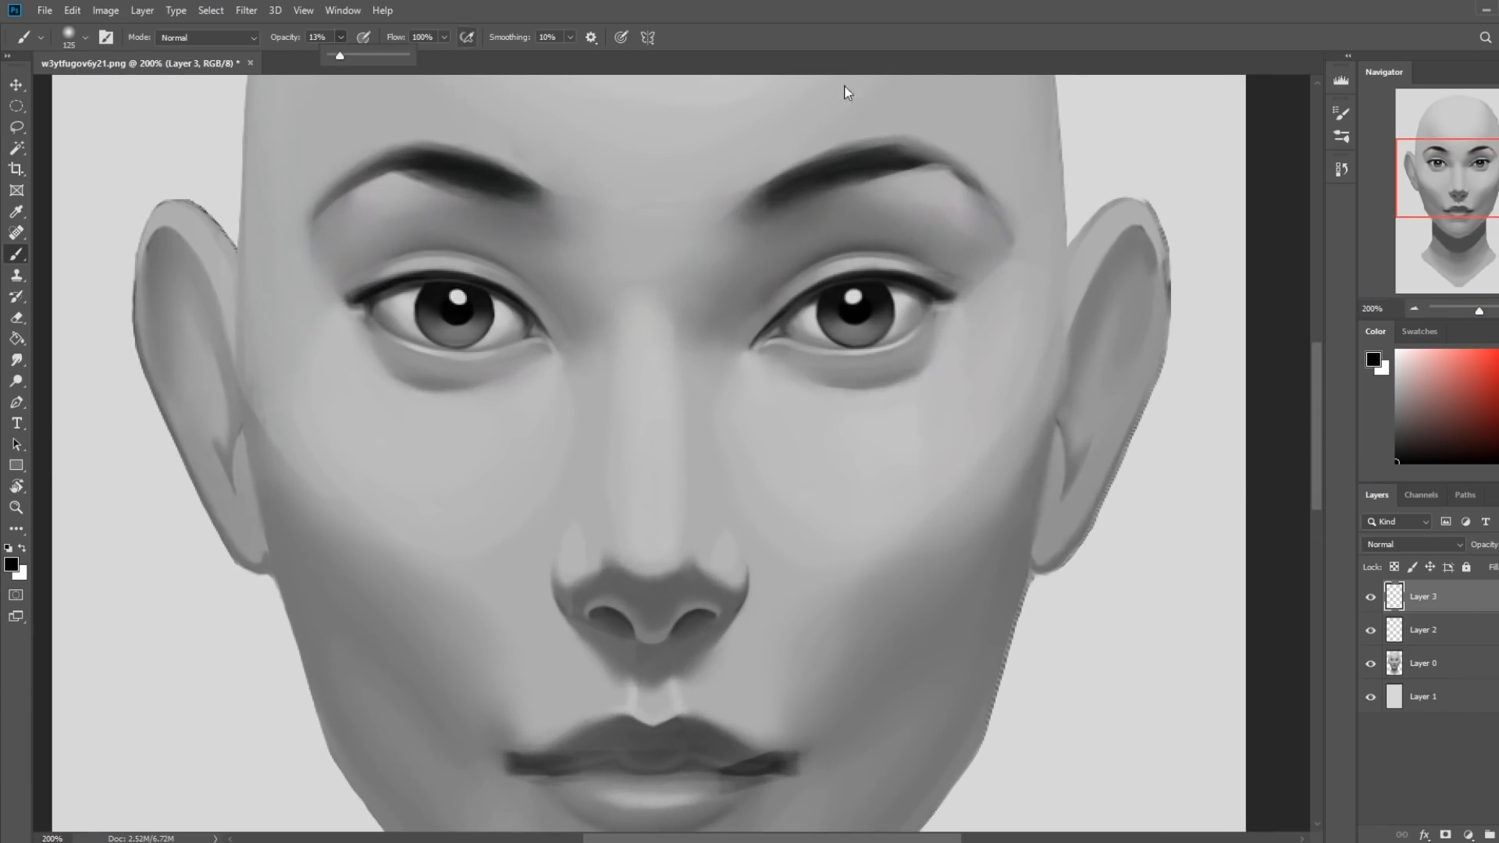
pyautogui.press(']')
pyautogui.press(']')
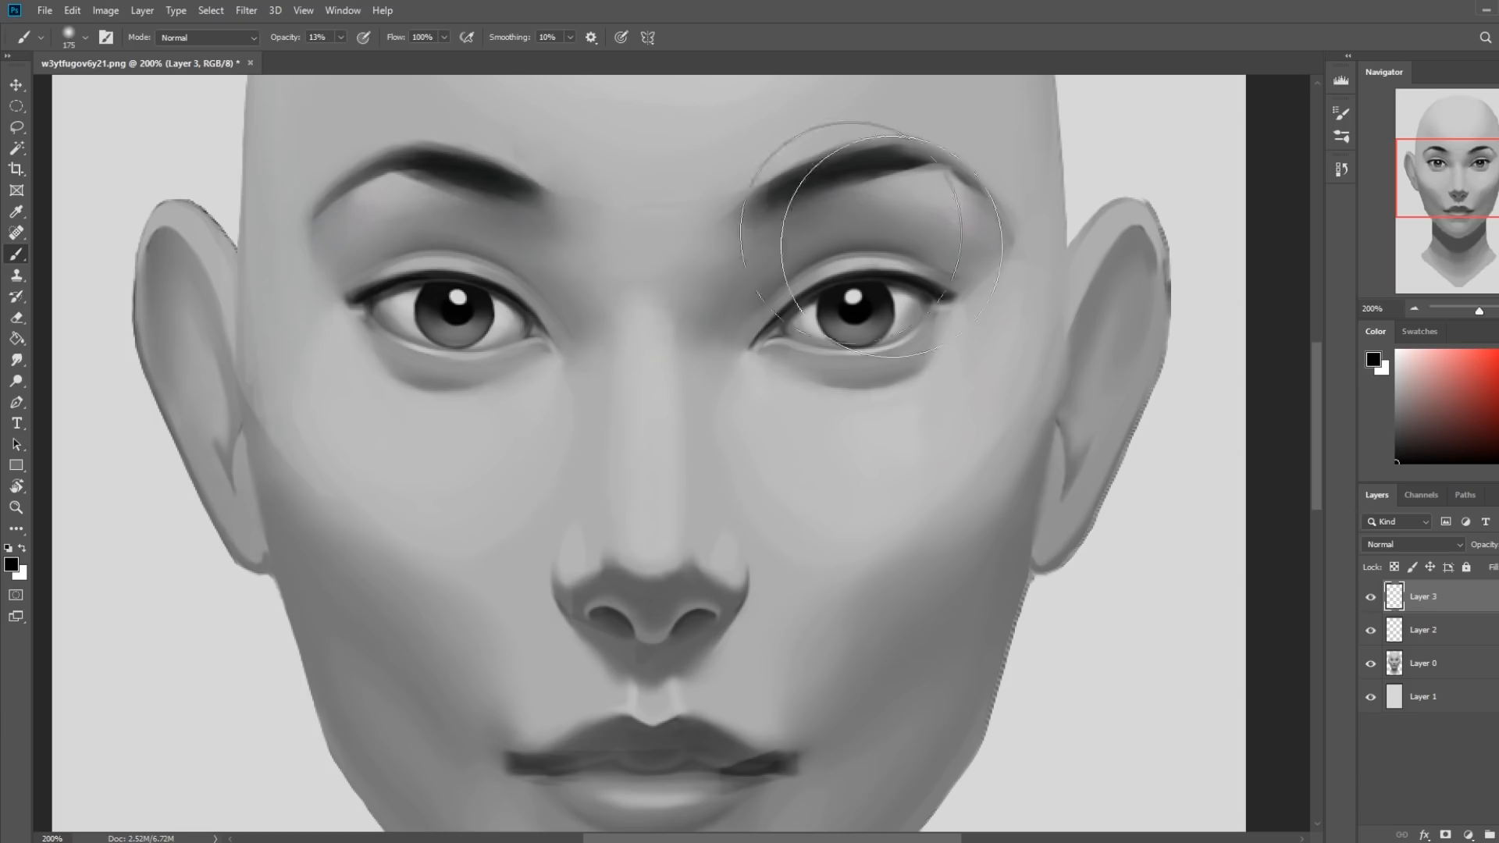
pyautogui.click(339, 38)
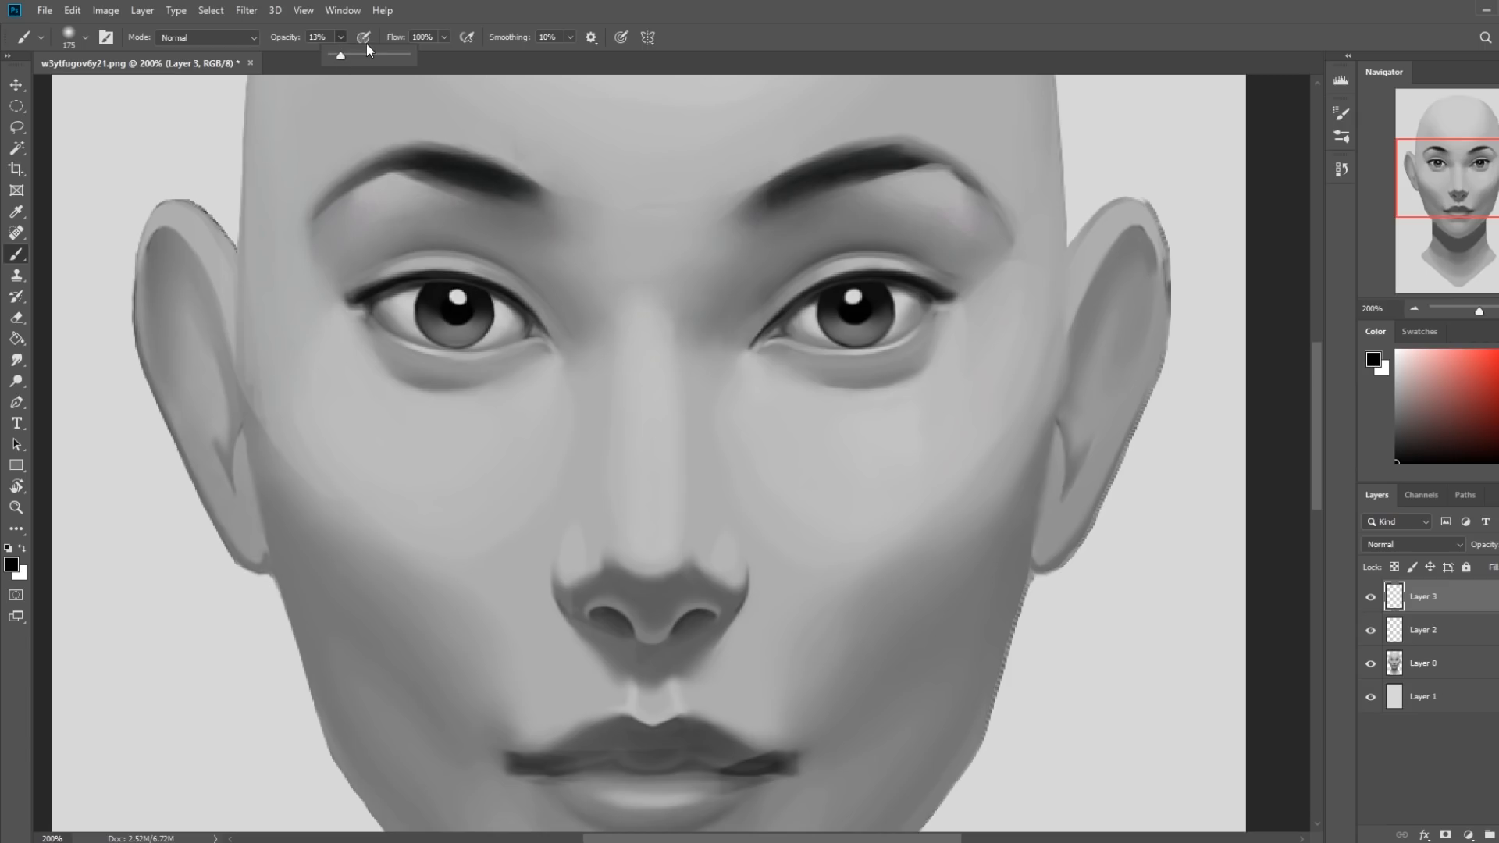
# Switch to Istebrak's YouTube channel in Chrome and search its videos for "radial shading".
pyautogui.click(146, 842)
pyautogui.click(124, 789)
pyautogui.moveTo(1498, 164); pyautogui.dragTo(855, 60)
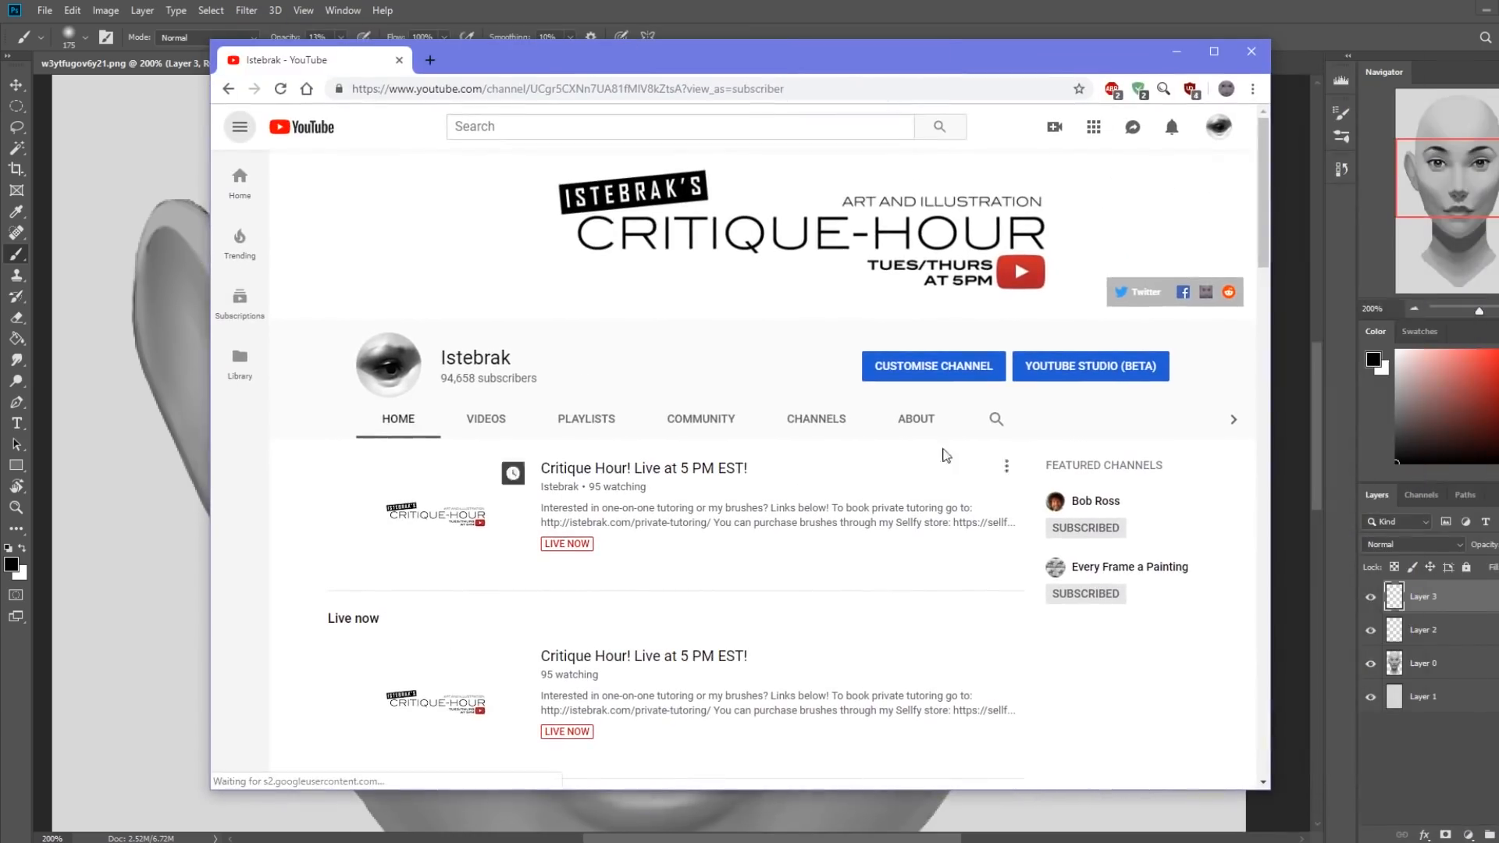
pyautogui.click(993, 421)
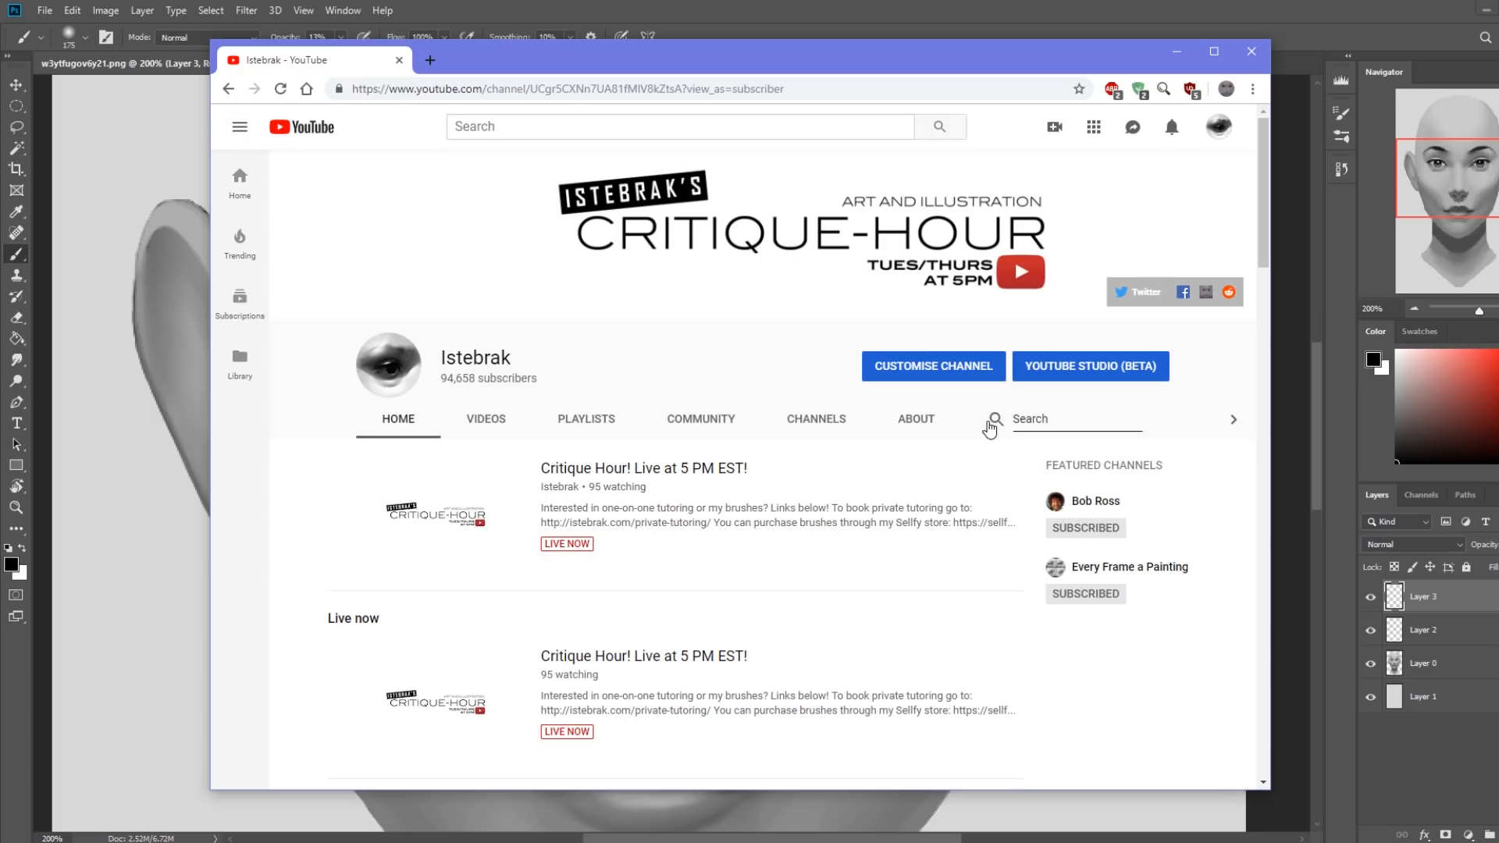
pyautogui.click(1063, 420)
pyautogui.write('radial shading')
pyautogui.press('Return')
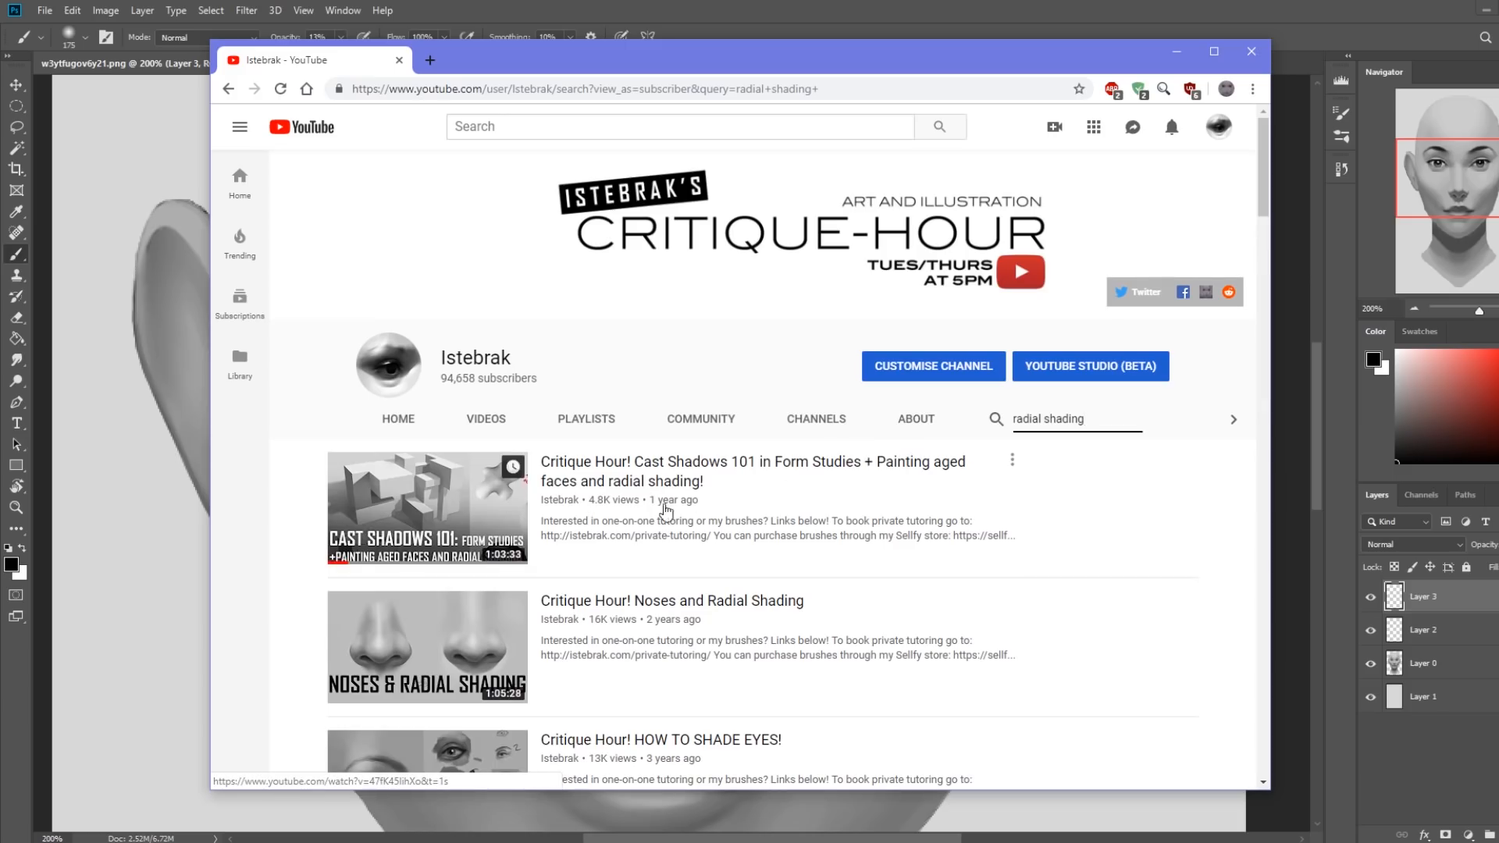
# Examine the channel's radial shading results for videos on noses, eyes, core shadows and edges.
pyautogui.scroll(-2, 781, 498)
pyautogui.scroll(-1, 812, 492)
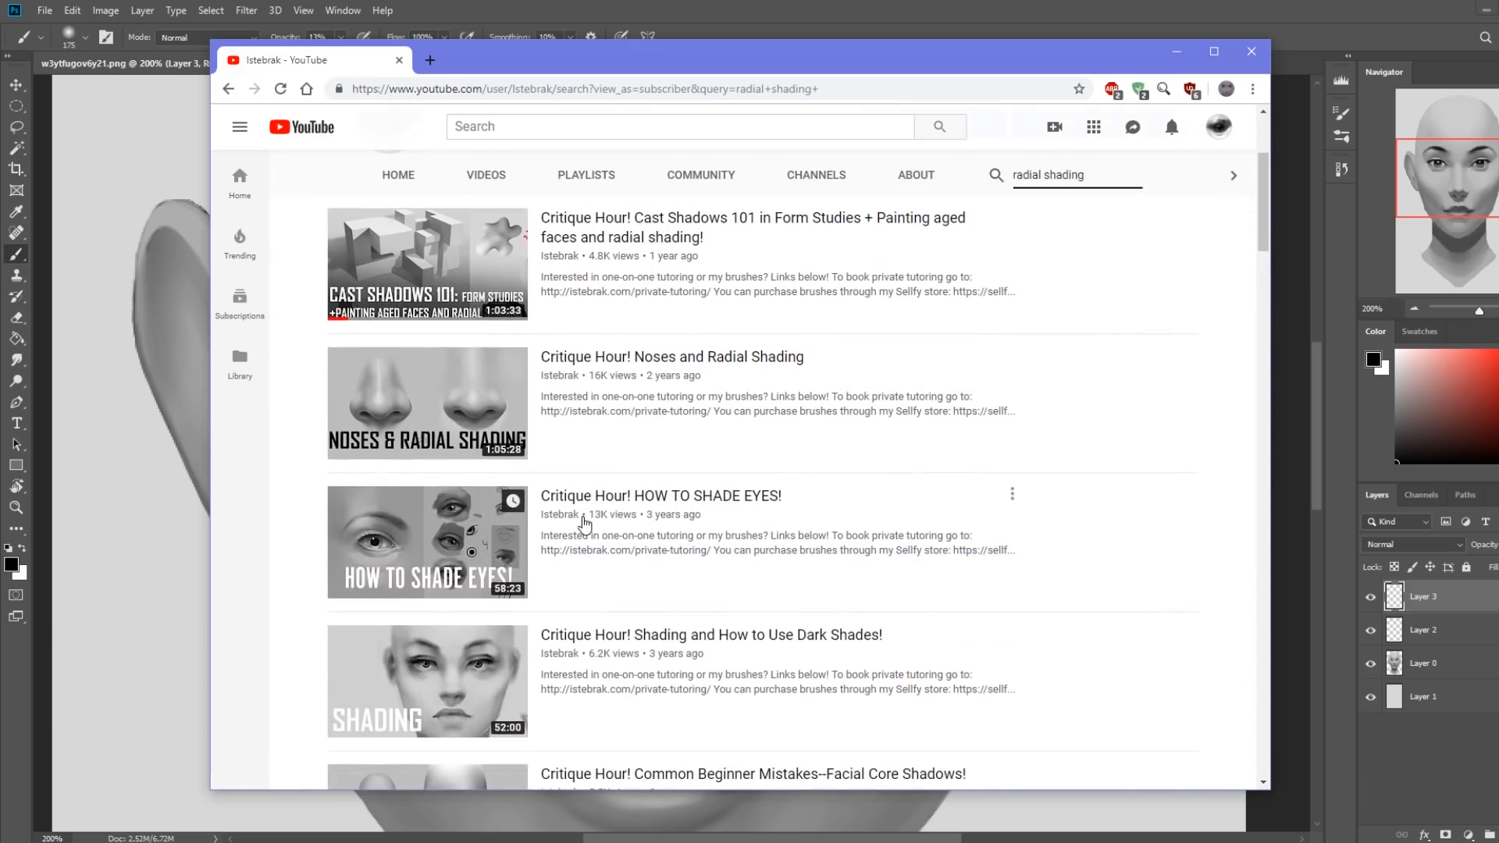
pyautogui.scroll(-4, 976, 617)
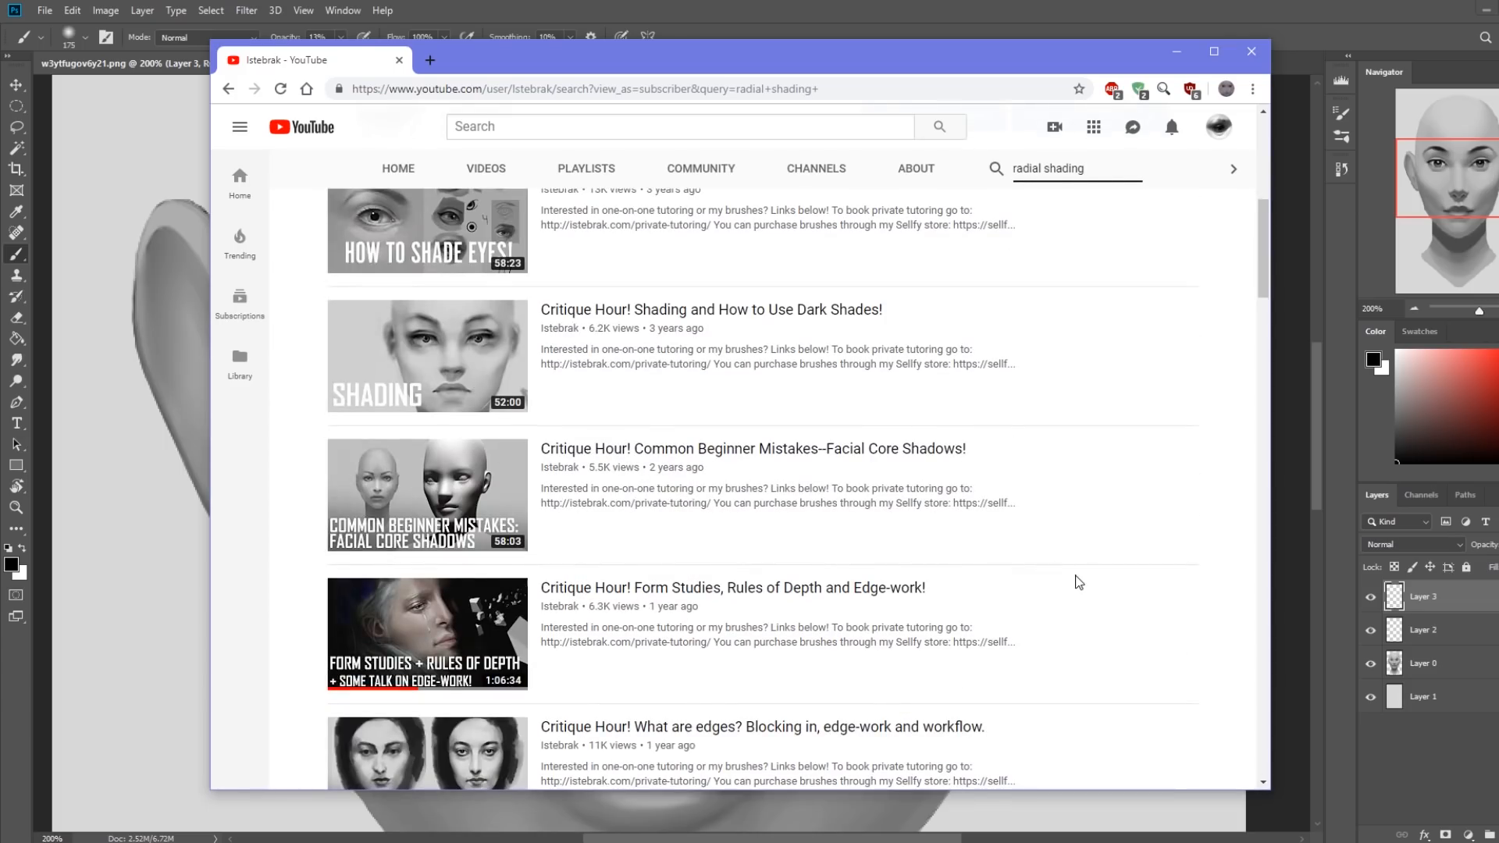
pyautogui.scroll(-2, 1078, 581)
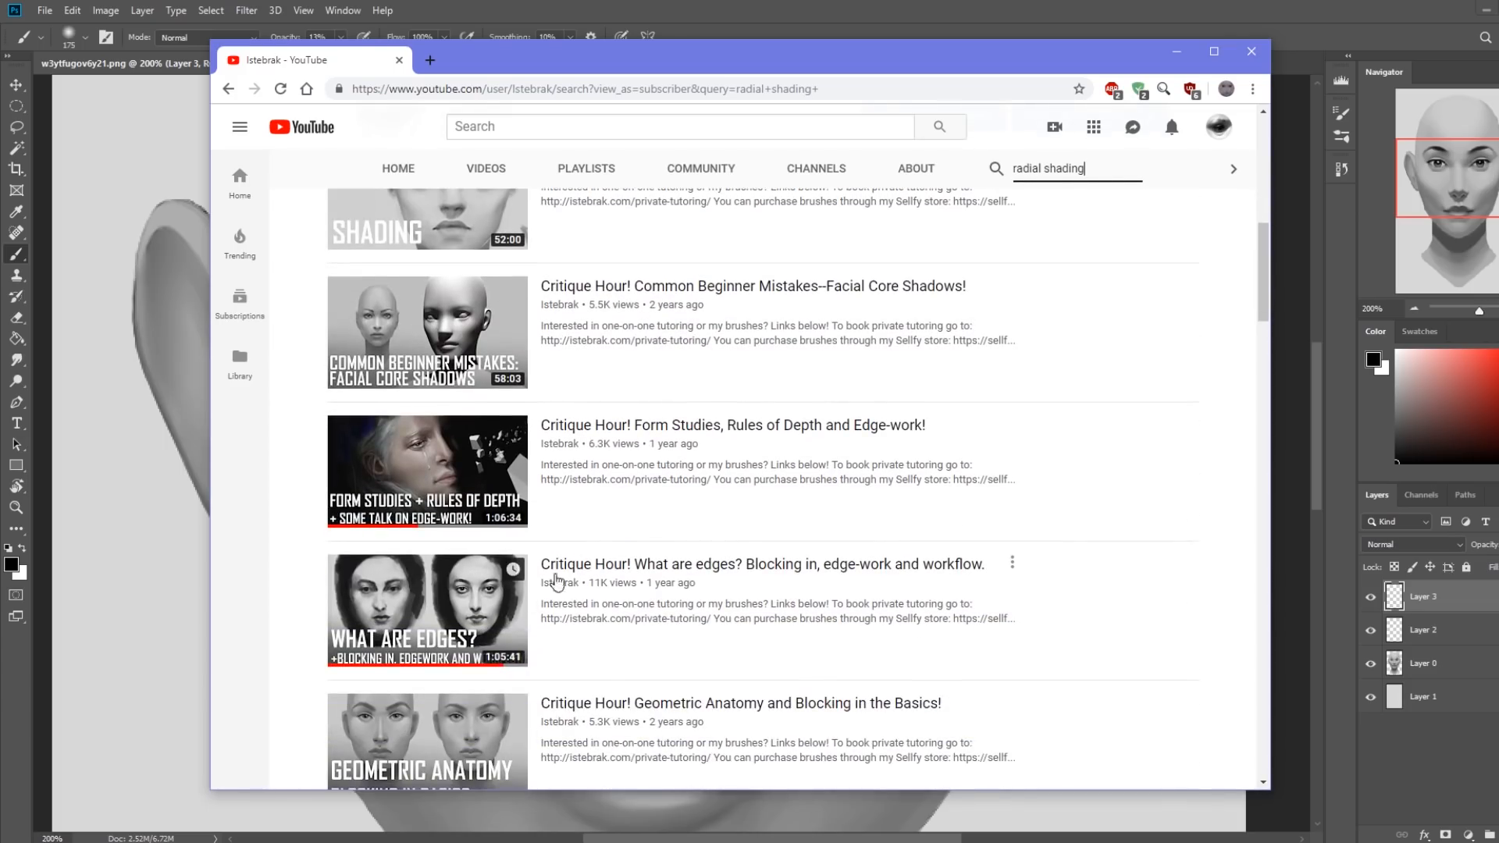
pyautogui.scroll(-3, 1008, 548)
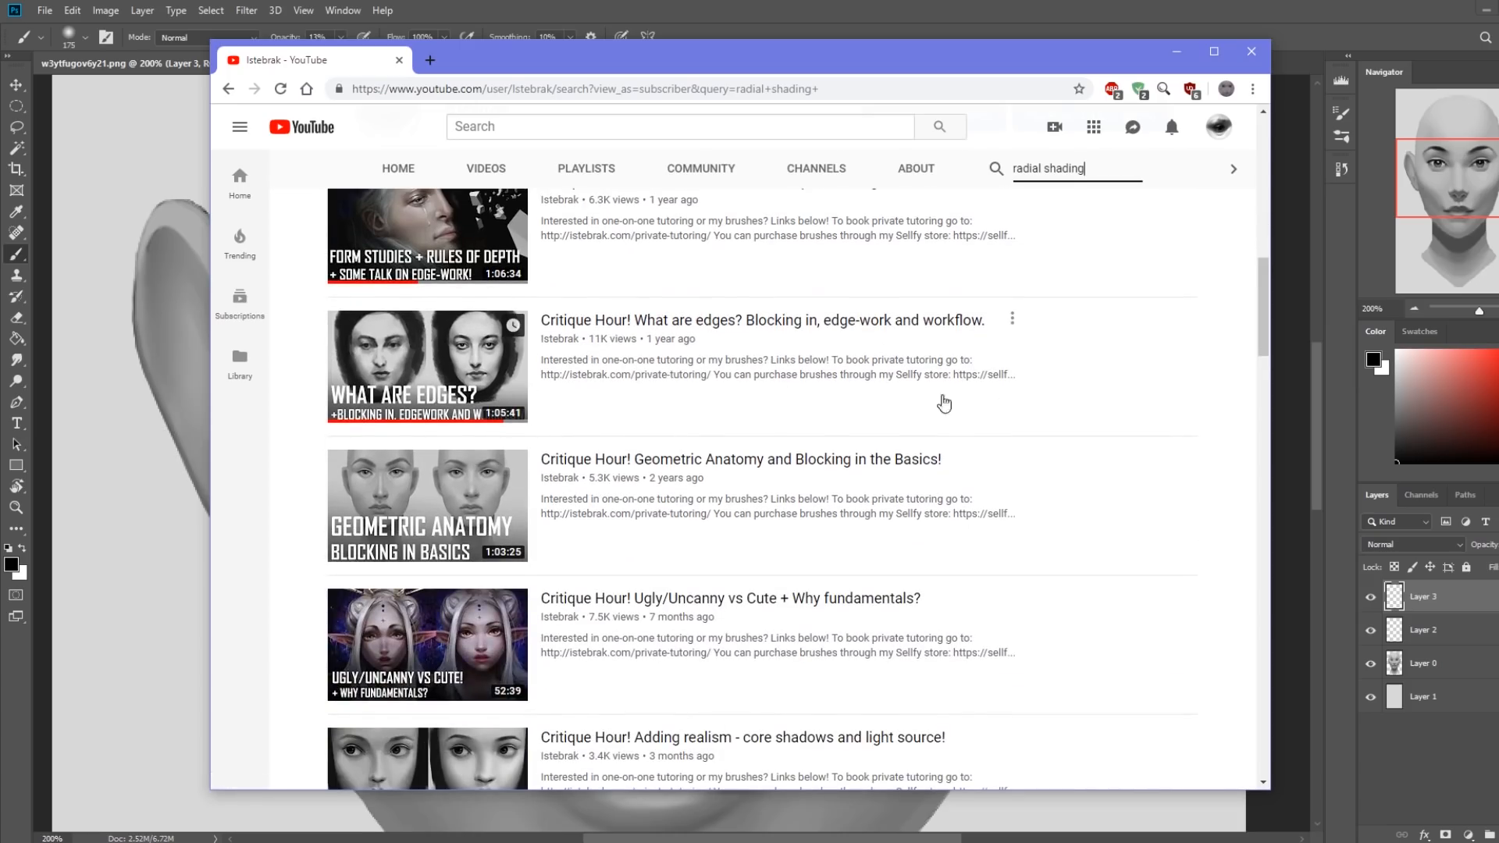
pyautogui.scroll(3, 1035, 425)
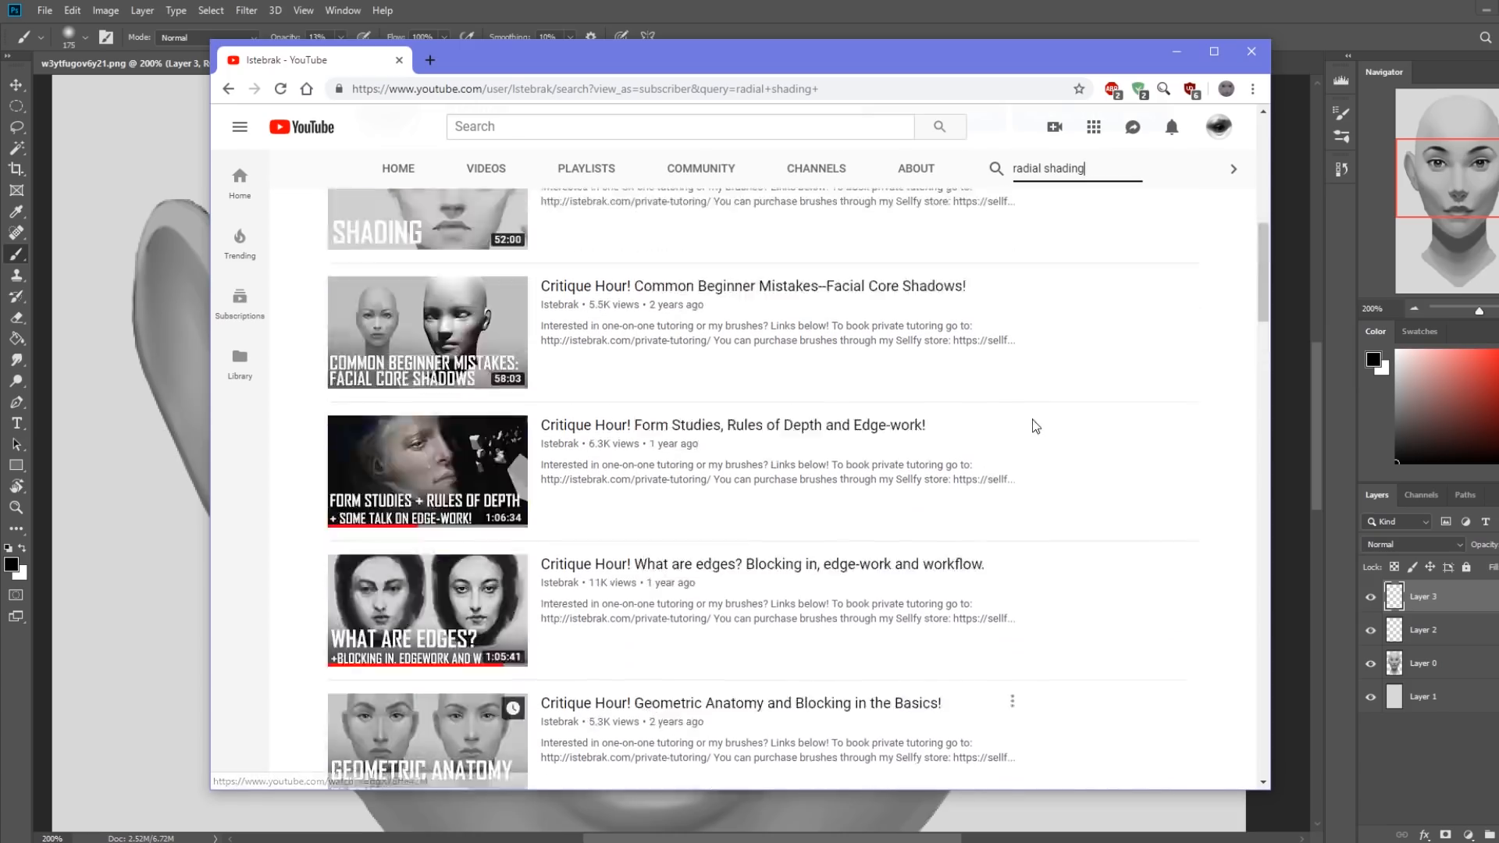
pyautogui.scroll(10, 1036, 425)
# Search the channel for "challenge" and look through the 14-Day Challenge videos.
pyautogui.moveTo(1038, 419); pyautogui.dragTo(954, 422)
pyautogui.write('challenge')
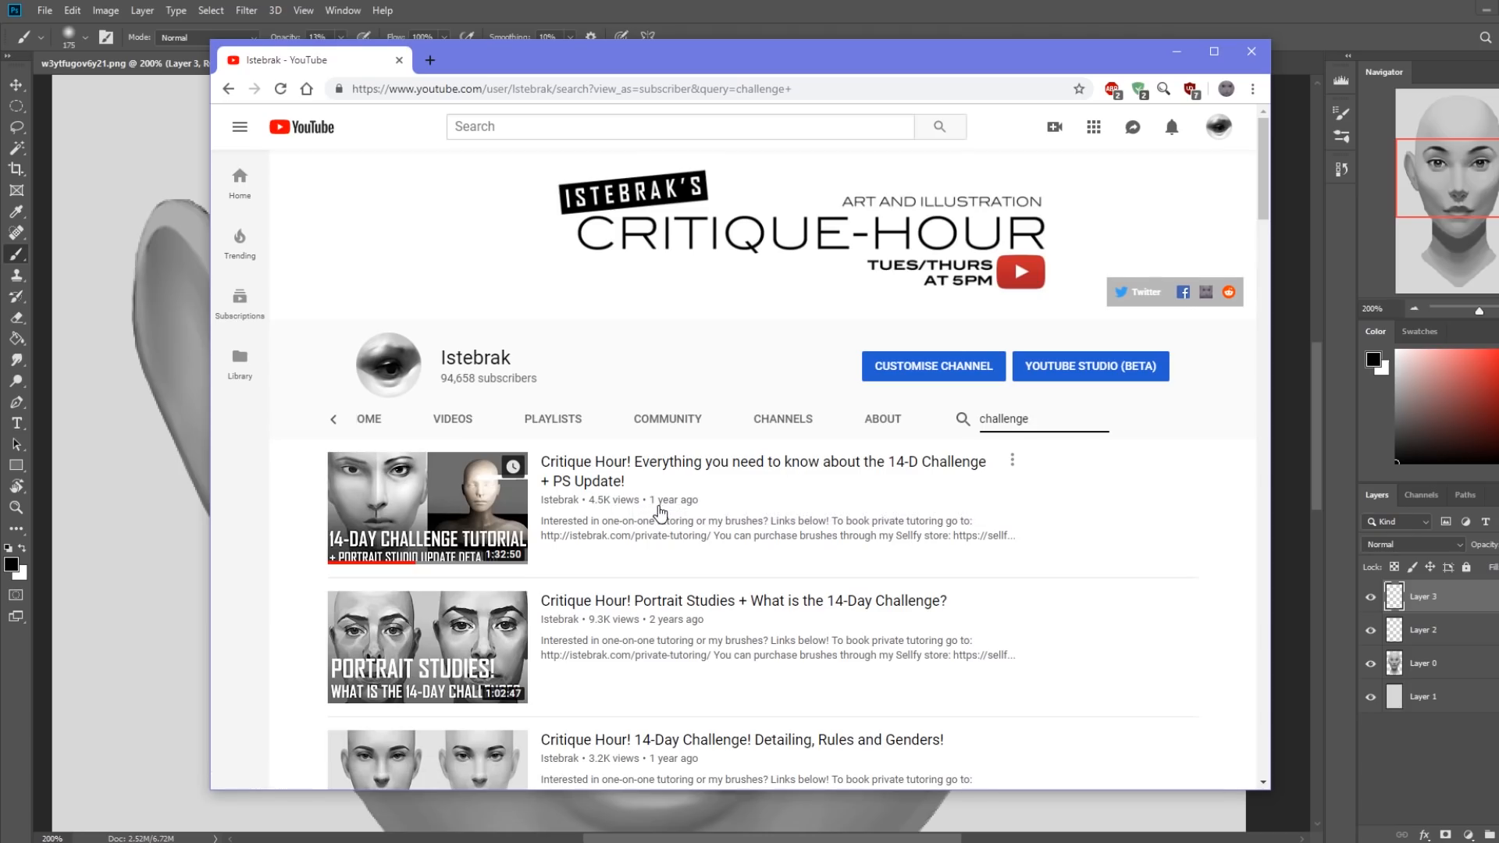
pyautogui.scroll(-4, 648, 516)
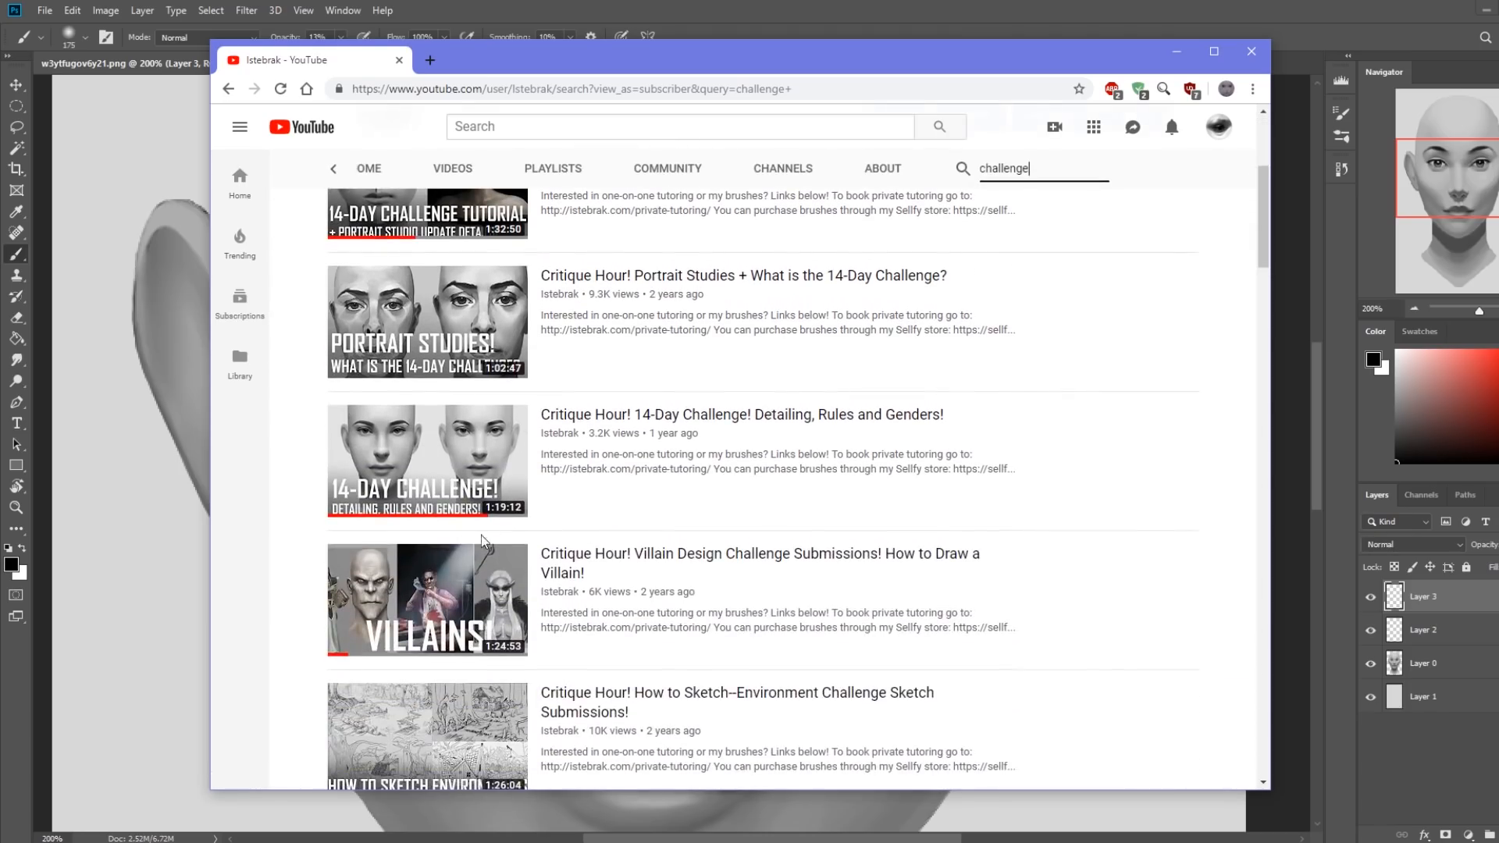
pyautogui.scroll(4, 595, 418)
pyautogui.scroll(-13, 622, 425)
pyautogui.scroll(12, 625, 426)
# Browse the channel's full list of uploaded videos, and close the browser window to return to Photoshop.
pyautogui.click(453, 418)
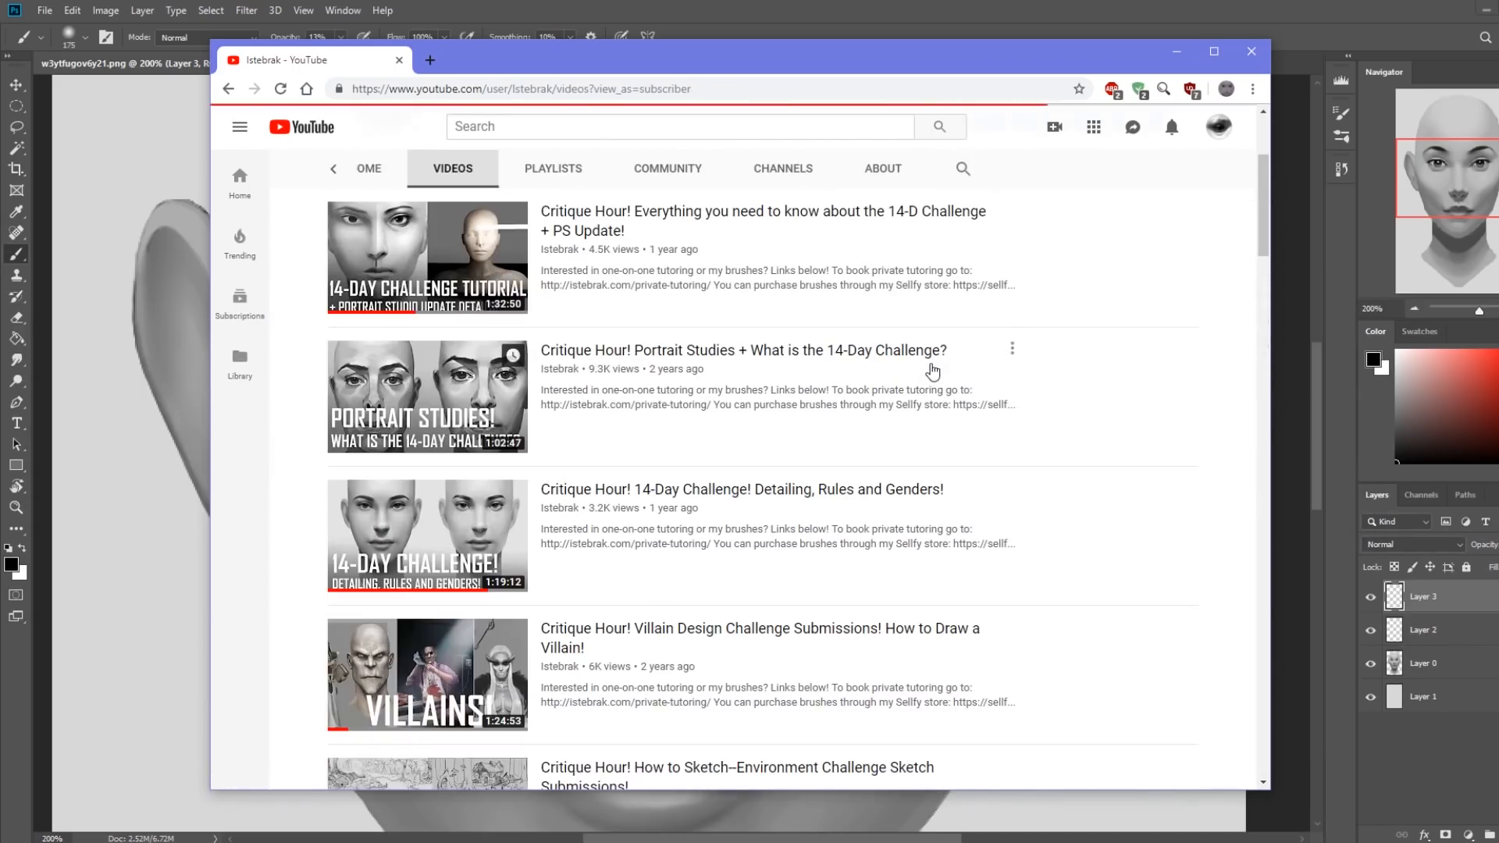
pyautogui.scroll(-5, 976, 370)
pyautogui.scroll(-6, 1110, 366)
pyautogui.scroll(-4, 1110, 366)
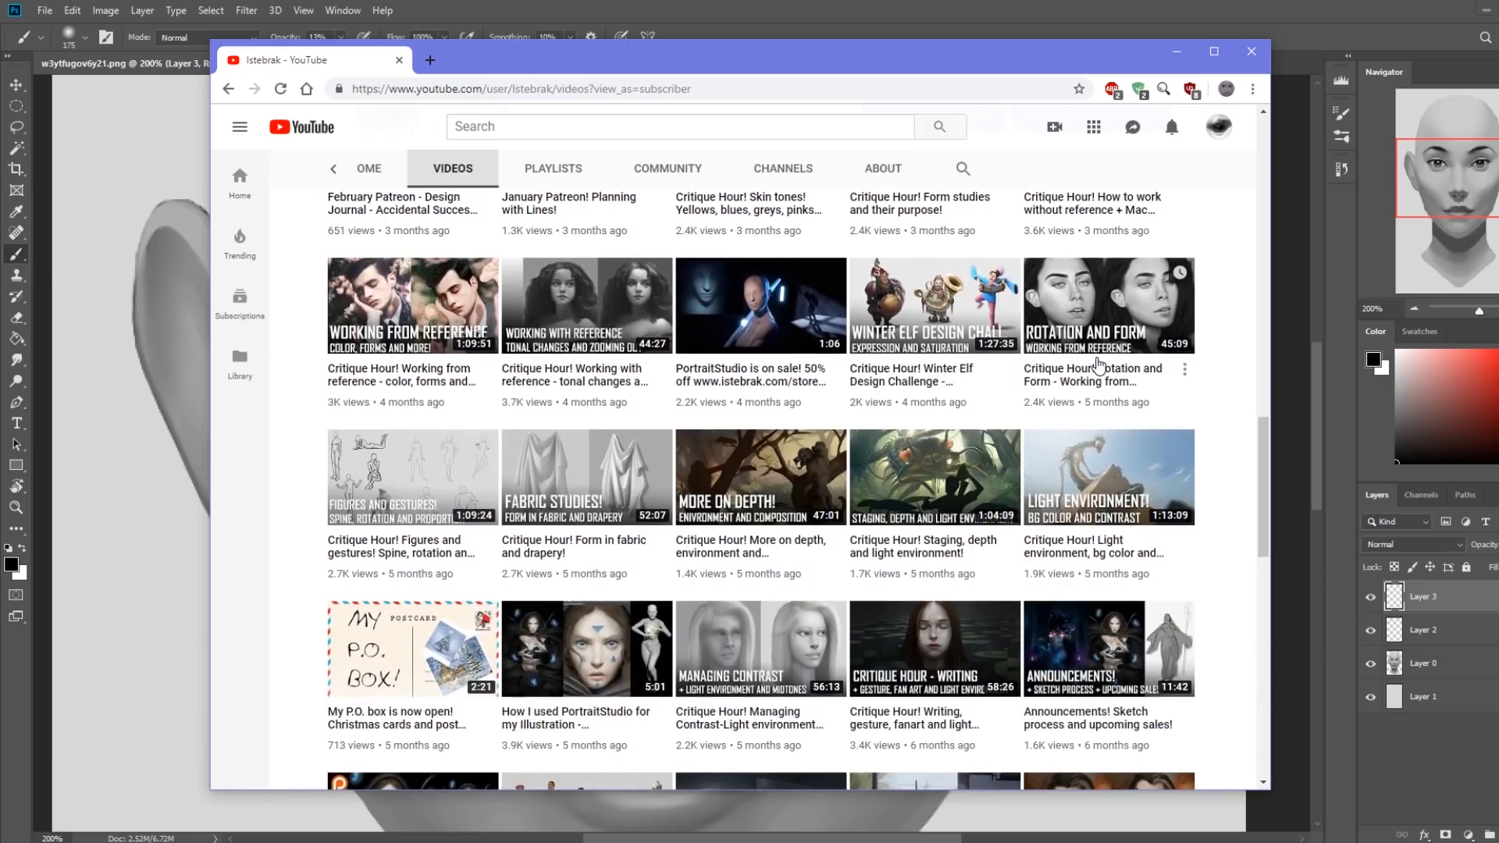
pyautogui.scroll(-5, 1099, 364)
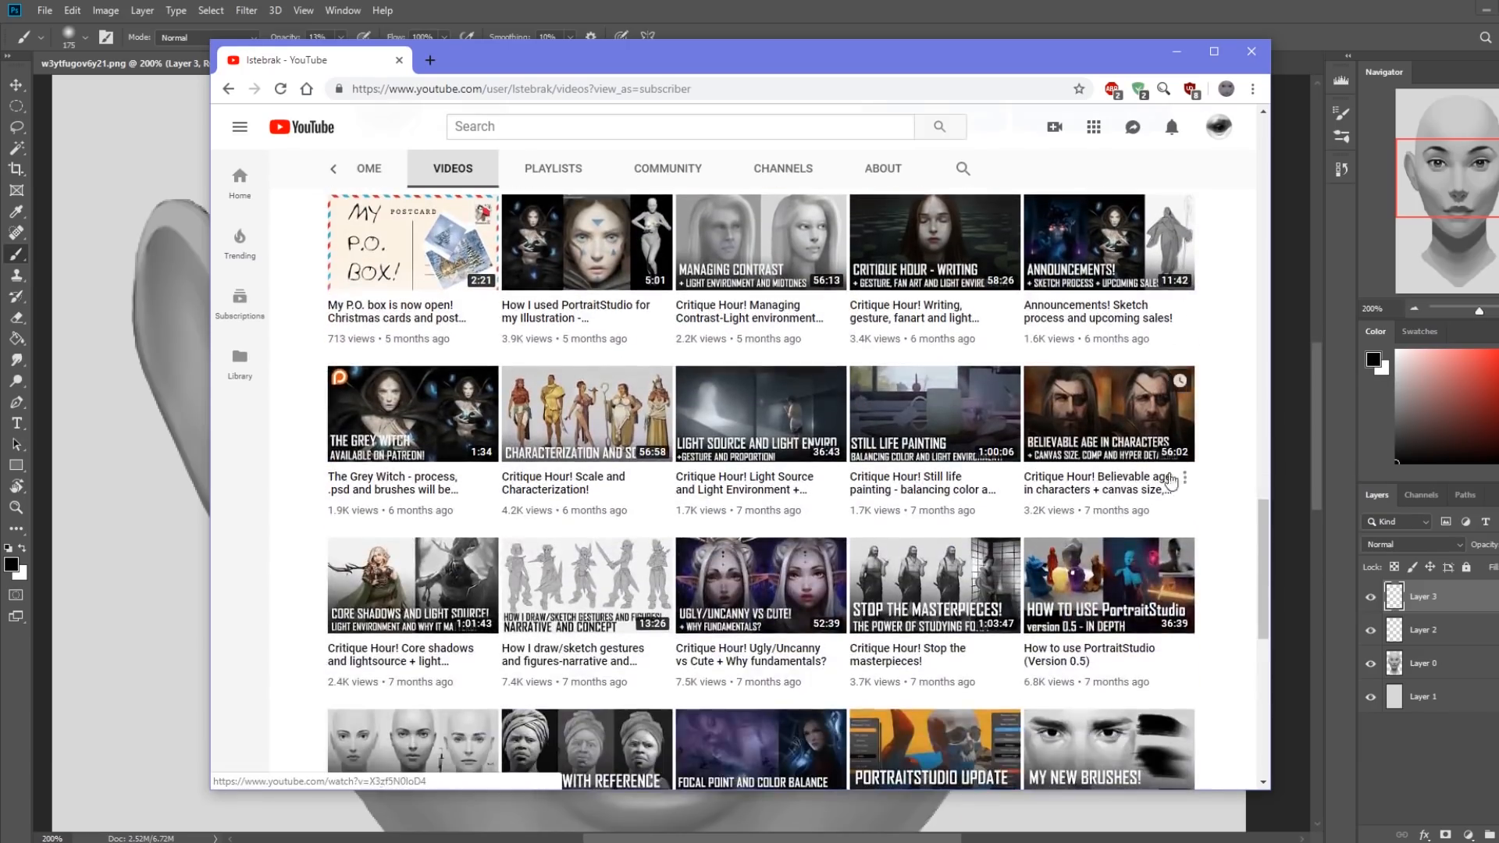
pyautogui.click(1252, 50)
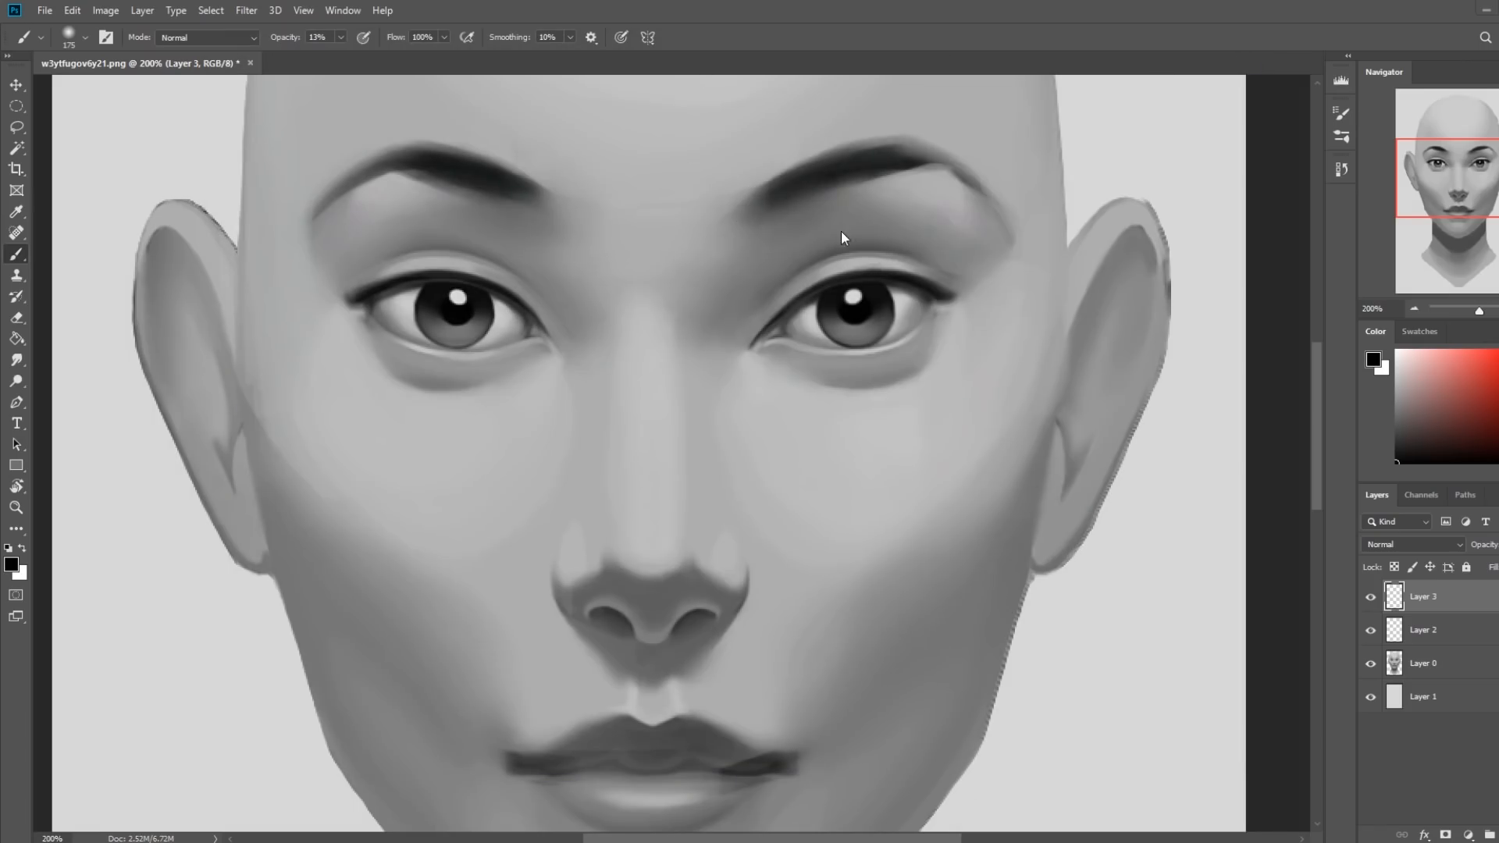
# Shade the upper eyelid and crease of the image's right eye with a soft black brush at 13% opacity, reduced from 70 to 20 px.
pyautogui.press('[')
pyautogui.press('[')
pyautogui.press('[')
pyautogui.press('[')
pyautogui.press('[')
pyautogui.press('[')
pyautogui.press('[')
pyautogui.press('[')
pyautogui.press('[')
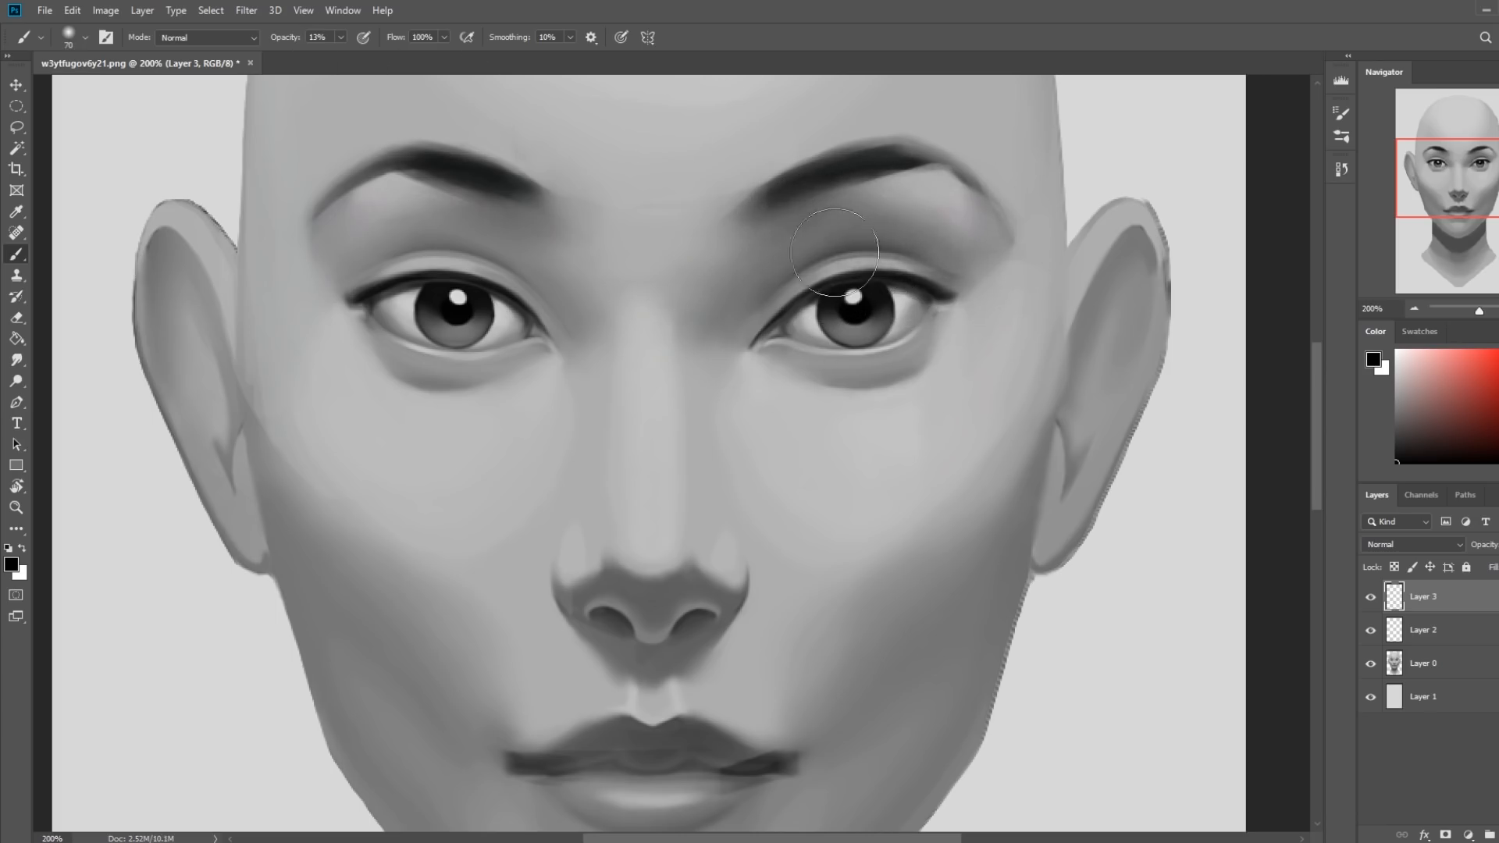
pyautogui.press('[')
pyautogui.press('[')
pyautogui.press('[')
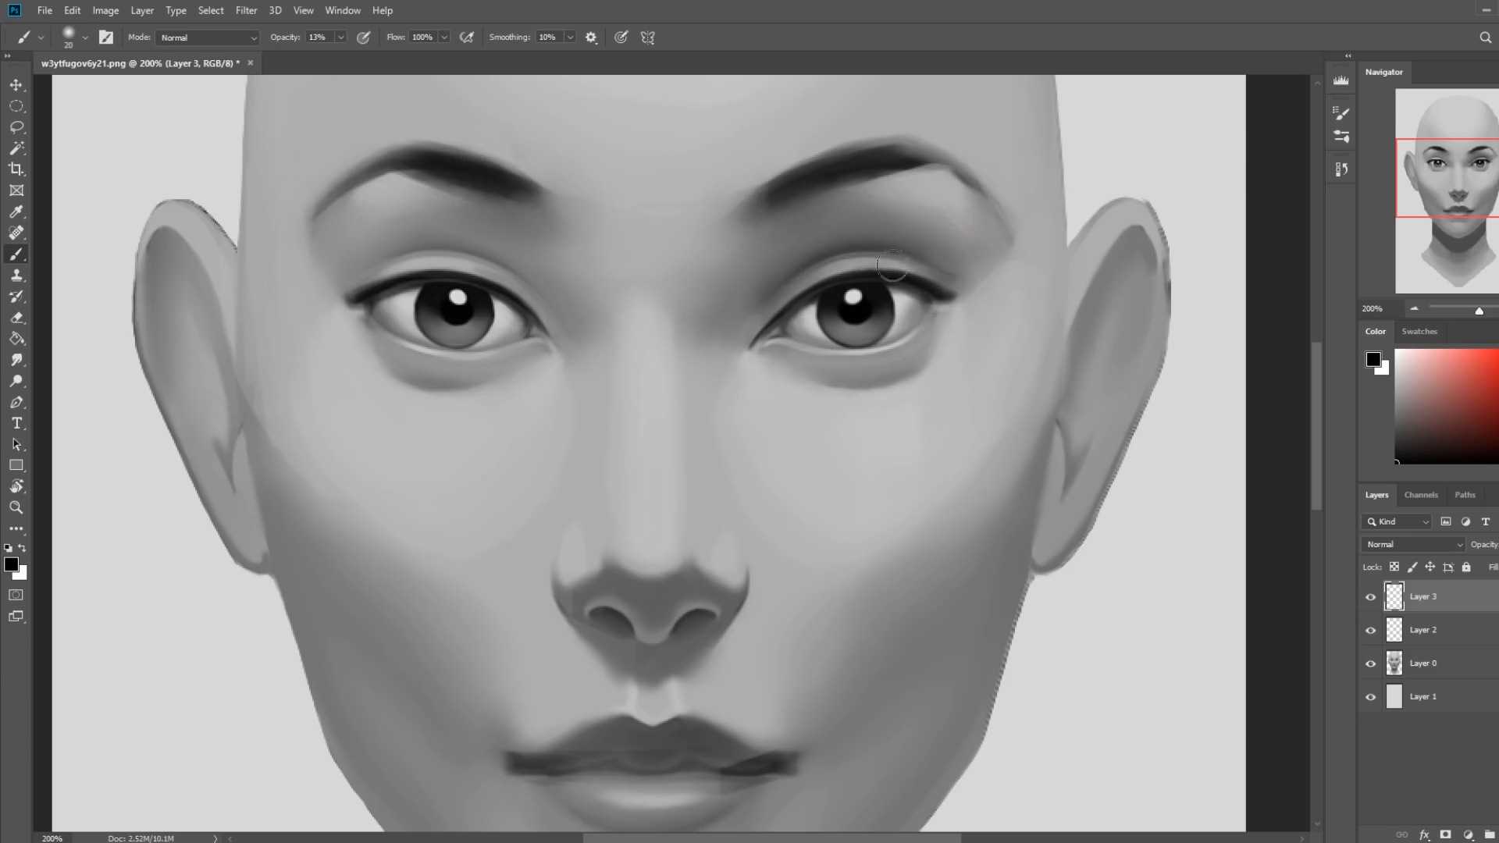
# Soften the shading above the image's right eye on Layer 3 with a soft round eraser reduced to 35 px.
pyautogui.press(']')
pyautogui.press(']')
pyautogui.press(']')
pyautogui.press(']')
pyautogui.press(']')
pyautogui.press(']')
pyautogui.press(']')
pyautogui.press('e')
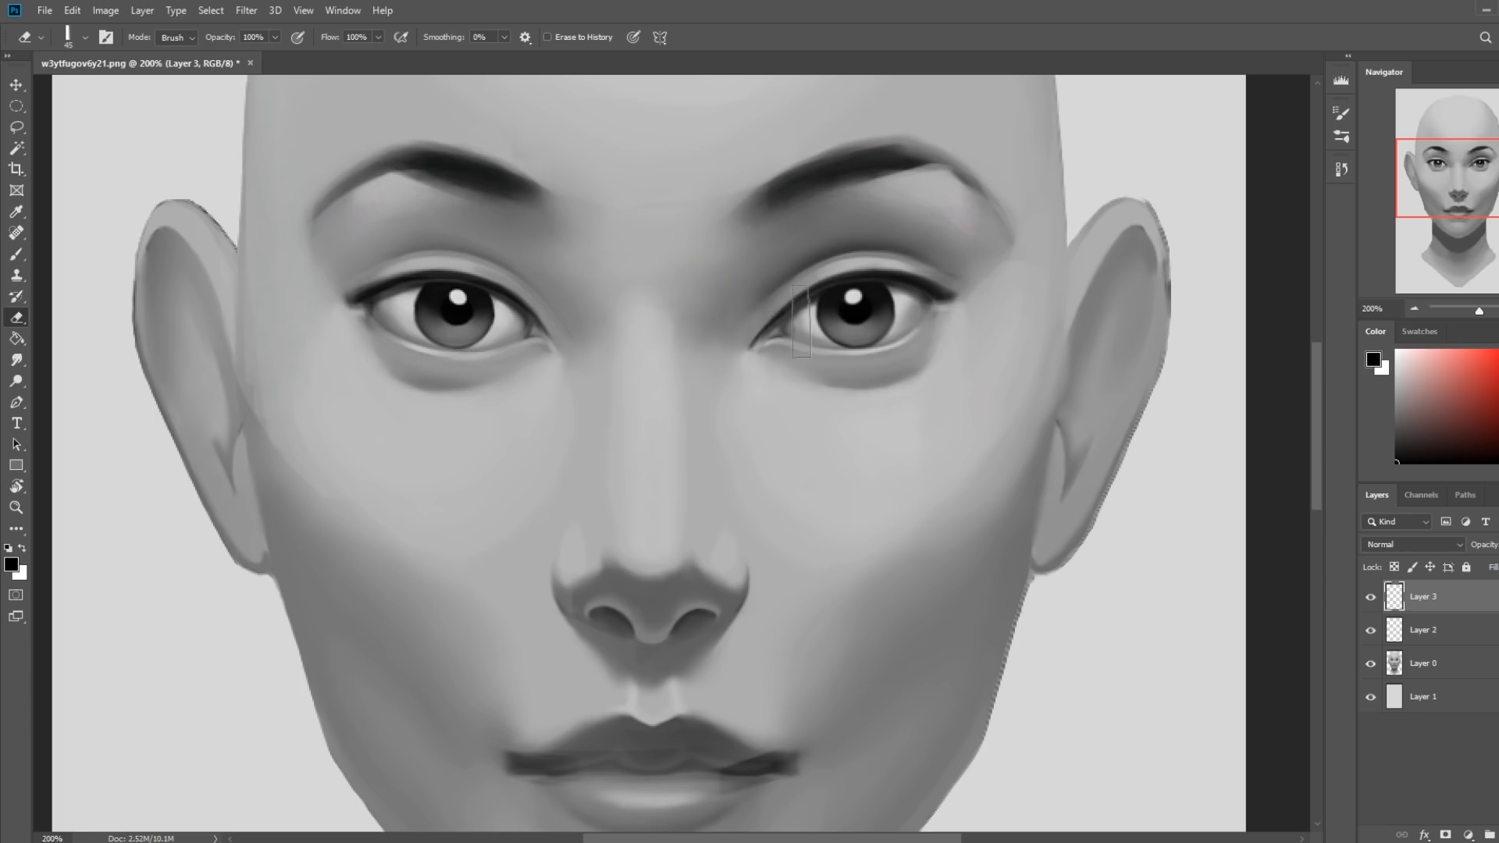
pyautogui.rightClick(906, 200)
pyautogui.click(1170, 554)
pyautogui.click(1274, 121)
pyautogui.press(']')
pyautogui.press(']')
pyautogui.press(']')
pyautogui.press(']')
pyautogui.press('[')
pyautogui.press('[')
pyautogui.press('[')
pyautogui.press('[')
pyautogui.press('[')
pyautogui.press('[')
# Compare the whole portrait with and without the Layer 3 eye shading.
pyautogui.click(1370, 598)
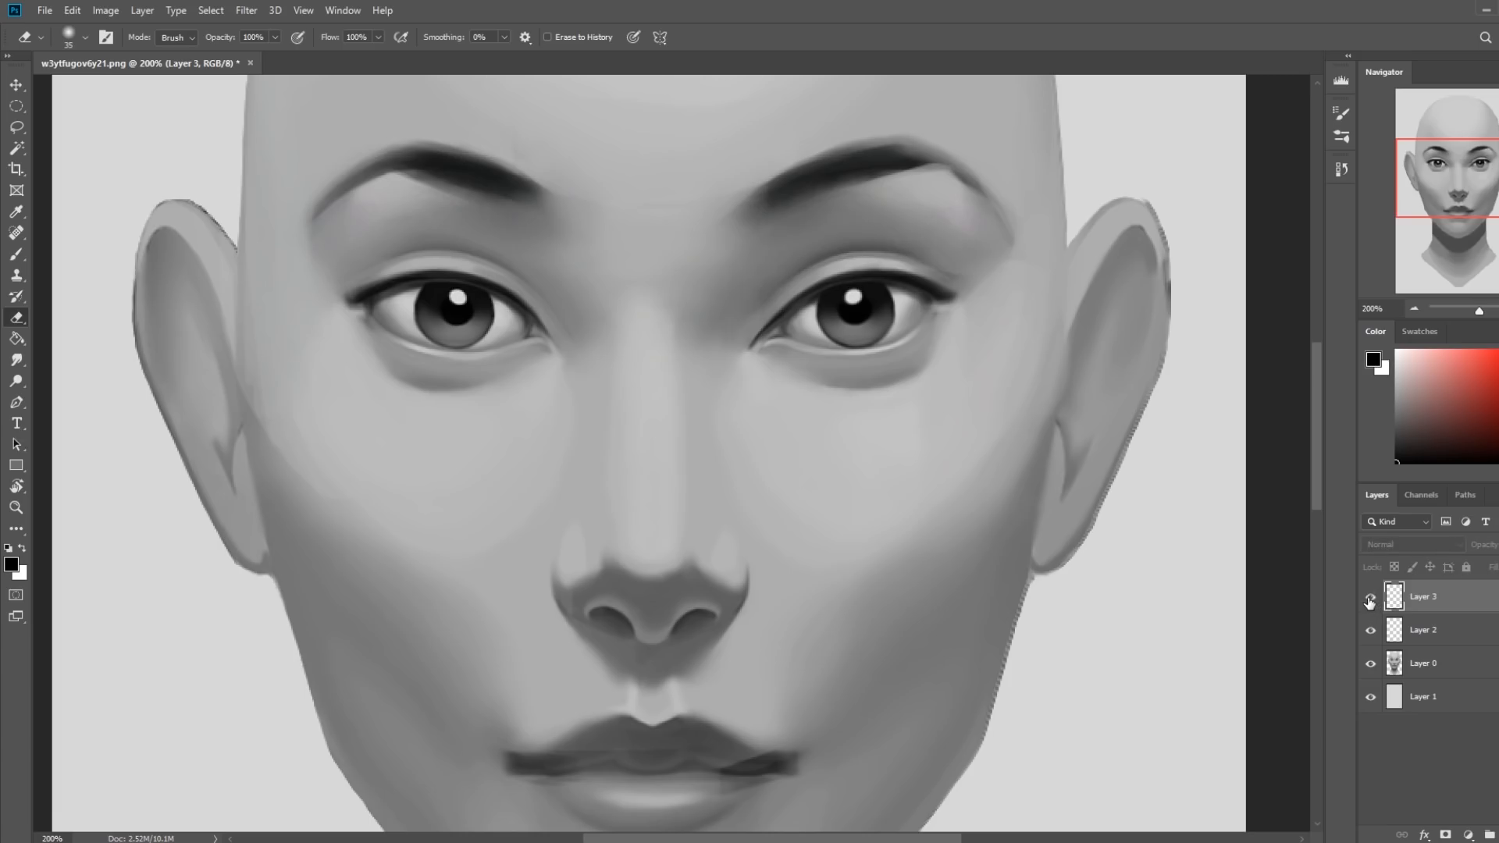
pyautogui.click(1370, 598)
pyautogui.hotkey('ctrl', '0')
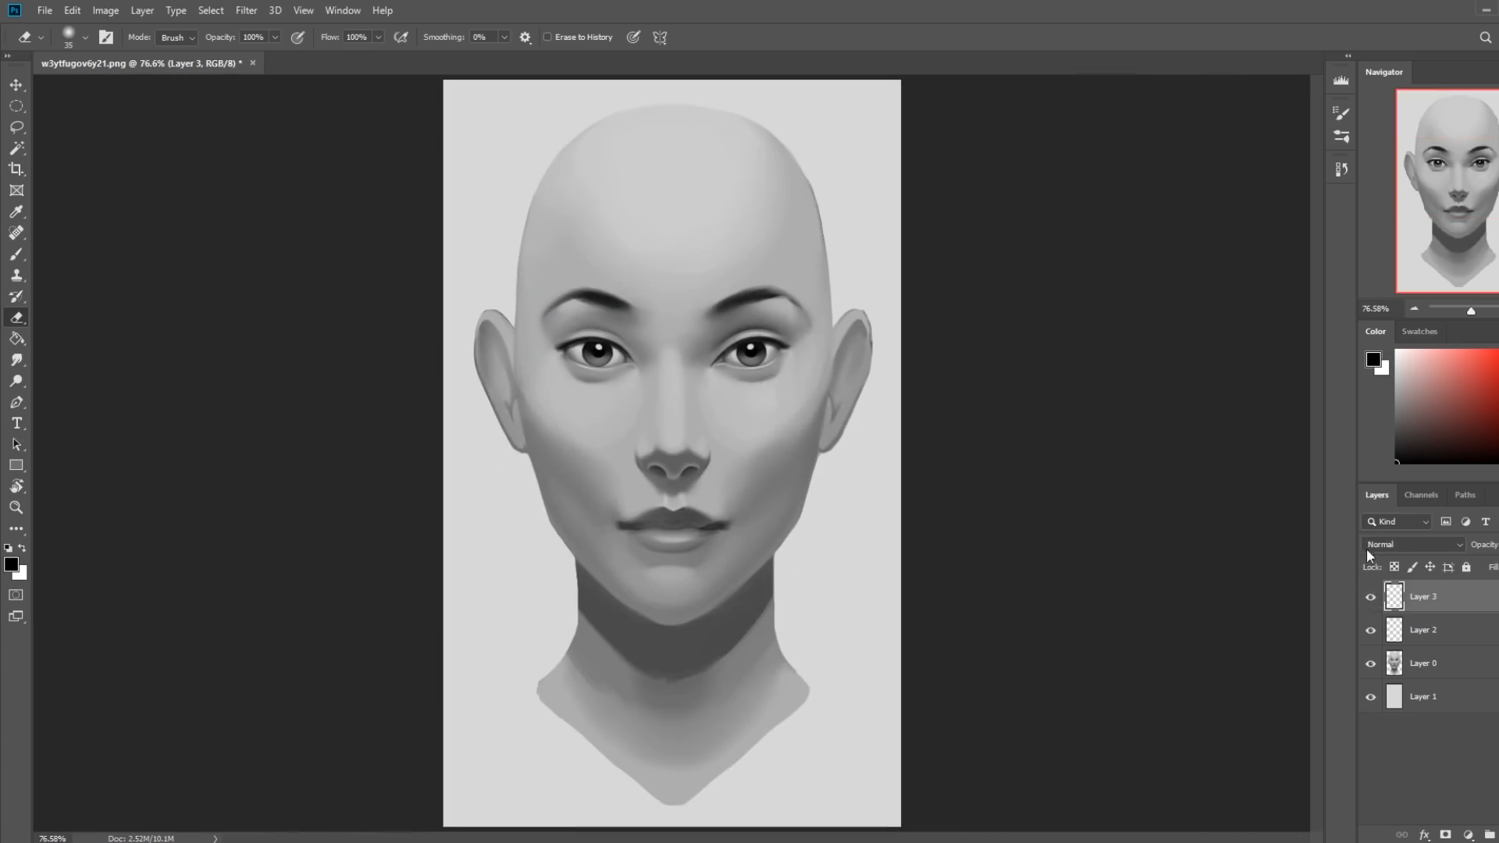
pyautogui.click(1370, 598)
pyautogui.click(1371, 598)
pyautogui.click(1371, 598)
pyautogui.click(1371, 598)
# Merge Layer 3 and Layer 2 down into Layer 0.
pyautogui.rightClick(1446, 624)
pyautogui.click(1343, 639)
pyautogui.rightClick(1421, 619)
pyautogui.click(1329, 629)
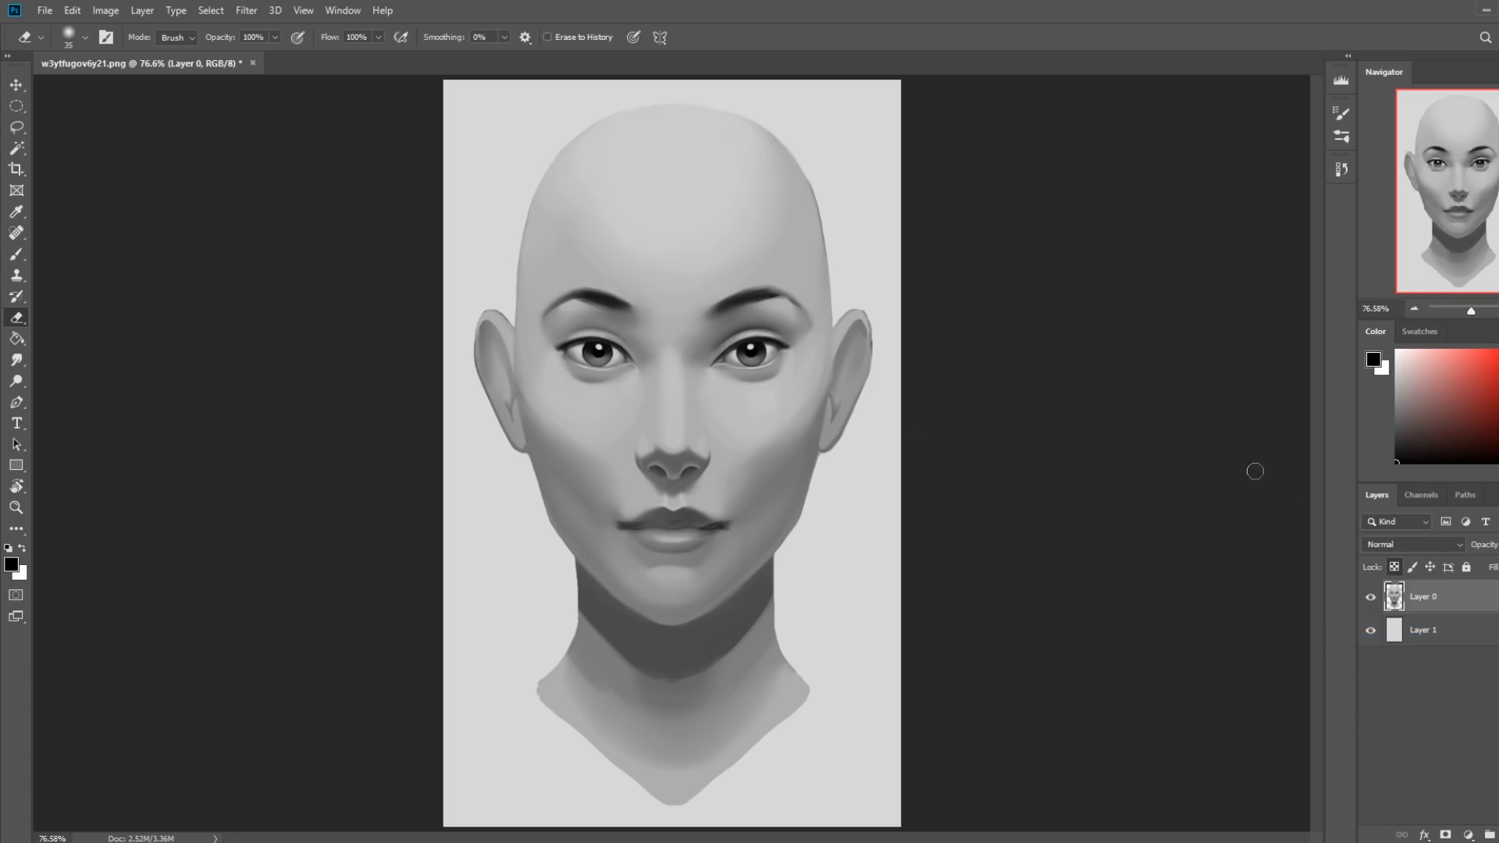
# On a new layer, darken the upper eyelid crease of the image's right eye with a 7 px black brush at 39% opacity.
pyautogui.click(1498, 834)
pyautogui.press('z')
pyautogui.moveTo(566, 275); pyautogui.dragTo(866, 397)
pyautogui.press('b')
pyautogui.press('[')
pyautogui.press('[')
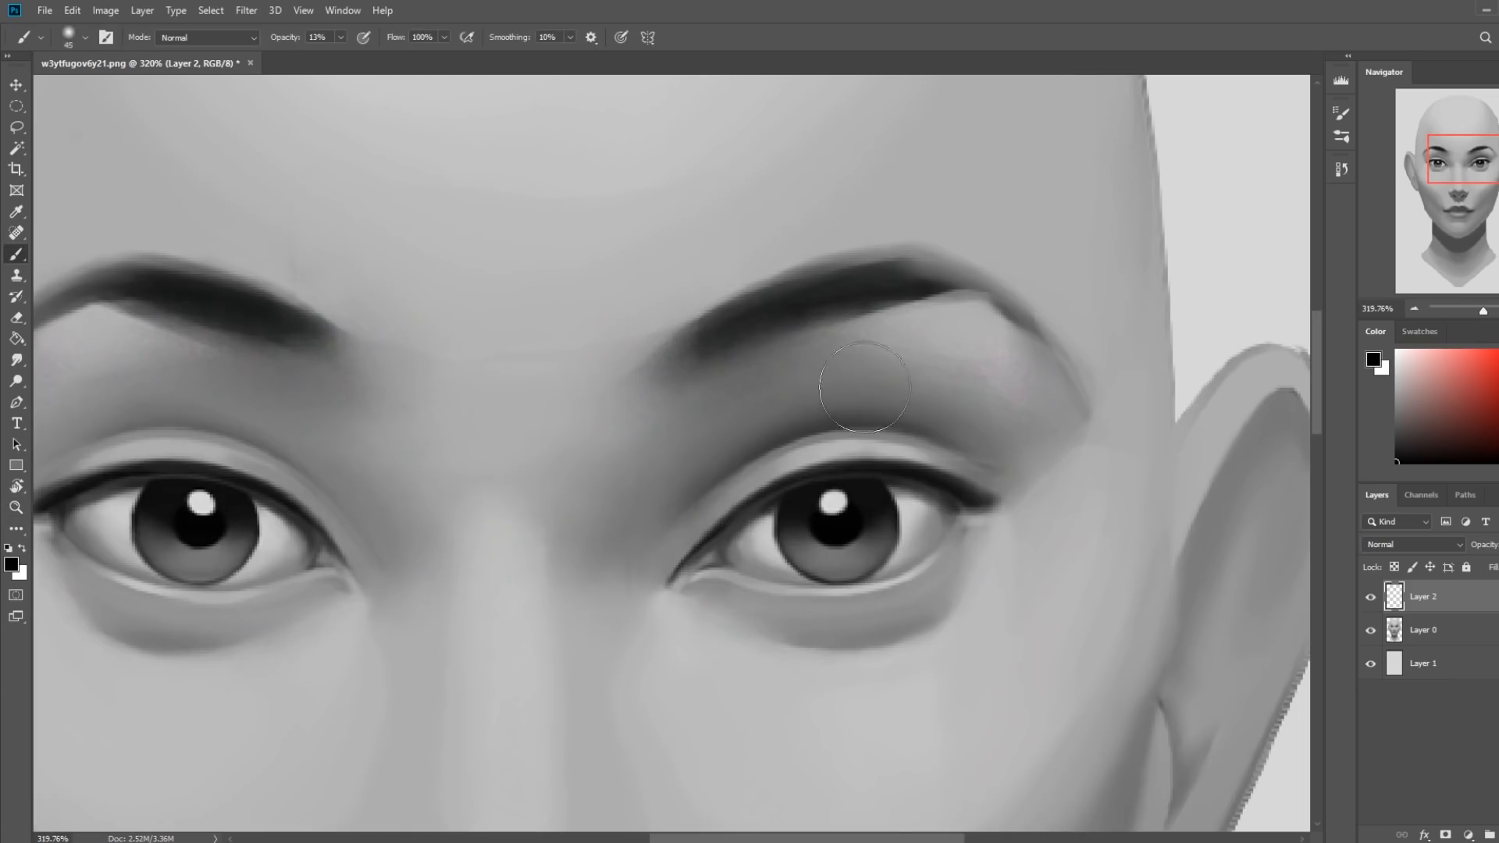
pyautogui.press('[')
pyautogui.press('[')
pyautogui.click(341, 38)
pyautogui.moveTo(339, 57); pyautogui.dragTo(360, 57)
pyautogui.moveTo(878, 427); pyautogui.dragTo(760, 458)
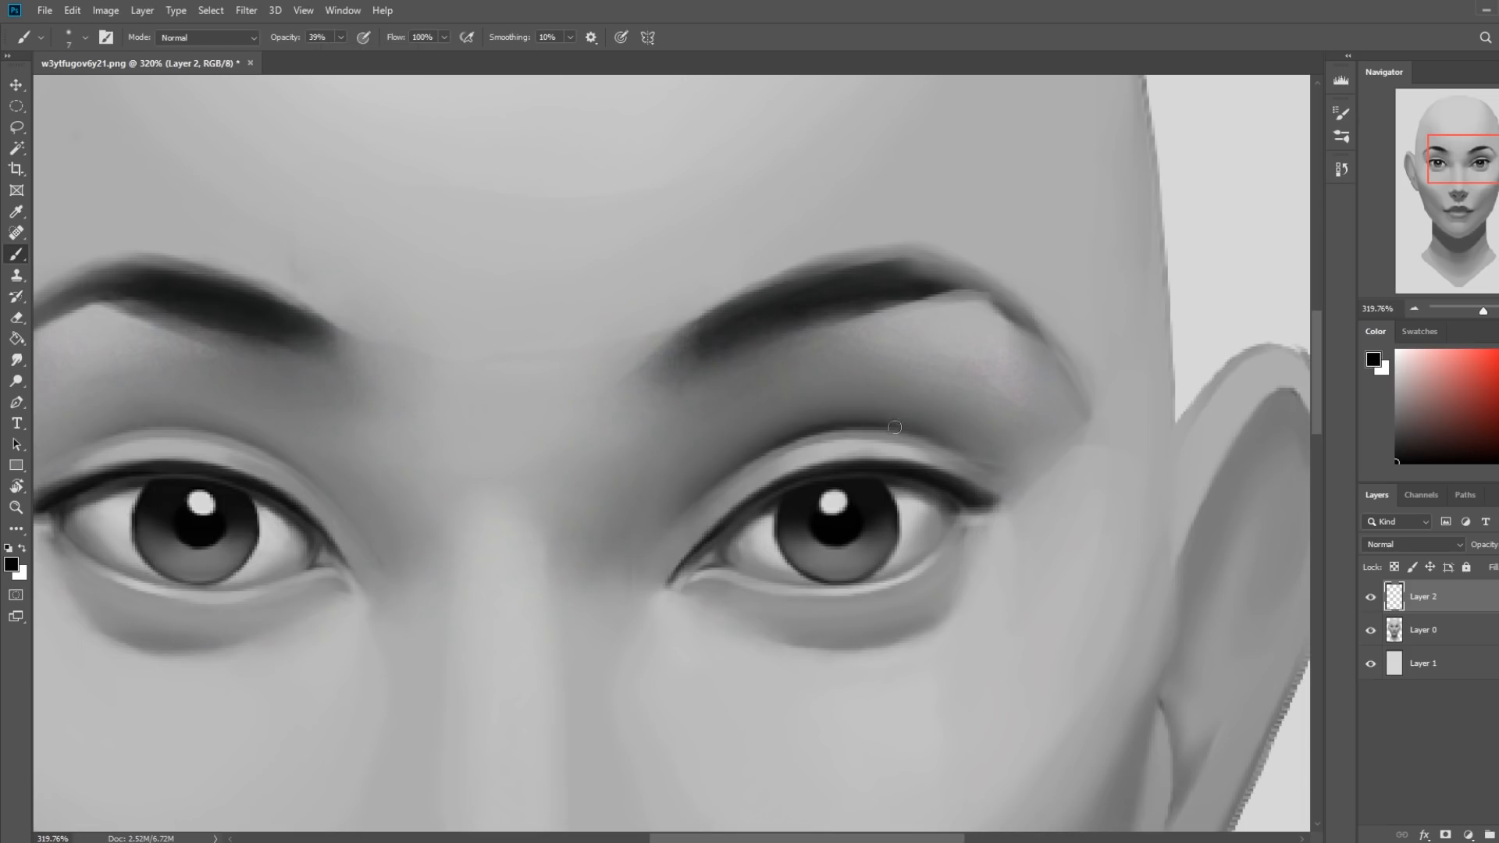
# Blend the crease shadow of the image's right eye with a soft black brush at 14% opacity and the Smudge tool at 4% strength.
pyautogui.press(']')
pyautogui.press(']')
pyautogui.moveTo(327, 58); pyautogui.dragTo(320, 57)
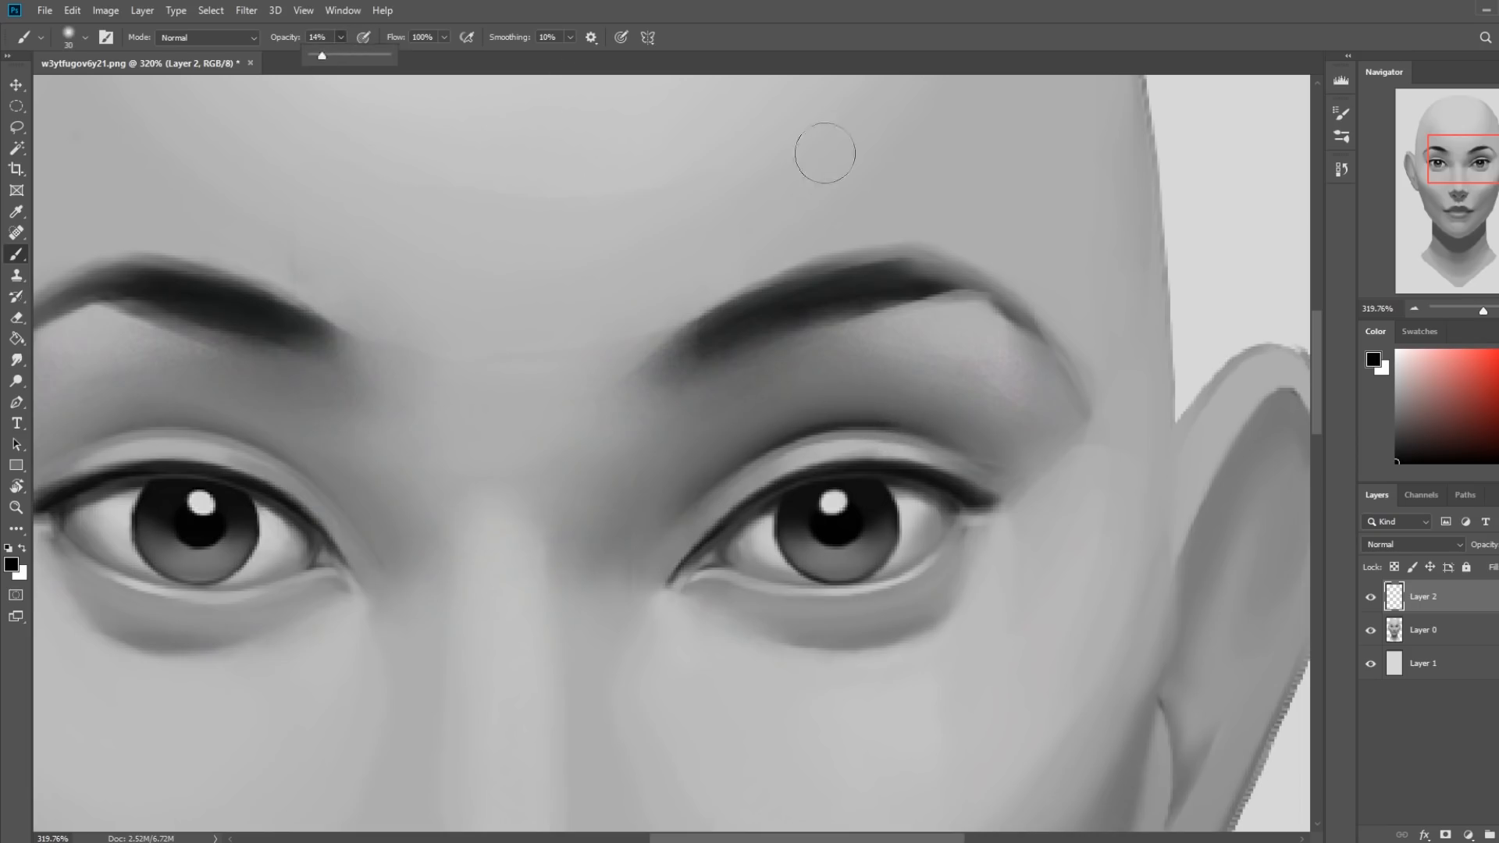
pyautogui.press('[')
pyautogui.press('[')
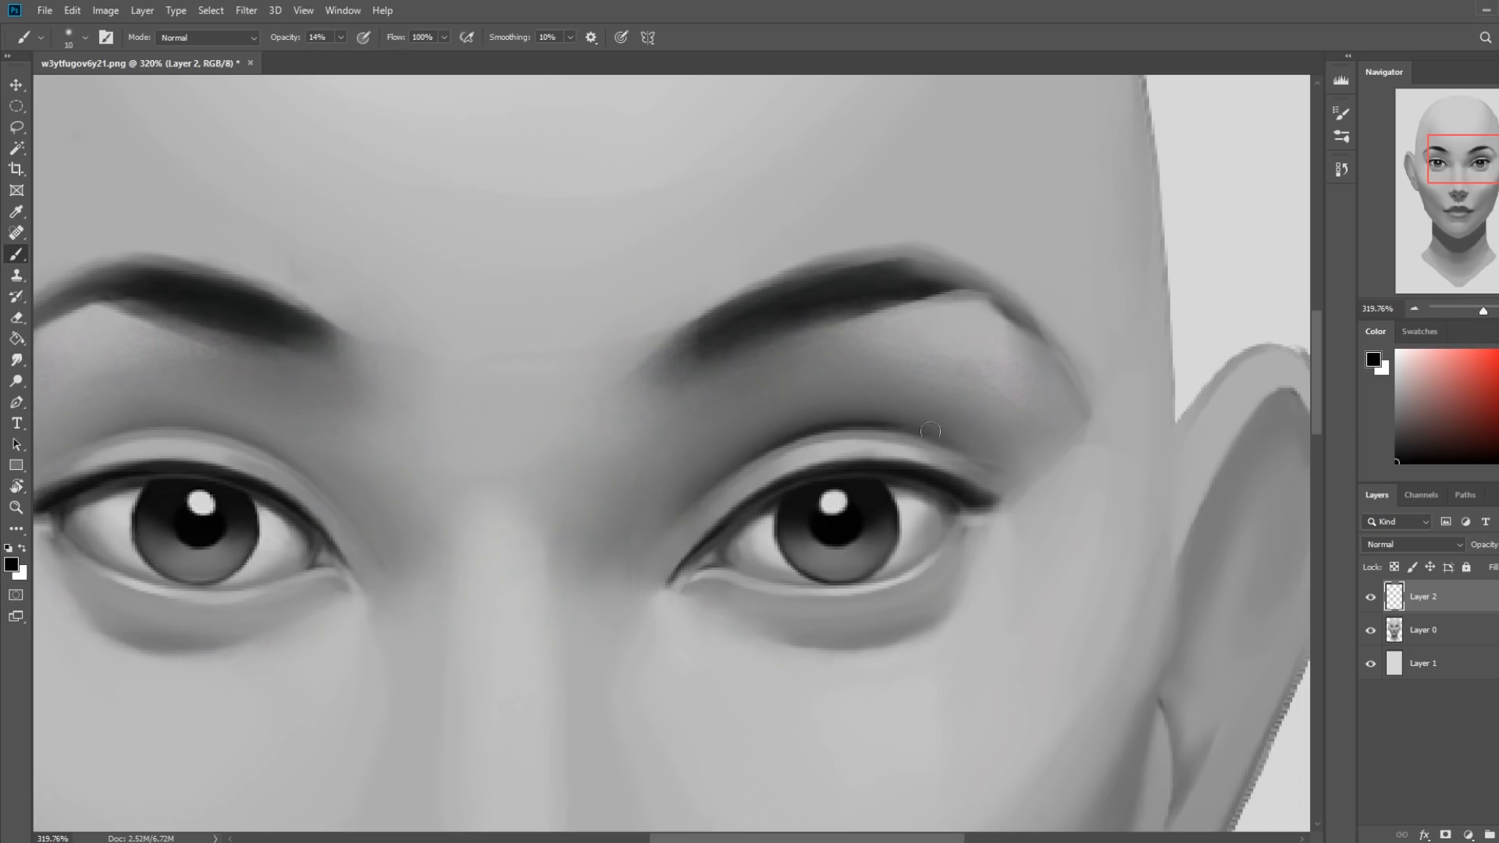
pyautogui.press(']')
pyautogui.press(']')
pyautogui.press(']')
pyautogui.press(']')
pyautogui.press(']')
pyautogui.press(']')
pyautogui.press(']')
pyautogui.click(16, 360)
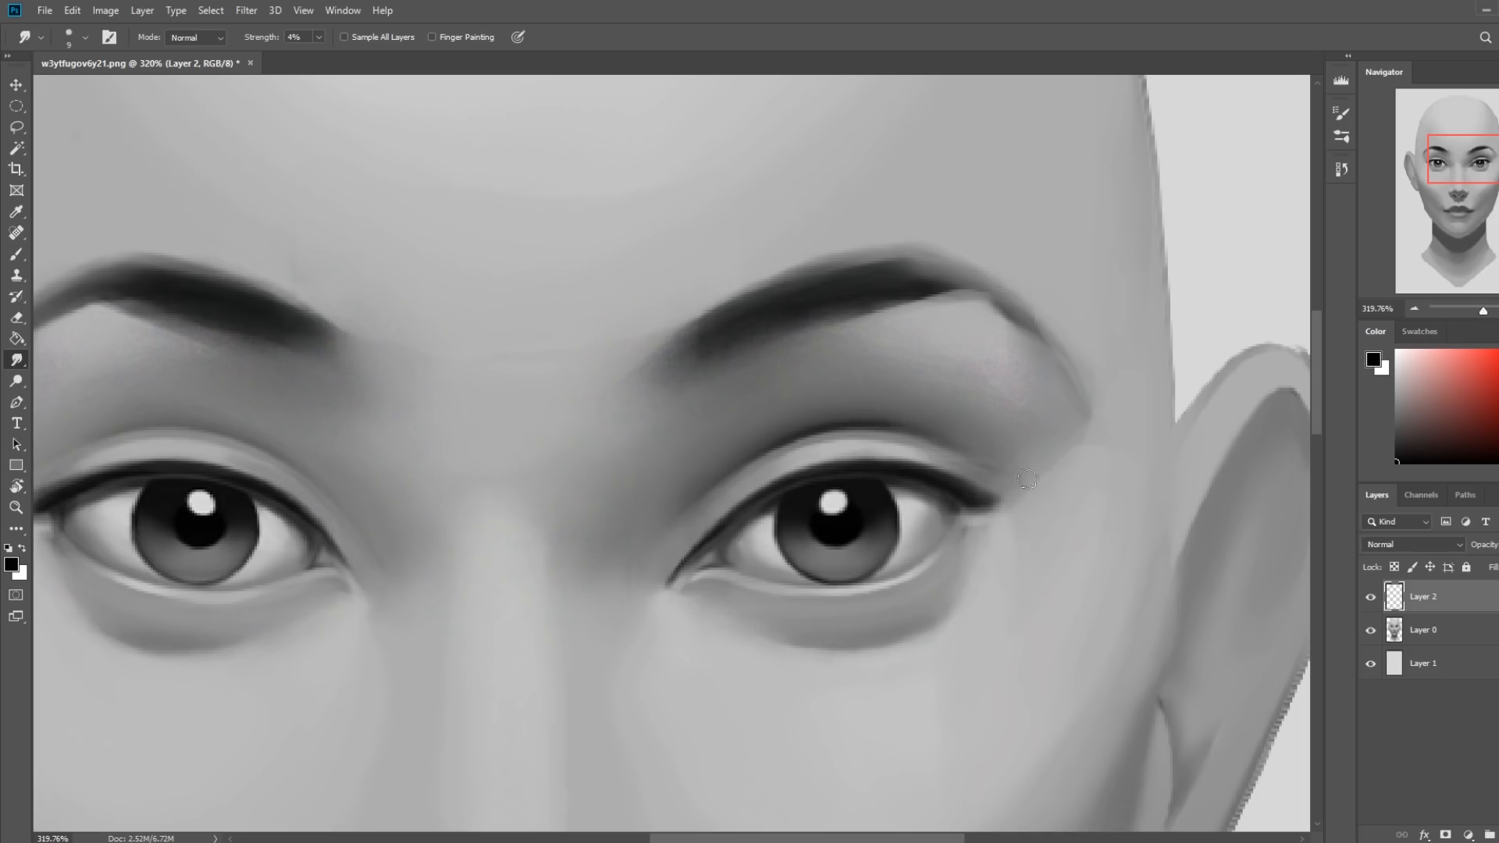
# Lighten the inner corner of the image's right eye with a sampled gray, using a 15 px brush in Lighten mode at 14% opacity.
pyautogui.press('b')
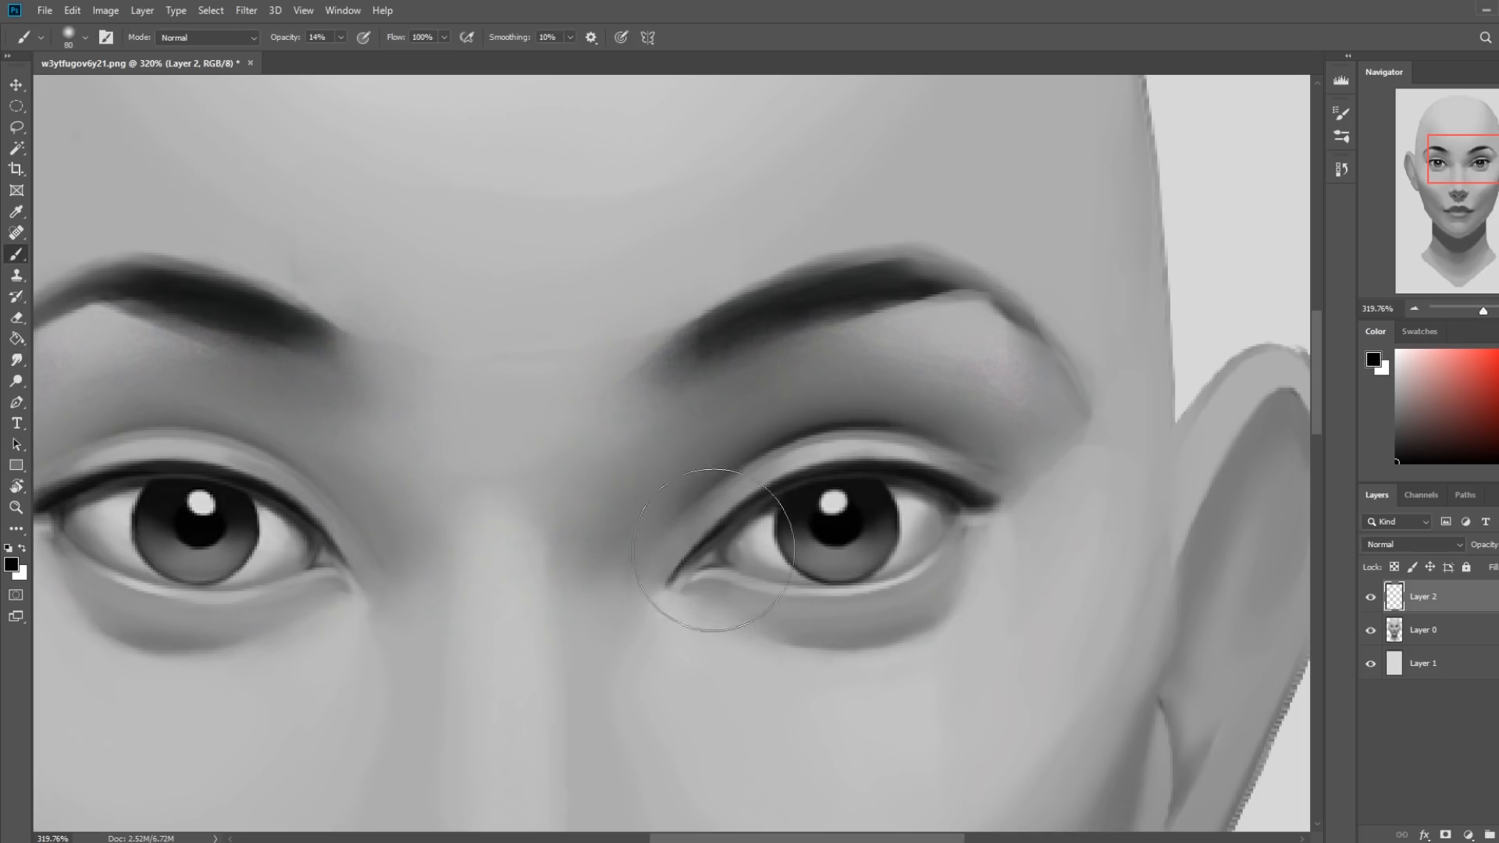
pyautogui.keyDown('alt'); pyautogui.click(686, 569); pyautogui.keyUp('alt')
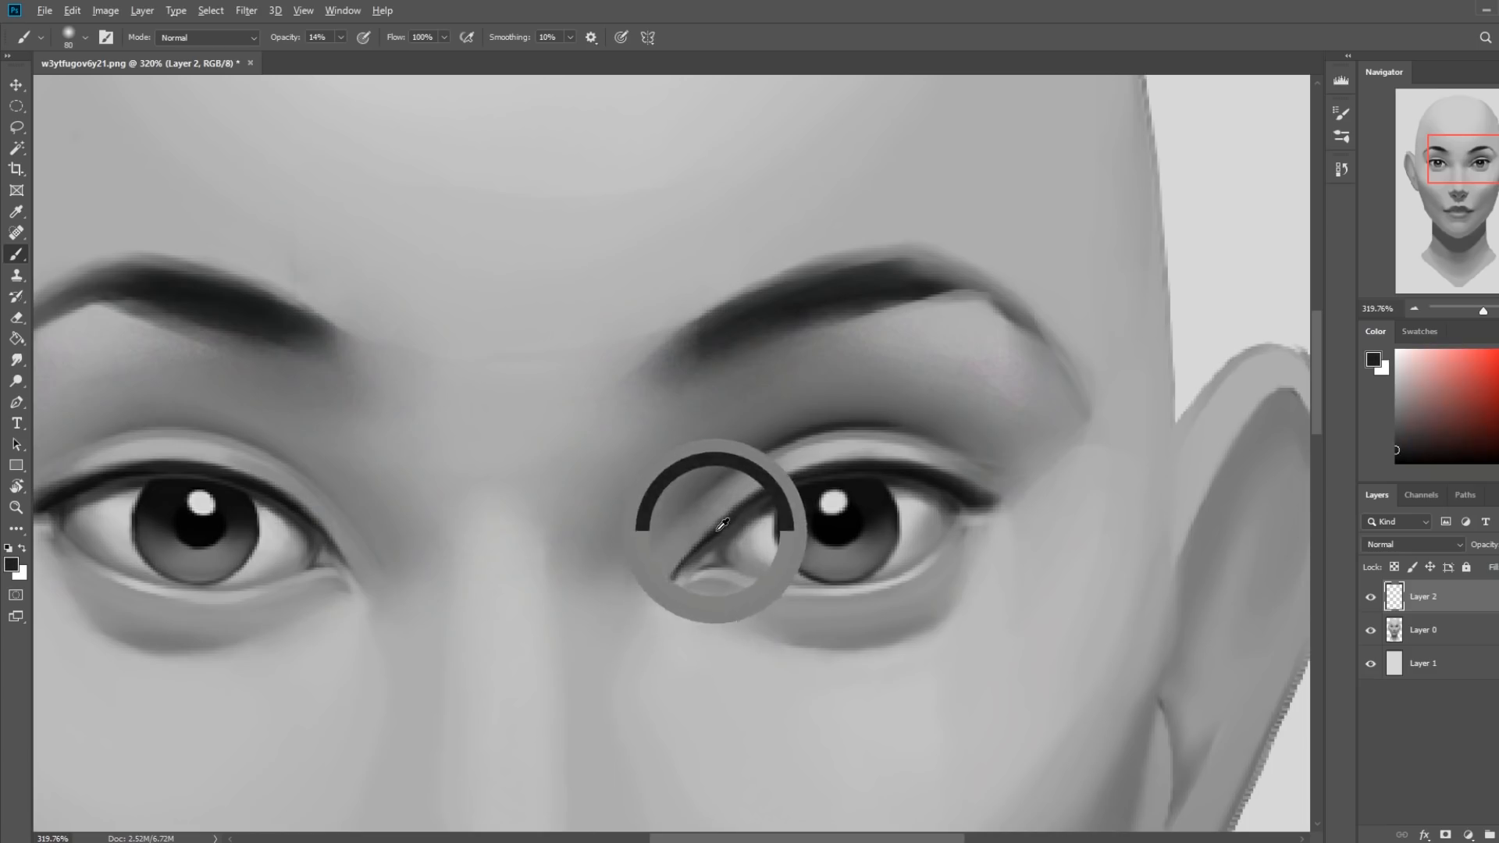
pyautogui.click(226, 38)
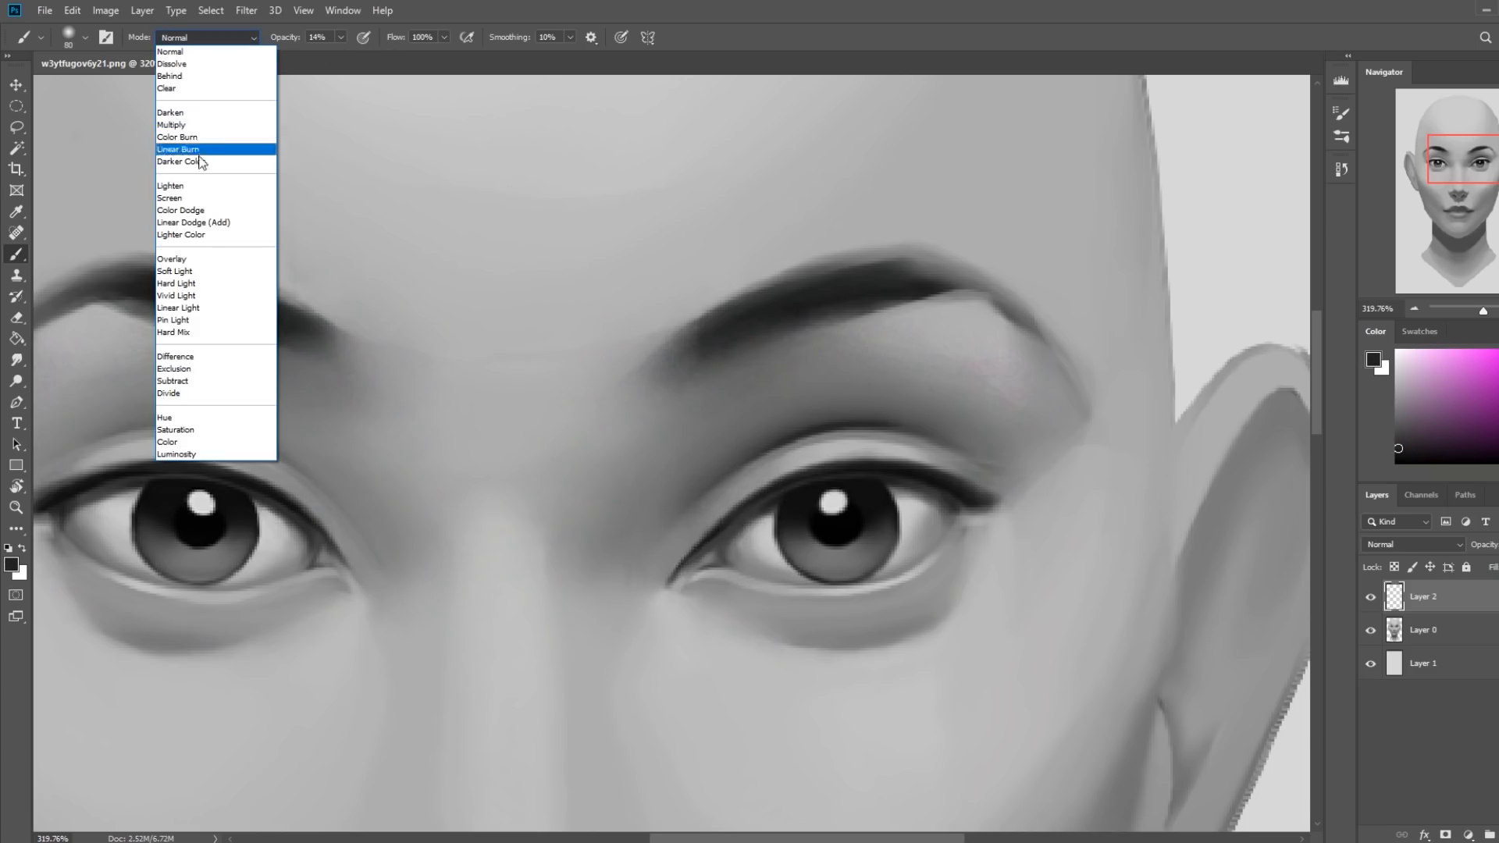
pyautogui.click(201, 189)
pyautogui.keyDown('alt'); pyautogui.click(665, 553); pyautogui.keyUp('alt')
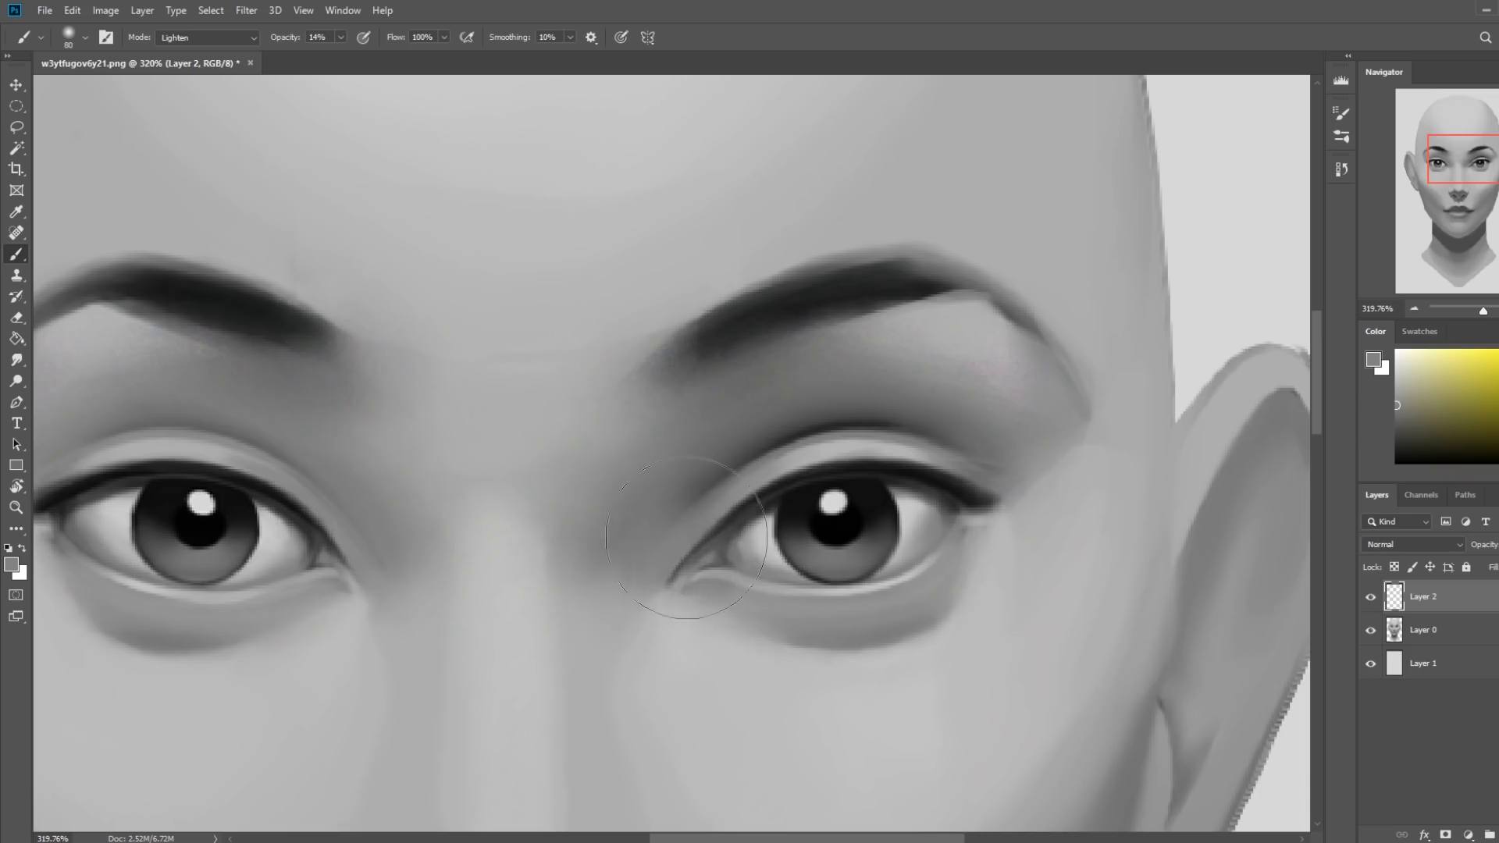
pyautogui.press('[')
pyautogui.press('[')
pyautogui.press('[')
pyautogui.press('[')
pyautogui.press('[')
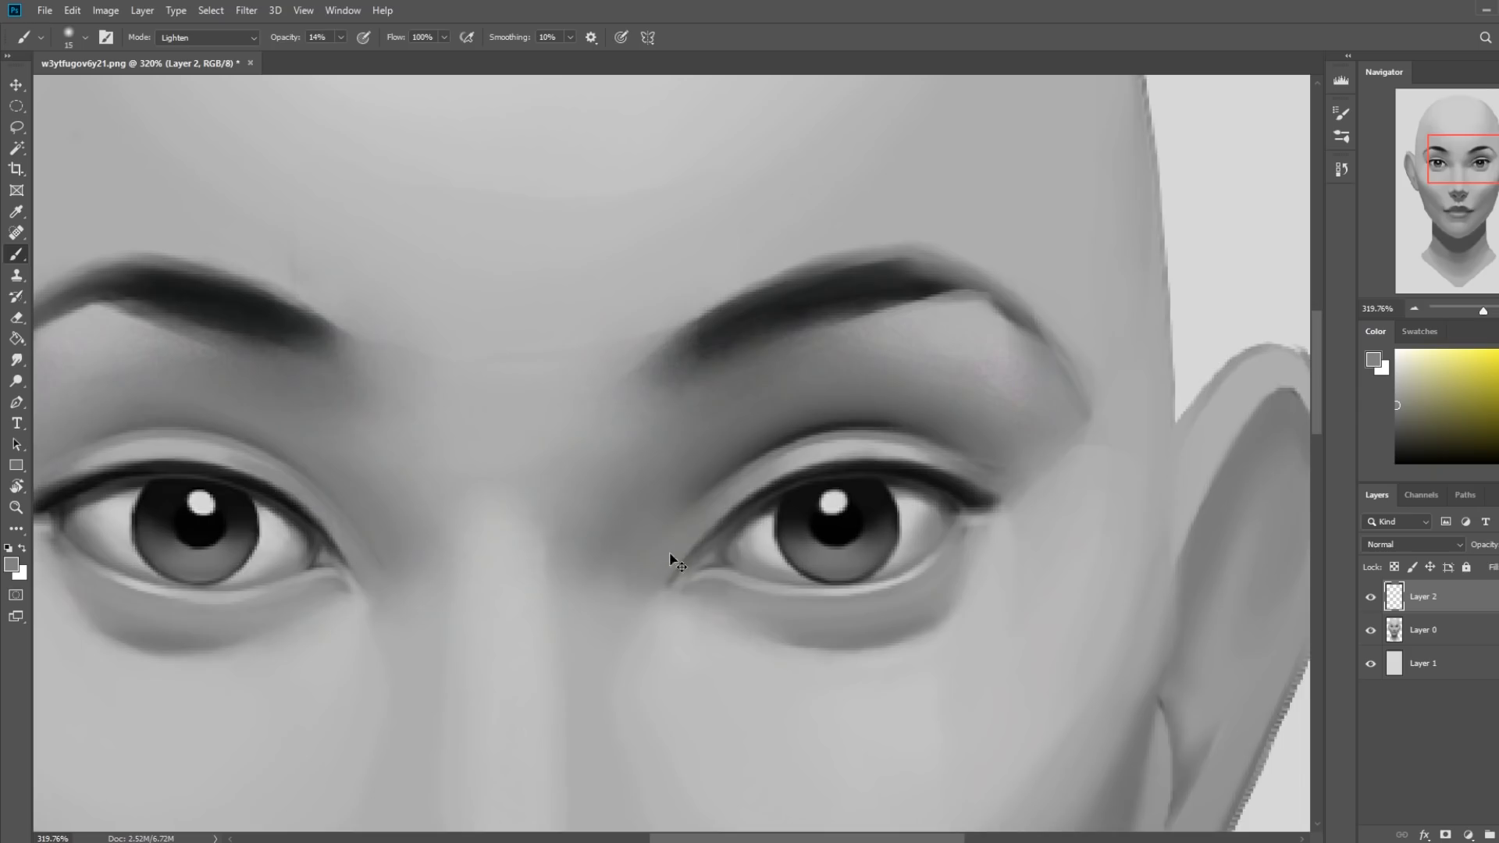
# Darken the image's right eye with sampled black, using a 15 px brush in Normal mode at about 39% opacity.
pyautogui.hotkey('ctrl', '0')
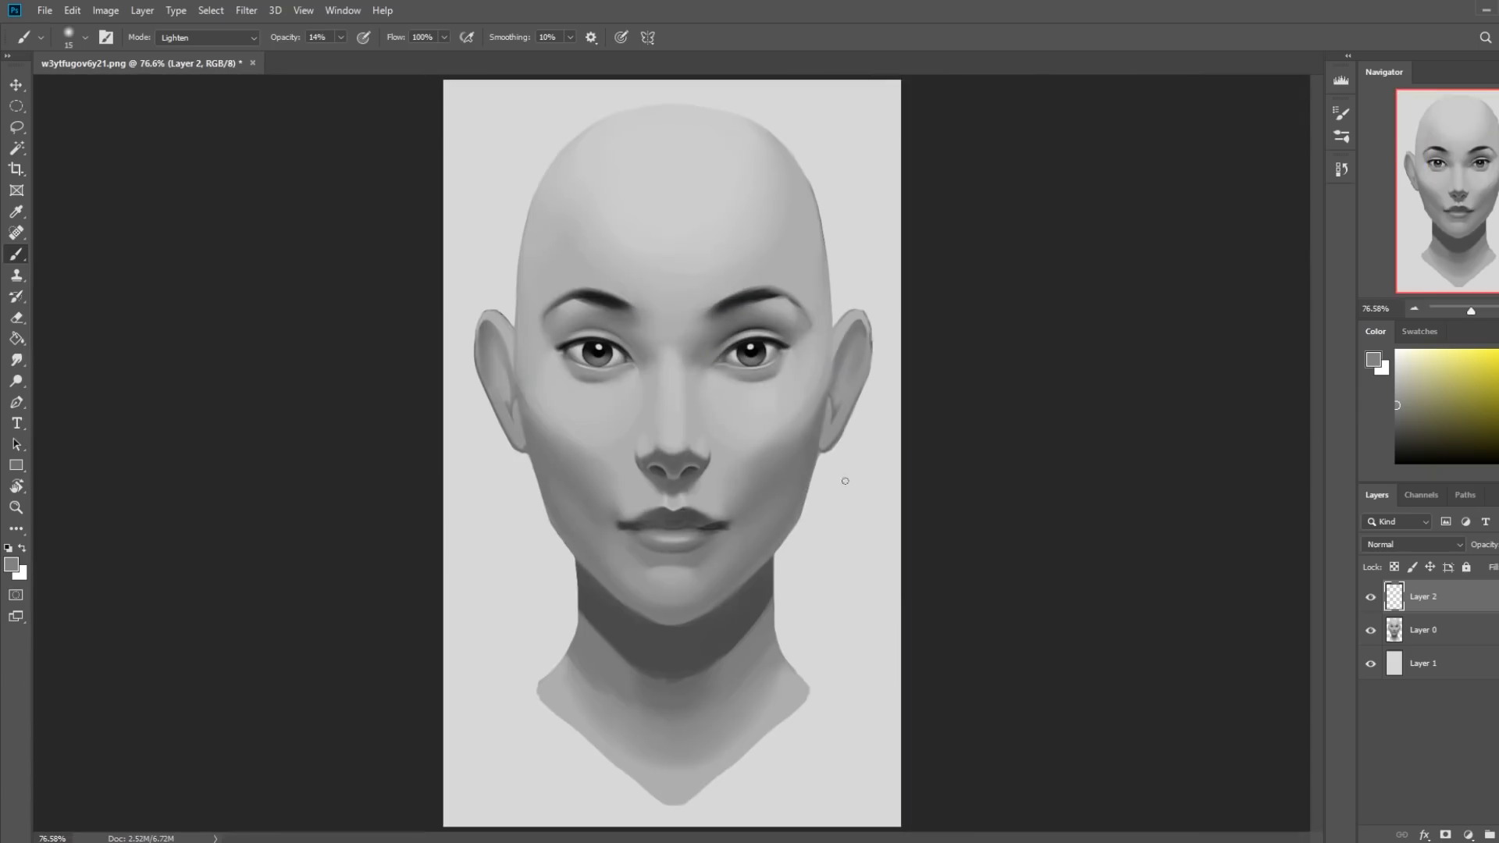
pyautogui.keyDown('alt'); pyautogui.click(748, 344); pyautogui.keyUp('alt')
pyautogui.click(224, 34)
pyautogui.click(180, 48)
pyautogui.keyDown('alt'); pyautogui.click(754, 347); pyautogui.keyUp('alt')
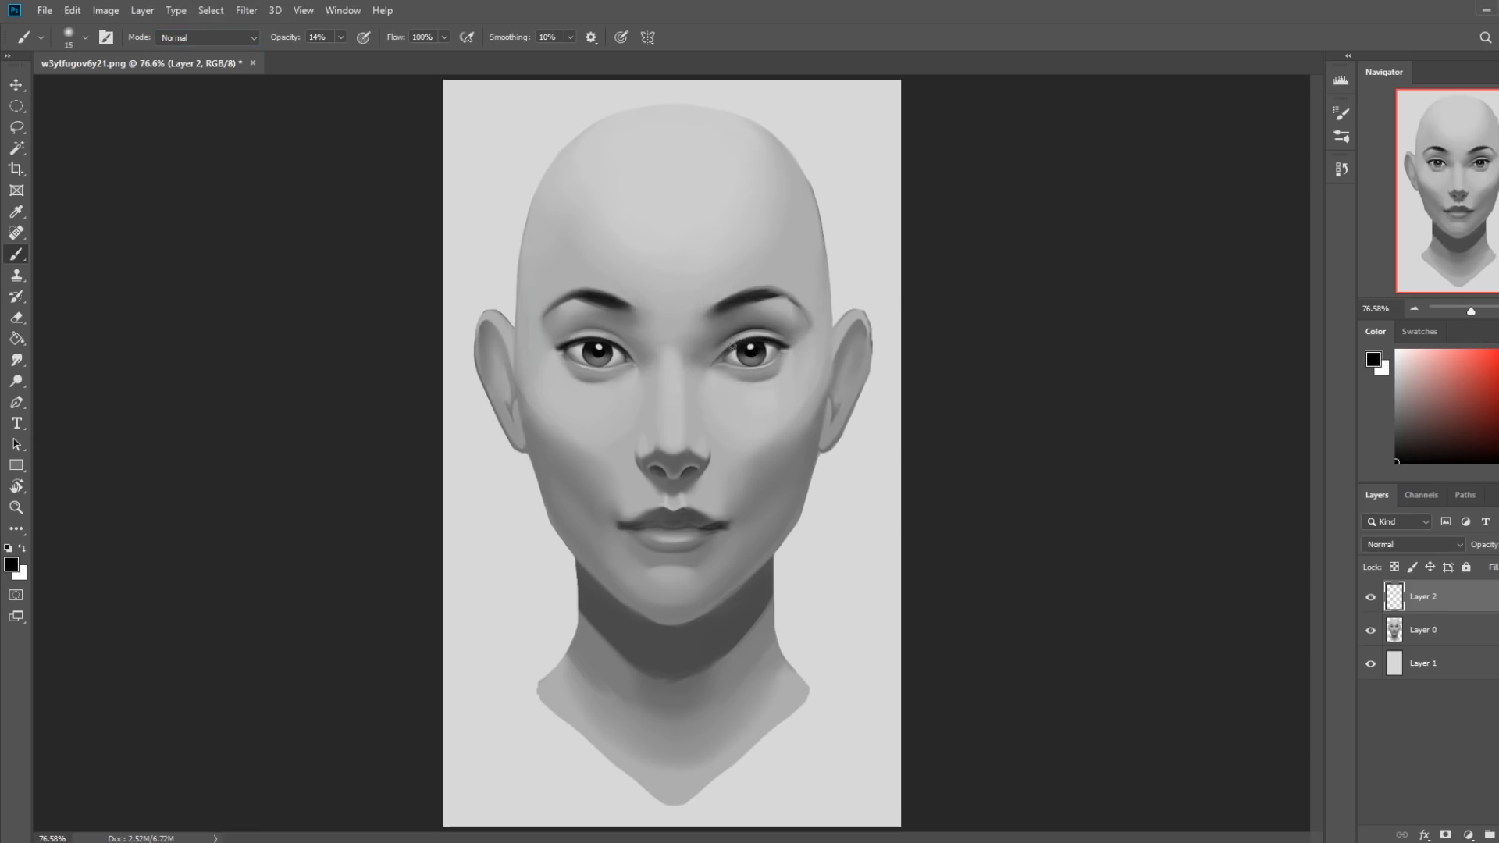
pyautogui.click(341, 38)
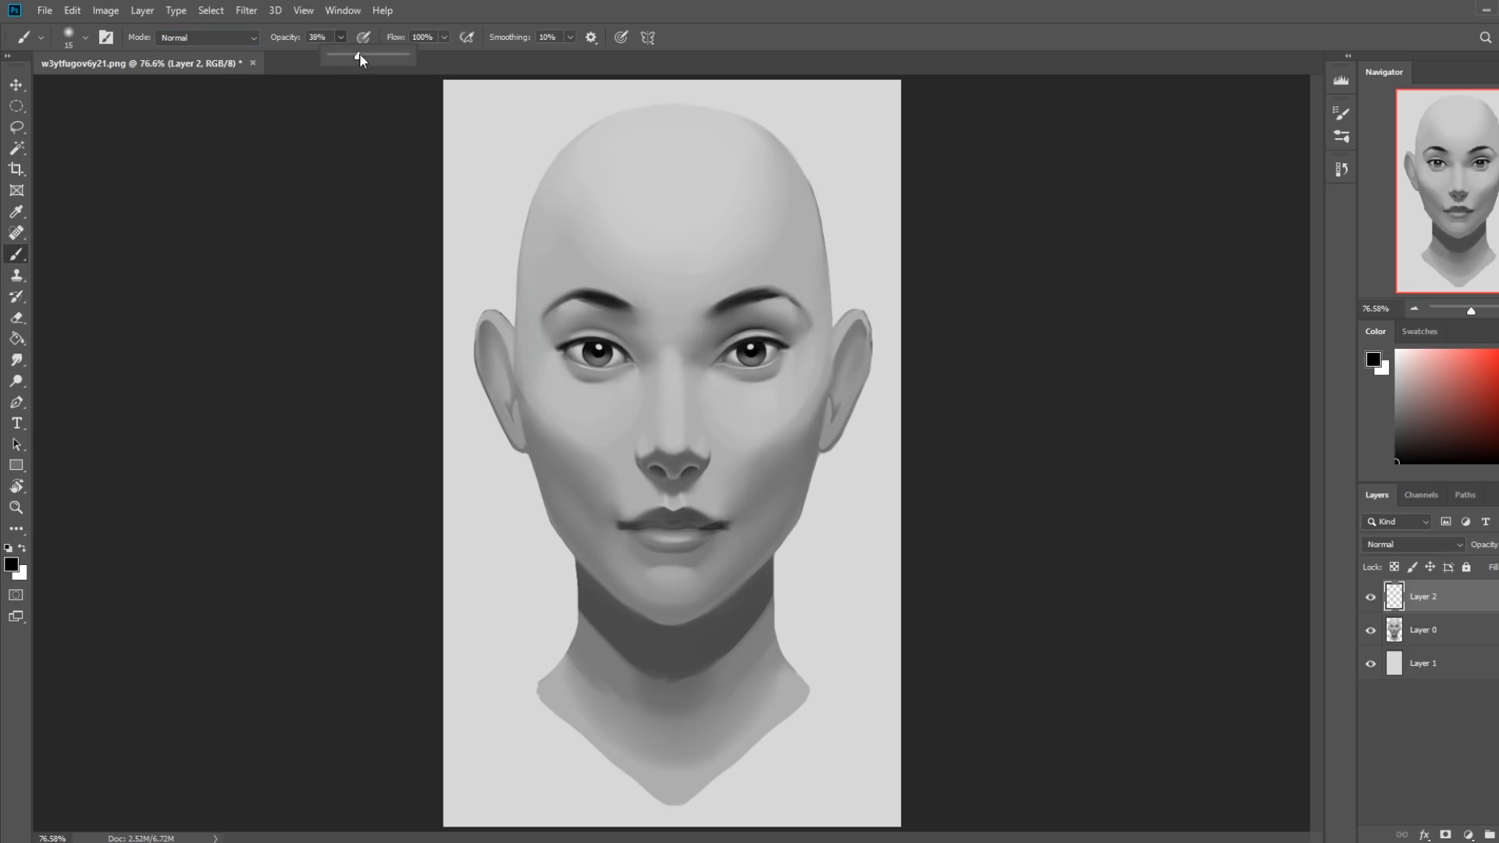
pyautogui.click(740, 344)
# Smudge the inner corner of the image's right eye at 4% strength, and merge Layer 2 down into Layer 0.
pyautogui.click(15, 363)
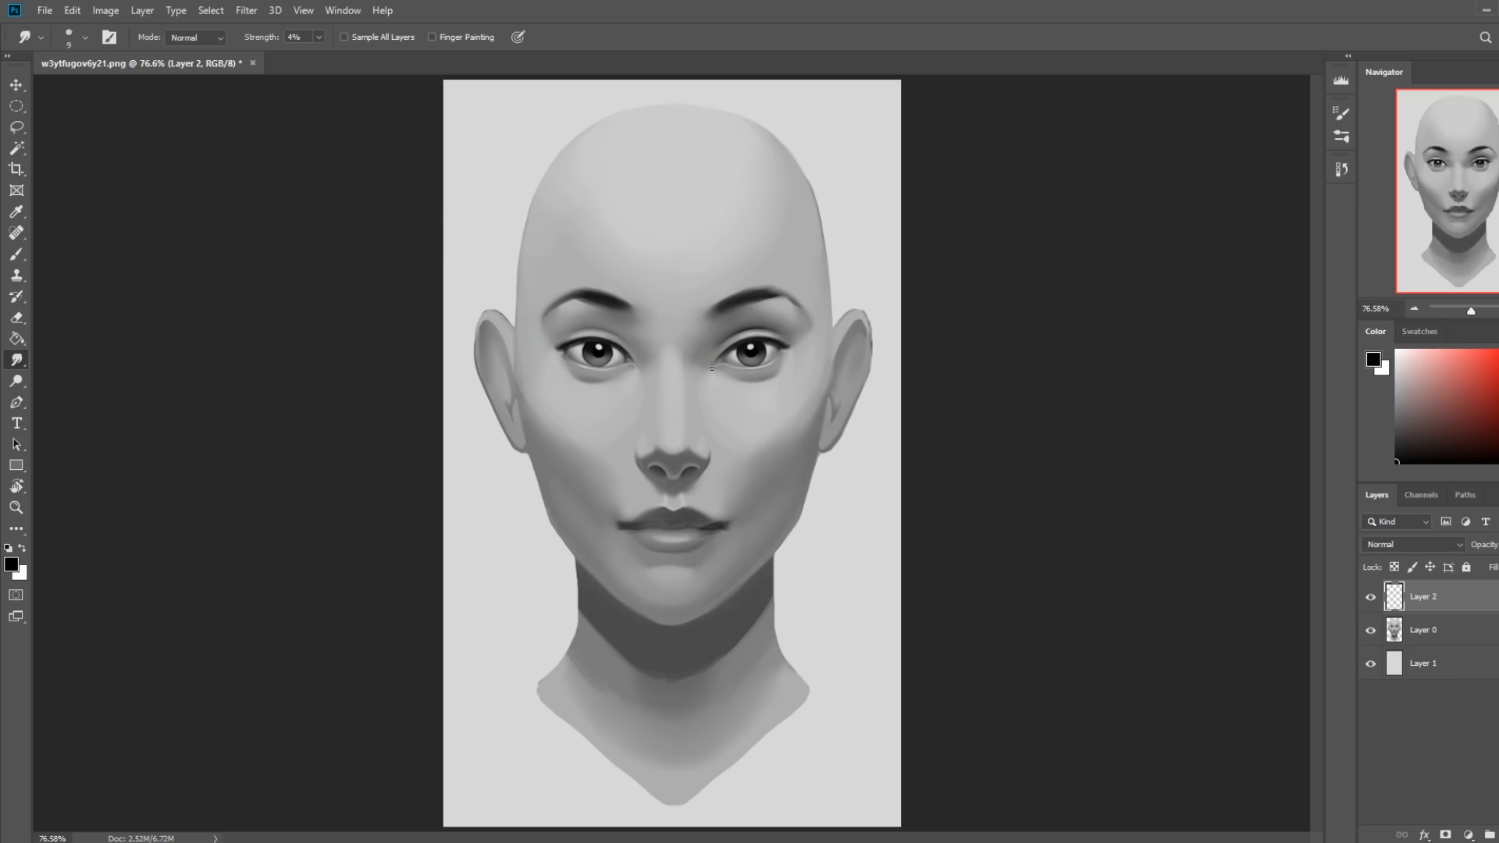
pyautogui.rightClick(1431, 610)
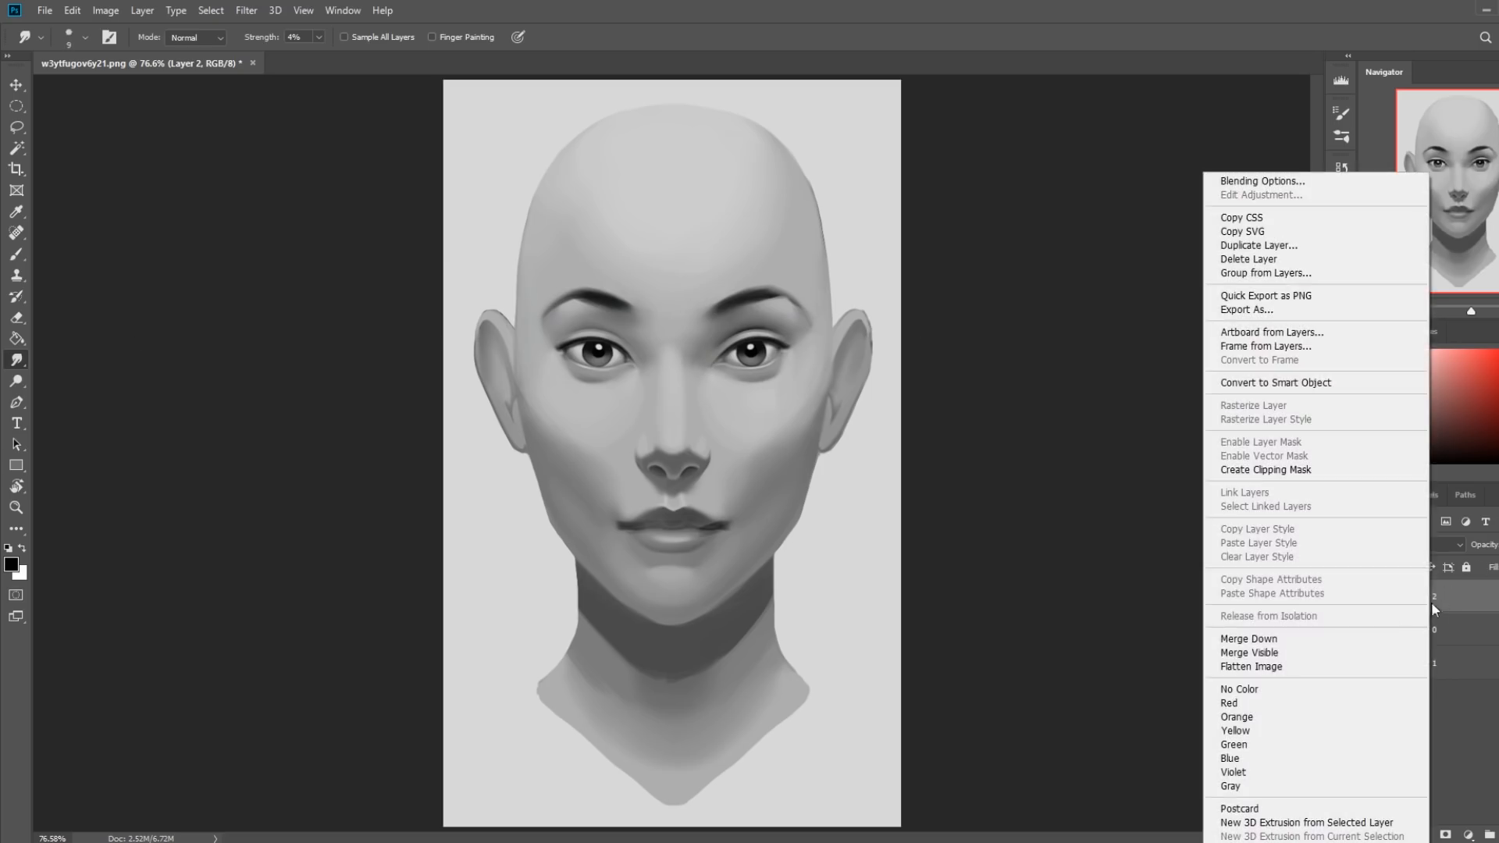
pyautogui.click(1362, 641)
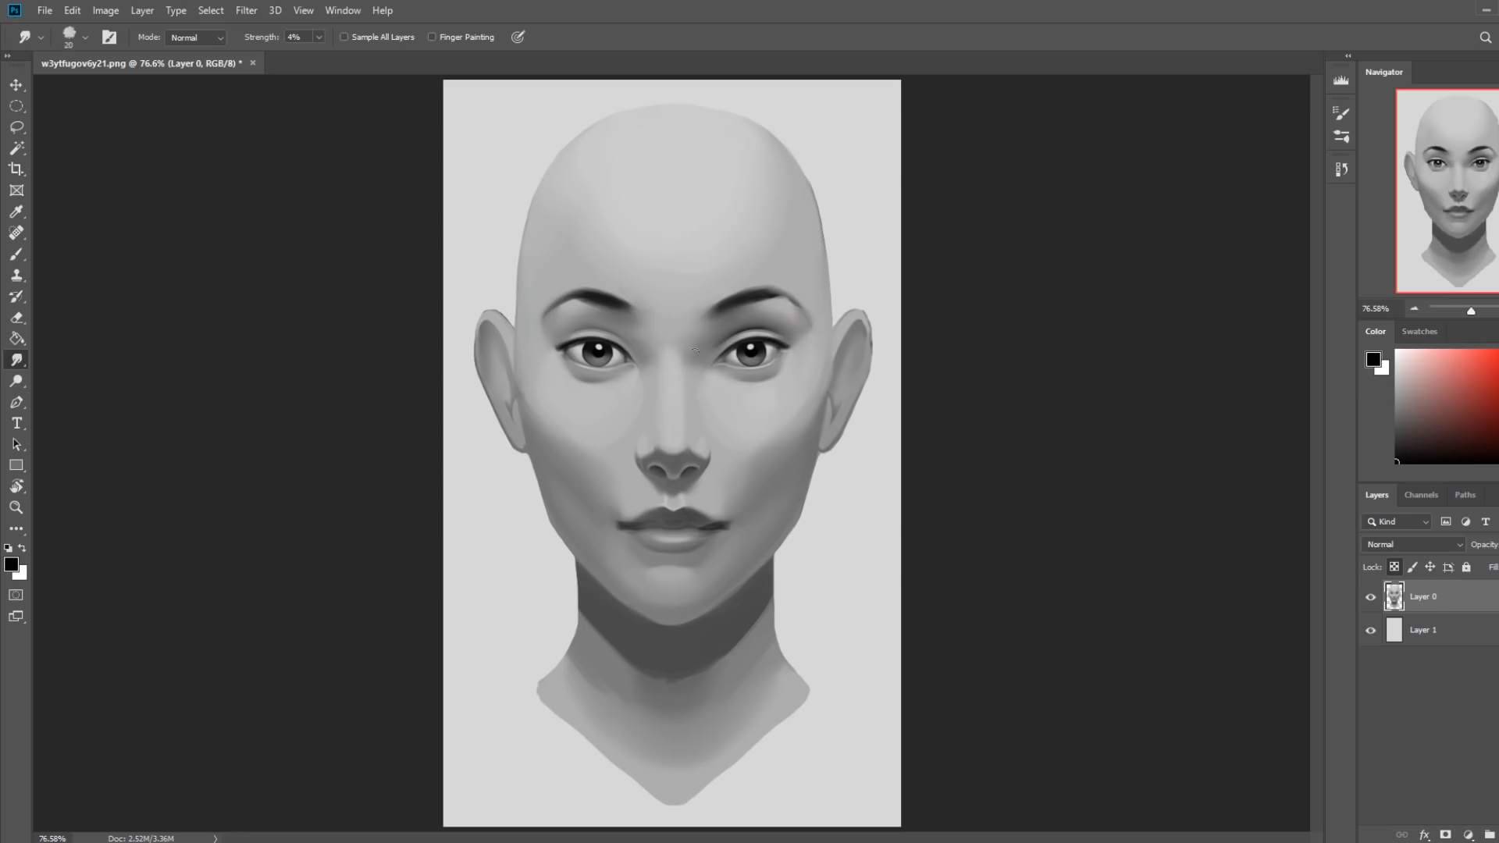
# Set up a thin 10 px brush at 43% opacity with a light gray sampled above the image's right eye and brightened further.
pyautogui.press('b')
pyautogui.rightClick(764, 375)
pyautogui.click(928, 628)
pyautogui.press('Return')
pyautogui.keyDown('alt'); pyautogui.click(743, 328); pyautogui.keyUp('alt')
pyautogui.press('[')
pyautogui.press('[')
pyautogui.press('[')
pyautogui.press('[')
pyautogui.press('[')
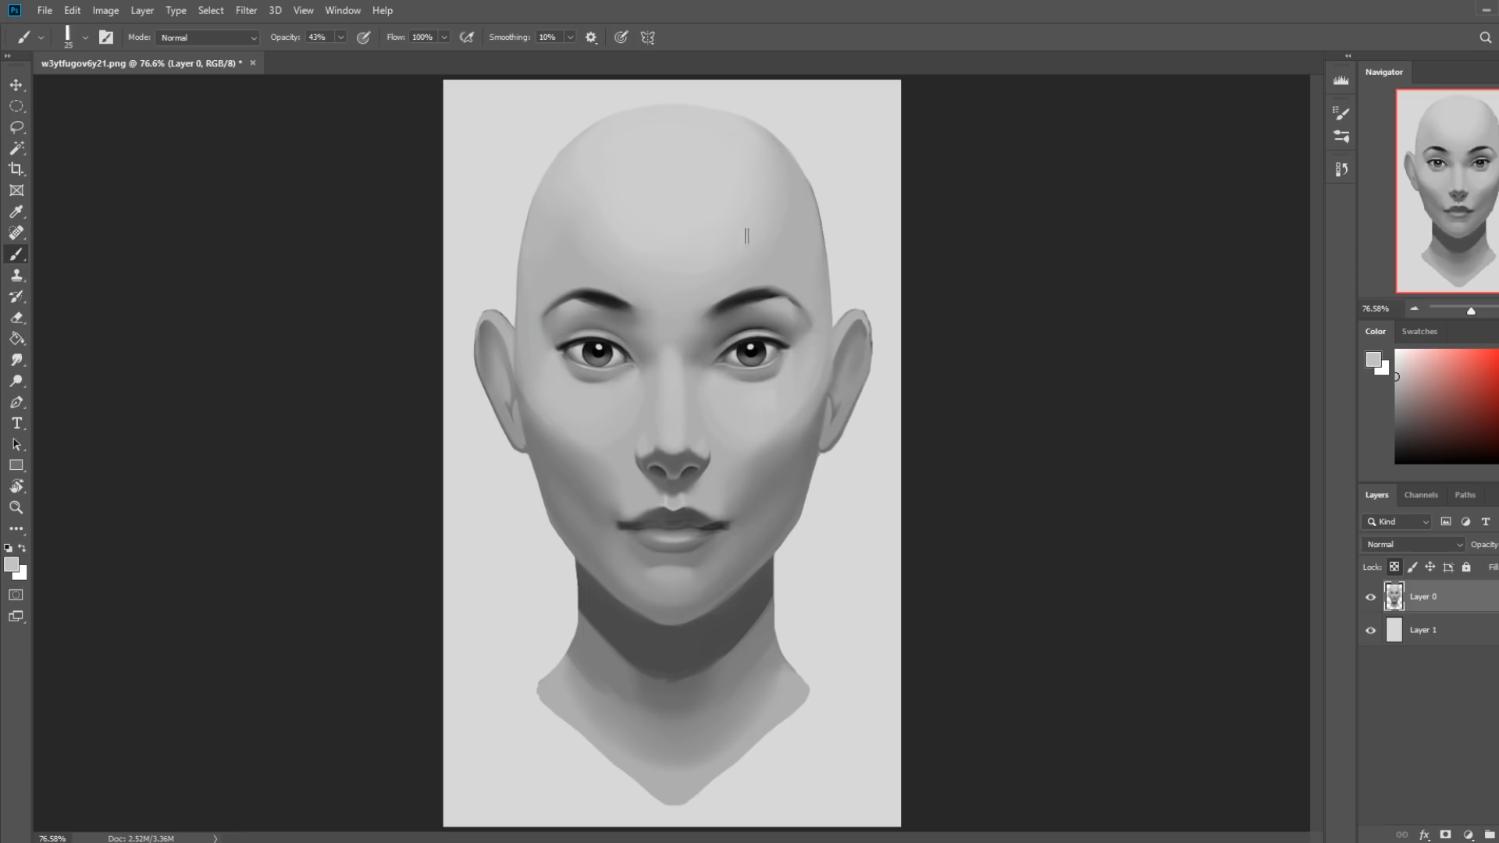
pyautogui.click(1401, 364)
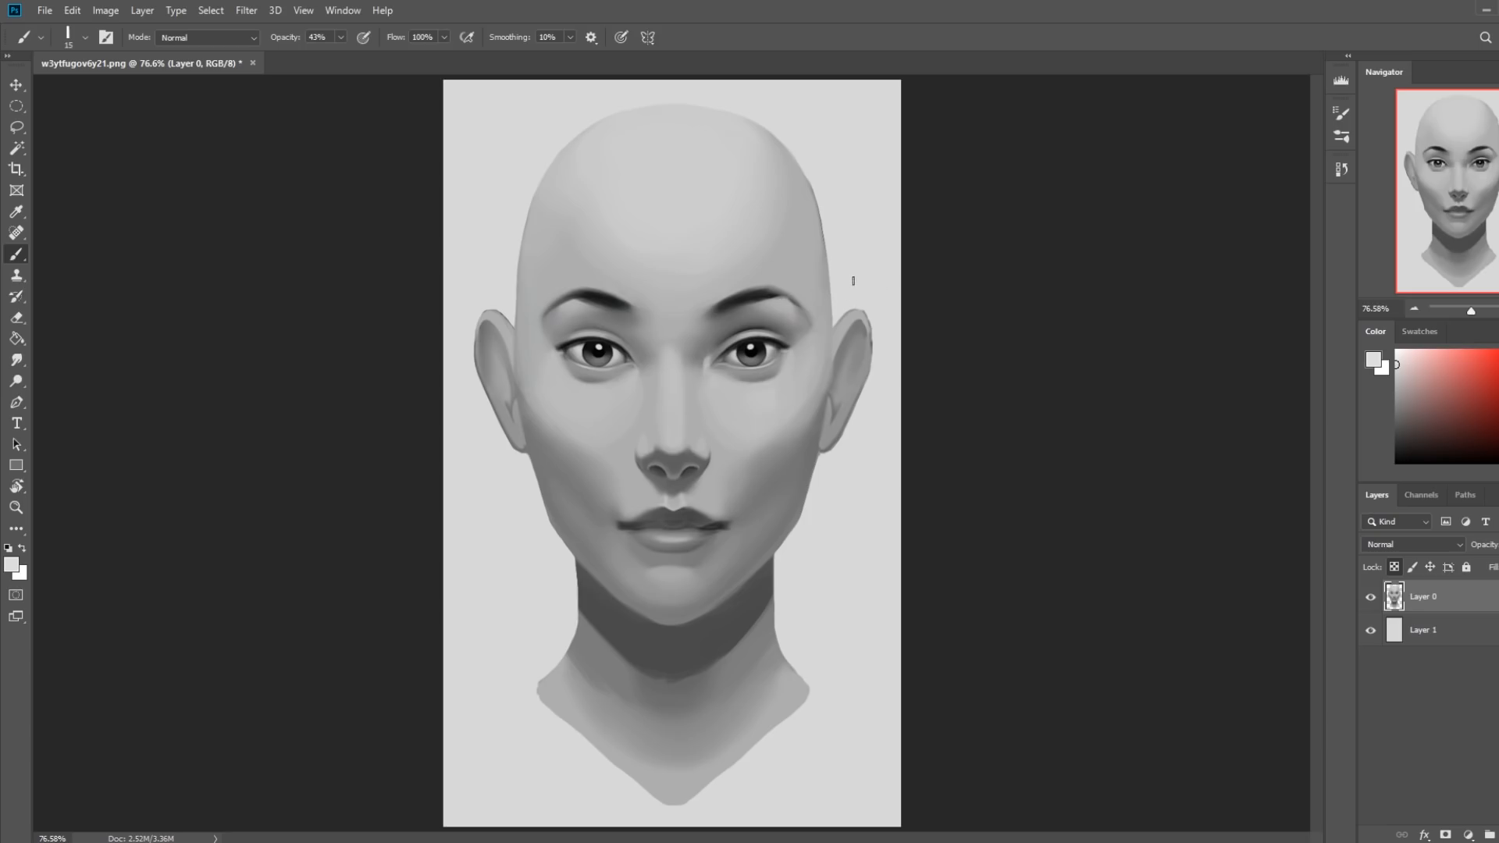
# Smudge the light stroke at the inner corner of the image's right eye with a 10 px tip at 4% strength.
pyautogui.click(17, 360)
pyautogui.press('[')
pyautogui.press('[')
pyautogui.press('[')
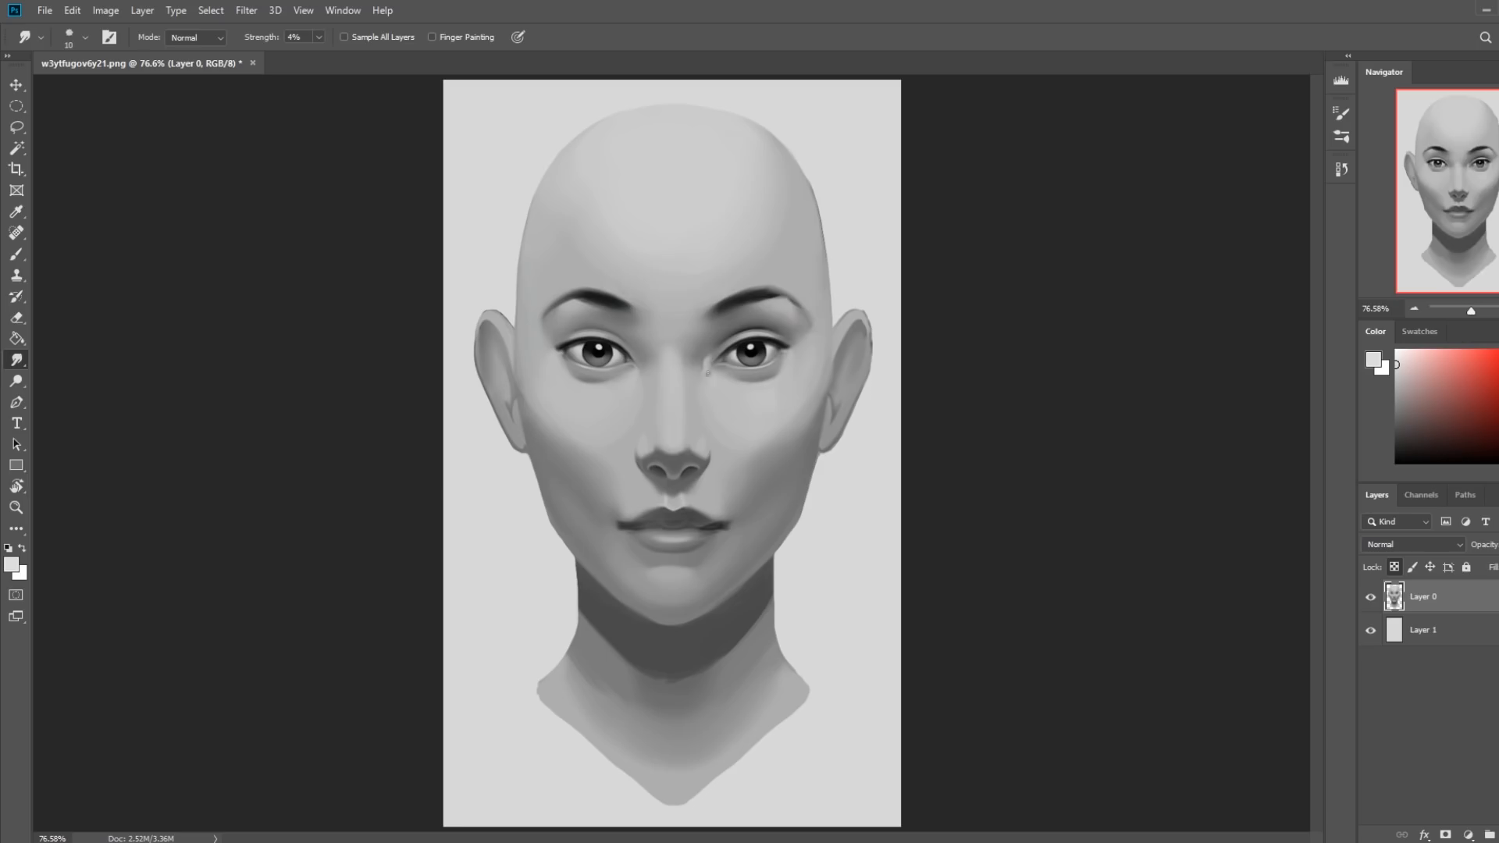
# Touch up the inner corners of both eyes on a new layer with sampled grays, using a 15 px brush at 43% opacity.
pyautogui.press('b')
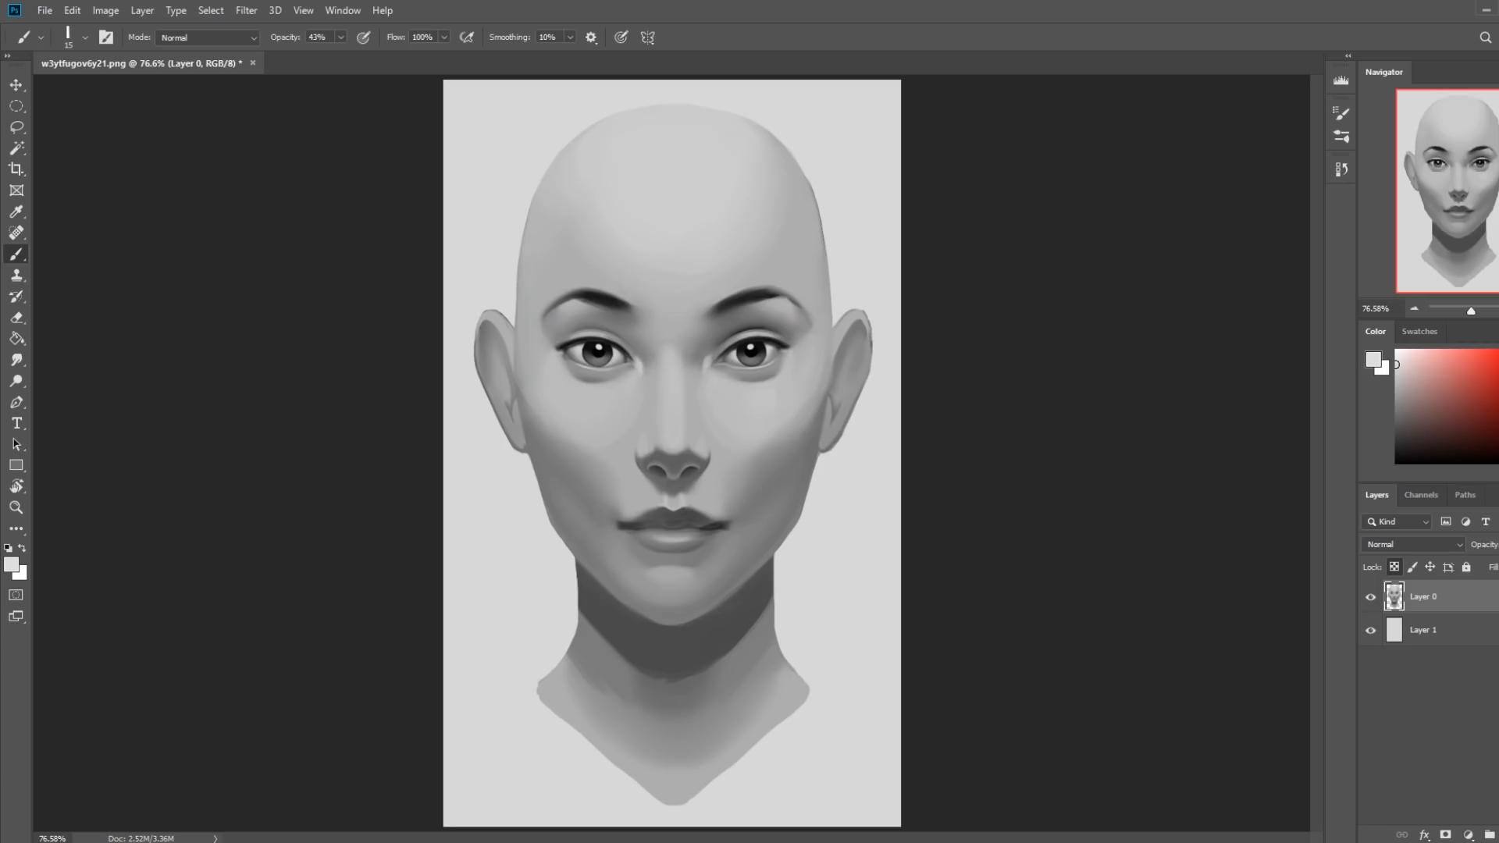
pyautogui.hotkey('ctrl', 'shift', 'alt', 'n')
pyautogui.keyDown('alt'); pyautogui.click(702, 371); pyautogui.keyUp('alt')
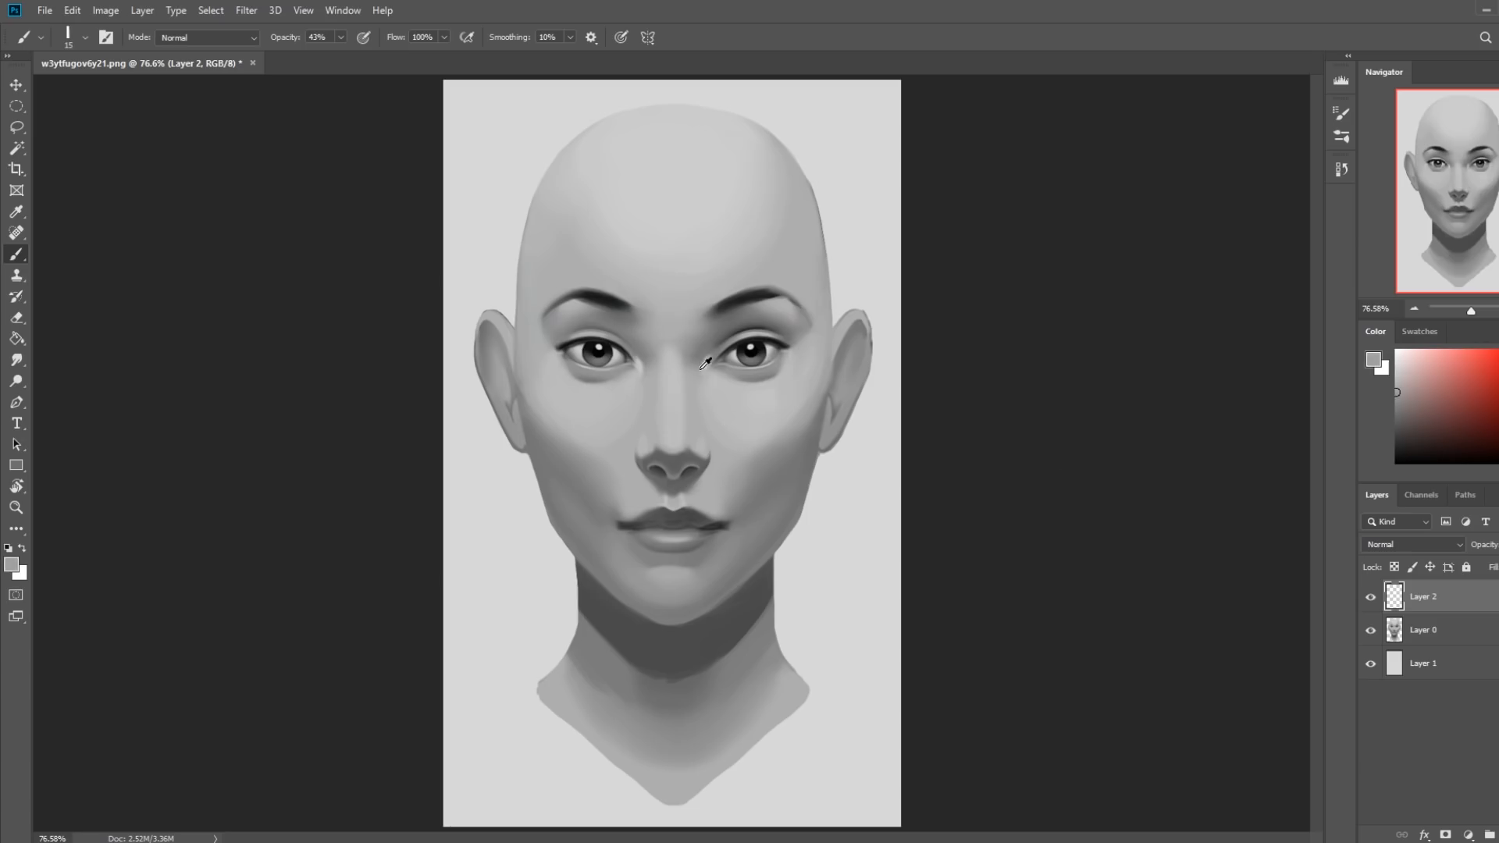
pyautogui.keyDown('alt'); pyautogui.click(642, 364); pyautogui.keyUp('alt')
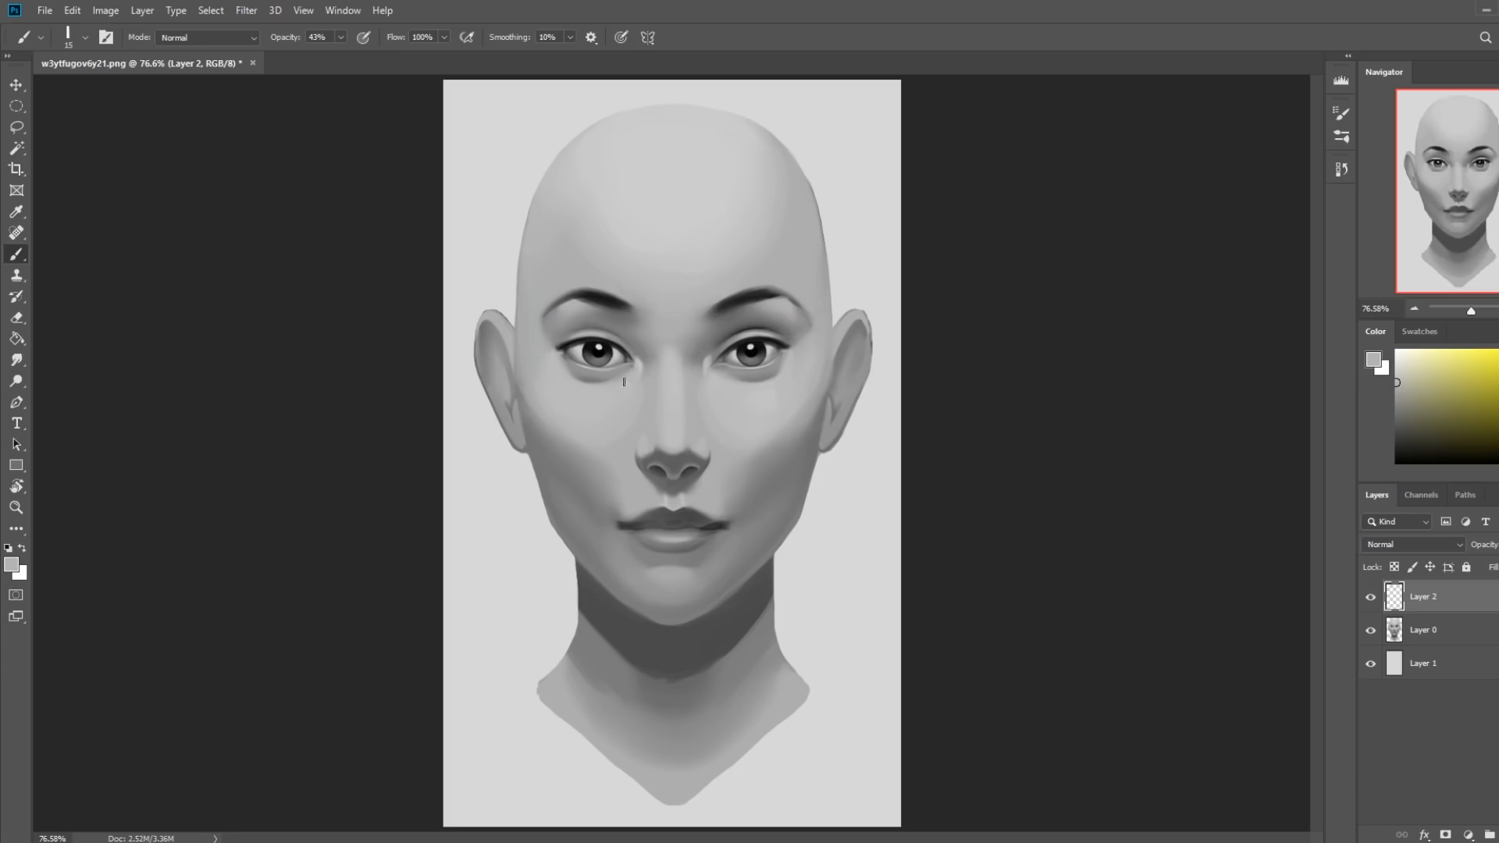
pyautogui.keyDown('alt'); pyautogui.click(720, 359); pyautogui.keyUp('alt')
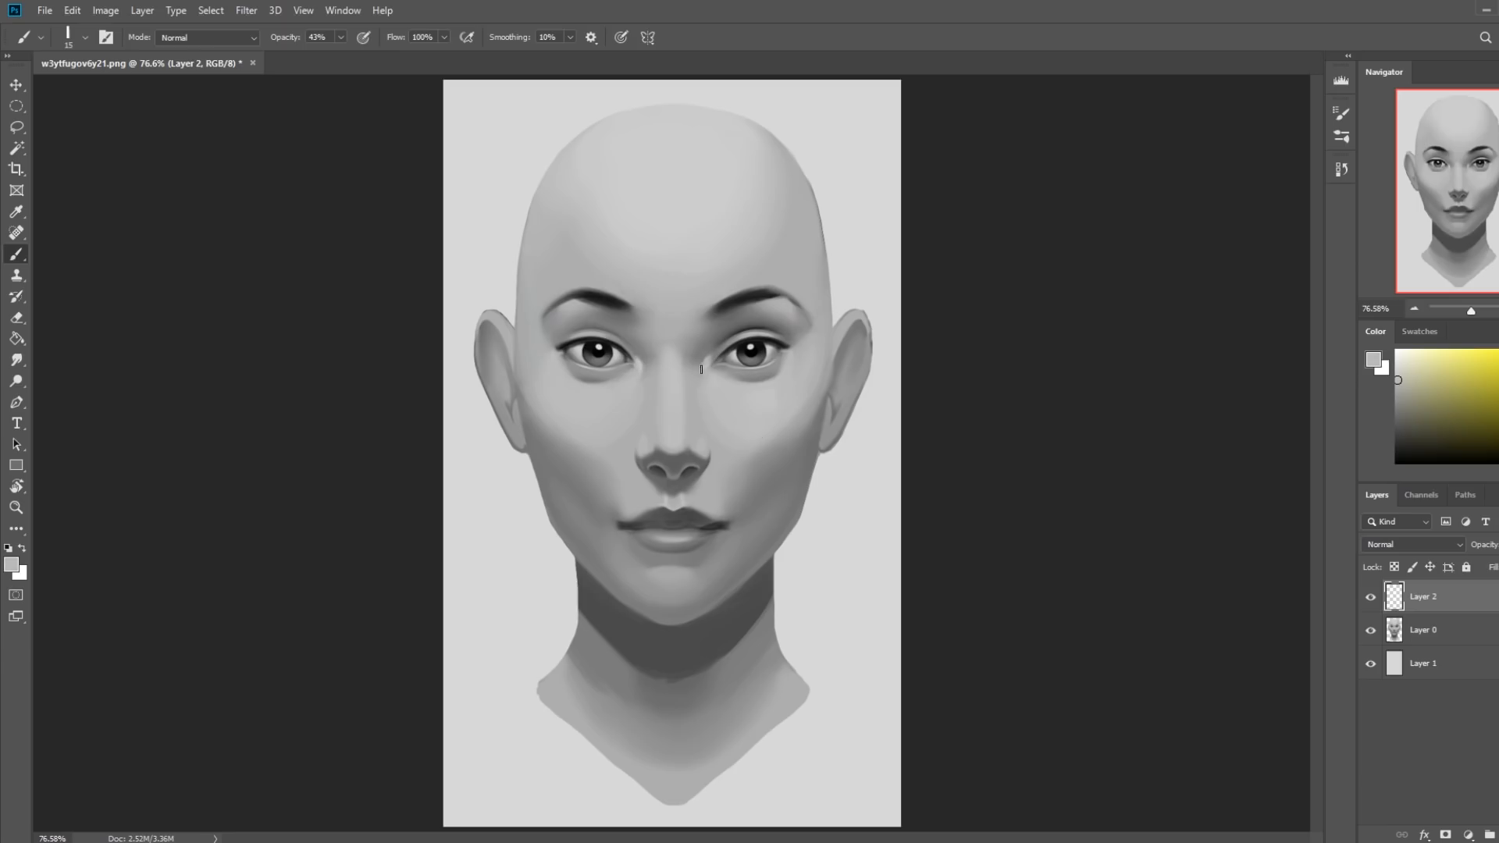
pyautogui.keyDown('alt'); pyautogui.click(642, 360); pyautogui.keyUp('alt')
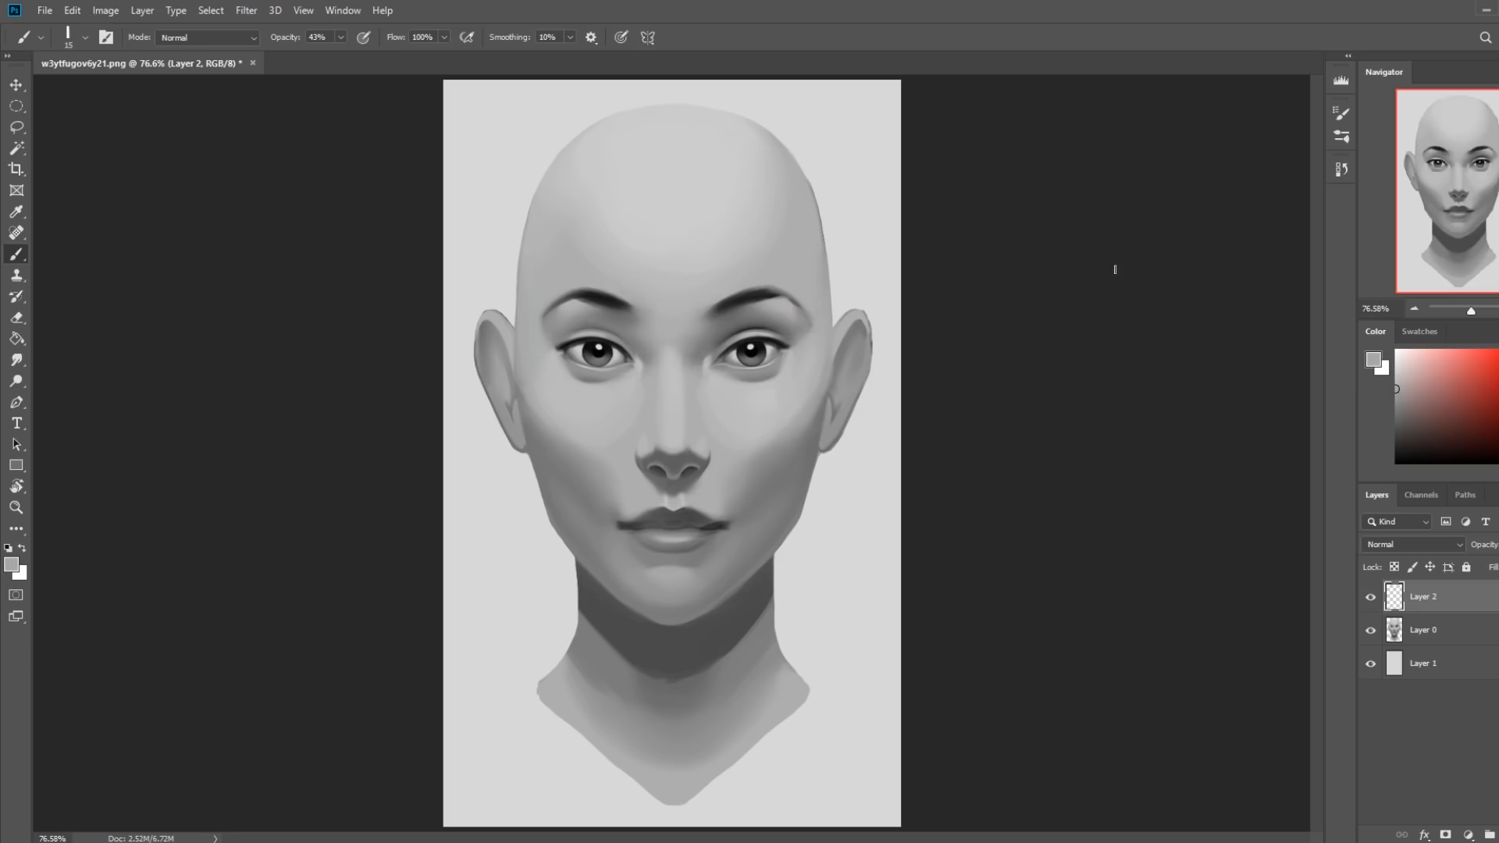
# Add a layer directly above Layer 0 and set up a soft black 250 px brush at 10% opacity.
pyautogui.click(1419, 629)
pyautogui.hotkey('ctrl', 'shift', 'alt', 'n')
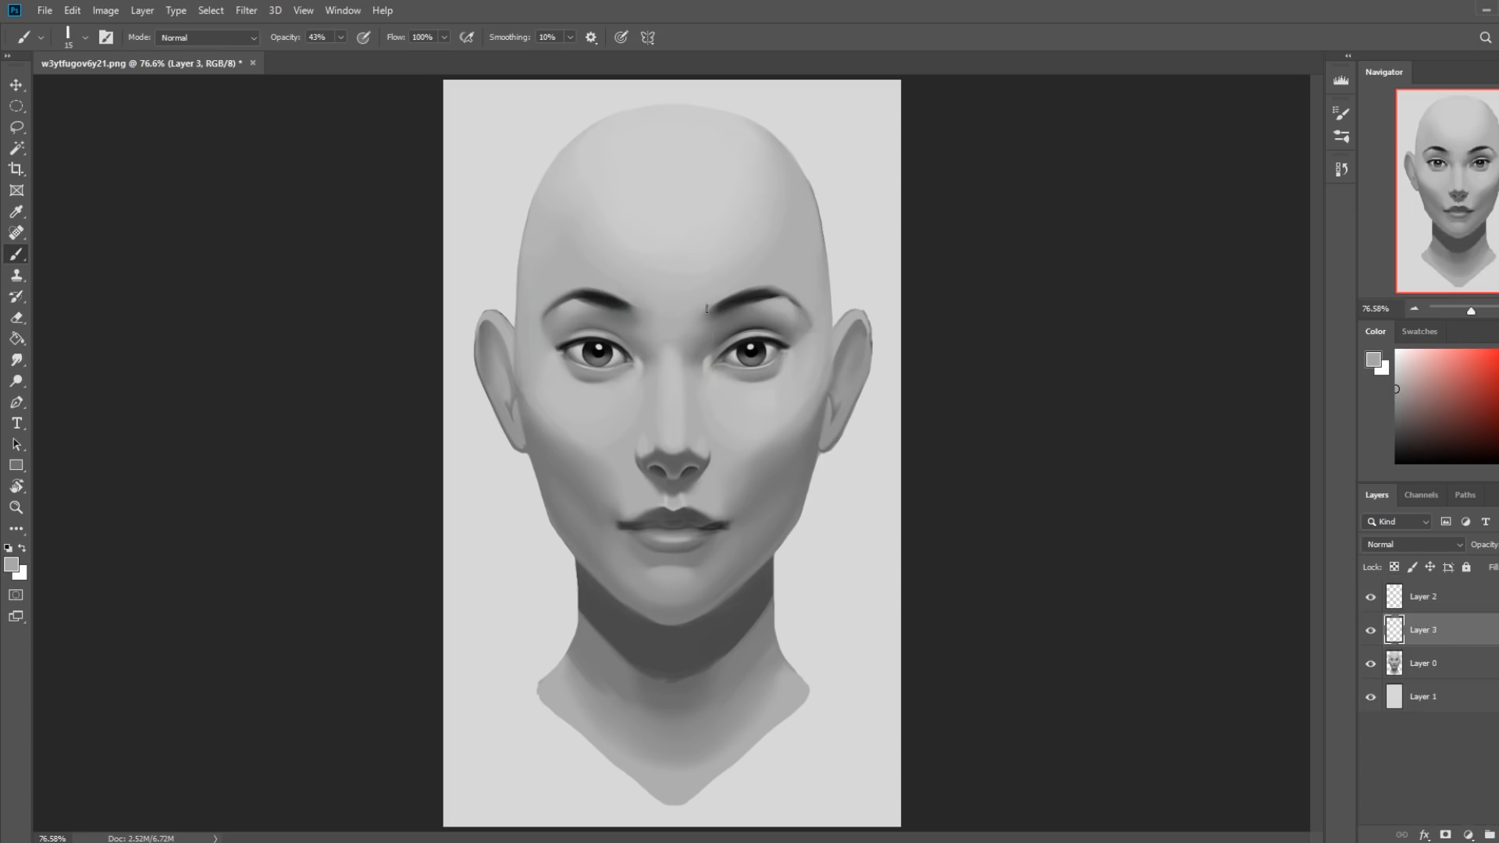
pyautogui.rightClick(762, 321)
pyautogui.click(965, 662)
pyautogui.press('Return')
pyautogui.press('d')
pyautogui.press(']')
pyautogui.press(']')
pyautogui.press(']')
pyautogui.press(']')
pyautogui.press(']')
pyautogui.press(']')
pyautogui.press(']')
pyautogui.press(']')
pyautogui.press(']')
pyautogui.press(']')
pyautogui.press(']')
pyautogui.press(']')
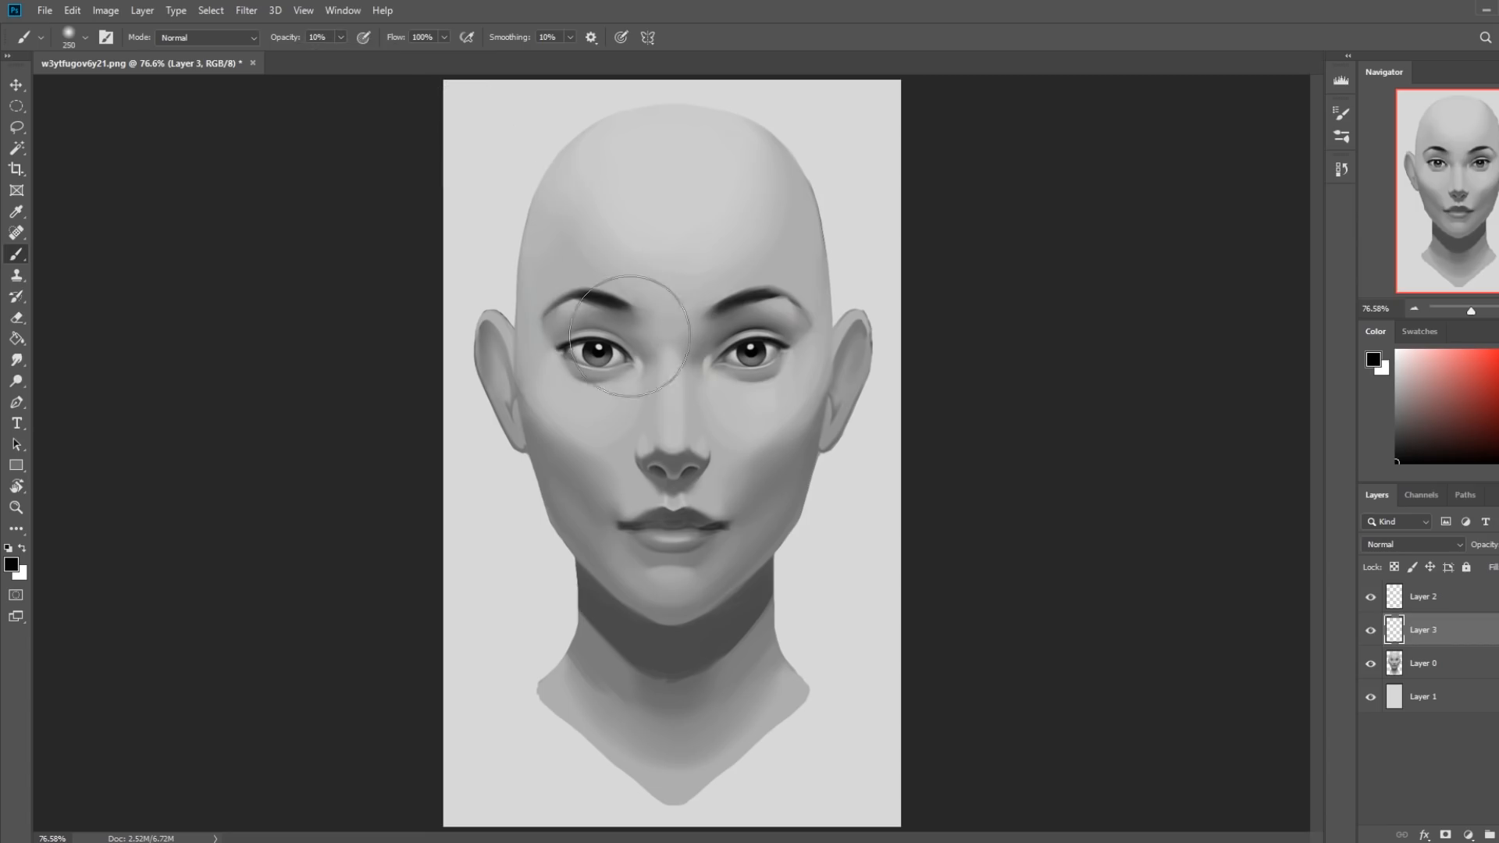
# Shade both eyes beneath the upper lids in black on Layer 3, with the soft brush reduced to 60 px and smaller.
pyautogui.press('[')
pyautogui.press('[')
pyautogui.press('[')
pyautogui.press('[')
pyautogui.press('[')
pyautogui.press('[')
pyautogui.press('[')
pyautogui.press('[')
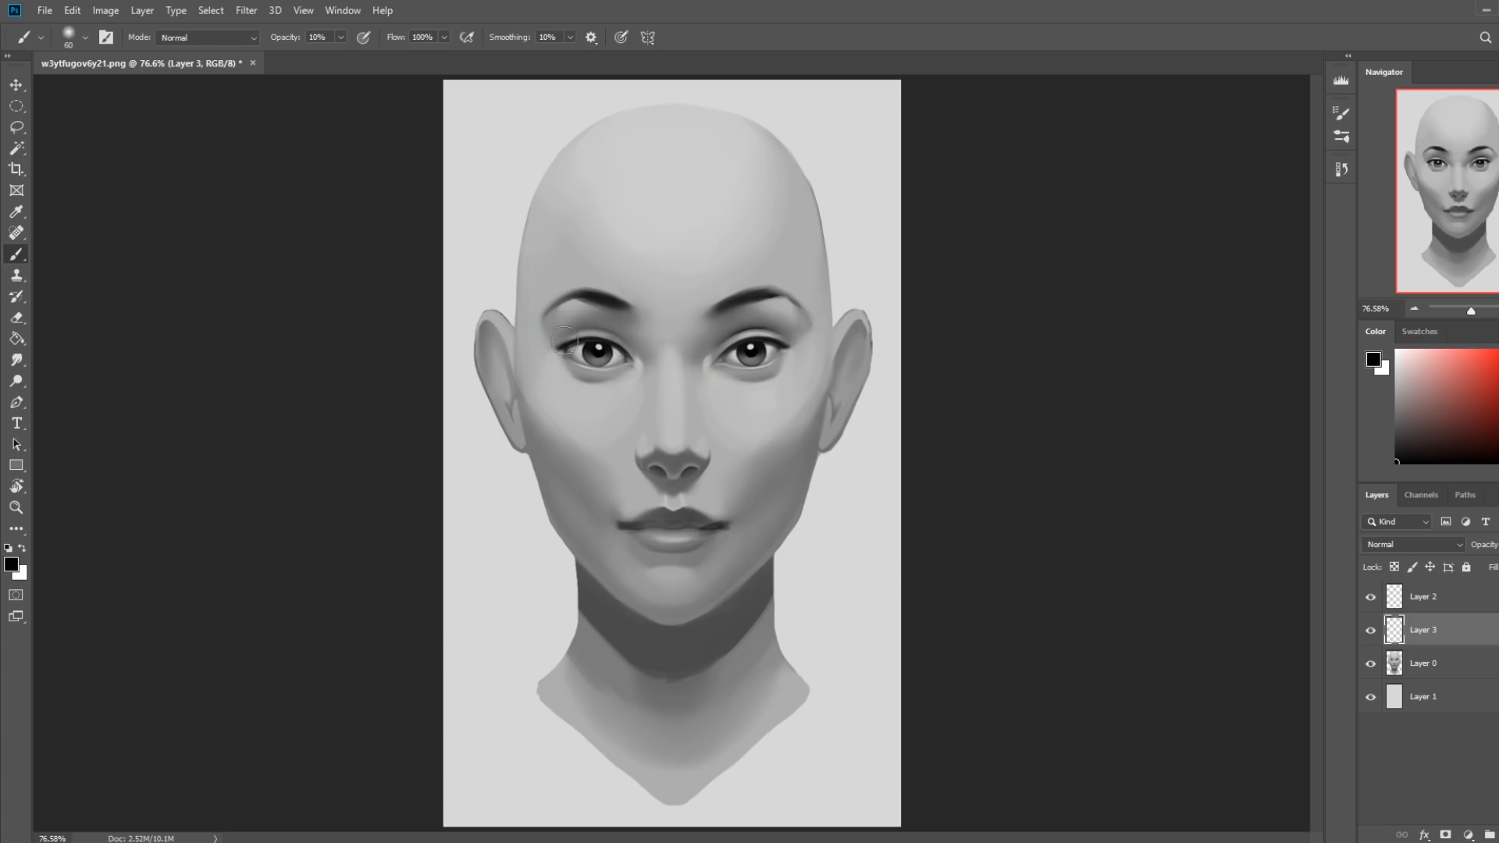
pyautogui.press('[')
pyautogui.press(']')
pyautogui.press(']')
pyautogui.press(']')
pyautogui.press(']')
pyautogui.press(']')
pyautogui.press(']')
pyautogui.press(']')
pyautogui.press('[')
pyautogui.press('[')
pyautogui.press('[')
pyautogui.press('[')
pyautogui.press('[')
# Set up the Eraser with the Heavy Marker Sketch brush tip at a reduced size for cleaning up Layer 3's shading.
pyautogui.press('e')
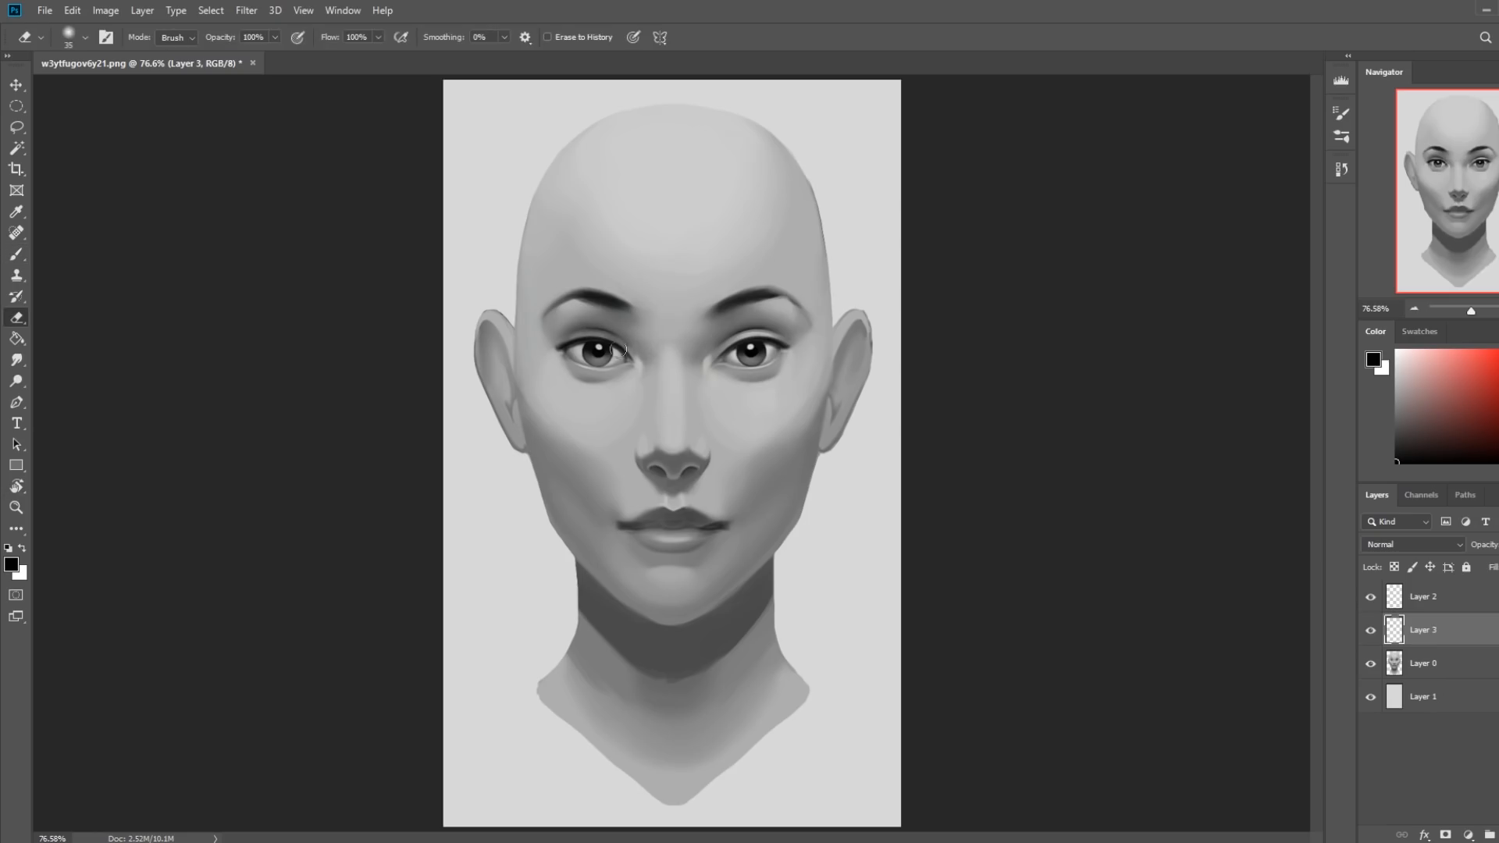
pyautogui.rightClick(662, 277)
pyautogui.click(823, 531)
pyautogui.click(1222, 447)
pyautogui.press('[')
pyautogui.press('[')
pyautogui.press('[')
# Look up the full name of the marker brush preset and leave it without renaming.
pyautogui.rightClick(694, 268)
pyautogui.rightClick(857, 517)
pyautogui.click(905, 525)
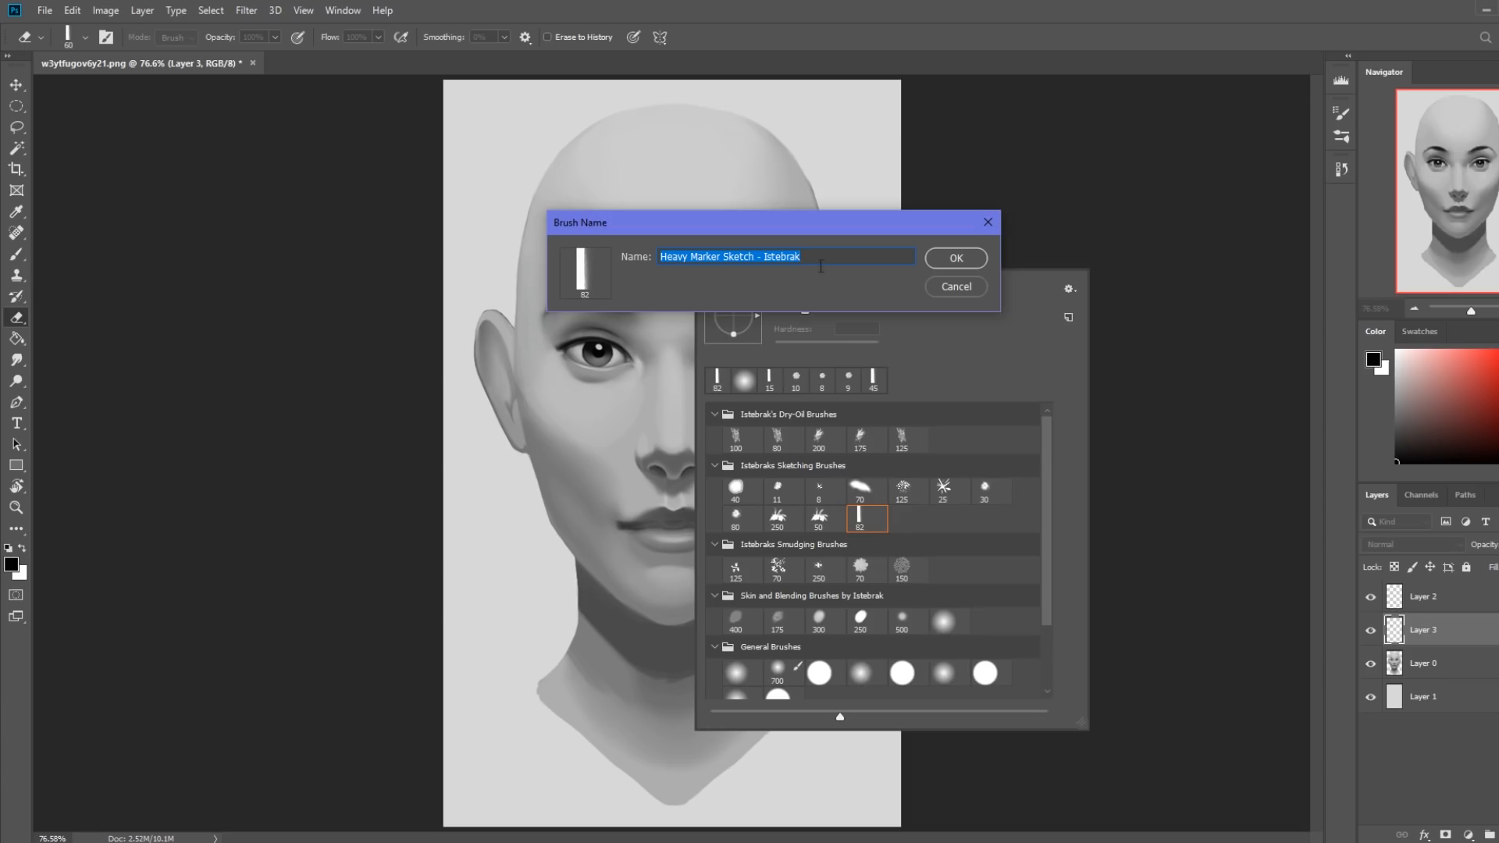
pyautogui.click(940, 289)
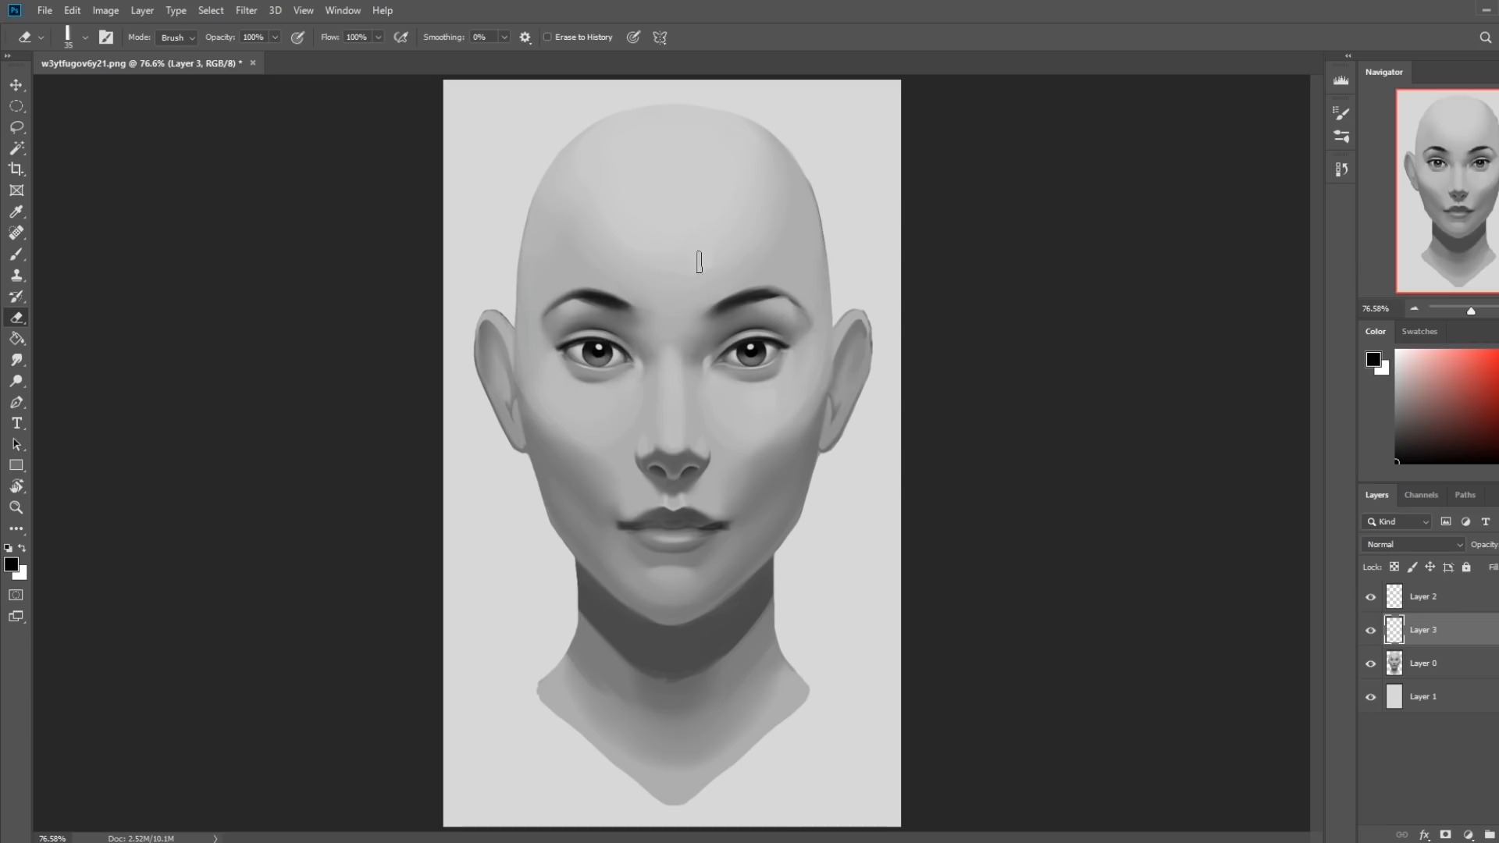
# Compare the face with and without Layer 3, and merge that layer down into Layer 0.
pyautogui.click(1371, 633)
pyautogui.click(1371, 633)
pyautogui.click(1371, 633)
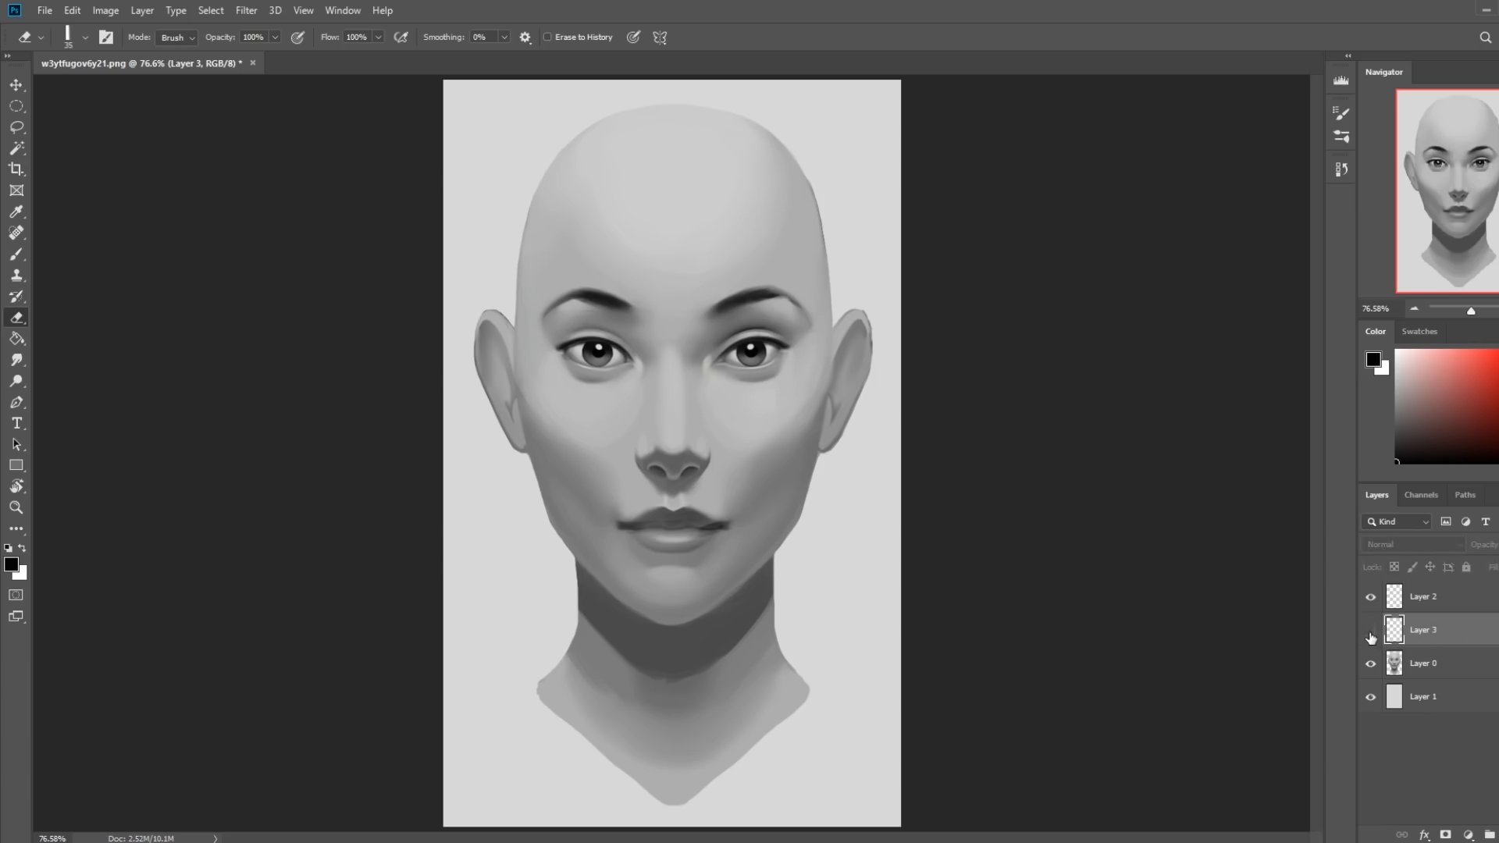
pyautogui.click(1371, 634)
pyautogui.click(1371, 633)
pyautogui.click(1371, 633)
pyautogui.rightClick(1440, 643)
pyautogui.click(1280, 630)
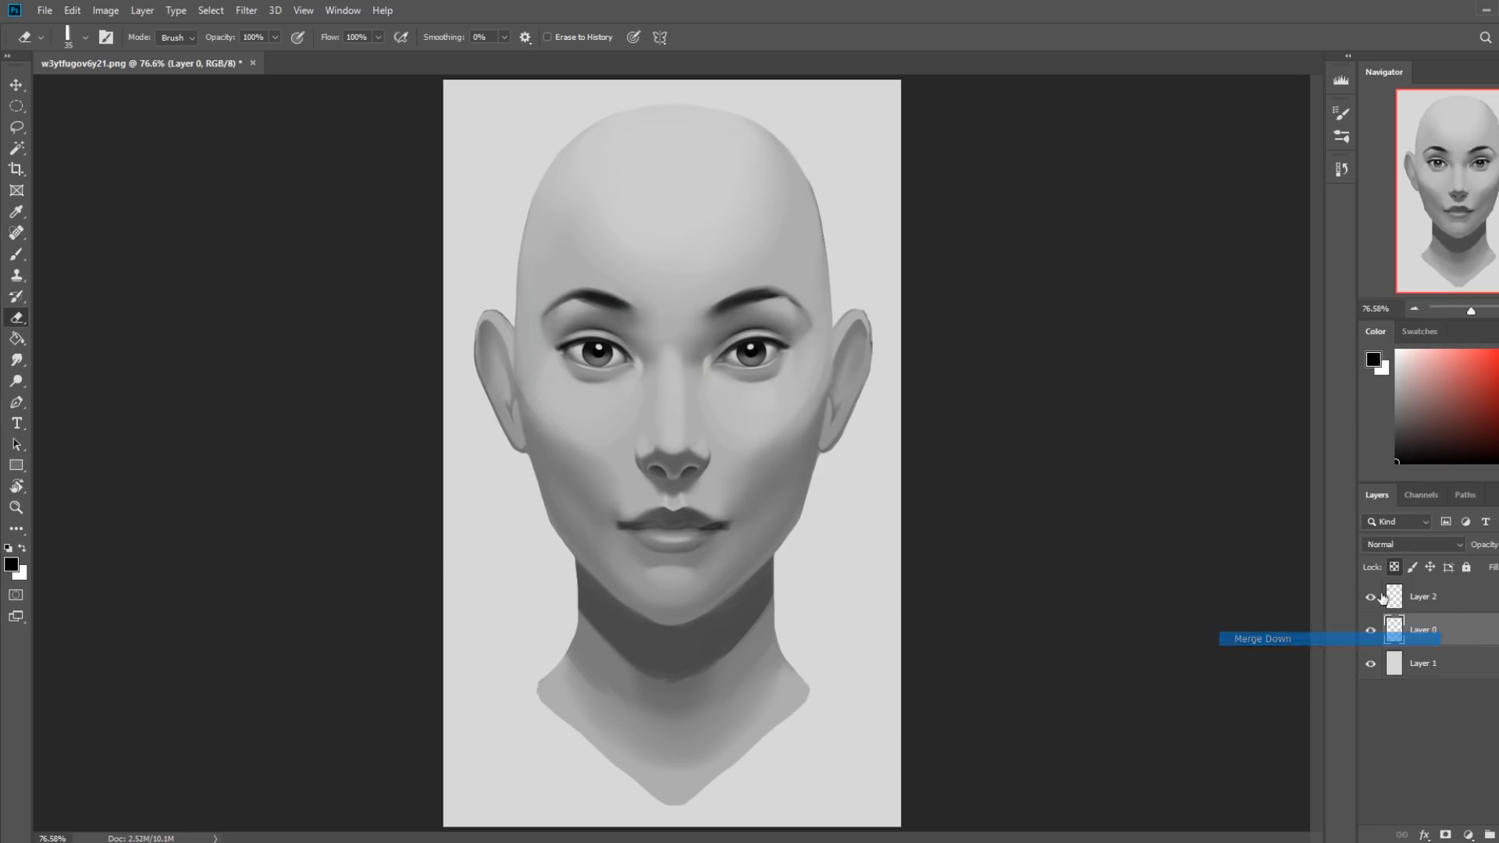
# Set up a soft 125 px brush at 4% opacity with a gray sampled beneath the image's right eyebrow.
pyautogui.press('b')
pyautogui.rightClick(821, 322)
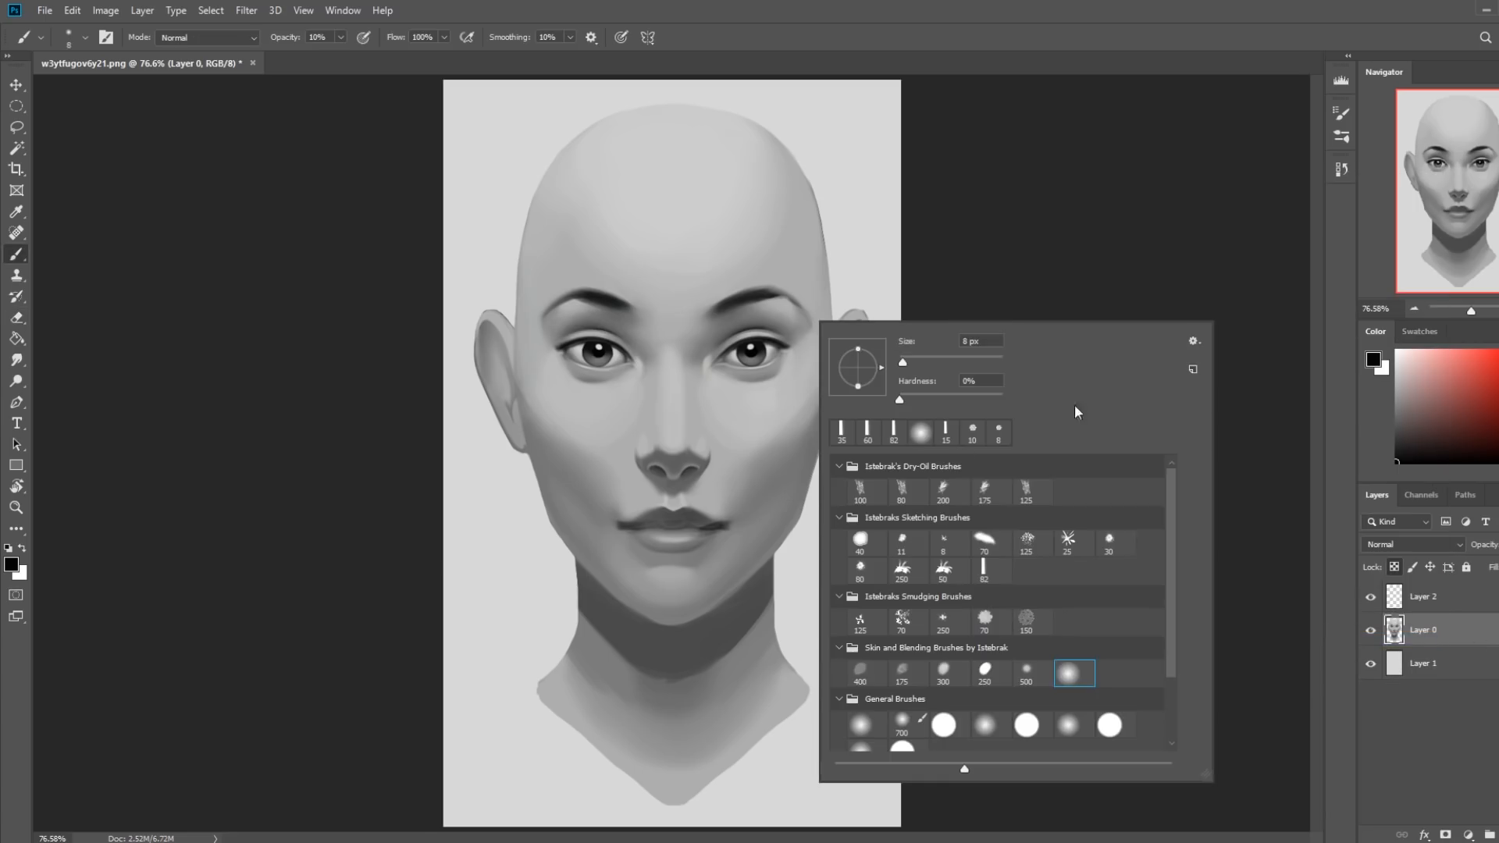
pyautogui.click(890, 234)
pyautogui.keyDown('alt'); pyautogui.click(781, 303); pyautogui.keyUp('alt')
pyautogui.press(']')
pyautogui.press(']')
pyautogui.press(']')
pyautogui.press(']')
pyautogui.press(']')
pyautogui.press(']')
pyautogui.press(']')
pyautogui.press(']')
pyautogui.press(']')
pyautogui.press(']')
pyautogui.press(']')
pyautogui.press(']')
pyautogui.press(']')
pyautogui.click(340, 36)
pyautogui.moveTo(338, 60); pyautogui.dragTo(335, 60)
pyautogui.press('[')
pyautogui.press('[')
pyautogui.press('[')
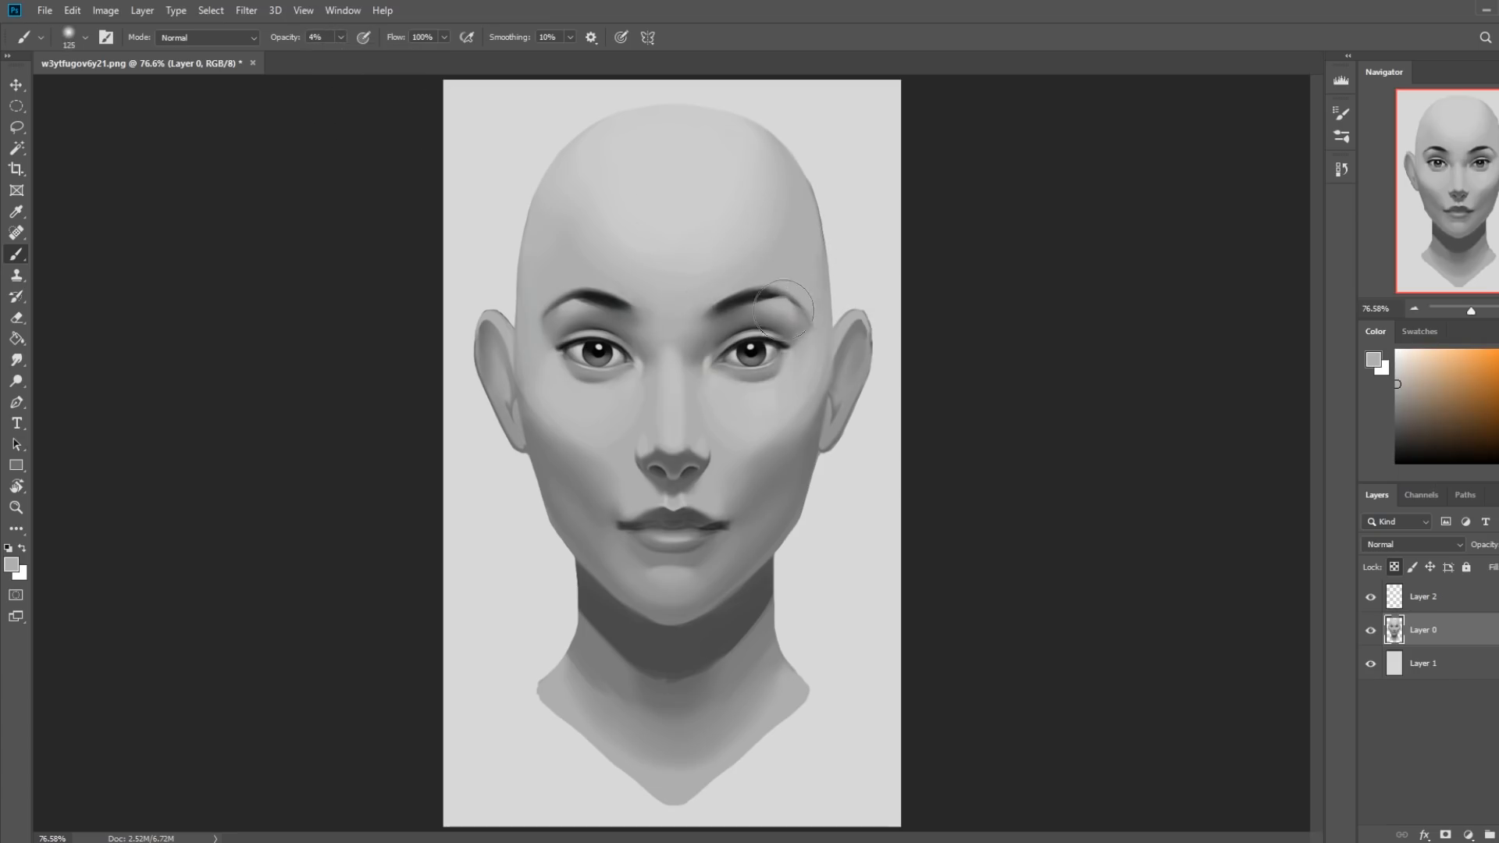
# Soften the areas beneath both eyebrows with the sampled gray, using the soft brush at 22% opacity.
pyautogui.click(340, 36)
pyautogui.moveTo(337, 60); pyautogui.dragTo(354, 60)
pyautogui.press('[')
pyautogui.moveTo(784, 312); pyautogui.dragTo(731, 316)
pyautogui.press('[')
pyautogui.press(']')
pyautogui.press(']')
pyautogui.moveTo(614, 316); pyautogui.dragTo(596, 313)
pyautogui.press('[')
# Darken both eyebrows with dark gray sampled from the brows, using a 15 px marker brush at 50% opacity.
pyautogui.rightClick(758, 312)
pyautogui.click(928, 557)
pyautogui.click(1118, 270)
pyautogui.keyDown('alt'); pyautogui.click(739, 291); pyautogui.keyUp('alt')
pyautogui.press('[')
pyautogui.press('[')
pyautogui.press('[')
pyautogui.press('[')
pyautogui.press('[')
pyautogui.press('[')
pyautogui.press('[')
pyautogui.press('[')
pyautogui.press('[')
pyautogui.press('[')
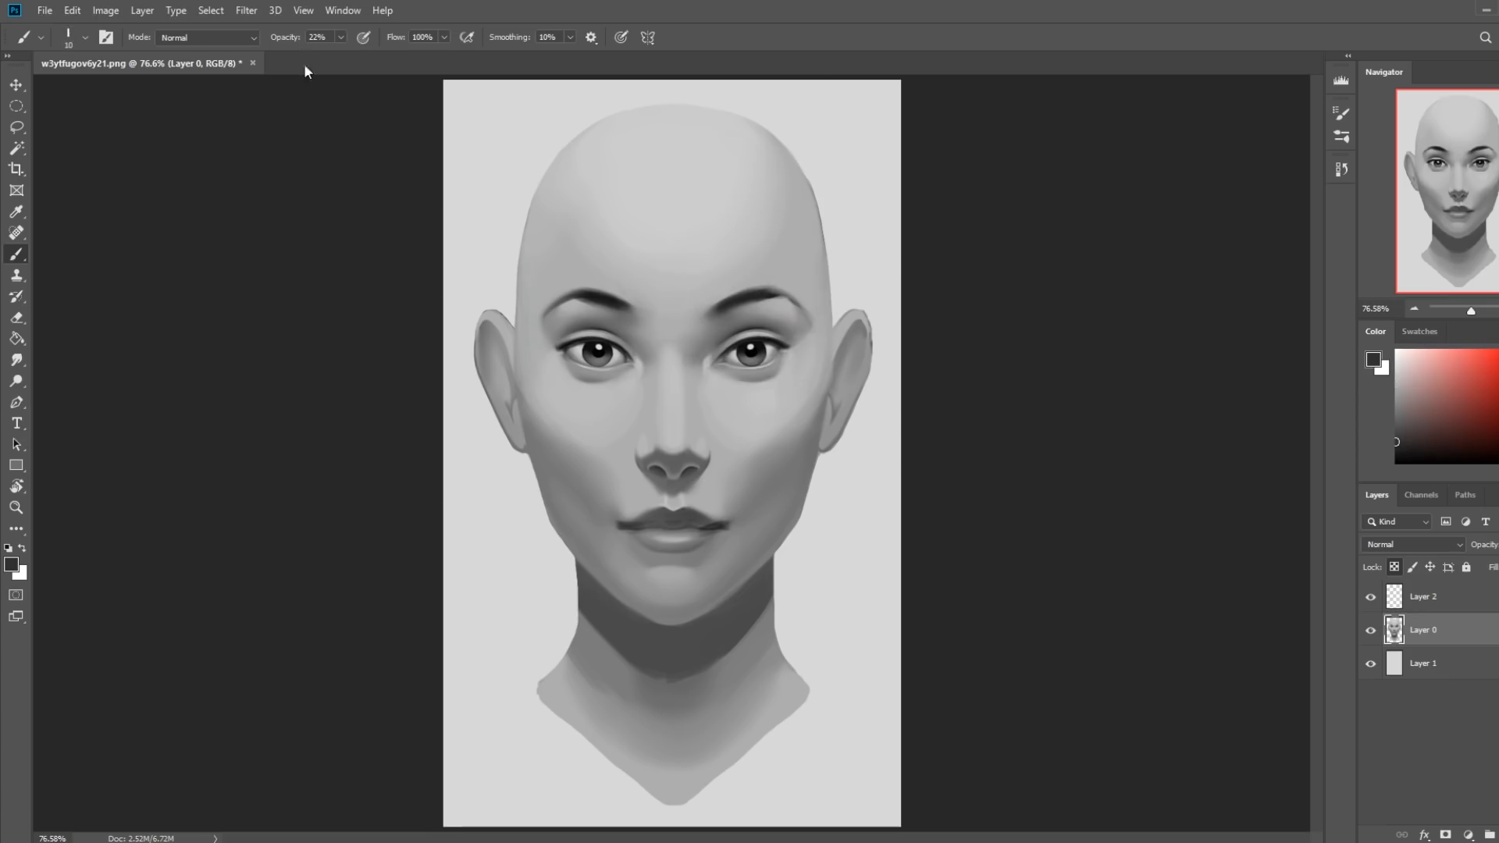
pyautogui.moveTo(341, 38); pyautogui.dragTo(362, 50)
pyautogui.press(']')
pyautogui.keyDown('alt'); pyautogui.click(585, 292); pyautogui.keyUp('alt')
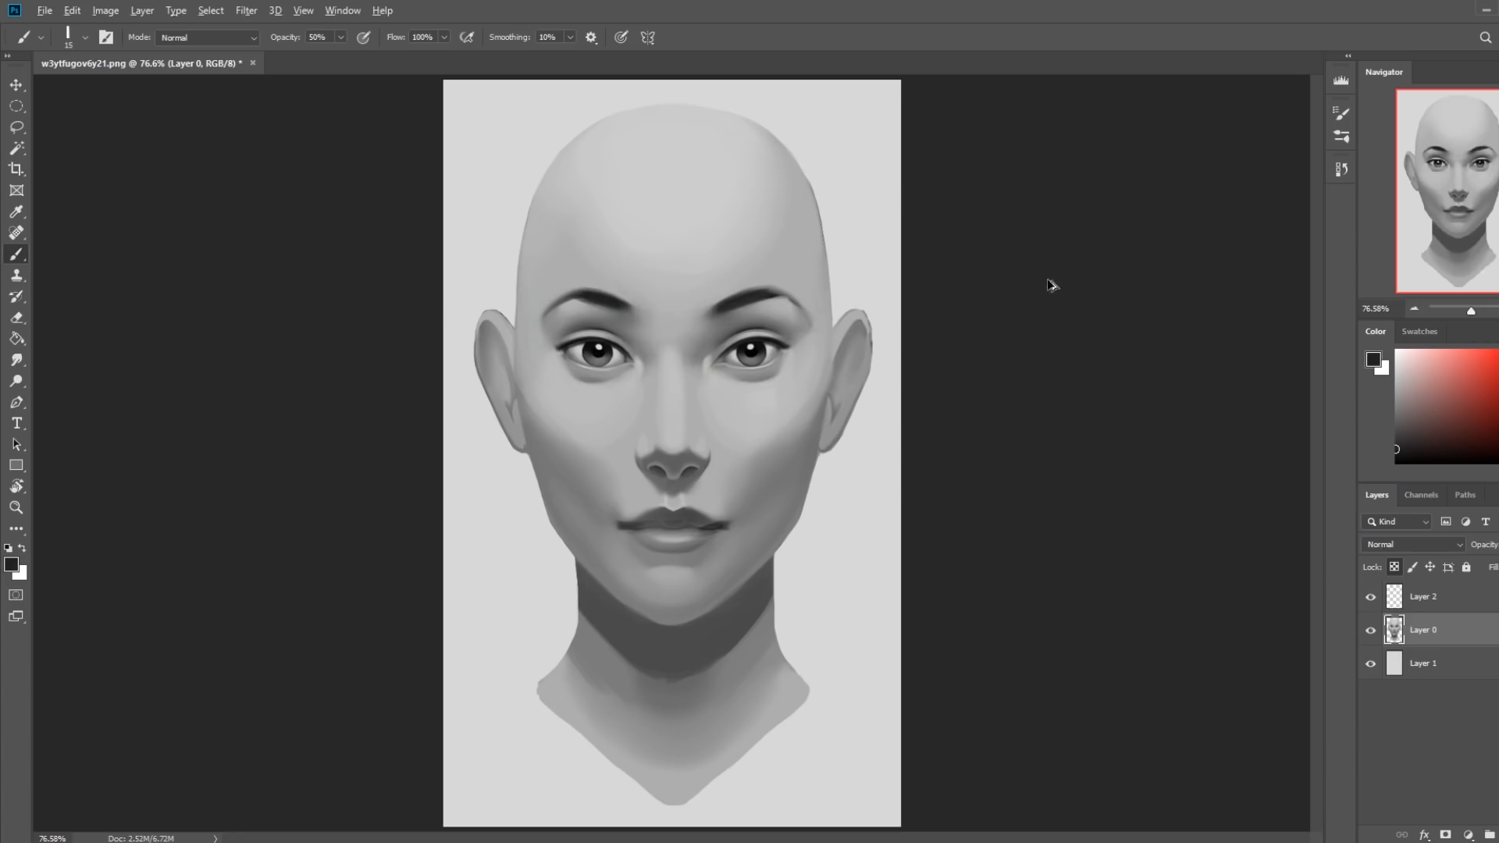
# Sample black from the image's right eye and switch to smudging at 4% strength with an enlarged tip.
pyautogui.keyDown('alt'); pyautogui.click(759, 347); pyautogui.keyUp('alt')
pyautogui.click(17, 360)
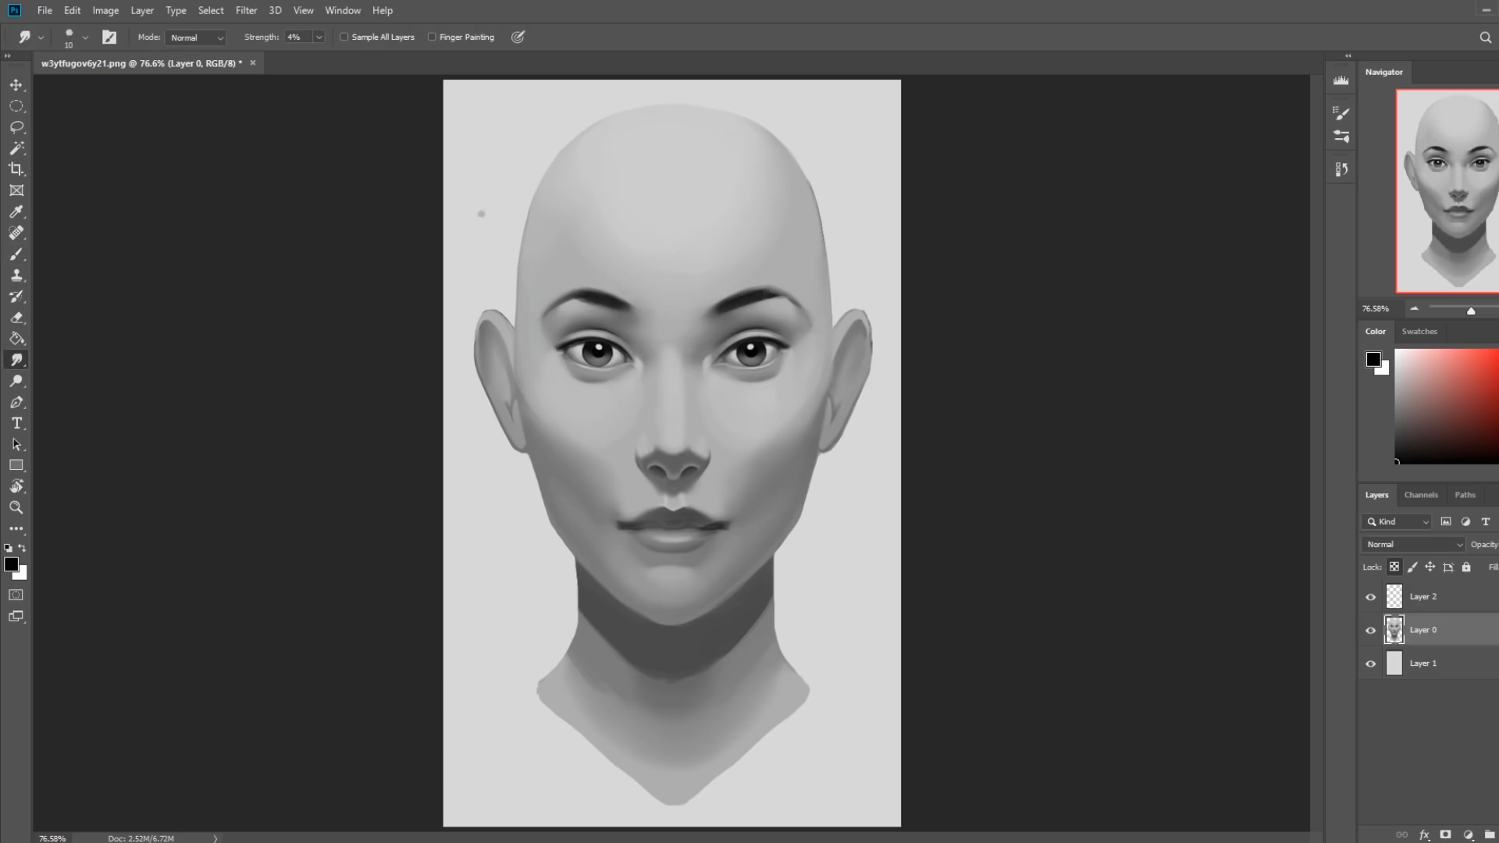
pyautogui.press(']')
# Set up a soft 60 px brush with a gray sampled below the outer part of the image's right eyebrow.
pyautogui.press('b')
pyautogui.rightClick(778, 312)
pyautogui.click(1043, 689)
pyautogui.click(1050, 256)
pyautogui.keyDown('alt'); pyautogui.click(789, 295); pyautogui.keyUp('alt')
pyautogui.press(']')
pyautogui.press(']')
pyautogui.press(']')
# Blend the brow bone below the image's right eyebrow with the sampled gray, varying the soft brush size at 22% opacity.
pyautogui.press(']')
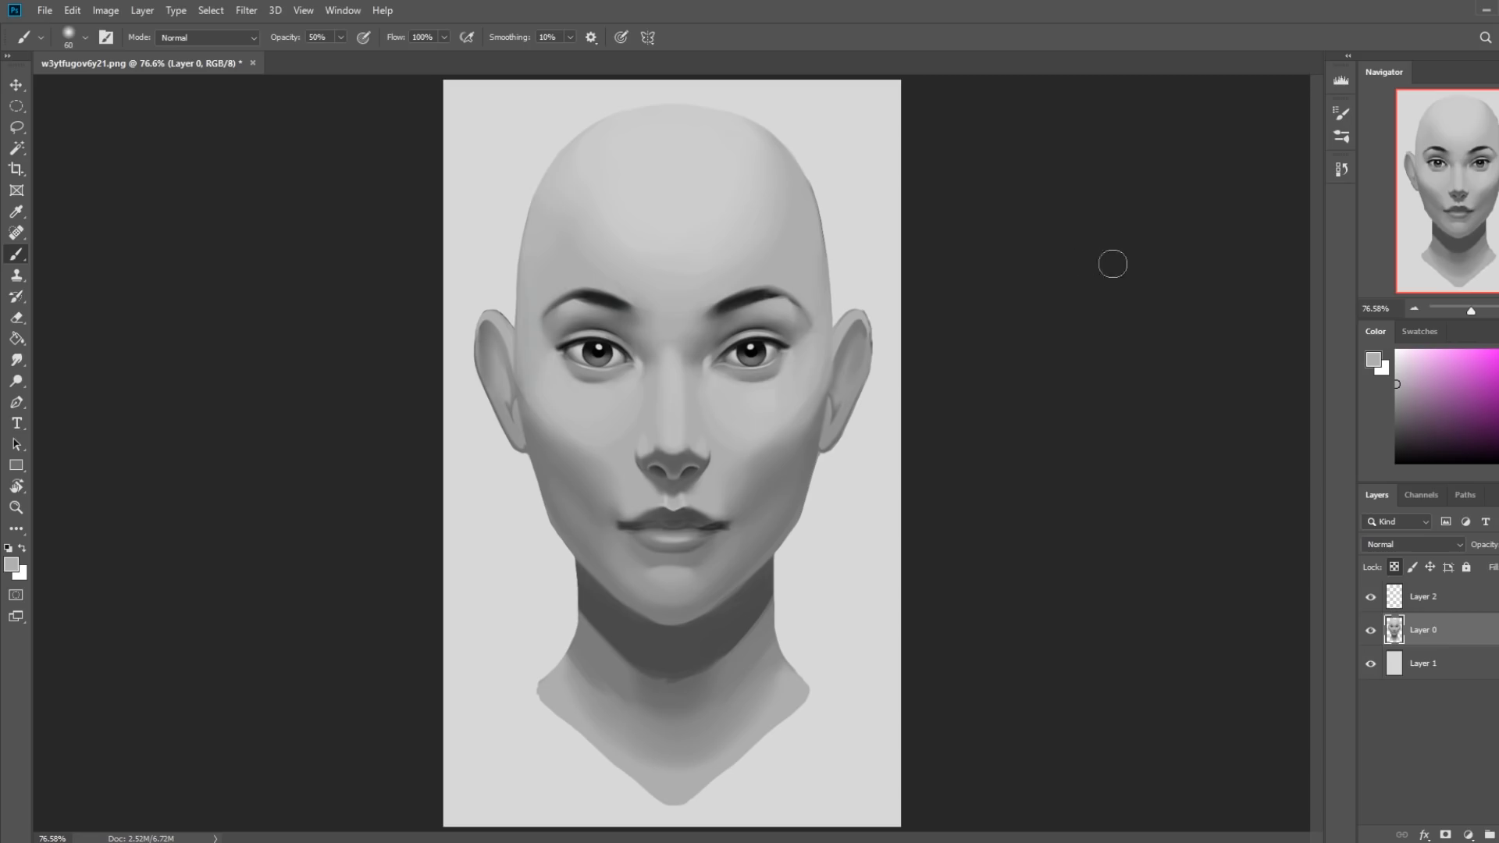
pyautogui.press(']')
pyautogui.press(']')
pyautogui.press(']')
pyautogui.press(']')
pyautogui.click(340, 38)
pyautogui.click(320, 57)
pyautogui.click(273, 145)
pyautogui.press('[')
pyautogui.press('[')
pyautogui.press('[')
pyautogui.press('[')
pyautogui.press('[')
pyautogui.press('[')
pyautogui.press('[')
pyautogui.press(']')
pyautogui.press(']')
pyautogui.press(']')
pyautogui.press(']')
pyautogui.press(']')
pyautogui.press('[')
pyautogui.press('[')
pyautogui.press('[')
pyautogui.press('[')
pyautogui.press('[')
# Deepen the shading around the image's right upper eyelid with a soft black brush in Normal mode, adjusting its size and opacity.
pyautogui.press('d')
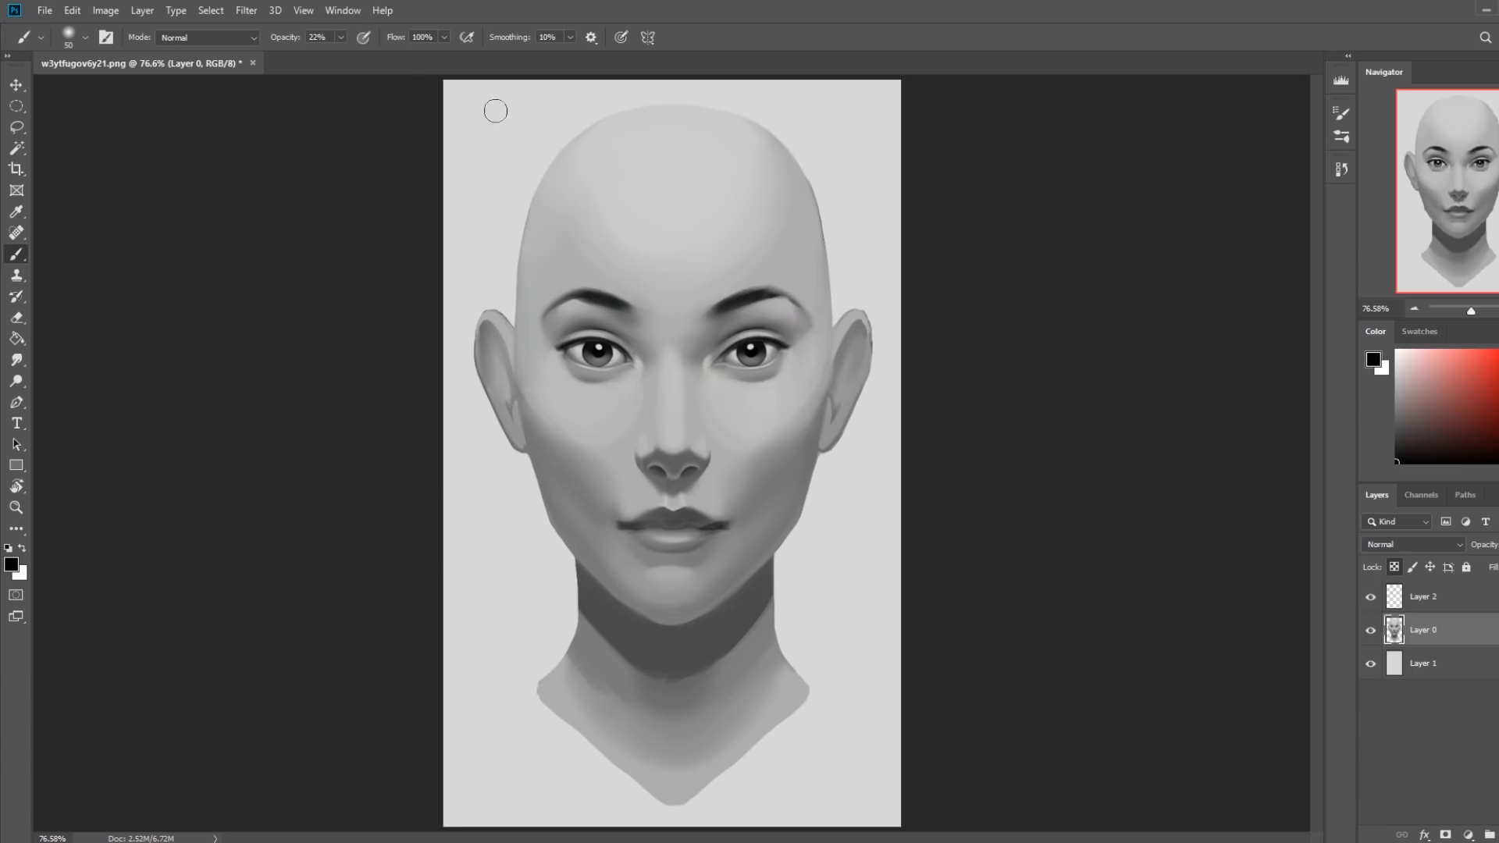
pyautogui.click(341, 37)
pyautogui.click(353, 56)
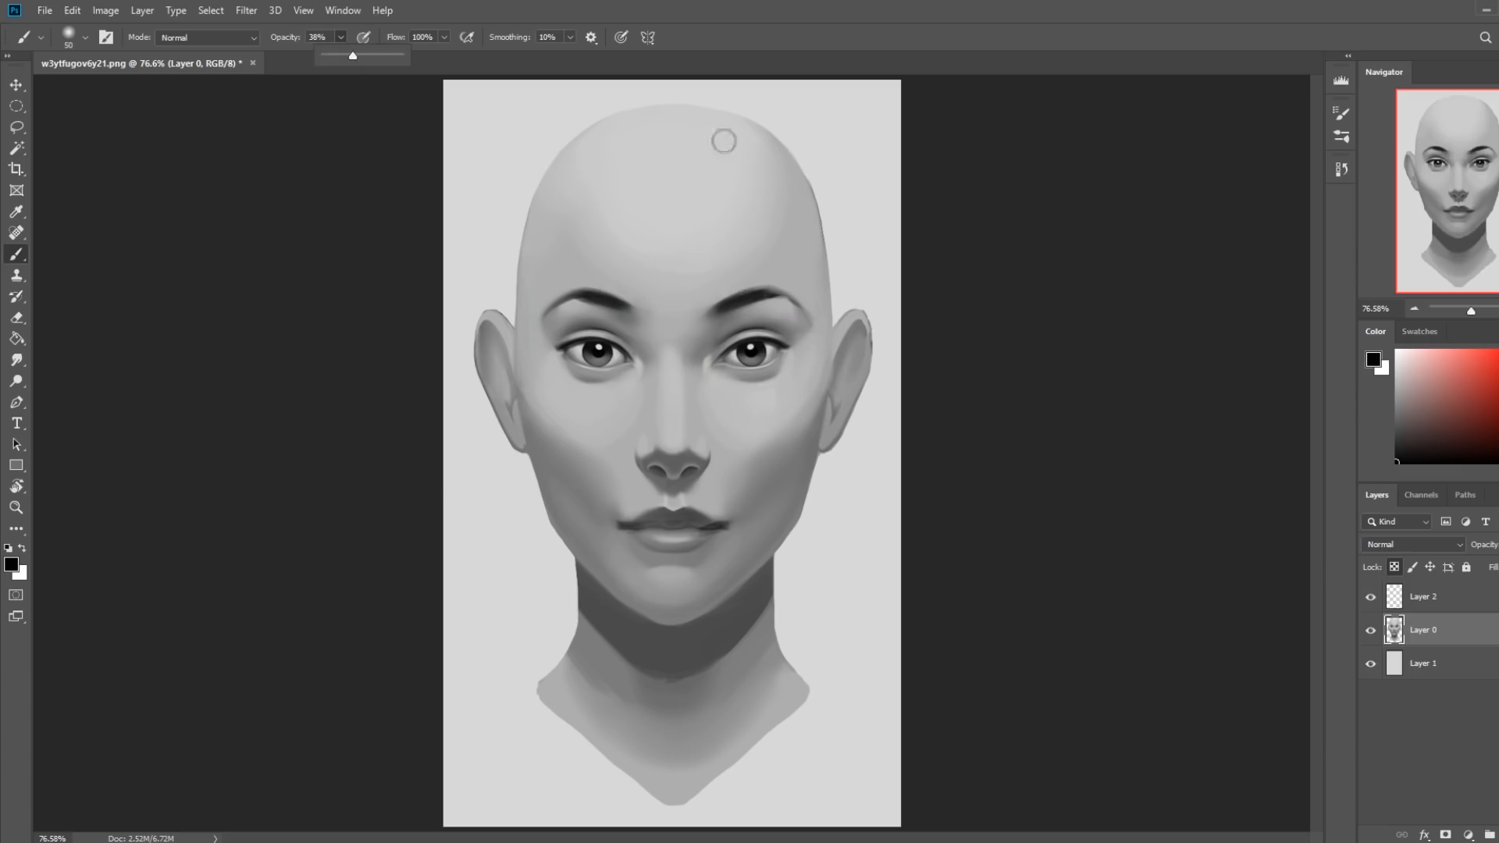
pyautogui.click(762, 328)
pyautogui.moveTo(326, 59); pyautogui.dragTo(328, 59)
pyautogui.press(']')
pyautogui.press(']')
pyautogui.press(']')
pyautogui.press(']')
pyautogui.press(']')
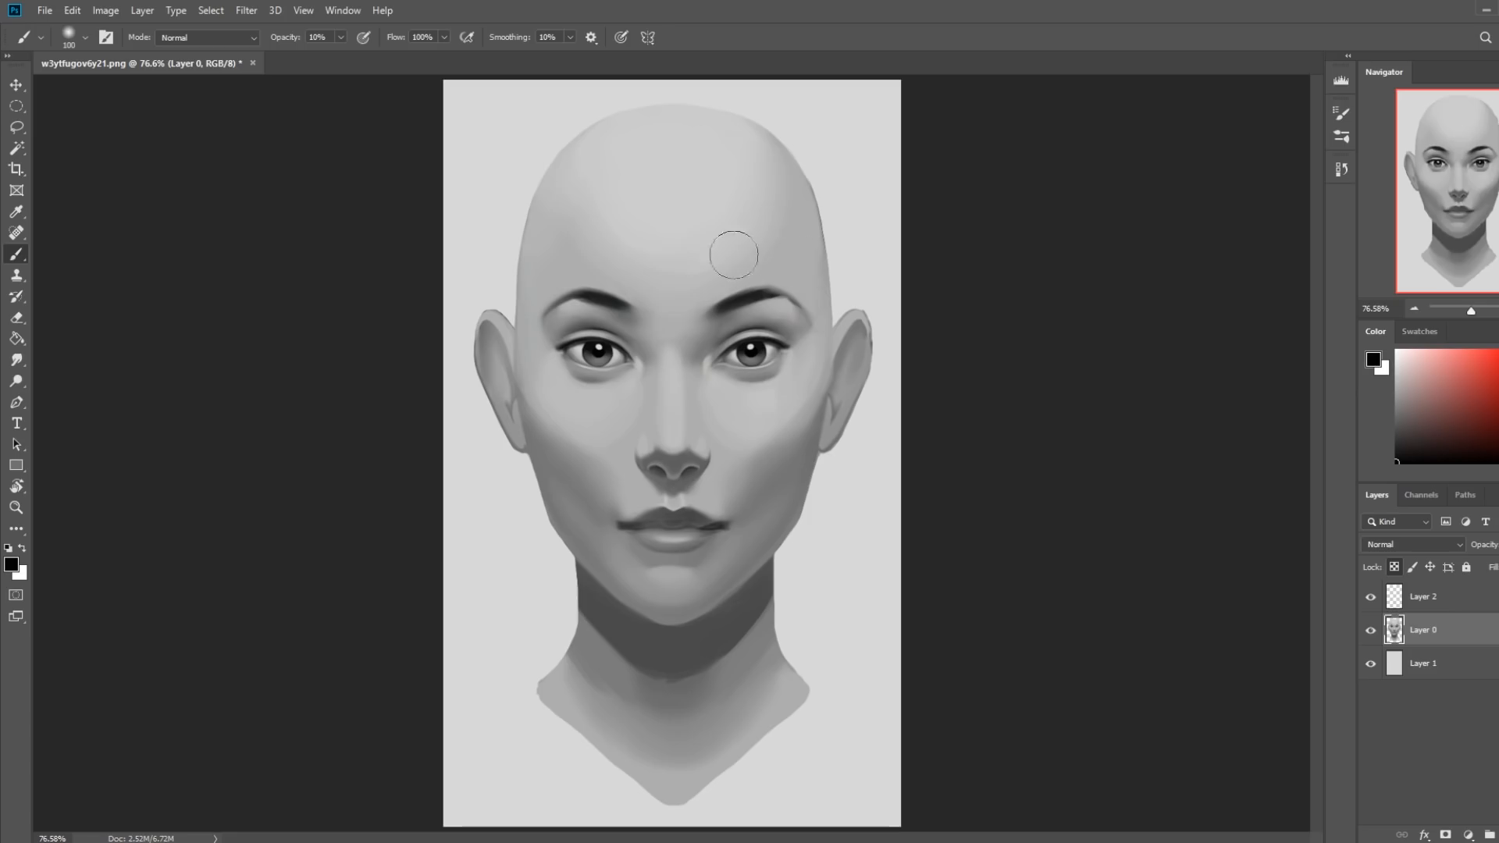
pyautogui.click(233, 38)
pyautogui.click(231, 54)
pyautogui.press('[')
# Paint out the catchlights in both pupils in black, using a small 8 px brush at 89% opacity.
pyautogui.press('[')
pyautogui.press('[')
pyautogui.click(341, 37)
pyautogui.moveTo(404, 60); pyautogui.dragTo(402, 61)
pyautogui.press('[')
pyautogui.press('[')
pyautogui.press('[')
pyautogui.press('[')
pyautogui.press('[')
pyautogui.press('[')
pyautogui.press('[')
pyautogui.press('[')
# Sample gray from the white of the image's right eye and undo the last stroke made across its iris.
pyautogui.keyDown('alt'); pyautogui.click(740, 353); pyautogui.keyUp('alt')
pyautogui.press(']')
pyautogui.press(']')
pyautogui.press(']')
pyautogui.press(']')
pyautogui.press(']')
pyautogui.press(']')
pyautogui.press(']')
pyautogui.keyDown('alt'); pyautogui.click(733, 354); pyautogui.keyUp('alt')
pyautogui.moveTo(745, 347)
pyautogui.mouseDown()
pyautogui.moveTo(726, 361)
pyautogui.moveTo(782, 350)
pyautogui.mouseUp()
pyautogui.hotkey('ctrl', 'z')
# Clean up the lower lids beneath both irises with sampled light gray, using a soft brush of about 35–45 px at 89% opacity.
pyautogui.press('[')
pyautogui.press('[')
pyautogui.press('[')
pyautogui.press('[')
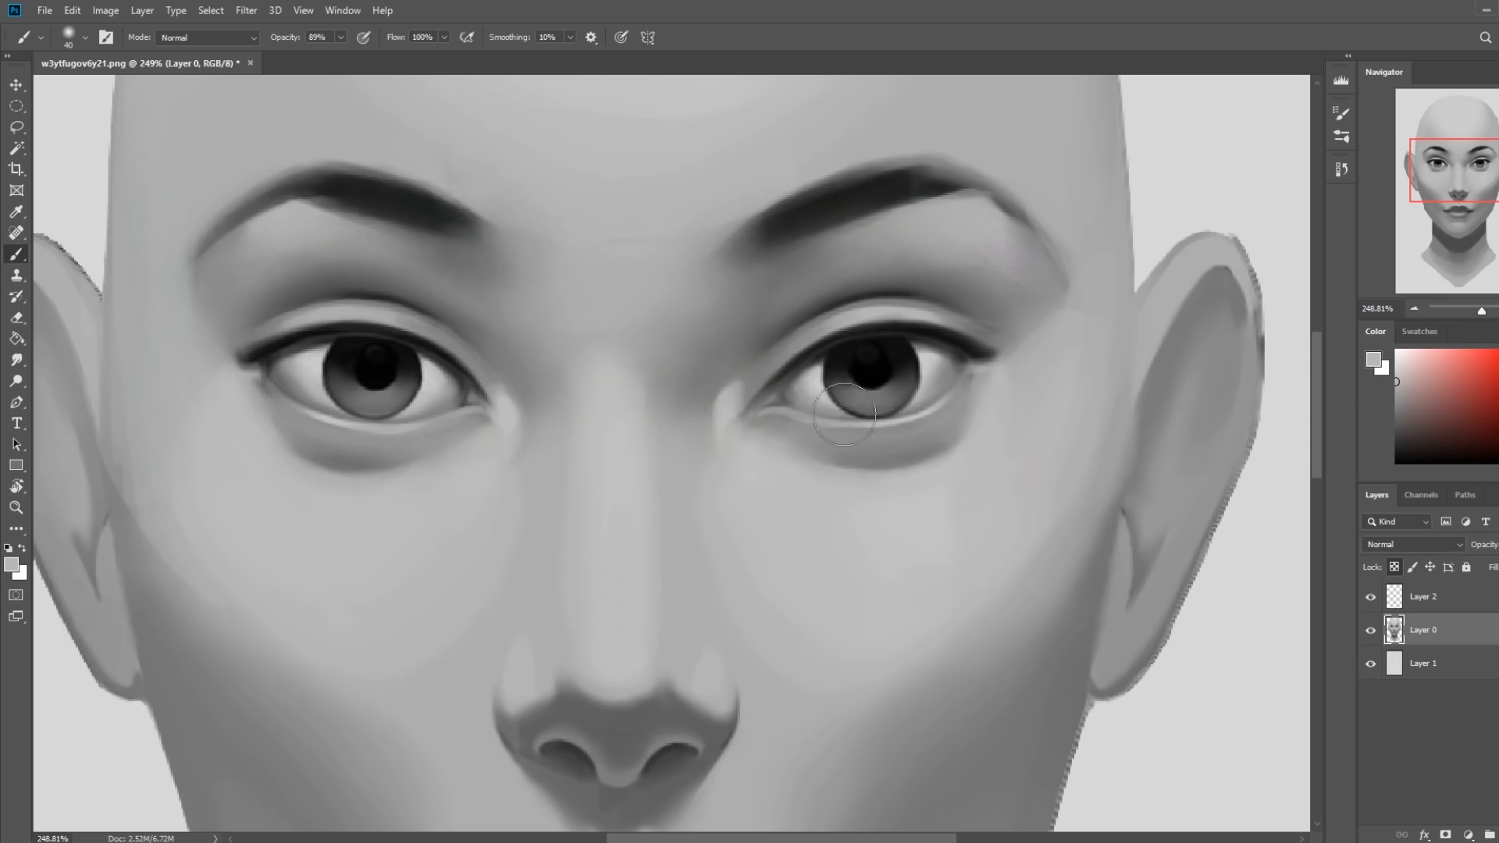
pyautogui.press('[')
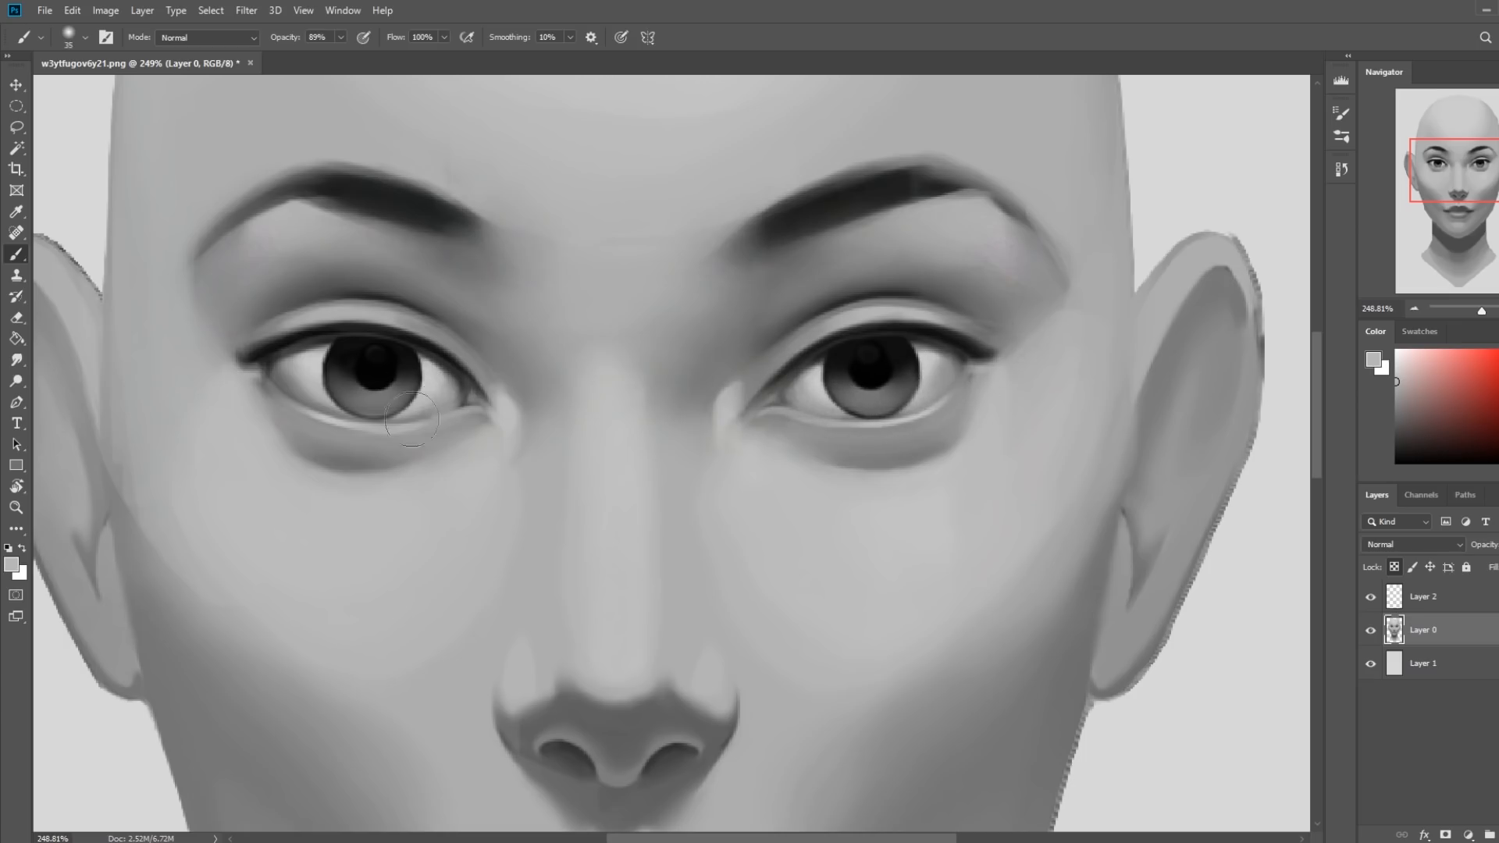
pyautogui.press('[')
pyautogui.press(']')
pyautogui.press(']')
pyautogui.press(']')
pyautogui.hotkey('ctrl', '0')
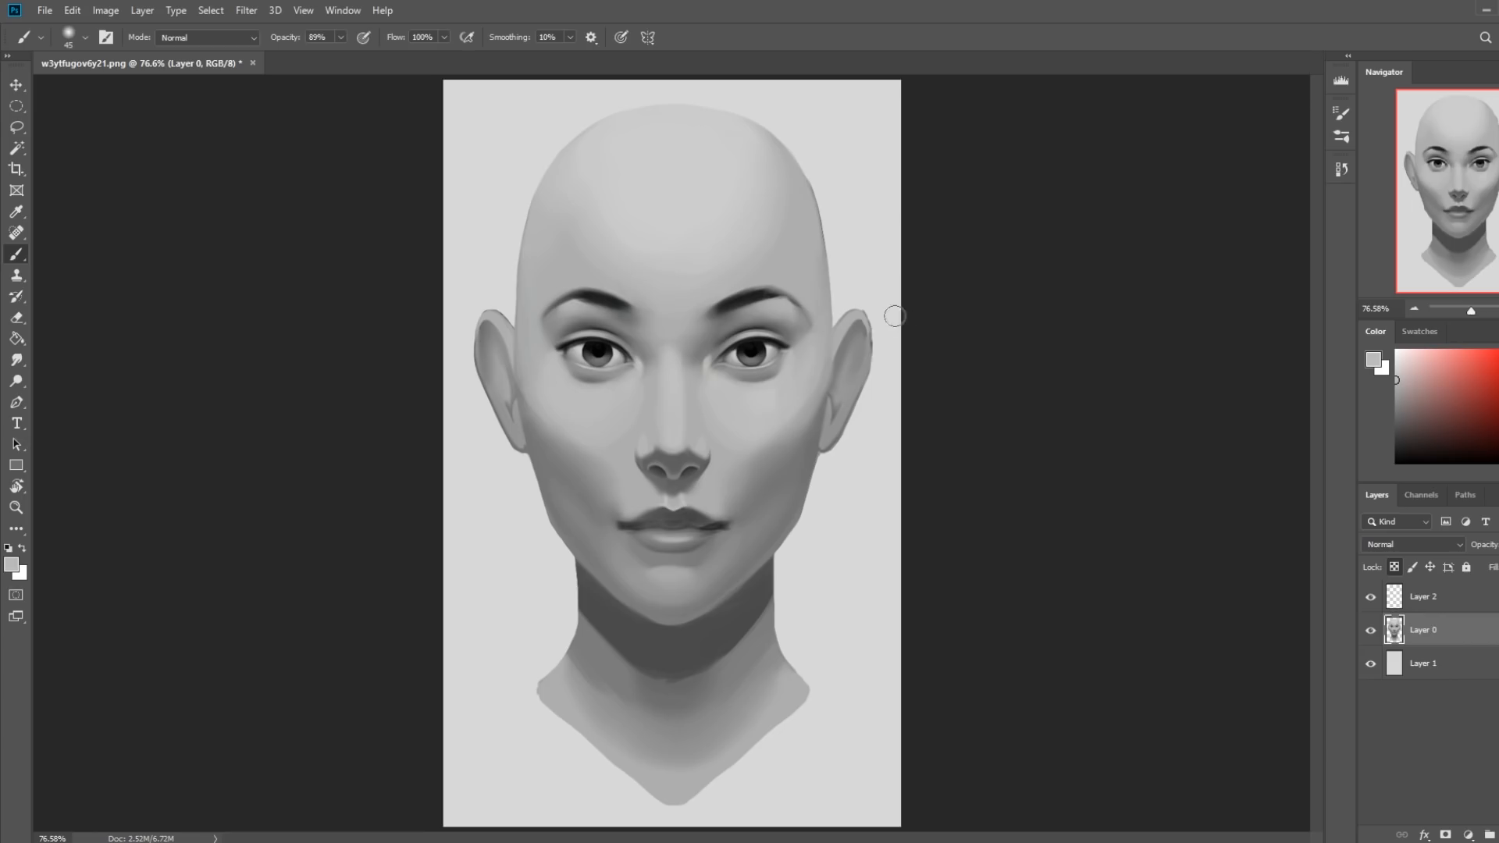
# Try a light gray stroke along the image's right upper lid edge above the iris with a small brush at 89% opacity, and undo it.
pyautogui.press('d')
pyautogui.click(16, 360)
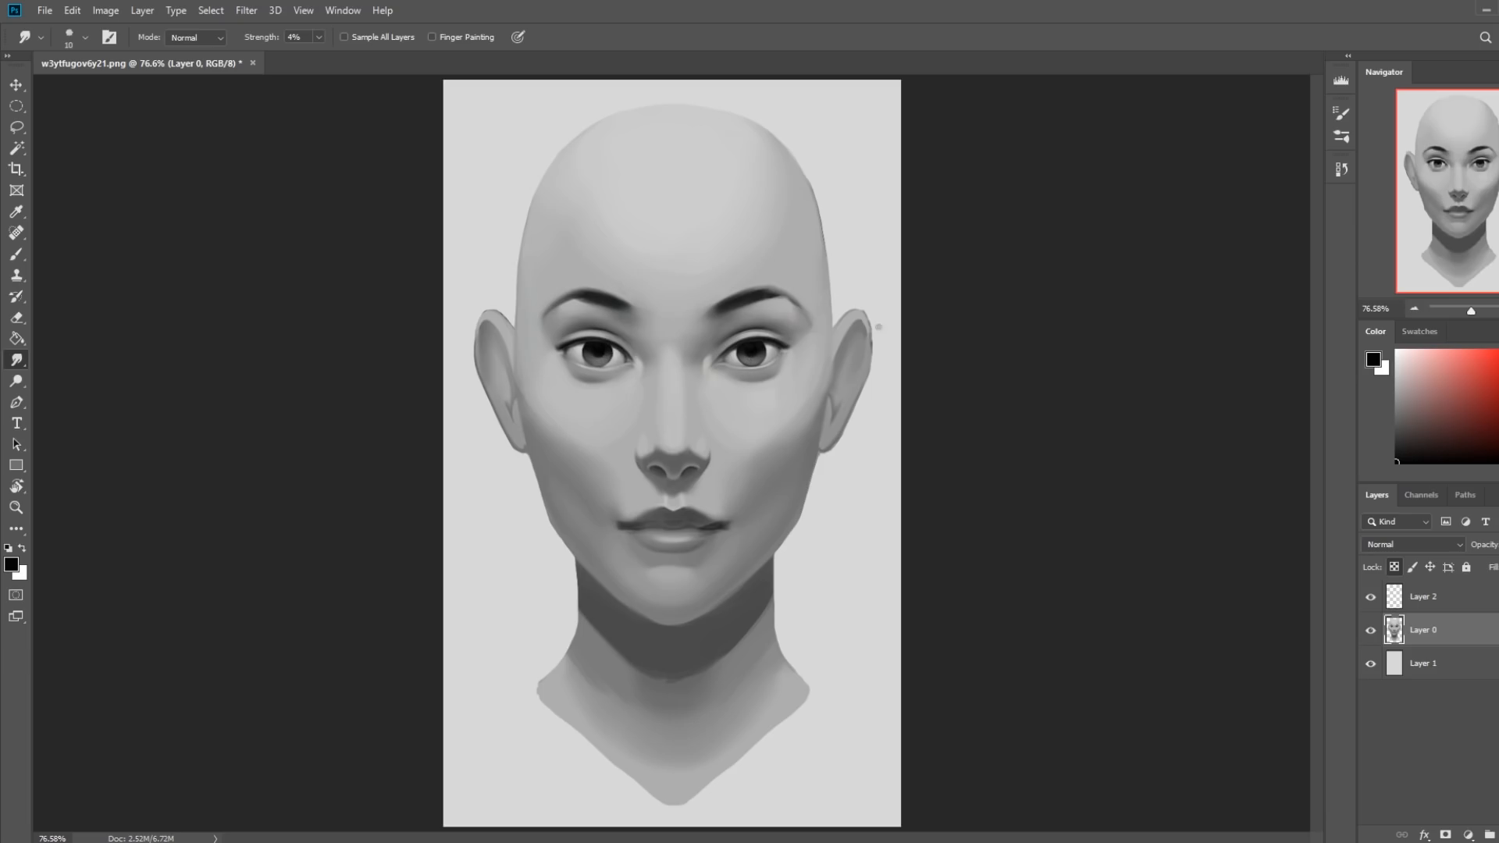
pyautogui.press('b')
pyautogui.rightClick(803, 362)
pyautogui.click(965, 609)
pyautogui.click(1083, 233)
pyautogui.keyDown('alt'); pyautogui.click(875, 215); pyautogui.keyUp('alt')
pyautogui.press('[')
pyautogui.press('[')
pyautogui.press('[')
pyautogui.press('[')
pyautogui.press('[')
pyautogui.press('[')
pyautogui.press('[')
pyautogui.press('[')
pyautogui.press('[')
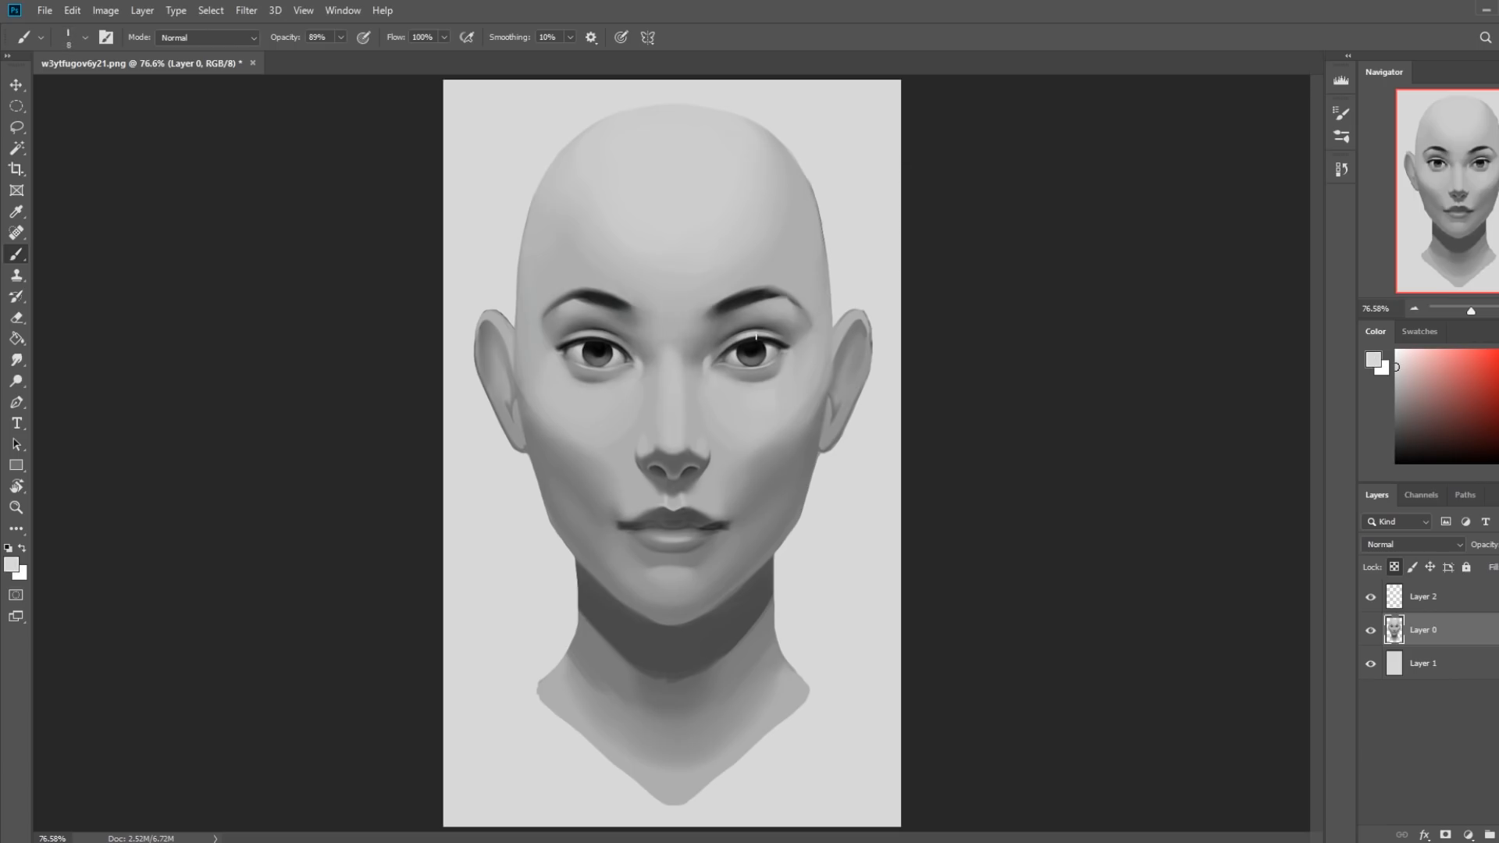
pyautogui.moveTo(746, 335); pyautogui.dragTo(778, 342)
pyautogui.hotkey('ctrl', 'z')
# Open Liquify on Layer 0 and nudge the image's right iris with a brush enlarged from 60 to 125.
pyautogui.click(246, 10)
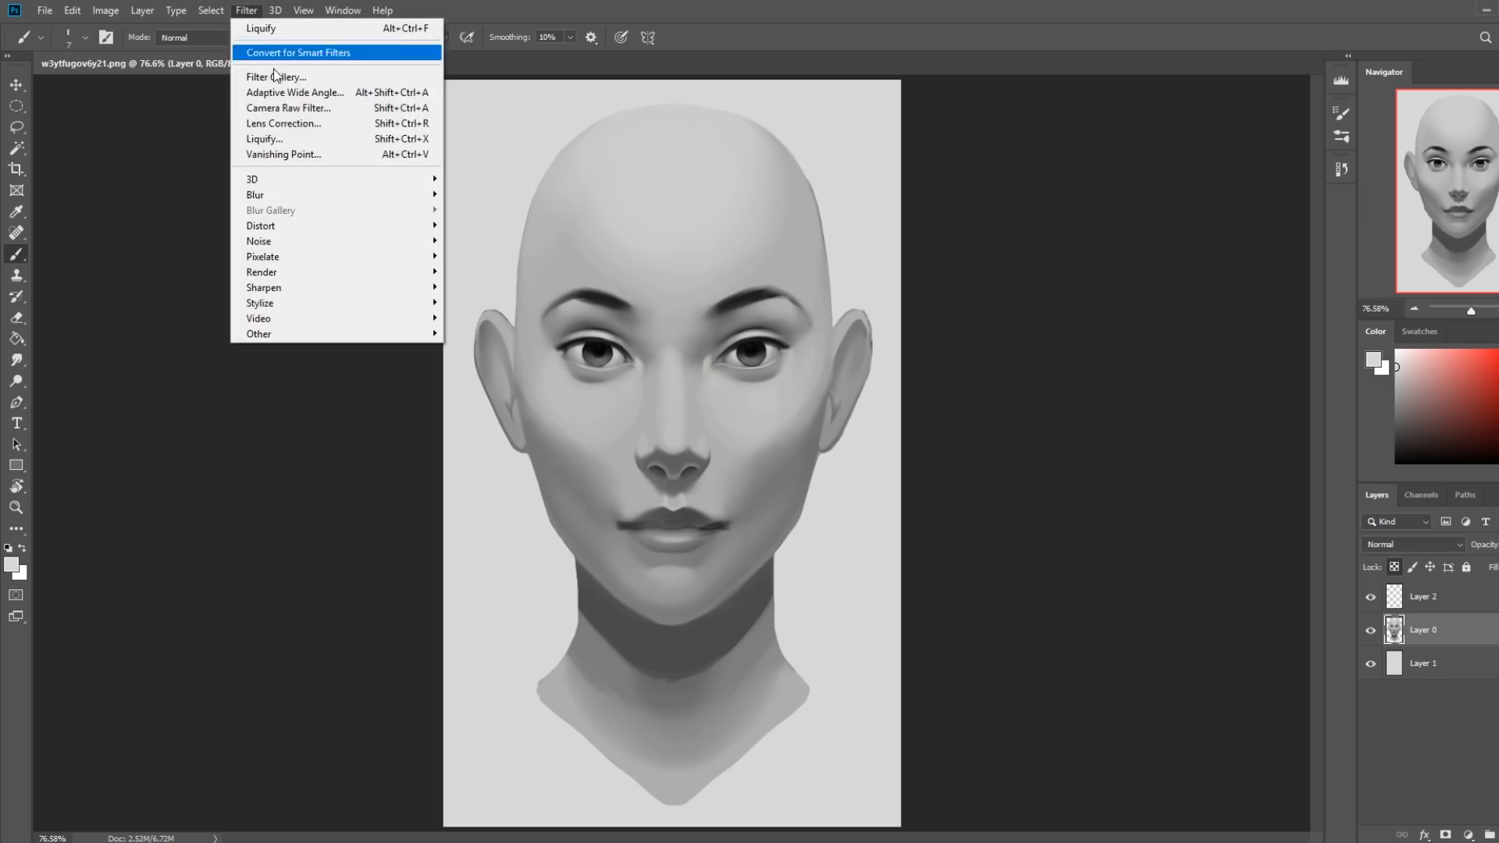
pyautogui.click(301, 139)
pyautogui.click(937, 487)
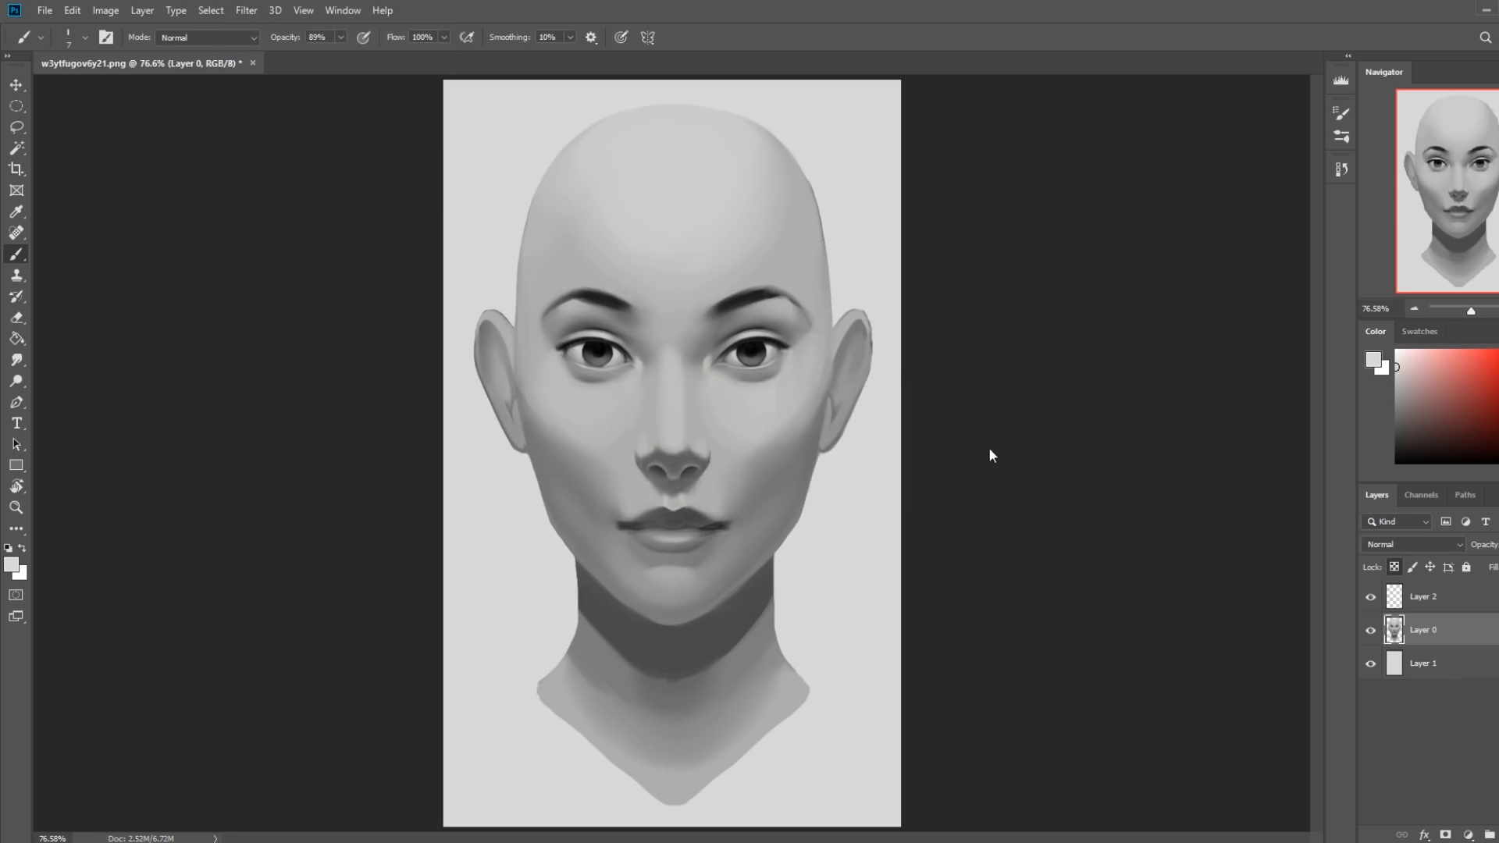
pyautogui.press(']')
pyautogui.press(']')
pyautogui.press(']')
pyautogui.press(']')
pyautogui.press(']')
pyautogui.press(']')
pyautogui.press(']')
pyautogui.press(']')
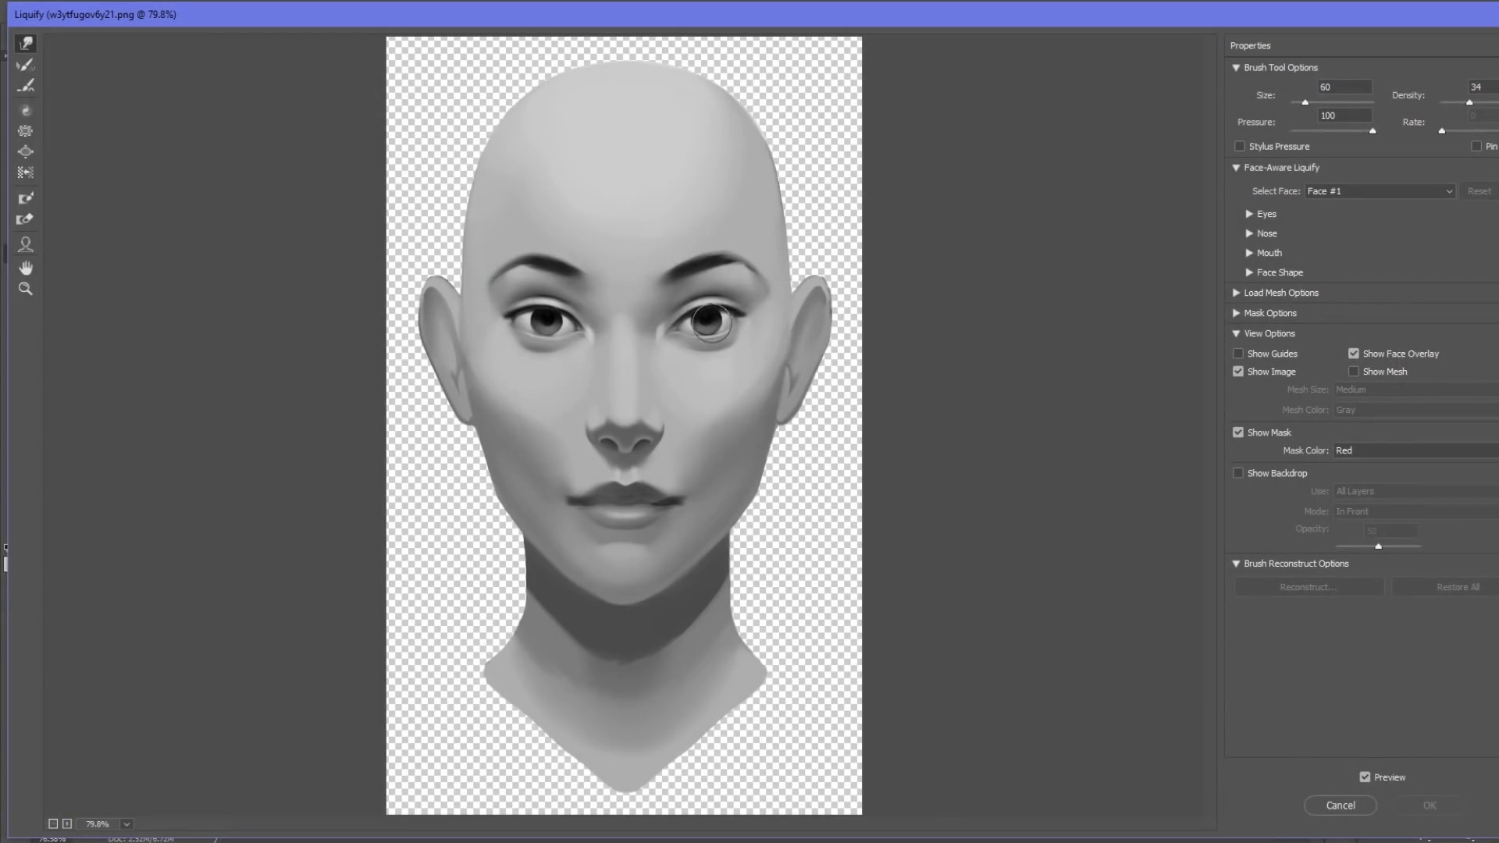
pyautogui.click(706, 315)
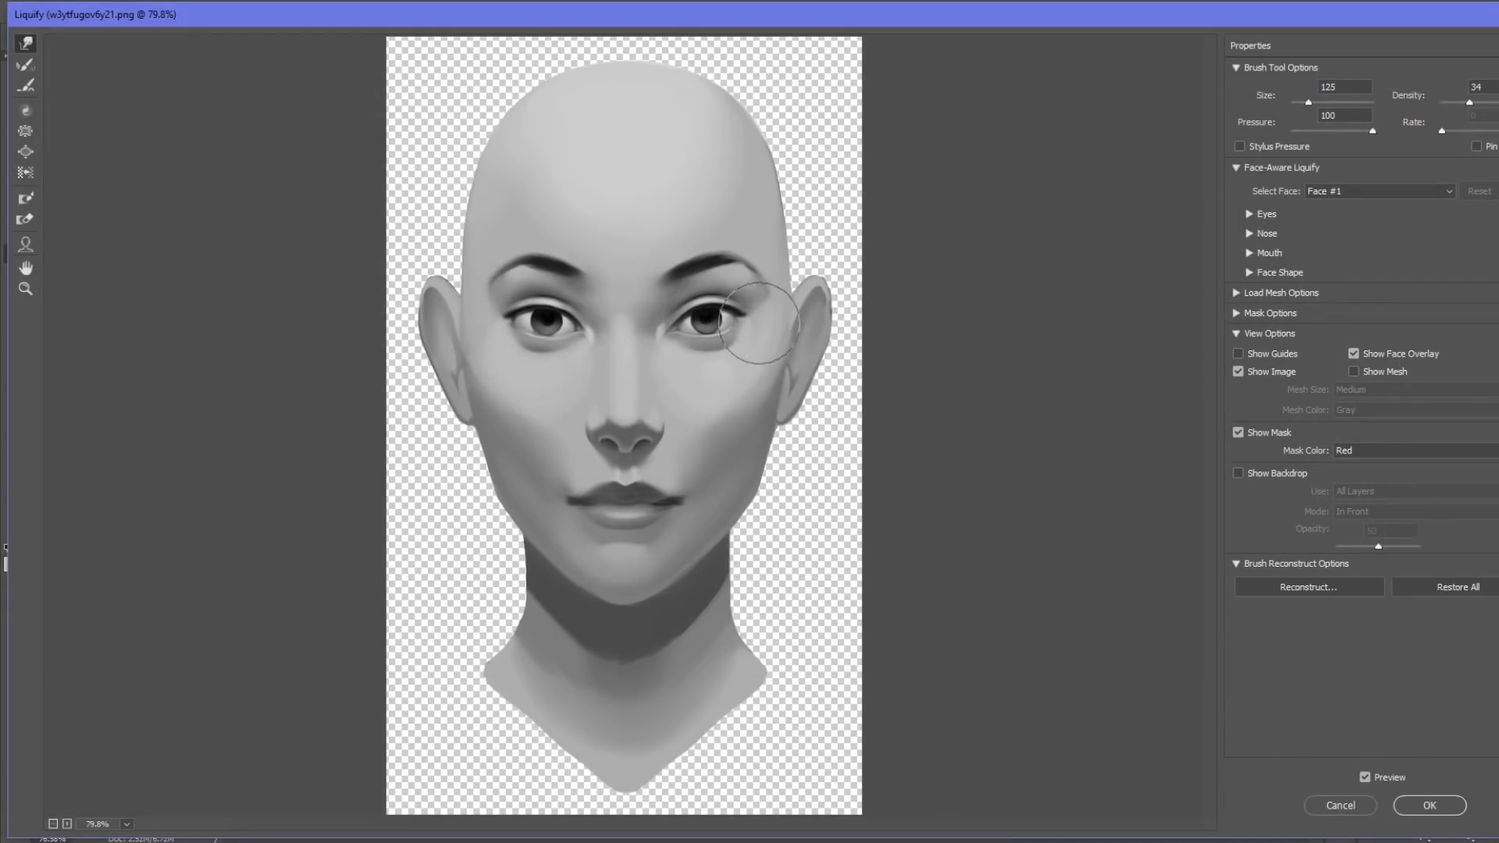
# Refine the shape and placement of the eyes in Liquify with brush sizes between 90 and 150, and apply the result.
pyautogui.press('[')
pyautogui.press('[')
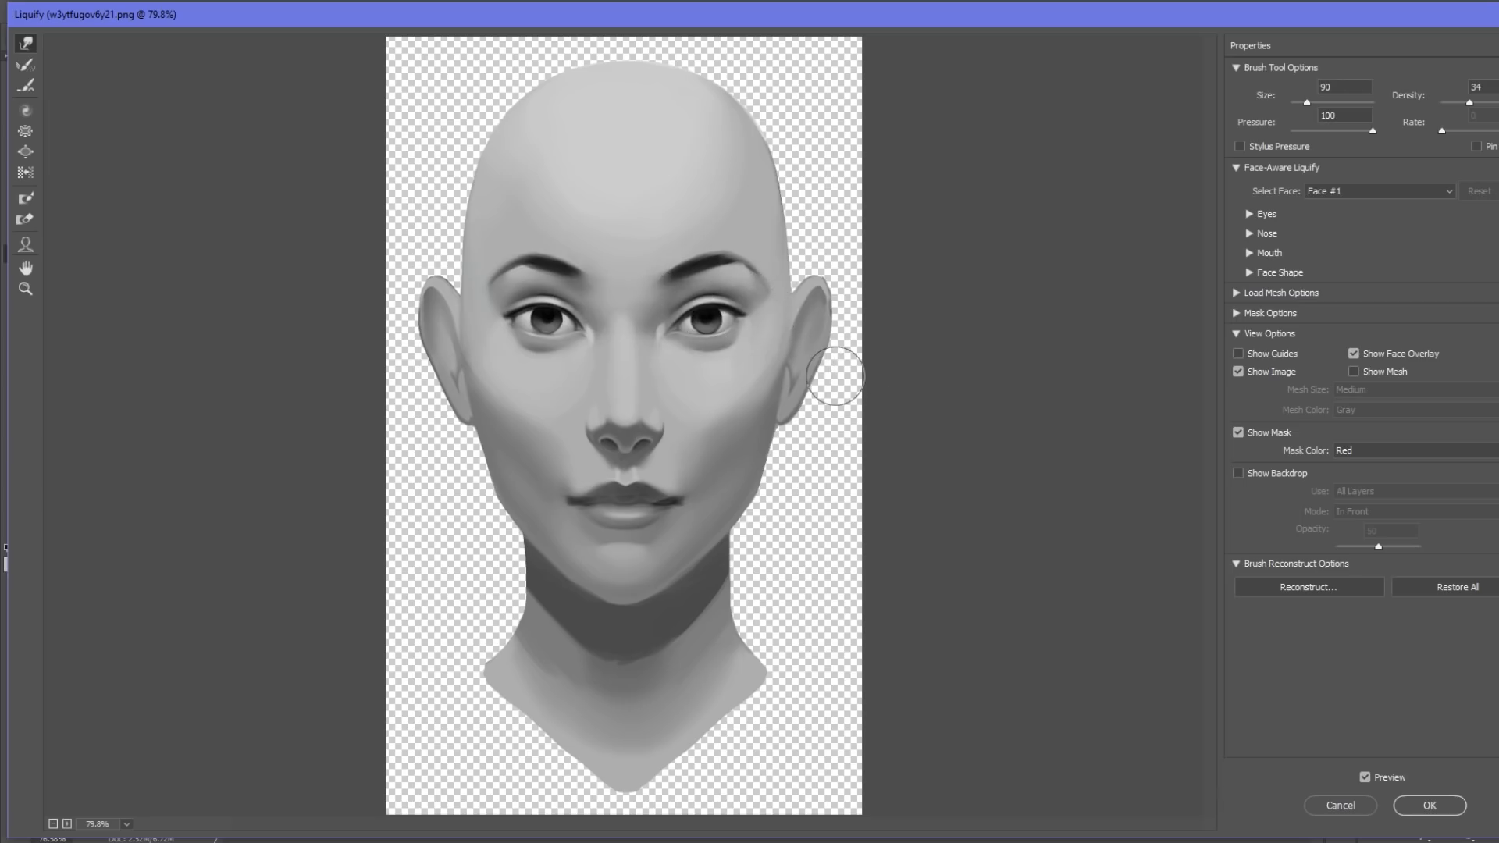
pyautogui.press(']')
pyautogui.press(']')
pyautogui.press(']')
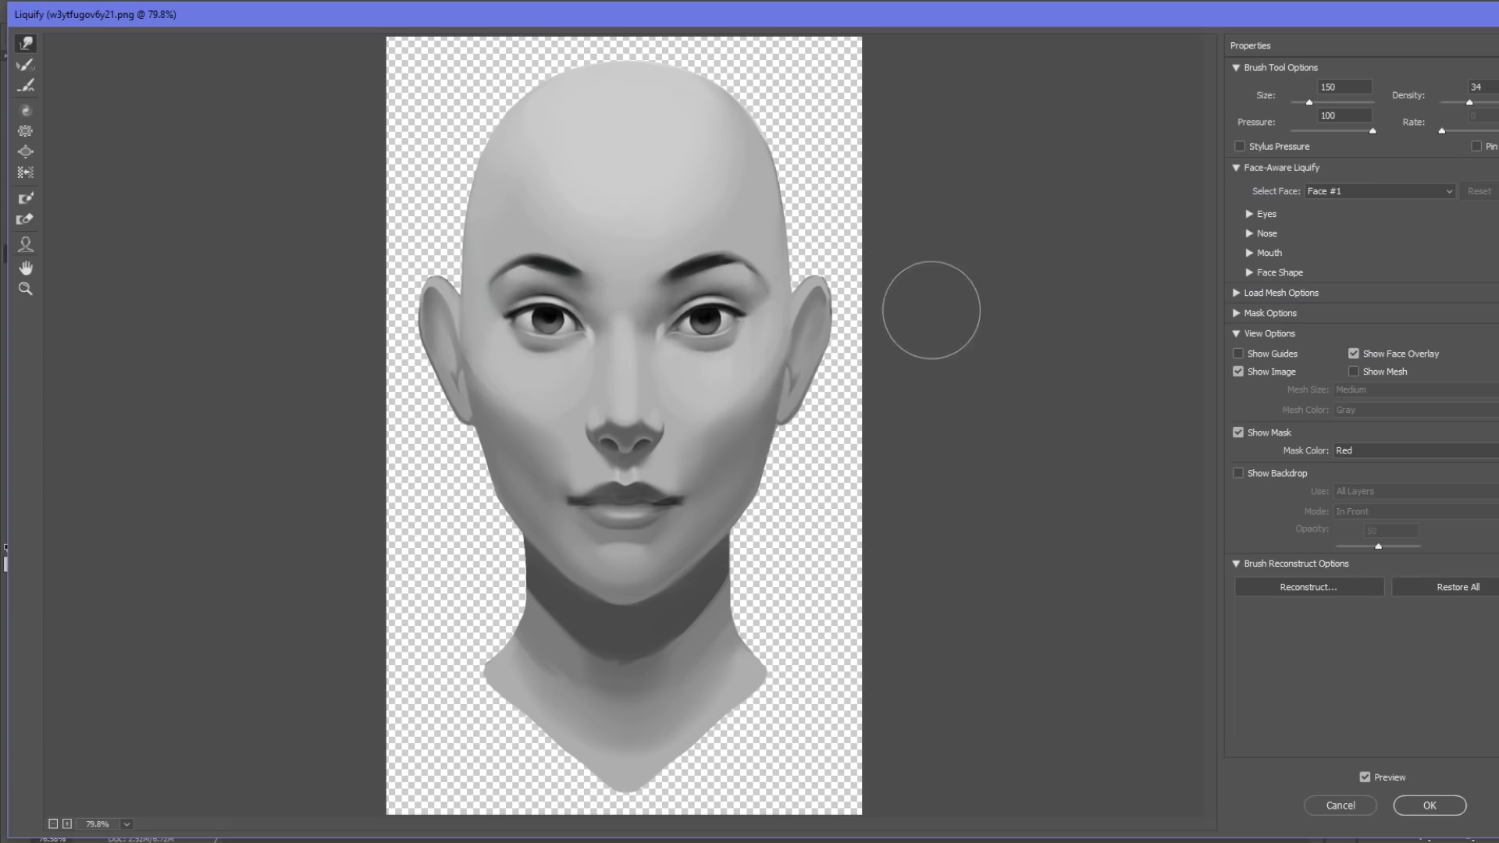
pyautogui.press('alt')
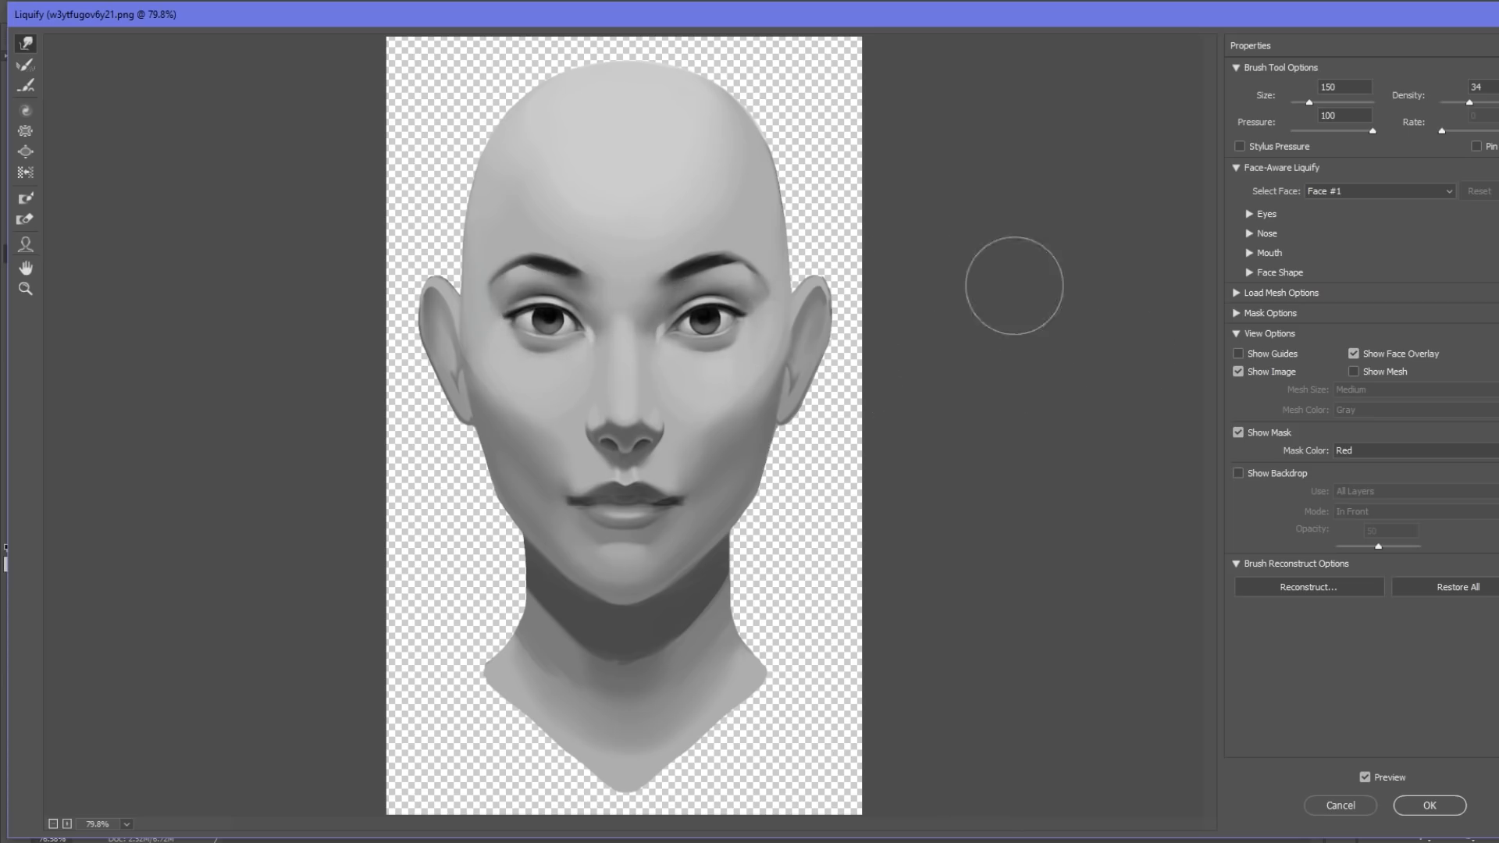
pyautogui.click(1428, 804)
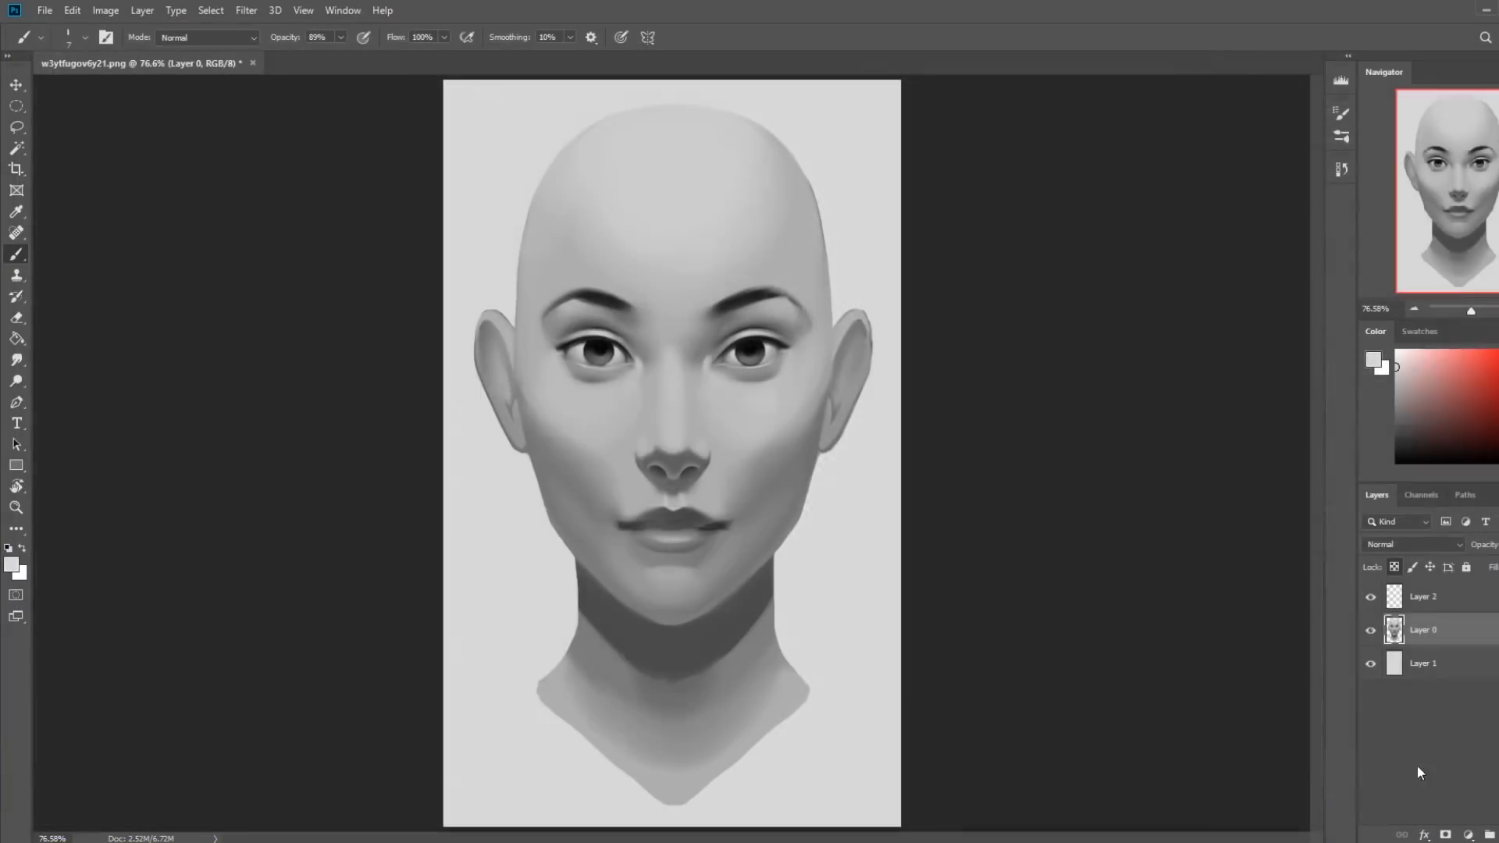
# Compare the eyes before and after the recent brush and Liquify edits by switching between history states.
pyautogui.click(1341, 169)
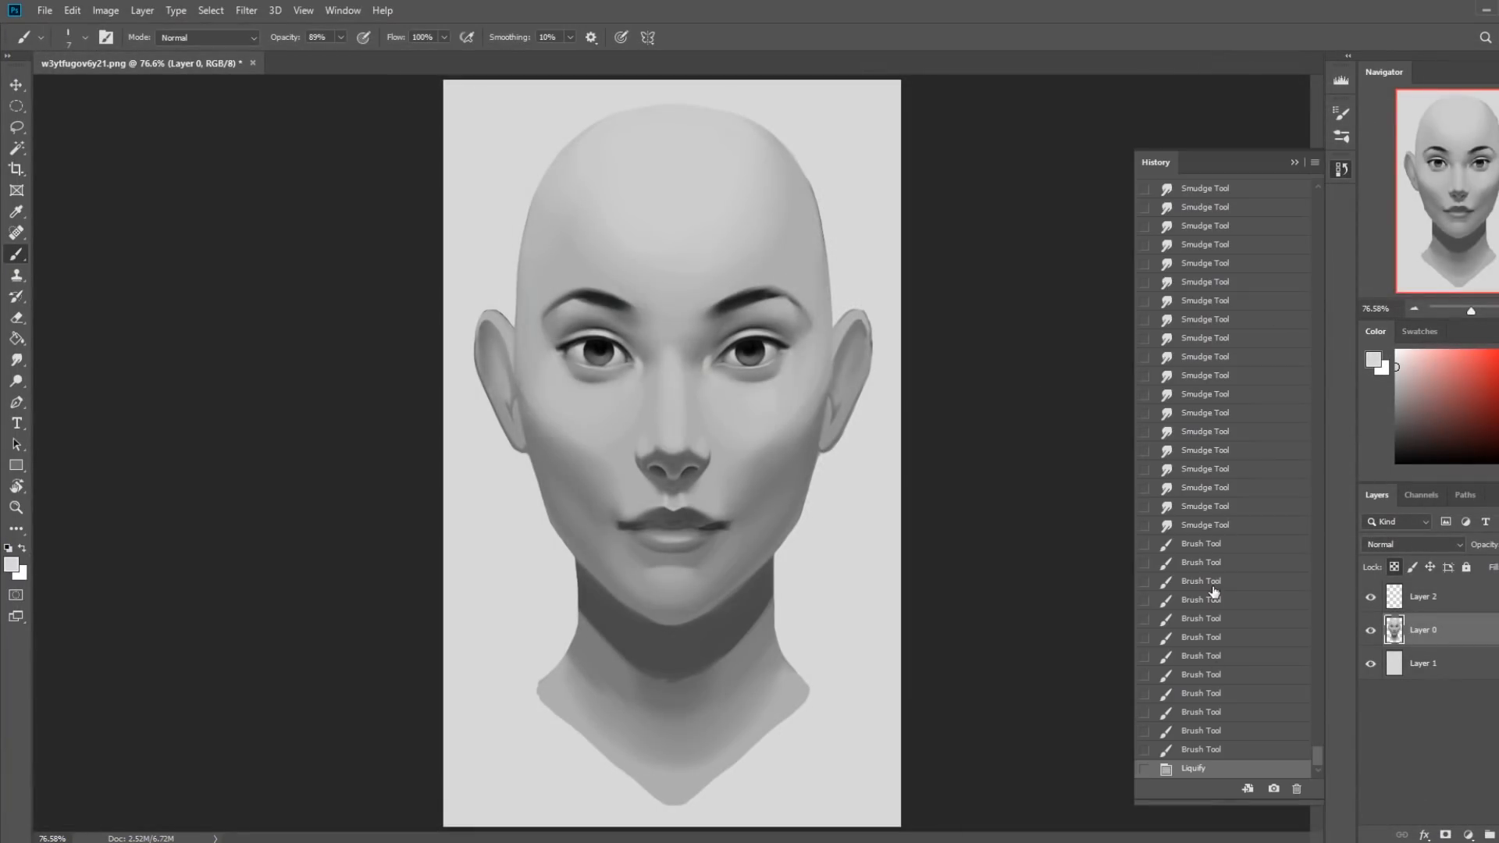
pyautogui.click(1208, 525)
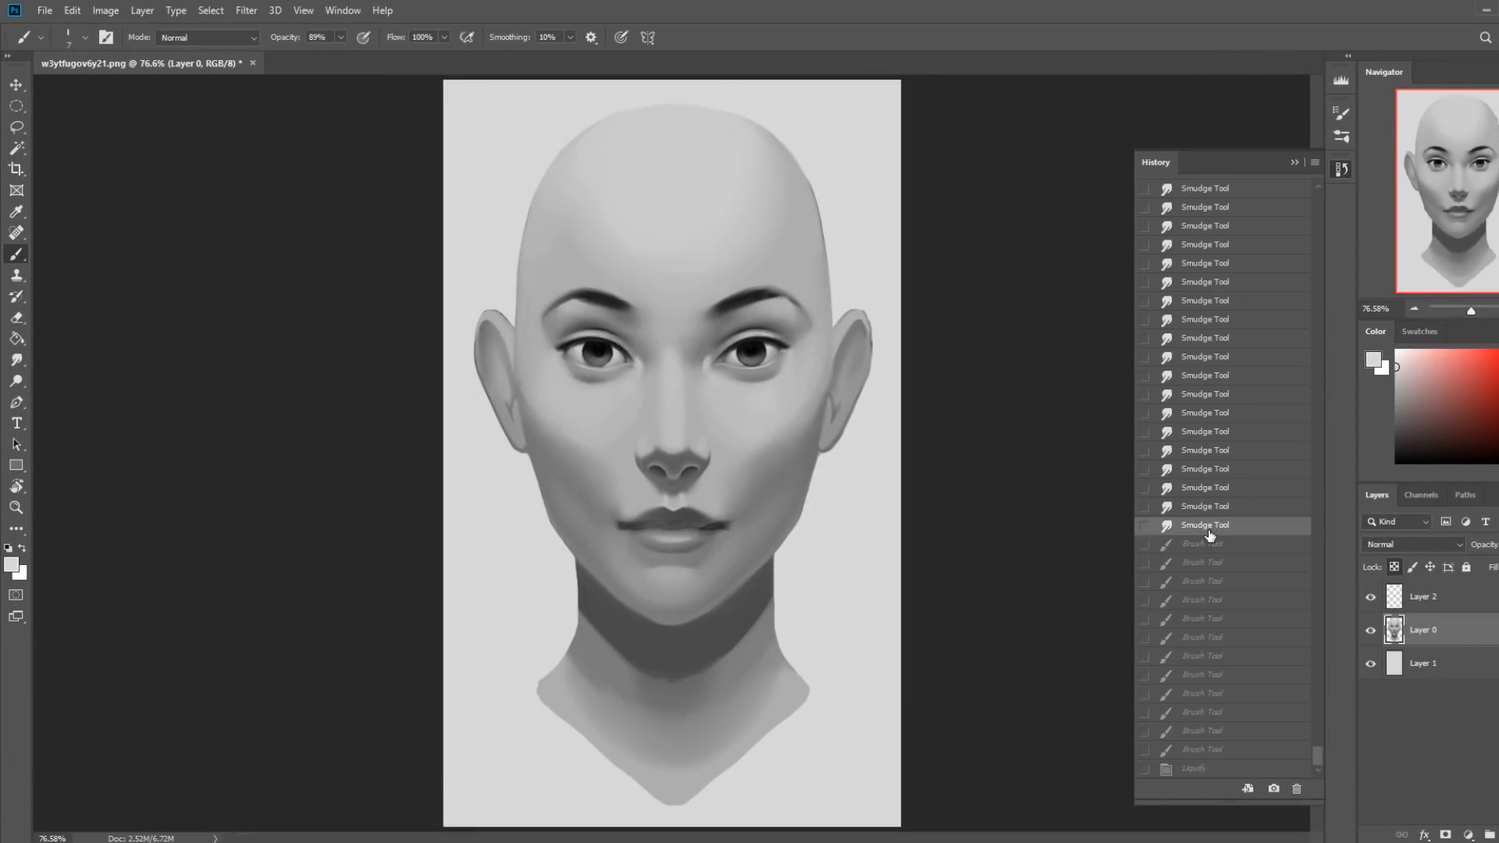
pyautogui.click(1206, 770)
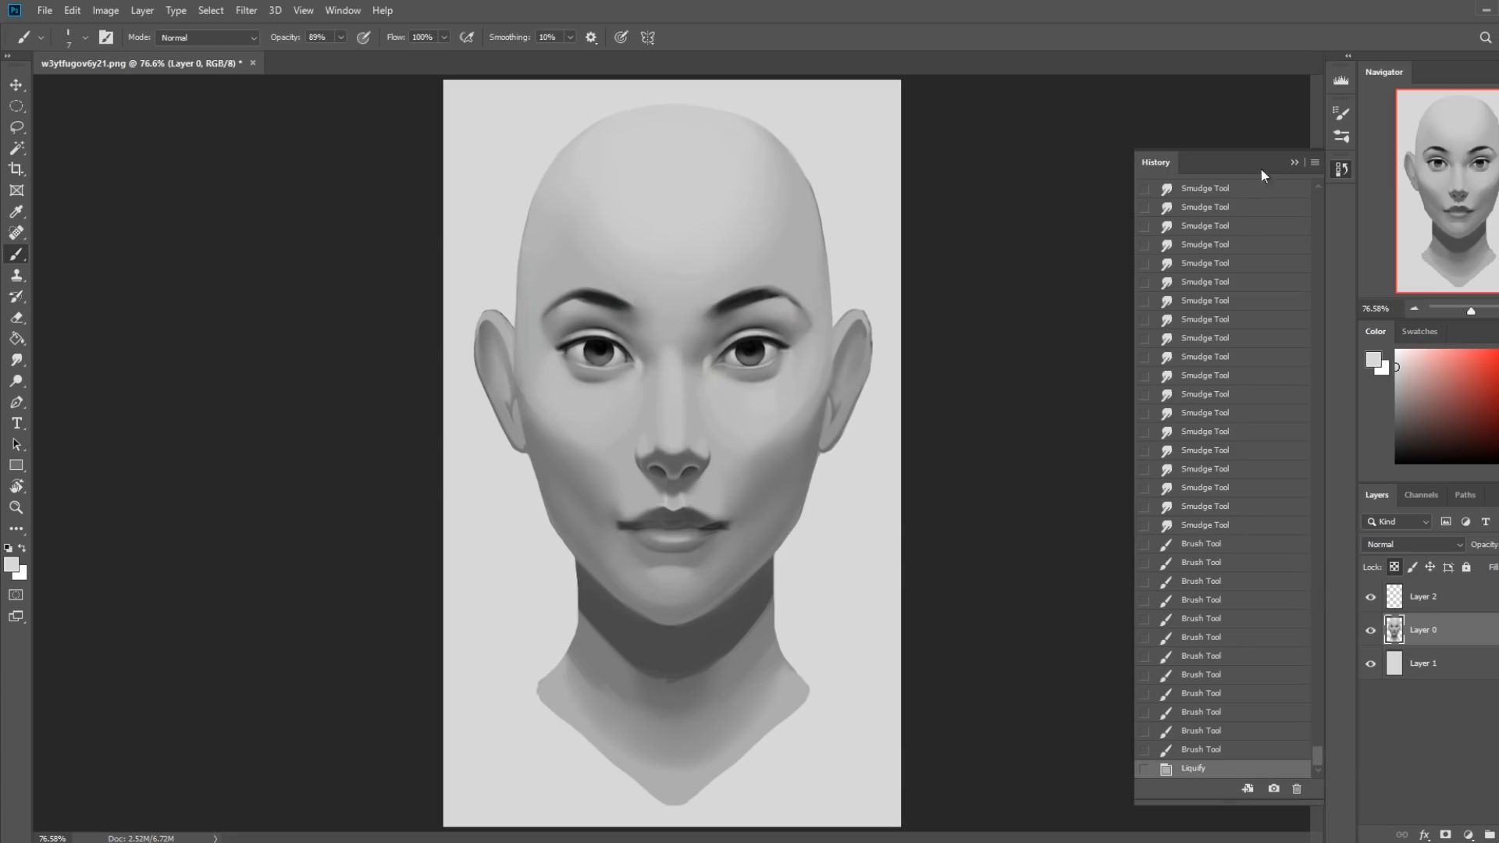
pyautogui.click(1293, 162)
# Soften the tail of the image's left brow with the Smudge tool at 22% strength and remove Layer 2 from the document.
pyautogui.click(17, 360)
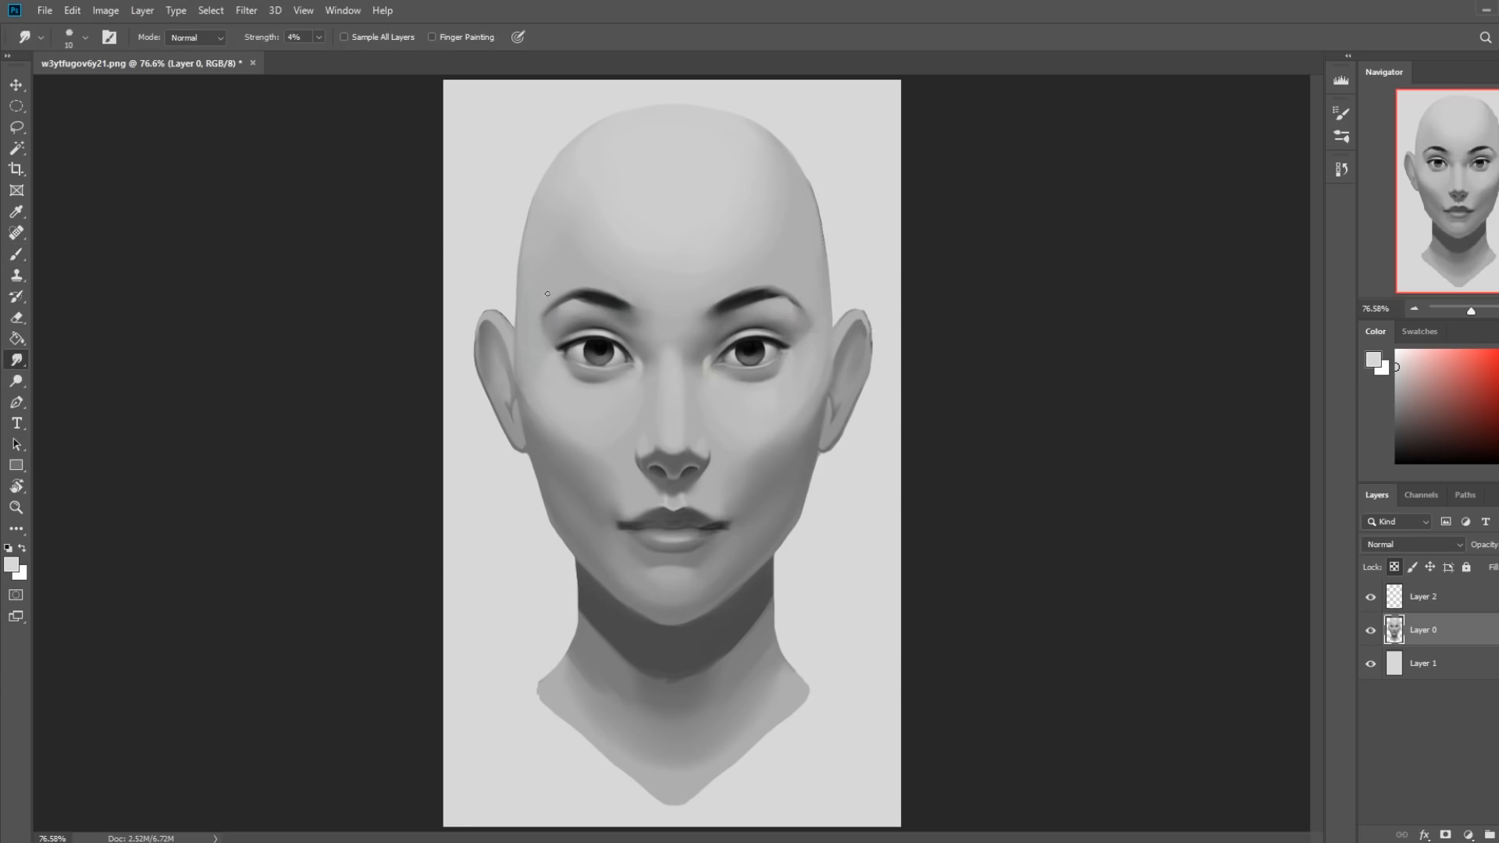
pyautogui.moveTo(322, 37); pyautogui.dragTo(333, 53)
pyautogui.click(1371, 598)
pyautogui.click(1372, 598)
pyautogui.rightClick(1432, 598)
pyautogui.click(1282, 636)
# Blend the shading on the image's left cheek with the Smudge tool at 4% strength, using a brush of about 25–50 px.
pyautogui.press(']')
pyautogui.press(']')
pyautogui.press(']')
pyautogui.press(']')
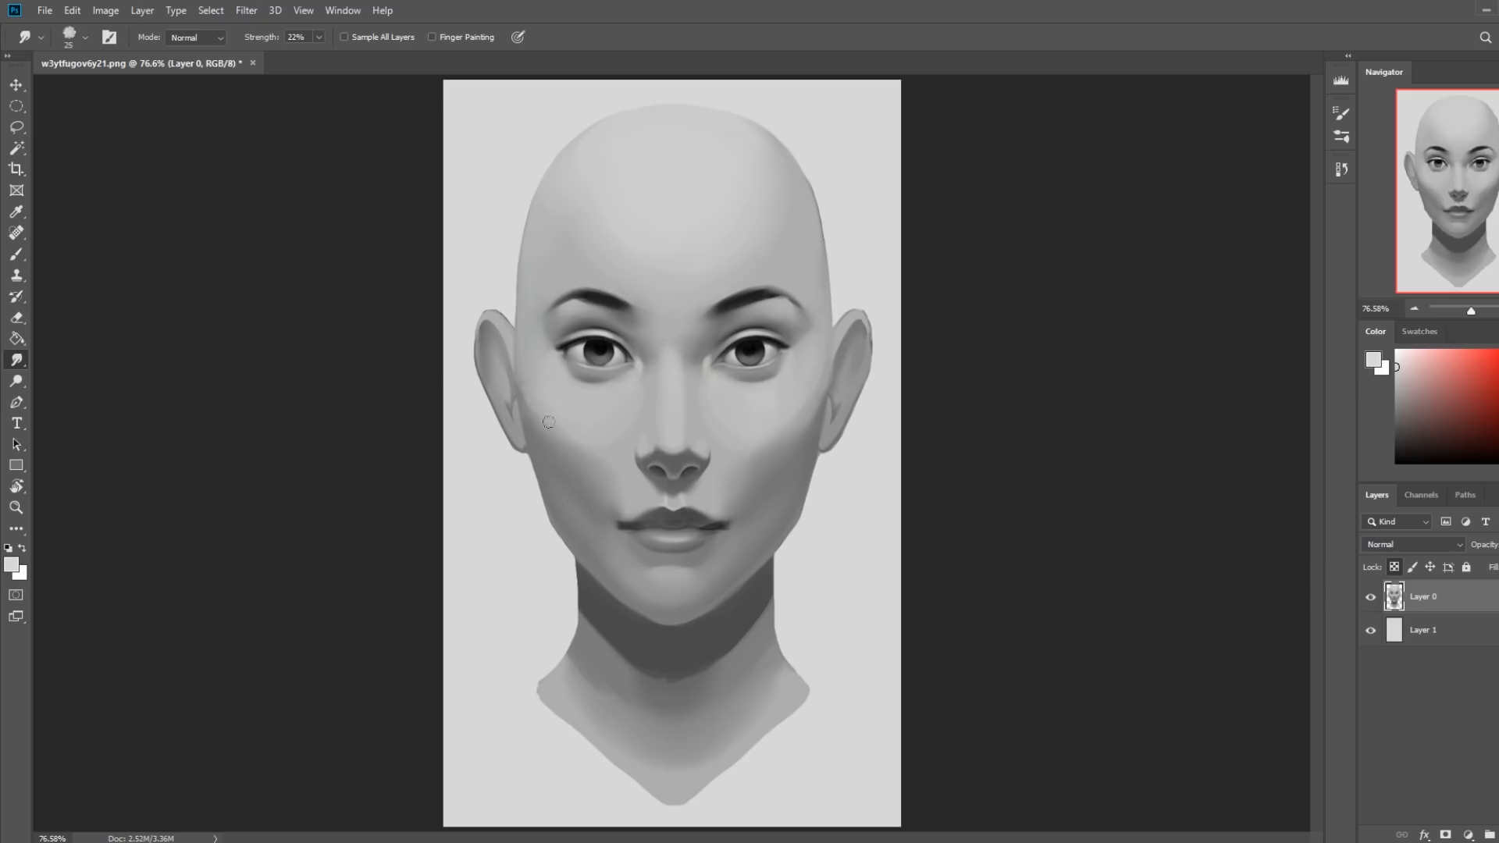
pyautogui.click(320, 36)
pyautogui.moveTo(318, 56); pyautogui.dragTo(304, 55)
pyautogui.click(559, 396)
pyautogui.press(']')
pyautogui.hotkey('ctrl', '-')
pyautogui.hotkey('ctrl', '-')
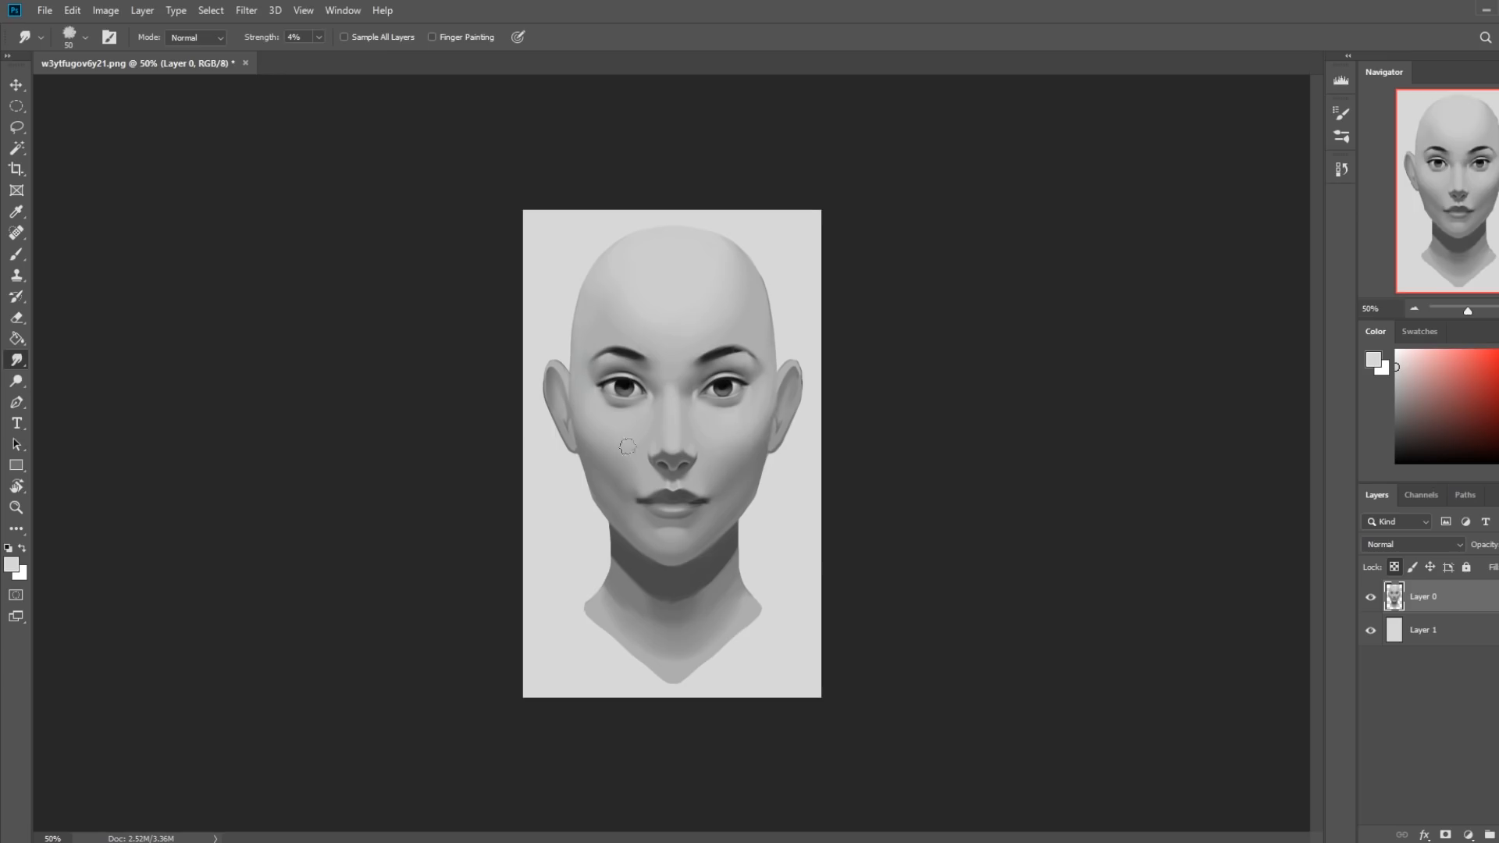
# Even out the cheek and forehead shading with sampled grays, using a soft 500 px brush at 28% opacity, and blend it with the Smudge tool.
pyautogui.press('b')
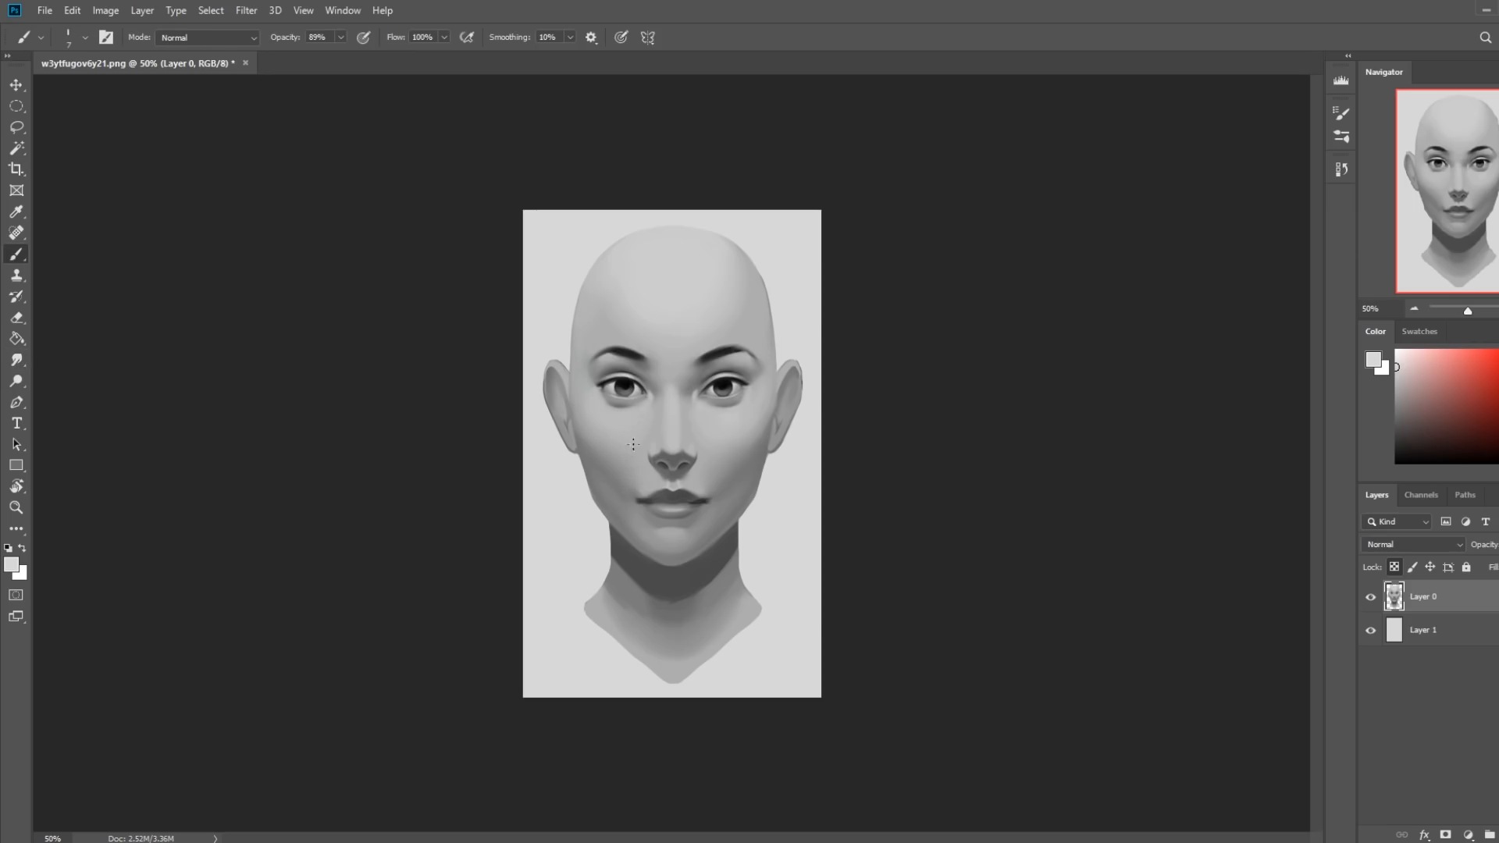
pyautogui.rightClick(649, 436)
pyautogui.doubleClick(902, 736)
pyautogui.keyDown('alt'); pyautogui.click(599, 404); pyautogui.keyUp('alt')
pyautogui.press(']')
pyautogui.press(']')
pyautogui.press(']')
pyautogui.press(']')
pyautogui.press(']')
pyautogui.press(']')
pyautogui.press(']')
pyautogui.press(']')
pyautogui.press(']')
pyautogui.press(']')
pyautogui.press(']')
pyautogui.press(']')
pyautogui.press(']')
pyautogui.press(']')
pyautogui.press(']')
pyautogui.press(']')
pyautogui.press(']')
pyautogui.press(']')
pyautogui.click(343, 37)
pyautogui.click(296, 56)
pyautogui.keyDown('alt'); pyautogui.click(595, 418); pyautogui.keyUp('alt')
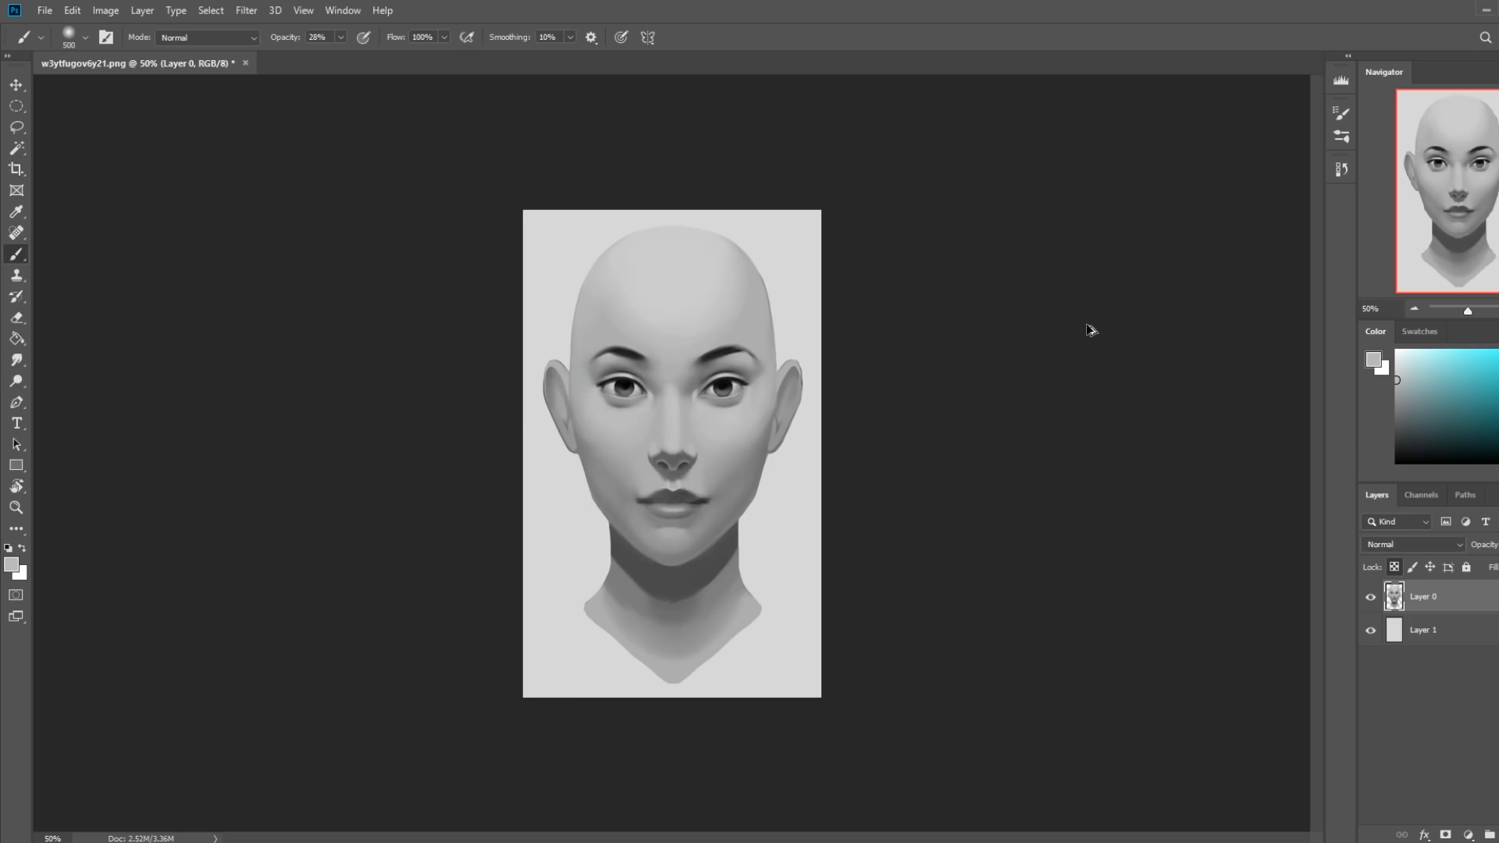
pyautogui.keyDown('alt'); pyautogui.click(754, 302); pyautogui.keyUp('alt')
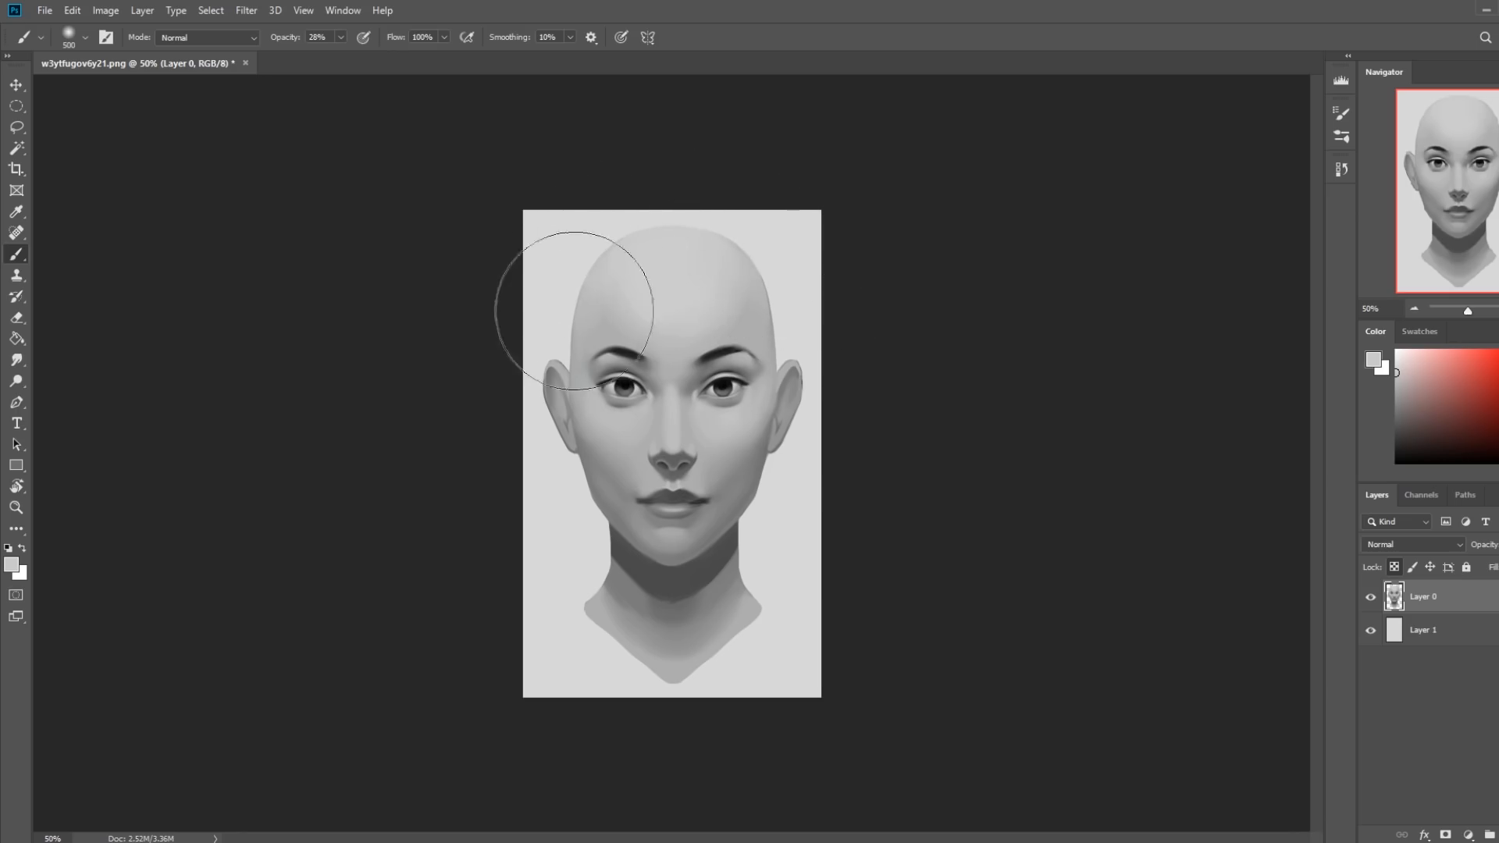
pyautogui.click(16, 360)
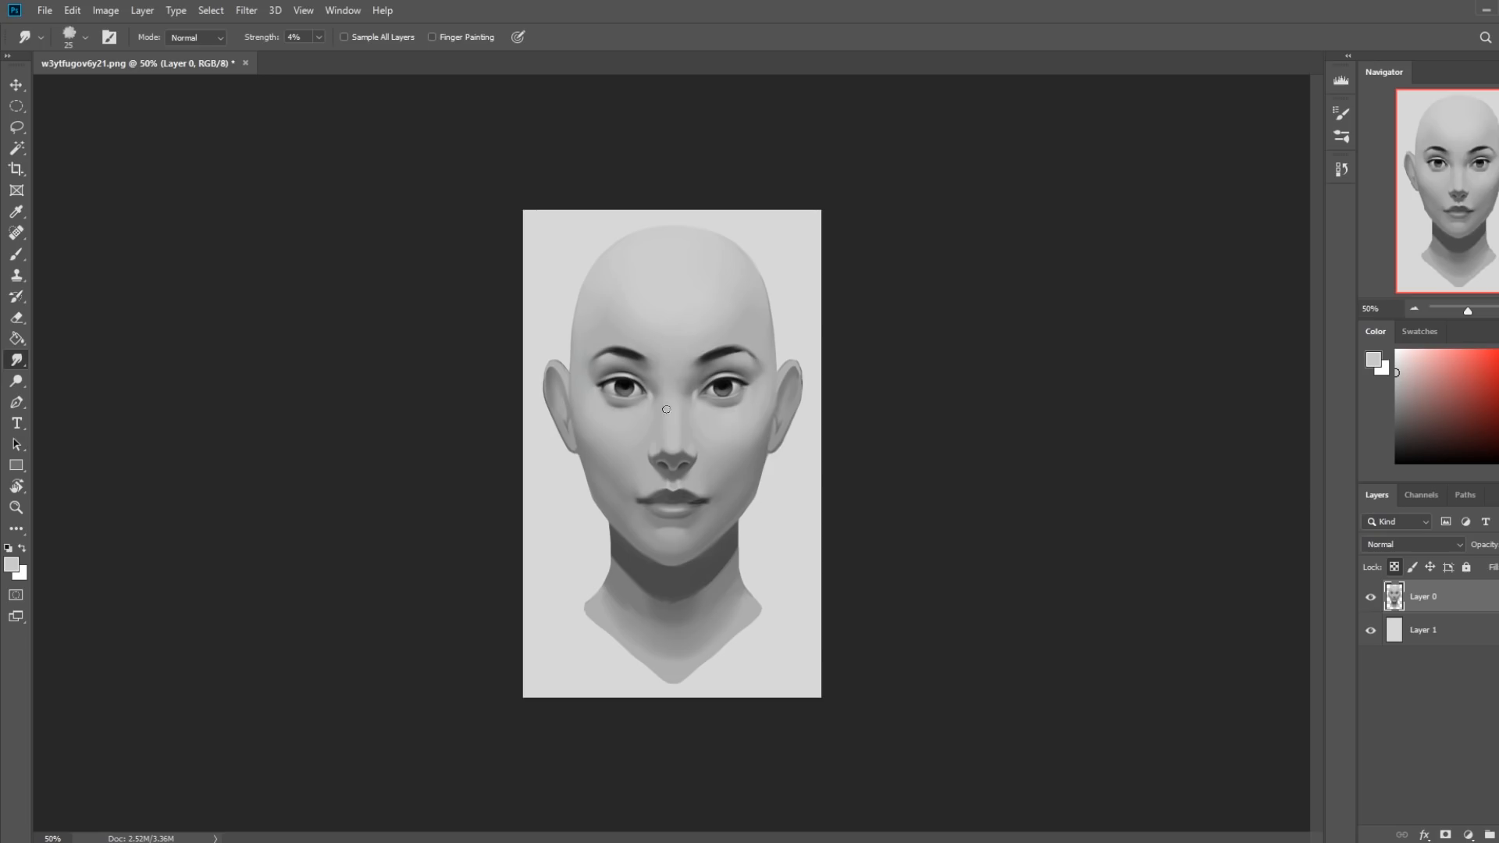
# Open Liquify on Layer 0 and straighten the shadow edge across the base of the nose, reducing the brush to 50.
pyautogui.click(246, 10)
pyautogui.click(353, 126)
pyautogui.click(920, 485)
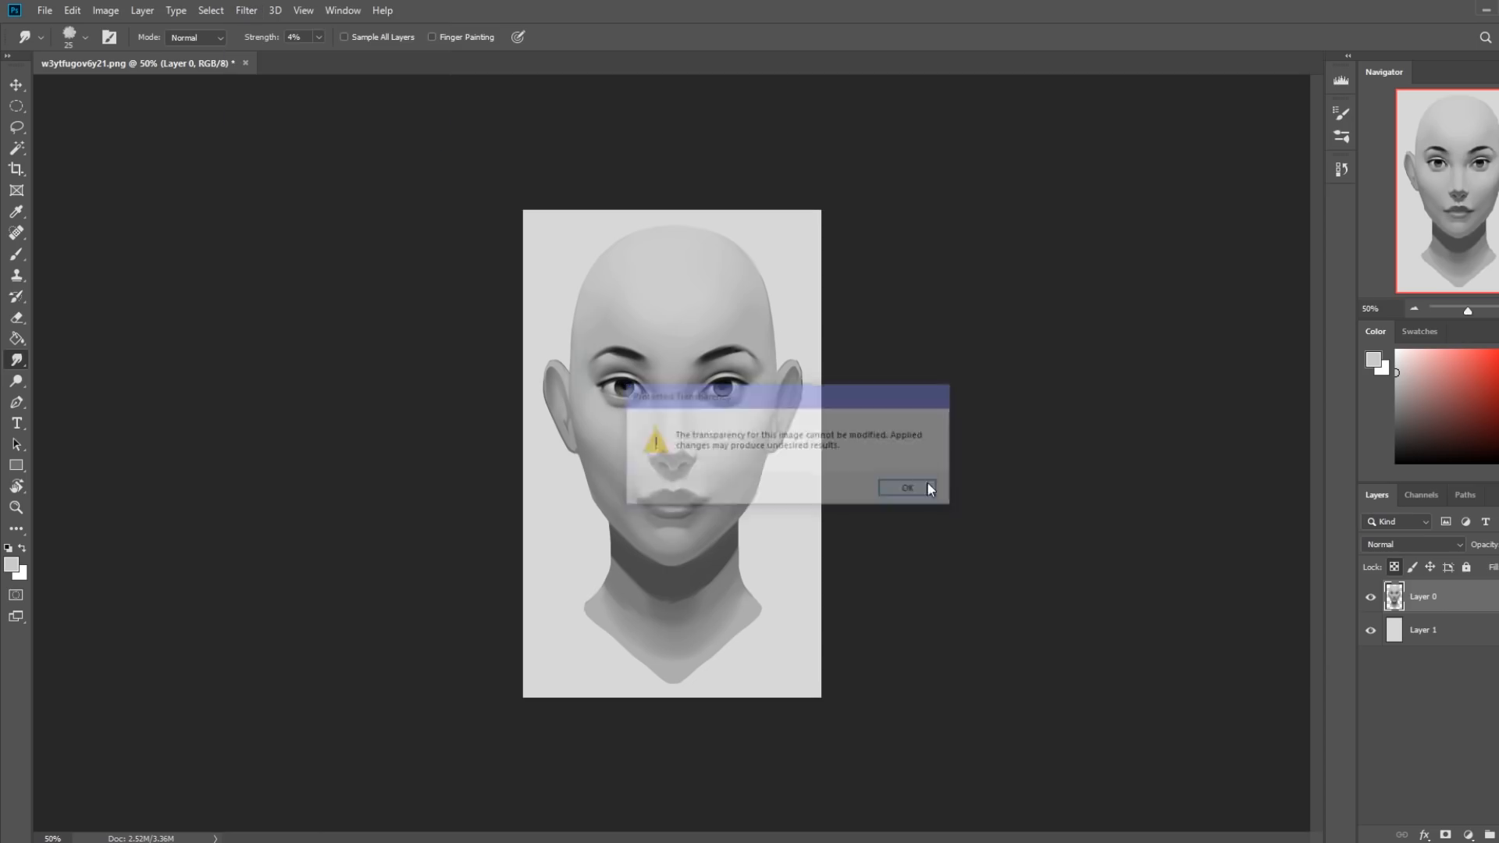
pyautogui.press('[')
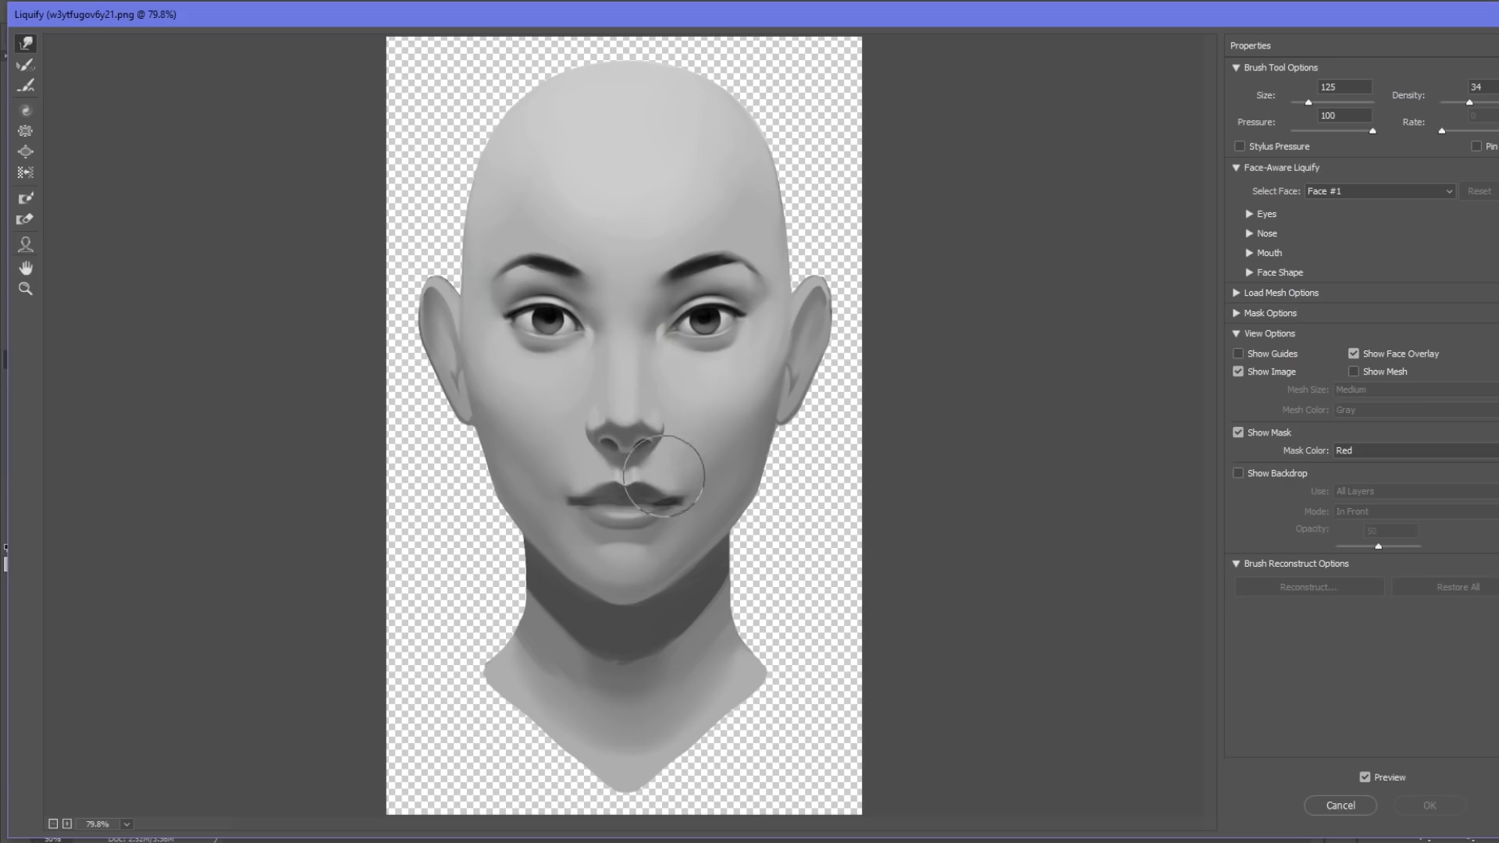
pyautogui.press('[')
pyautogui.press('[')
pyautogui.press('[')
pyautogui.press('[')
pyautogui.moveTo(608, 421); pyautogui.dragTo(645, 417)
pyautogui.press(']')
pyautogui.press(']')
pyautogui.press('[')
pyautogui.press('[')
pyautogui.press('[')
pyautogui.press('[')
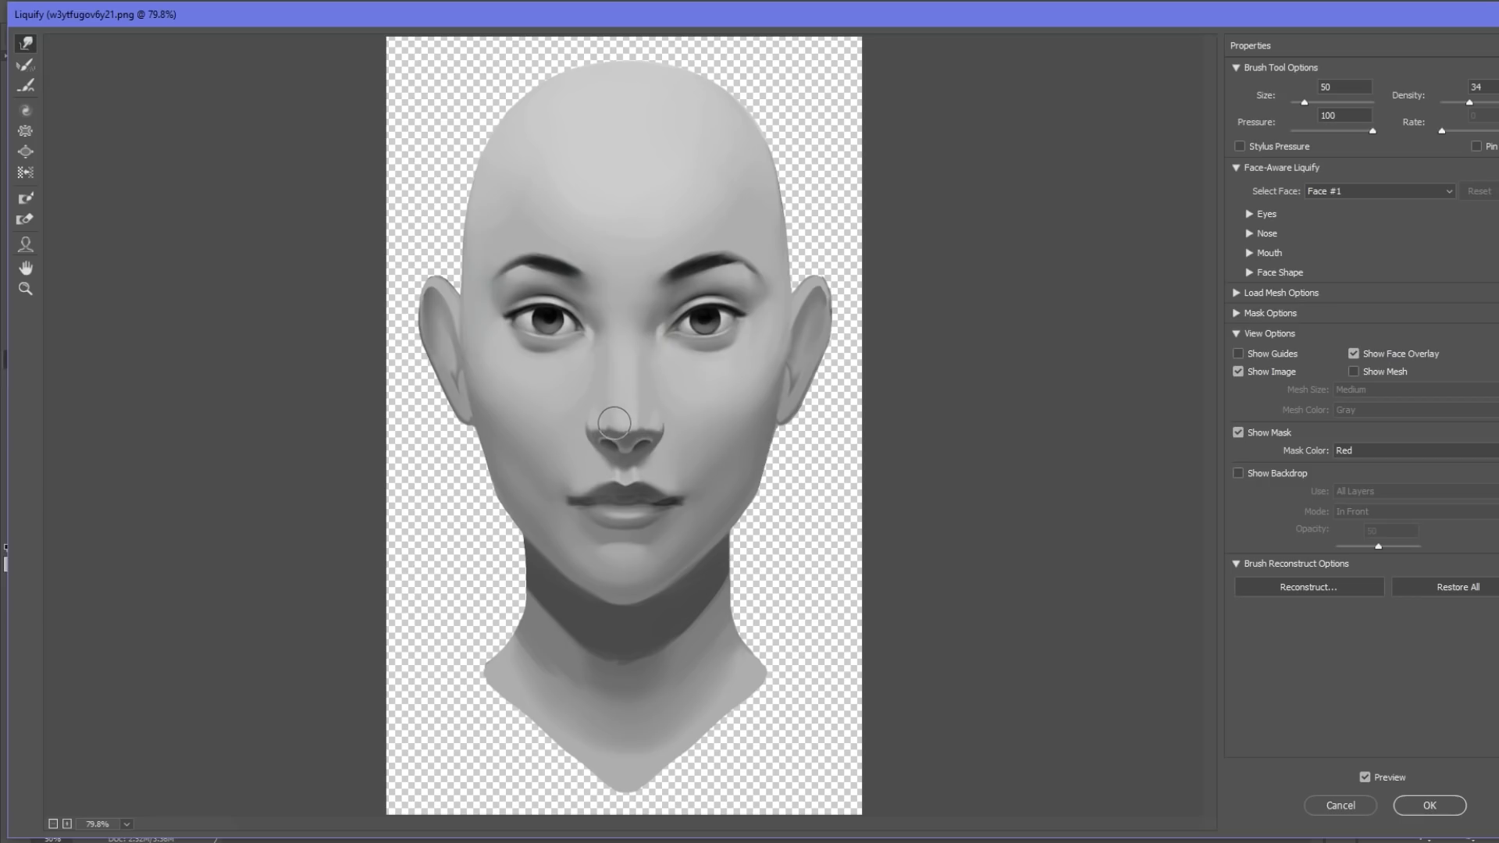
# Refine the nose wings and lower nose contour in Liquify with varied brush sizes, and apply the result.
pyautogui.press(']')
pyautogui.press(']')
pyautogui.press(']')
pyautogui.press(']')
pyautogui.press('[')
pyautogui.press('[')
pyautogui.press('[')
pyautogui.press('[')
pyautogui.press('[')
pyautogui.press(']')
pyautogui.press(']')
pyautogui.press(']')
pyautogui.press('[')
pyautogui.press('[')
pyautogui.press('[')
pyautogui.press(']')
pyautogui.press('[')
pyautogui.moveTo(591, 427); pyautogui.dragTo(599, 424)
pyautogui.press(']')
pyautogui.press(']')
pyautogui.press(']')
pyautogui.click(1429, 805)
# Compare the enlarged face before and after the nose Liquify using the history states.
pyautogui.moveTo(542, 337); pyautogui.dragTo(878, 550)
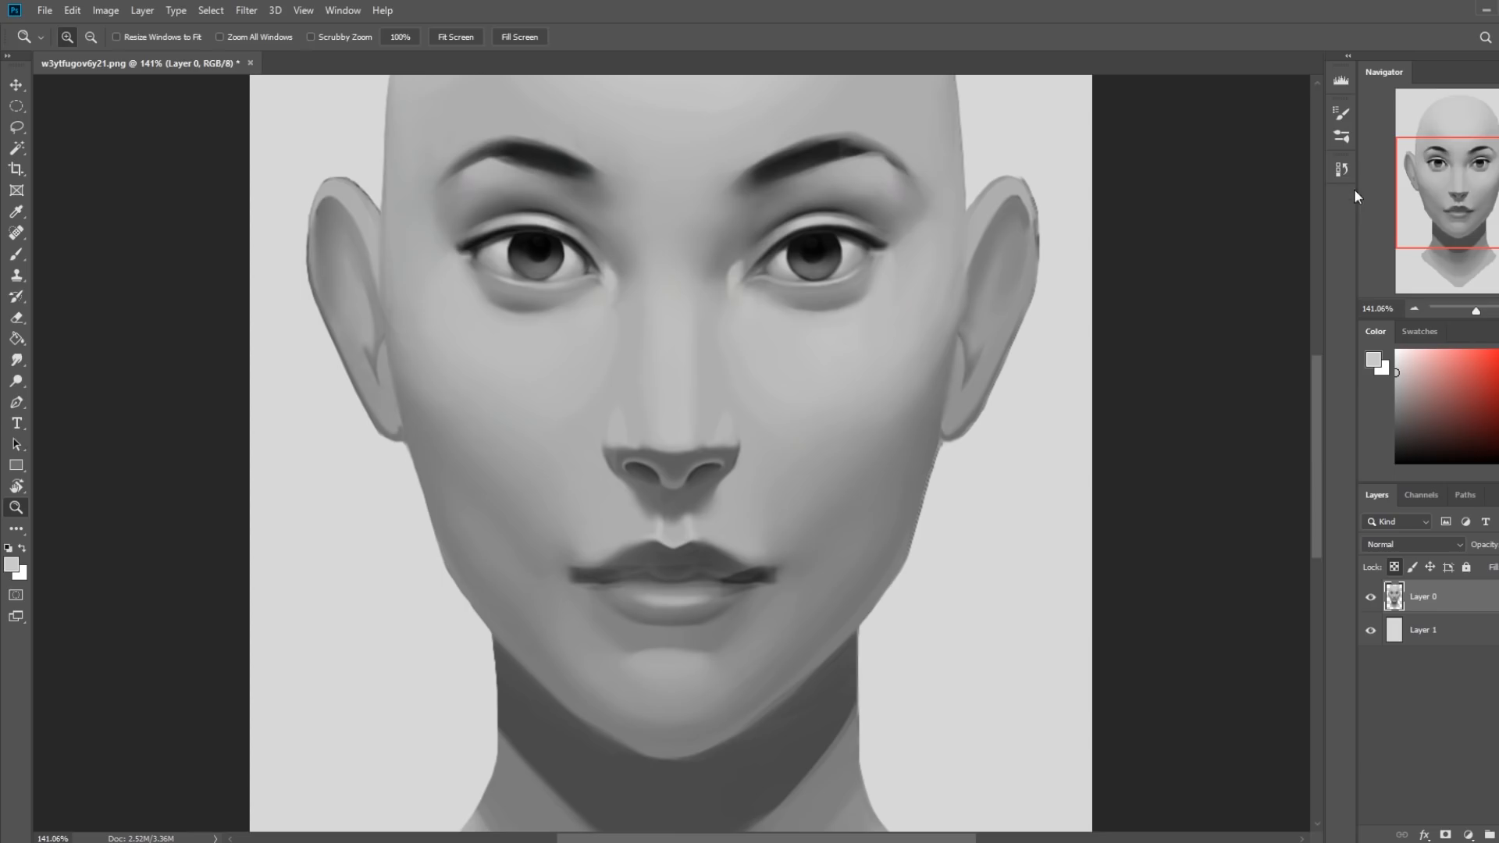
pyautogui.click(1341, 168)
pyautogui.click(1206, 750)
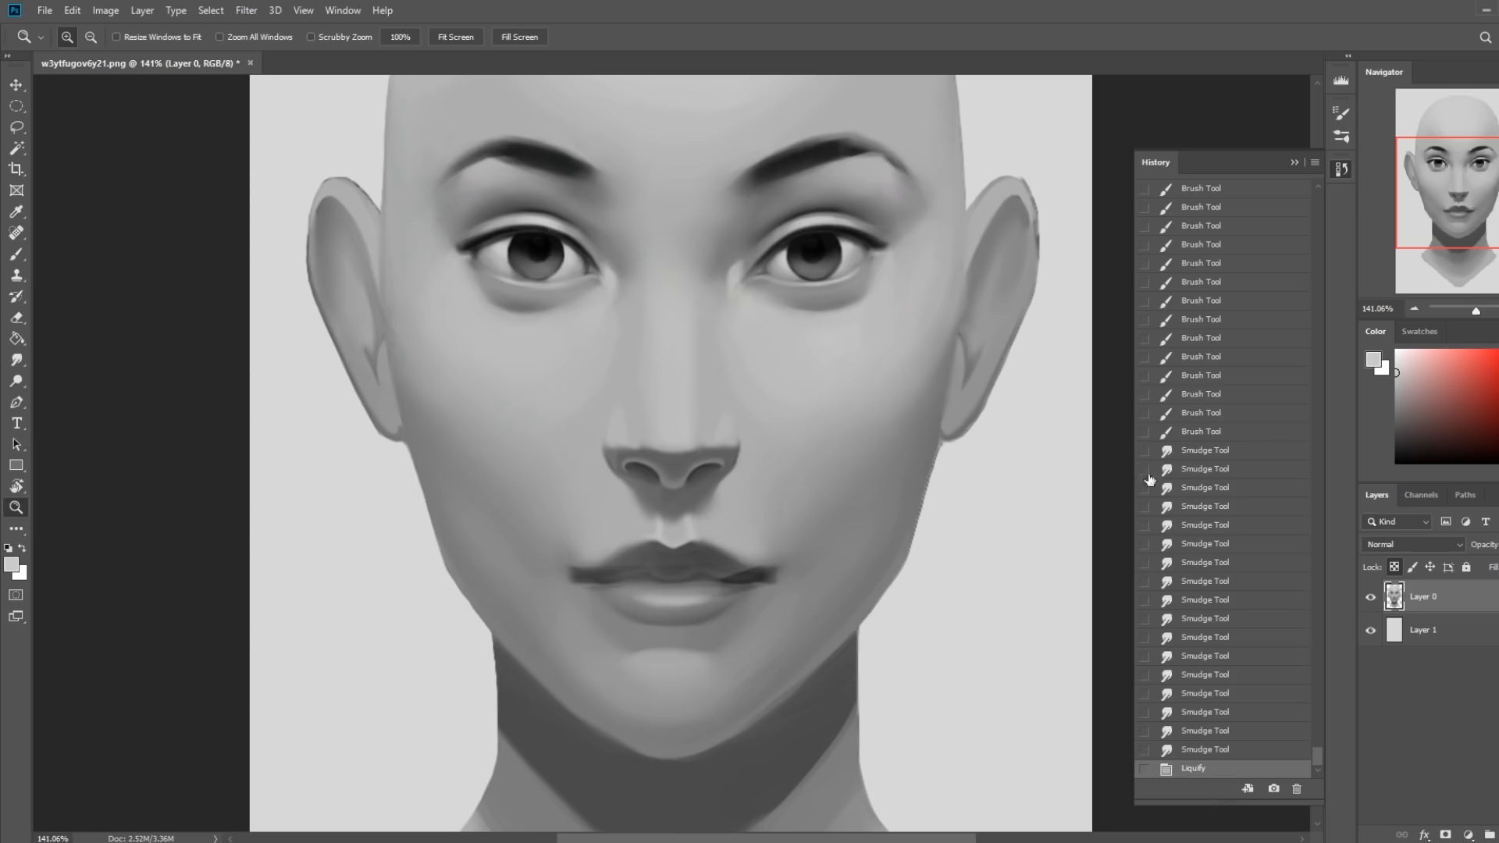
pyautogui.click(1293, 163)
# Soften the shadow edge across the base of the nose with the Smudge tool at 4% strength, using a 9–15 px brush.
pyautogui.click(16, 361)
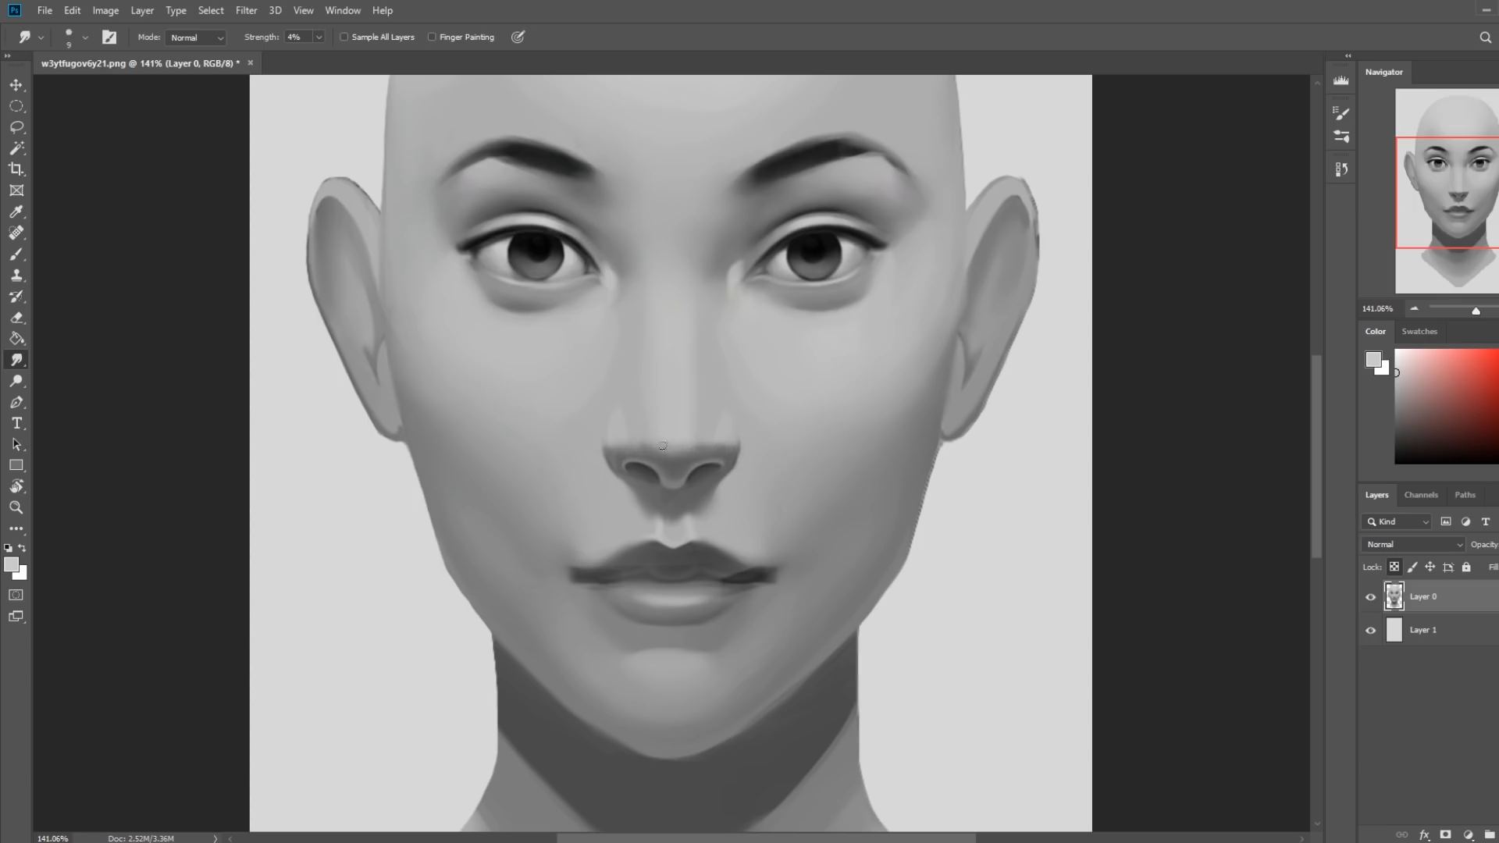
pyautogui.press(']')
pyautogui.press(']')
pyautogui.scroll(-3, 699, 420)
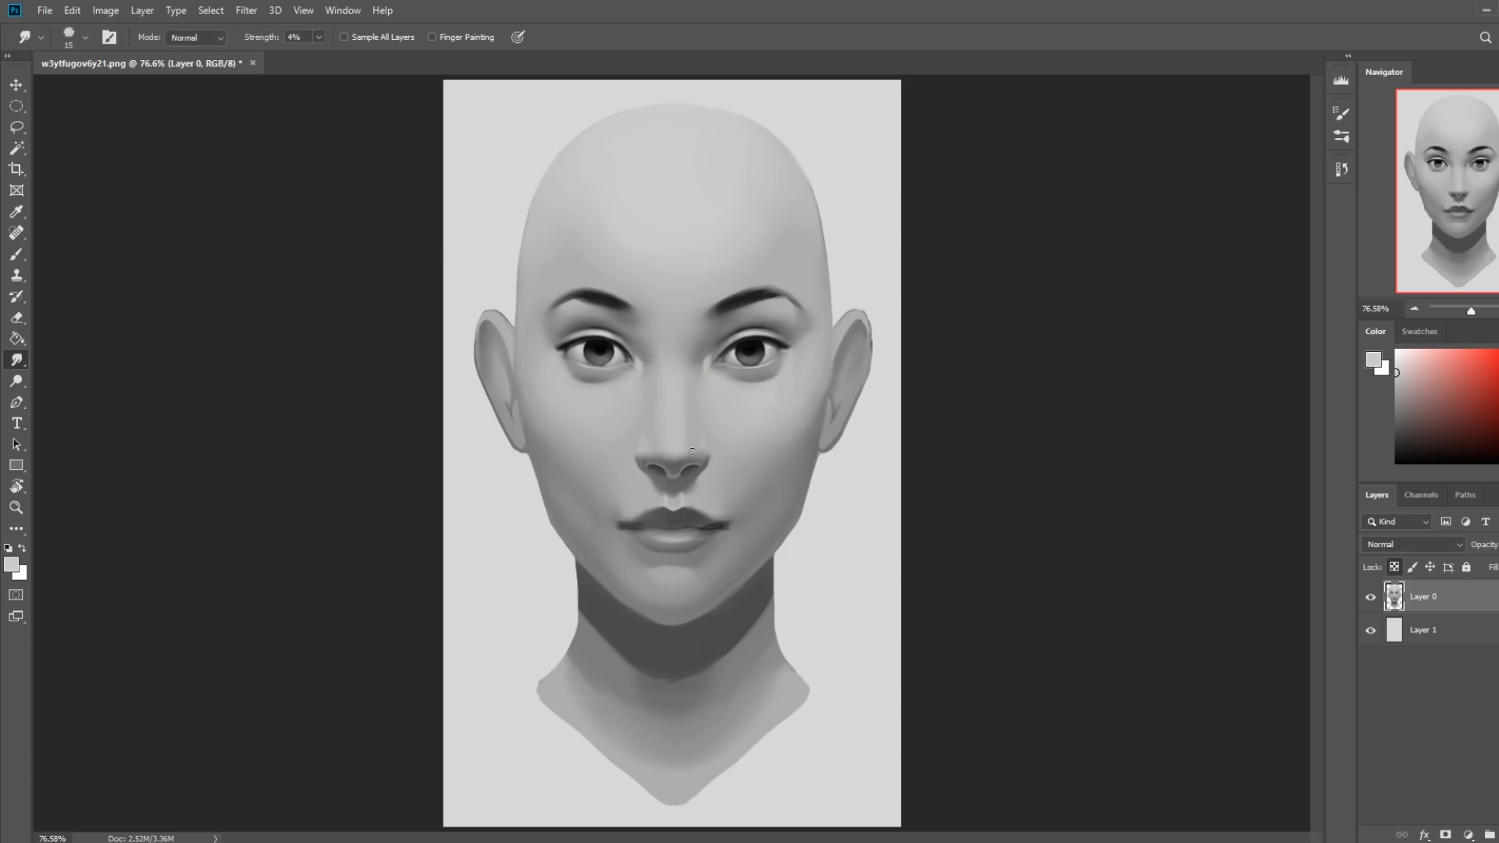
# Soften the shading around the image's right nose wing with sampled grays, using a large soft brush at 28% opacity.
pyautogui.press('b')
pyautogui.keyDown('alt'); pyautogui.click(706, 464); pyautogui.keyUp('alt')
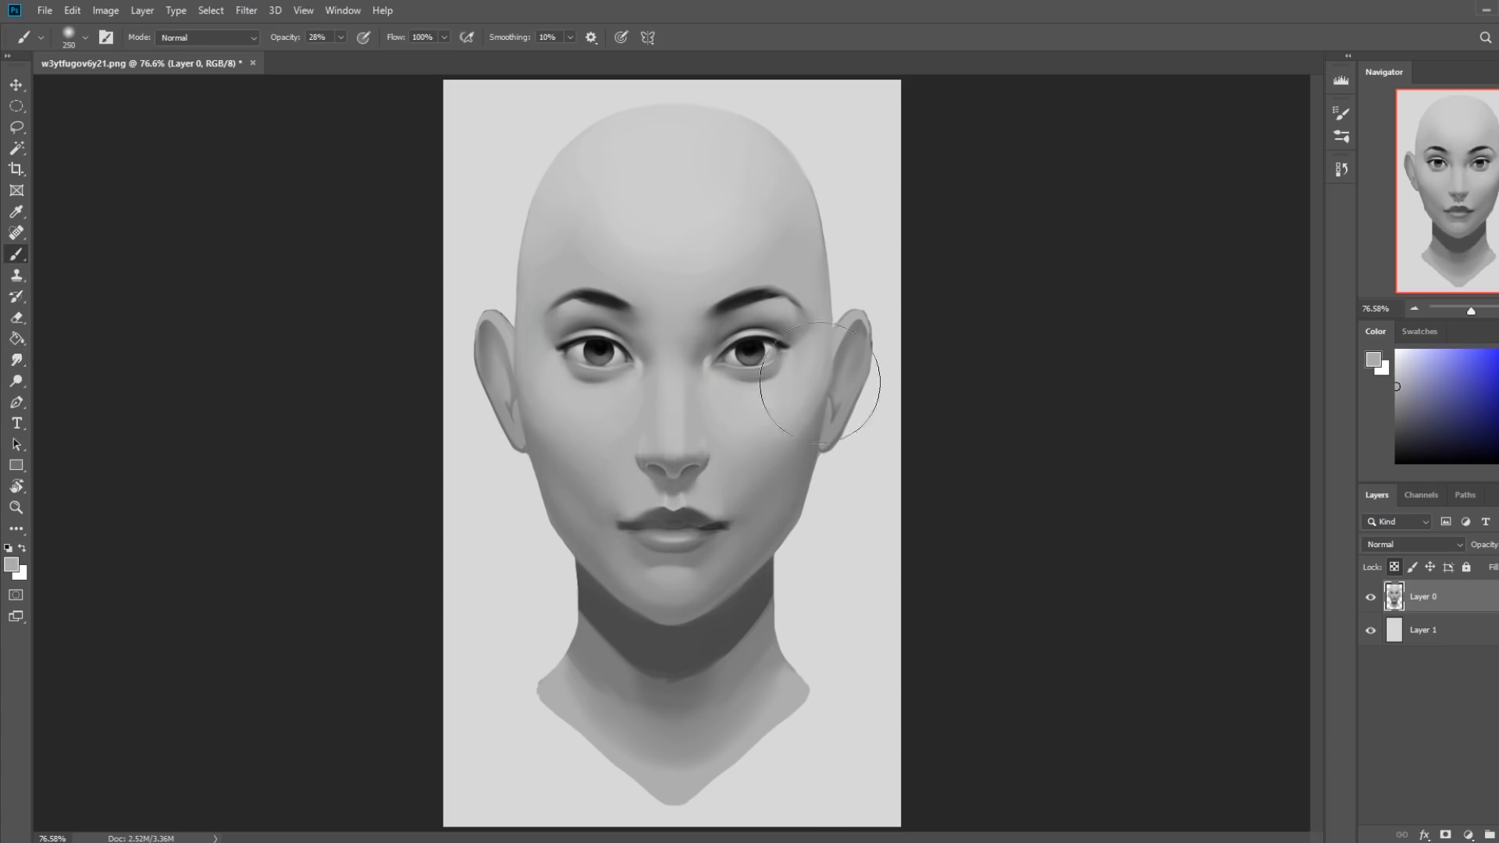
pyautogui.keyDown('alt'); pyautogui.click(709, 498); pyautogui.keyUp('alt')
pyautogui.keyDown('alt'); pyautogui.click(708, 498); pyautogui.keyUp('alt')
pyautogui.keyDown('alt'); pyautogui.click(694, 440); pyautogui.keyUp('alt')
# Tone down the rim of the image's left nostril with sampled gray, using a small brush of about 10 px at 82% opacity.
pyautogui.press('z')
pyautogui.moveTo(590, 419); pyautogui.dragTo(786, 536)
pyautogui.press('b')
pyautogui.keyDown('alt'); pyautogui.click(687, 379); pyautogui.keyUp('alt')
pyautogui.press('[')
pyautogui.press('[')
pyautogui.press('[')
pyautogui.press('[')
pyautogui.press('[')
pyautogui.press('[')
pyautogui.press('[')
pyautogui.press('[')
pyautogui.press('[')
pyautogui.press('[')
pyautogui.press('[')
pyautogui.press('[')
pyautogui.press('[')
pyautogui.click(219, 41)
pyautogui.click(221, 52)
pyautogui.moveTo(342, 39); pyautogui.dragTo(377, 55)
pyautogui.press('[')
pyautogui.press('[')
pyautogui.press('[')
pyautogui.press('[')
pyautogui.press('[')
pyautogui.press('[')
pyautogui.press(']')
pyautogui.press(']')
# Deepen the nostrils and soften the image's right nose wing with sampled darker grays, using a 25–90 px soft brush at 82% opacity.
pyautogui.press('[')
pyautogui.press('[')
pyautogui.press('[')
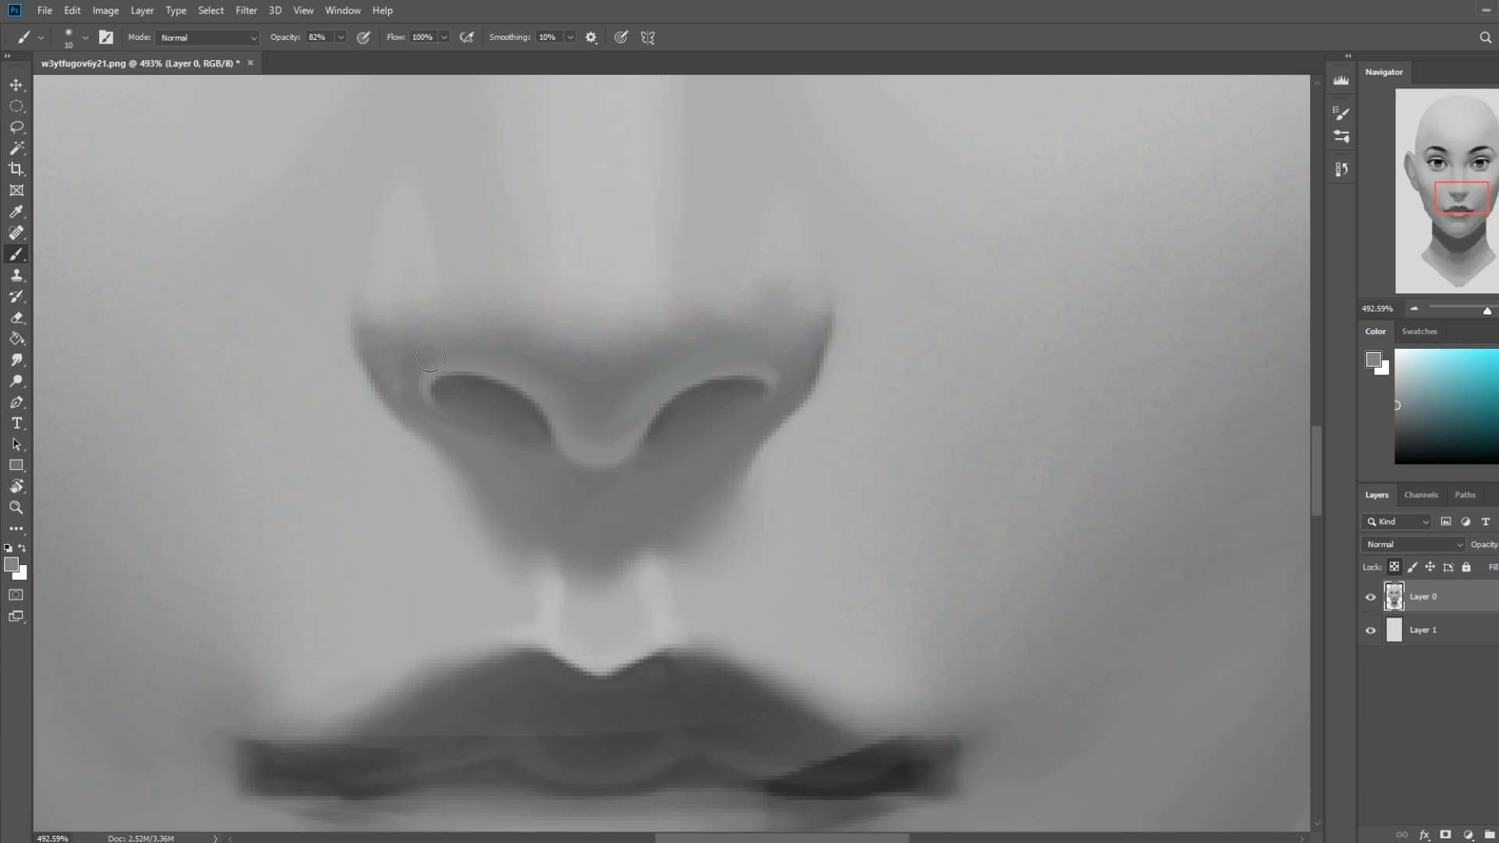
pyautogui.press(']')
pyautogui.press('[')
pyautogui.press(']')
pyautogui.keyDown('alt'); pyautogui.click(616, 420); pyautogui.keyUp('alt')
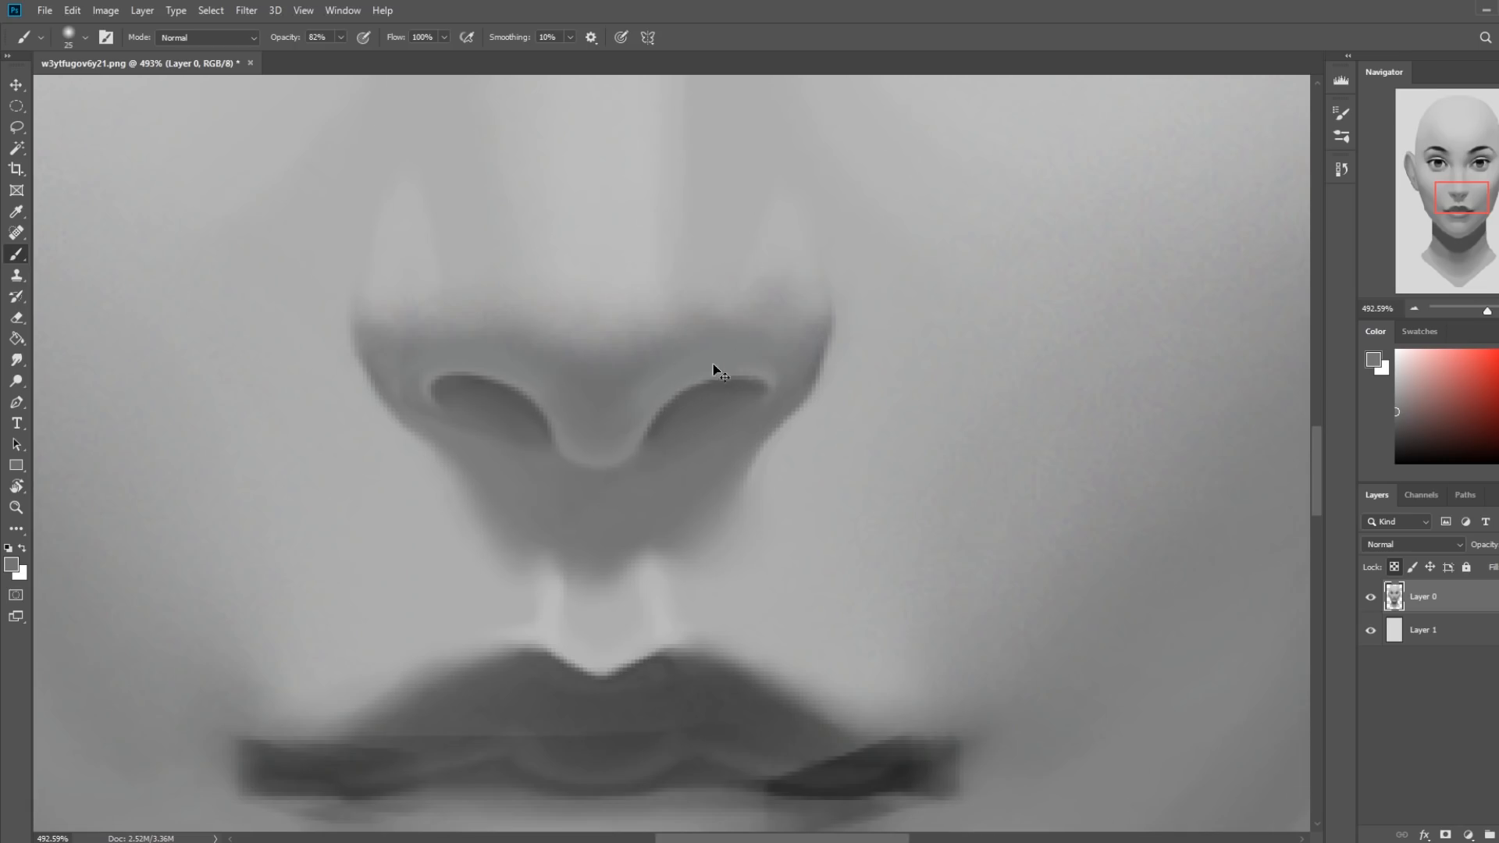
pyautogui.hotkey('ctrl', '0')
pyautogui.keyDown('alt'); pyautogui.click(706, 465); pyautogui.keyUp('alt')
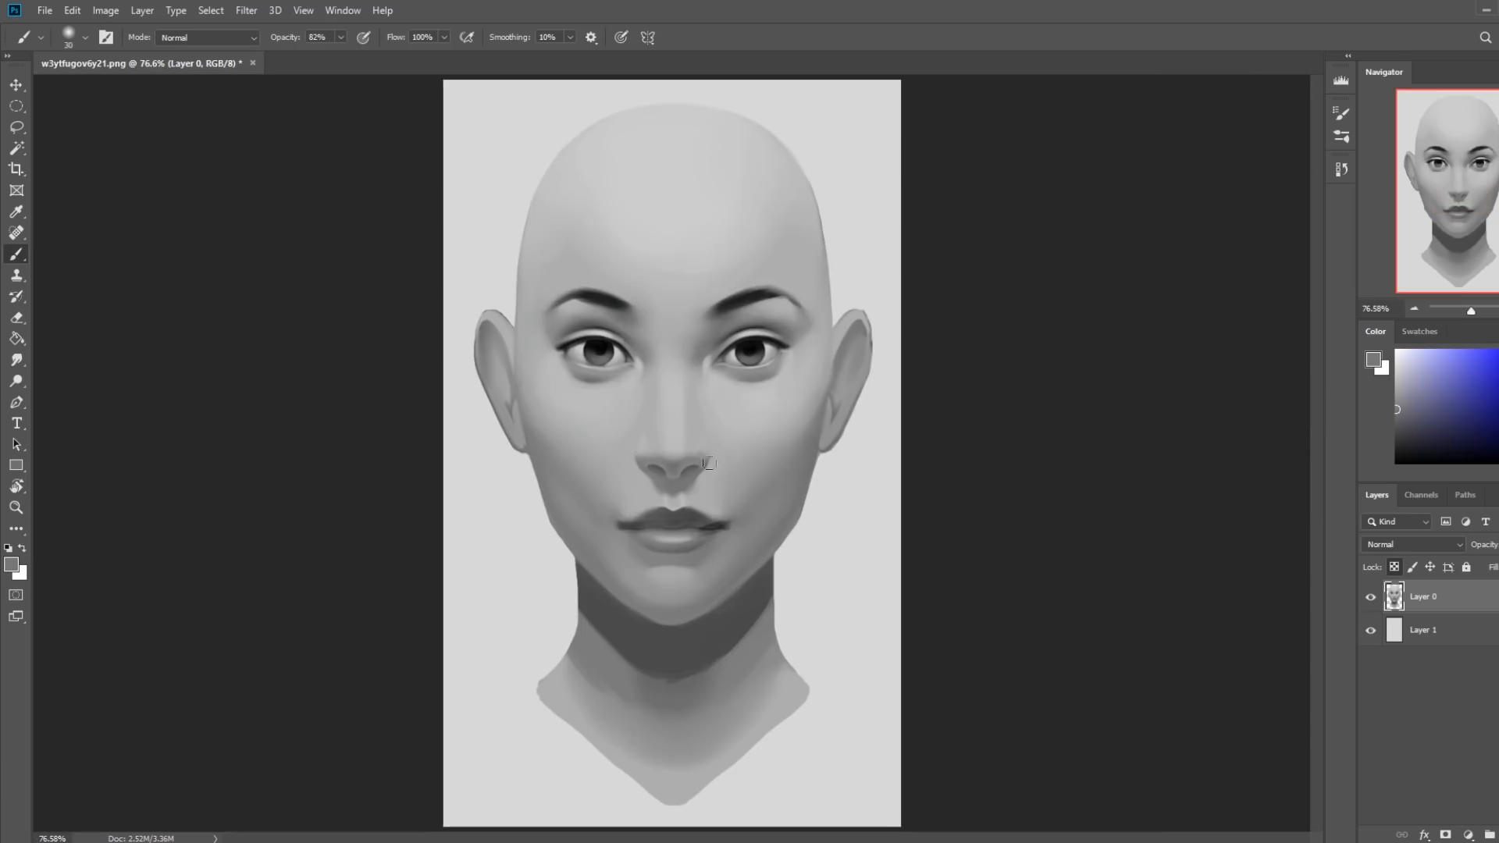
pyautogui.press(']')
pyautogui.press(']')
pyautogui.press(']')
pyautogui.press(']')
# Create a new layer above Layer 0 and outline the nose wings and base in black with a 15 px brush.
pyautogui.hotkey('ctrl', 'shift', 'alt', 'n')
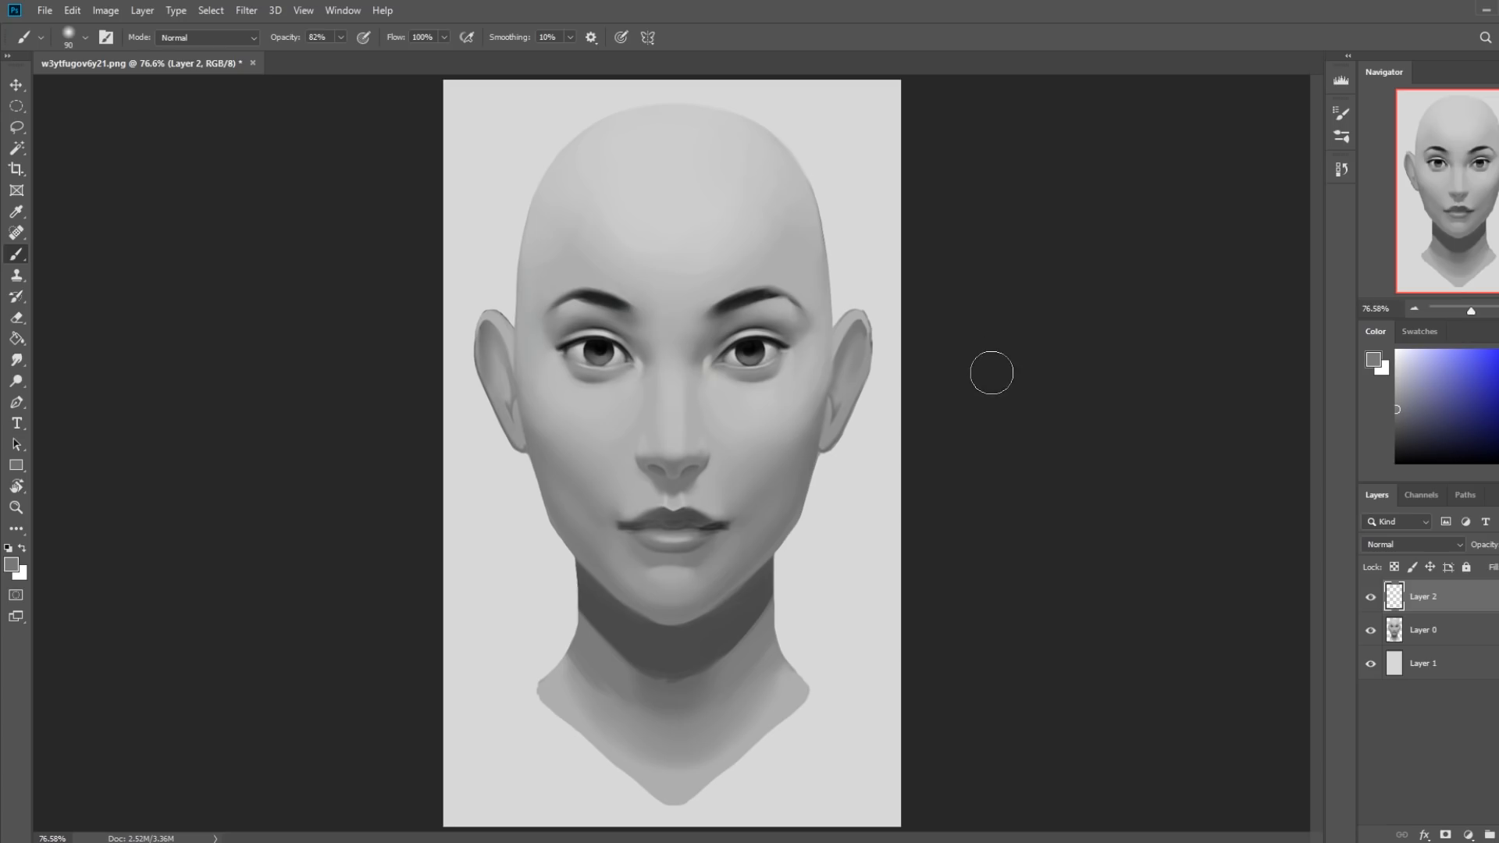
pyautogui.moveTo(1444, 431); pyautogui.dragTo(1339, 466)
pyautogui.press('[')
pyautogui.press('[')
pyautogui.press('[')
pyautogui.press('[')
pyautogui.press('[')
pyautogui.press('[')
pyautogui.press('[')
pyautogui.press('[')
pyautogui.press('[')
pyautogui.press('[')
pyautogui.press('[')
pyautogui.moveTo(705, 445)
pyautogui.mouseDown()
pyautogui.moveTo(645, 471)
pyautogui.moveTo(707, 455)
pyautogui.moveTo(637, 459)
pyautogui.mouseUp()
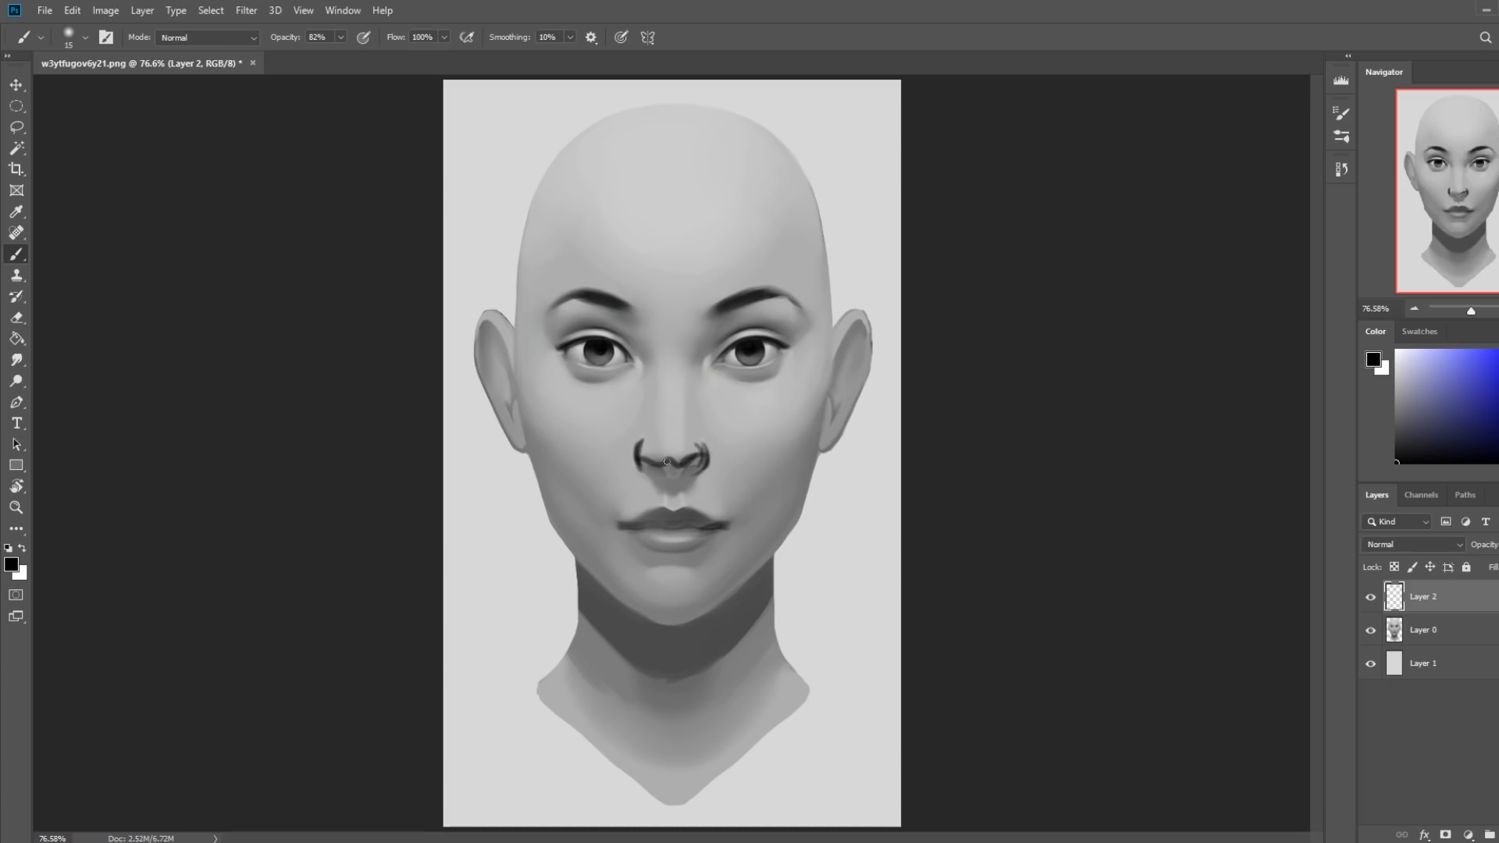
# Sketch both sides of the nose bridge in black up into the brows on Layer 2, with a 15 px brush at 82% opacity.
pyautogui.moveTo(648, 398); pyautogui.dragTo(665, 457)
pyautogui.moveTo(650, 356); pyautogui.dragTo(662, 459)
pyautogui.moveTo(686, 365)
pyautogui.mouseDown()
pyautogui.moveTo(684, 419)
pyautogui.moveTo(691, 359)
pyautogui.moveTo(687, 451)
pyautogui.moveTo(697, 351)
pyautogui.moveTo(692, 457)
pyautogui.mouseUp()
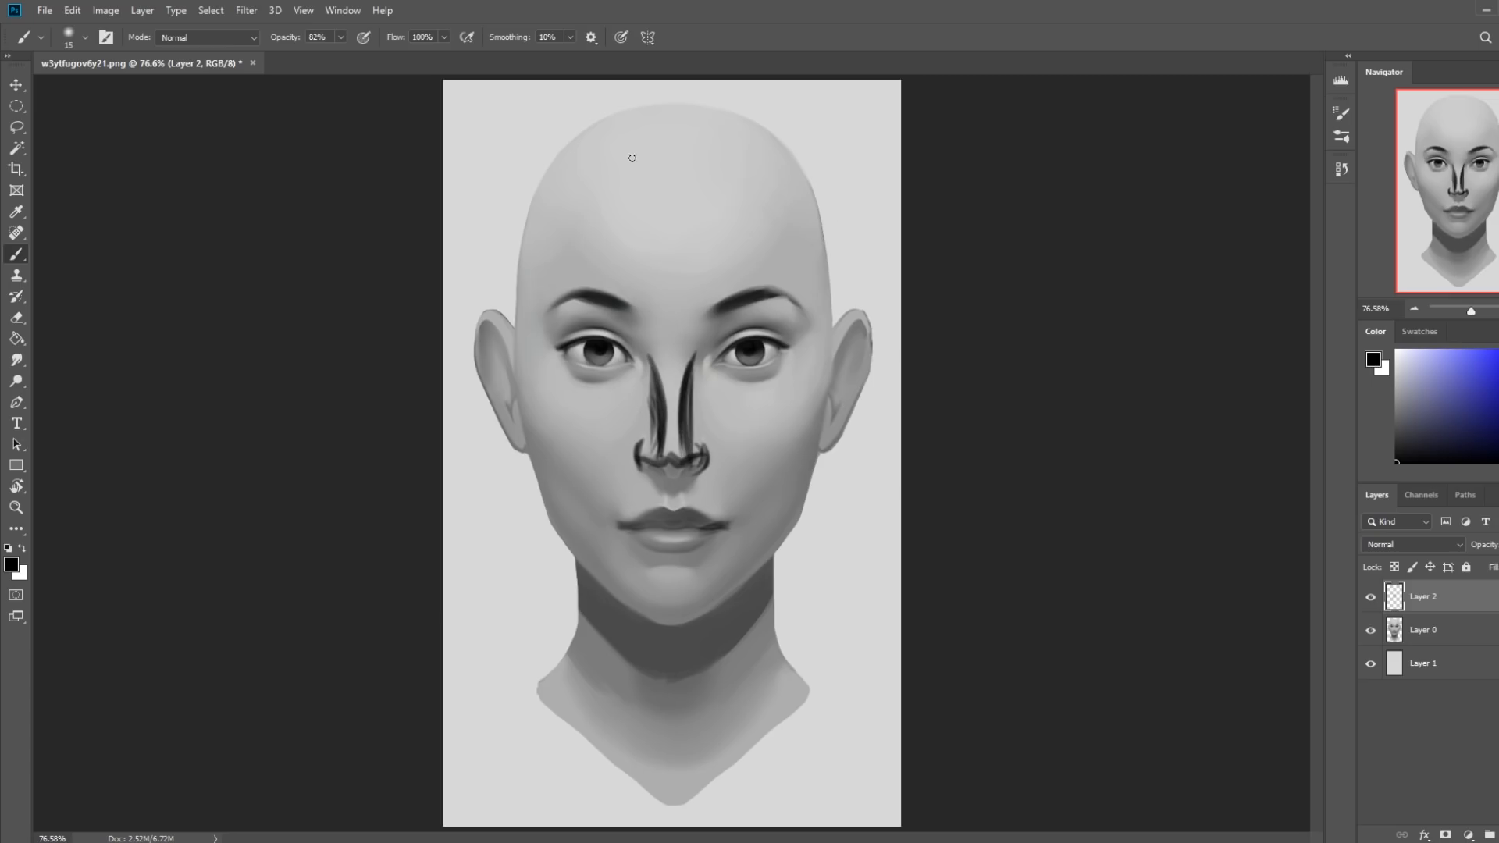
pyautogui.moveTo(683, 386)
pyautogui.mouseDown()
pyautogui.moveTo(702, 321)
pyautogui.moveTo(718, 317)
pyautogui.mouseUp()
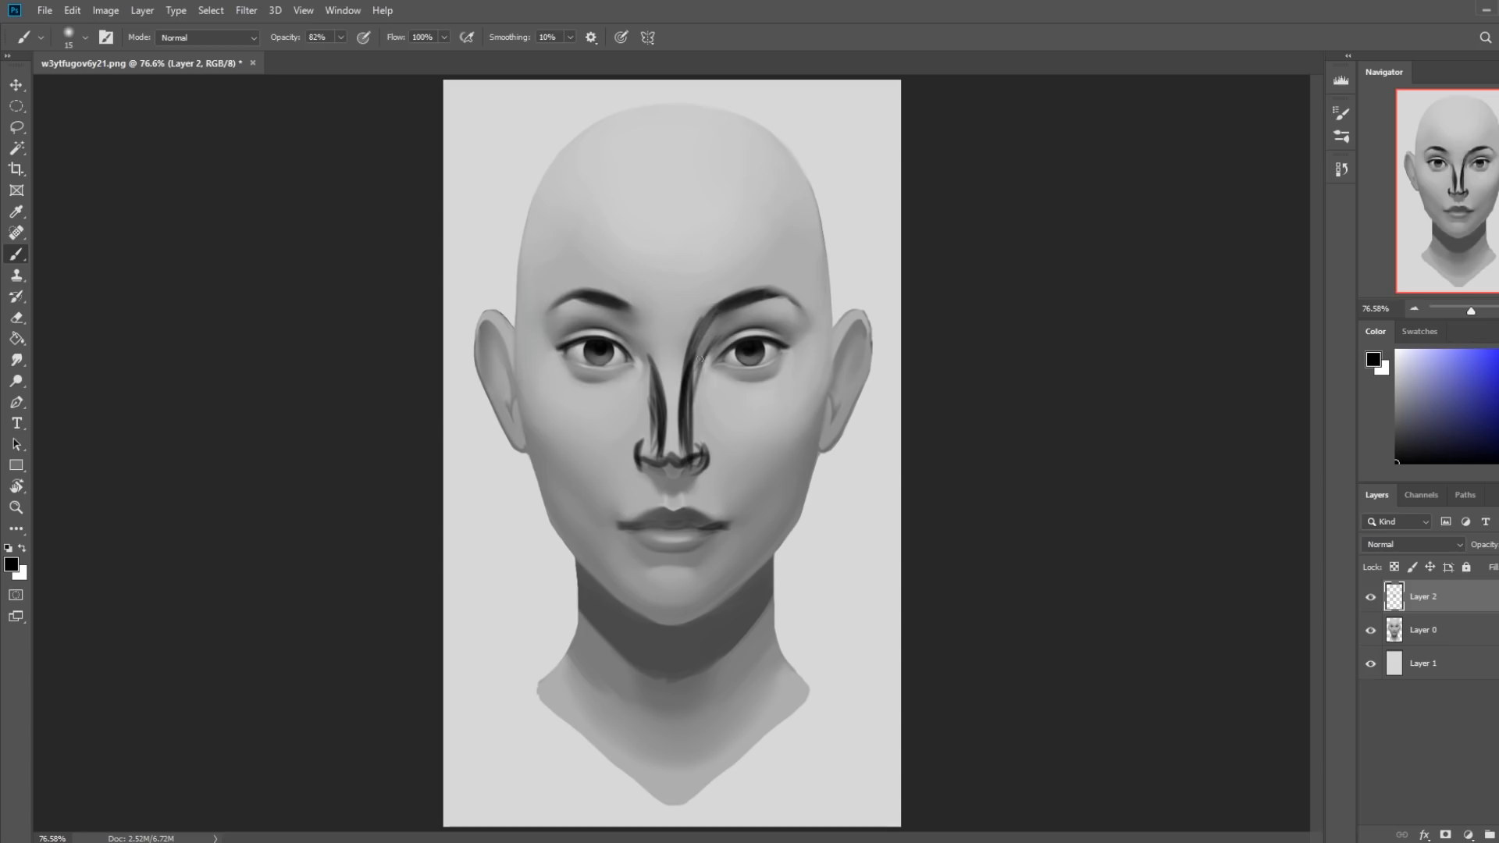
pyautogui.moveTo(659, 381); pyautogui.dragTo(634, 317)
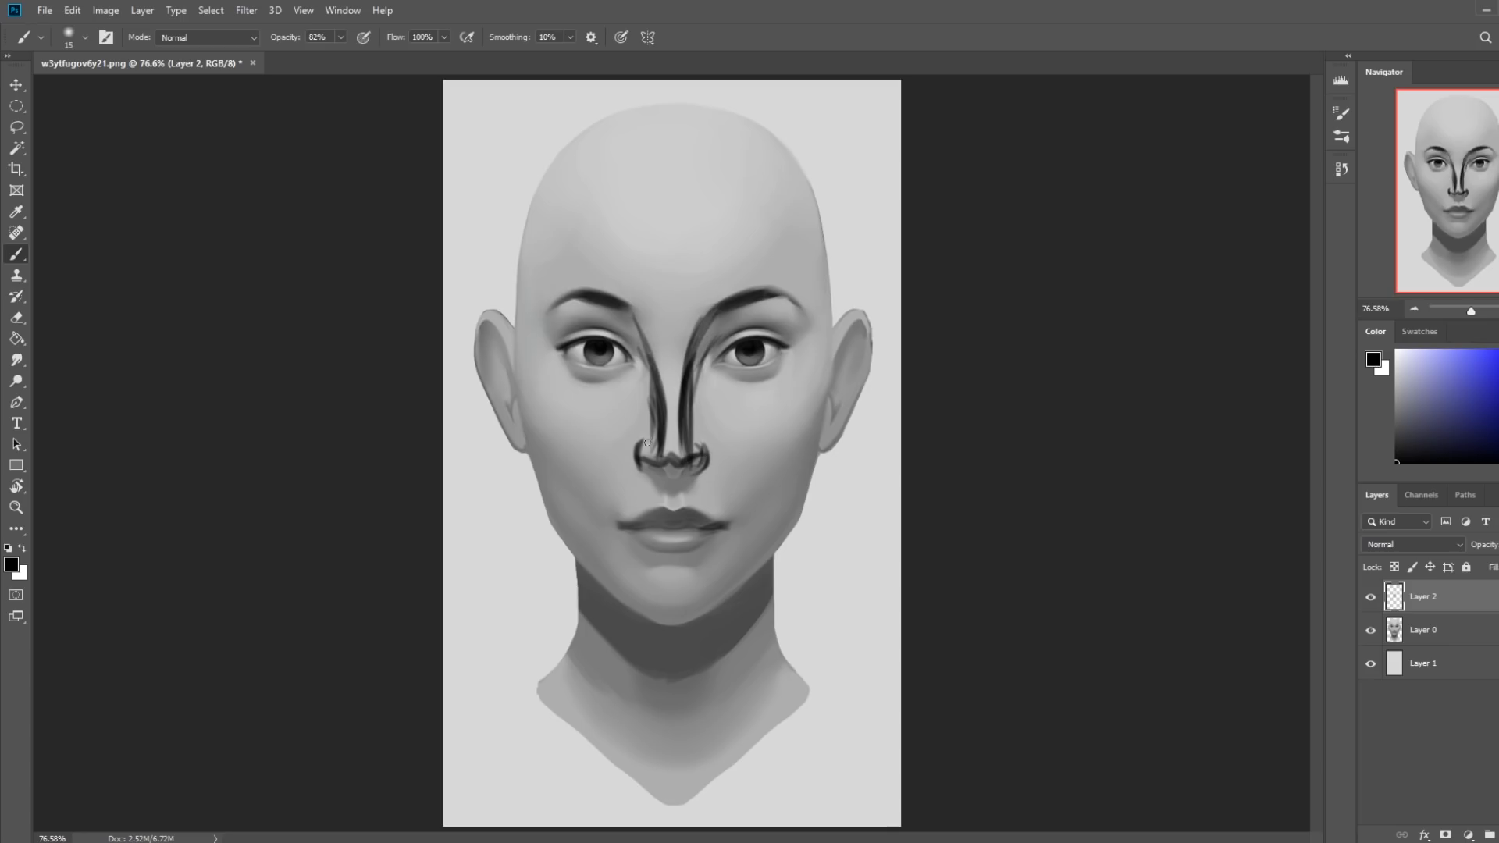
# Doodle a bowl shape with a jagged top on the image's right cheek and reinforce the black outline around the nose tip.
pyautogui.moveTo(722, 425)
pyautogui.mouseDown()
pyautogui.moveTo(837, 389)
pyautogui.moveTo(721, 428)
pyautogui.mouseUp()
pyautogui.moveTo(639, 453); pyautogui.dragTo(684, 443)
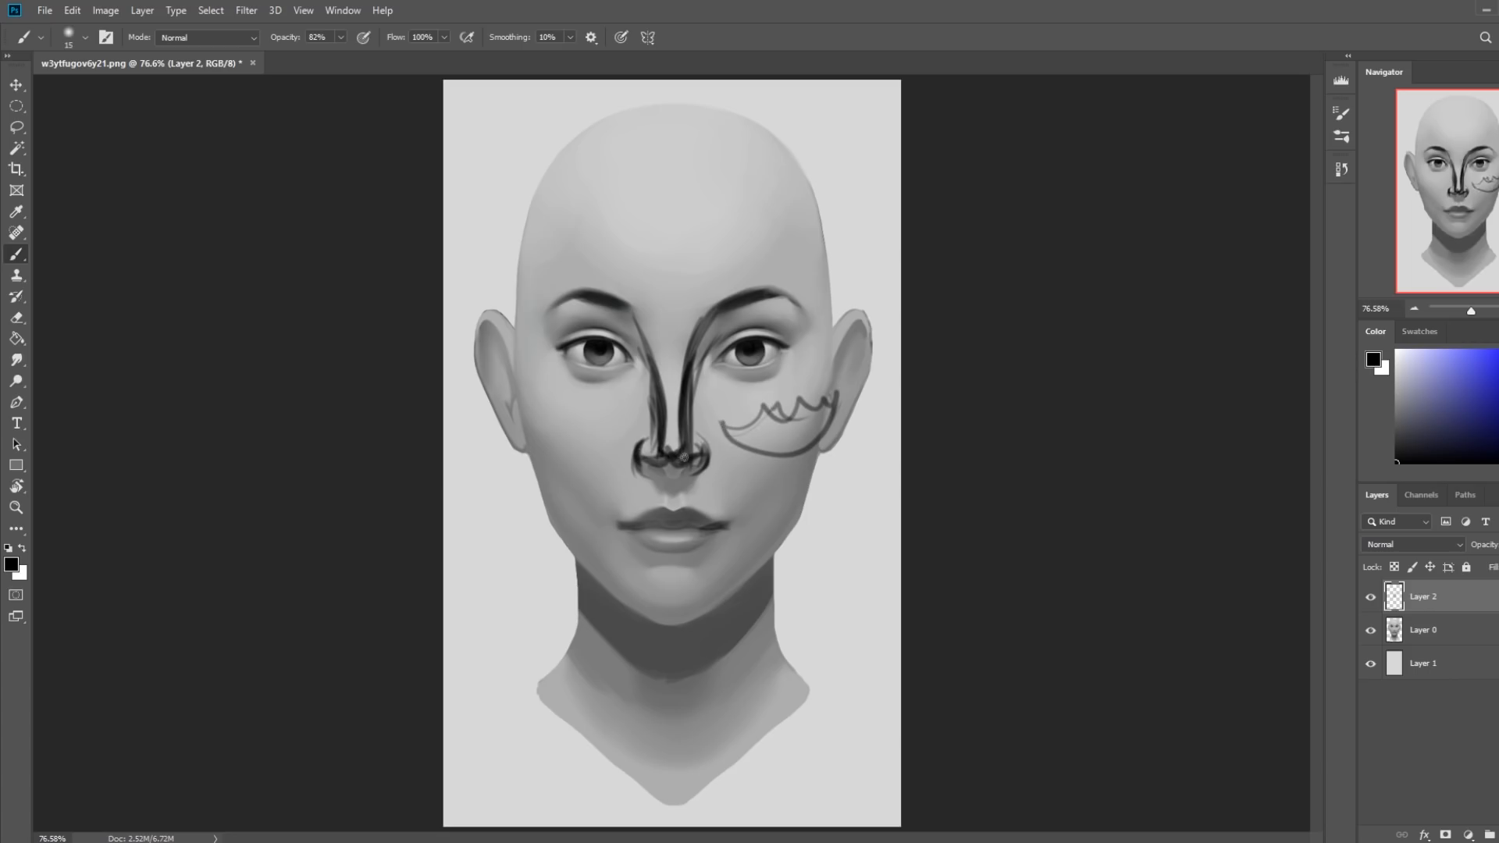
pyautogui.moveTo(697, 463); pyautogui.dragTo(638, 450)
# Mark the underside of the nose tip and the outer wing rims in white with a 15 px brush at 100% opacity.
pyautogui.moveTo(1442, 363); pyautogui.dragTo(1296, 347)
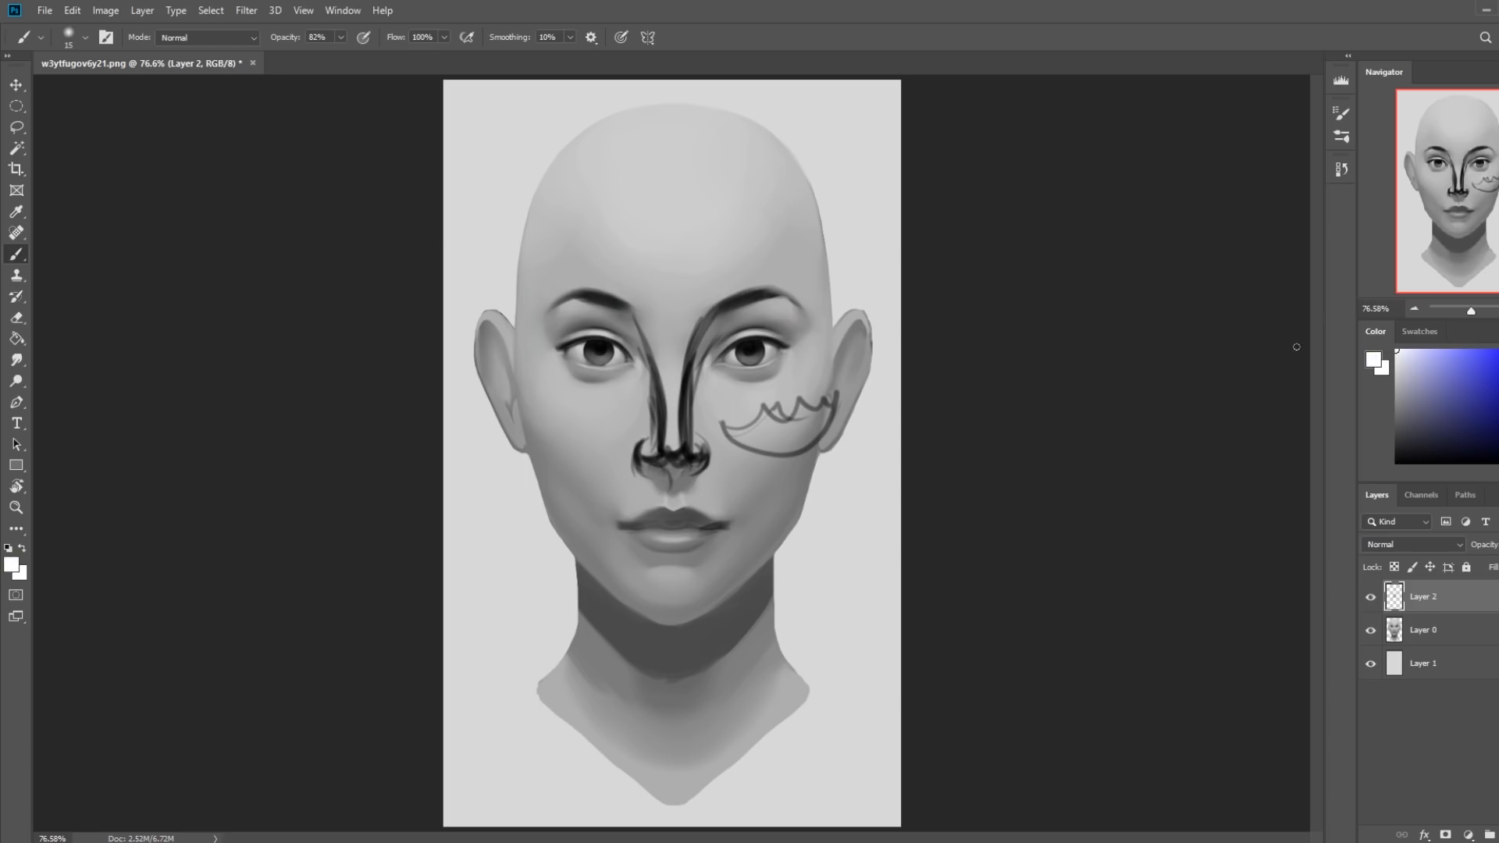
pyautogui.moveTo(699, 453)
pyautogui.mouseDown()
pyautogui.moveTo(678, 466)
pyautogui.moveTo(698, 457)
pyautogui.mouseUp()
pyautogui.moveTo(340, 37); pyautogui.dragTo(490, 72)
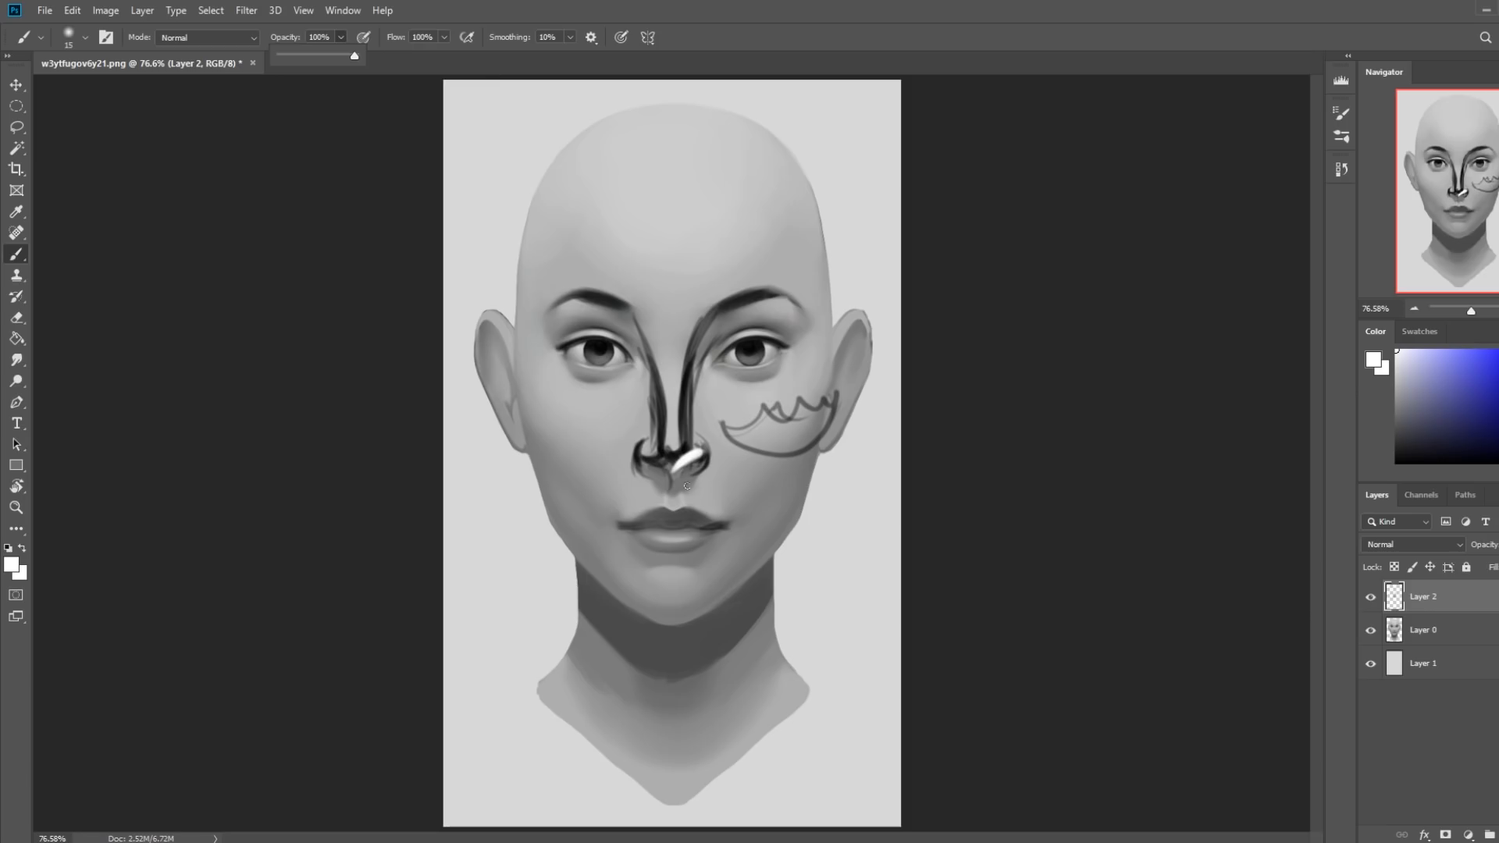
pyautogui.moveTo(687, 486); pyautogui.dragTo(673, 472)
pyautogui.moveTo(647, 457)
pyautogui.mouseDown()
pyautogui.moveTo(682, 476)
pyautogui.moveTo(670, 473)
pyautogui.mouseUp()
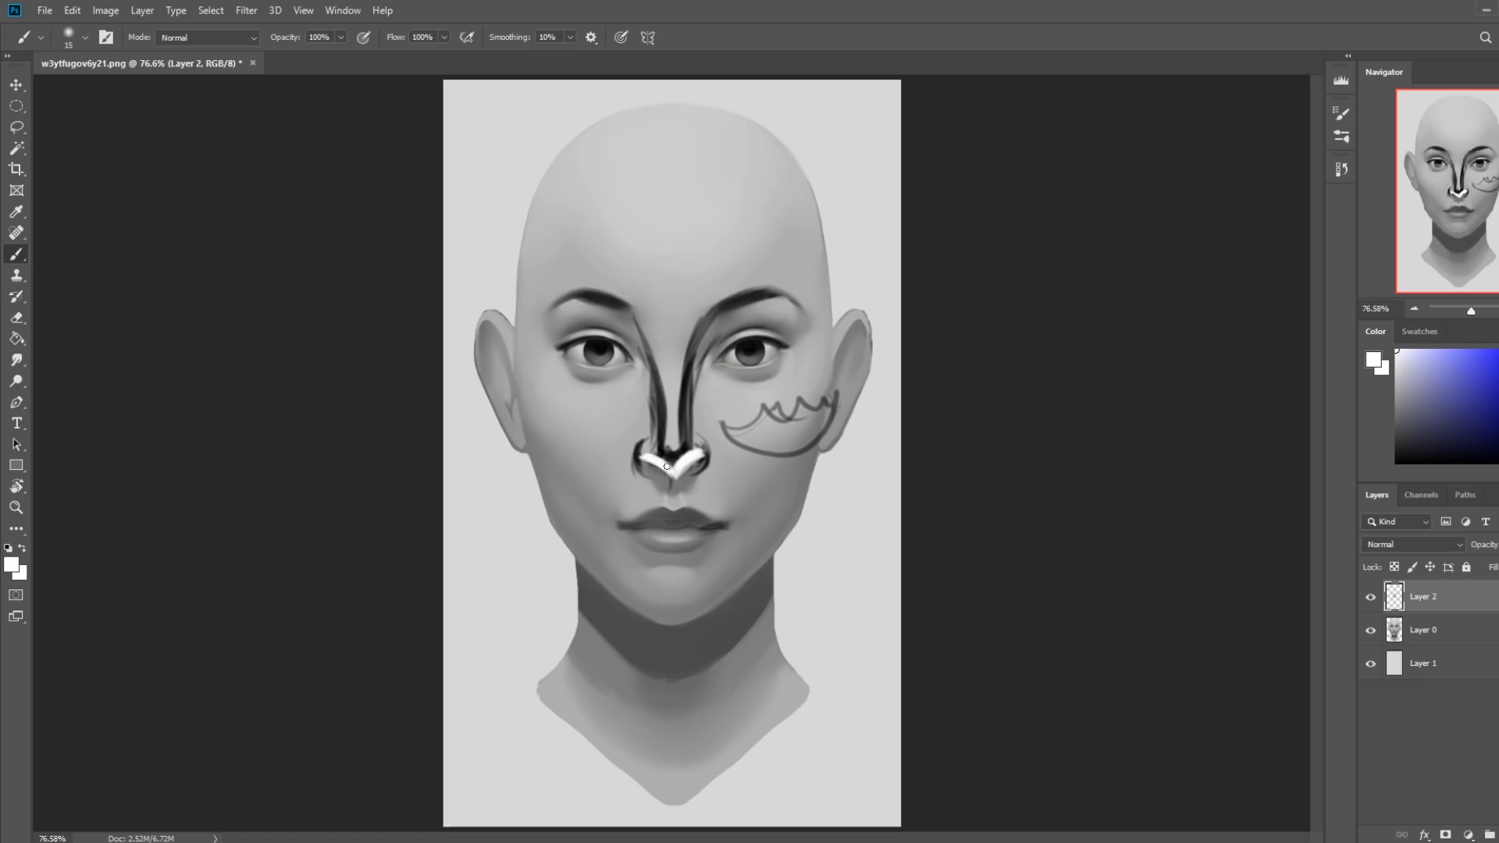
pyautogui.moveTo(632, 452)
pyautogui.mouseDown()
pyautogui.moveTo(659, 422)
pyautogui.moveTo(708, 453)
pyautogui.moveTo(698, 484)
pyautogui.moveTo(703, 433)
pyautogui.mouseUp()
# Revert the history to the New Layer state to remove all black and white guide strokes, and check Layer 2 by toggling its visibility.
pyautogui.click(1341, 169)
pyautogui.click(1212, 599)
pyautogui.moveTo(1213, 524); pyautogui.dragTo(1226, 306)
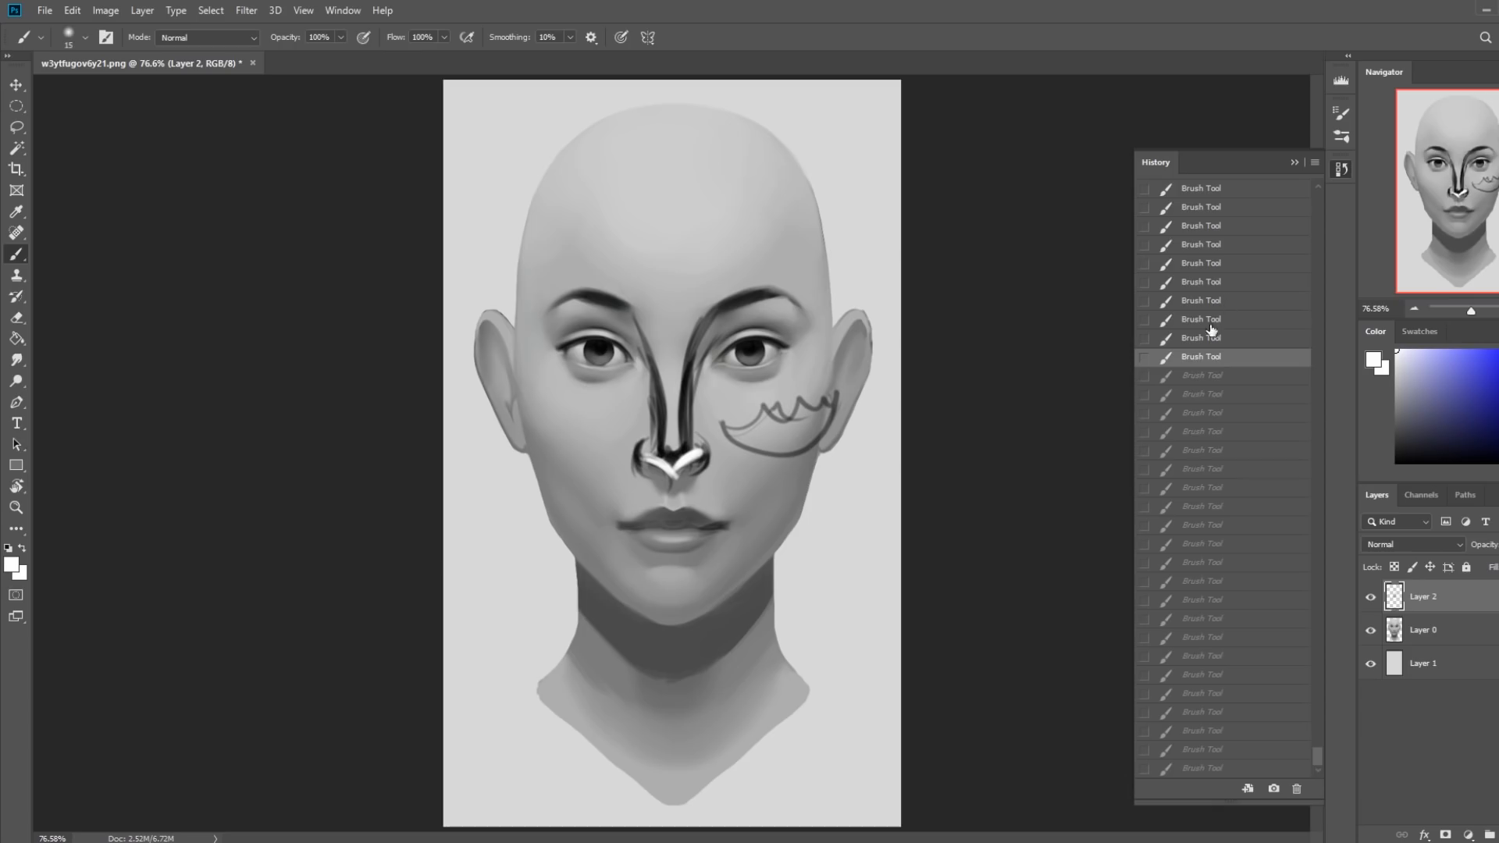
pyautogui.scroll(5, 1219, 309)
pyautogui.click(1201, 342)
pyautogui.scroll(2, 1207, 346)
pyautogui.scroll(1, 1207, 345)
pyautogui.click(1207, 344)
pyautogui.scroll(3, 1207, 344)
pyautogui.click(1207, 344)
pyautogui.scroll(3, 1207, 345)
pyautogui.click(1205, 343)
pyautogui.scroll(3, 1204, 346)
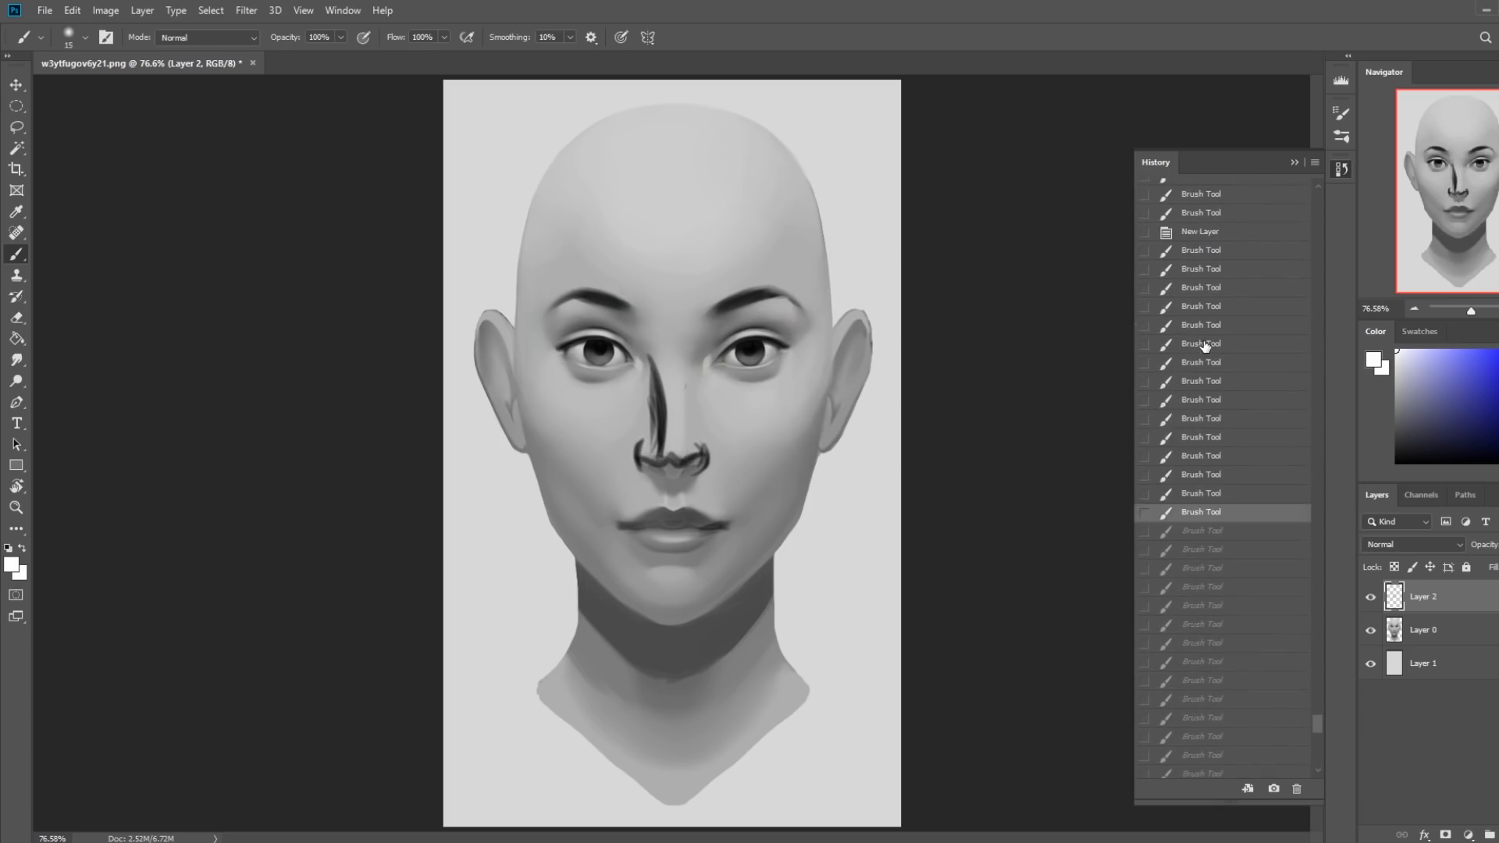
pyautogui.click(1205, 344)
pyautogui.scroll(1, 1205, 344)
pyautogui.click(1203, 348)
pyautogui.click(1200, 331)
pyautogui.click(1200, 312)
pyautogui.click(1201, 296)
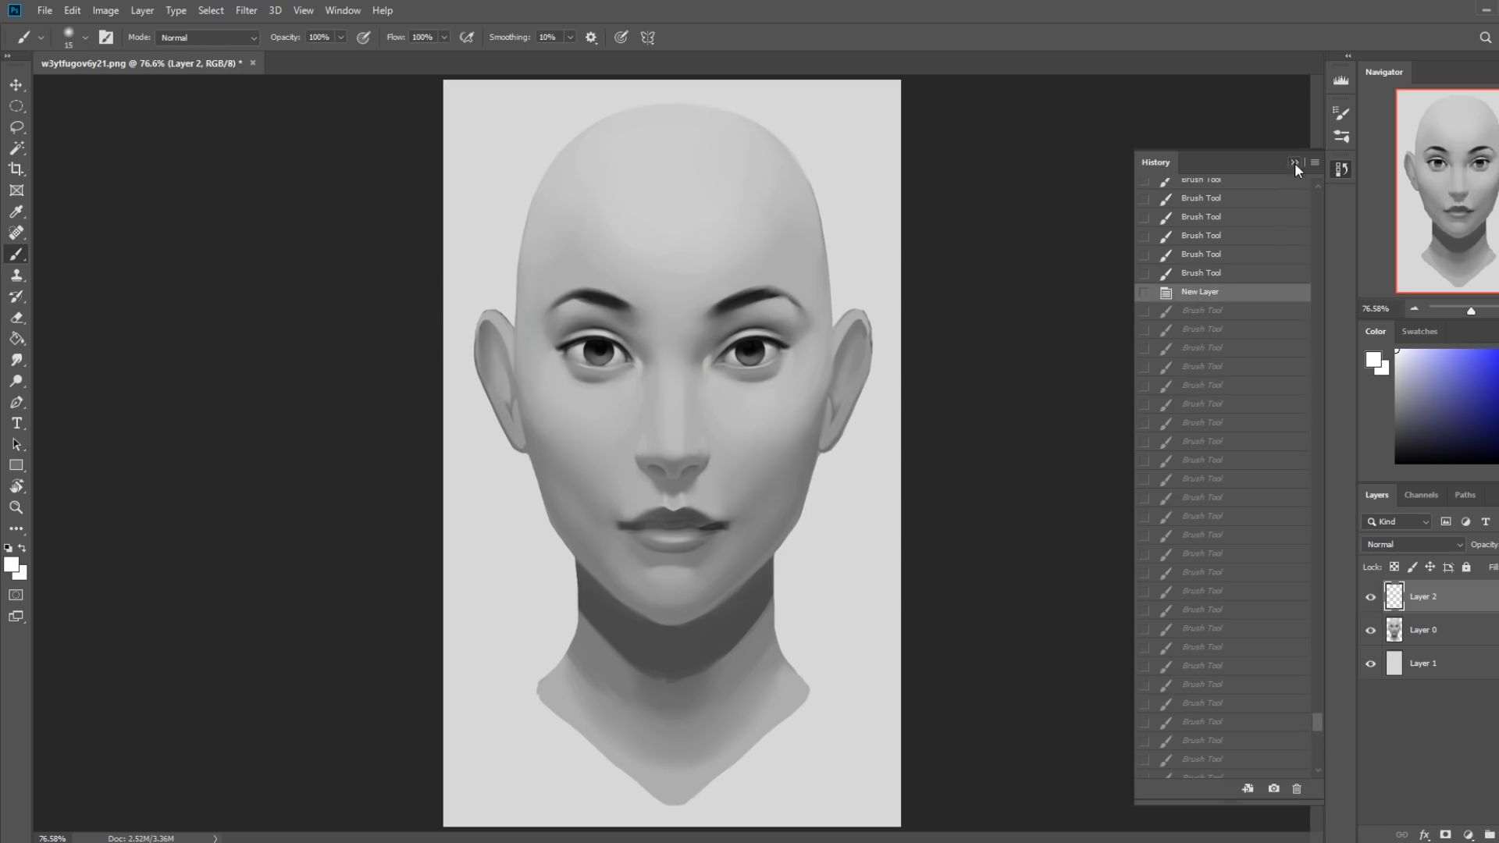
pyautogui.click(1296, 161)
pyautogui.click(1371, 600)
pyautogui.click(1370, 602)
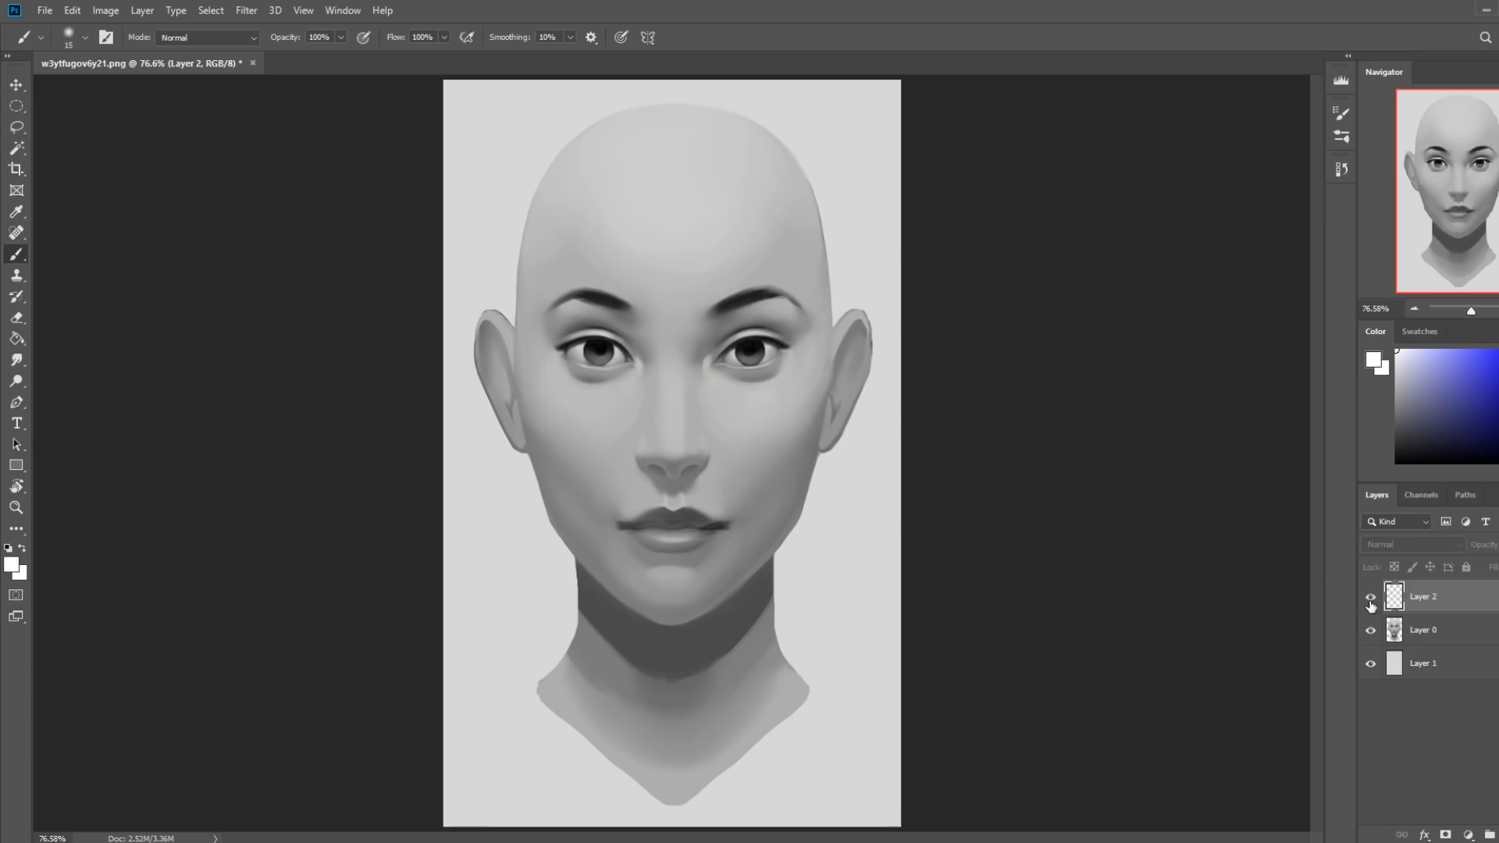
# Darken the image's right nostril in black on Layer 2, using a 50 px soft brush at 28% opacity.
pyautogui.hotkey('ctrl', 'space')
pyautogui.moveTo(546, 309); pyautogui.dragTo(836, 569)
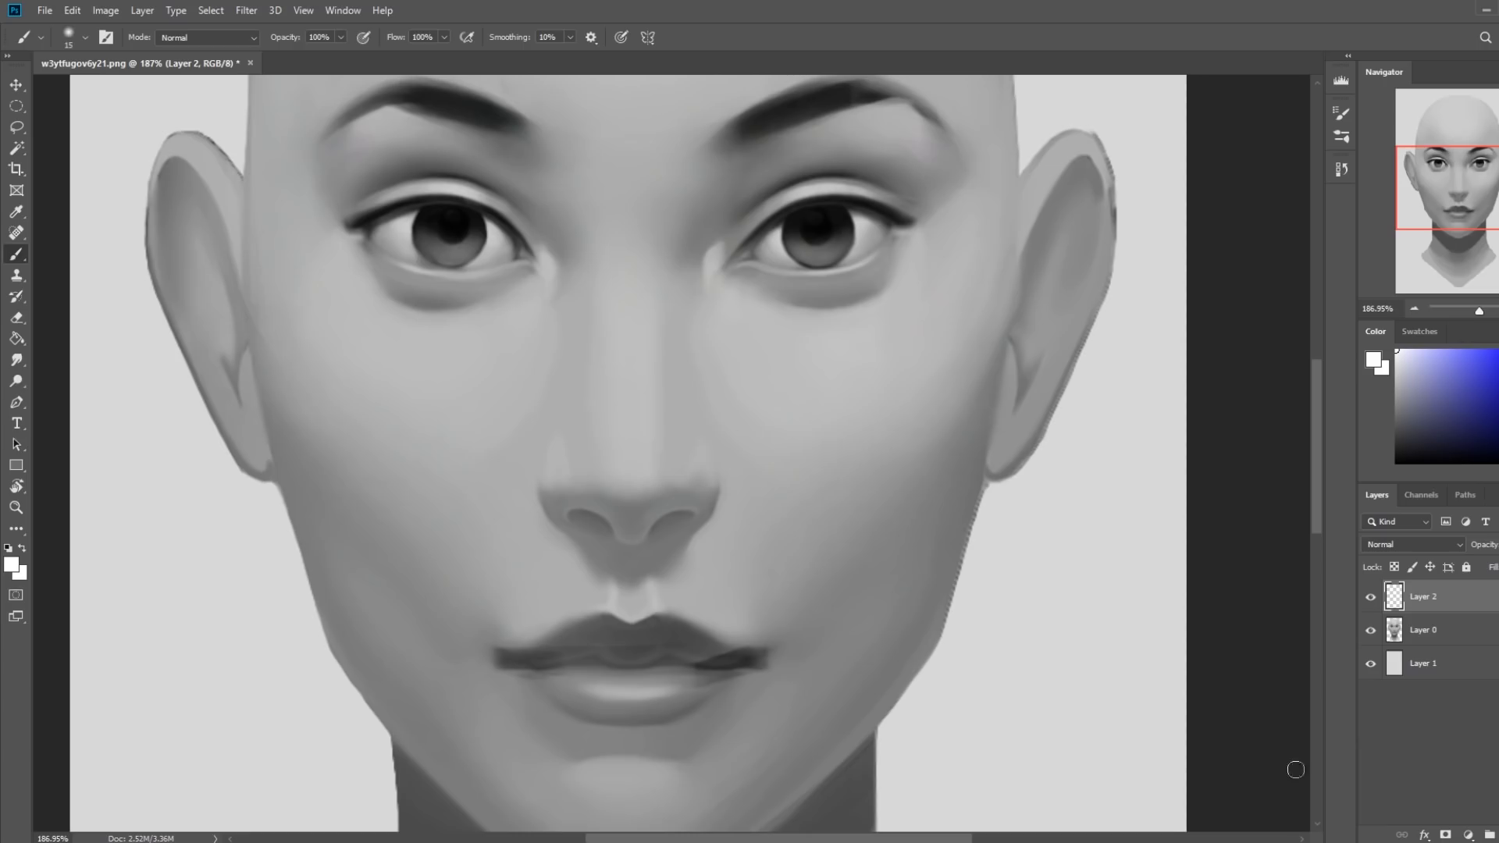
pyautogui.moveTo(1449, 443); pyautogui.dragTo(1354, 461)
pyautogui.press(']')
pyautogui.press(']')
pyautogui.press(']')
pyautogui.press(']')
pyautogui.press(']')
pyautogui.press(']')
pyautogui.press(']')
pyautogui.click(341, 37)
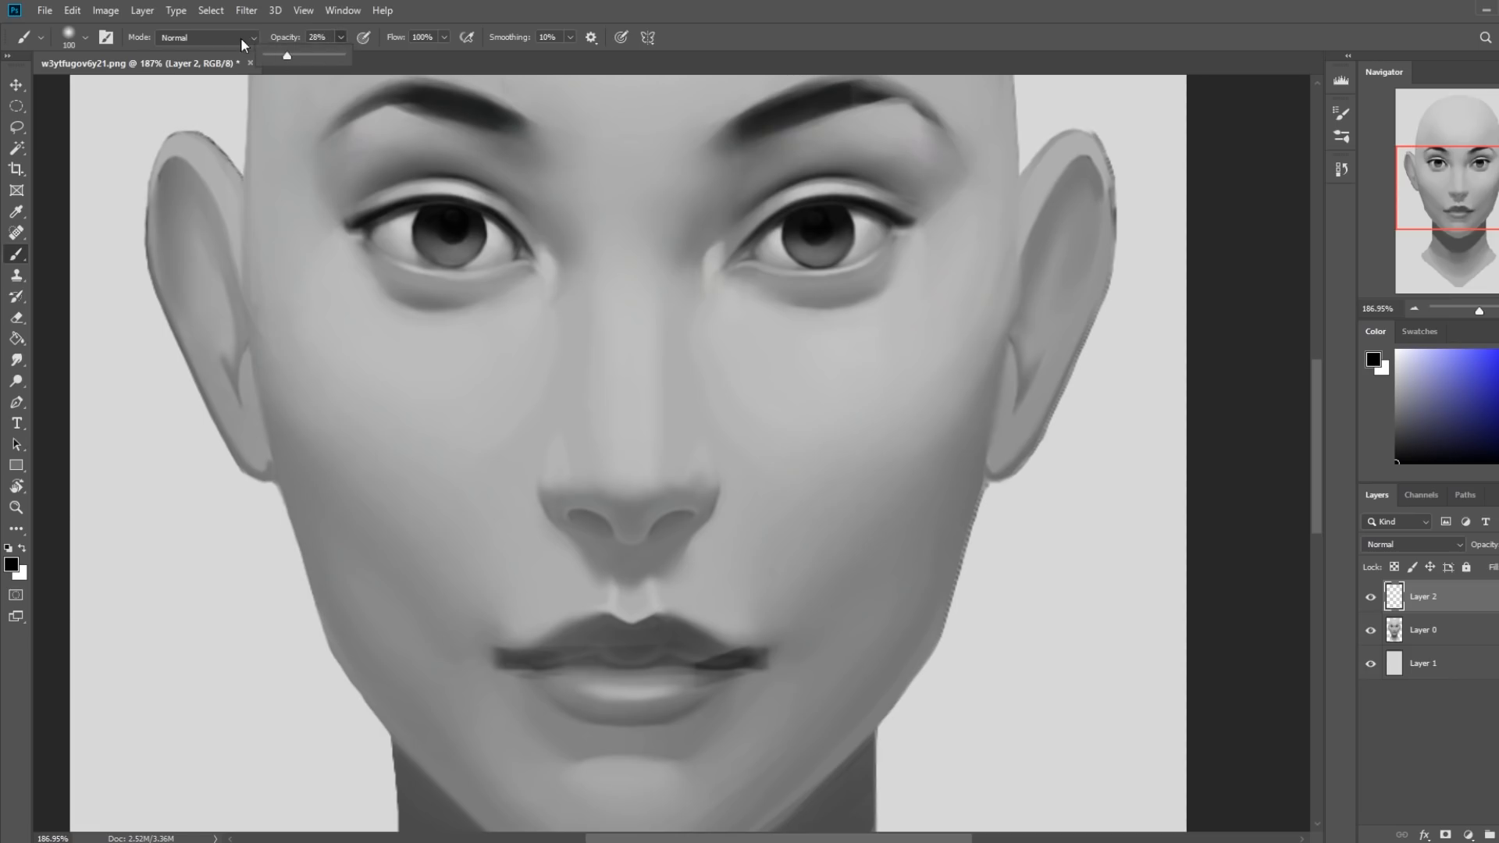
pyautogui.press('[')
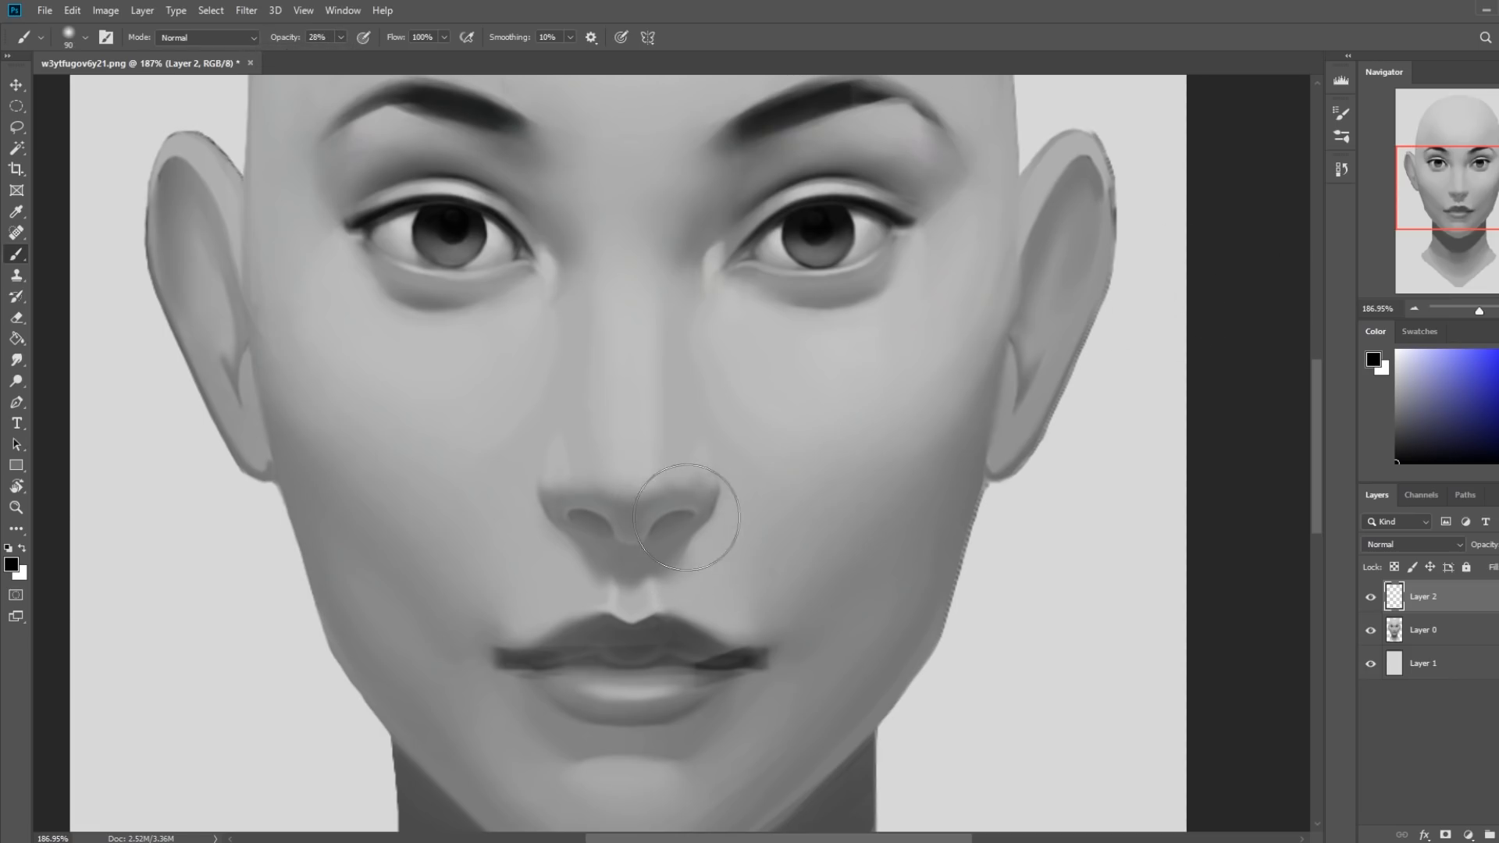
pyautogui.press('[')
pyautogui.press('[')
pyautogui.press('[')
pyautogui.press('[')
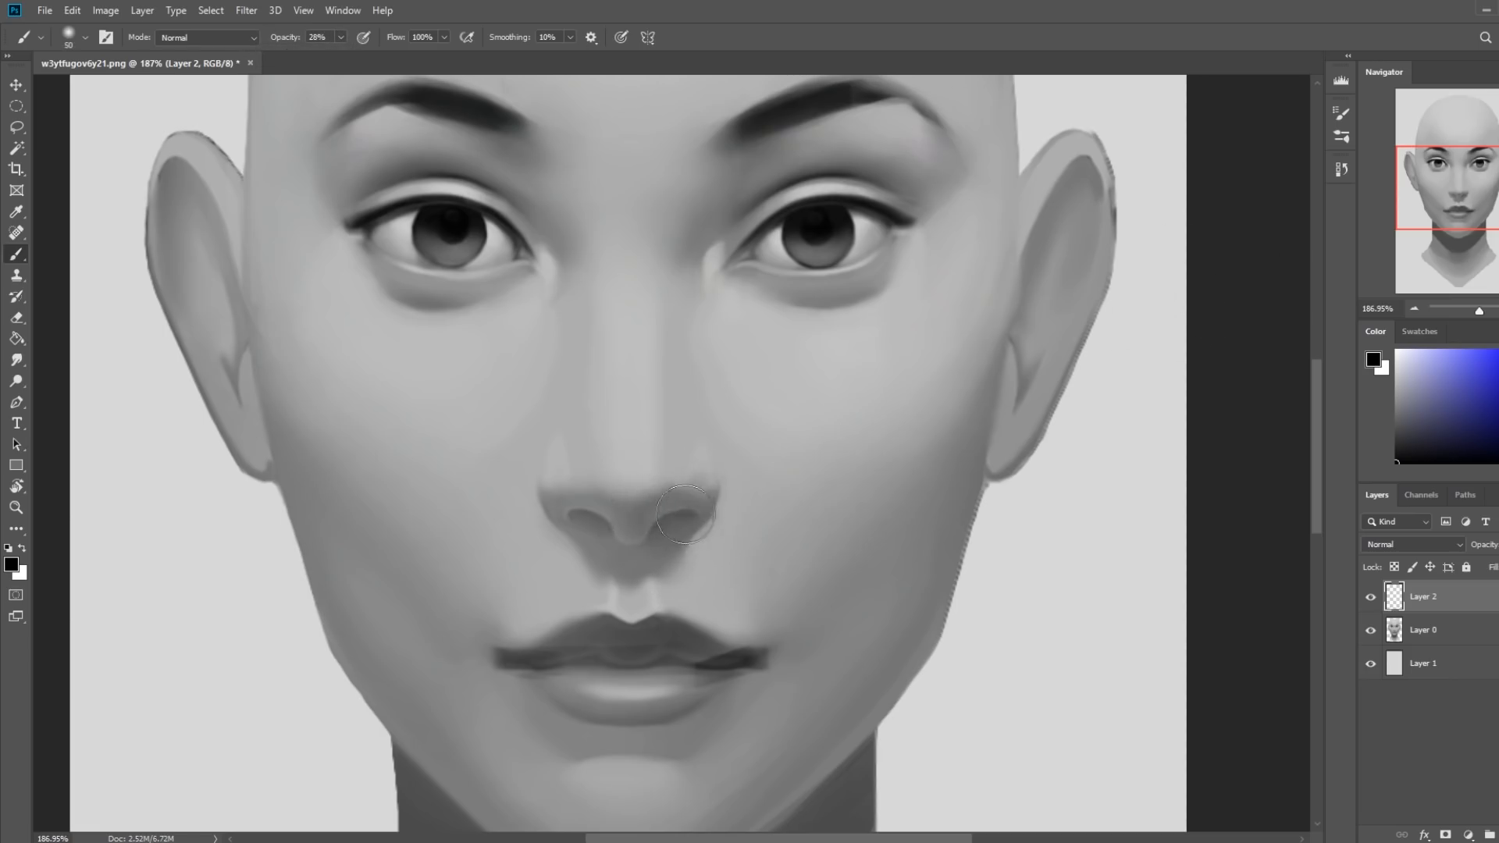
pyautogui.moveTo(684, 511); pyautogui.dragTo(647, 531)
pyautogui.press('[')
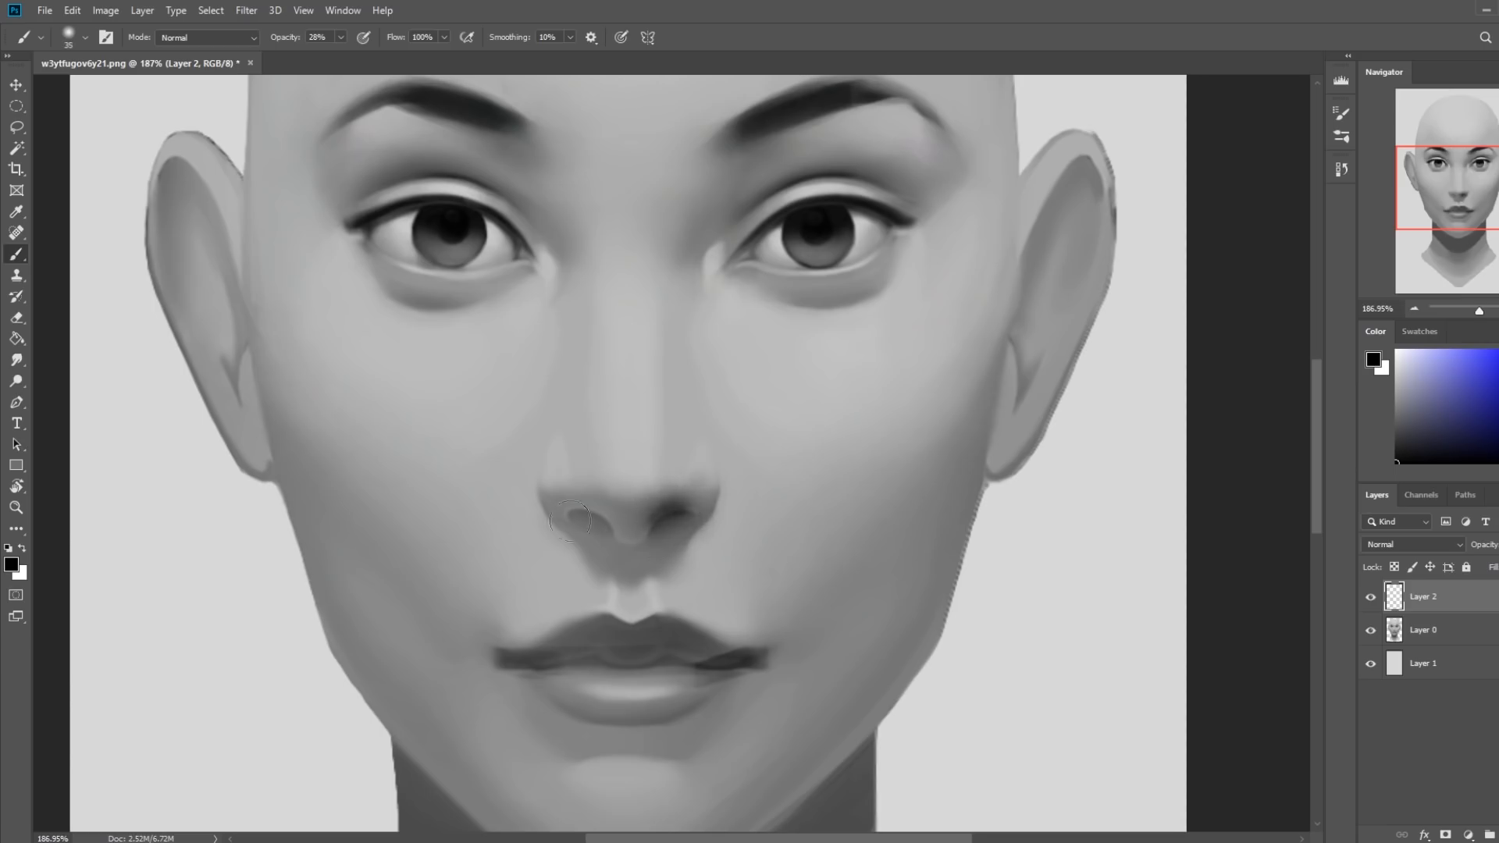
# Darken the image's left nostril in black to match, using a soft brush of about 35–45 px at 28% opacity.
pyautogui.moveTo(585, 519); pyautogui.dragTo(621, 531)
pyautogui.press('[')
pyautogui.press('[')
pyautogui.press('[')
pyautogui.press(']')
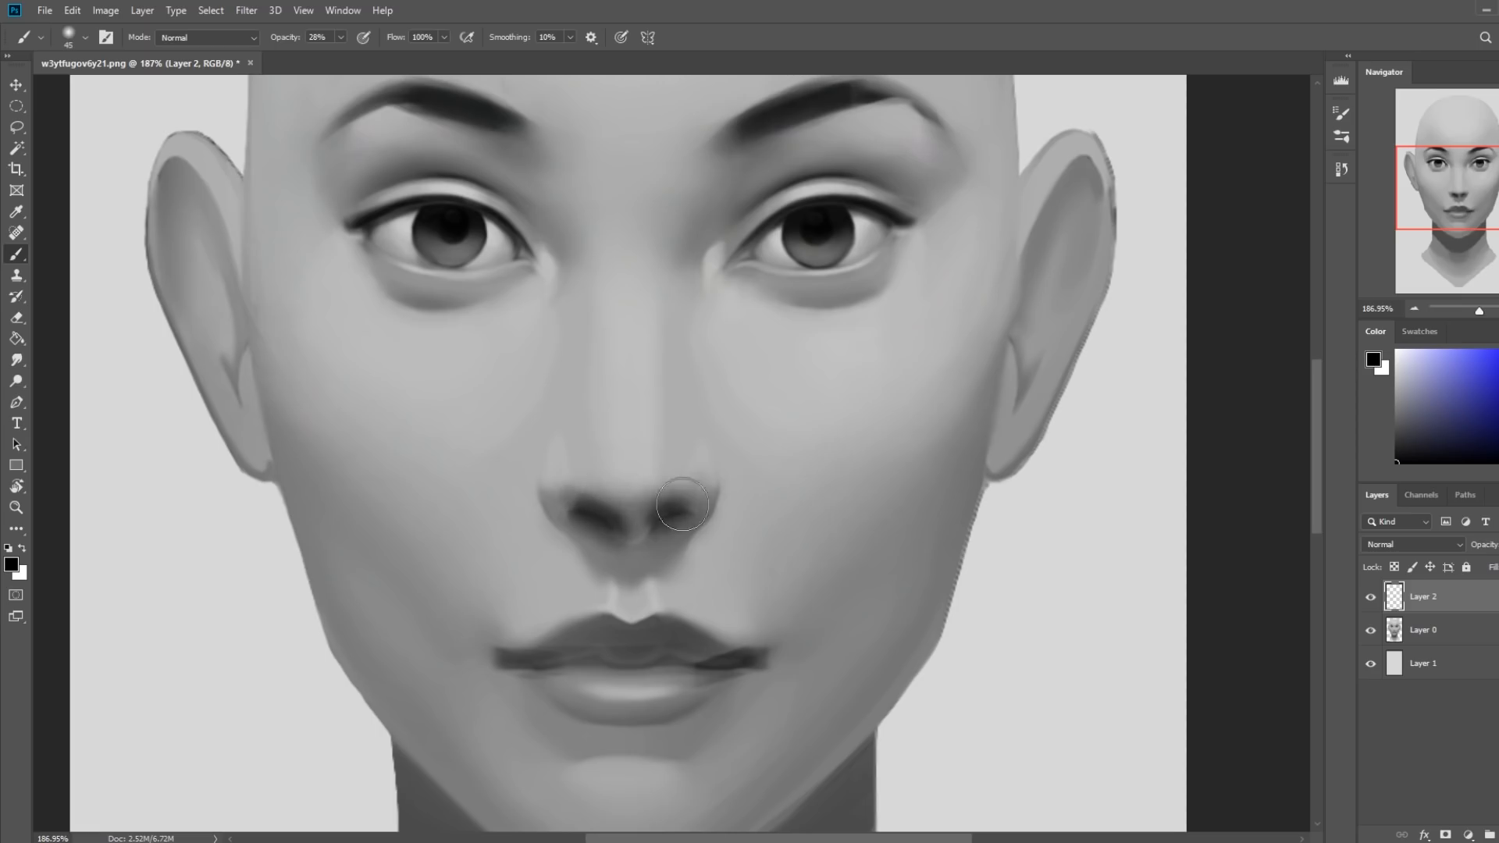
# Erase the dark spill around both nostrils with a 35 px eraser at 100% opacity, leaving crisp nostril shapes.
pyautogui.press('e')
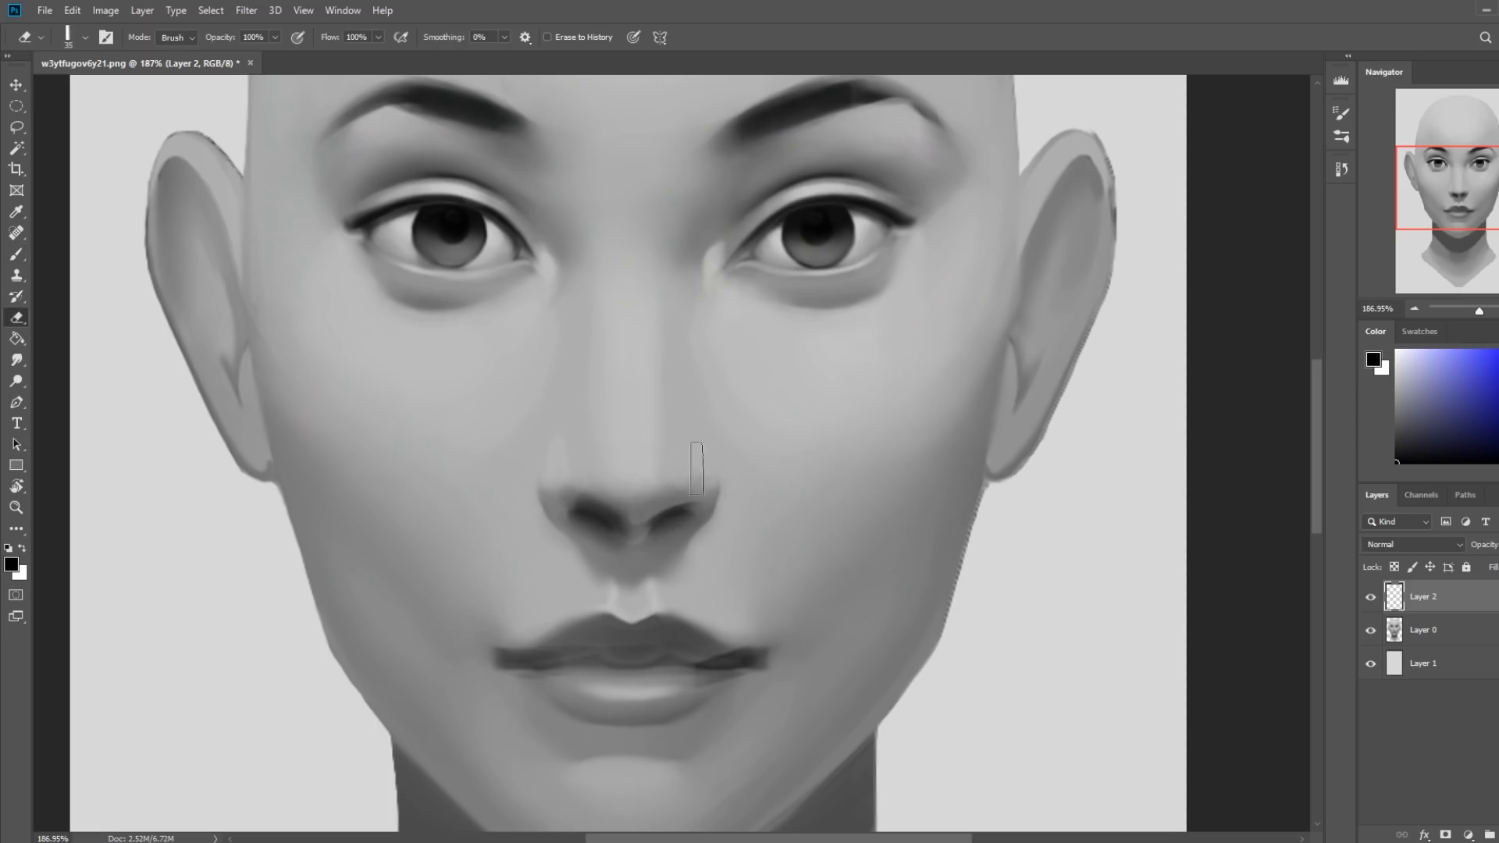
pyautogui.moveTo(616, 466); pyautogui.dragTo(625, 515)
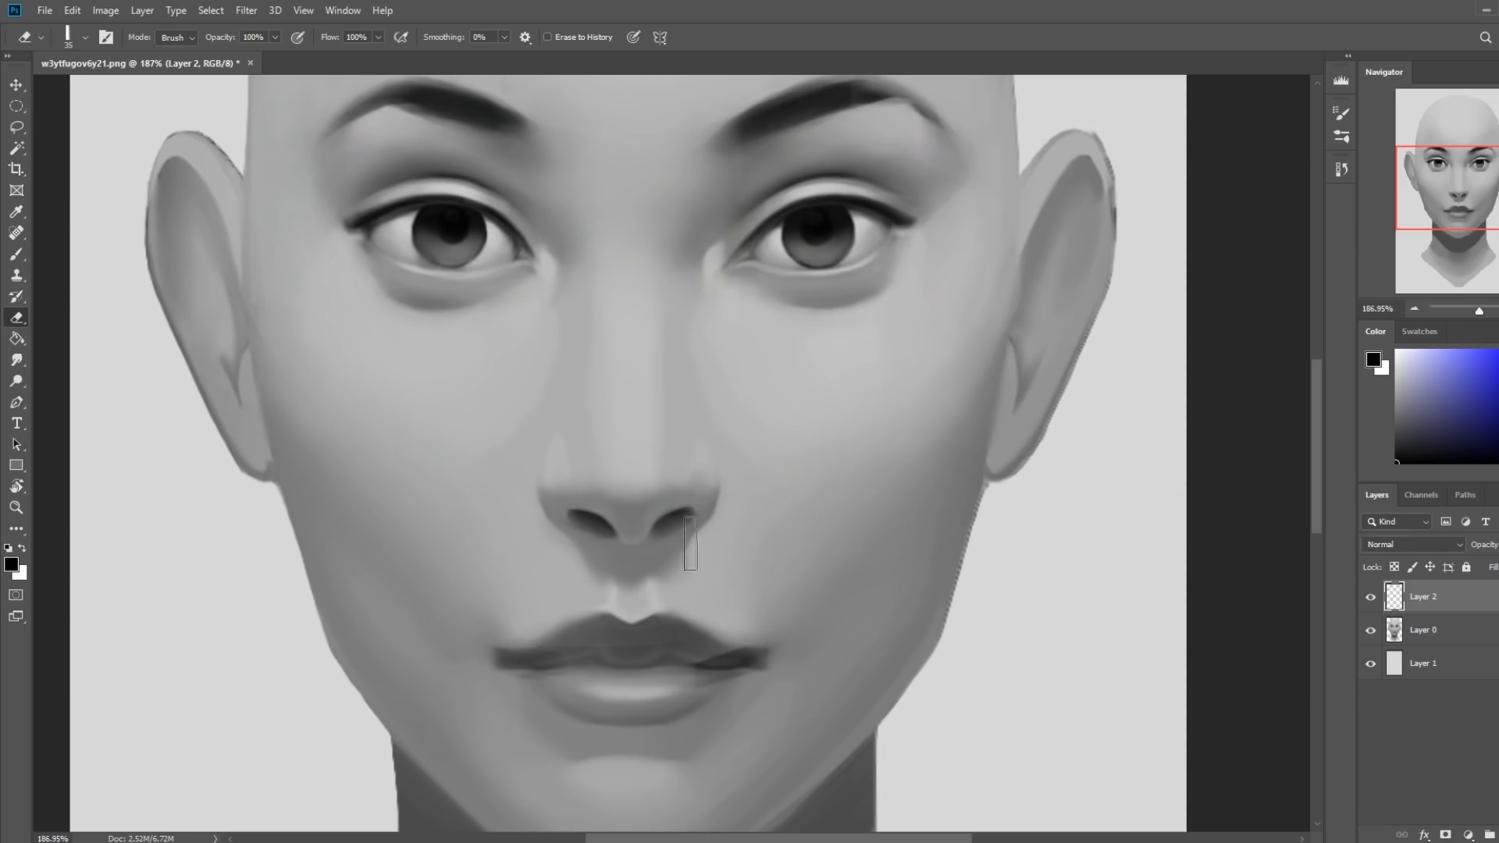
pyautogui.click(17, 359)
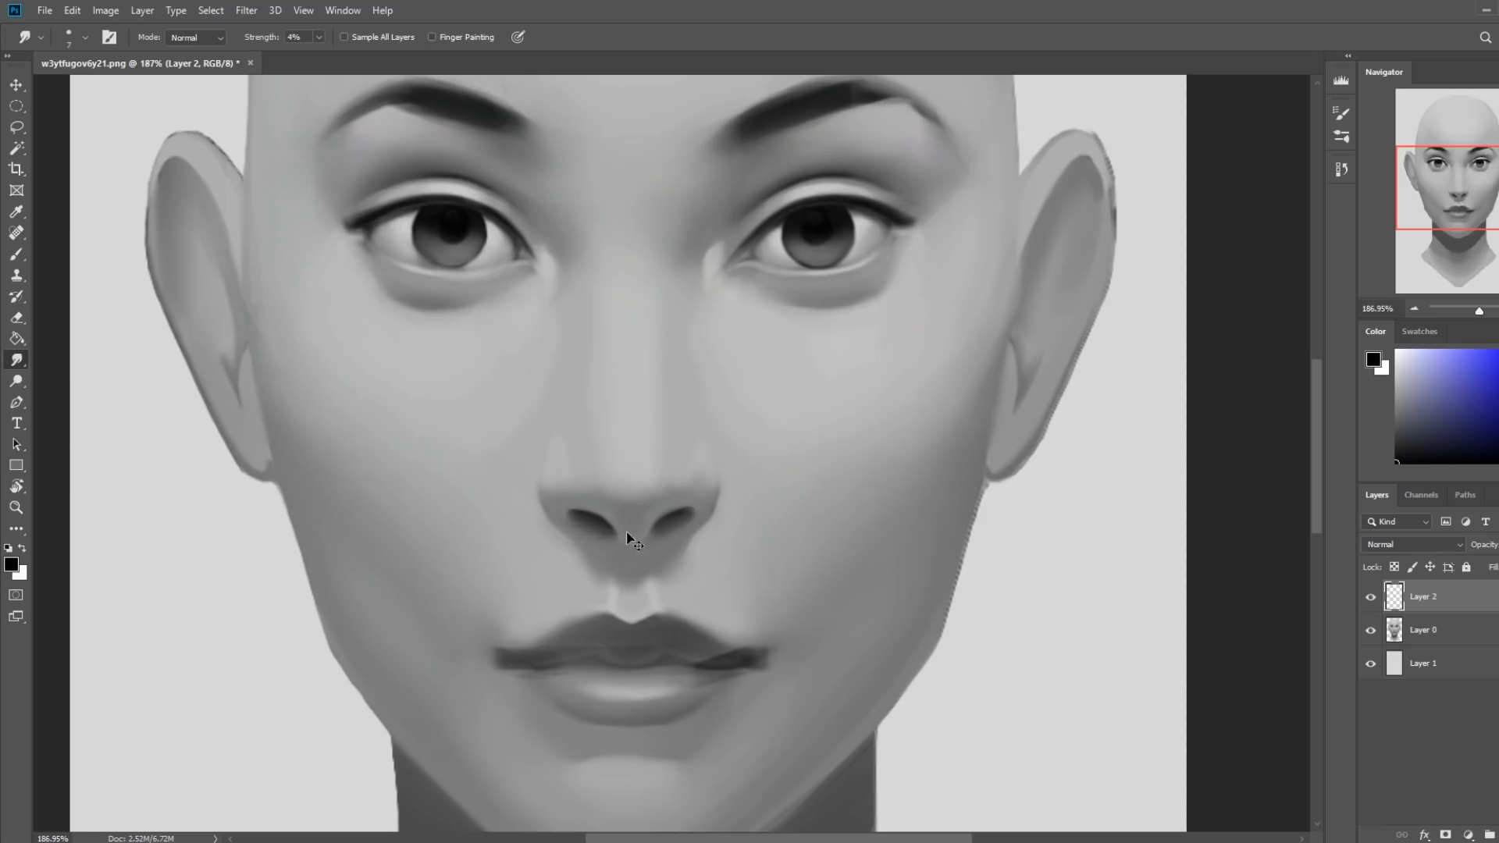
pyautogui.hotkey('ctrl', '0')
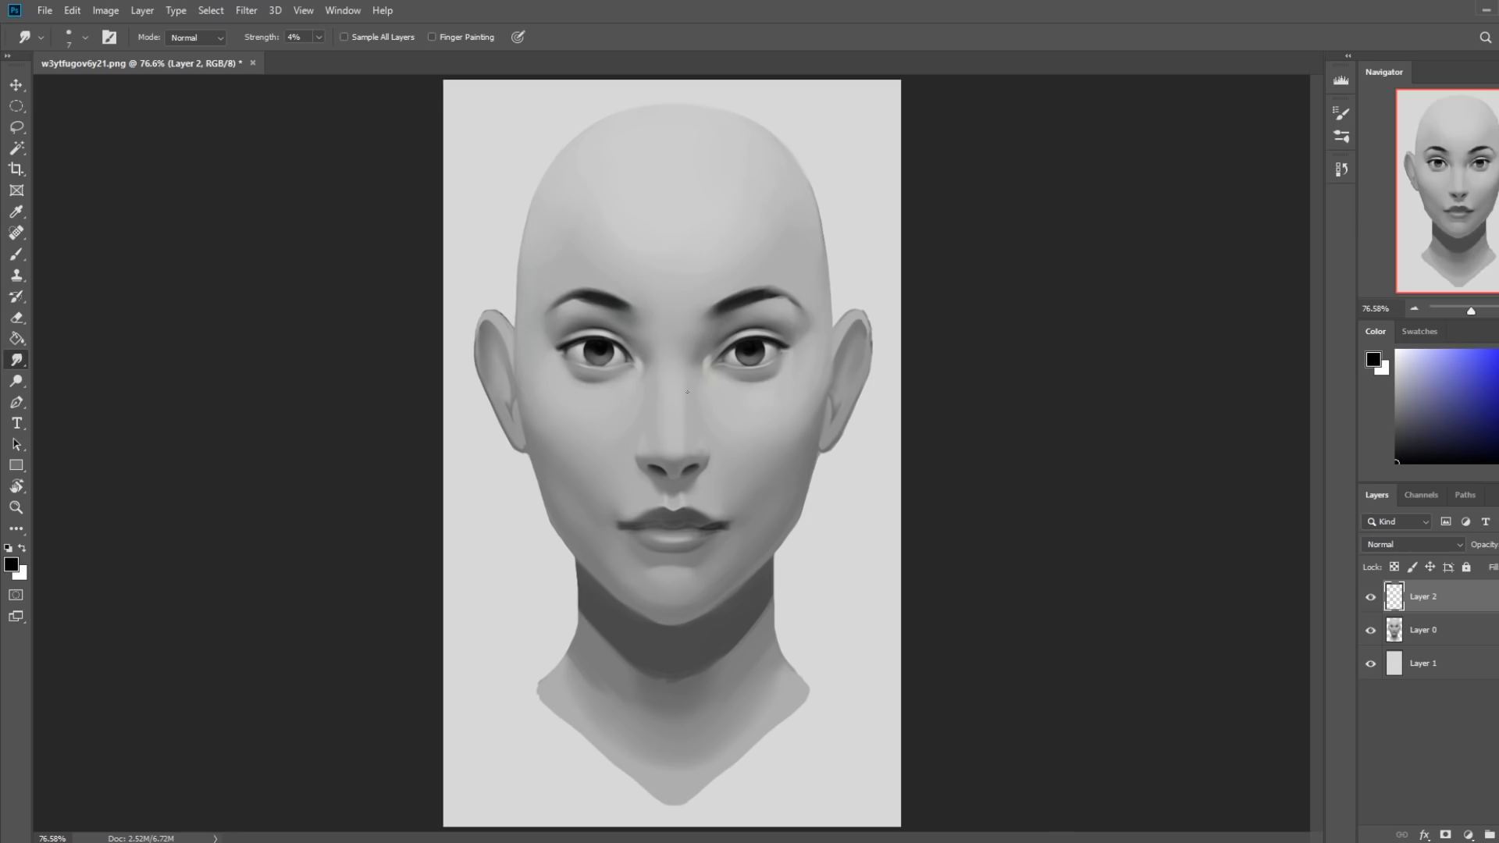
# Undo the last nostril edit and refine the edge of the image's left nose wing in black with a 15 px brush at 28% opacity.
pyautogui.press('b')
pyautogui.moveTo(531, 300)
pyautogui.mouseDown()
pyautogui.moveTo(761, 441)
pyautogui.moveTo(820, 504)
pyautogui.mouseUp()
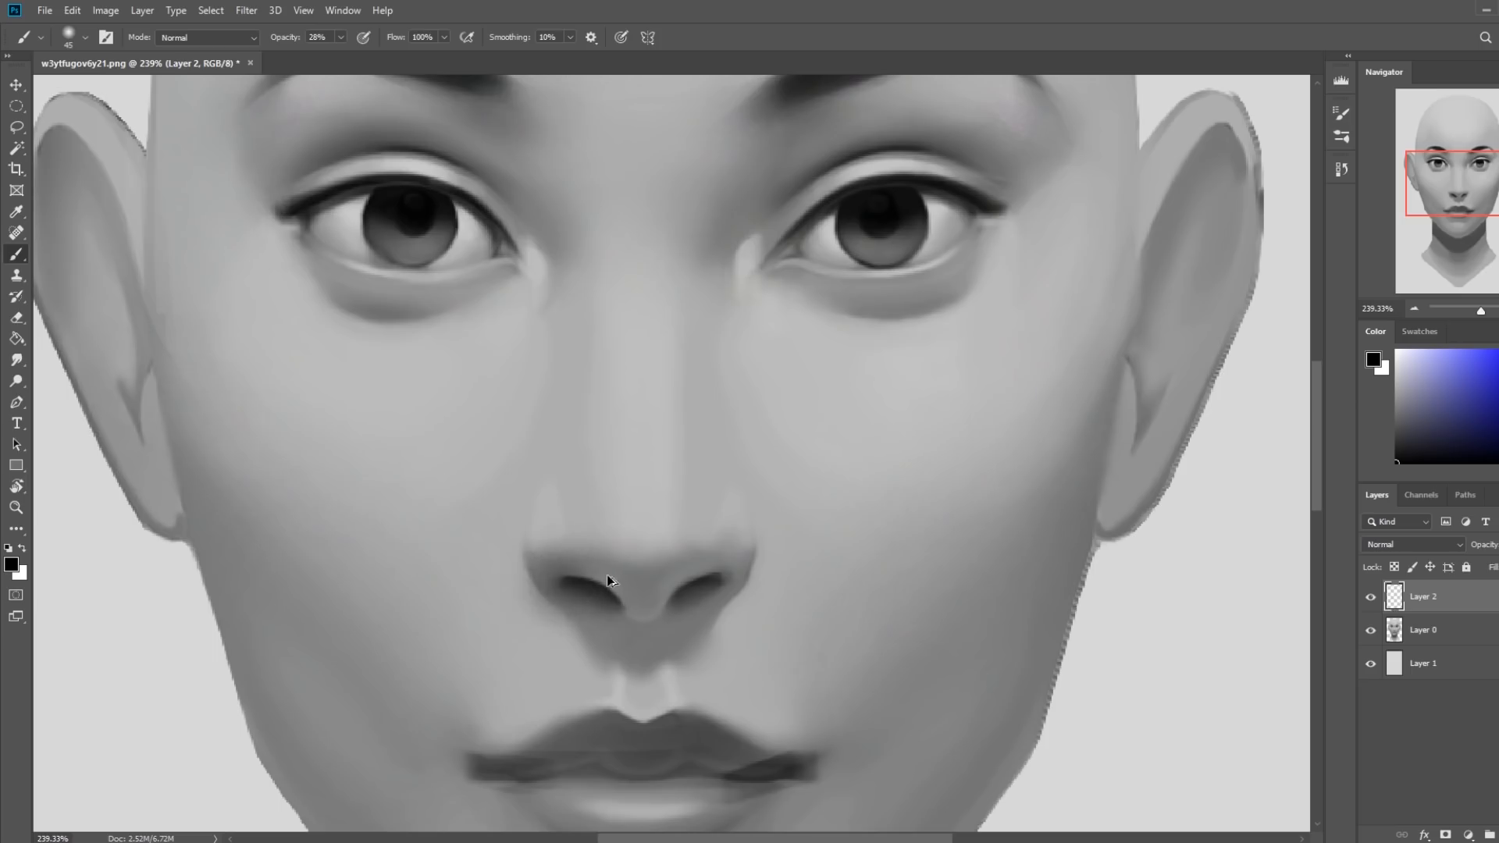
pyautogui.hotkey('ctrl', 'z')
pyautogui.press('[')
pyautogui.press('[')
pyautogui.press('[')
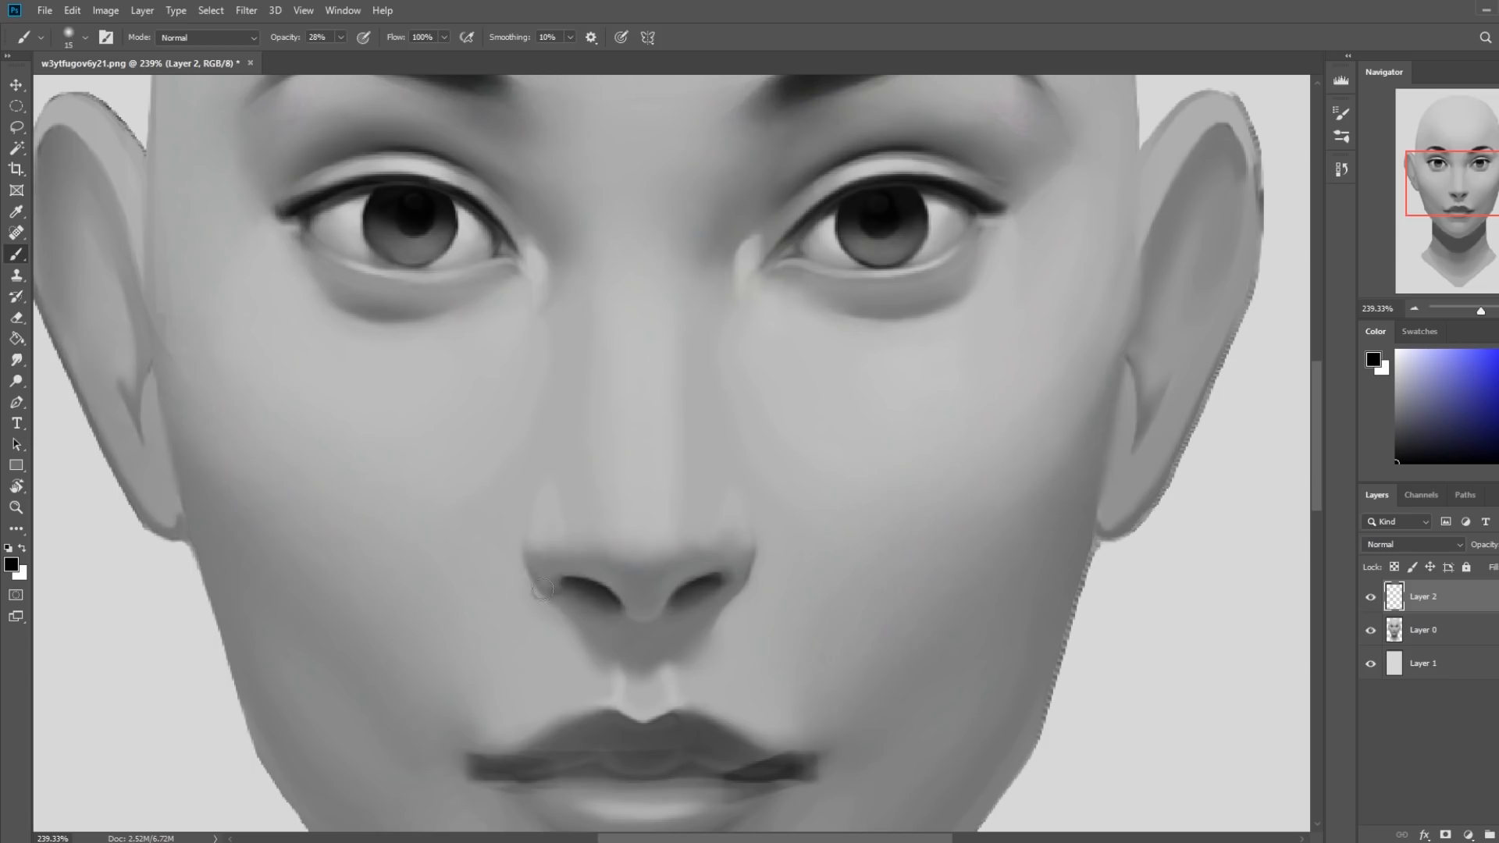
pyautogui.press('[')
pyautogui.press('[')
pyautogui.hotkey('ctrl', '0')
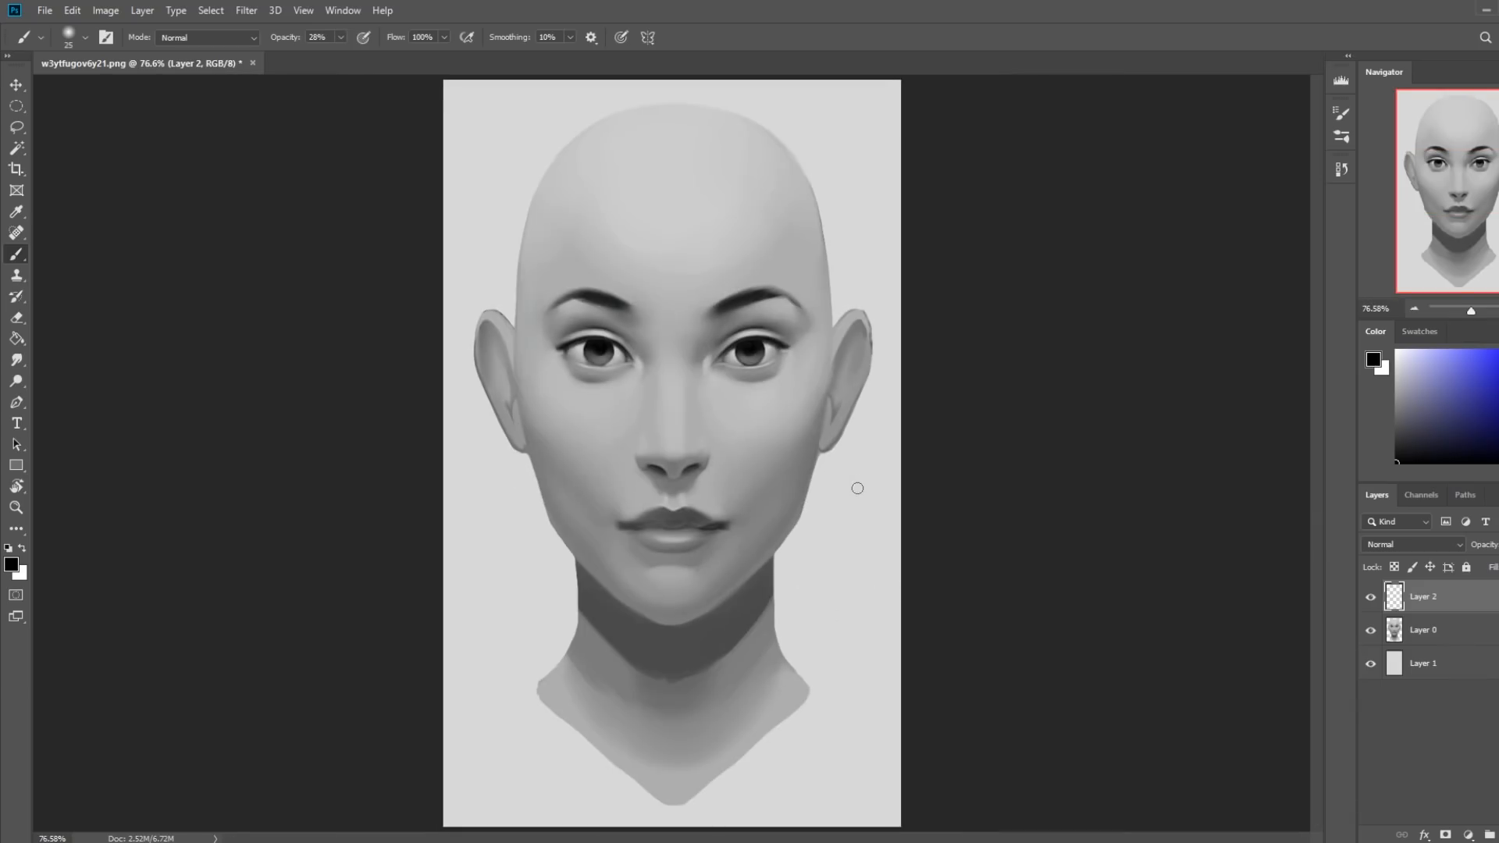
# Tone the eyes with sampled dark gray, using a 150 px soft brush at 28% opacity in Lighten and Darken modes.
pyautogui.press(']')
pyautogui.keyDown('alt'); pyautogui.click(763, 371); pyautogui.keyUp('alt')
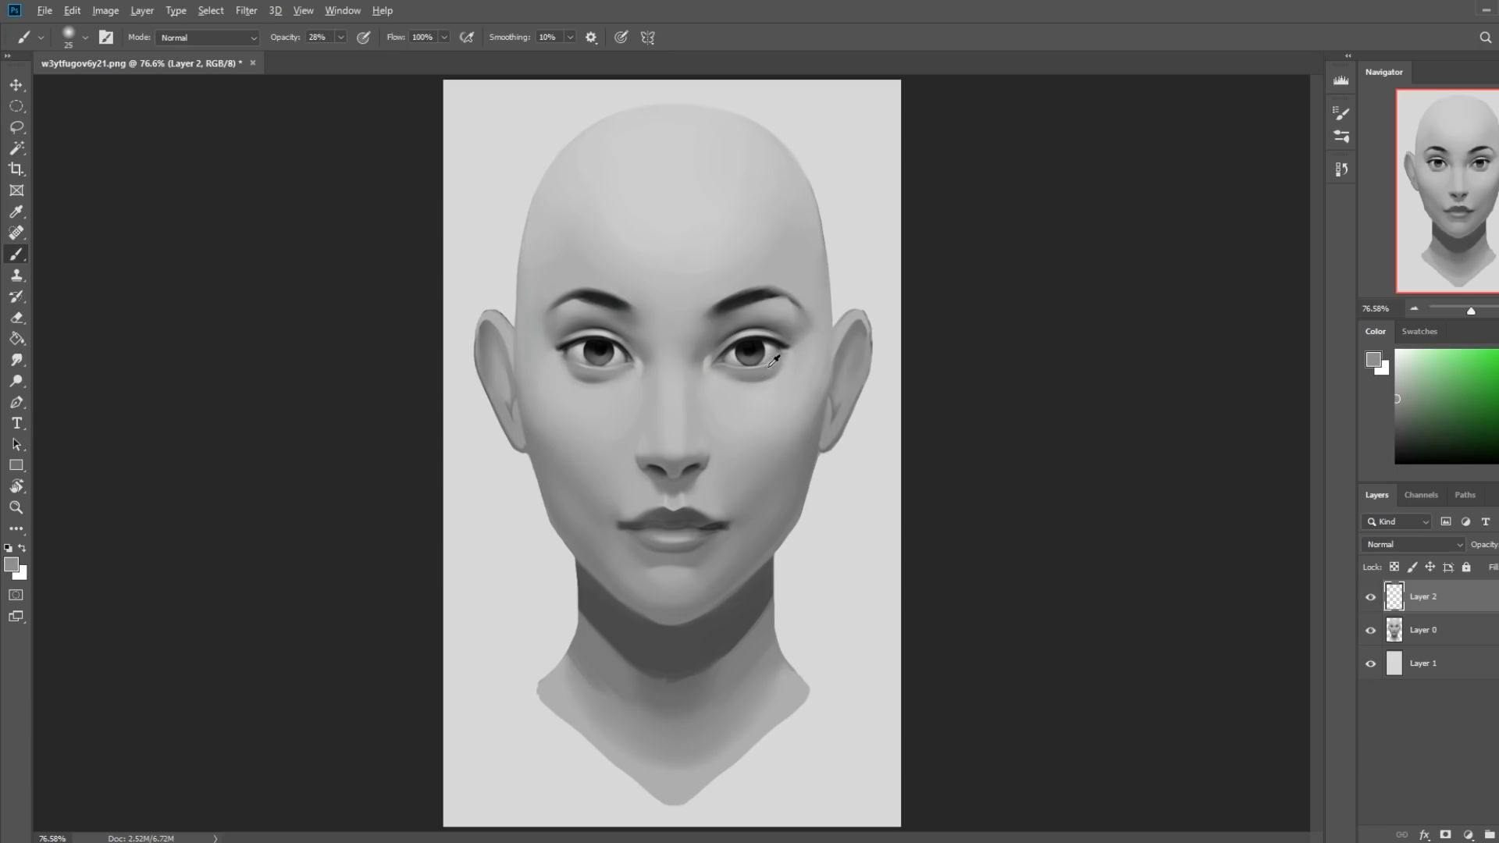
pyautogui.click(230, 38)
pyautogui.click(203, 185)
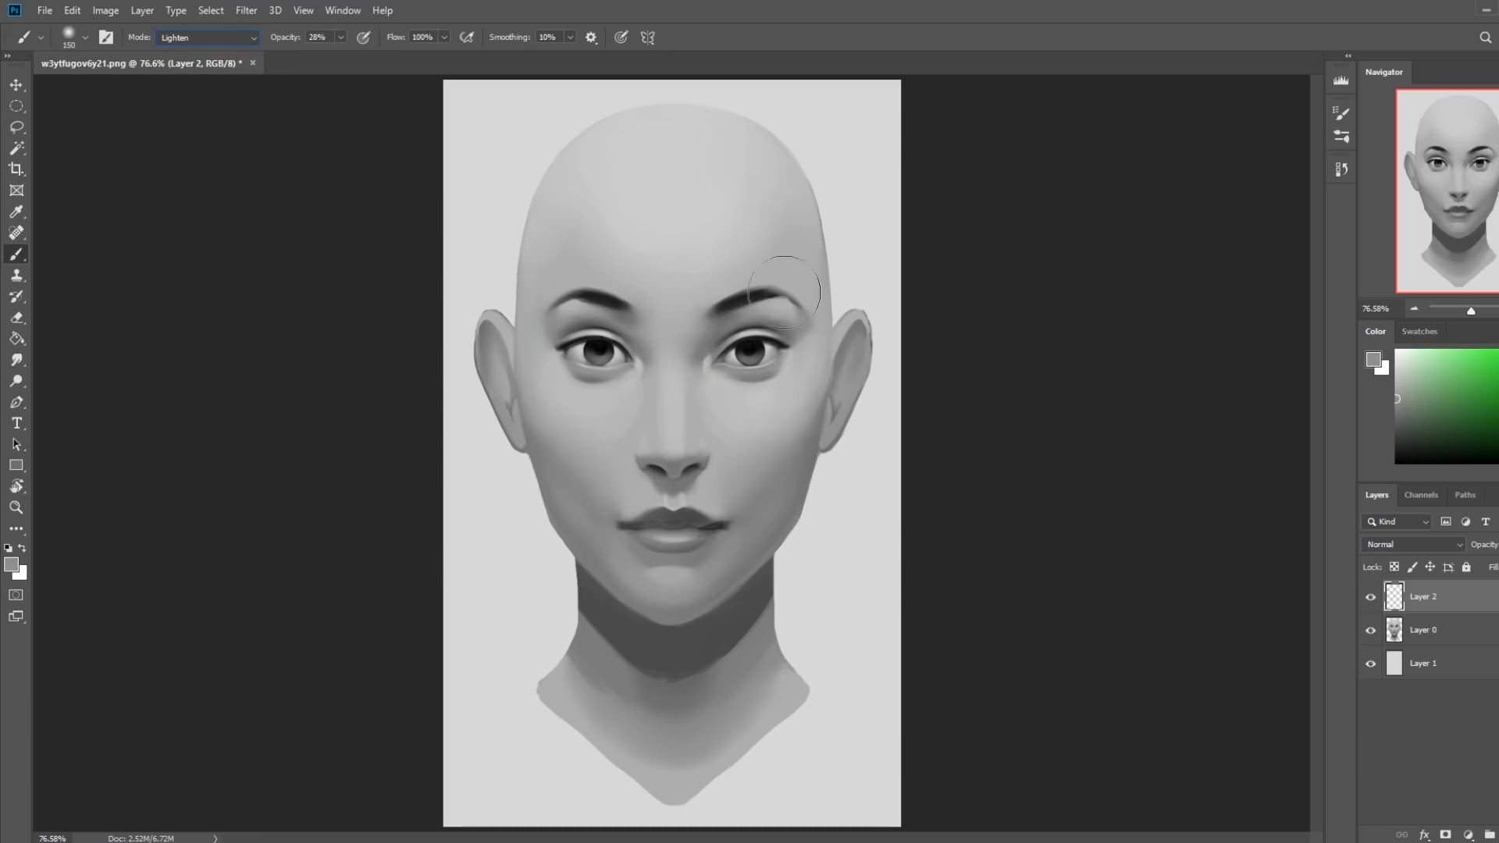
pyautogui.keyDown('alt'); pyautogui.click(769, 356); pyautogui.keyUp('alt')
pyautogui.keyDown('alt'); pyautogui.click(776, 349); pyautogui.keyUp('alt')
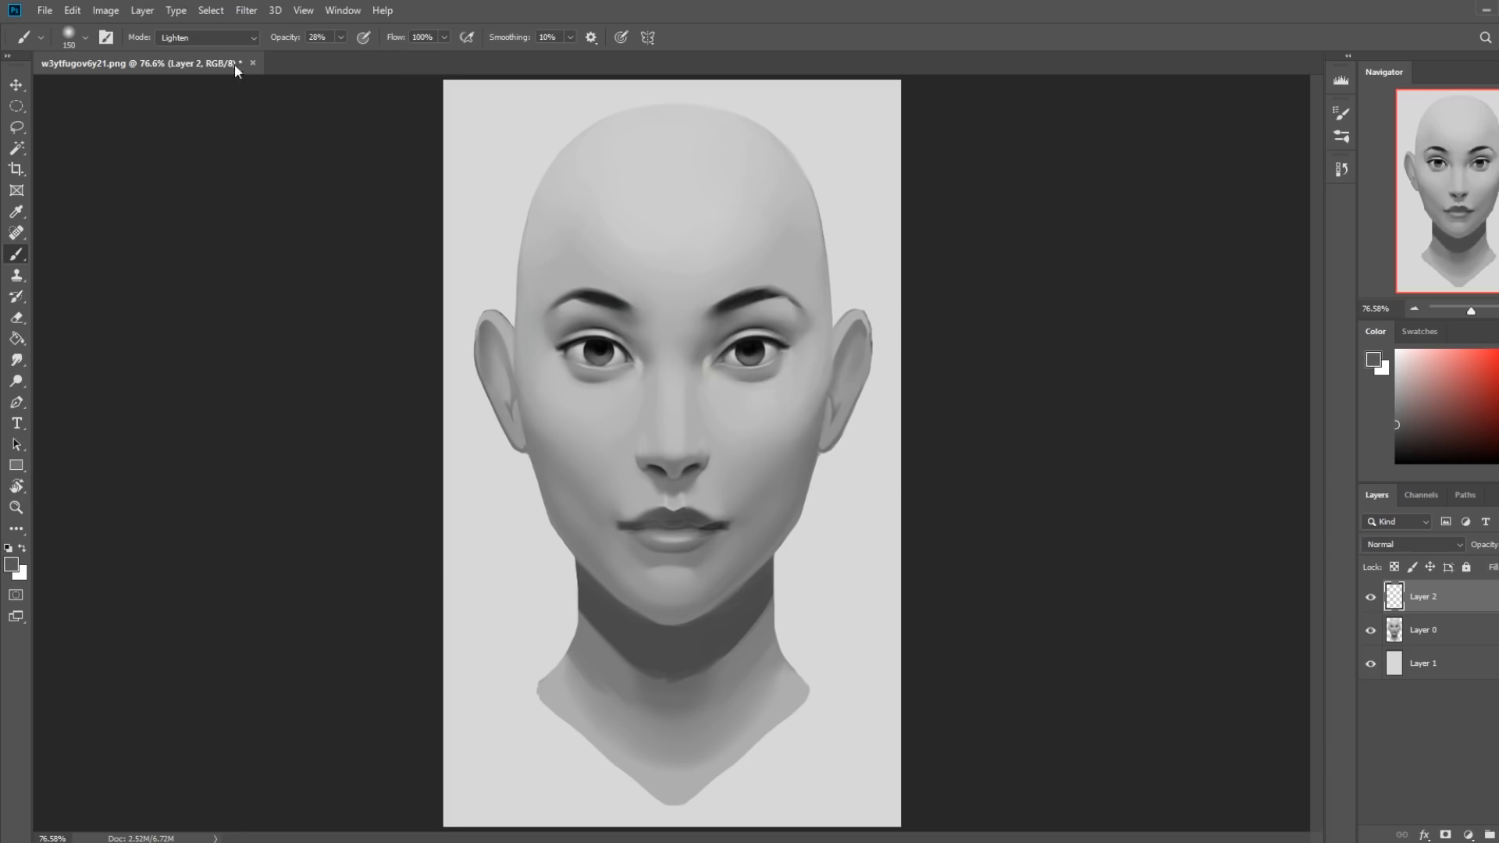
pyautogui.click(217, 38)
pyautogui.click(195, 107)
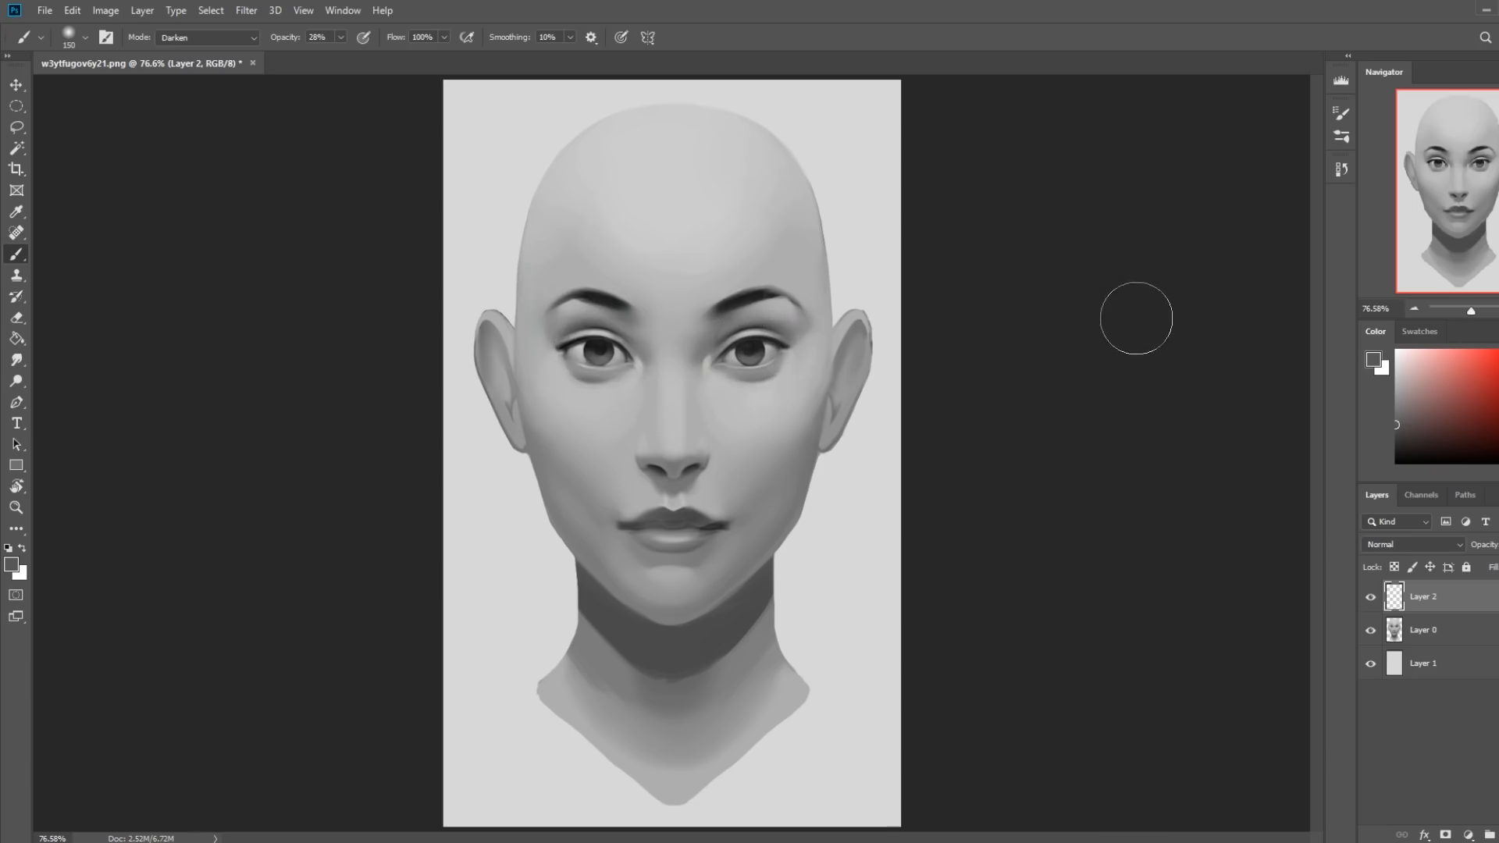
# Set the brush to Lighten mode at 30 px with a sampled light gray, and merge Layer 2 down into Layer 0.
pyautogui.press('z')
pyautogui.moveTo(539, 310); pyautogui.dragTo(856, 413)
pyautogui.press('b')
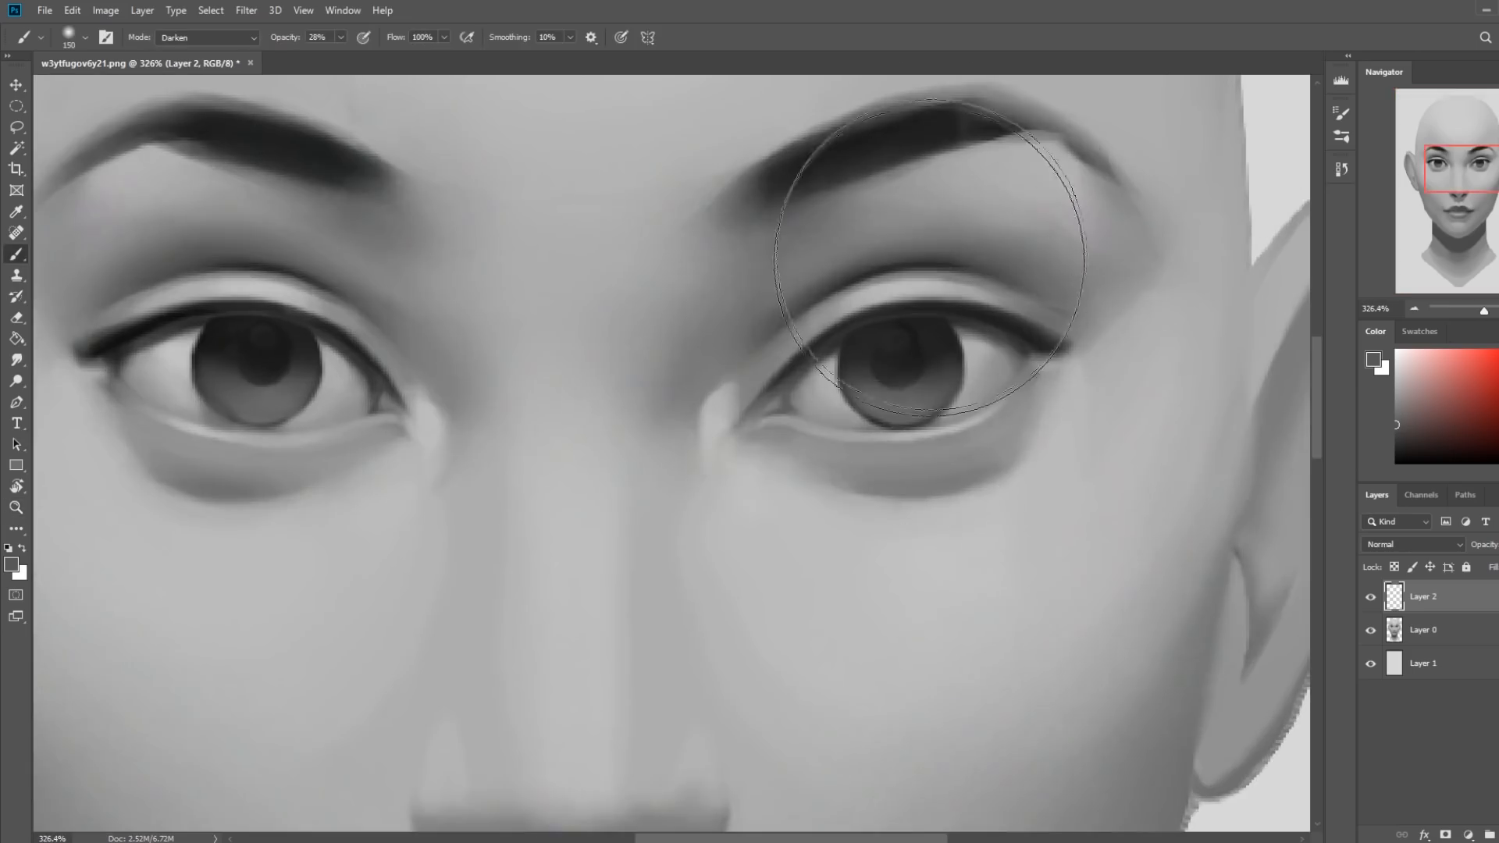
pyautogui.press('[')
pyautogui.press('[')
pyautogui.press('[')
pyautogui.press('[')
pyautogui.click(199, 38)
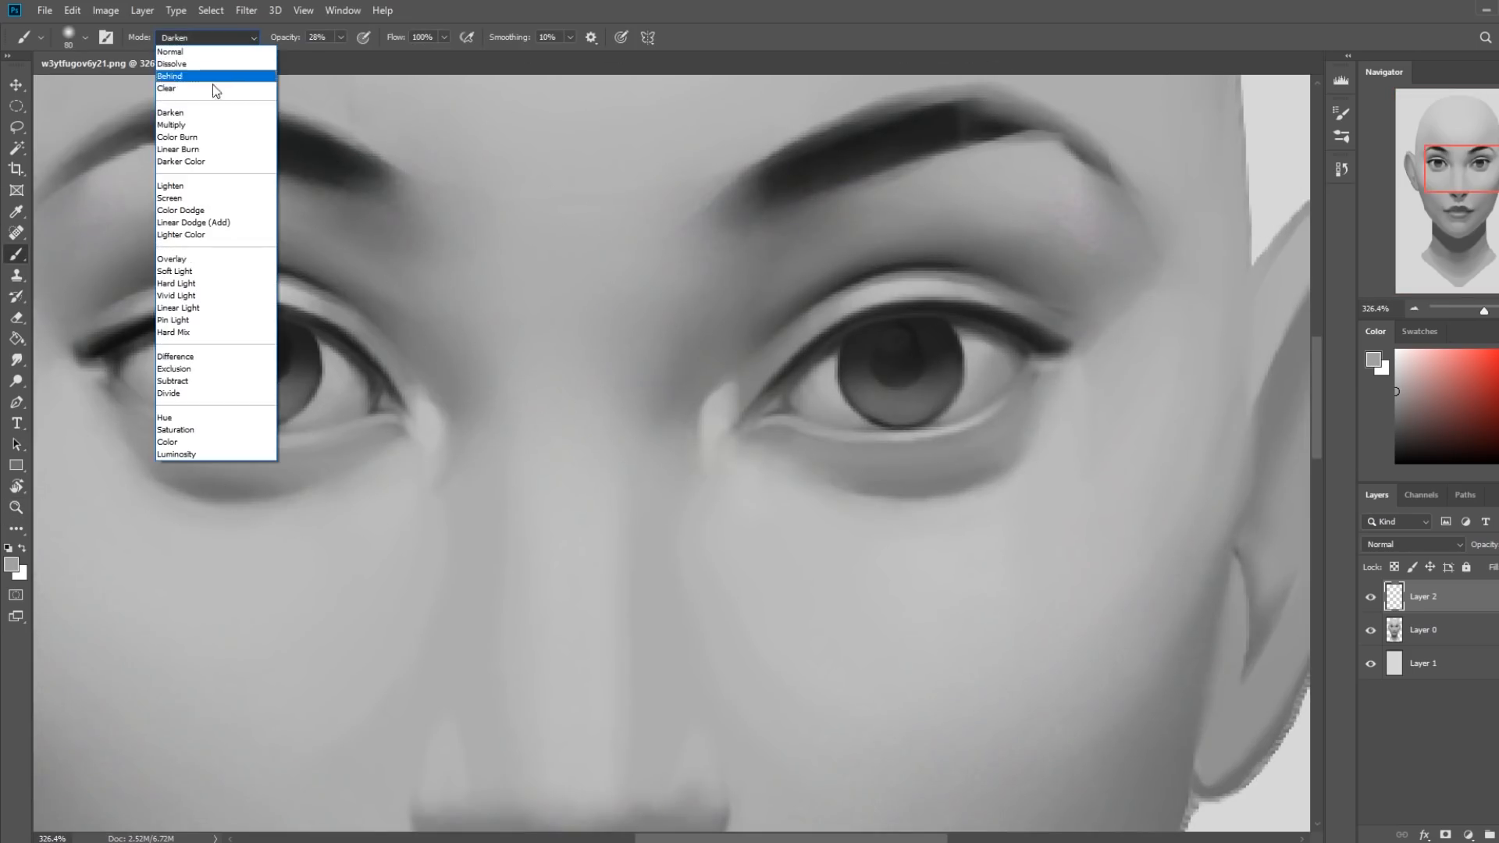
pyautogui.click(191, 195)
pyautogui.press('[')
pyautogui.press('[')
pyautogui.press('[')
pyautogui.press('[')
pyautogui.press('[')
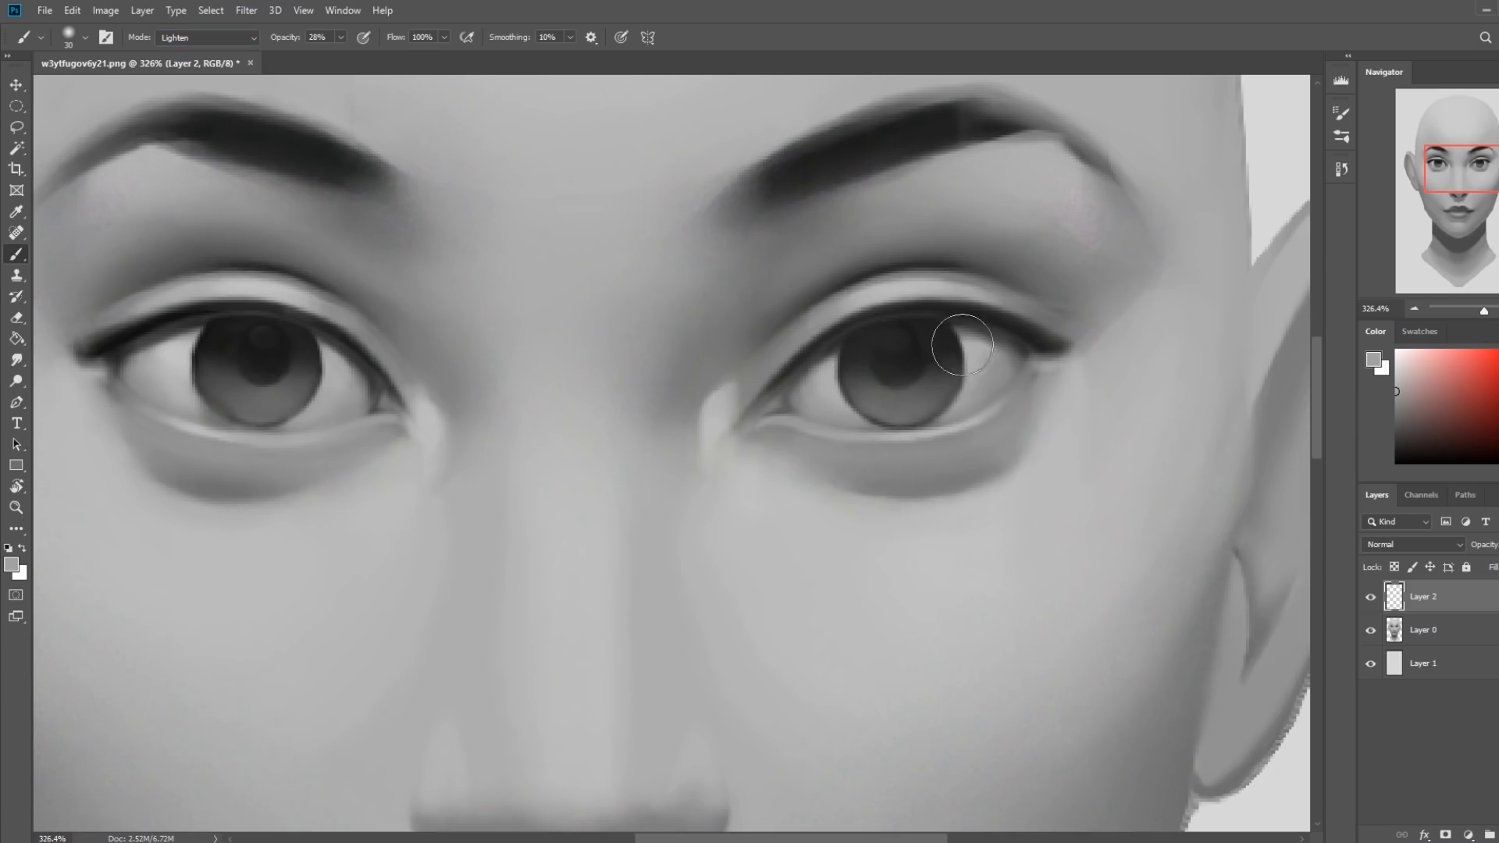
pyautogui.rightClick(1449, 609)
pyautogui.click(1318, 637)
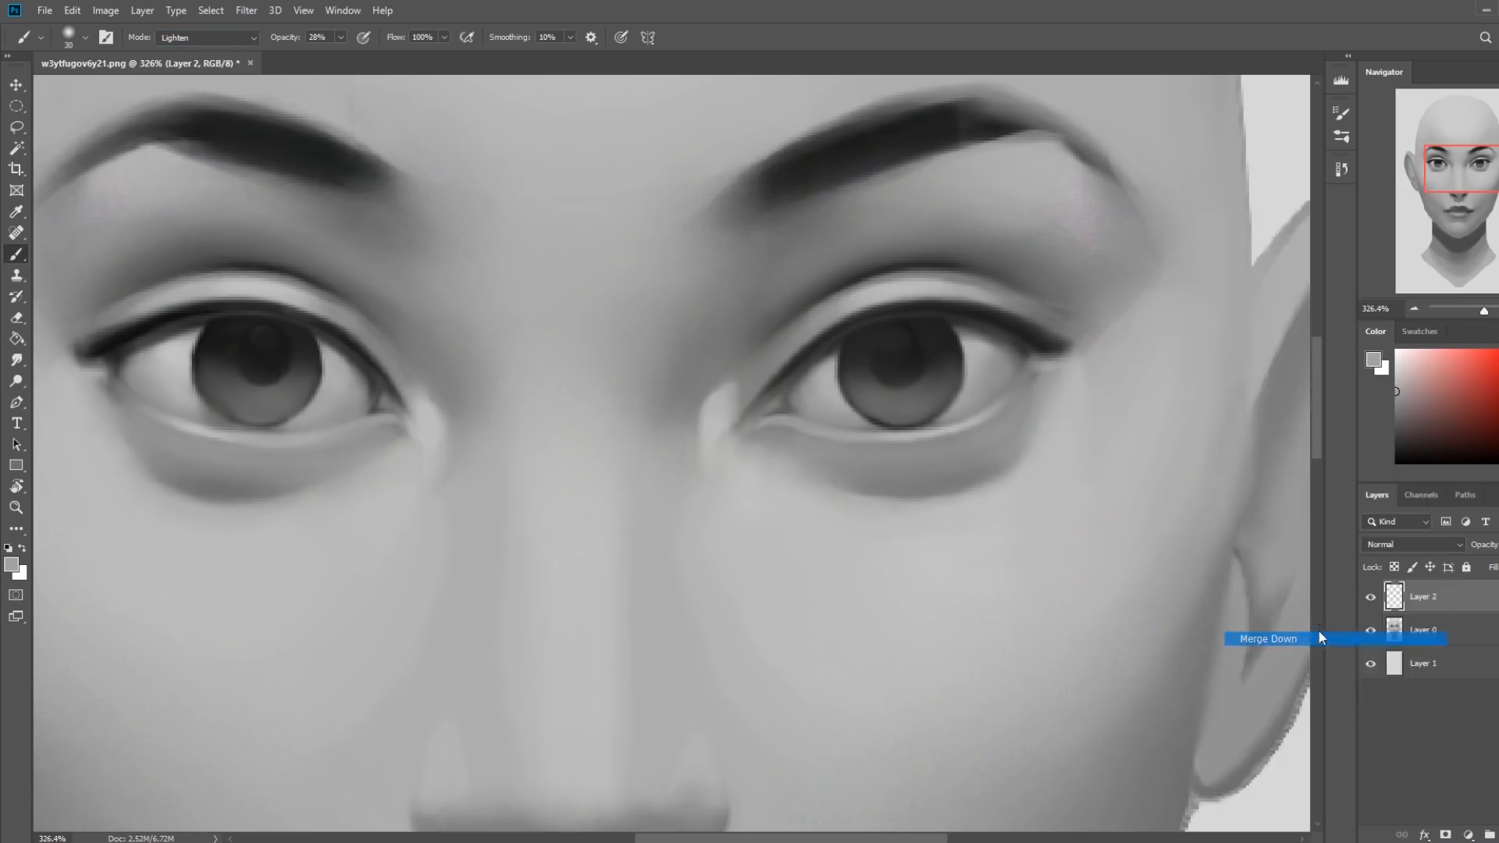
# Soften the iris edges of both eyes on Layer 0 with sampled grays, using a 30 px Lighten brush at 58% opacity.
pyautogui.keyDown('alt'); pyautogui.click(953, 389); pyautogui.keyUp('alt')
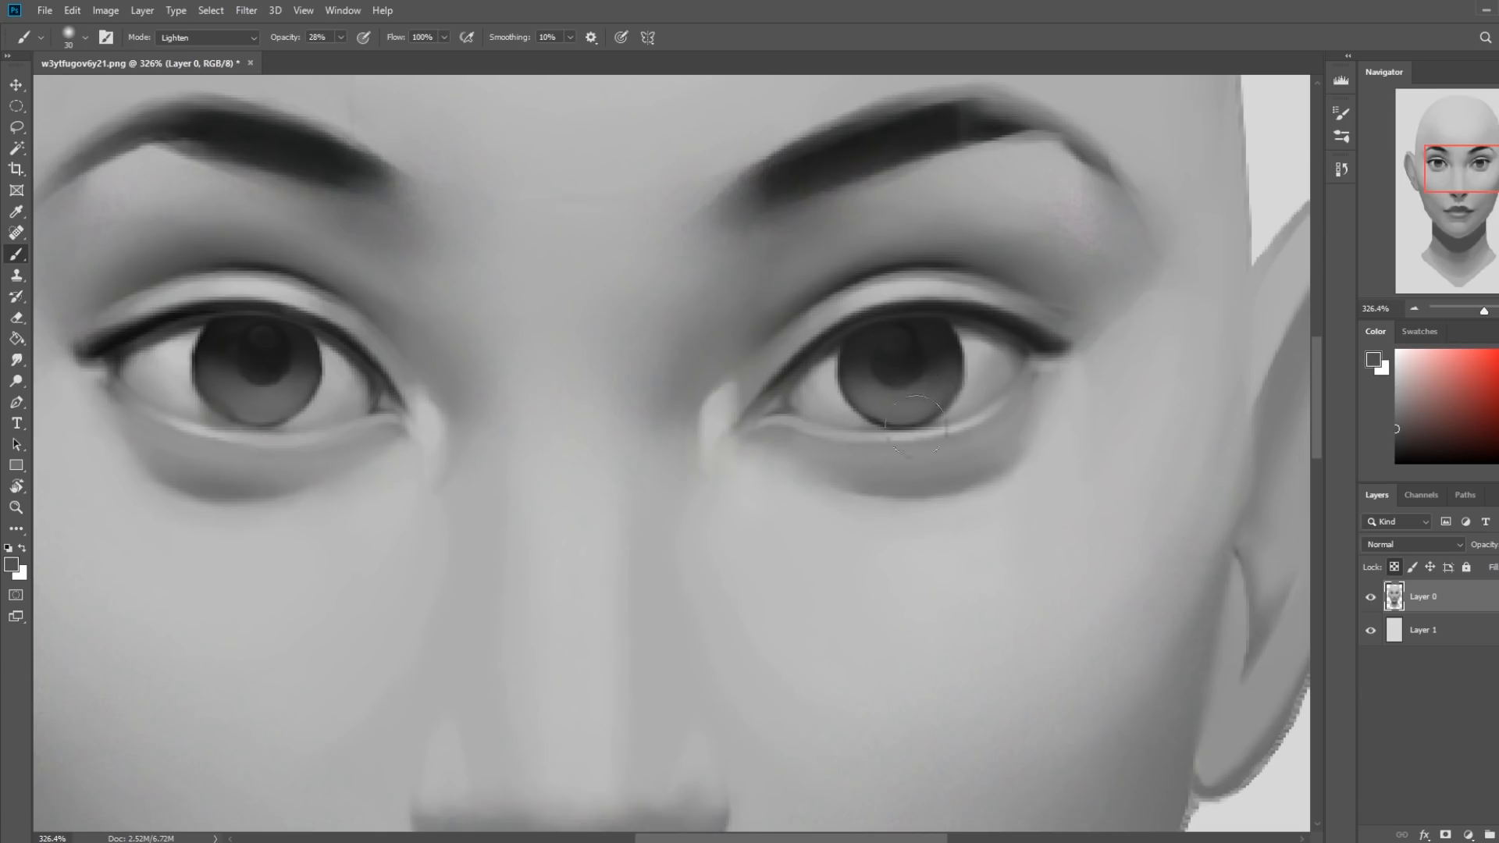
pyautogui.click(341, 37)
pyautogui.moveTo(337, 59); pyautogui.dragTo(364, 59)
pyautogui.keyDown('alt'); pyautogui.click(317, 388); pyautogui.keyUp('alt')
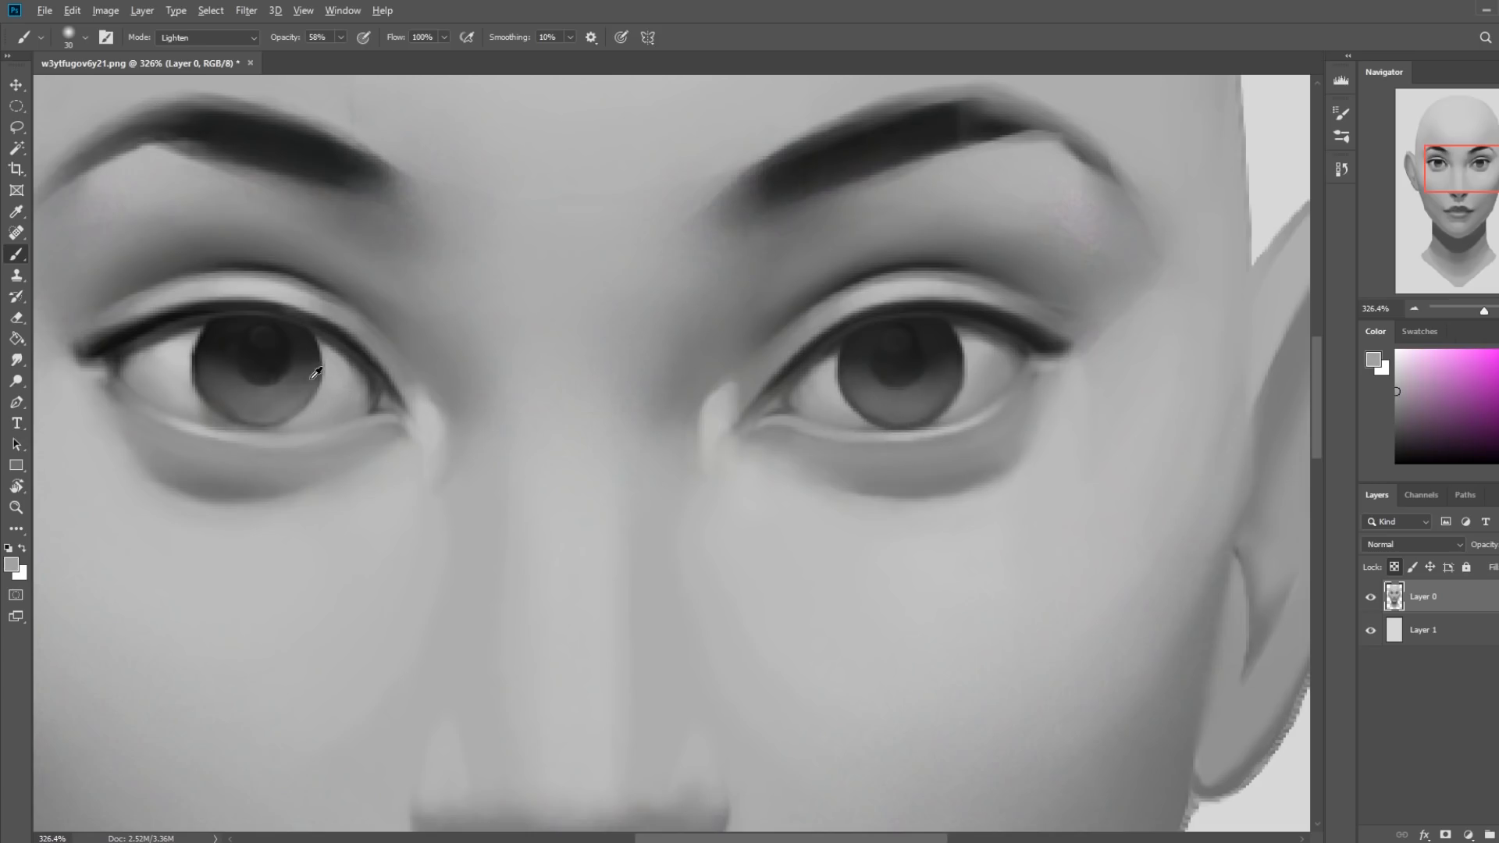
pyautogui.keyDown('alt'); pyautogui.click(318, 381); pyautogui.keyUp('alt')
pyautogui.keyDown('alt'); pyautogui.click(318, 380); pyautogui.keyUp('alt')
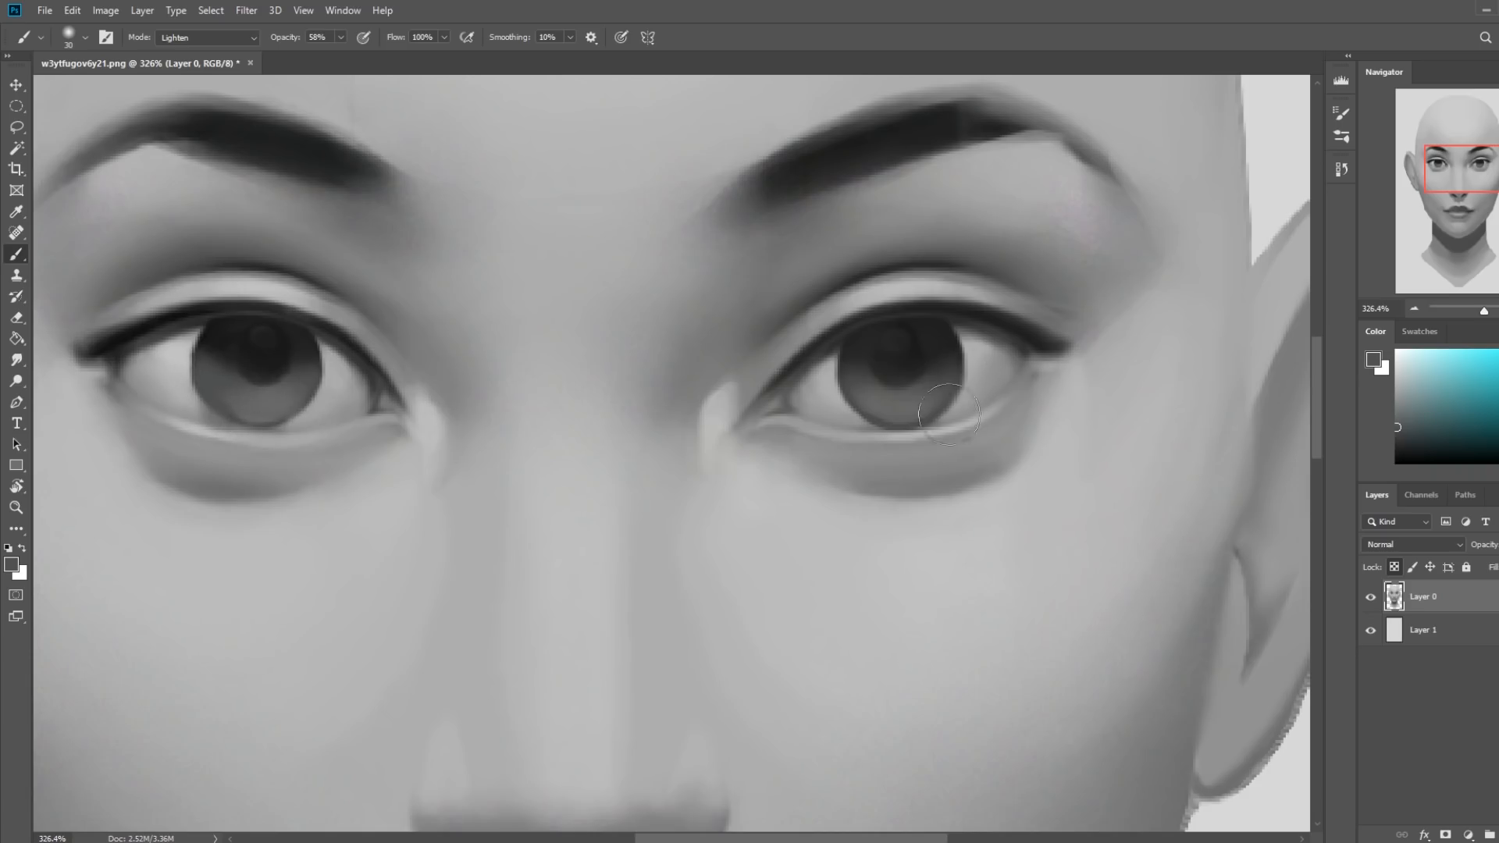
# Add a new layer above Layer 0 and set up the flat rectangular sketching brush in white, in Normal mode at 15% opacity.
pyautogui.keyDown('alt'); pyautogui.click(890, 402); pyautogui.keyUp('alt')
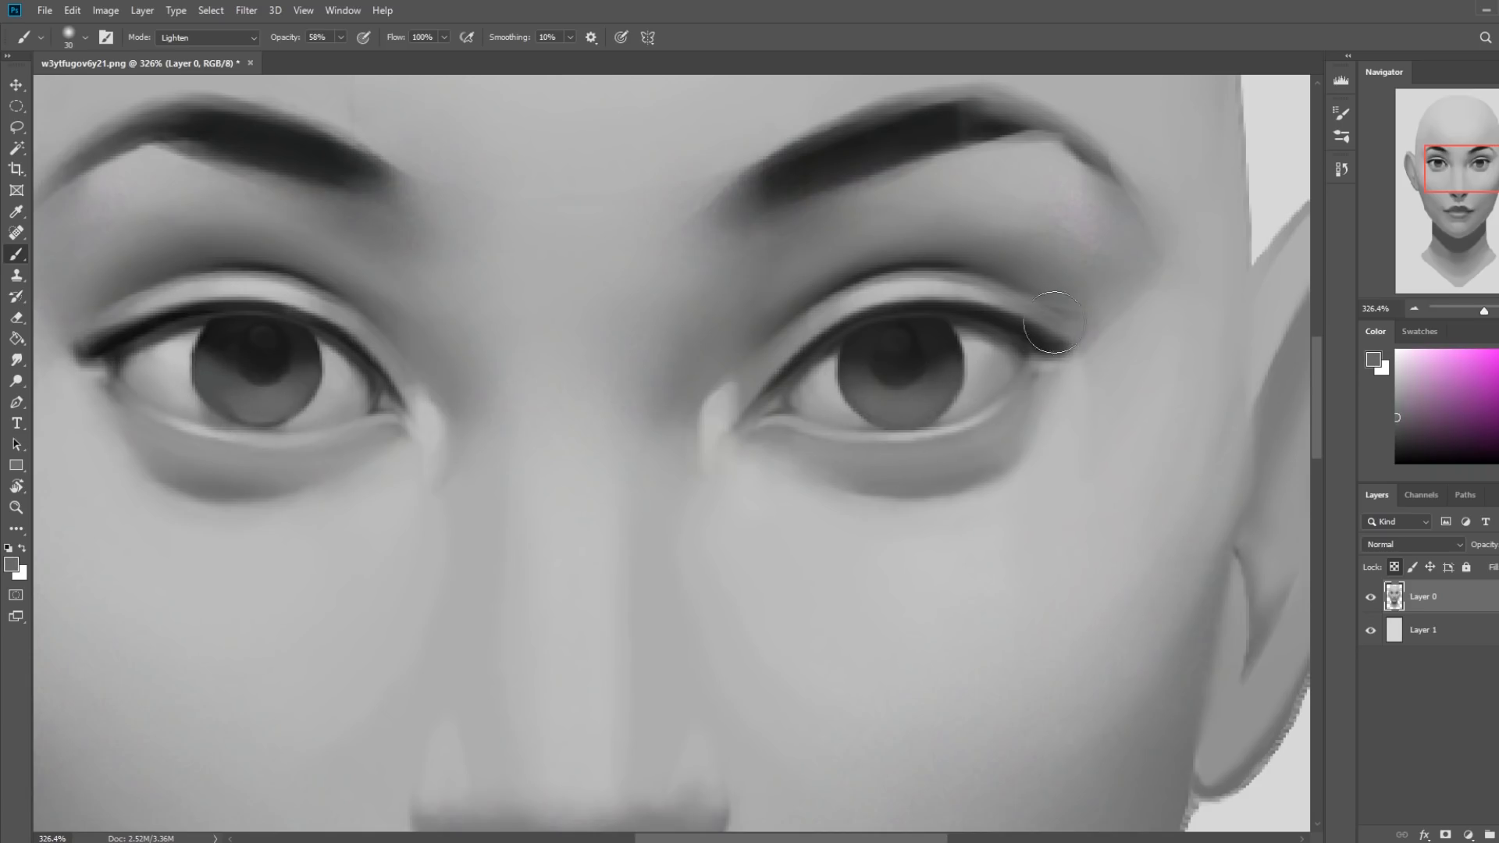
pyautogui.hotkey('ctrl', '0')
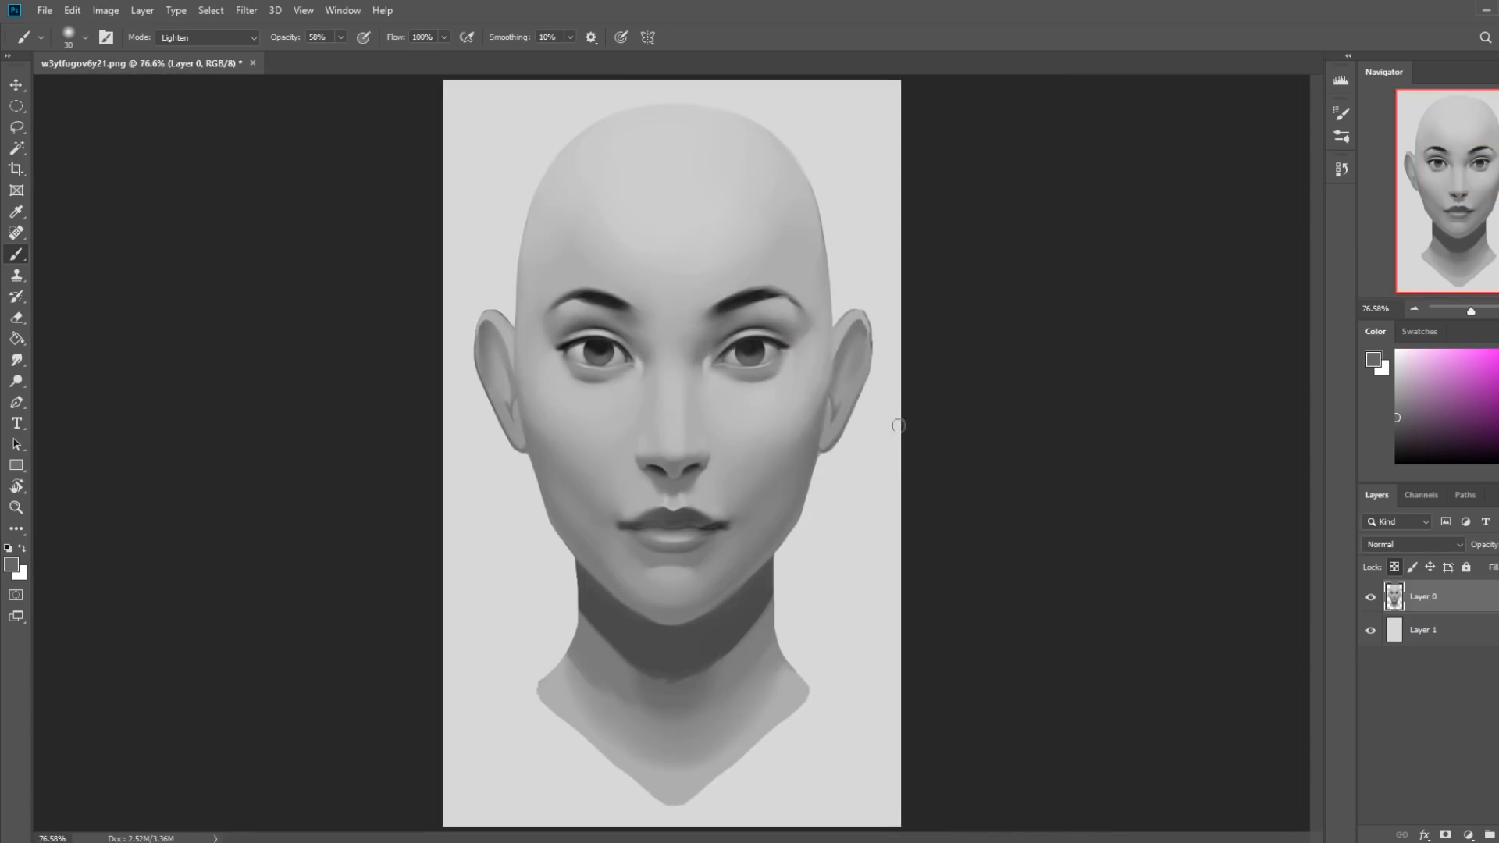
pyautogui.hotkey('ctrl', 'shift', 'alt', 'n')
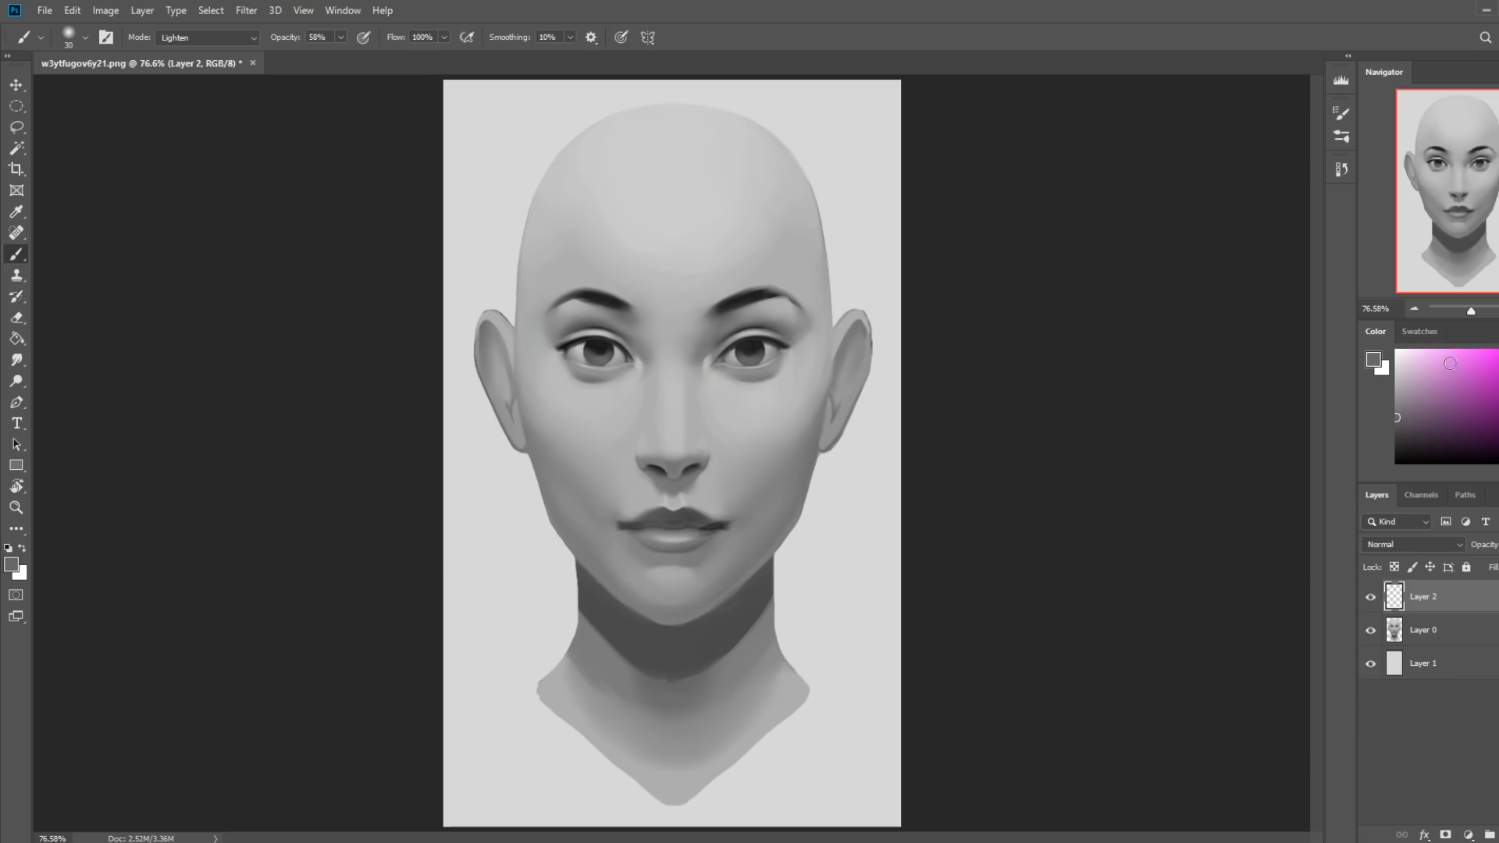
pyautogui.rightClick(744, 389)
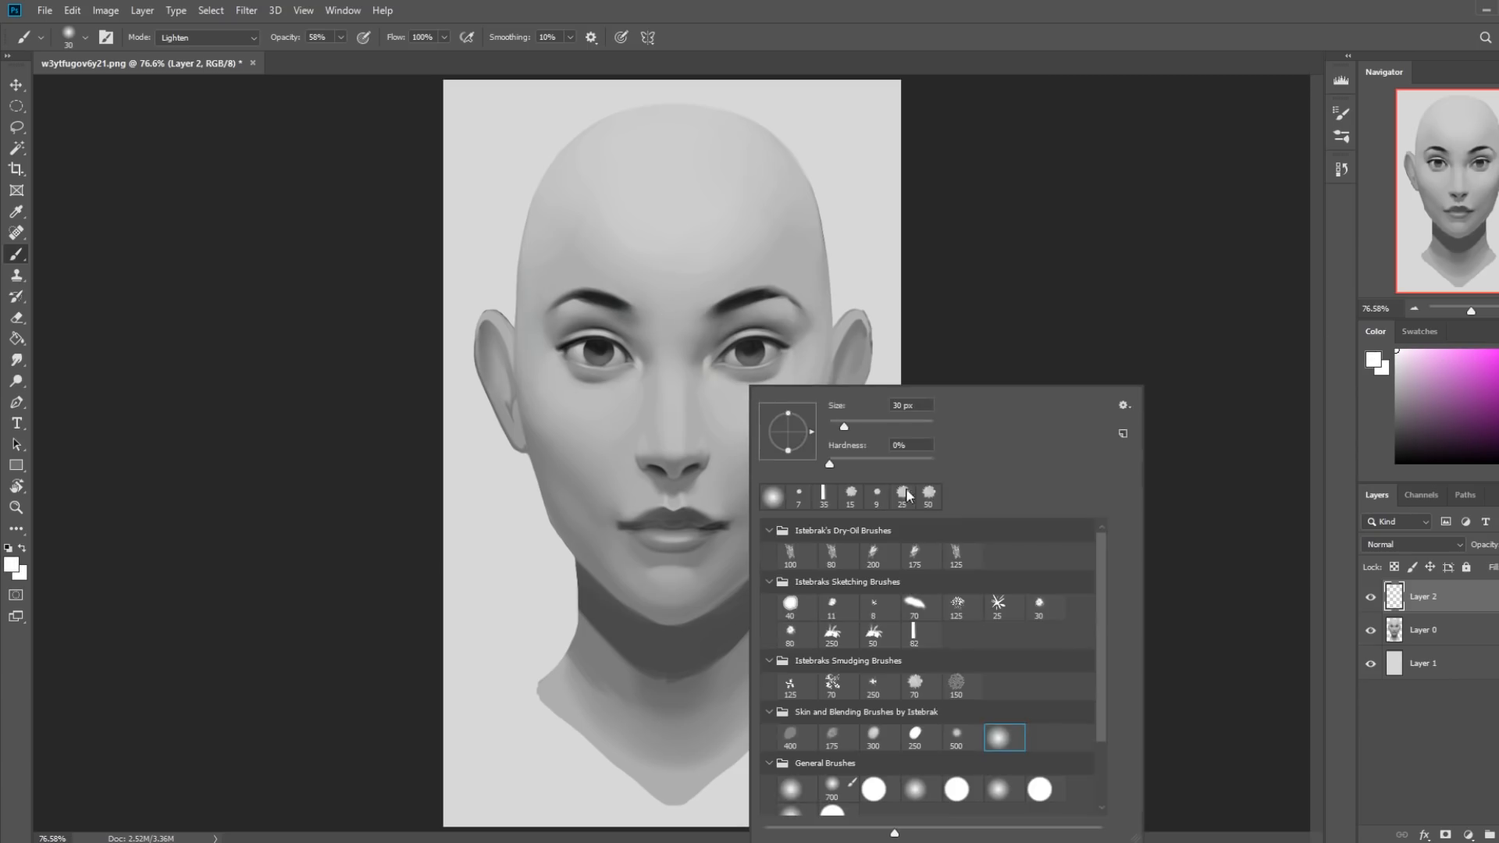
pyautogui.click(918, 634)
pyautogui.click(1211, 461)
pyautogui.press('[')
pyautogui.press('[')
pyautogui.press('[')
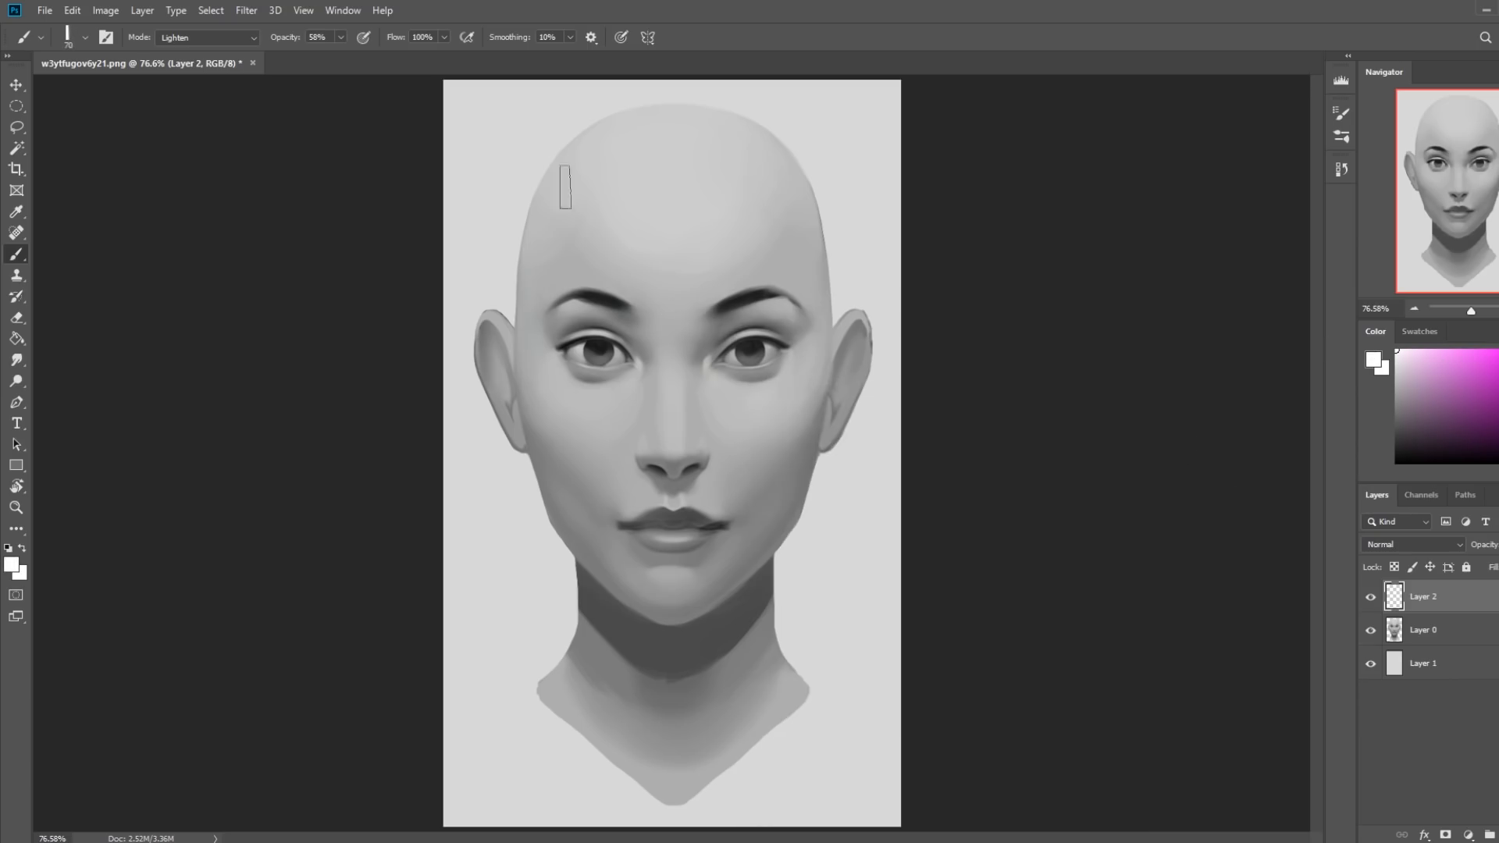
pyautogui.moveTo(310, 58); pyautogui.dragTo(306, 58)
pyautogui.click(207, 37)
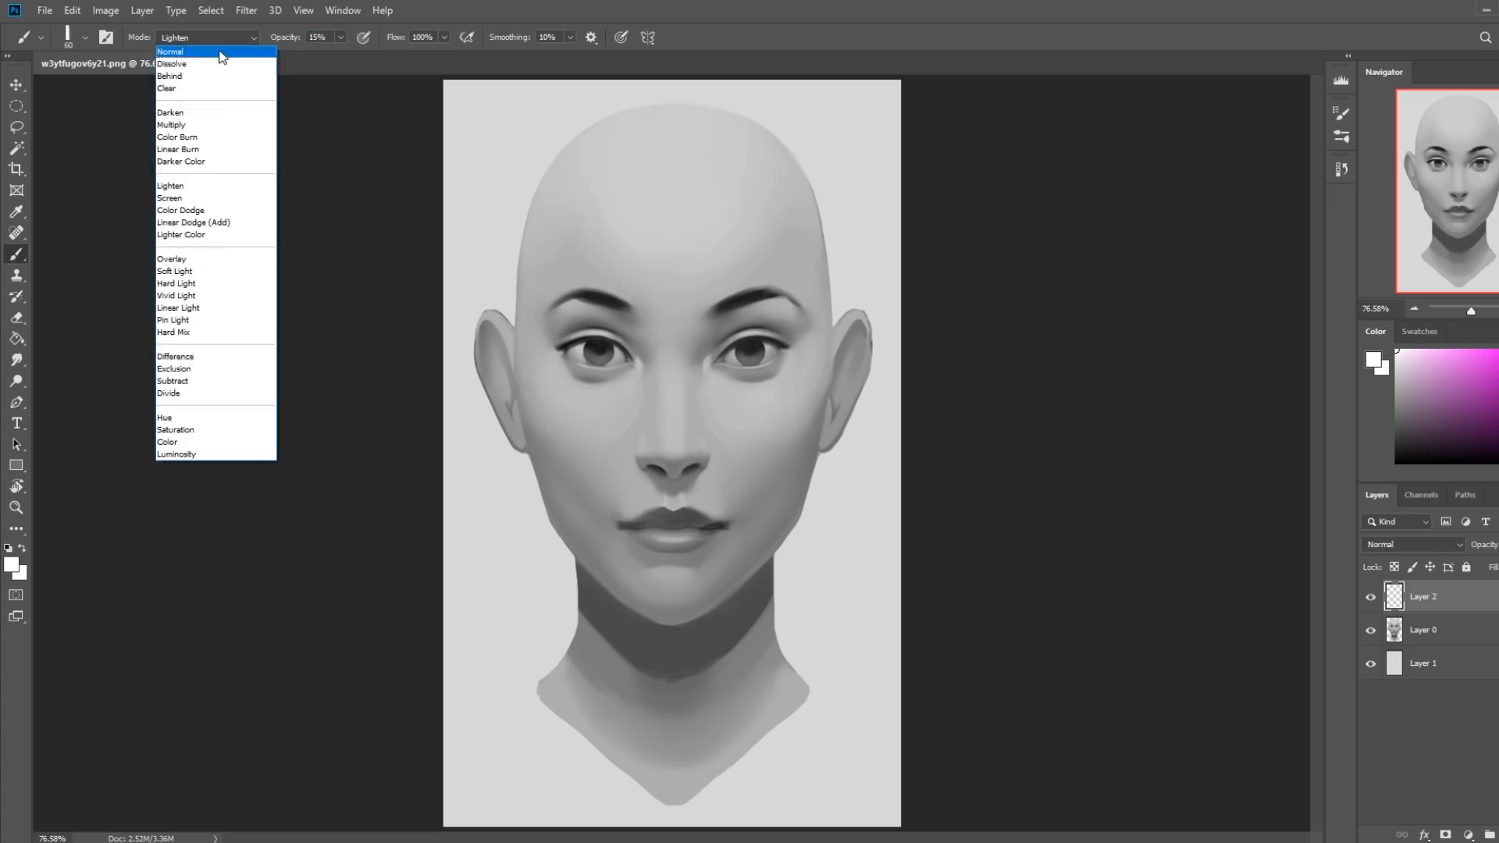
pyautogui.click(211, 53)
# Paint a soft white highlight along the bridge of the nose on Layer 2, reducing the flat brush to 20 px.
pyautogui.moveTo(671, 434); pyautogui.dragTo(670, 392)
pyautogui.press('[')
pyautogui.press('[')
pyautogui.press('[')
pyautogui.press('[')
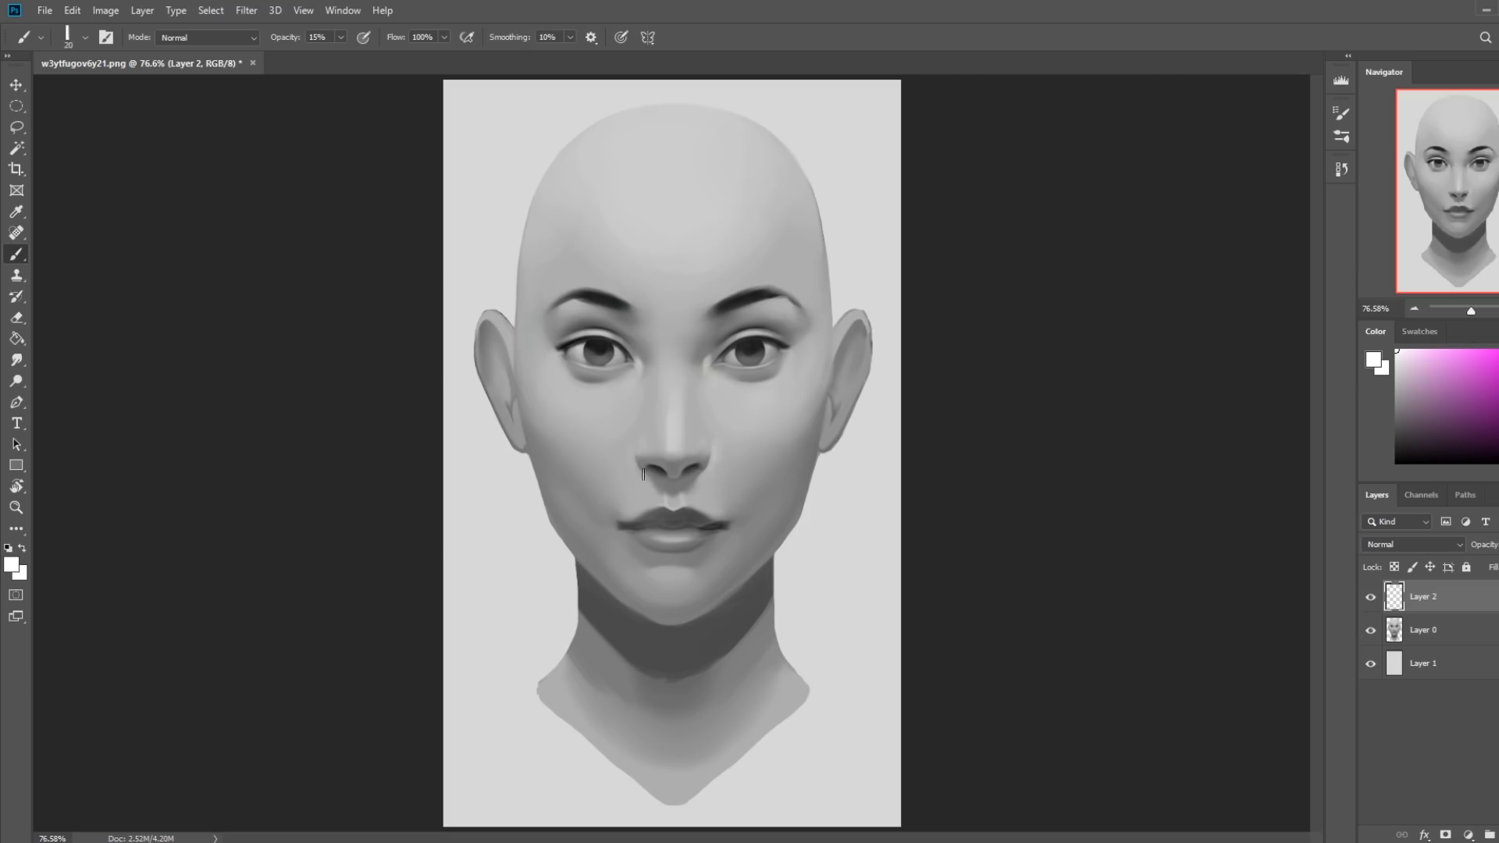
# Brighten the center of the forehead with broad white strokes at 15% opacity, using an enlarged flat brush.
pyautogui.press(']')
pyautogui.press(']')
pyautogui.press(']')
pyautogui.press('[')
pyautogui.press(']')
pyautogui.press(']')
pyautogui.press(']')
pyautogui.press(']')
pyautogui.moveTo(598, 263)
pyautogui.mouseDown()
pyautogui.moveTo(623, 212)
pyautogui.moveTo(689, 178)
pyautogui.moveTo(752, 260)
pyautogui.moveTo(697, 184)
pyautogui.mouseUp()
# Highlight the cheeks beneath both eyes in white at 15% opacity, varying the flat brush between 70 px and 20 px.
pyautogui.press('[')
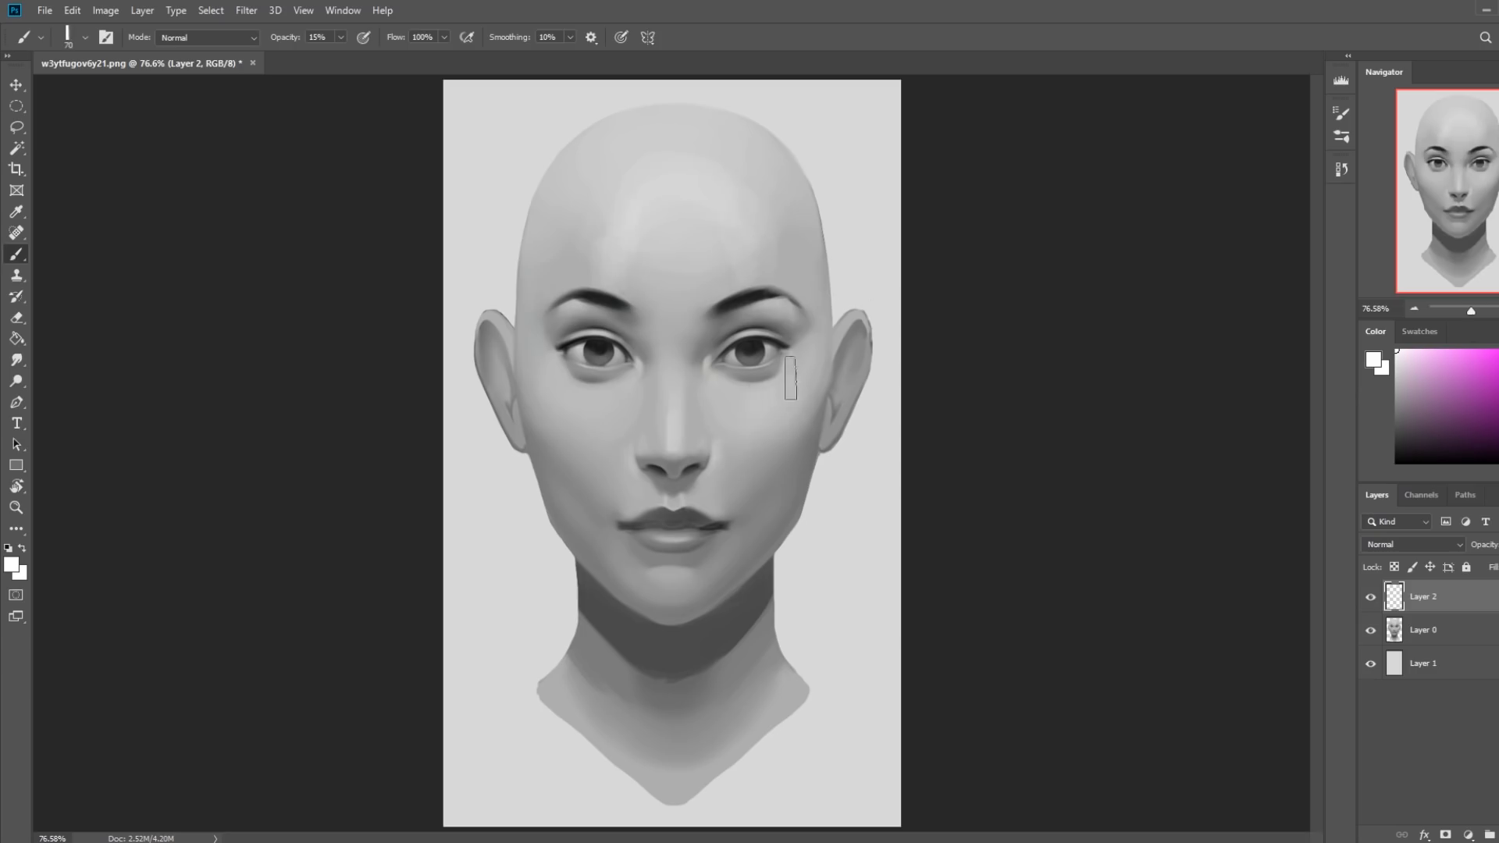
pyautogui.press('[')
pyautogui.press('[')
pyautogui.press('[')
pyautogui.press(']')
pyautogui.press(']')
pyautogui.press('[')
pyautogui.press('[')
pyautogui.press('[')
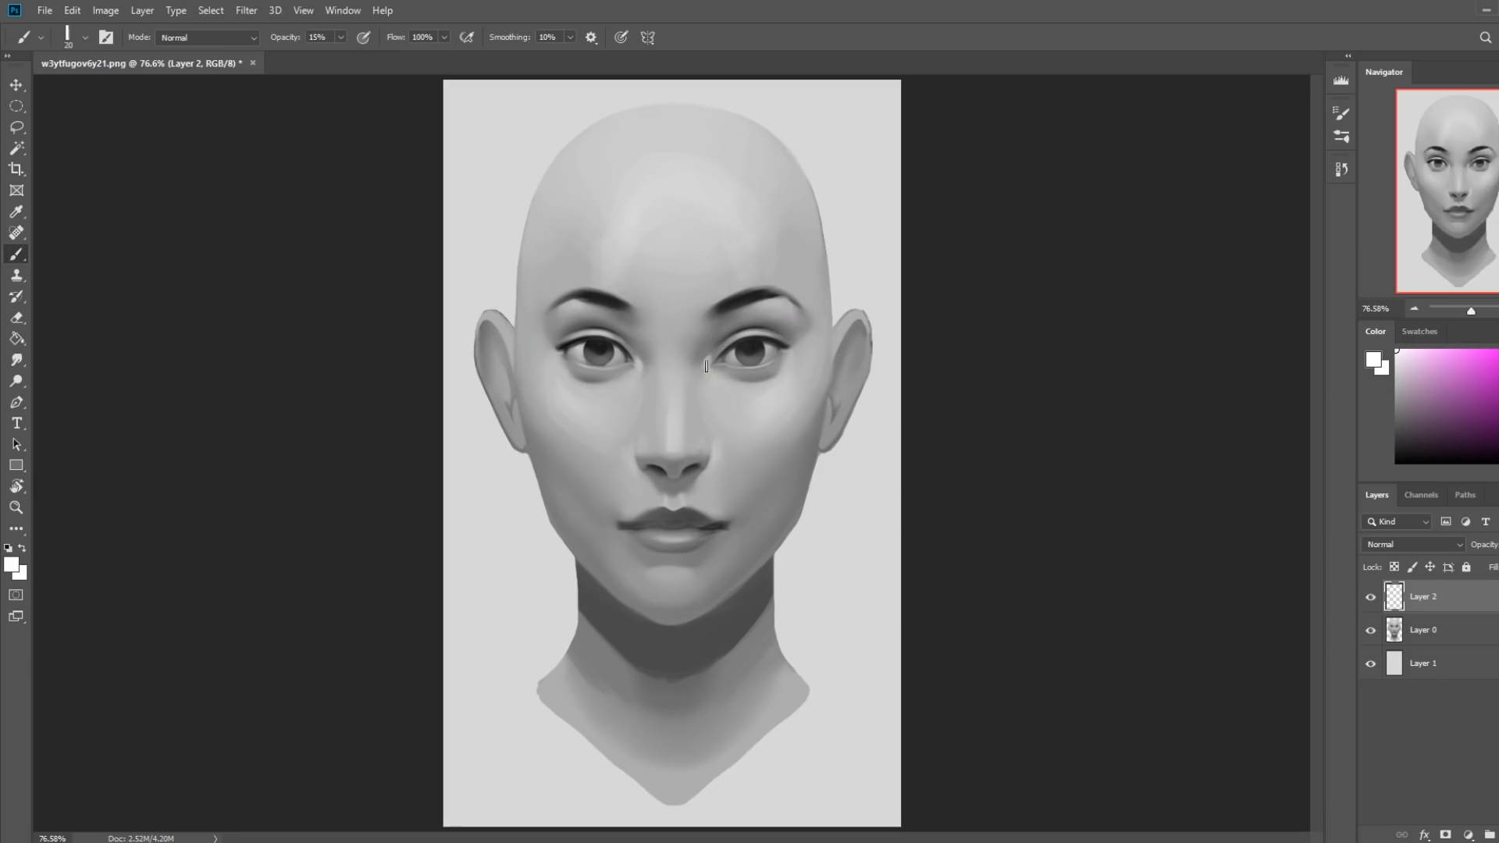
# Soften the corners of the mouth on Layer 0 with a 25 px Smudge tool at 4% strength.
pyautogui.click(17, 360)
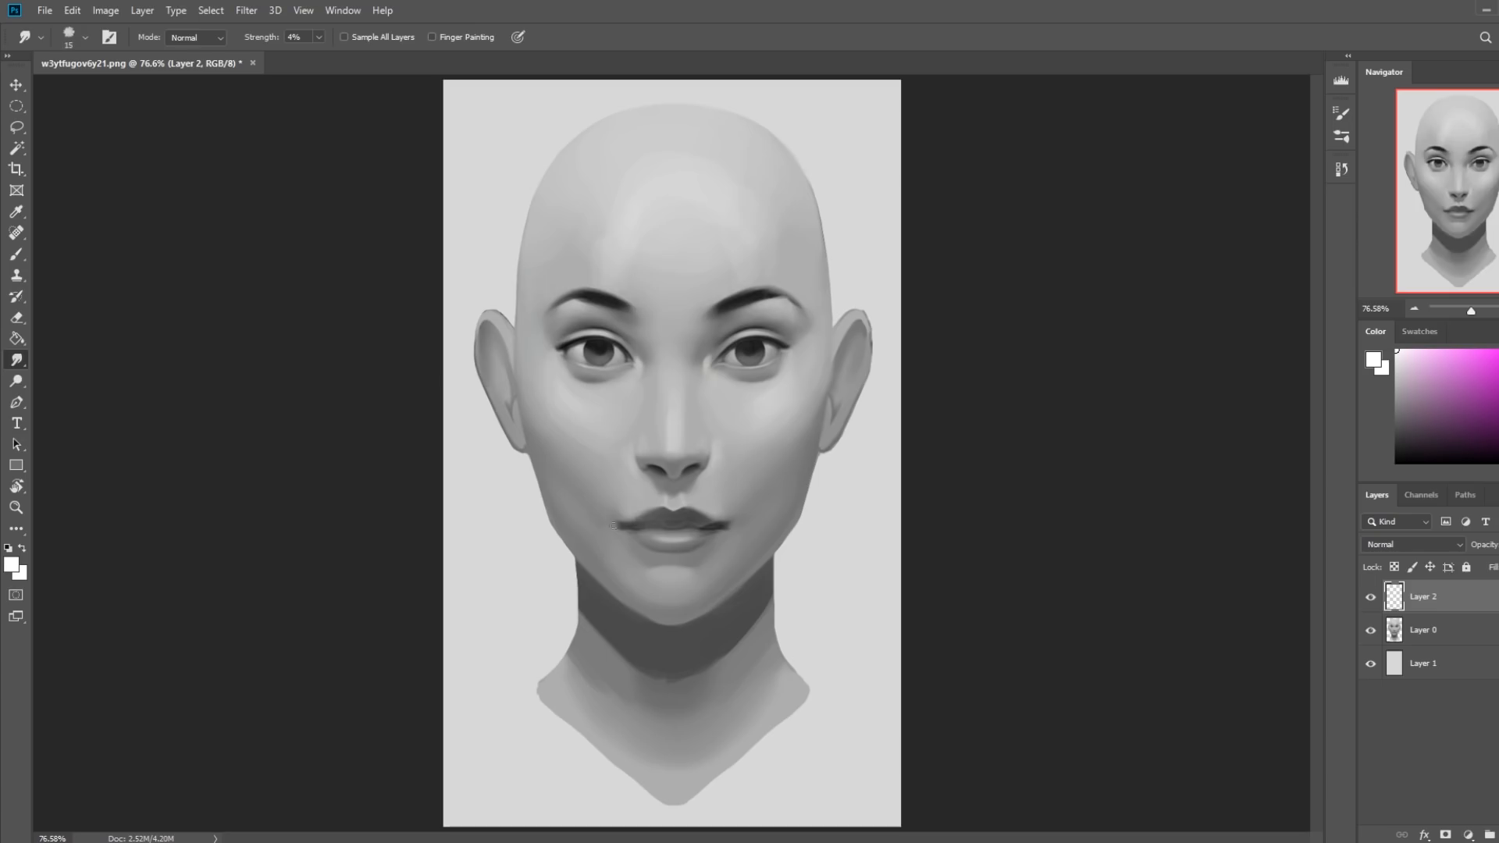
pyautogui.click(1396, 634)
pyautogui.press(']')
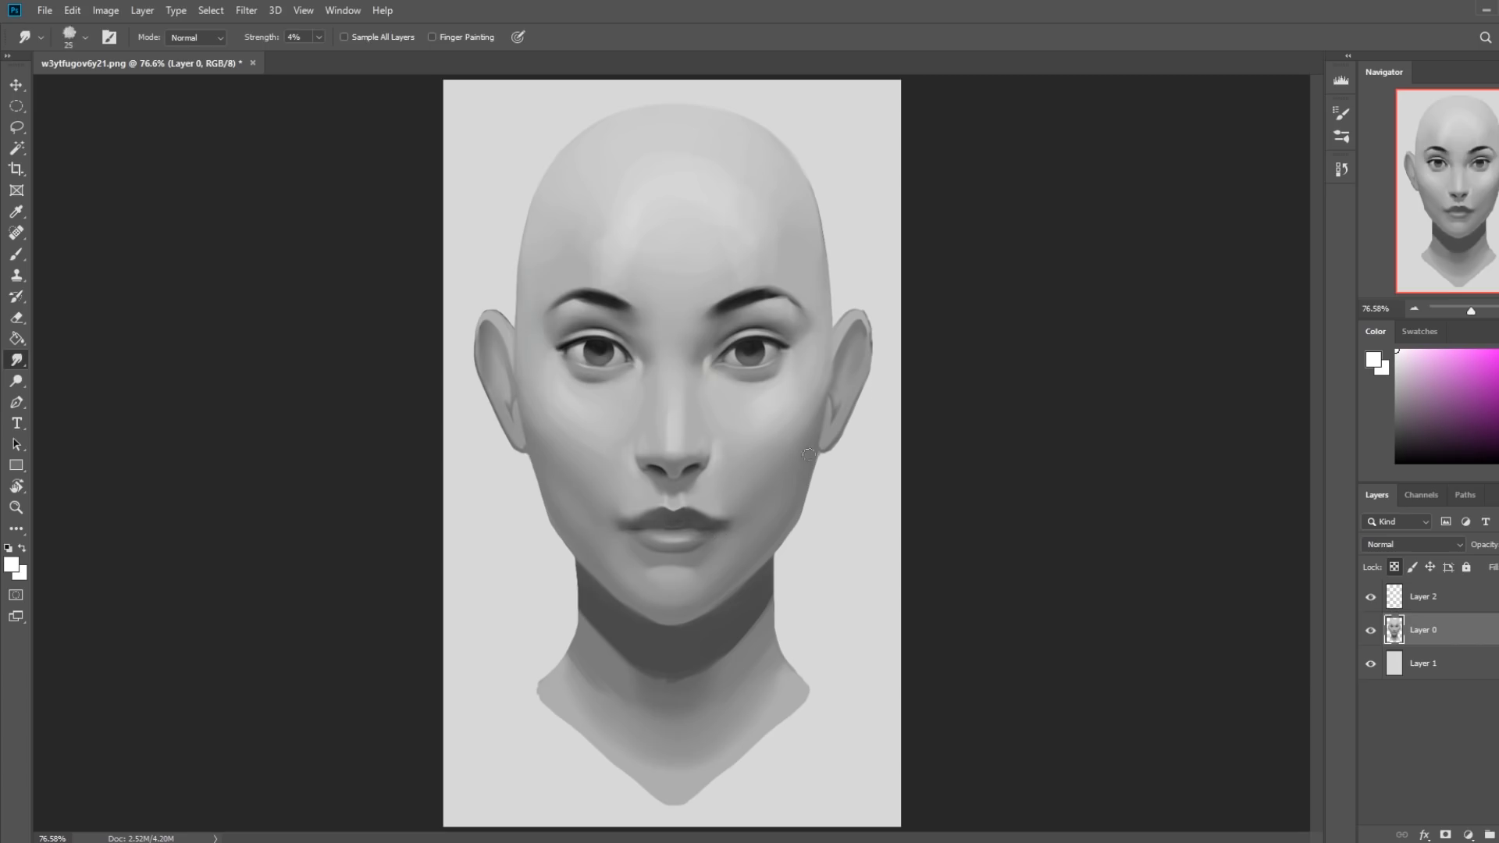
# Paint a light band across the lower lip with a sampled light gray, using the flat brush at 48% opacity.
pyautogui.press('b')
pyautogui.keyDown('alt'); pyautogui.click(701, 501); pyautogui.keyUp('alt')
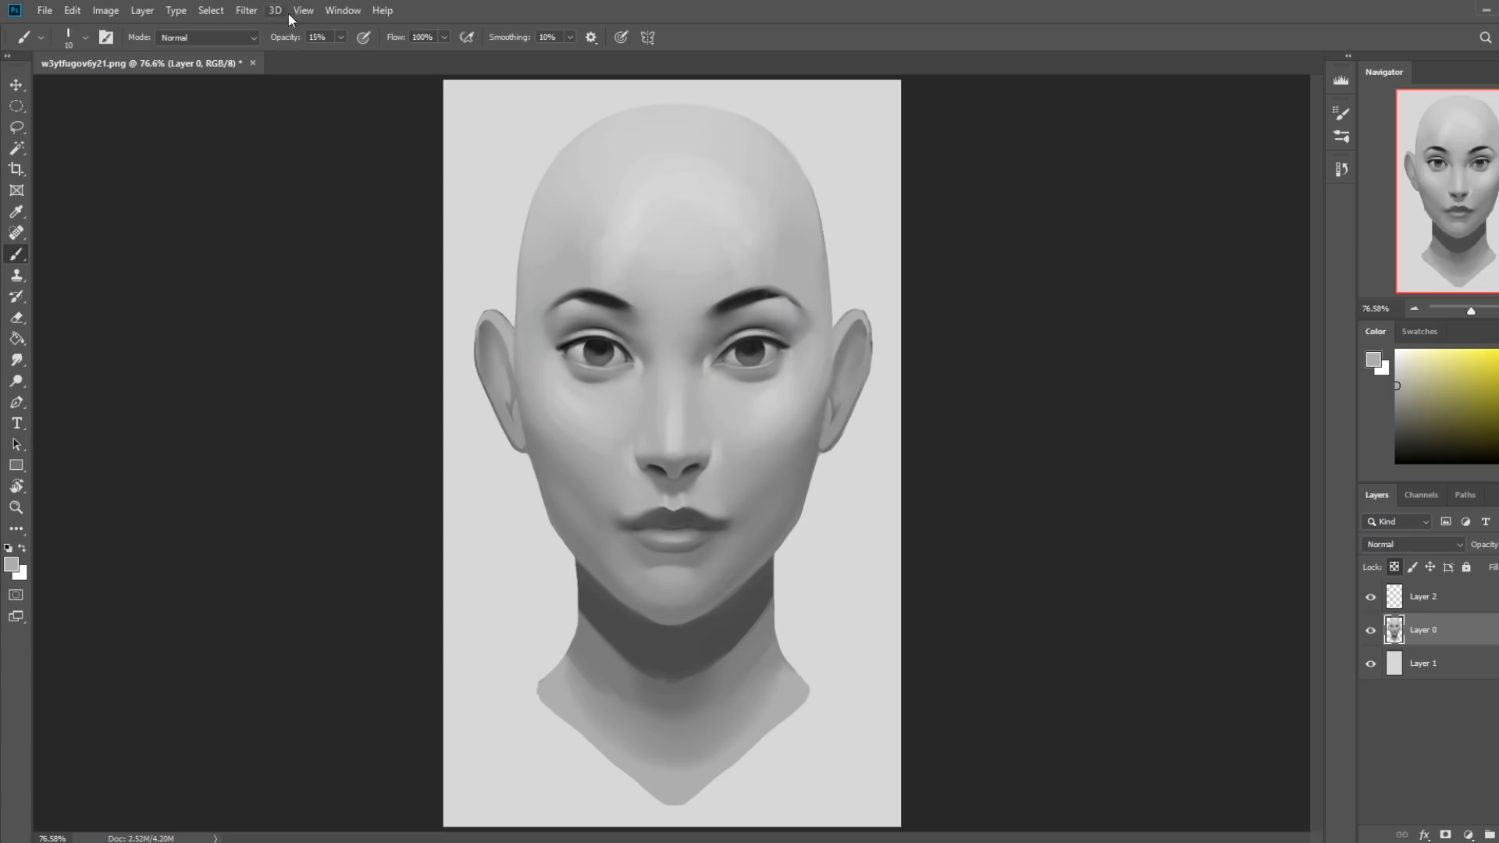
pyautogui.click(341, 37)
pyautogui.moveTo(339, 55); pyautogui.dragTo(365, 55)
pyautogui.press(']')
pyautogui.moveTo(716, 533); pyautogui.dragTo(654, 538)
# Rework the lips with sampled dark grays, using the flat brush at up to 25 px and 48% opacity.
pyautogui.keyDown('alt'); pyautogui.click(689, 509); pyautogui.keyUp('alt')
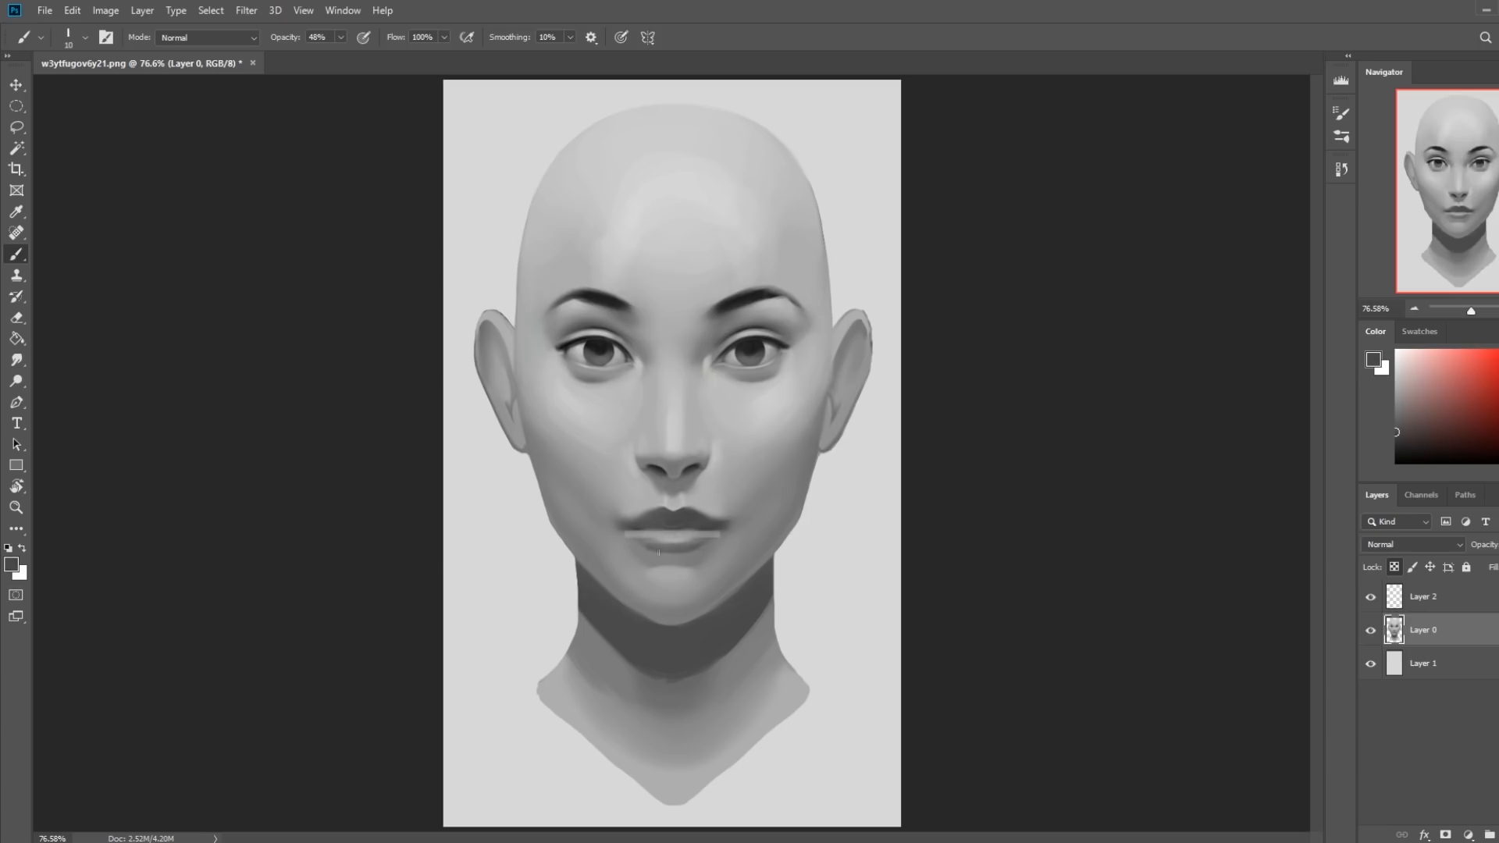
pyautogui.keyDown('alt'); pyautogui.click(710, 523); pyautogui.keyUp('alt')
pyautogui.press(']')
pyautogui.press(']')
pyautogui.press(']')
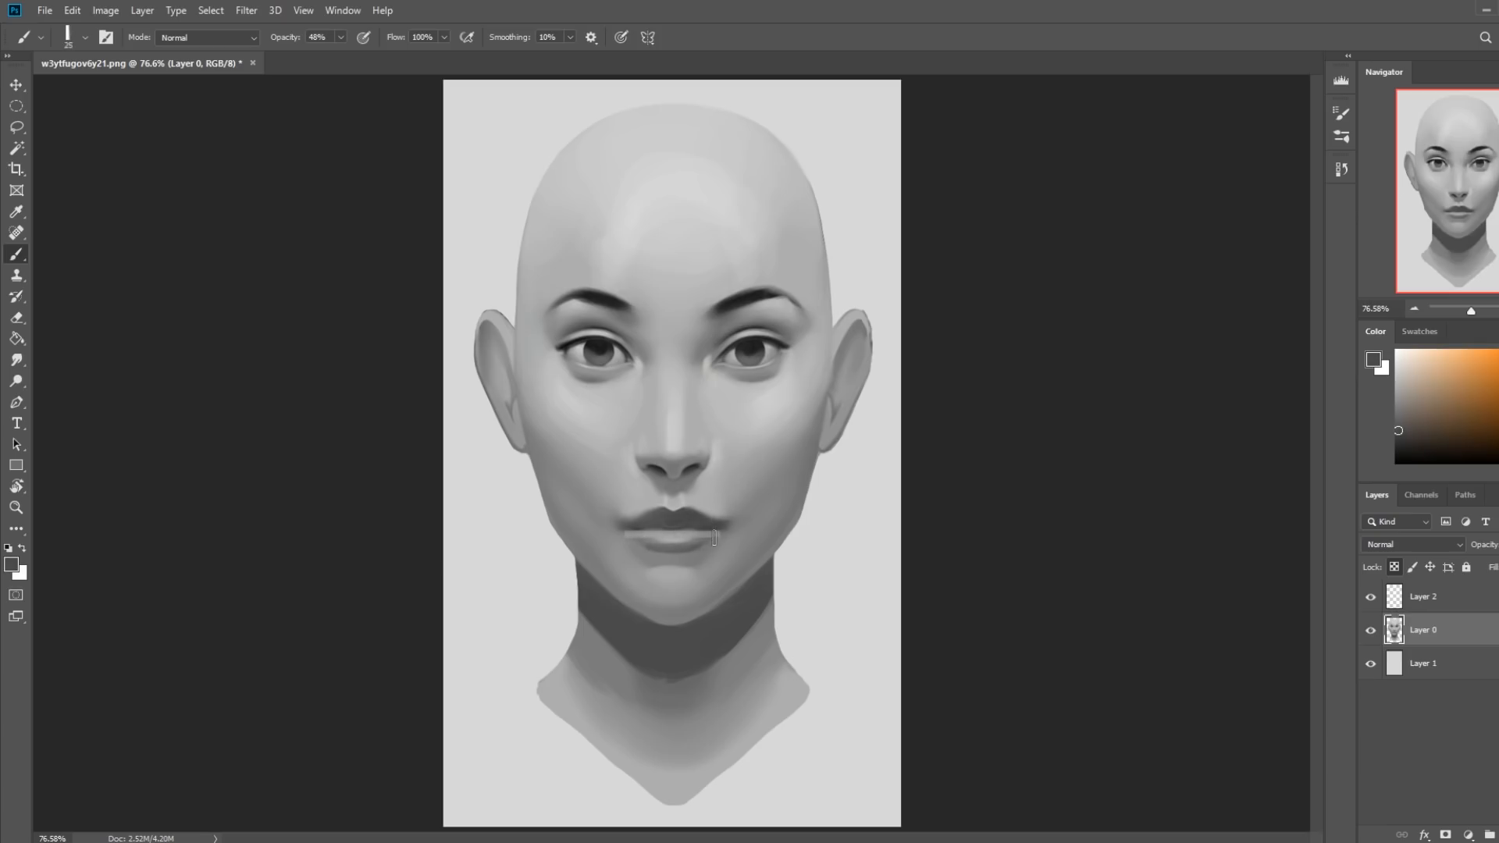
pyautogui.keyDown('alt'); pyautogui.click(701, 532); pyautogui.keyUp('alt')
pyautogui.press('[')
# Clean up the skin around the upper lip with a sampled light gray and a 20 px flat brush.
pyautogui.keyDown('alt'); pyautogui.click(706, 508); pyautogui.keyUp('alt')
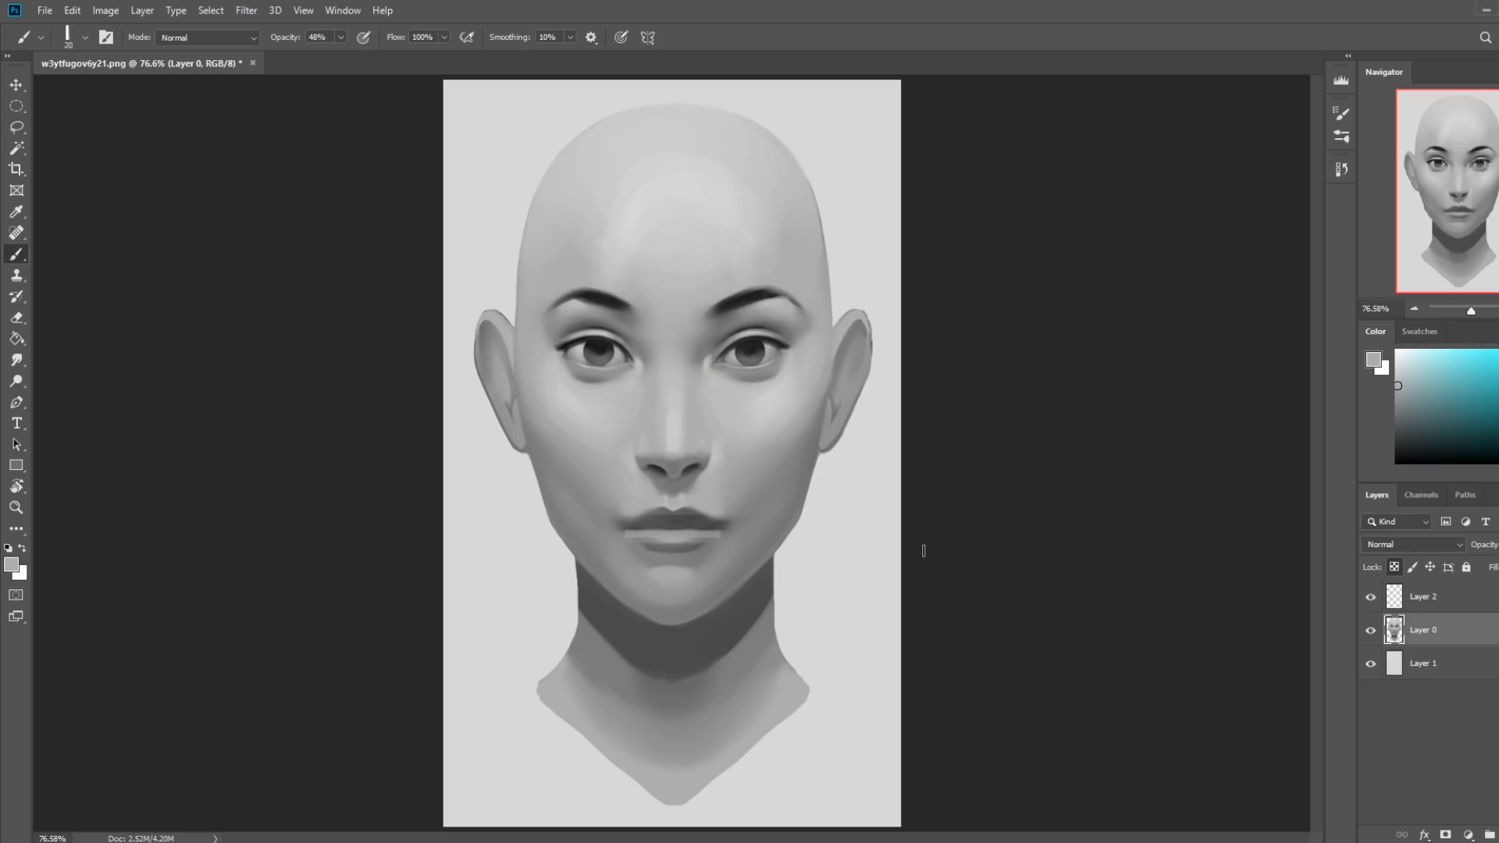
pyautogui.keyDown('alt'); pyautogui.click(718, 509); pyautogui.keyUp('alt')
pyautogui.moveTo(718, 509); pyautogui.dragTo(608, 524)
# Blend the repainted lips into the surrounding skin using the Smudge tool at 4% strength and varying sizes.
pyautogui.click(16, 360)
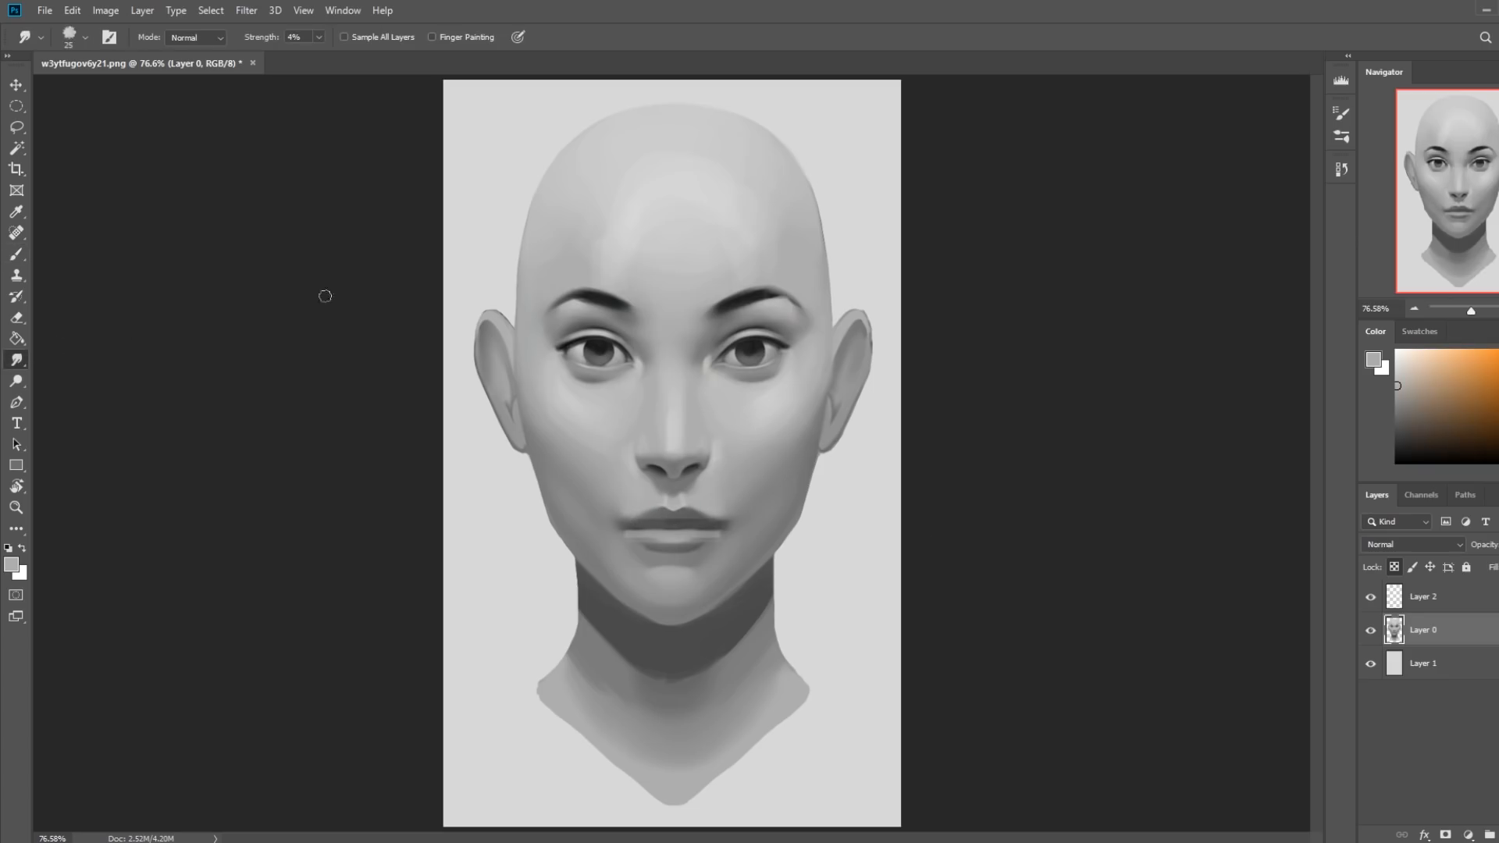
pyautogui.press('[')
pyautogui.press('[')
pyautogui.press(']')
pyautogui.press('[')
pyautogui.press('[')
pyautogui.press(']')
# Accent the mouth corners with a sampled light gray, using a 9 px flat brush at 65% opacity.
pyautogui.press('b')
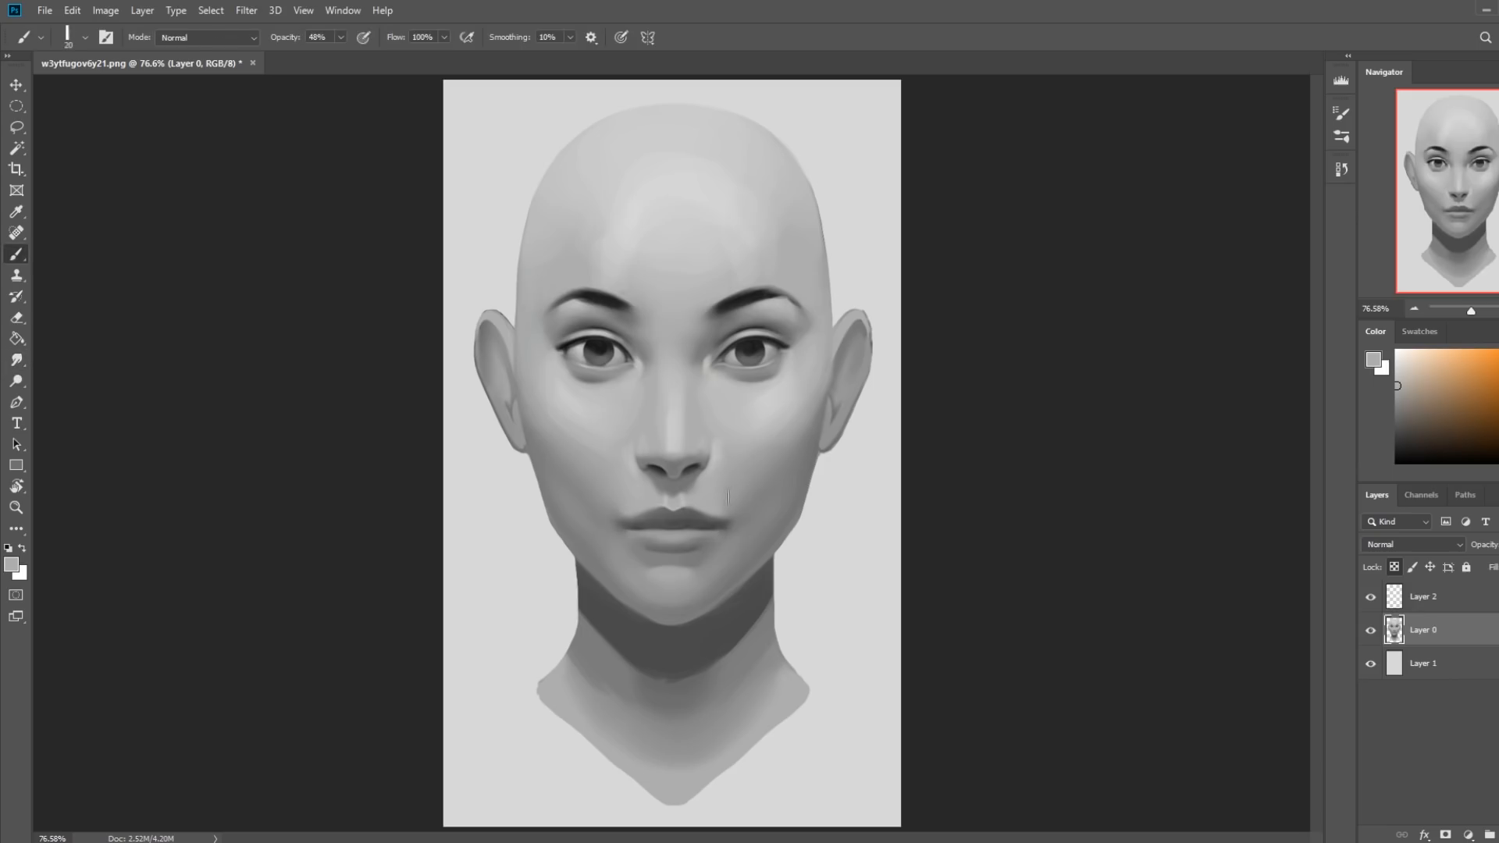
pyautogui.keyDown('alt'); pyautogui.click(625, 500); pyautogui.keyUp('alt')
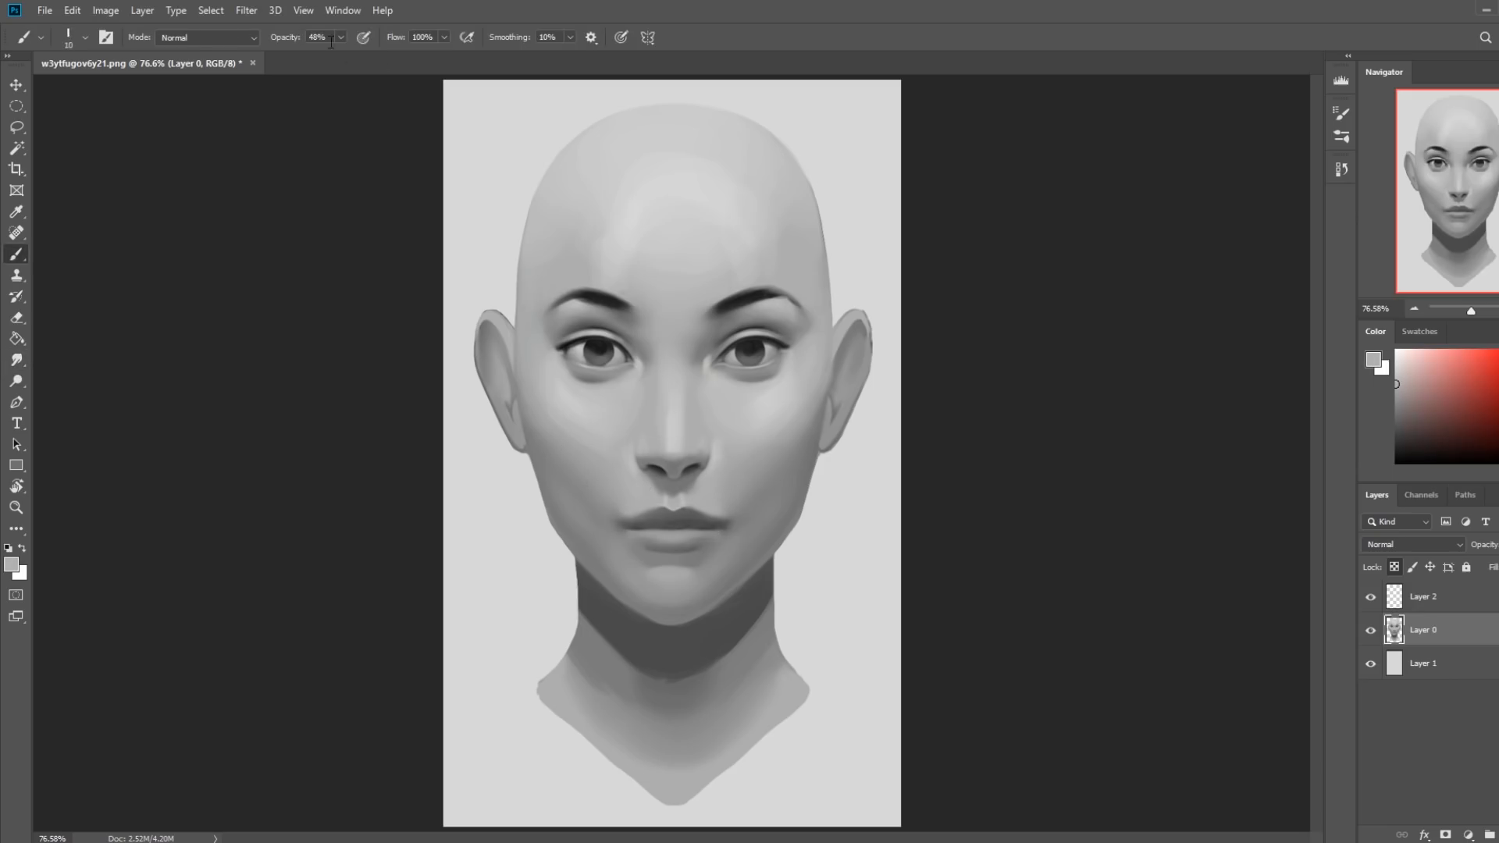
pyautogui.moveTo(345, 57); pyautogui.dragTo(356, 58)
pyautogui.press('[')
# Sketch a cone and two curved slabs with downward arrows over the forehead on a new layer, using a sampled near-black.
pyautogui.keyDown('alt'); pyautogui.click(748, 348); pyautogui.keyUp('alt')
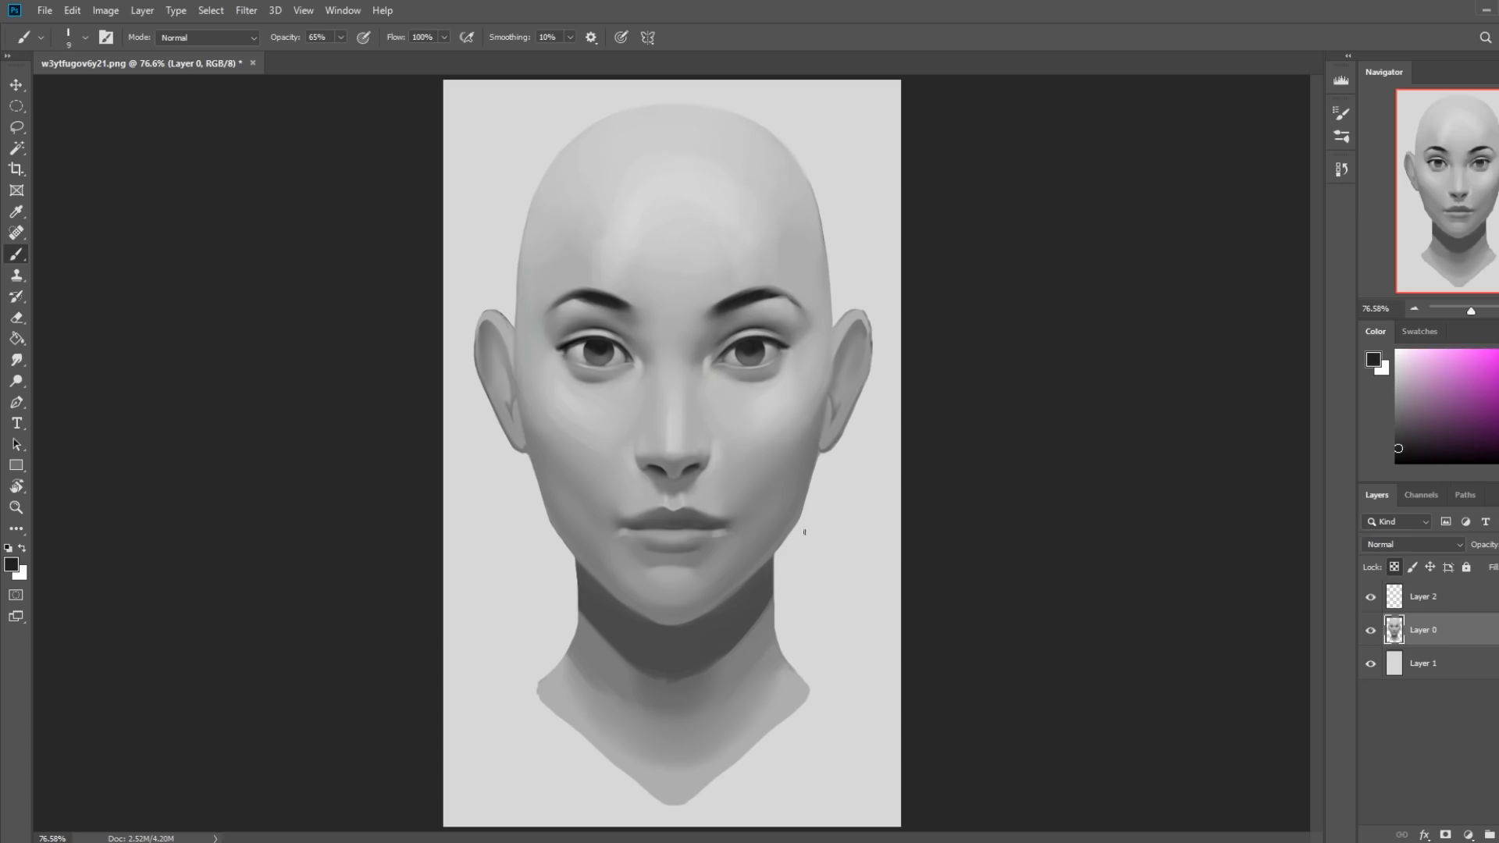
pyautogui.hotkey('ctrl', 'shift', 'alt', 'n')
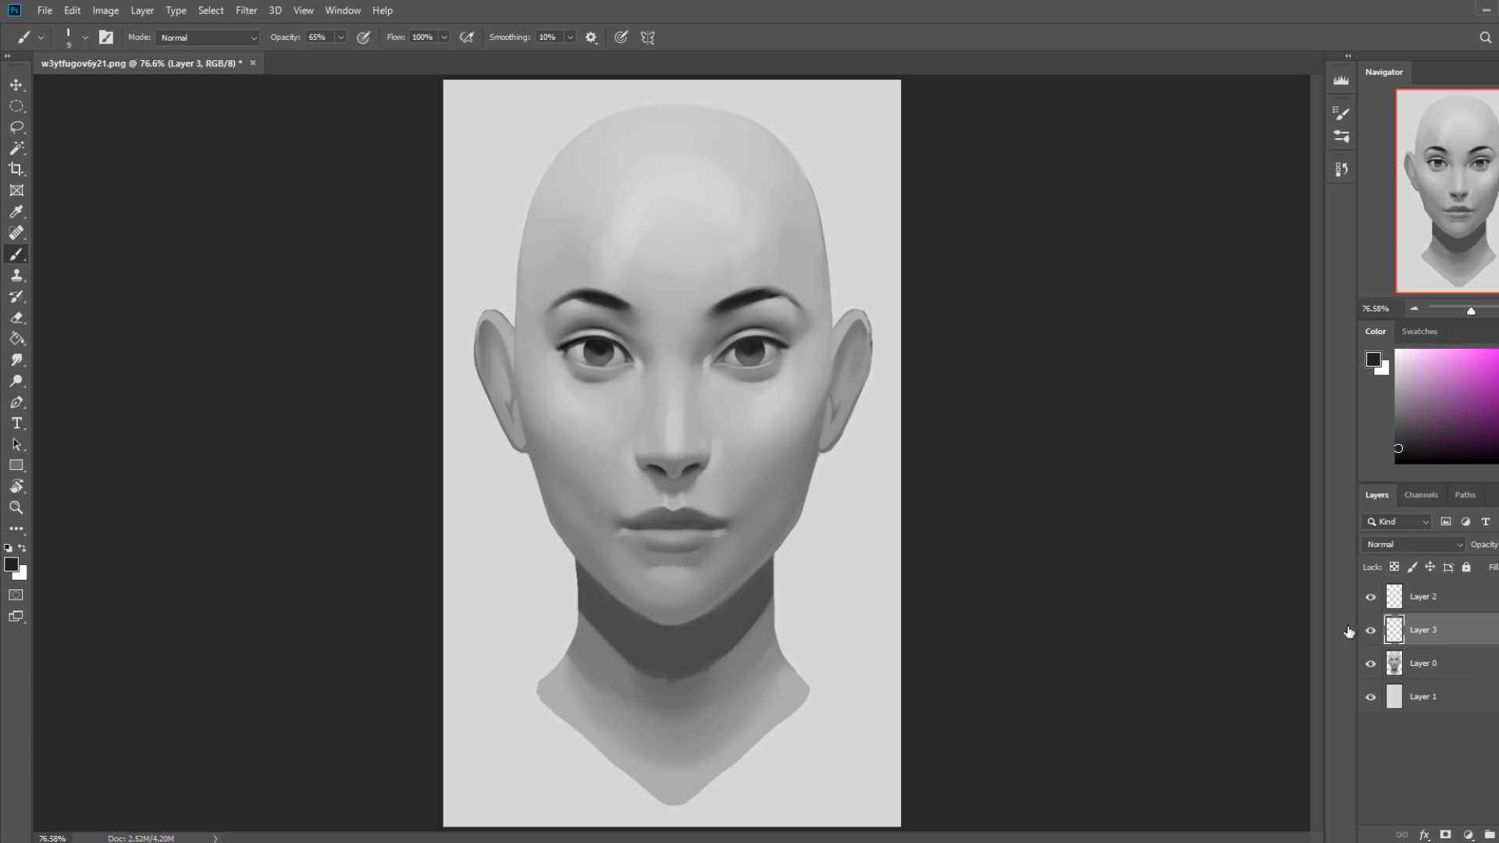
pyautogui.moveTo(620, 153)
pyautogui.mouseDown()
pyautogui.moveTo(648, 234)
pyautogui.moveTo(800, 181)
pyautogui.mouseUp()
pyautogui.moveTo(600, 231); pyautogui.dragTo(812, 249)
pyautogui.moveTo(625, 229)
pyautogui.mouseDown()
pyautogui.moveTo(584, 324)
pyautogui.moveTo(897, 347)
pyautogui.mouseUp()
pyautogui.moveTo(478, 103)
pyautogui.mouseDown()
pyautogui.moveTo(570, 164)
pyautogui.moveTo(537, 81)
pyautogui.moveTo(574, 176)
pyautogui.moveTo(823, 215)
pyautogui.moveTo(832, 246)
pyautogui.moveTo(634, 229)
pyautogui.mouseUp()
pyautogui.moveTo(585, 279)
pyautogui.mouseDown()
pyautogui.moveTo(792, 291)
pyautogui.moveTo(887, 342)
pyautogui.moveTo(632, 332)
pyautogui.mouseUp()
pyautogui.moveTo(680, 168)
pyautogui.mouseDown()
pyautogui.moveTo(671, 207)
pyautogui.moveTo(694, 233)
pyautogui.mouseUp()
pyautogui.moveTo(679, 256); pyautogui.dragTo(687, 336)
pyautogui.moveTo(699, 308); pyautogui.dragTo(687, 336)
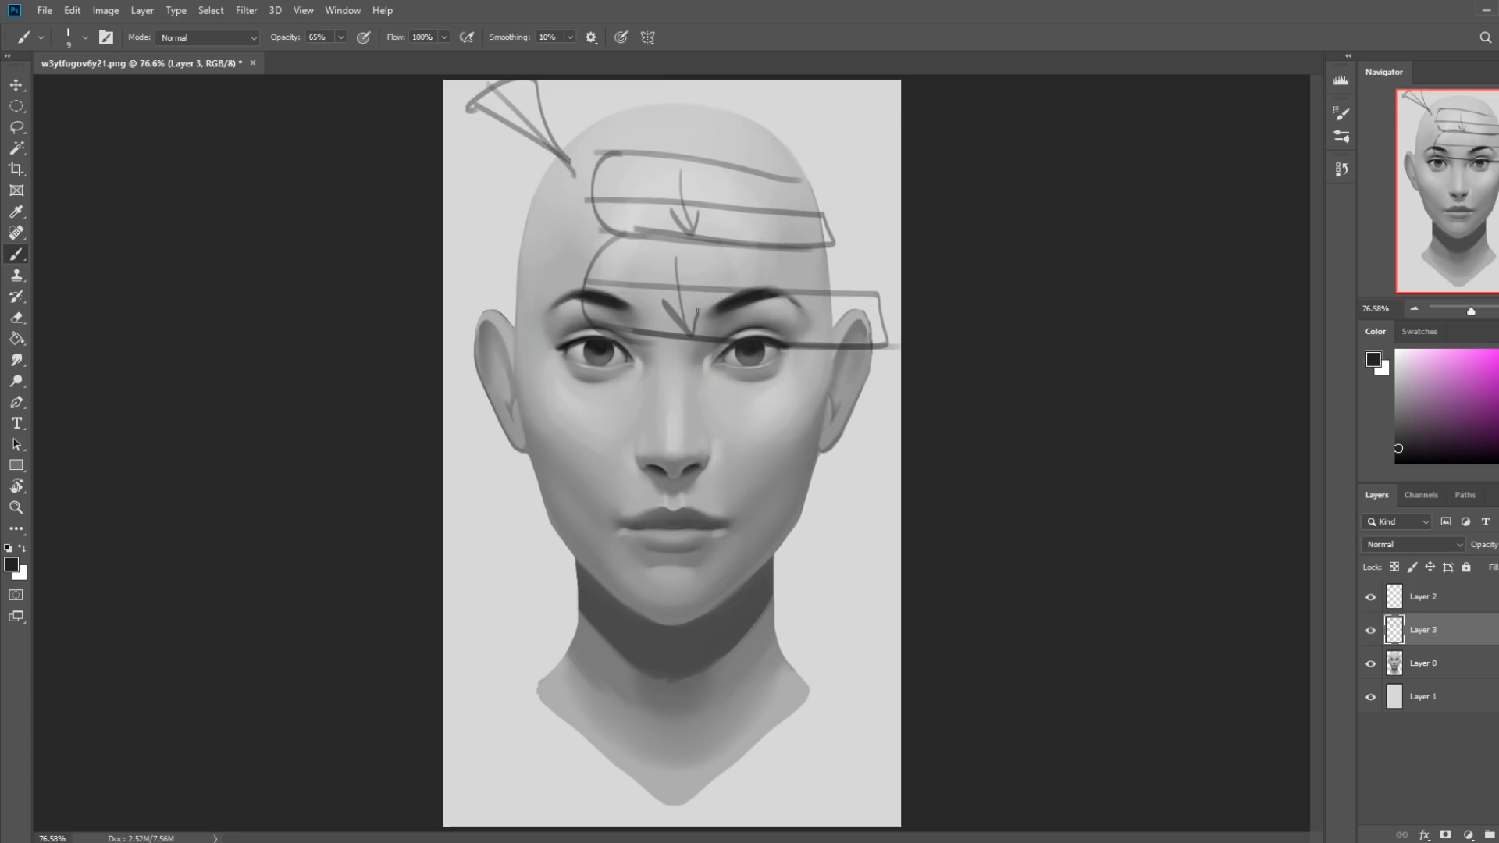
# Undo the arrow strokes and hatch the front face of the upper slab with diagonal lines.
pyautogui.hotkey('ctrl', 'z')
pyautogui.hotkey('ctrl', 'z')
pyautogui.hotkey('ctrl', 'z')
pyautogui.hotkey('ctrl', 'z')
pyautogui.hotkey('ctrl', 'z')
pyautogui.hotkey('ctrl', 'z')
pyautogui.moveTo(617, 201)
pyautogui.mouseDown()
pyautogui.moveTo(651, 202)
pyautogui.moveTo(609, 232)
pyautogui.mouseUp()
pyautogui.moveTo(668, 203)
pyautogui.mouseDown()
pyautogui.moveTo(634, 235)
pyautogui.moveTo(662, 239)
pyautogui.mouseUp()
pyautogui.moveTo(724, 209)
pyautogui.mouseDown()
pyautogui.moveTo(753, 220)
pyautogui.moveTo(718, 242)
pyautogui.mouseUp()
pyautogui.moveTo(784, 210)
pyautogui.mouseDown()
pyautogui.moveTo(518, 333)
pyautogui.moveTo(604, 466)
pyautogui.moveTo(675, 517)
pyautogui.mouseUp()
# Undo all the hatching, slab and cone sketch strokes on Layer 3.
pyautogui.hotkey('ctrl', 'z')
pyautogui.hotkey('ctrl', 'z')
pyautogui.hotkey('ctrl', 'z')
pyautogui.hotkey('ctrl', 'z')
pyautogui.hotkey('ctrl', 'z')
pyautogui.hotkey('ctrl', 'z')
pyautogui.hotkey('ctrl', 'z')
pyautogui.hotkey('ctrl', 'z')
pyautogui.hotkey('ctrl', 'z')
pyautogui.hotkey('ctrl', 'z')
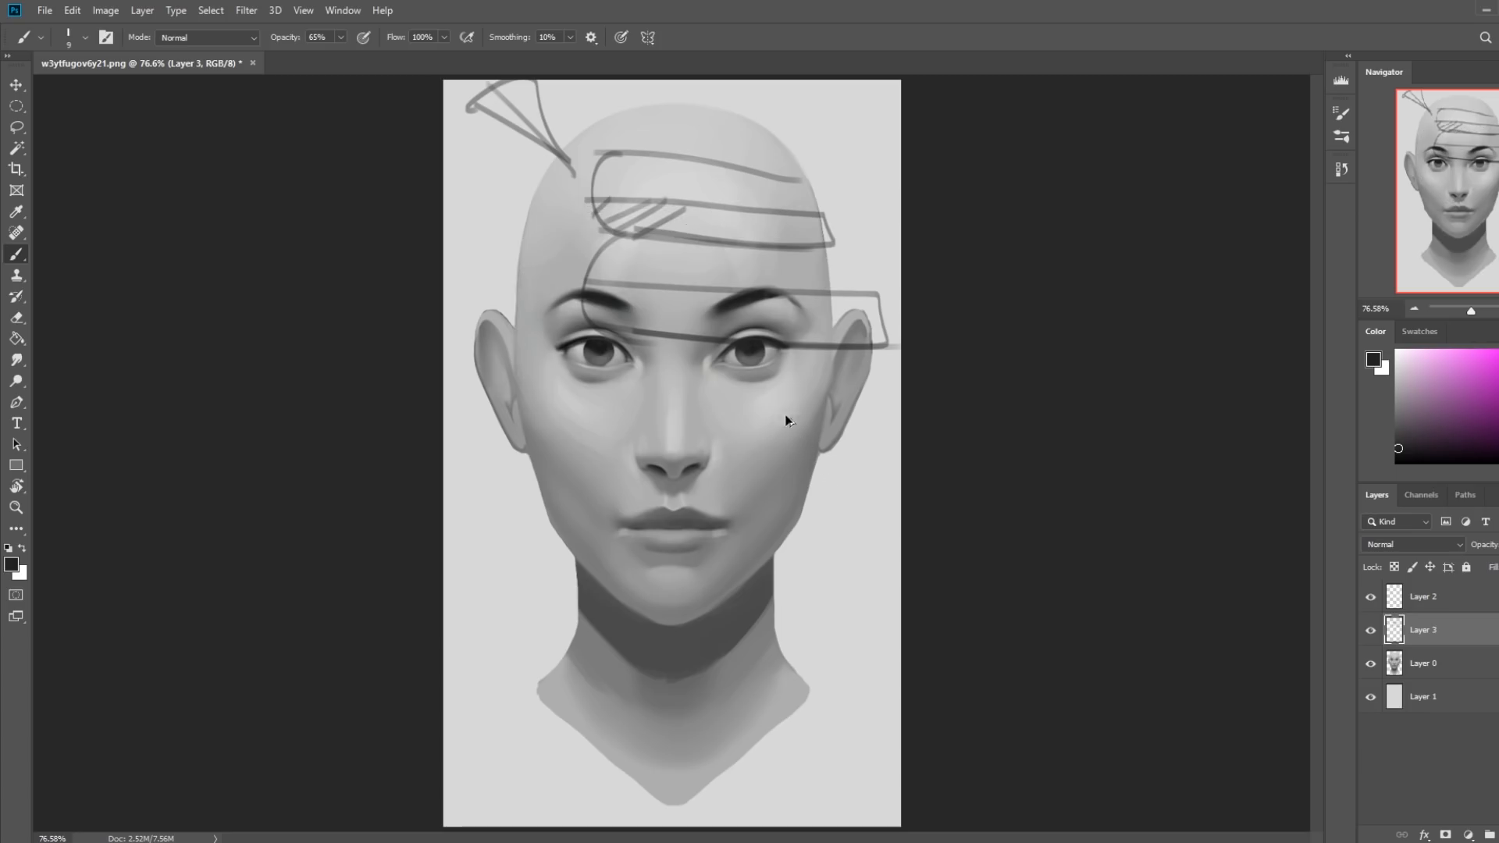
pyautogui.hotkey('ctrl', 'z')
pyautogui.hotkey('ctrl', 'z')
pyautogui.hotkey('ctrl', 'z')
pyautogui.hotkey('ctrl', 'z')
pyautogui.hotkey('ctrl', 'z')
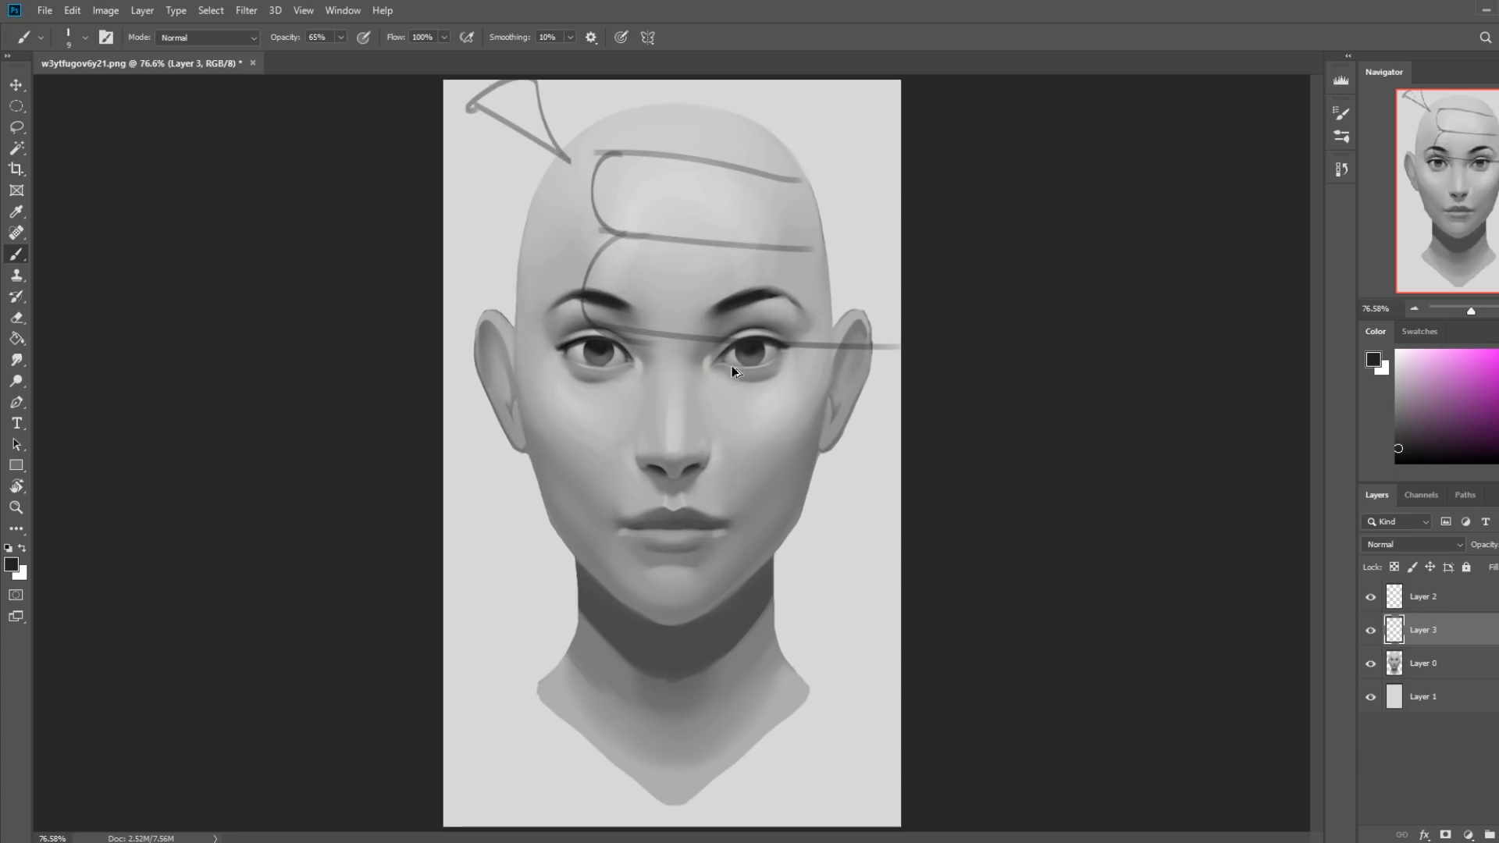
pyautogui.hotkey('ctrl', 'z')
pyautogui.hotkey('ctrl', 'z')
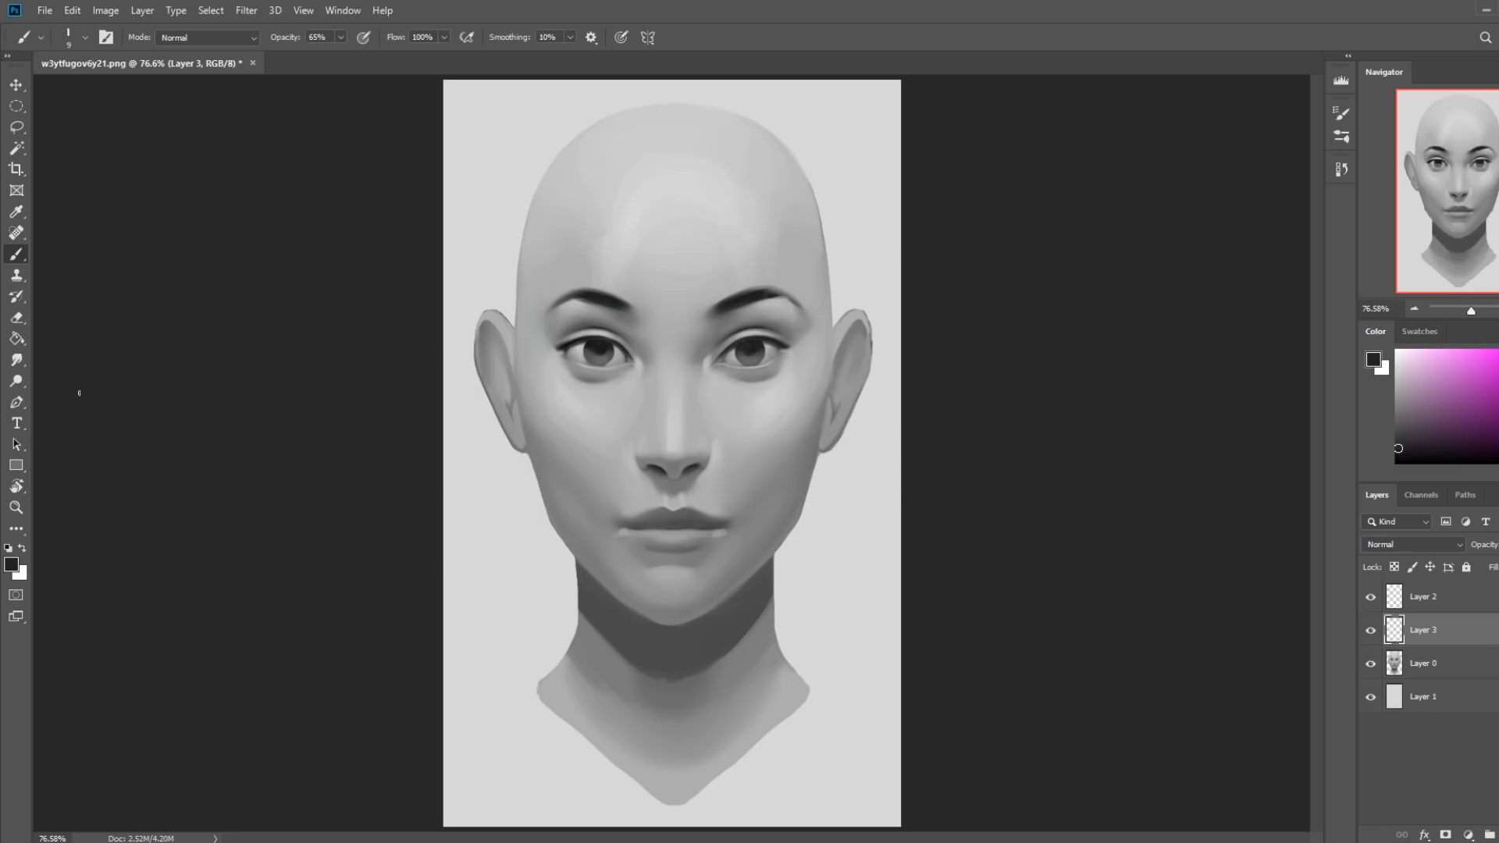
# Switch to the Smudge tool and merge Layer 3 down into Layer 0.
pyautogui.click(16, 361)
pyautogui.press(']')
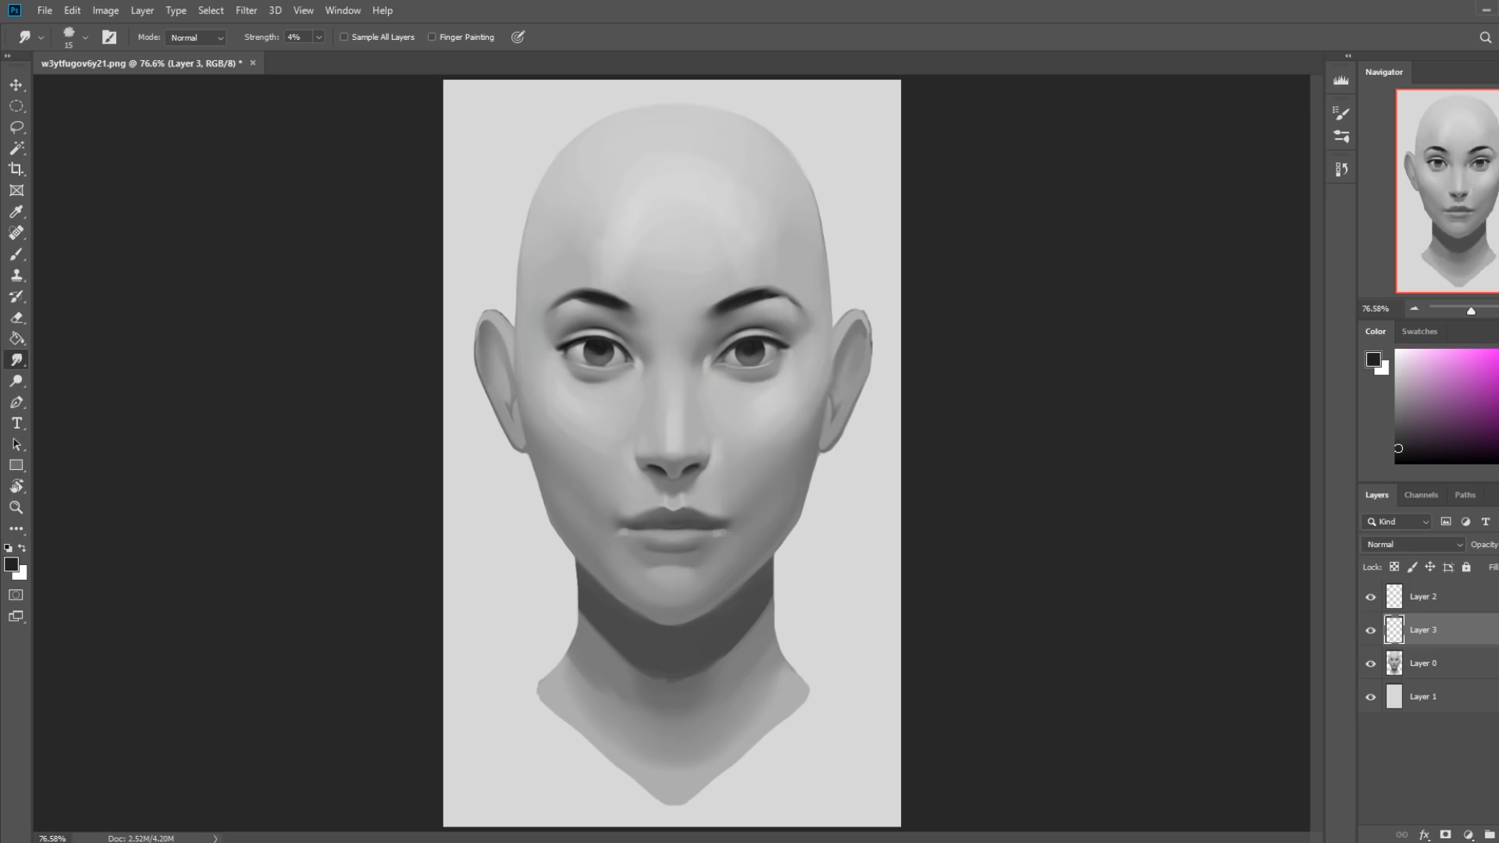
pyautogui.click(1370, 630)
pyautogui.rightClick(1442, 643)
pyautogui.click(1468, 633)
pyautogui.click(1370, 633)
pyautogui.rightClick(1442, 634)
pyautogui.click(1325, 640)
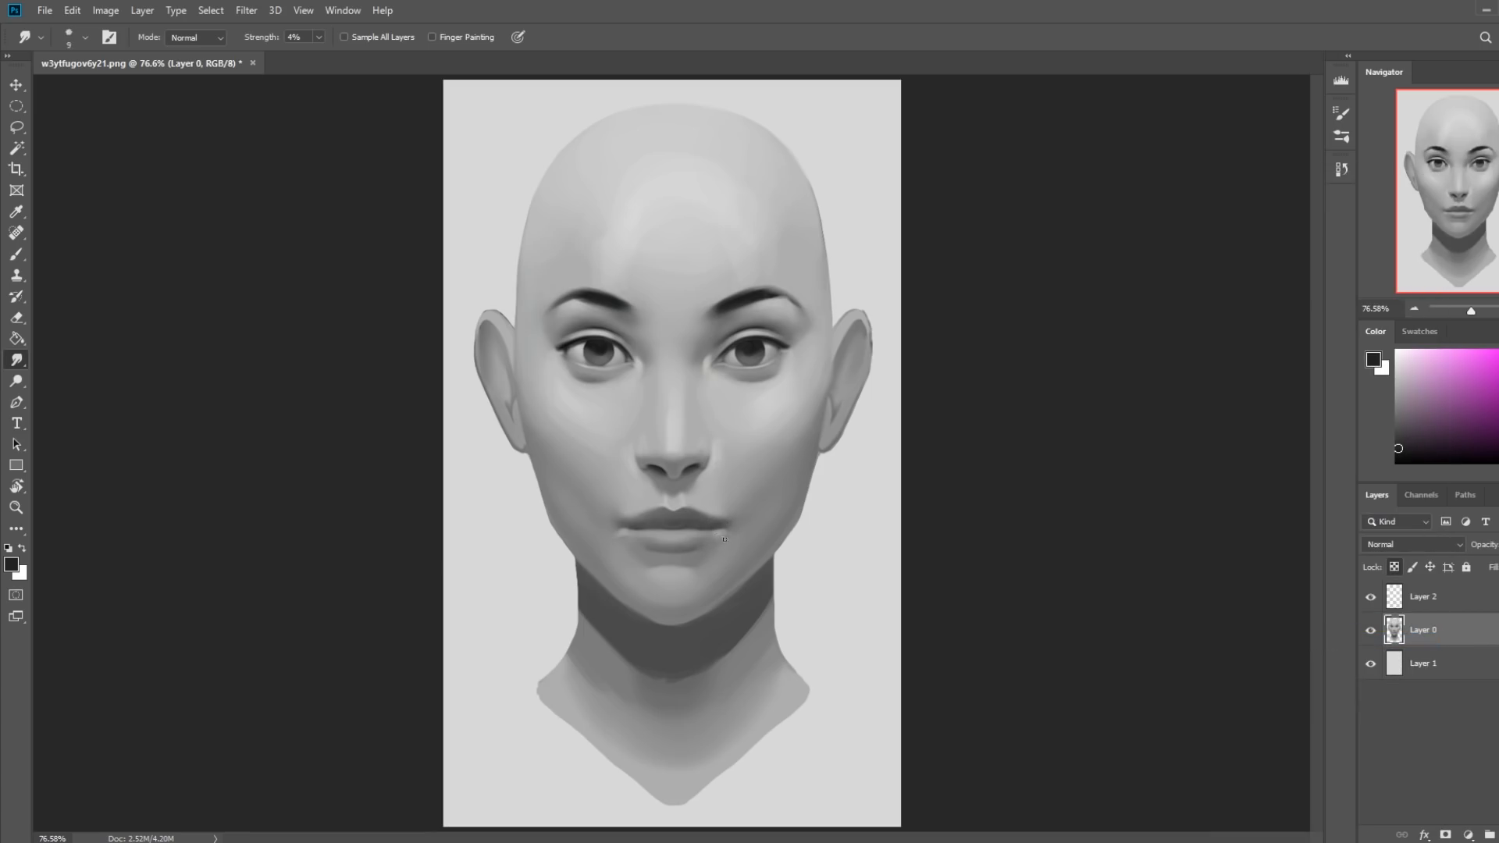
# Smudge the lips and facial shading at 4% strength with varying brush sizes, toggling Layer 2's visibility to compare.
pyautogui.press('[')
pyautogui.click(1371, 599)
pyautogui.click(1371, 599)
pyautogui.click(1371, 599)
pyautogui.press(']')
pyautogui.click(1371, 599)
pyautogui.press(']')
pyautogui.press('[')
pyautogui.press(']')
pyautogui.press(']')
pyautogui.press(']')
pyautogui.press('[')
# Blend the white highlights on Layer 2 with the Smudge tool at 4% strength, going from 30 px to 9 px.
pyautogui.click(1427, 598)
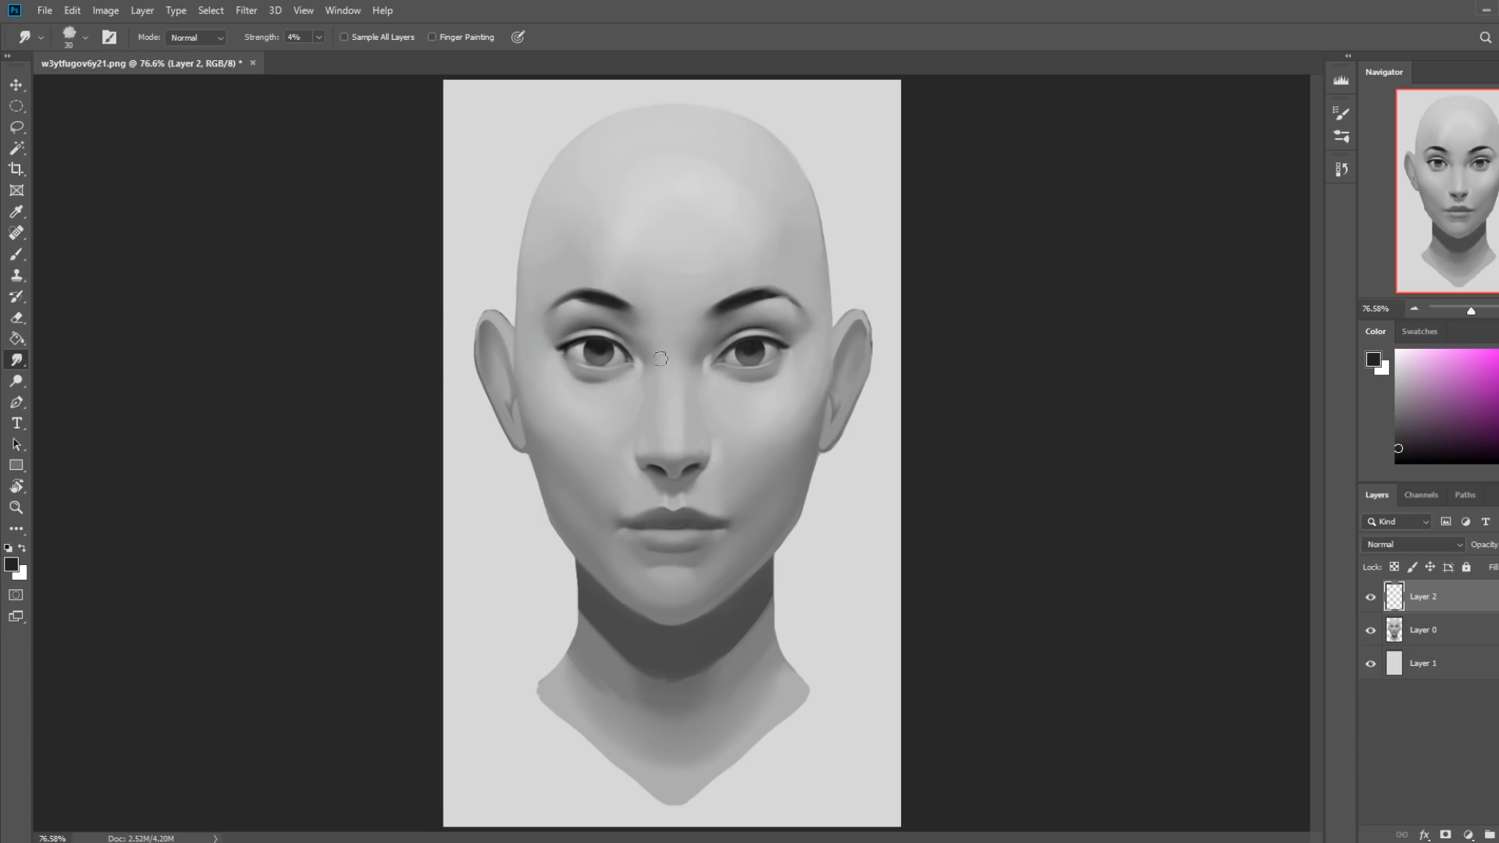
pyautogui.press('[')
pyautogui.press('[')
pyautogui.press('[')
# Add a new top layer, start a white highlight in the image's right iris at 65% opacity, and select a soft blending brush.
pyautogui.click(1498, 835)
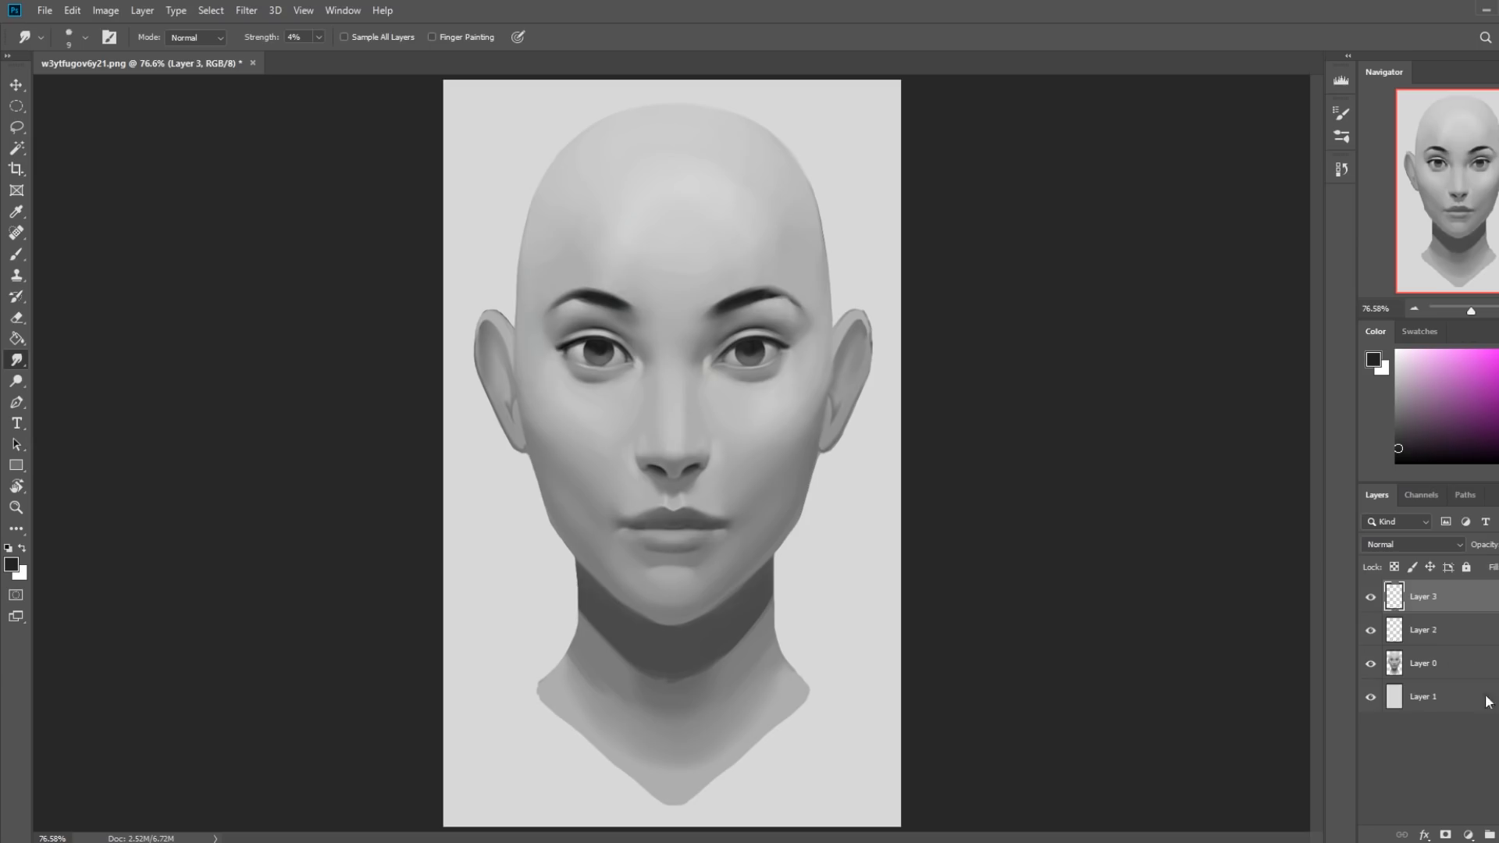
pyautogui.press('b')
pyautogui.moveTo(1407, 411); pyautogui.dragTo(1285, 328)
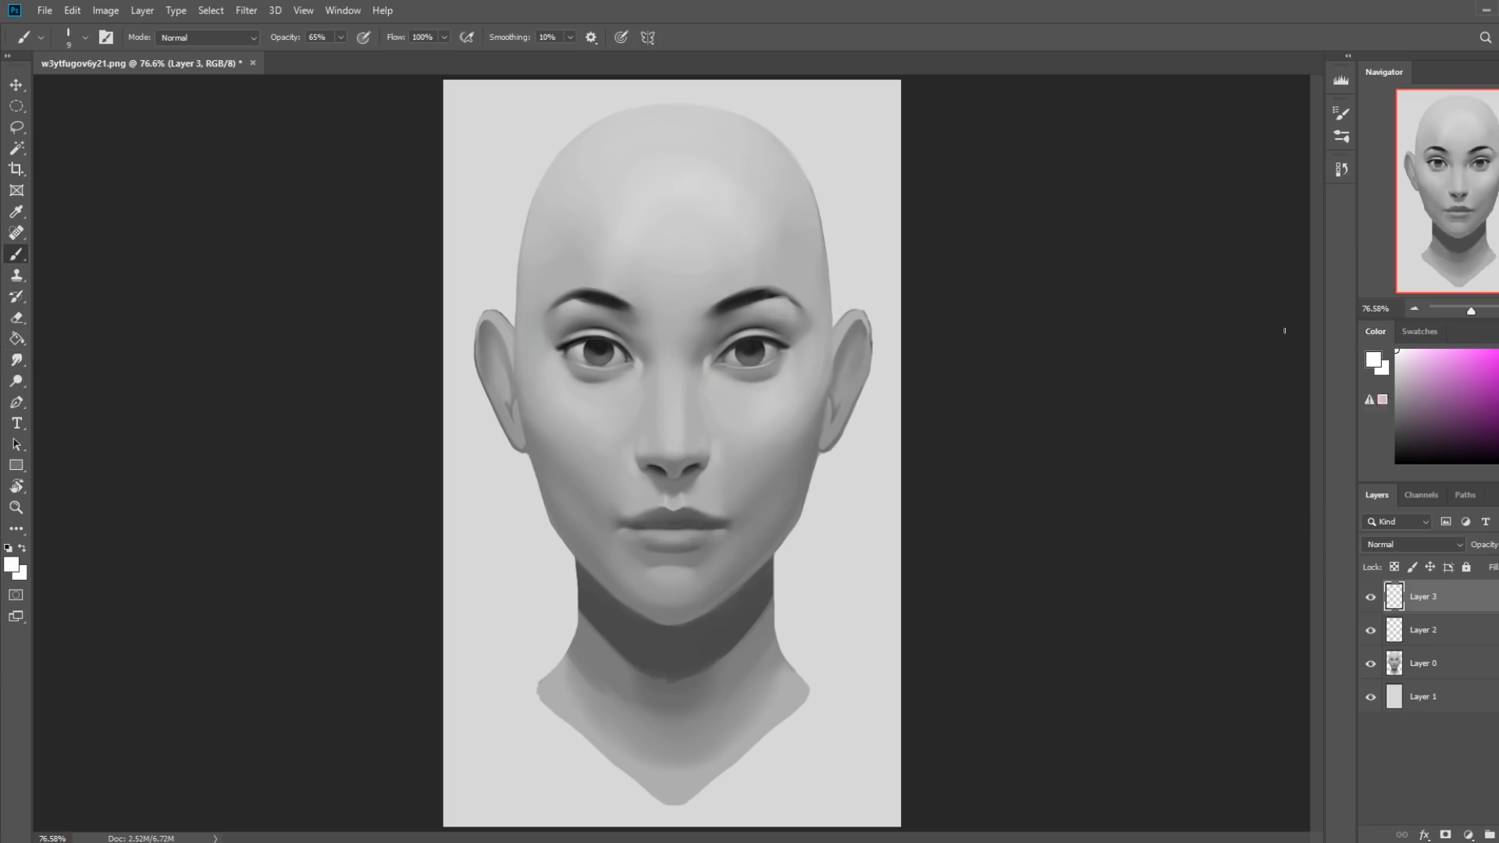
pyautogui.click(755, 346)
pyautogui.rightClick(789, 381)
pyautogui.click(1039, 738)
pyautogui.click(1075, 281)
# Place small catchlights in both eyes, undo the unwanted strokes, and sample grays around the image's right eye.
pyautogui.press(']')
pyautogui.press(']')
pyautogui.press(']')
pyautogui.hotkey('ctrl', 'z')
pyautogui.hotkey('ctrl', 'z')
pyautogui.keyDown('alt'); pyautogui.click(774, 351); pyautogui.keyUp('alt')
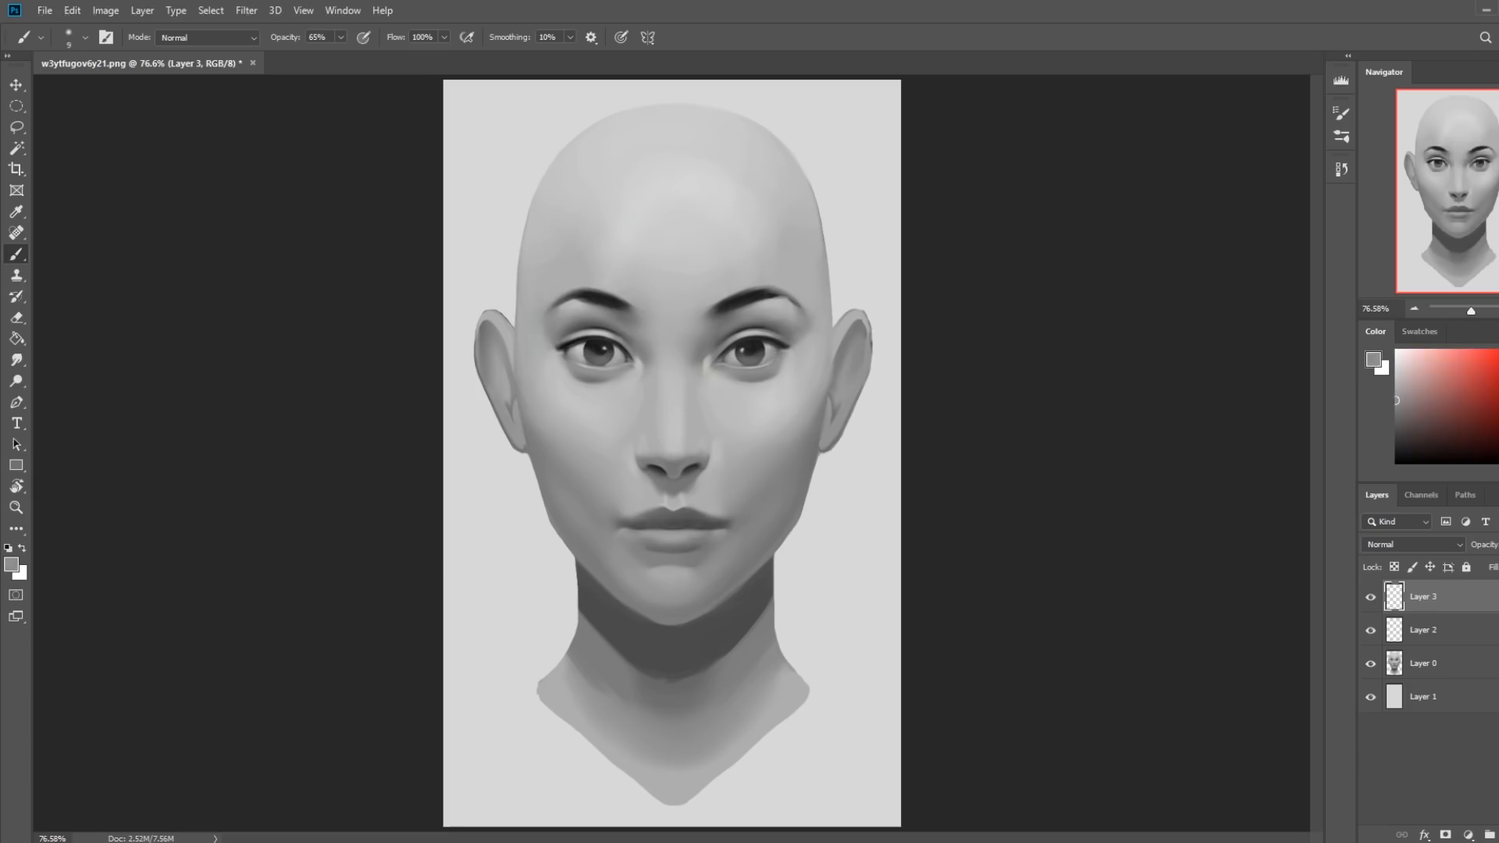
pyautogui.keyDown('alt'); pyautogui.click(751, 370); pyautogui.keyUp('alt')
# Try light gray strokes around and below the image's right eye, and undo them.
pyautogui.keyDown('alt'); pyautogui.click(763, 358); pyautogui.keyUp('alt')
pyautogui.keyDown('alt'); pyautogui.click(759, 344); pyautogui.keyUp('alt')
pyautogui.moveTo(769, 368); pyautogui.dragTo(736, 372)
pyautogui.keyDown('alt'); pyautogui.click(748, 332); pyautogui.keyUp('alt')
pyautogui.moveTo(726, 442)
pyautogui.mouseDown()
pyautogui.moveTo(810, 430)
pyautogui.moveTo(803, 444)
pyautogui.mouseUp()
pyautogui.moveTo(765, 397)
pyautogui.mouseDown()
pyautogui.moveTo(773, 438)
pyautogui.moveTo(777, 406)
pyautogui.mouseUp()
pyautogui.hotkey('ctrl', 'z')
pyautogui.hotkey('ctrl', 'z')
pyautogui.hotkey('ctrl', 'z')
pyautogui.hotkey('ctrl', 'z')
pyautogui.hotkey('ctrl', 'z')
pyautogui.hotkey('ctrl', 'z')
pyautogui.hotkey('ctrl', 'z')
# Select the flat 82 px sketching brush and merge Layer 2 and Layer 3 down into Layer 0.
pyautogui.keyDown('alt'); pyautogui.click(738, 359); pyautogui.keyUp('alt')
pyautogui.rightClick(808, 341)
pyautogui.click(958, 619)
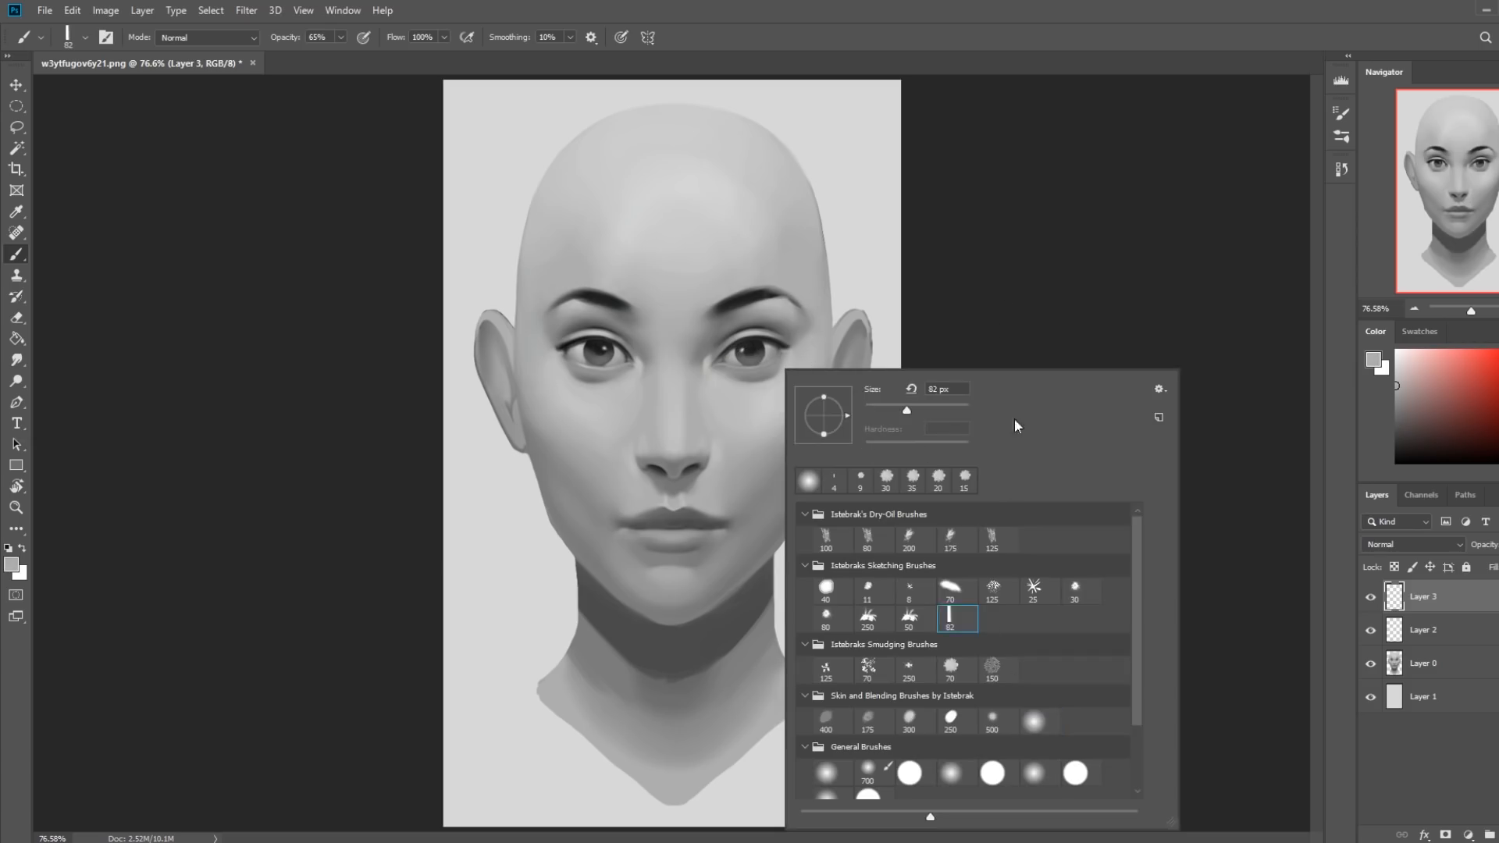
pyautogui.click(1100, 316)
pyautogui.rightClick(1437, 630)
pyautogui.click(1350, 635)
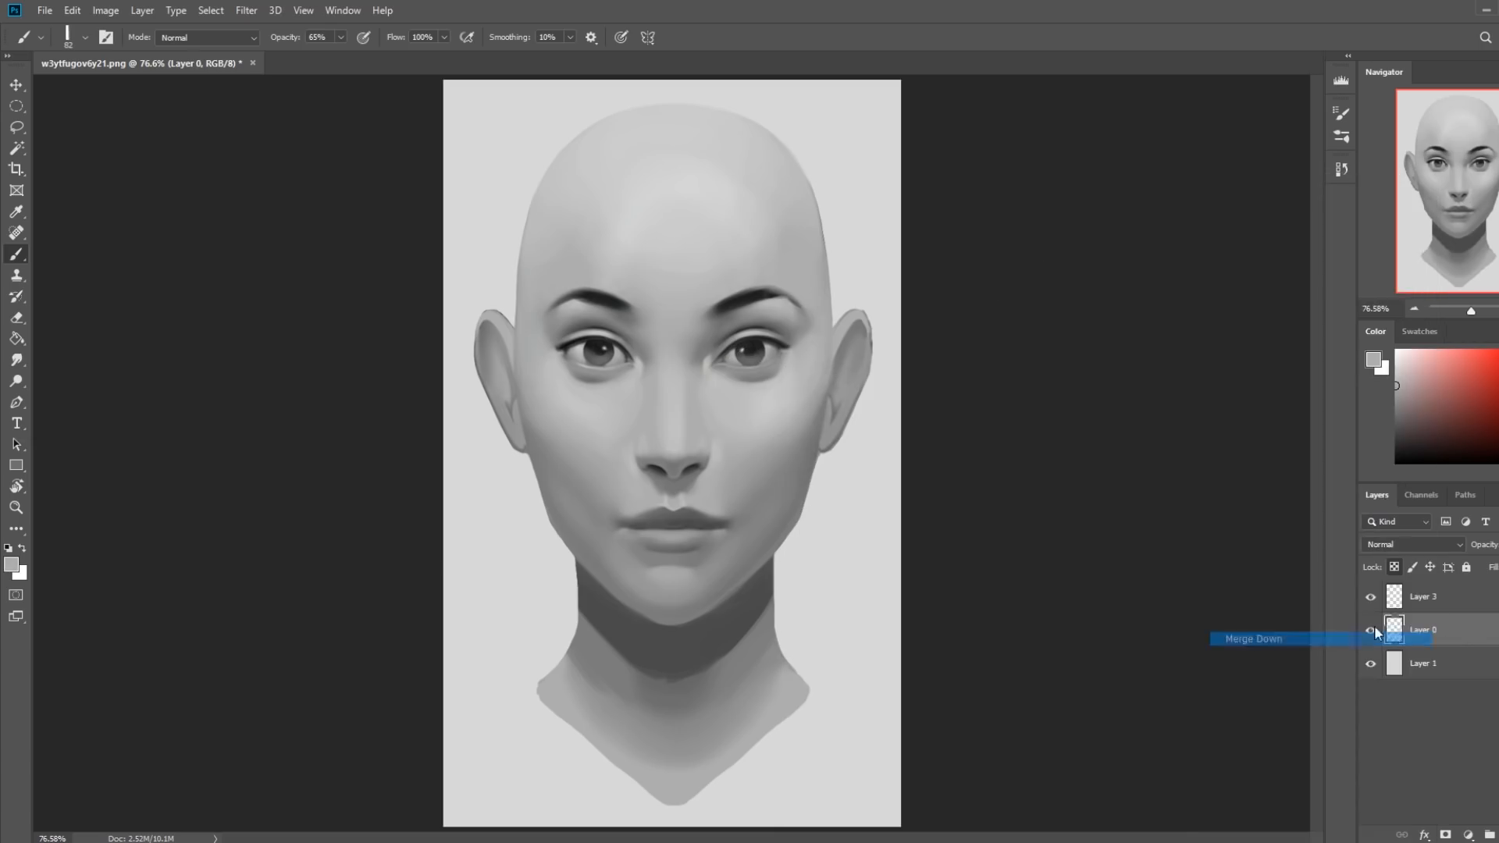
pyautogui.rightClick(1432, 597)
pyautogui.click(1296, 638)
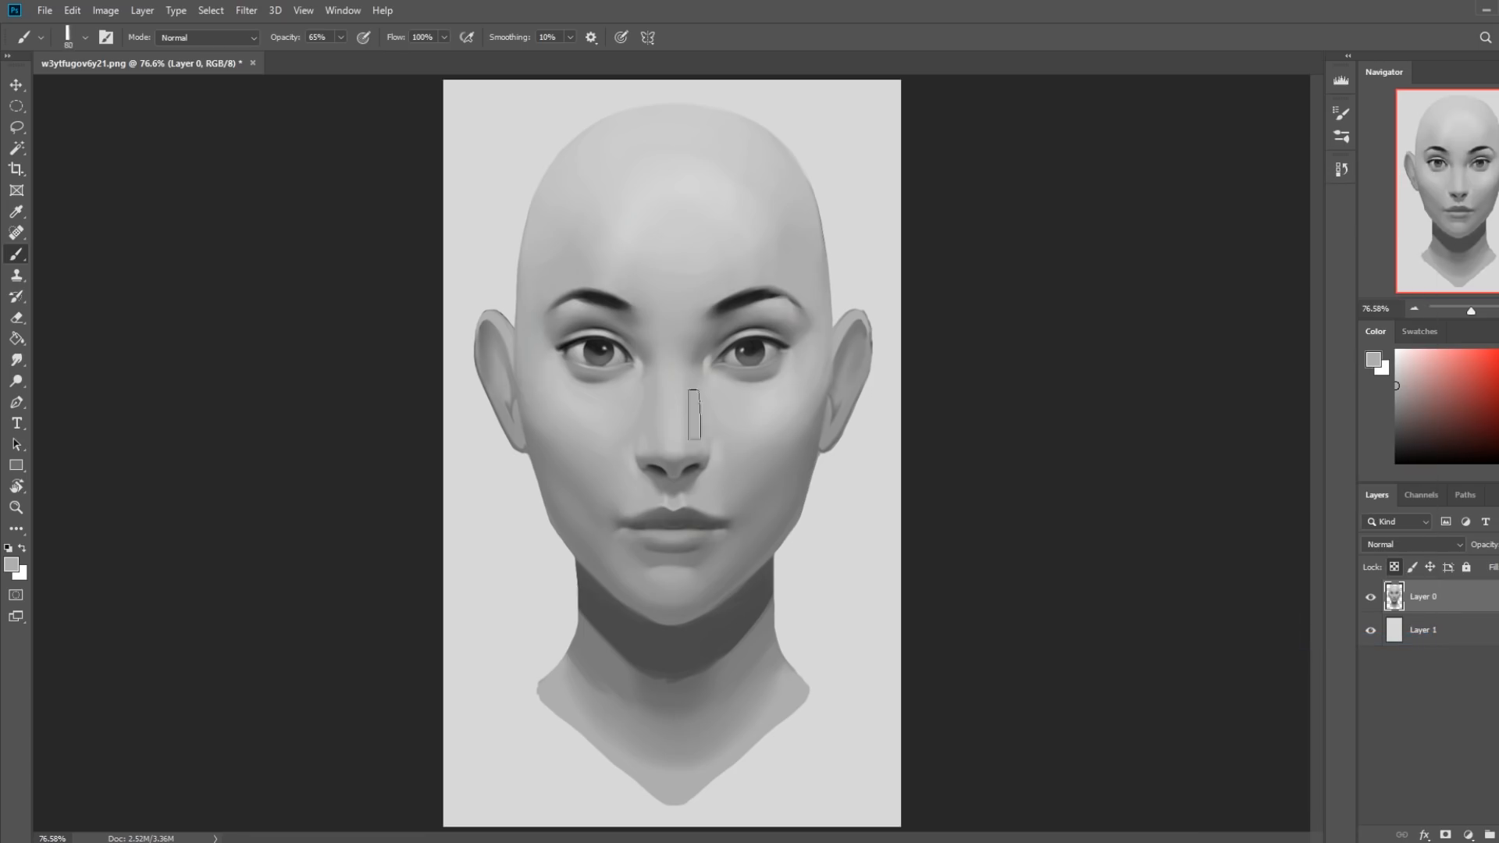
# Shrink the brush, set its opacity to 100%, and try small gray strokes on the lower lid of the image's right eye.
pyautogui.press('[')
pyautogui.press('[')
pyautogui.press('[')
pyautogui.press('[')
pyautogui.press('[')
pyautogui.press('[')
pyautogui.press('[')
pyautogui.moveTo(340, 37); pyautogui.dragTo(359, 59)
pyautogui.click(340, 37)
pyautogui.moveTo(341, 57); pyautogui.dragTo(357, 57)
pyautogui.click(725, 348)
pyautogui.moveTo(767, 370); pyautogui.dragTo(778, 340)
pyautogui.keyDown('alt'); pyautogui.click(769, 350); pyautogui.keyUp('alt')
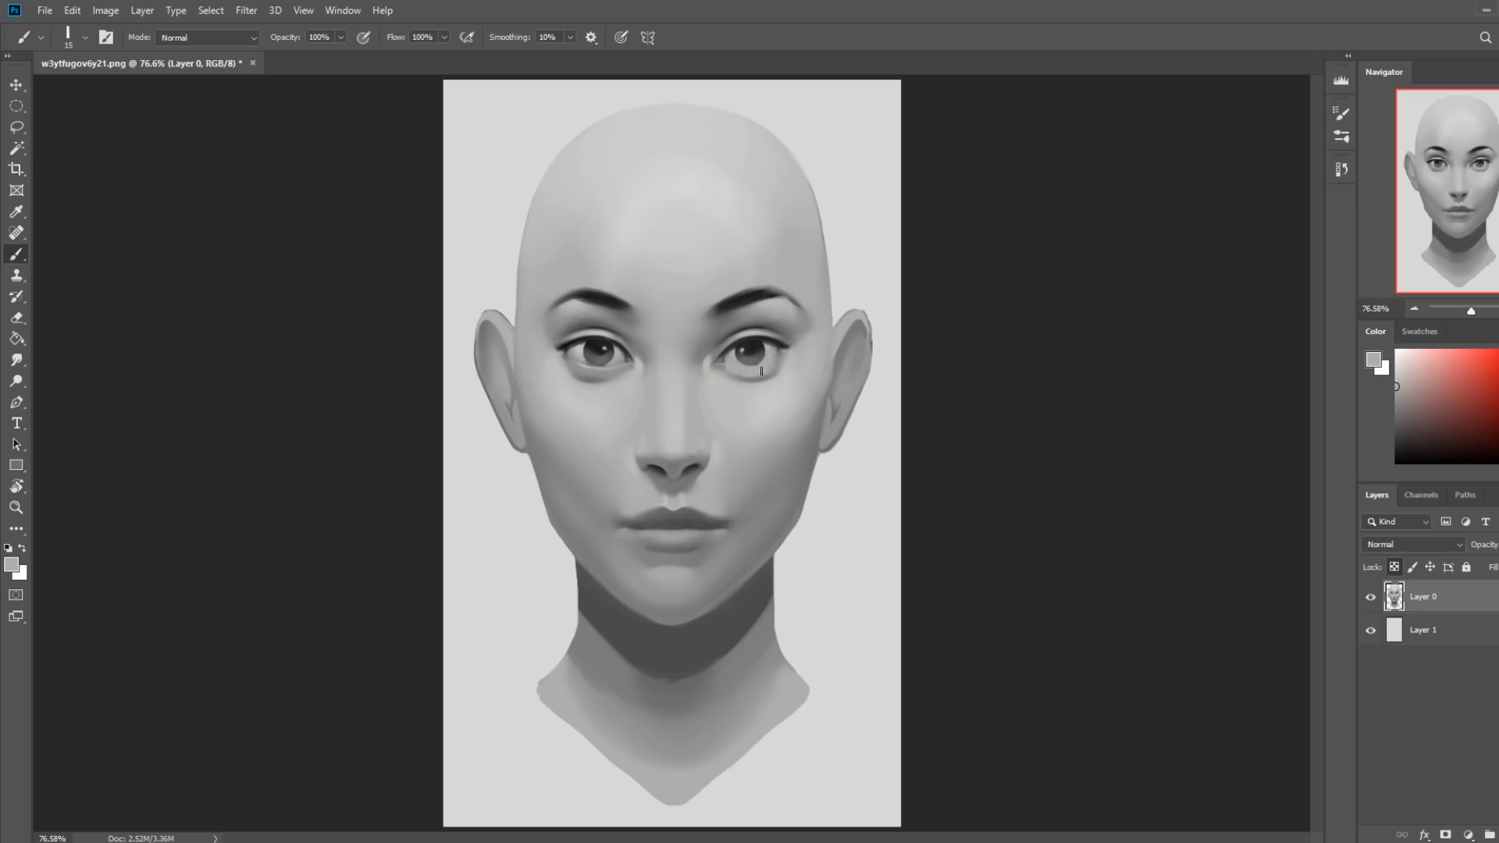
pyautogui.keyDown('alt'); pyautogui.click(746, 367); pyautogui.keyUp('alt')
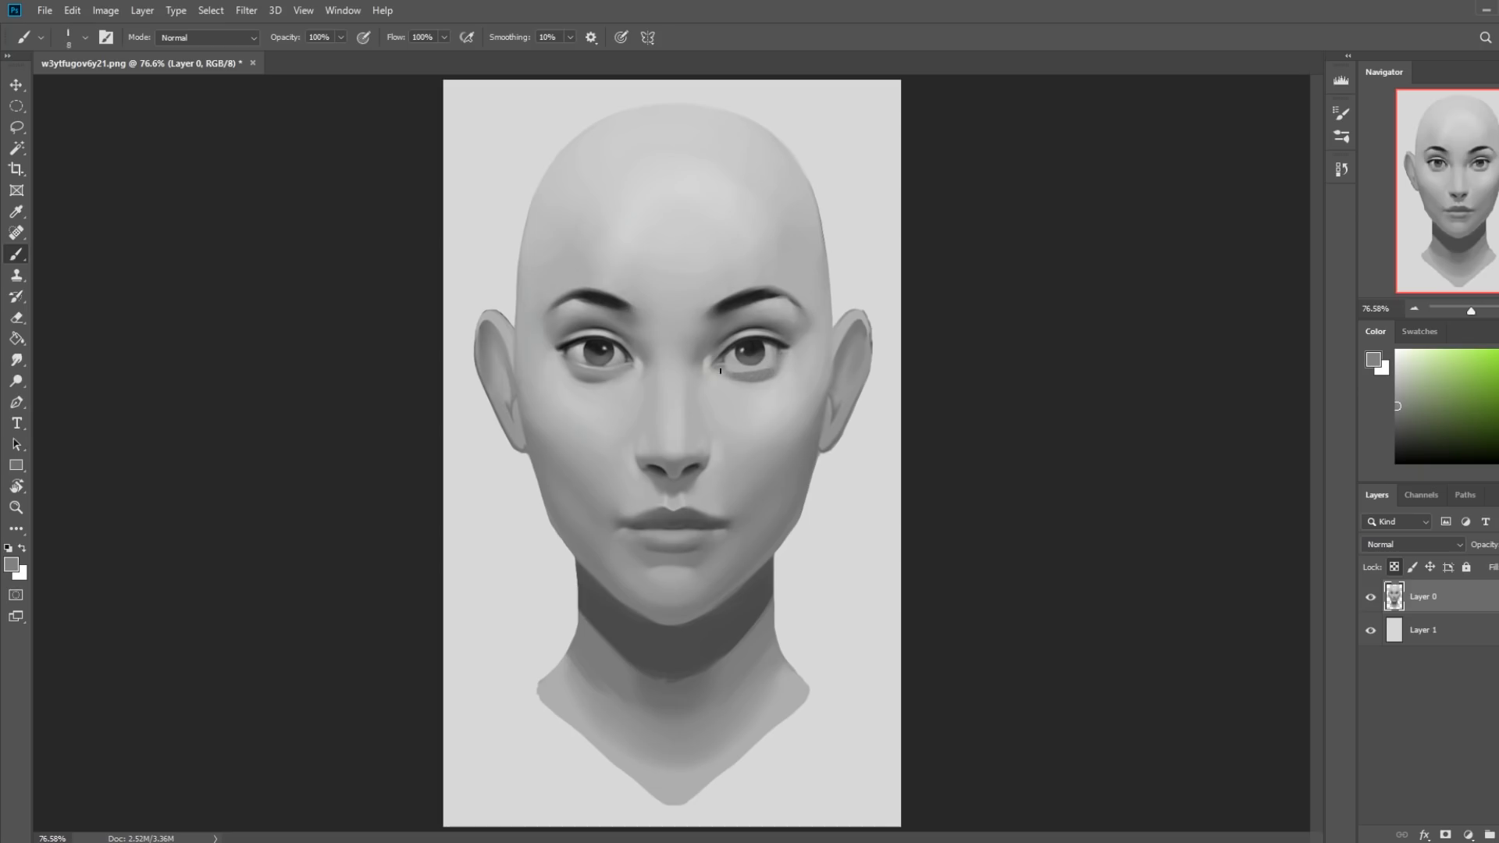
pyautogui.moveTo(741, 372)
pyautogui.mouseDown()
pyautogui.moveTo(724, 372)
pyautogui.moveTo(757, 378)
pyautogui.moveTo(719, 371)
pyautogui.mouseUp()
# Try a light gray stroke at the outer lower lid of the image's right eye, and undo it.
pyautogui.hotkey('ctrl', '-')
pyautogui.hotkey('ctrl', '-')
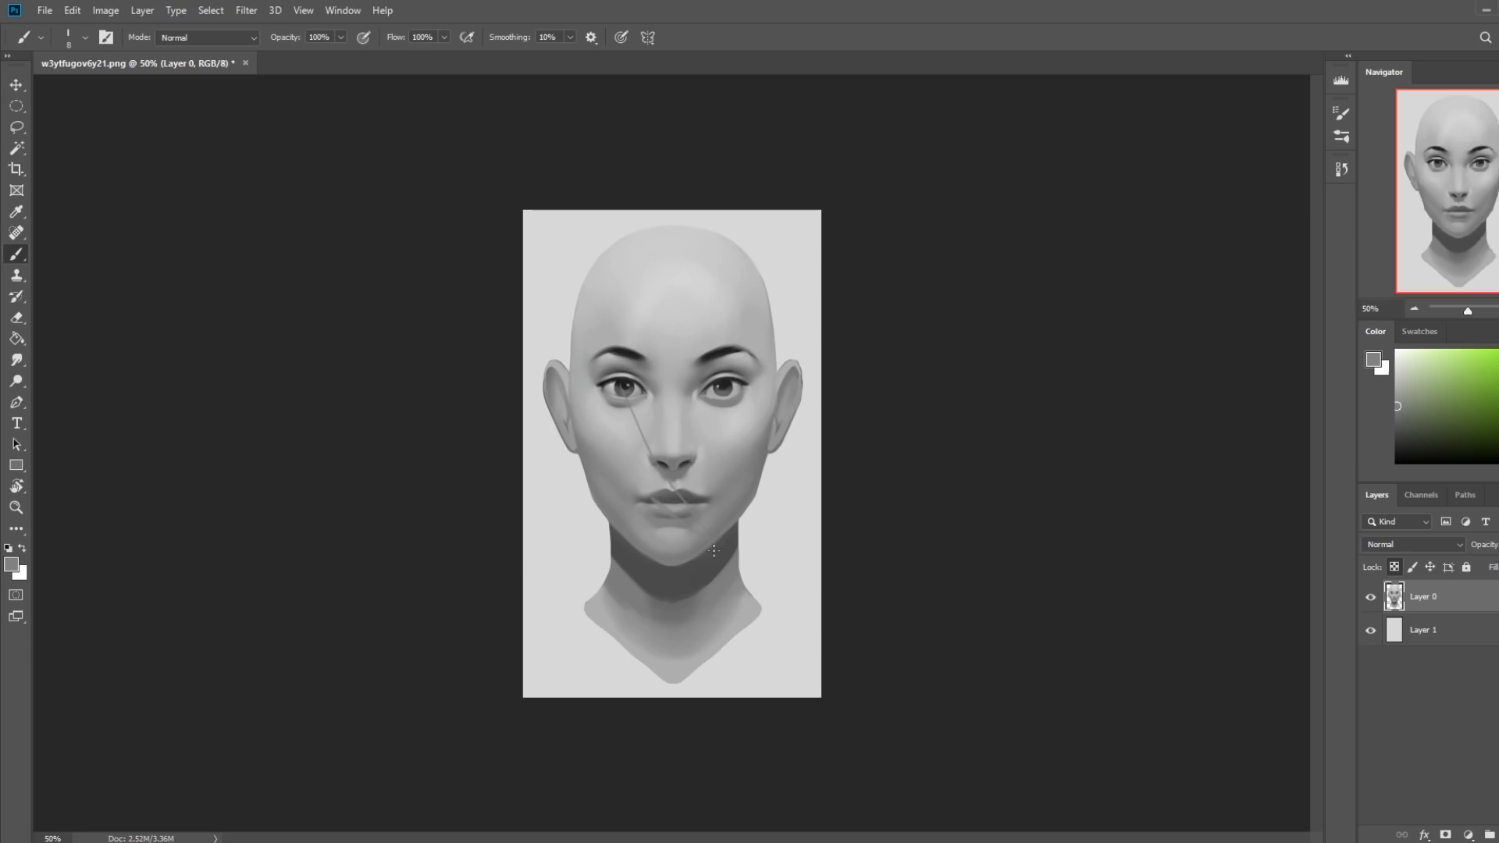
pyautogui.press('d')
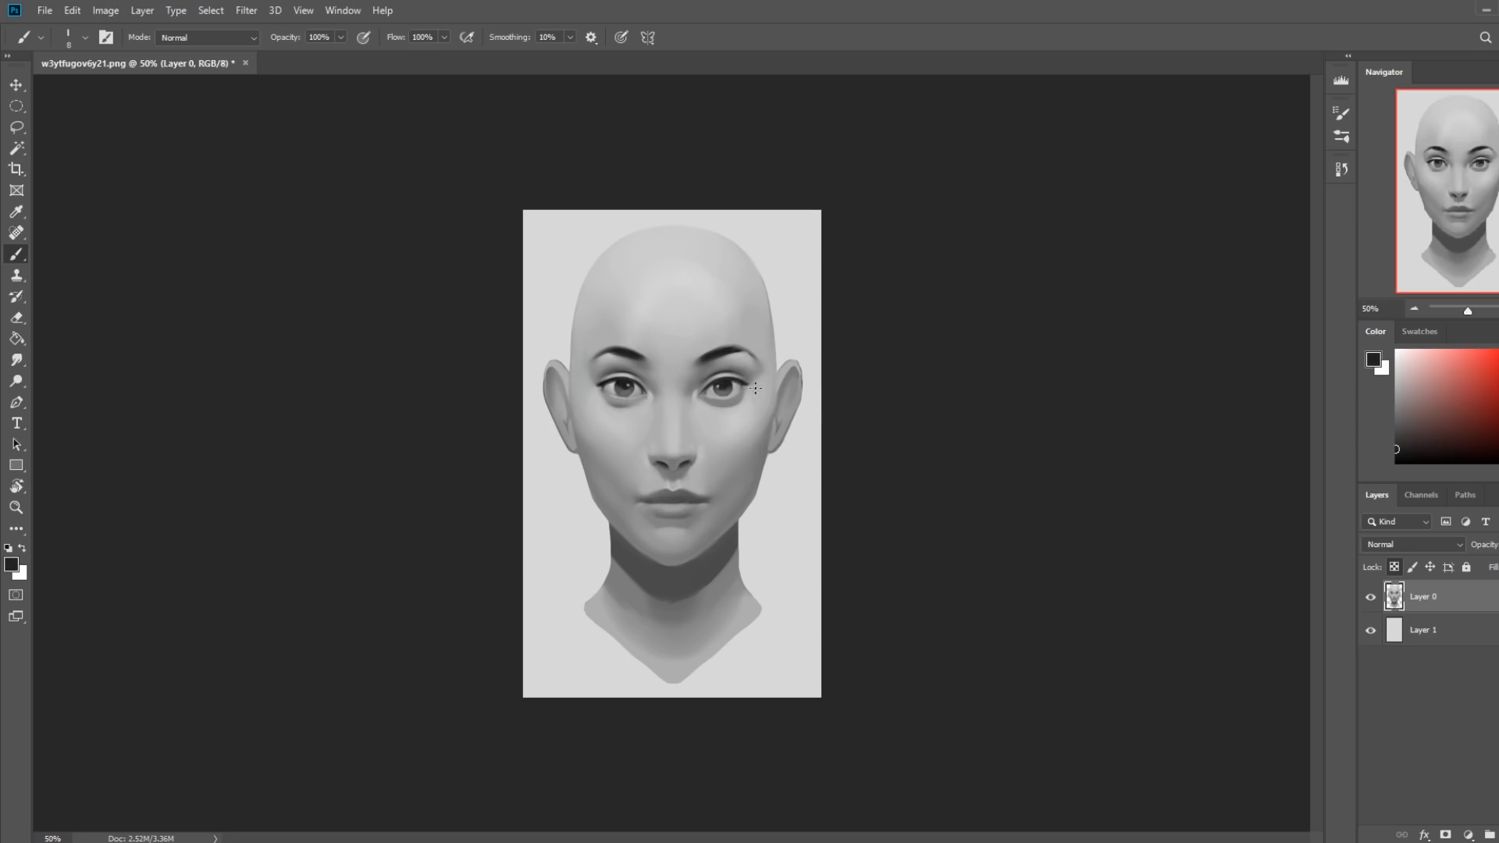
pyautogui.hotkey('ctrl', 'space')
pyautogui.moveTo(589, 328); pyautogui.dragTo(773, 489)
pyautogui.keyDown('alt'); pyautogui.click(877, 400); pyautogui.keyUp('alt')
pyautogui.press('[')
pyautogui.moveTo(869, 403)
pyautogui.mouseDown()
pyautogui.moveTo(798, 412)
pyautogui.moveTo(894, 398)
pyautogui.mouseUp()
pyautogui.press(']')
pyautogui.press(']')
pyautogui.hotkey('ctrl', 'z')
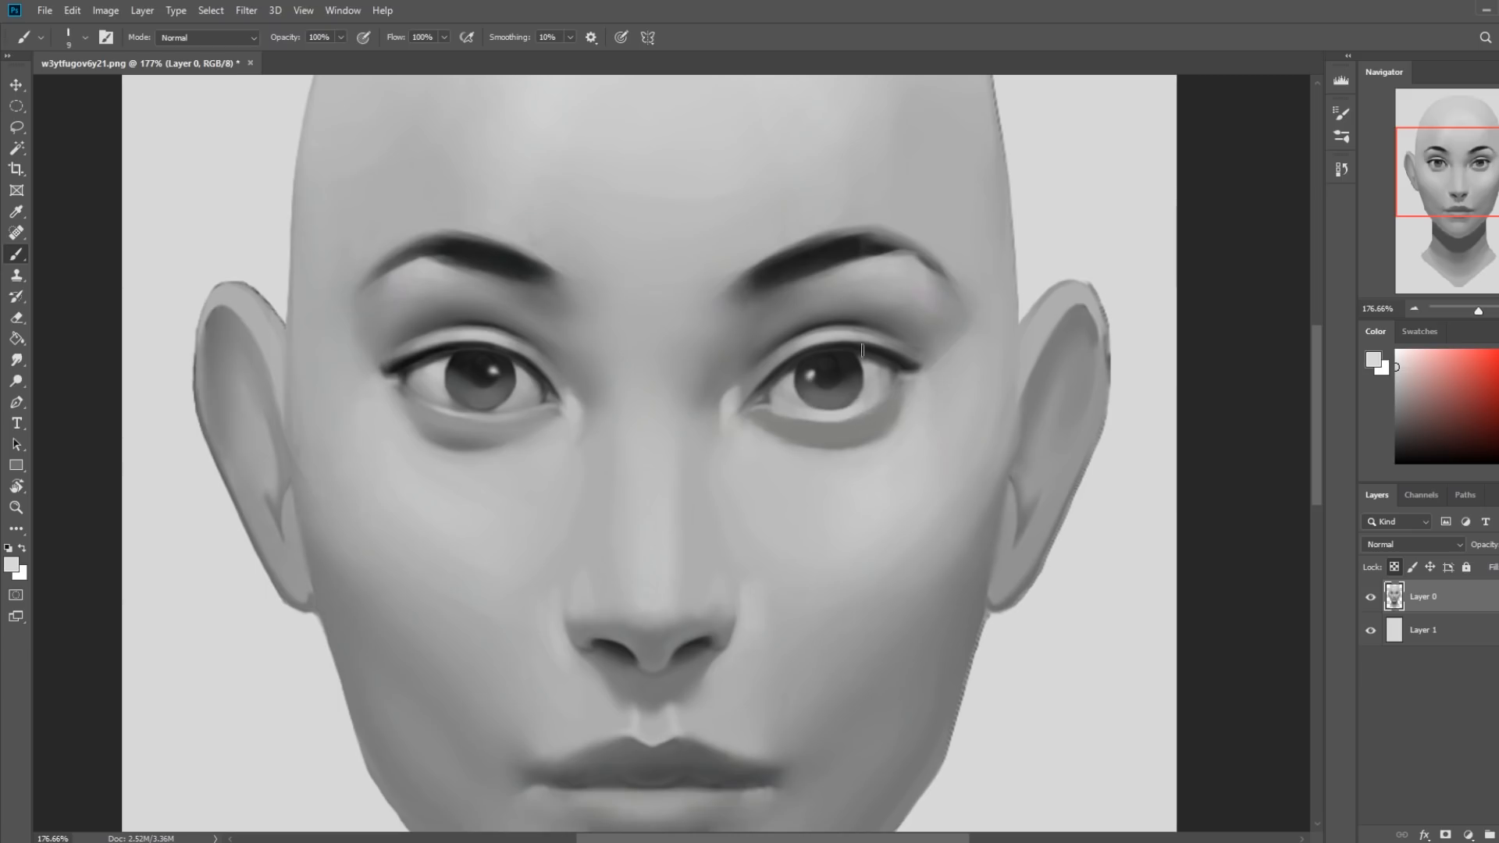
# Sample grays around the image's right eye and try retouching the iris and under-eye shading, enlarging the brush to 35 px.
pyautogui.keyDown('alt'); pyautogui.click(833, 321); pyautogui.keyUp('alt')
pyautogui.keyDown('alt'); pyautogui.click(868, 405); pyautogui.keyUp('alt')
pyautogui.keyDown('alt'); pyautogui.click(811, 394); pyautogui.keyUp('alt')
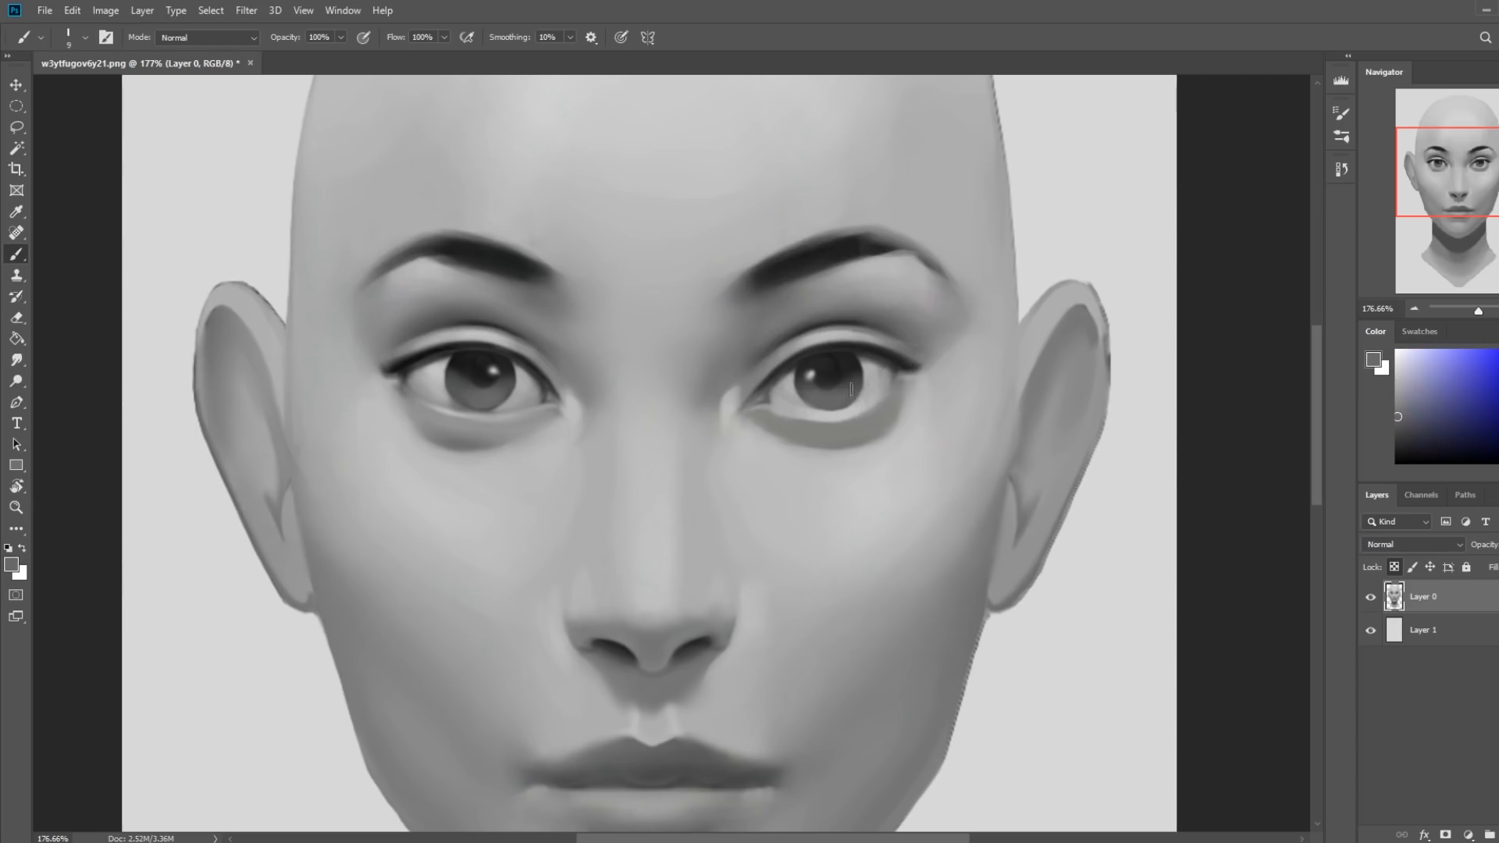
pyautogui.keyDown('alt'); pyautogui.click(798, 425); pyautogui.keyUp('alt')
pyautogui.keyDown('alt'); pyautogui.click(763, 448); pyautogui.keyUp('alt')
pyautogui.press(']')
pyautogui.press(']')
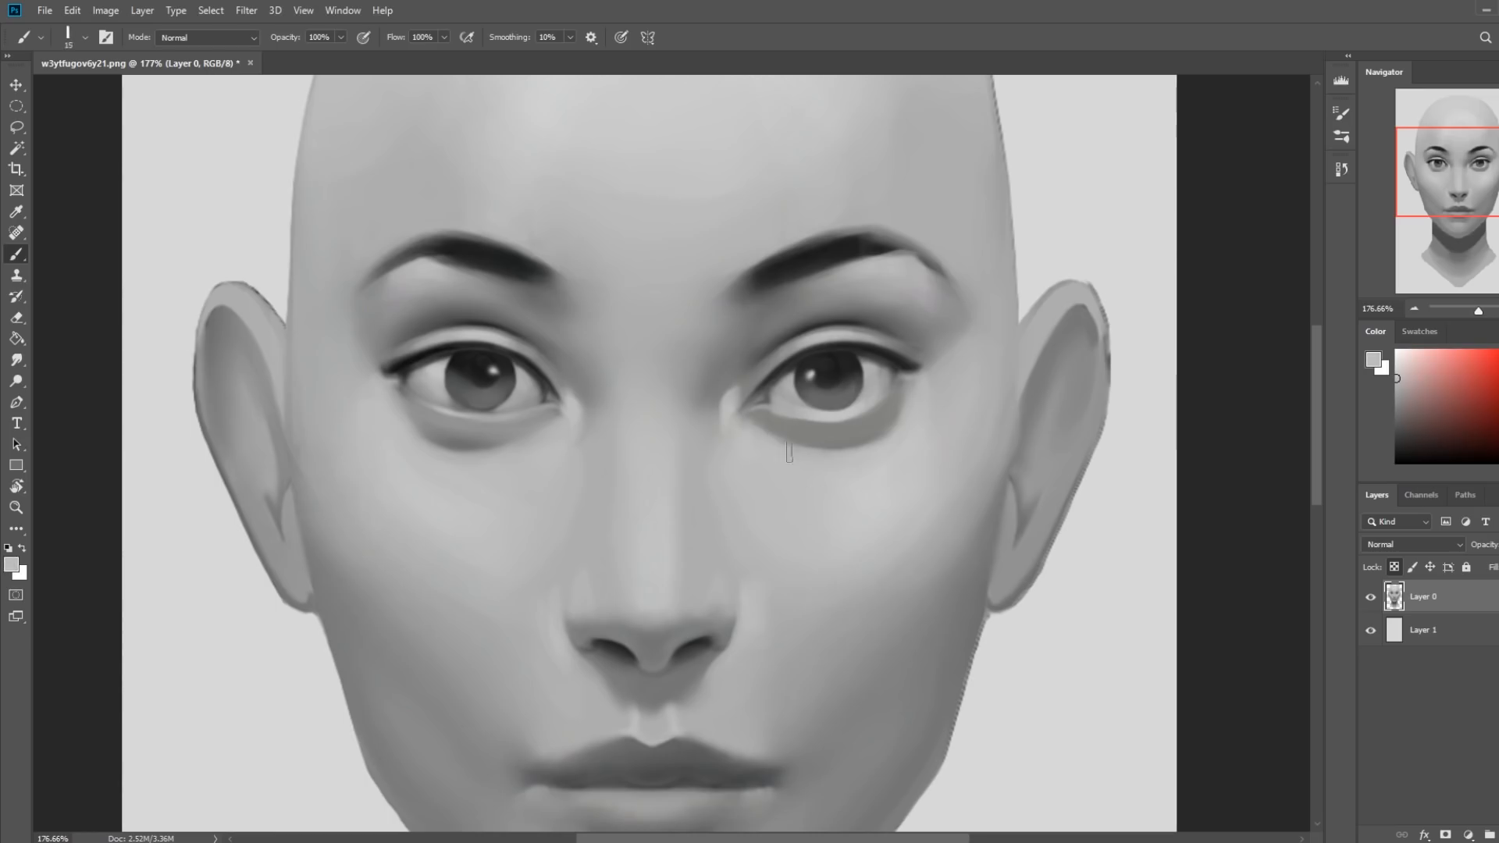
pyautogui.press(']')
pyautogui.press(']')
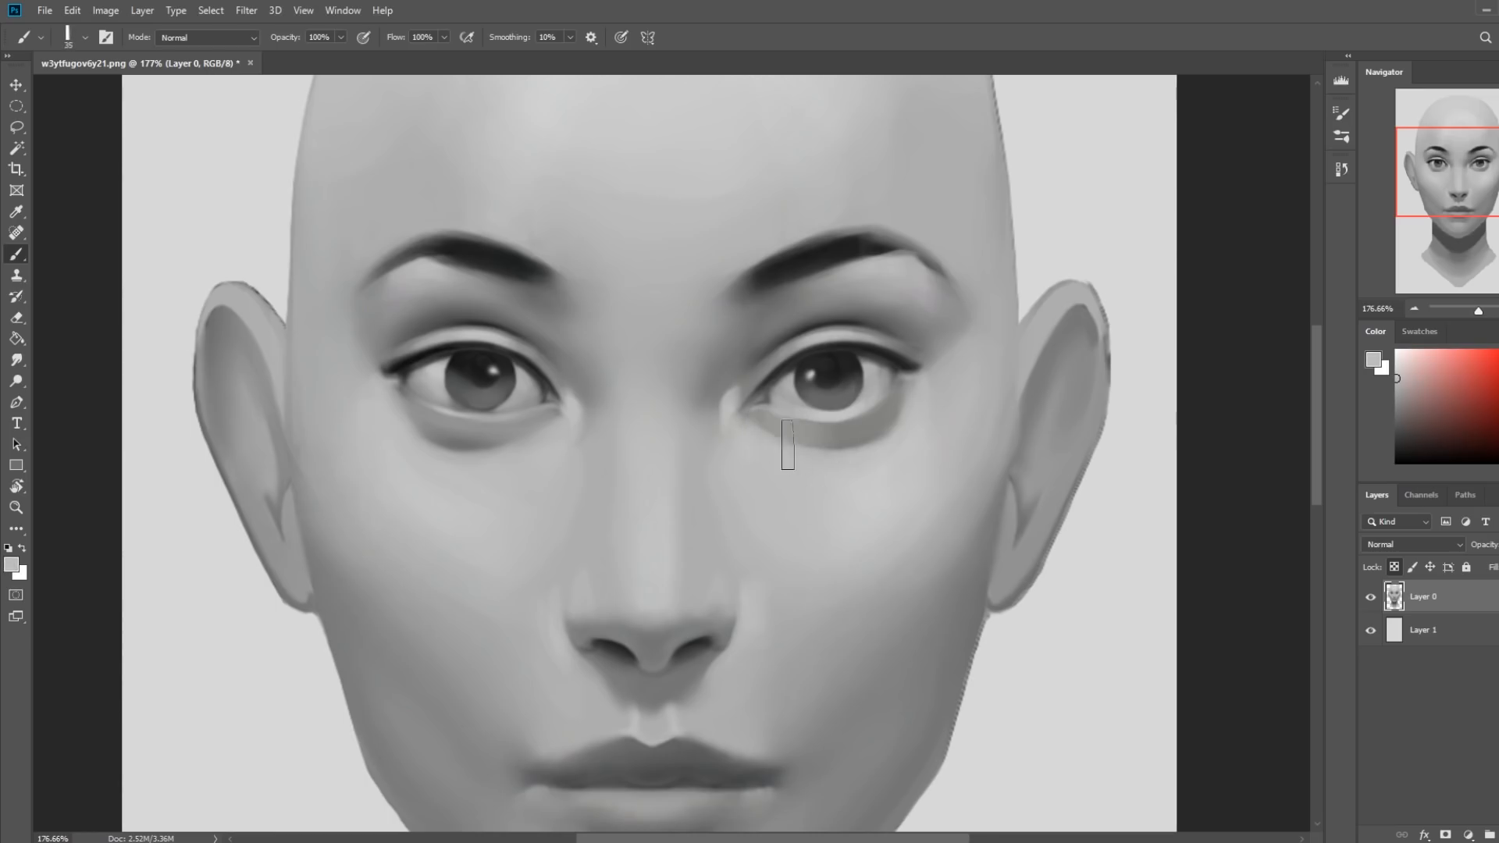
pyautogui.hotkey('ctrl', '0')
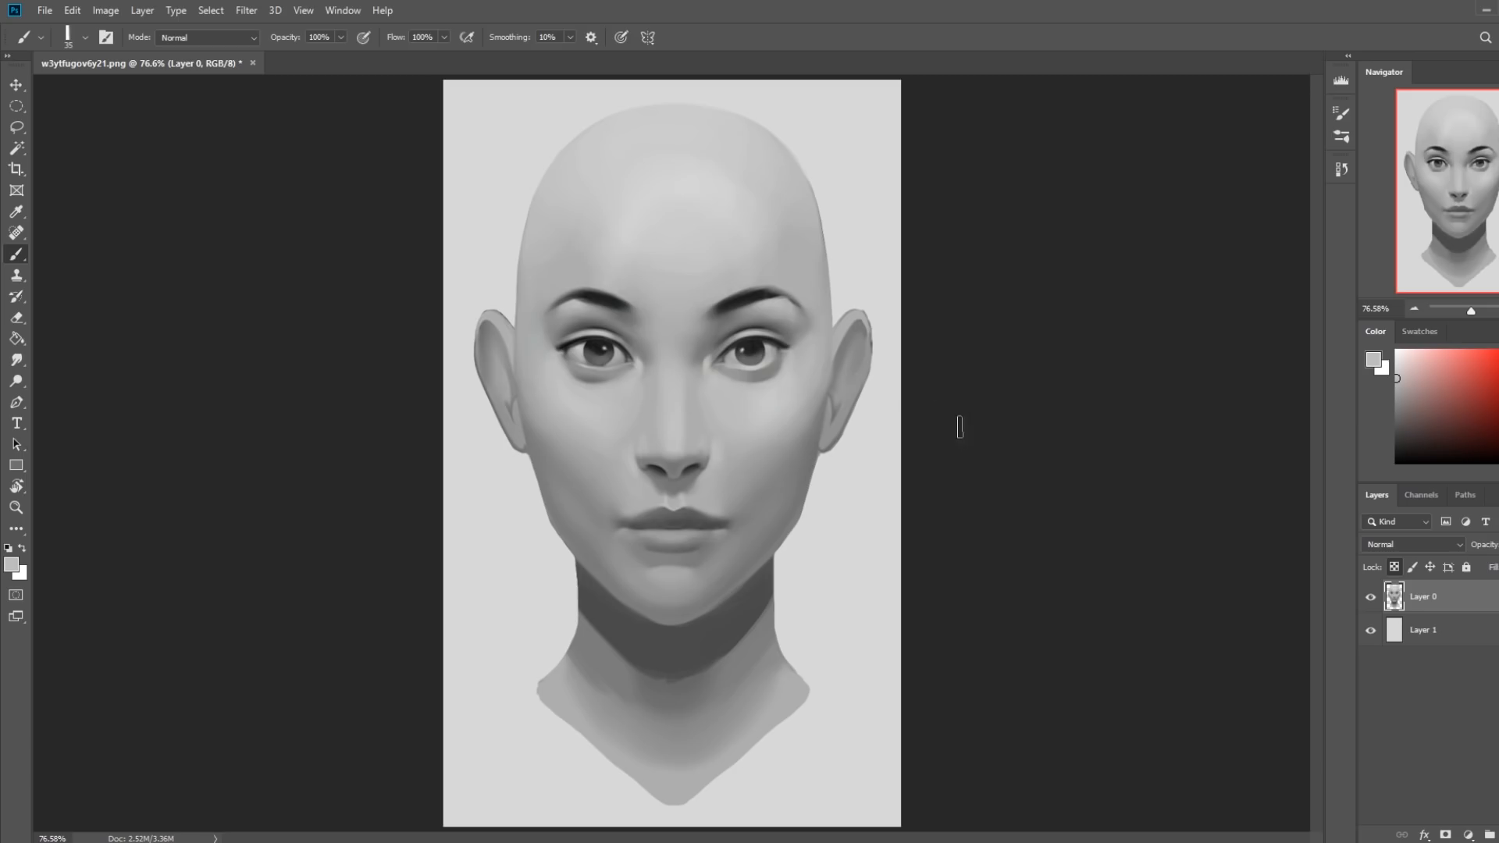
# Step back through the history and restore the state right after the second Merge Down.
pyautogui.click(1342, 170)
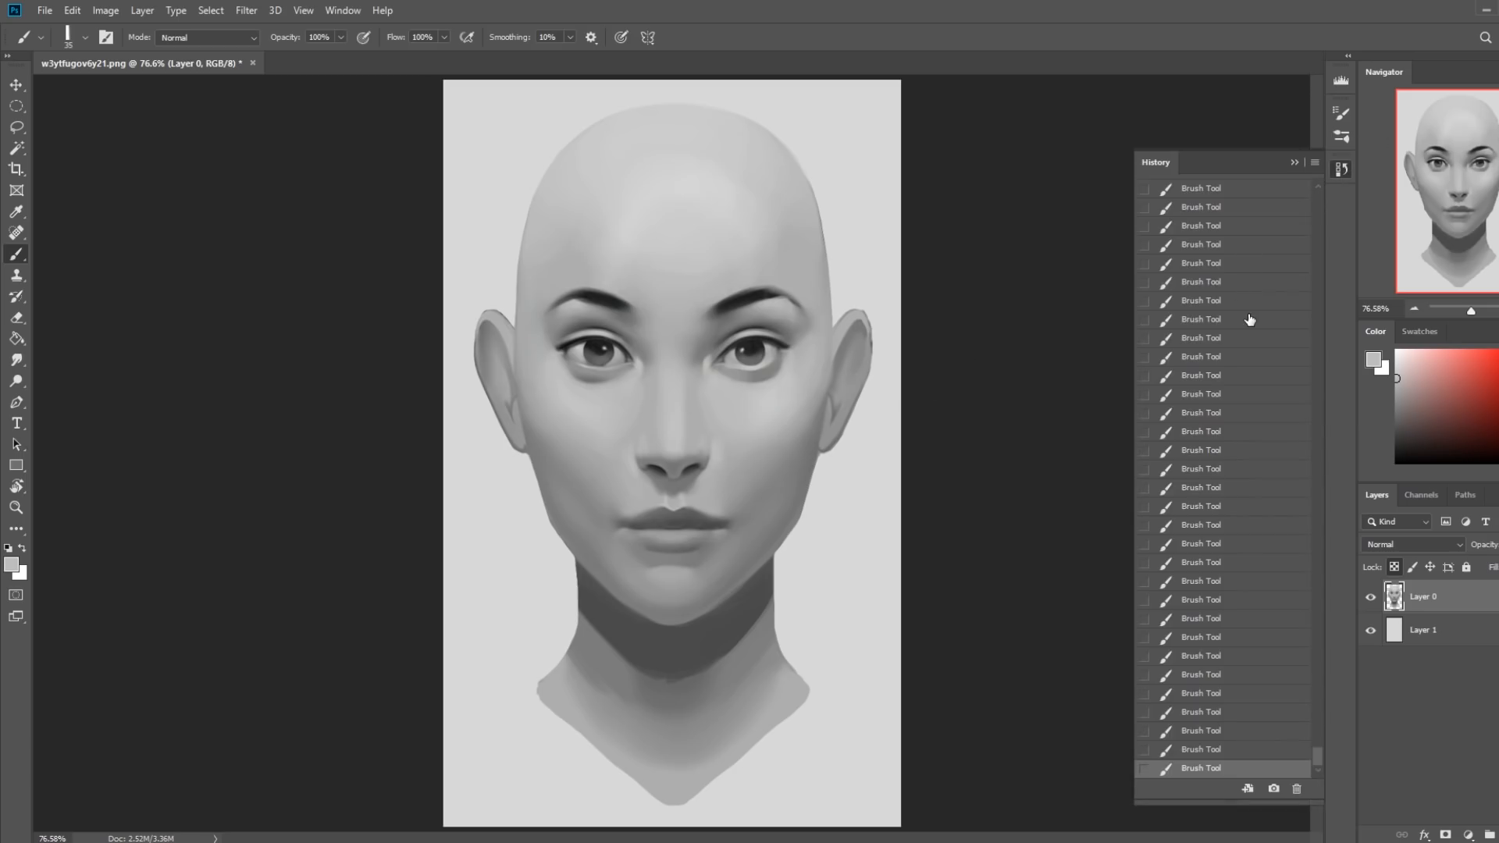
pyautogui.scroll(3, 1257, 499)
pyautogui.click(1267, 523)
pyautogui.scroll(3, 1264, 522)
pyautogui.click(1264, 519)
pyautogui.scroll(3, 1265, 519)
pyautogui.click(1260, 521)
pyautogui.scroll(3, 1260, 521)
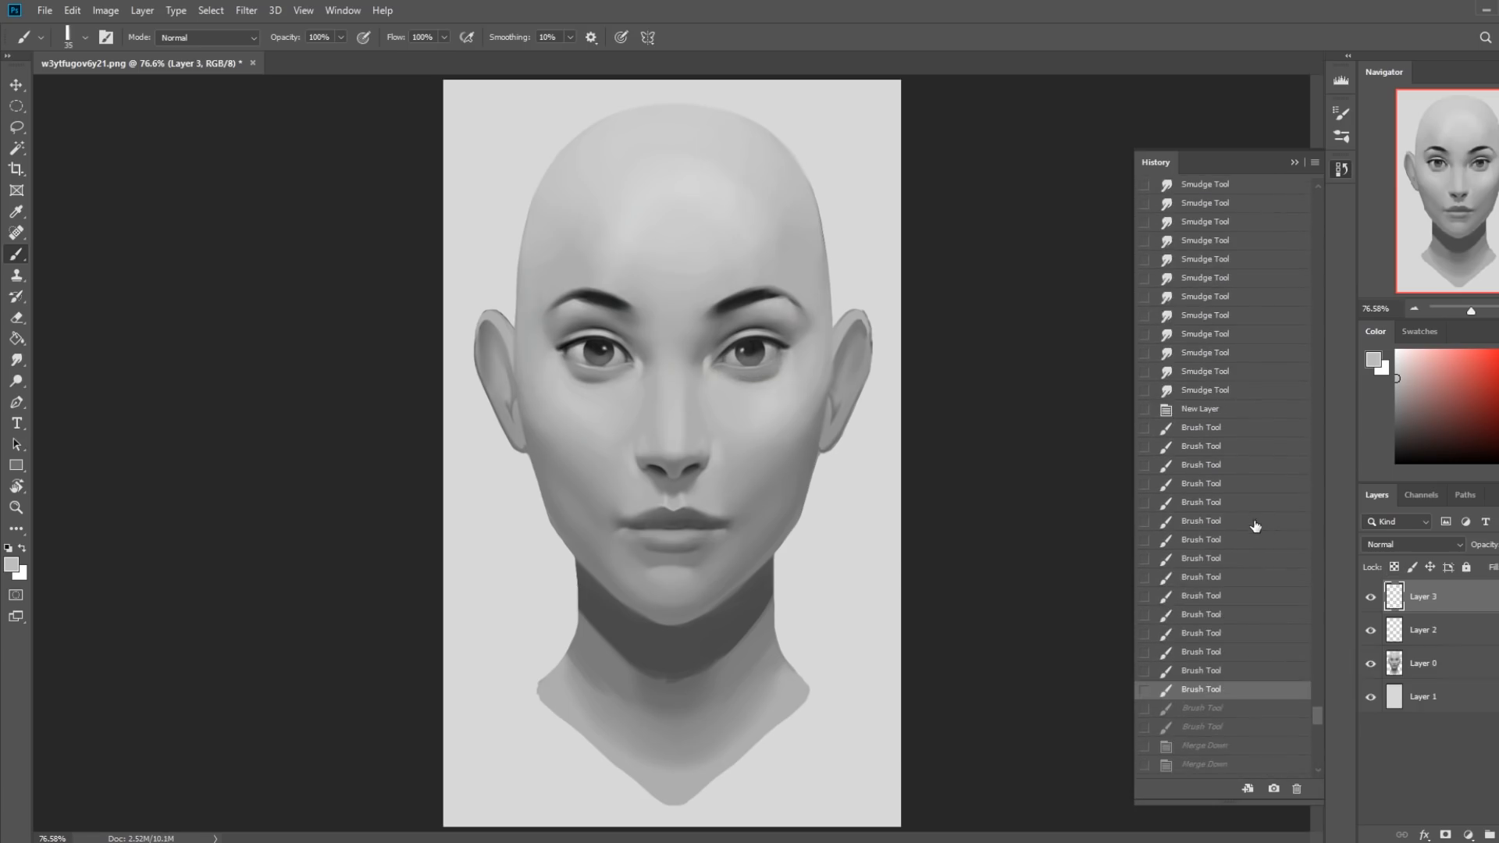
pyautogui.click(1194, 712)
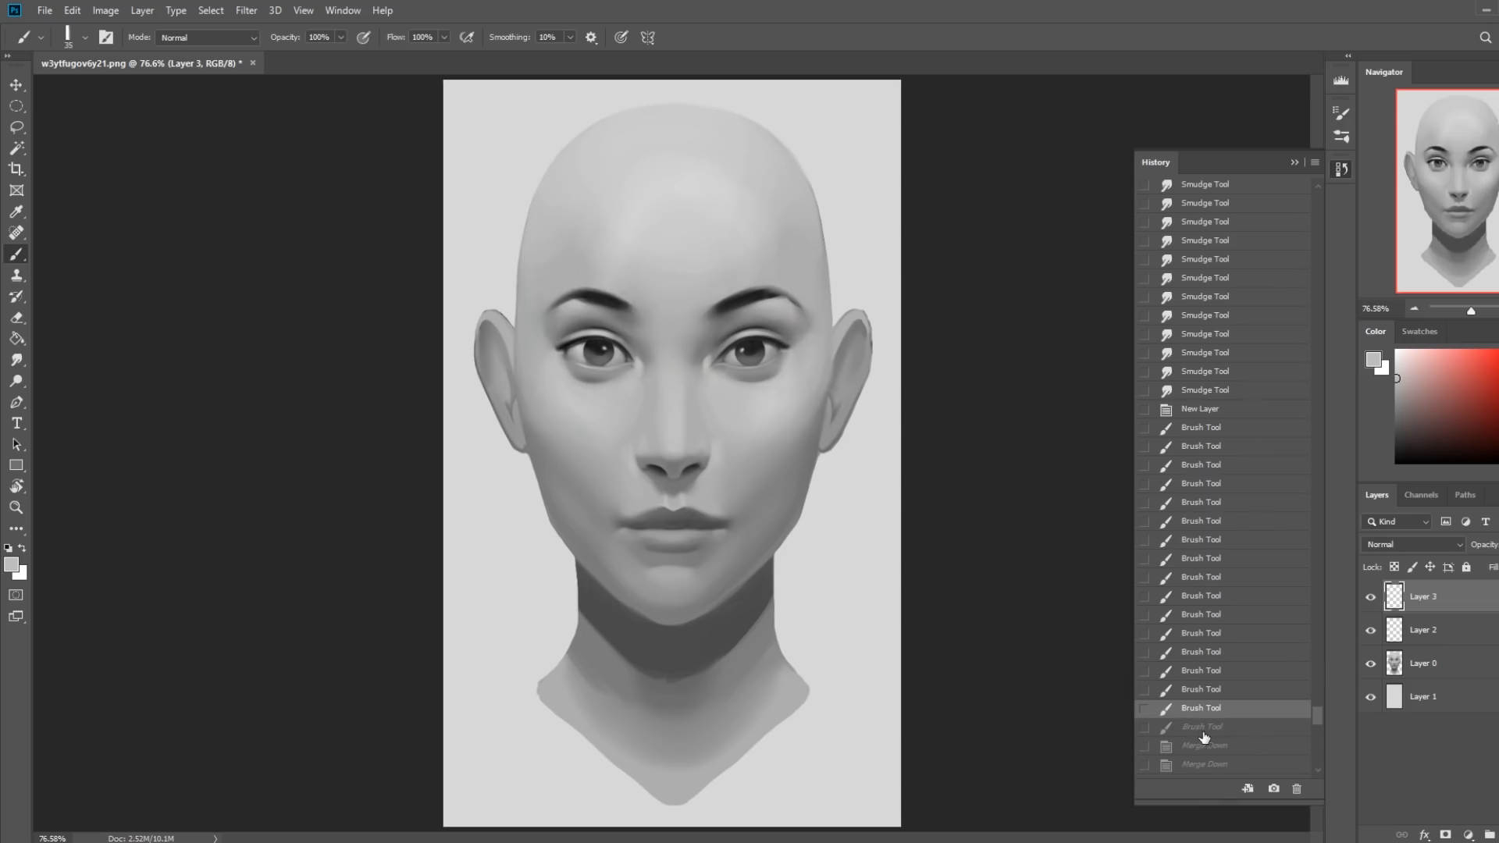
pyautogui.click(1204, 730)
pyautogui.scroll(-3, 1222, 656)
pyautogui.click(1214, 617)
pyautogui.click(1215, 634)
pyautogui.click(1225, 691)
pyautogui.click(1213, 615)
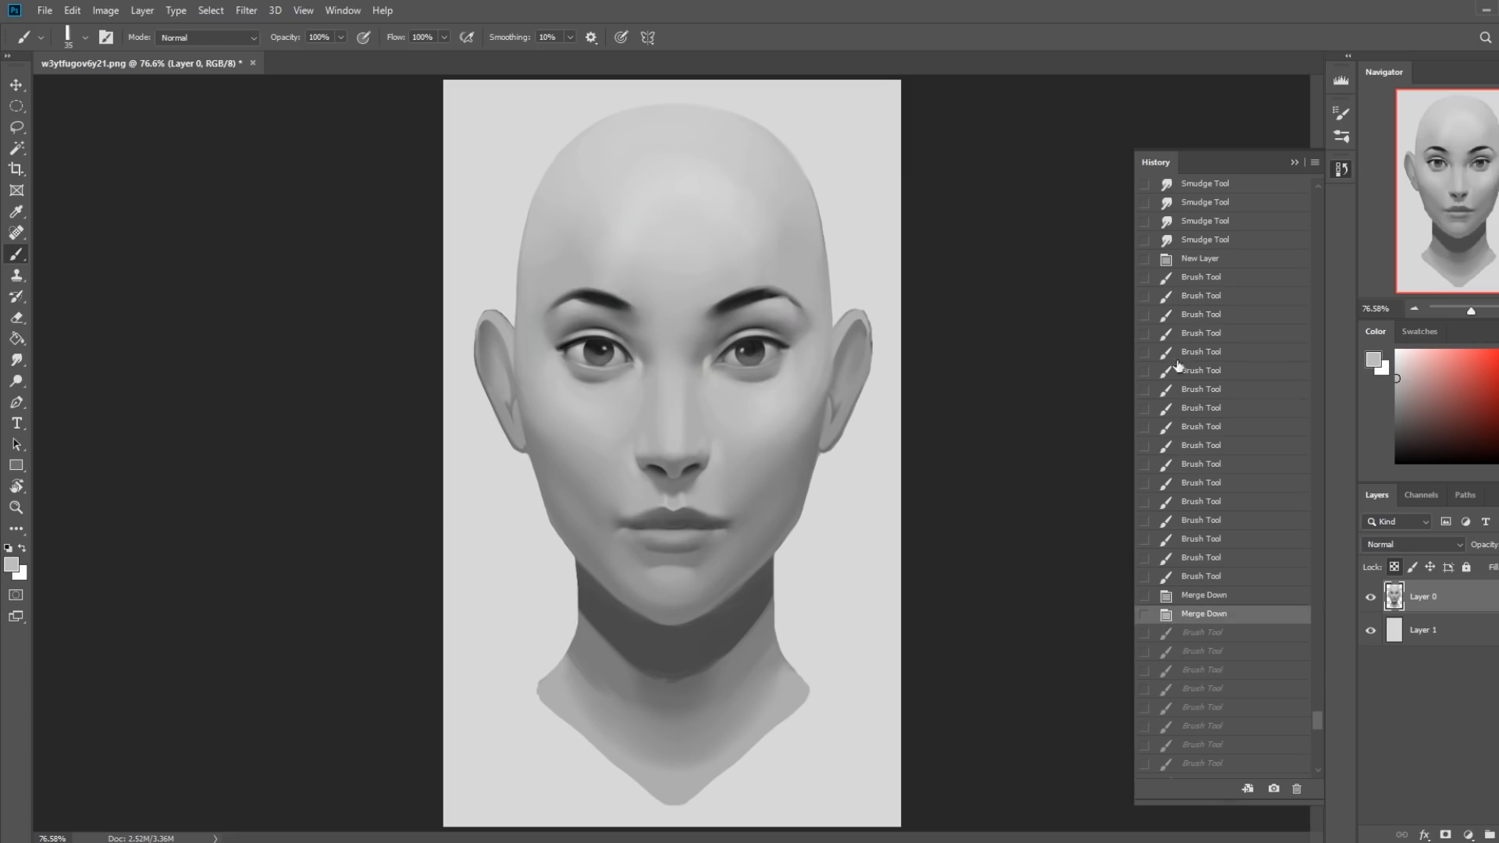
# Merge Layer 0 down into Layer 1 and copy the whole canvas.
pyautogui.click(1294, 162)
pyautogui.hotkey('ctrl', 'a')
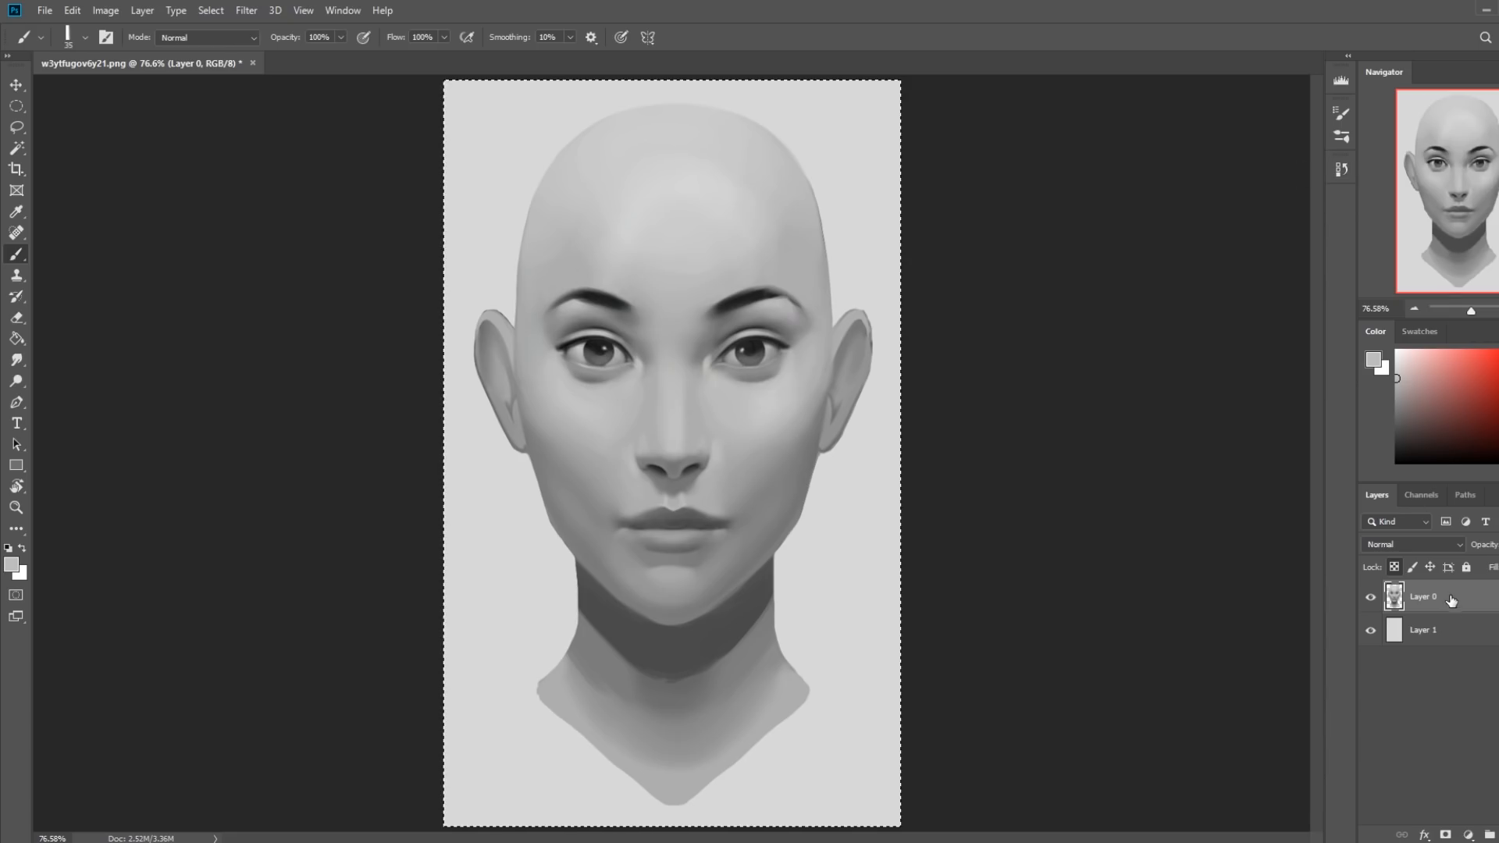
pyautogui.rightClick(1451, 599)
pyautogui.click(1337, 637)
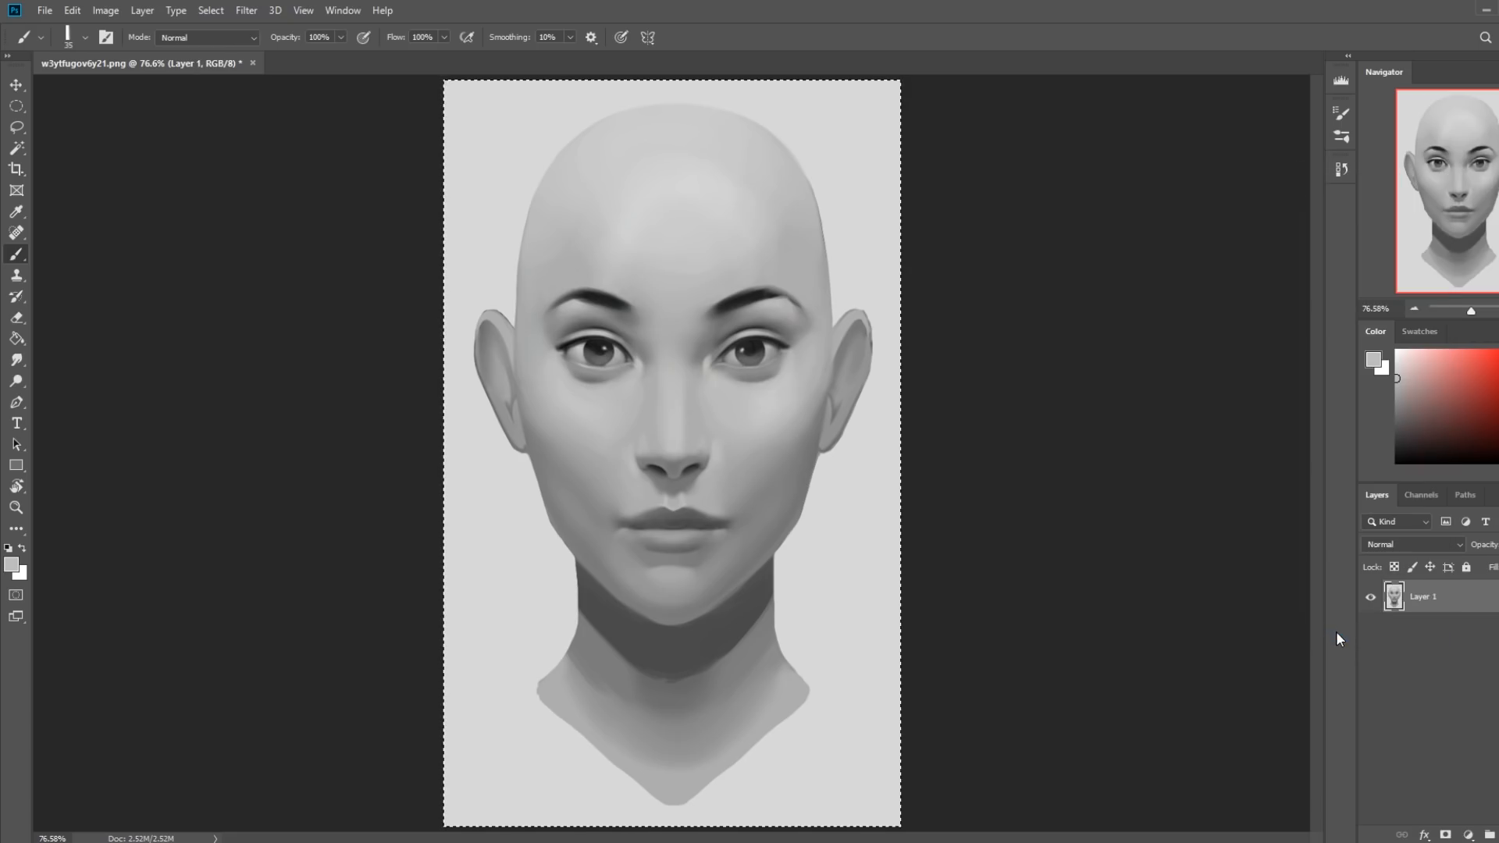
# Restore the original w3ytfugov6y21.png snapshot from the history and paste the retouched portrait above it as a new layer.
pyautogui.click(1341, 172)
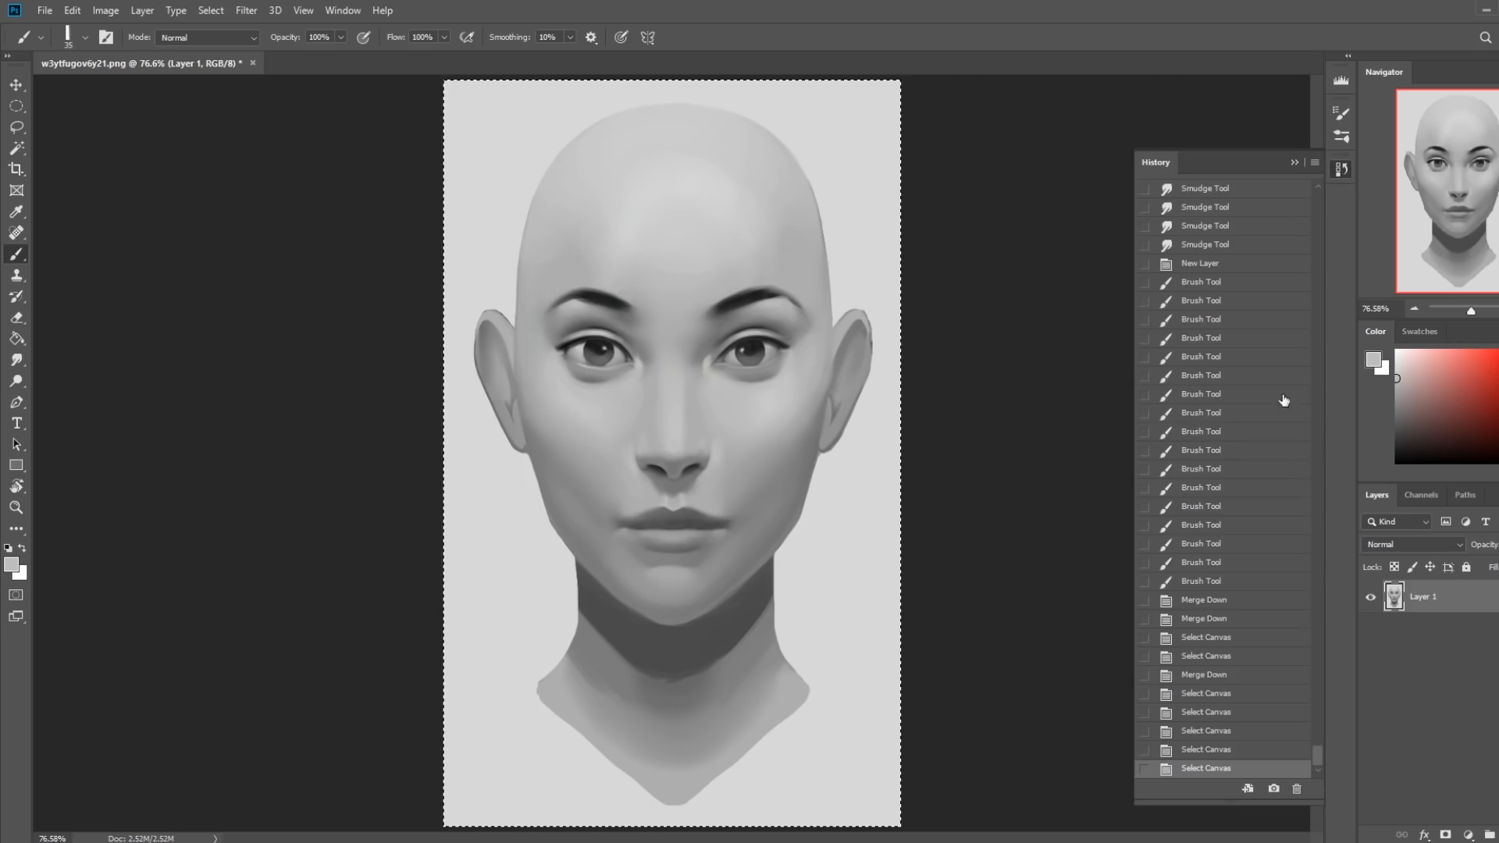
pyautogui.moveTo(1317, 756); pyautogui.dragTo(1286, 194)
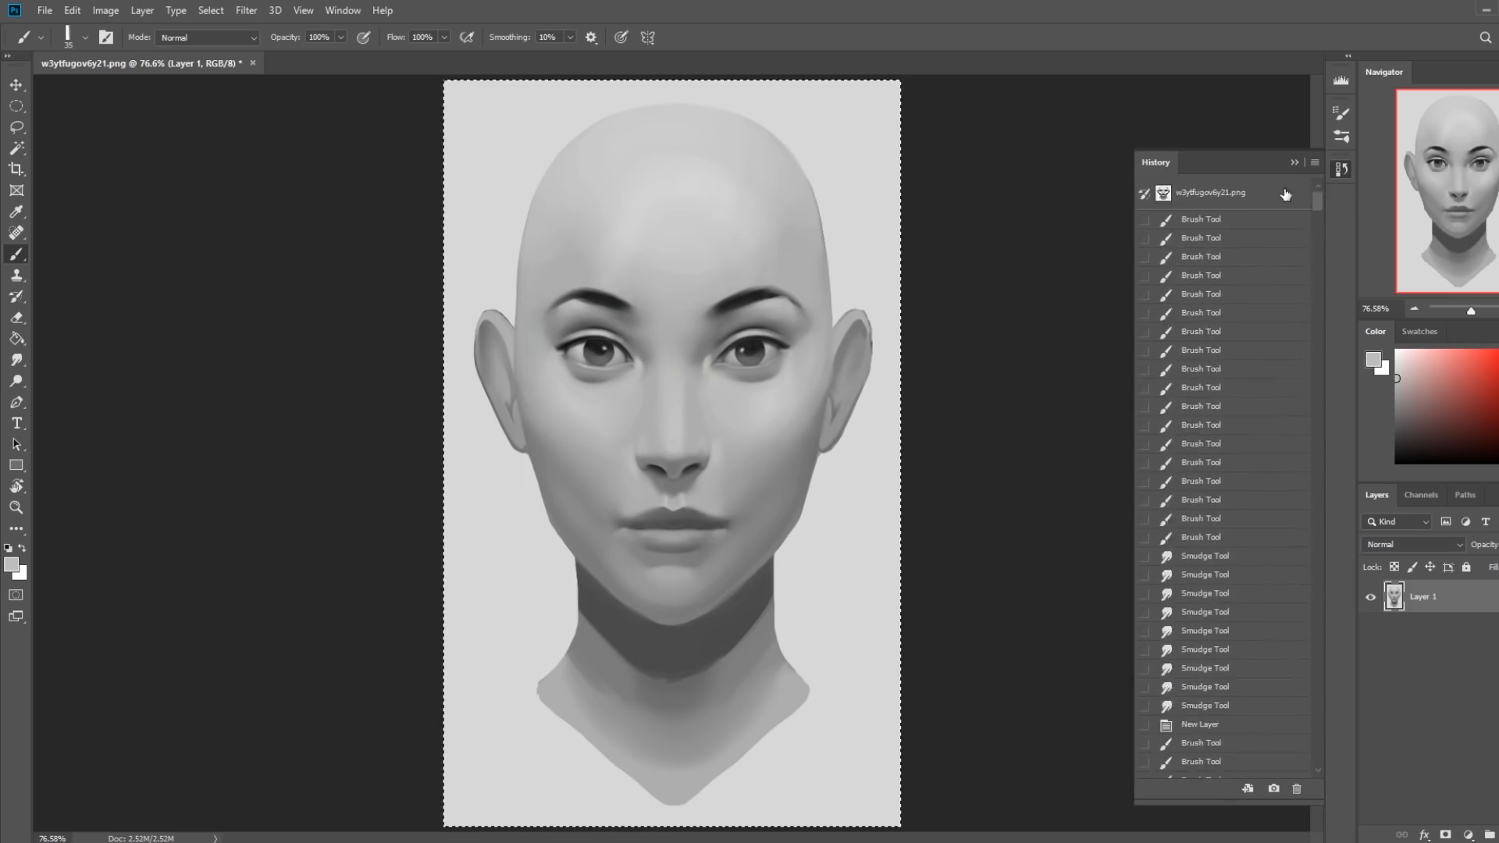
pyautogui.click(1285, 194)
pyautogui.click(1298, 160)
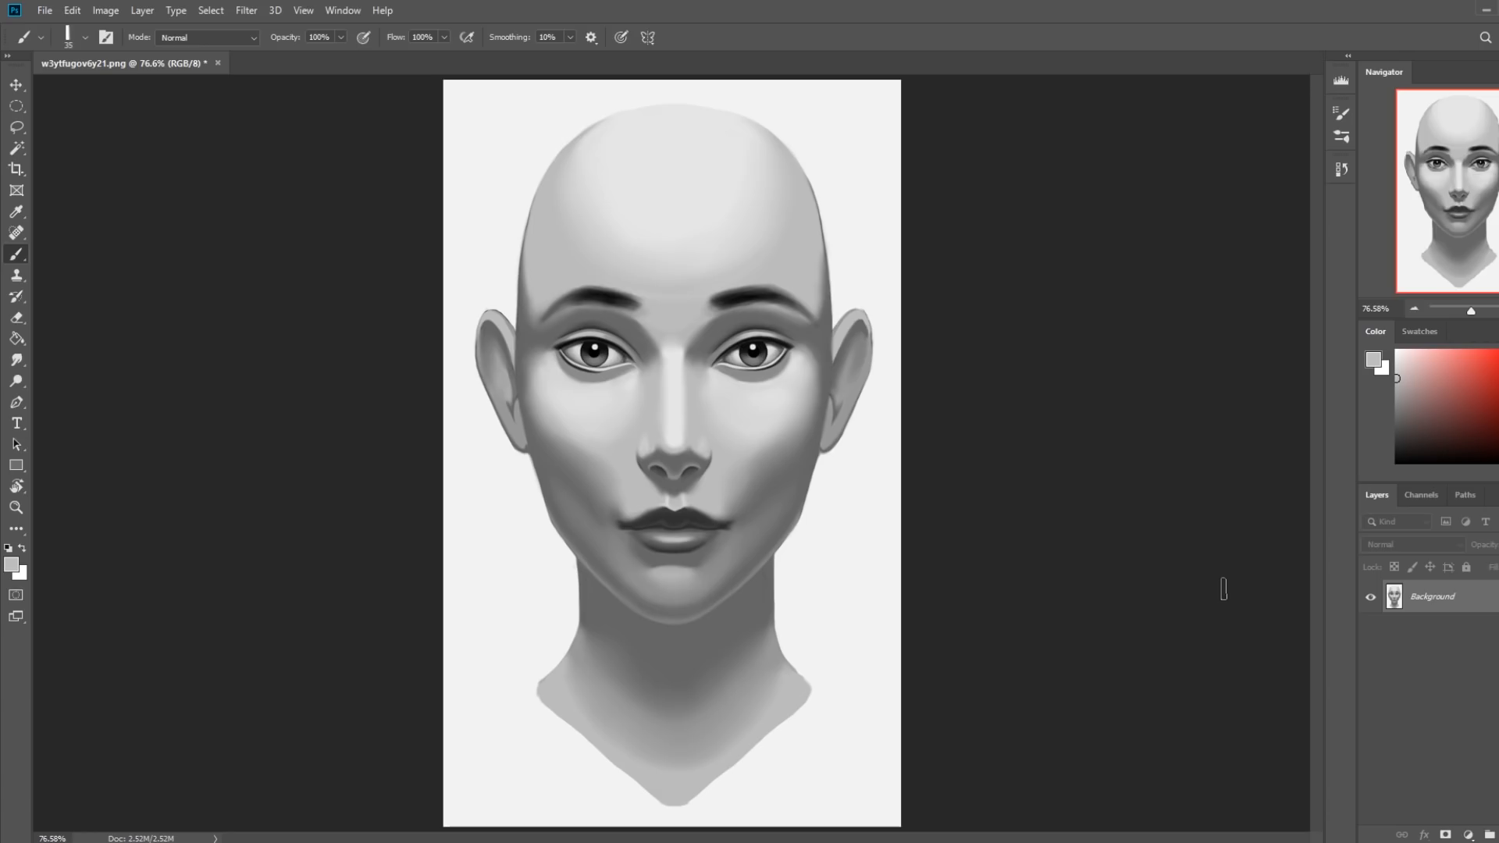
pyautogui.hotkey('ctrl', 'v')
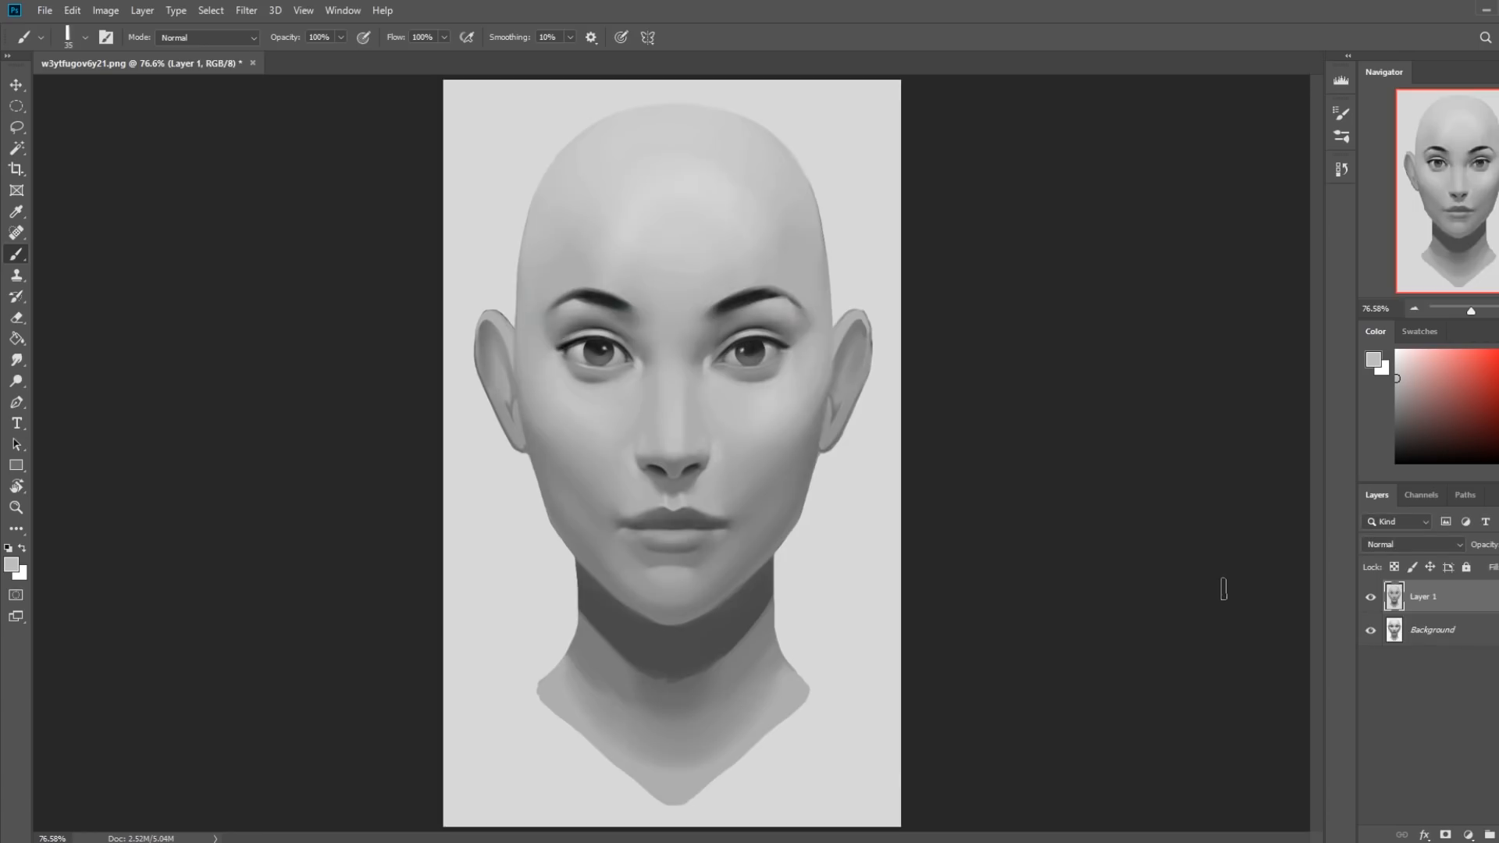
# Try selecting the light background around the head with the Magic Wand at tolerance 45, and deselect it.
pyautogui.click(18, 149)
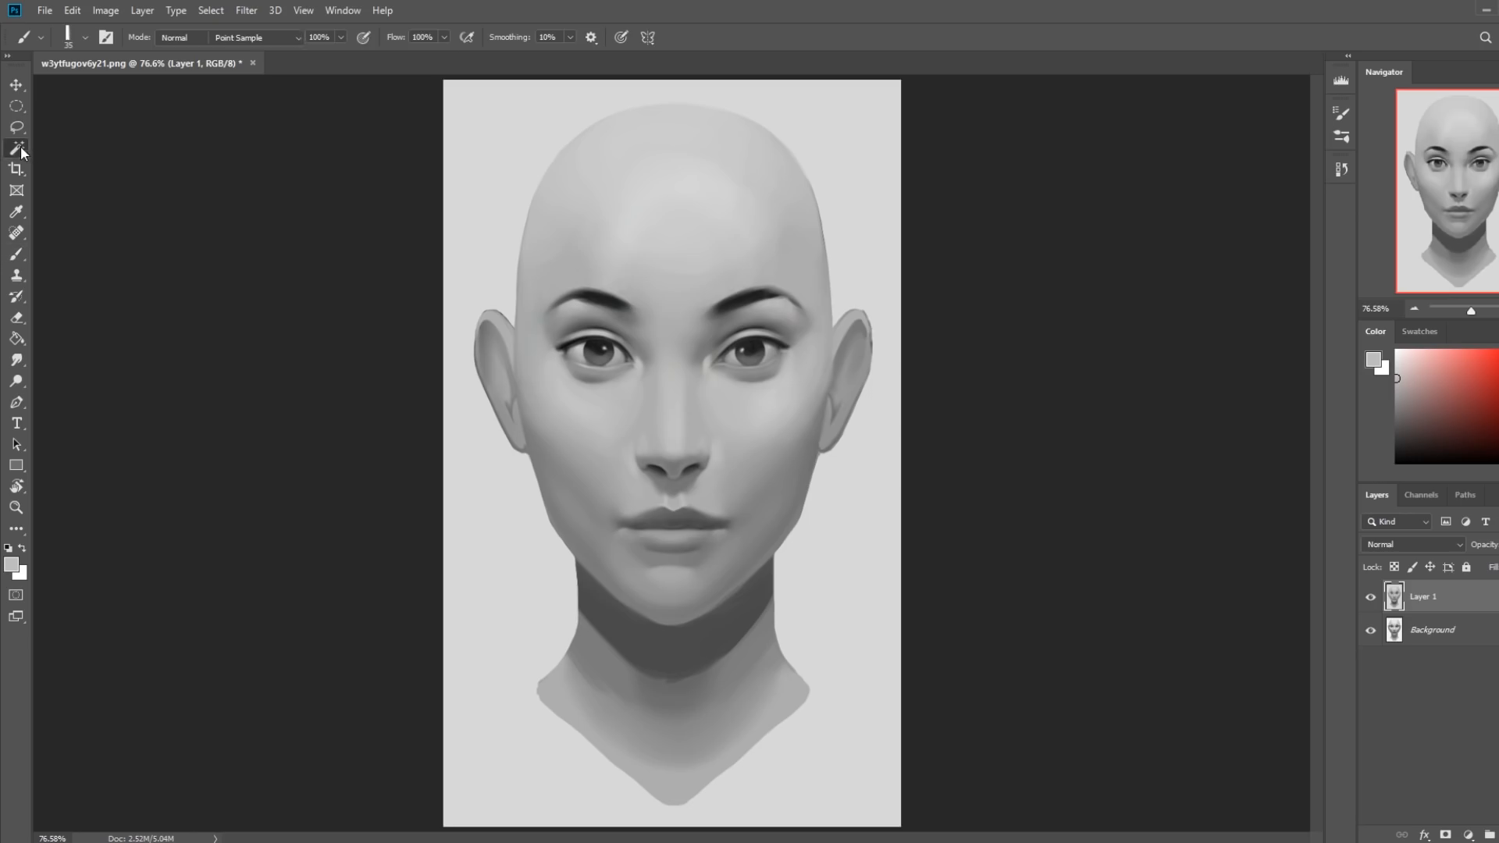
pyautogui.click(512, 245)
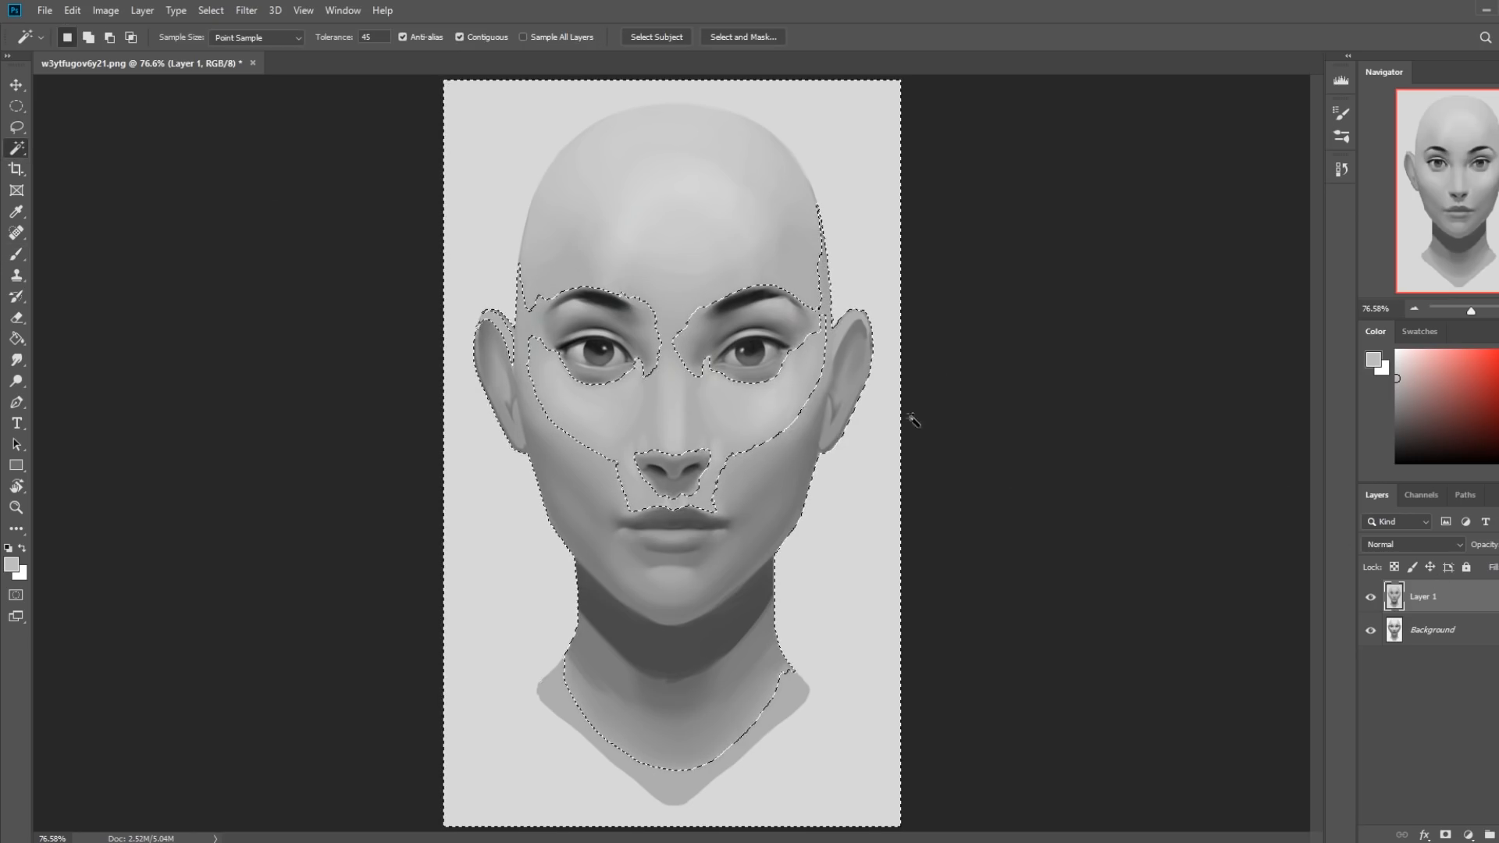
pyautogui.press('m')
pyautogui.rightClick(814, 315)
pyautogui.click(847, 324)
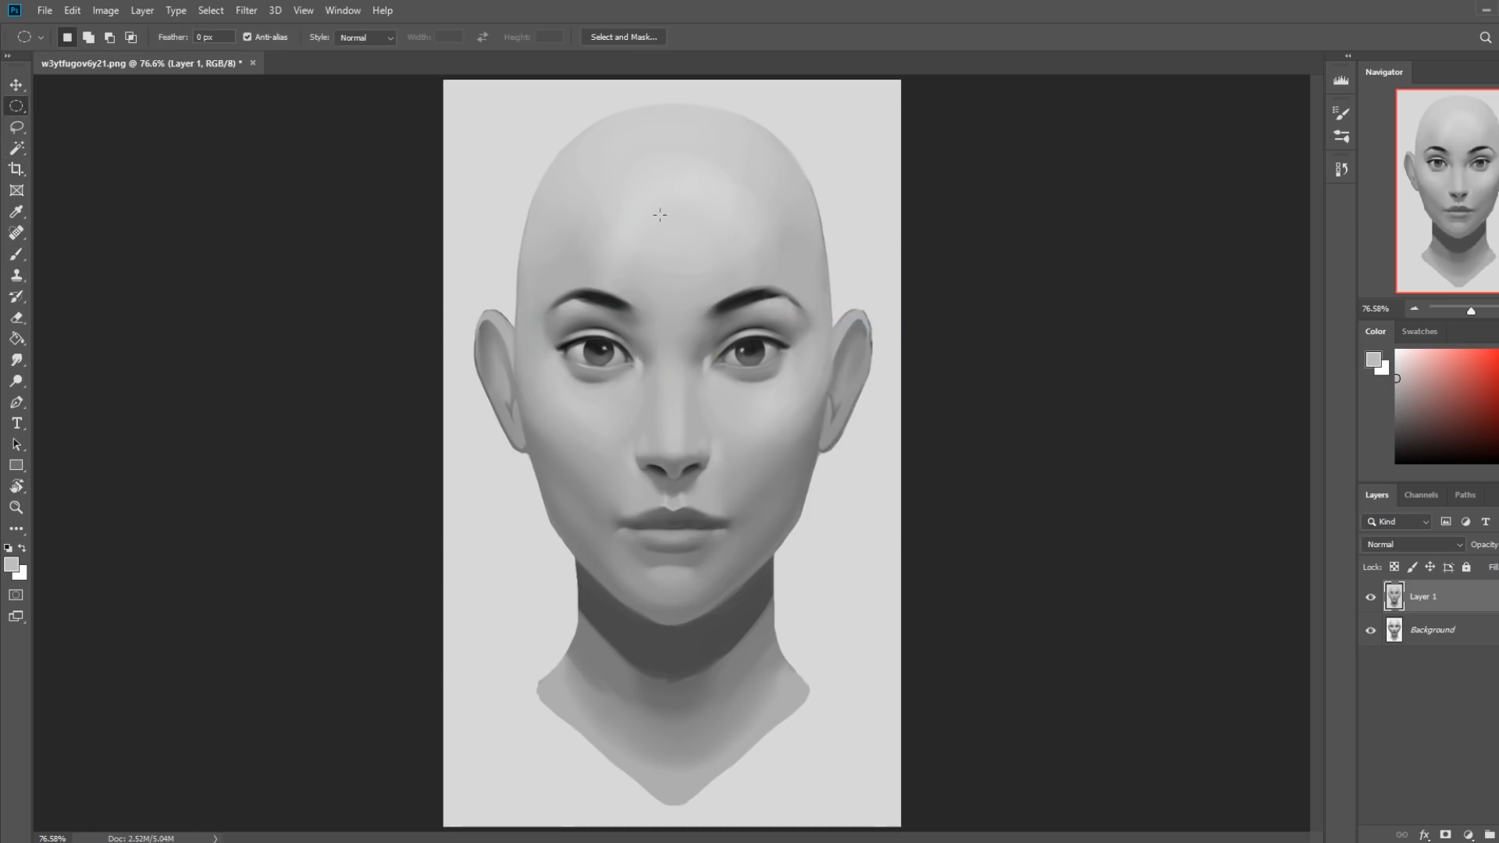
# Reduce the Magic Wand tolerance to 15 and finally to 1, selecting only the light background around the head on Layer 1.
pyautogui.click(16, 148)
pyautogui.doubleClick(367, 36)
pyautogui.write('15')
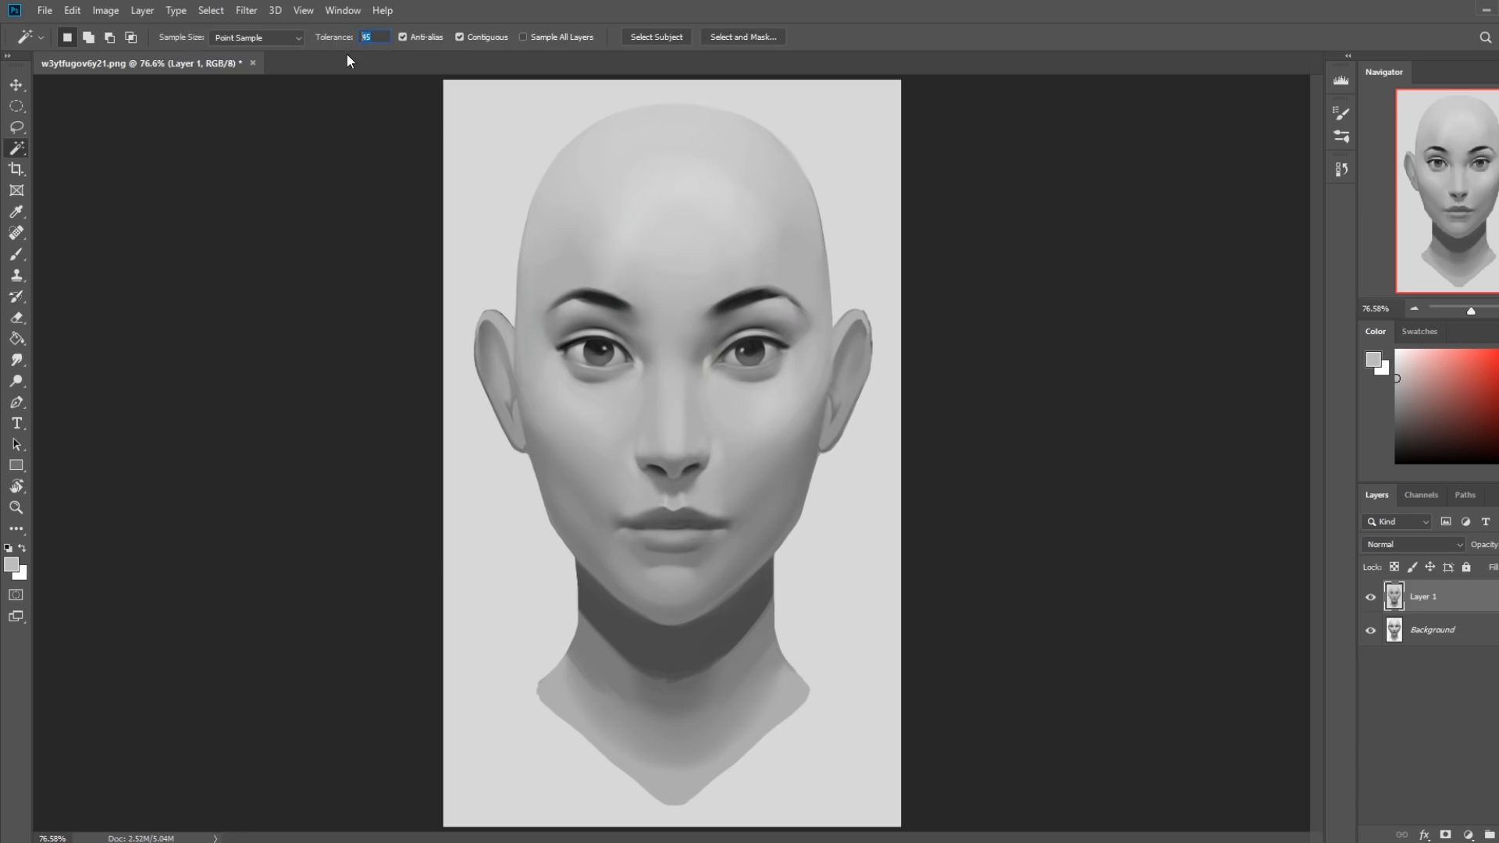
pyautogui.click(861, 189)
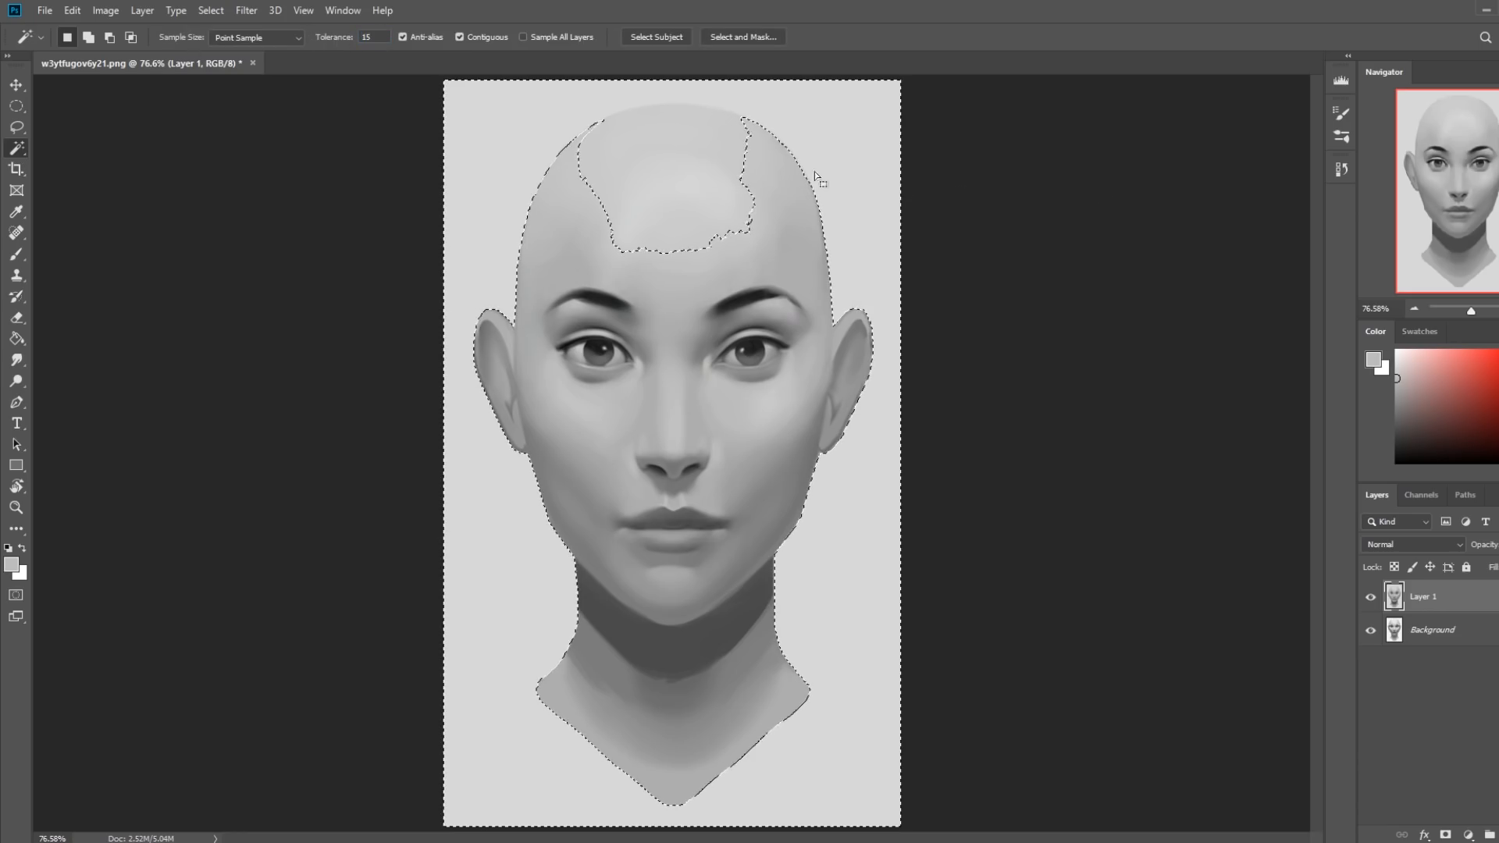
pyautogui.doubleClick(367, 37)
pyautogui.write('1')
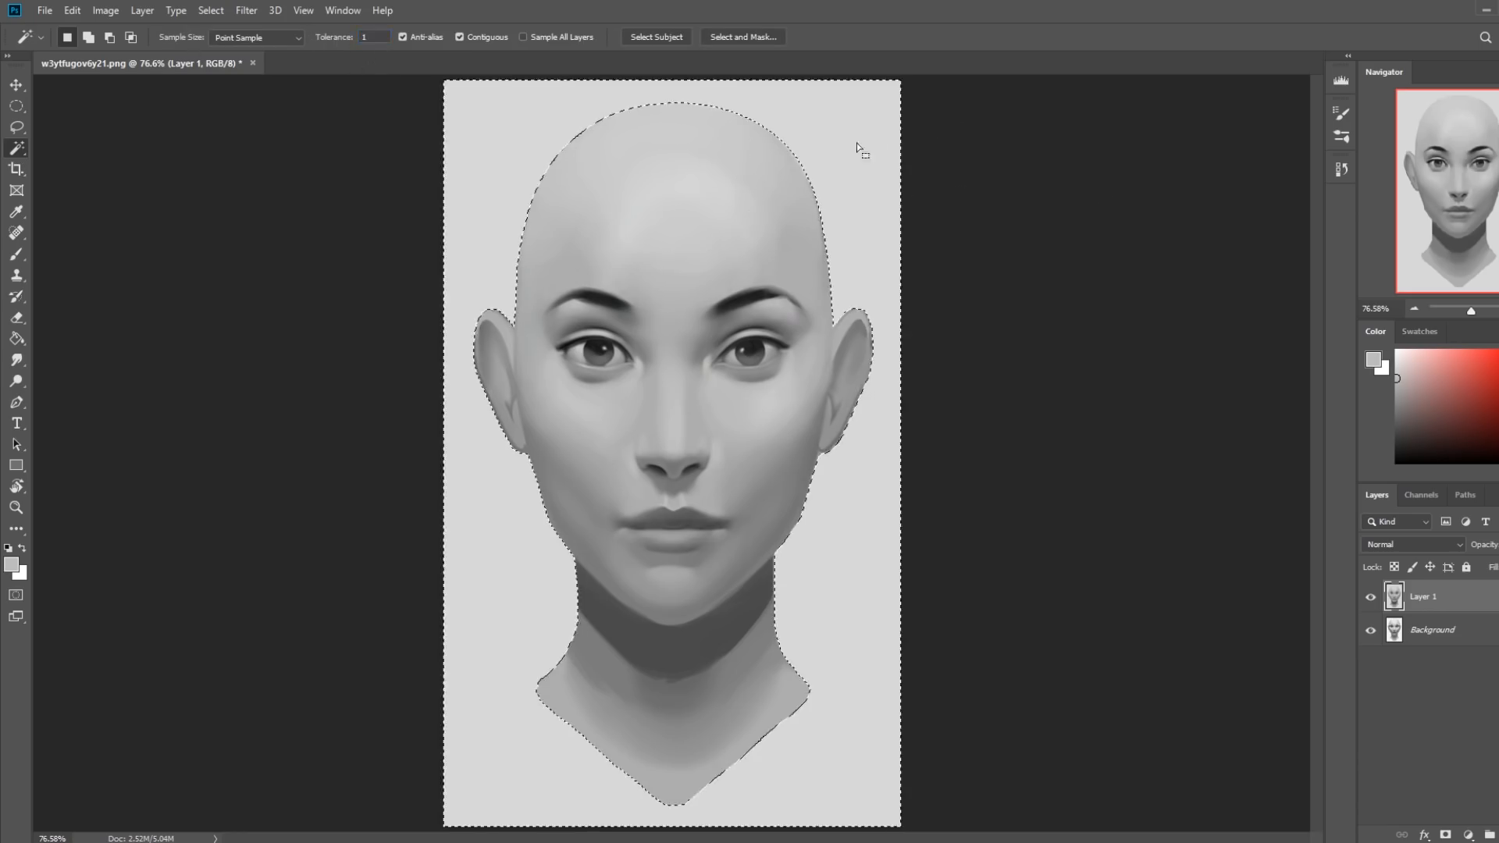
# Raise the selected background's lightness to +29 with Hue/Saturation and clear the selection.
pyautogui.hotkey('ctrl', 'd')
pyautogui.hotkey('ctrl', 'u')
pyautogui.moveTo(1064, 521); pyautogui.dragTo(1087, 528)
pyautogui.click(1248, 359)
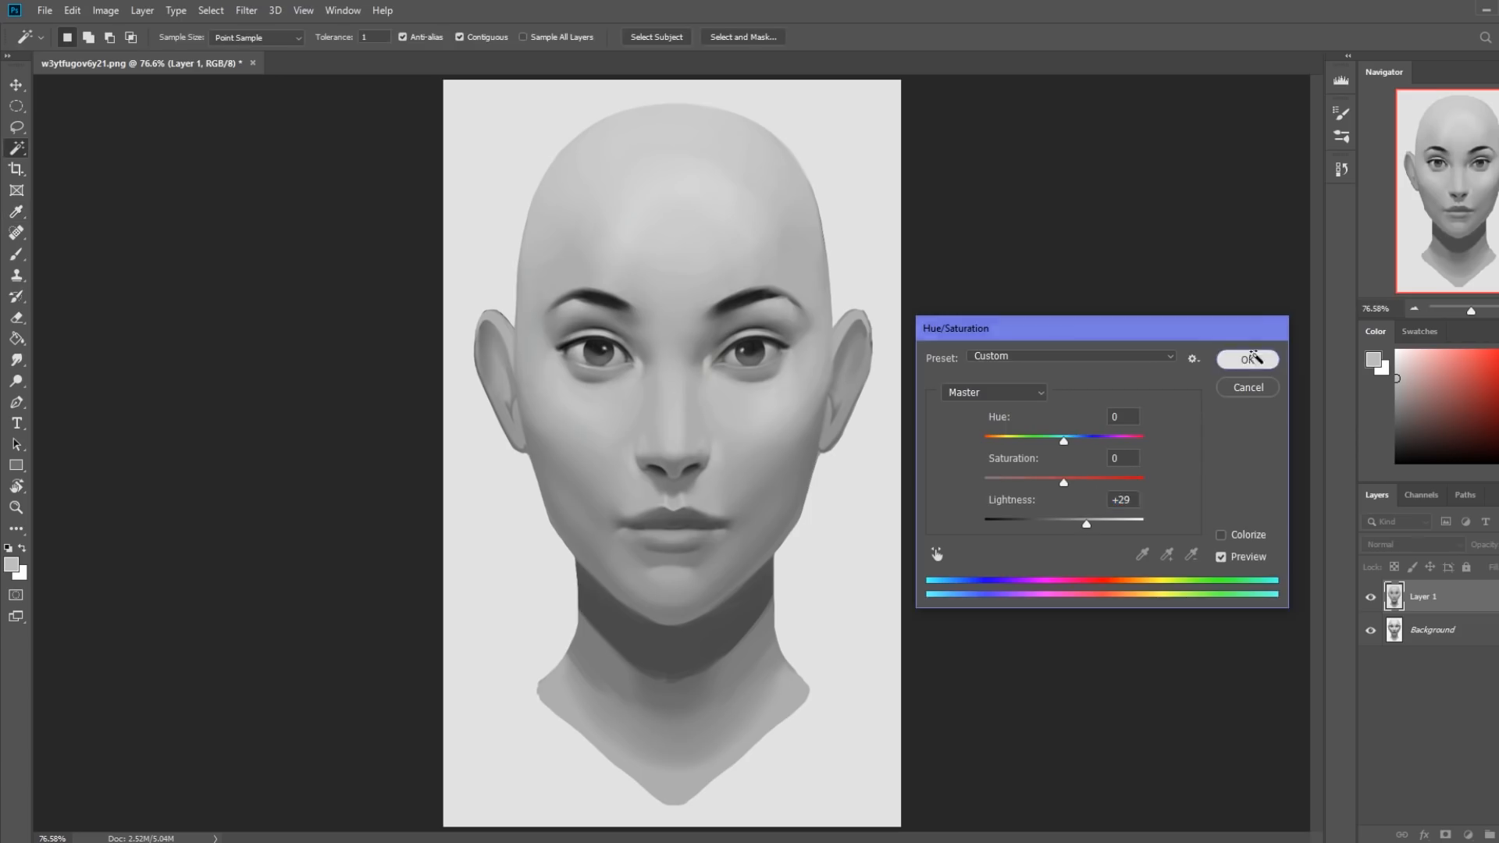
pyautogui.press('m')
pyautogui.rightClick(764, 308)
pyautogui.click(780, 315)
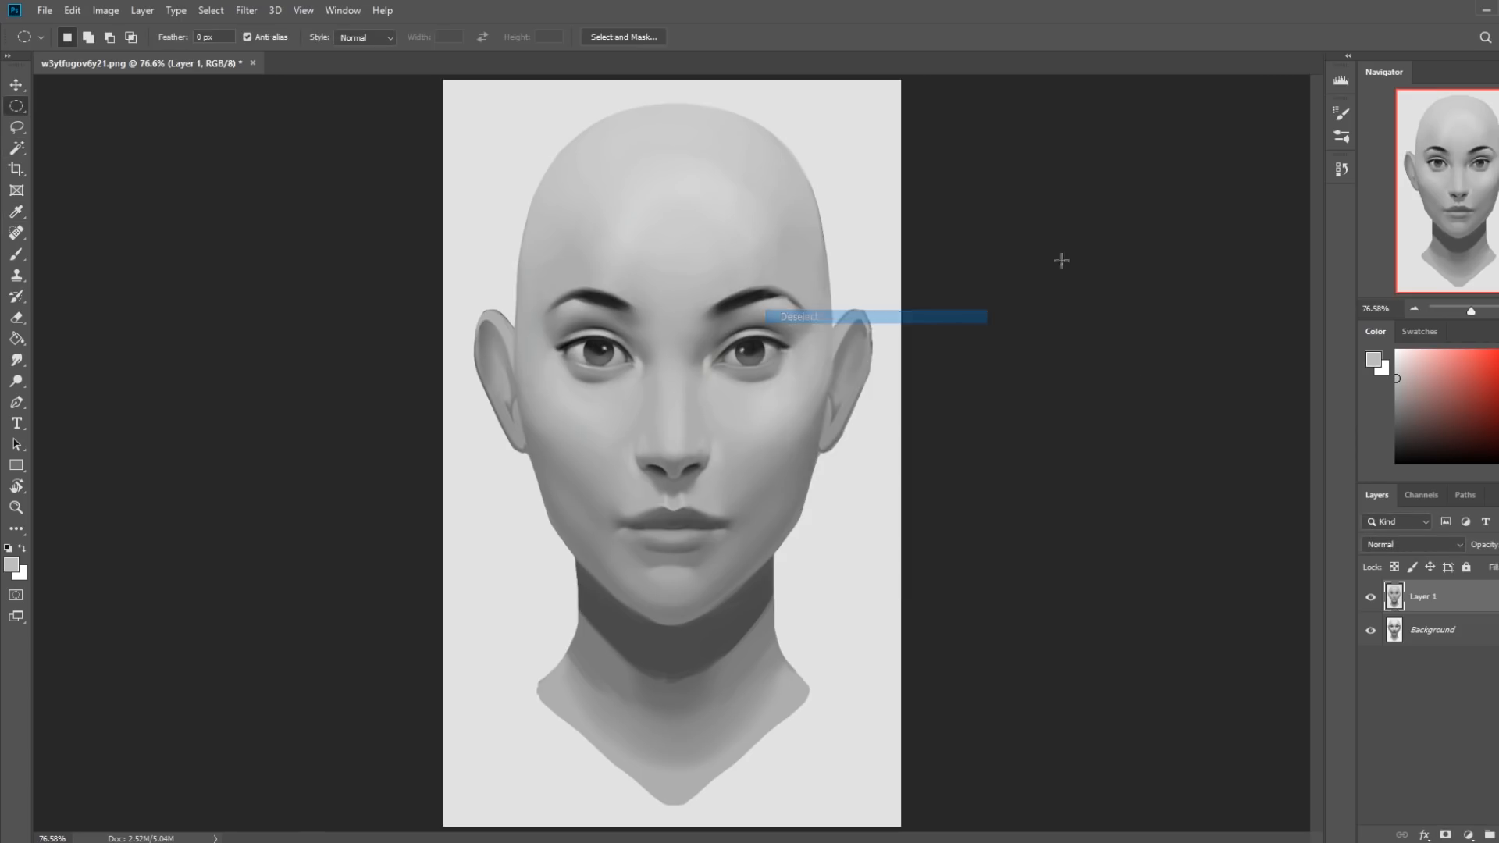
# Compare the original and retouched portraits by hiding Layer 1 and showing it again.
pyautogui.hotkey('ctrl', '-')
pyautogui.click(1371, 598)
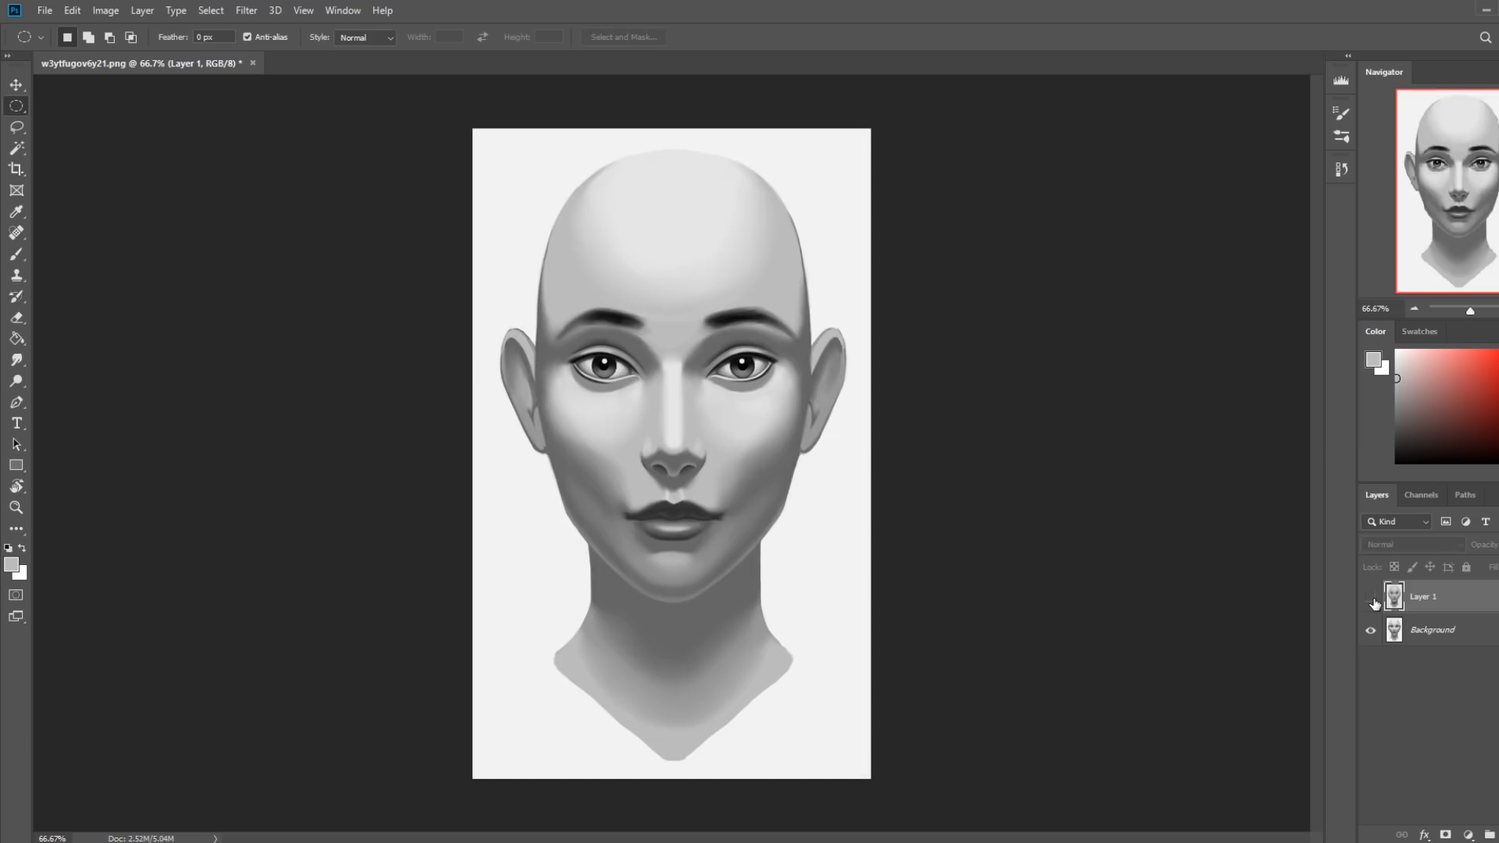
pyautogui.click(1371, 598)
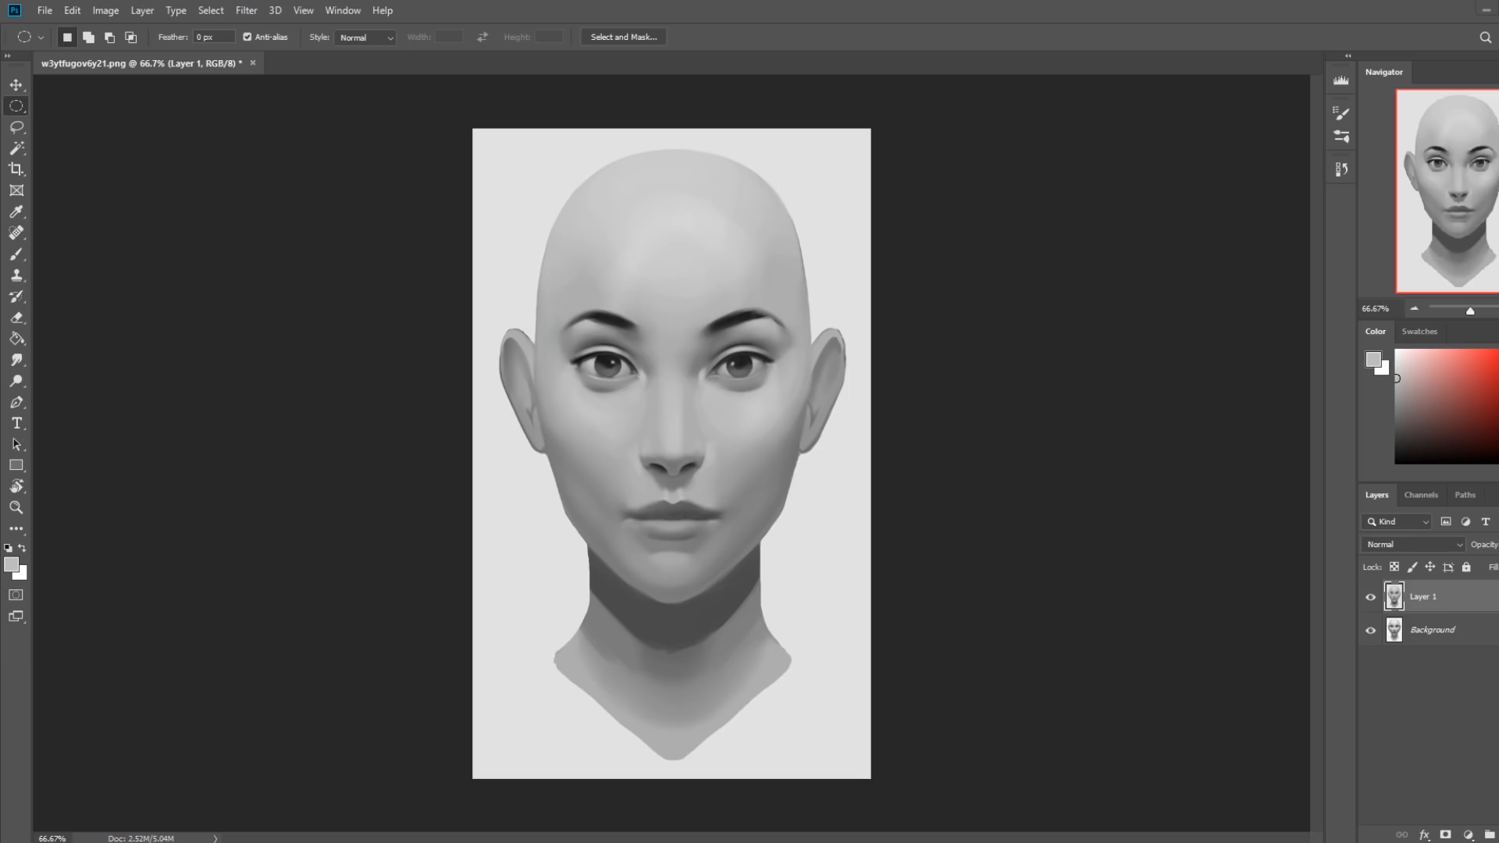
# Toggle Layer 1 off and back on once more to check the retouch against the original portrait.
pyautogui.click(1369, 597)
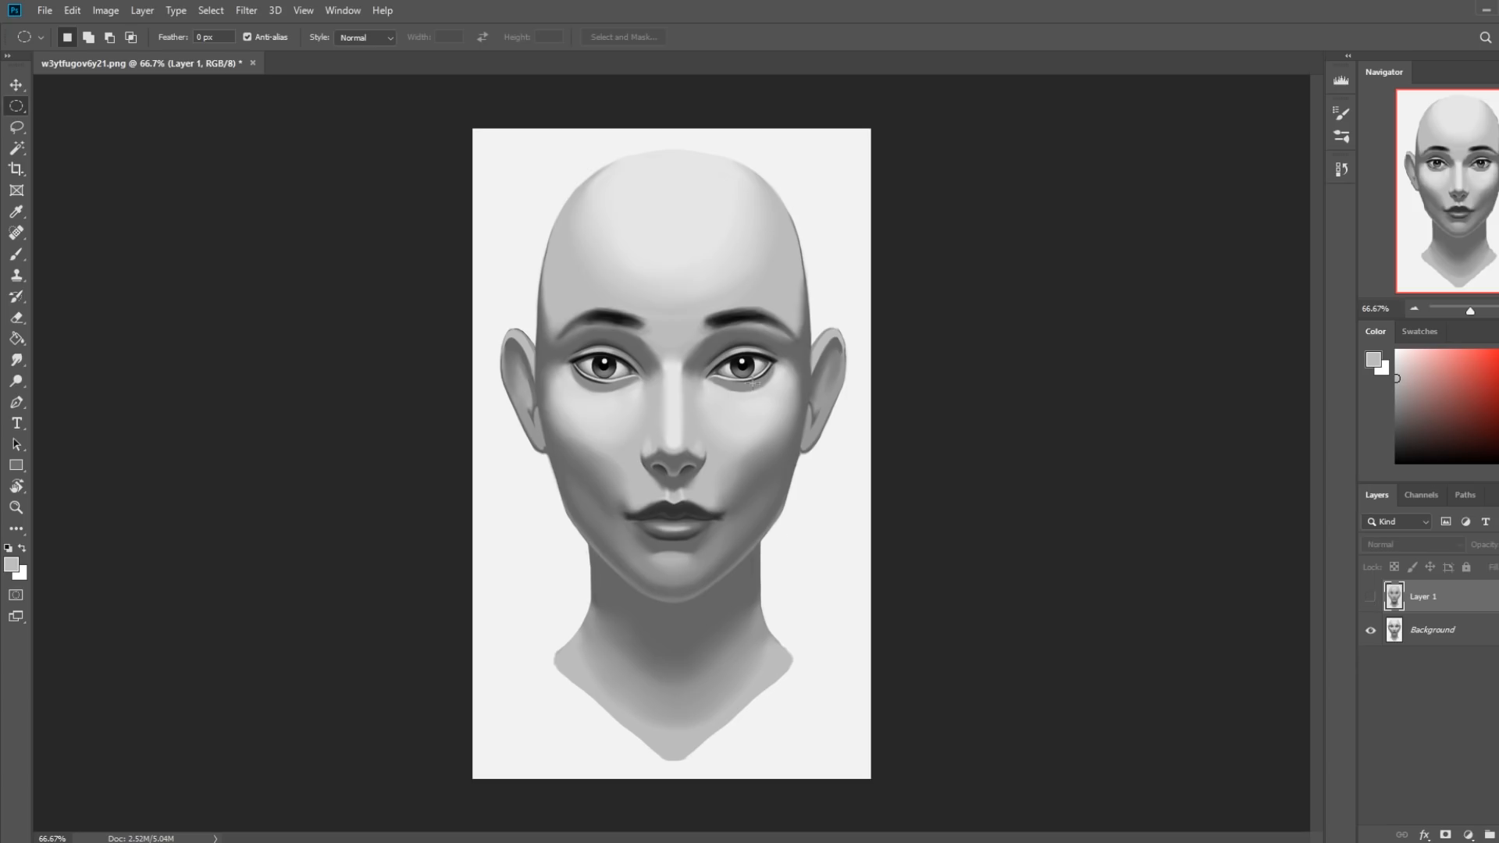
pyautogui.click(1371, 599)
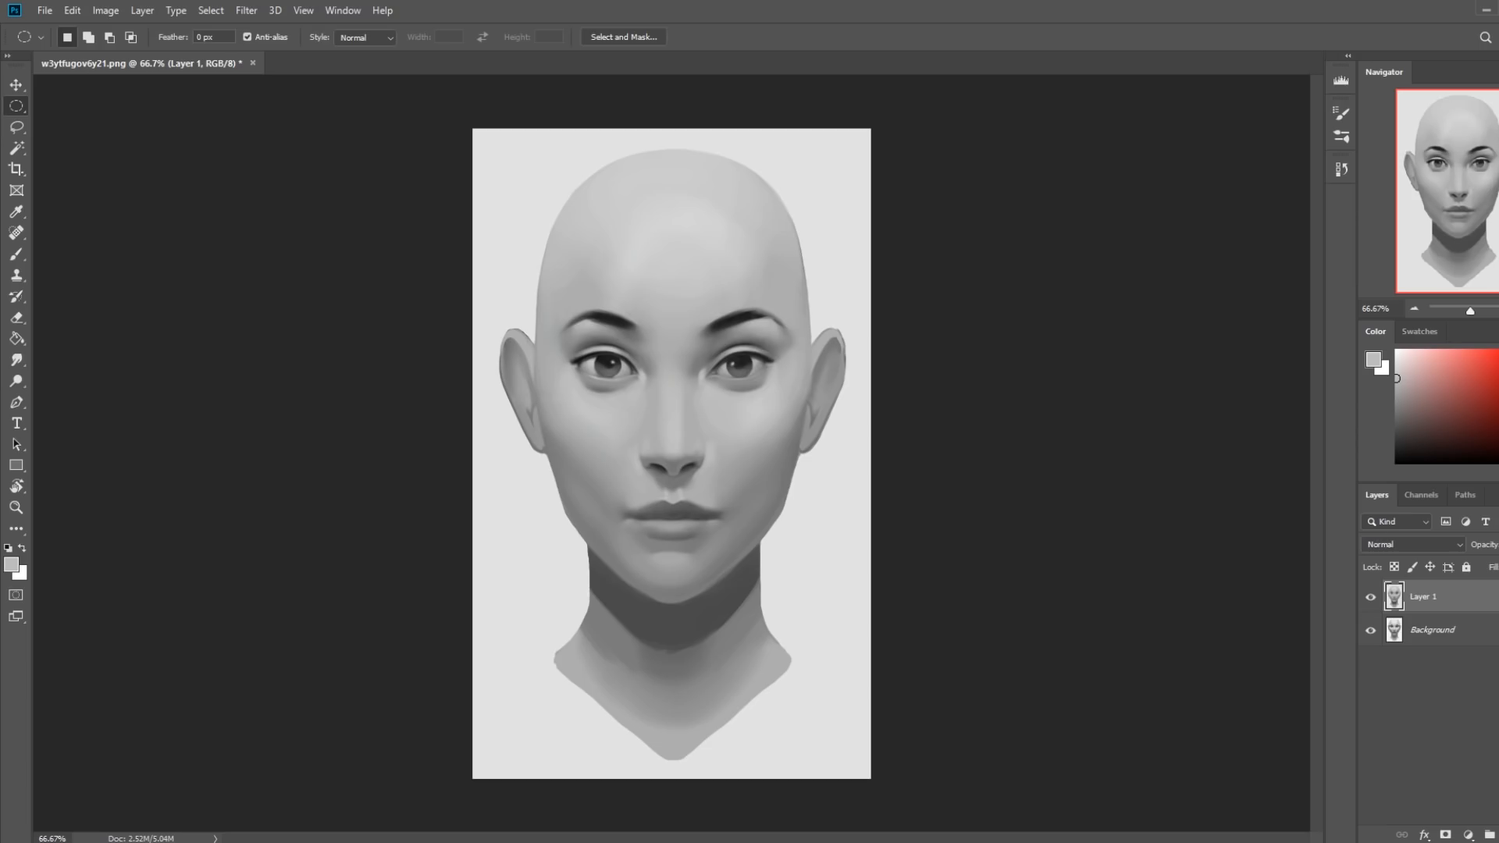
pyautogui.moveTo(765, 289); pyautogui.dragTo(800, 309)
pyautogui.rightClick(713, 207)
pyautogui.click(741, 214)
# Try freehand test strokes across the forehead with the default foreground color and a 10 px sketching brush, and undo them.
pyautogui.press('b')
pyautogui.press('d')
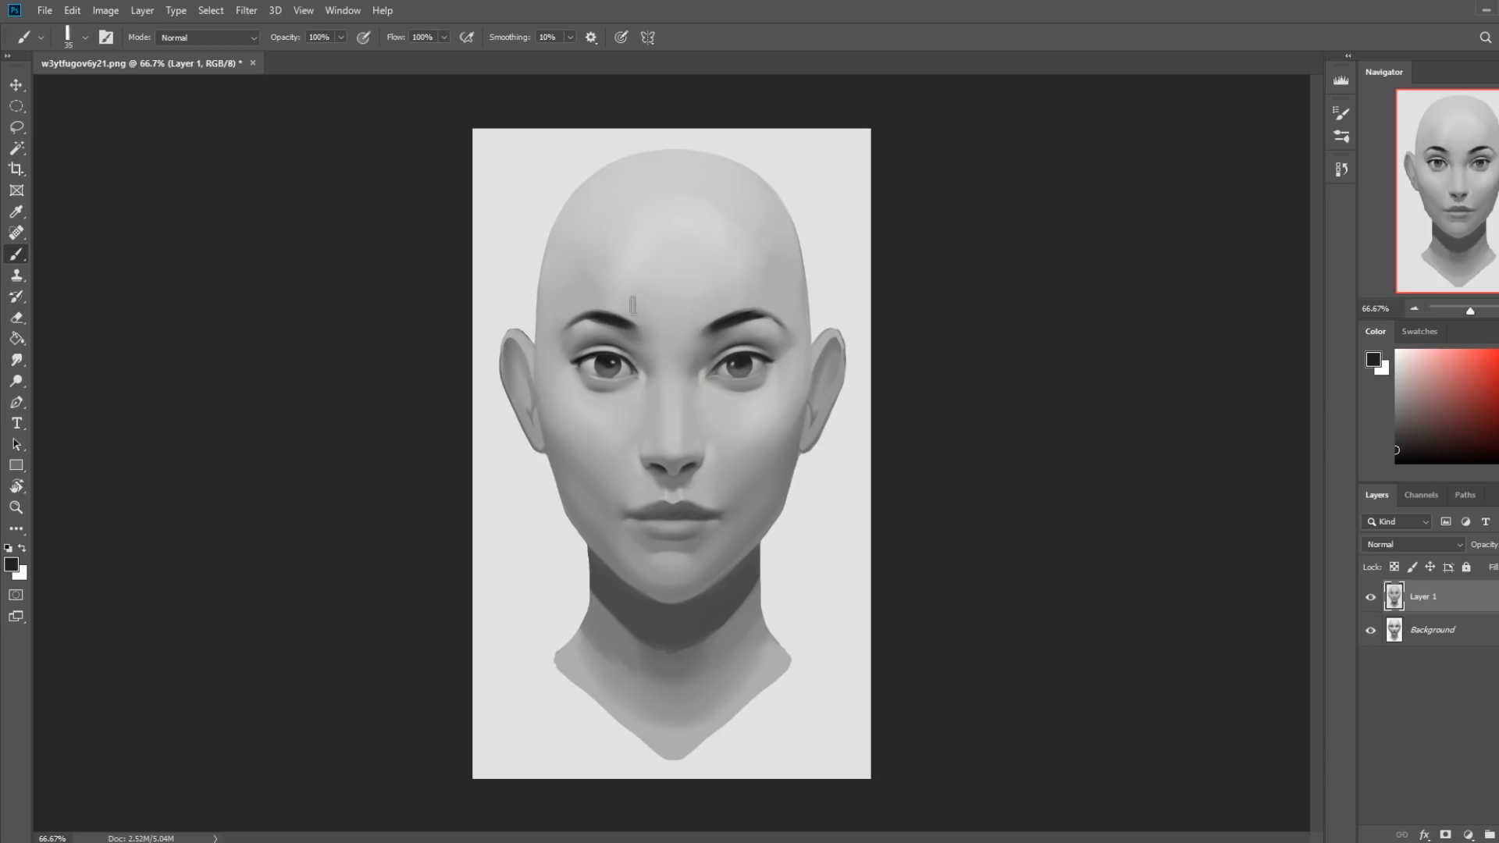
pyautogui.press('[')
pyautogui.press('[')
pyautogui.press('[')
pyautogui.moveTo(663, 214)
pyautogui.mouseDown()
pyautogui.moveTo(651, 271)
pyautogui.moveTo(689, 248)
pyautogui.moveTo(624, 159)
pyautogui.mouseUp()
pyautogui.moveTo(628, 212); pyautogui.dragTo(677, 171)
pyautogui.moveTo(599, 284)
pyautogui.mouseDown()
pyautogui.moveTo(665, 250)
pyautogui.moveTo(656, 280)
pyautogui.mouseUp()
pyautogui.moveTo(750, 205); pyautogui.dragTo(668, 298)
pyautogui.moveTo(692, 182)
pyautogui.mouseDown()
pyautogui.moveTo(770, 250)
pyautogui.moveTo(612, 227)
pyautogui.moveTo(734, 383)
pyautogui.moveTo(804, 308)
pyautogui.mouseUp()
pyautogui.hotkey('ctrl', 'z')
pyautogui.hotkey('ctrl', 'z')
pyautogui.hotkey('ctrl', 'z')
pyautogui.hotkey('ctrl', 'z')
pyautogui.hotkey('ctrl', 'z')
pyautogui.hotkey('ctrl', 'z')
pyautogui.hotkey('ctrl', 'z')
pyautogui.hotkey('ctrl', 'z')
# Switch to the Smudge tool with a soft round brush at 90 px.
pyautogui.rightClick(765, 243)
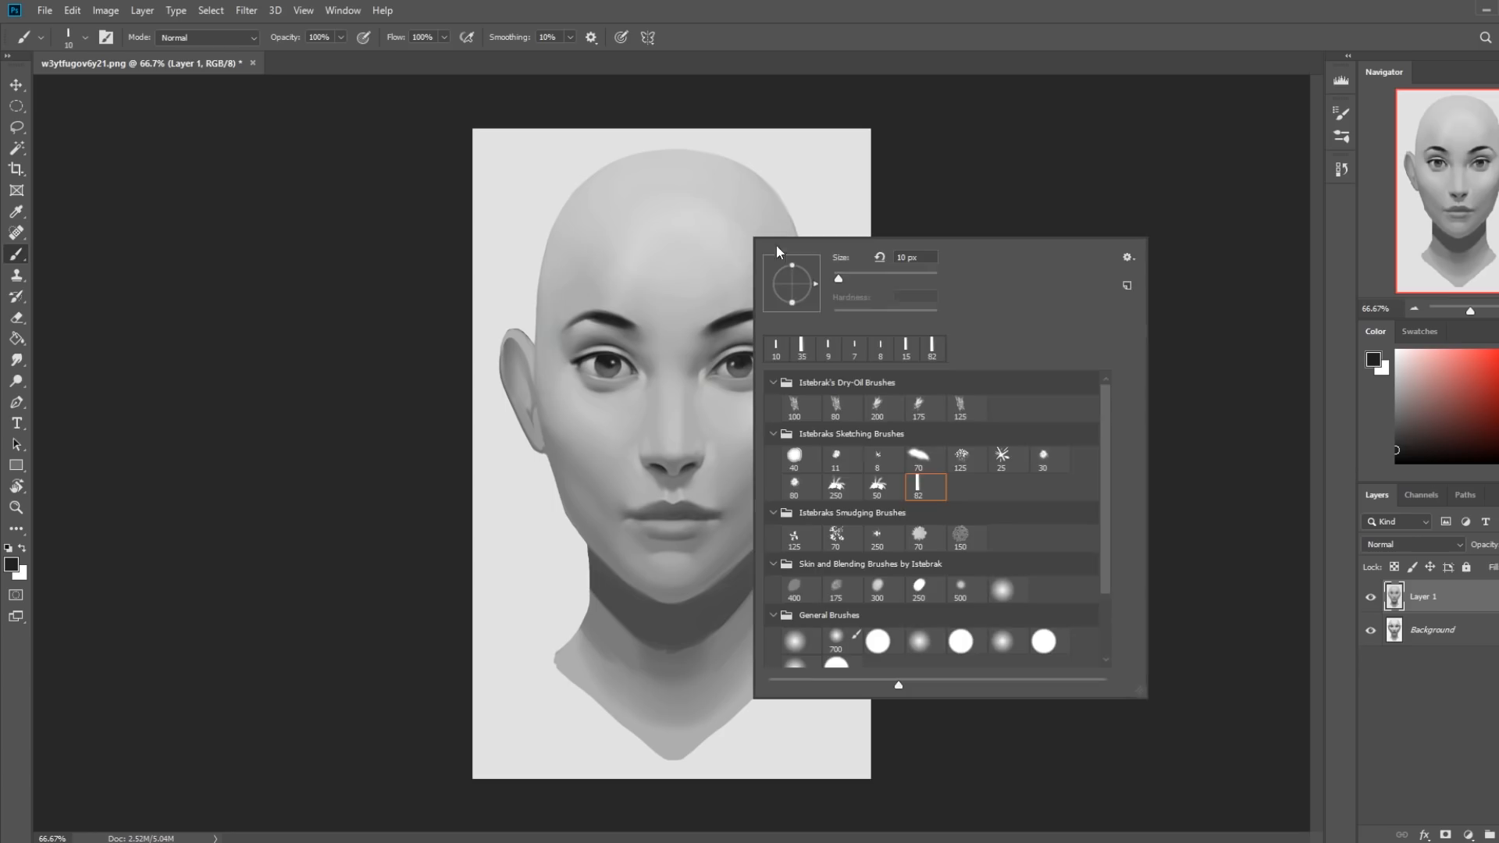
pyautogui.click(1002, 589)
pyautogui.press('Escape')
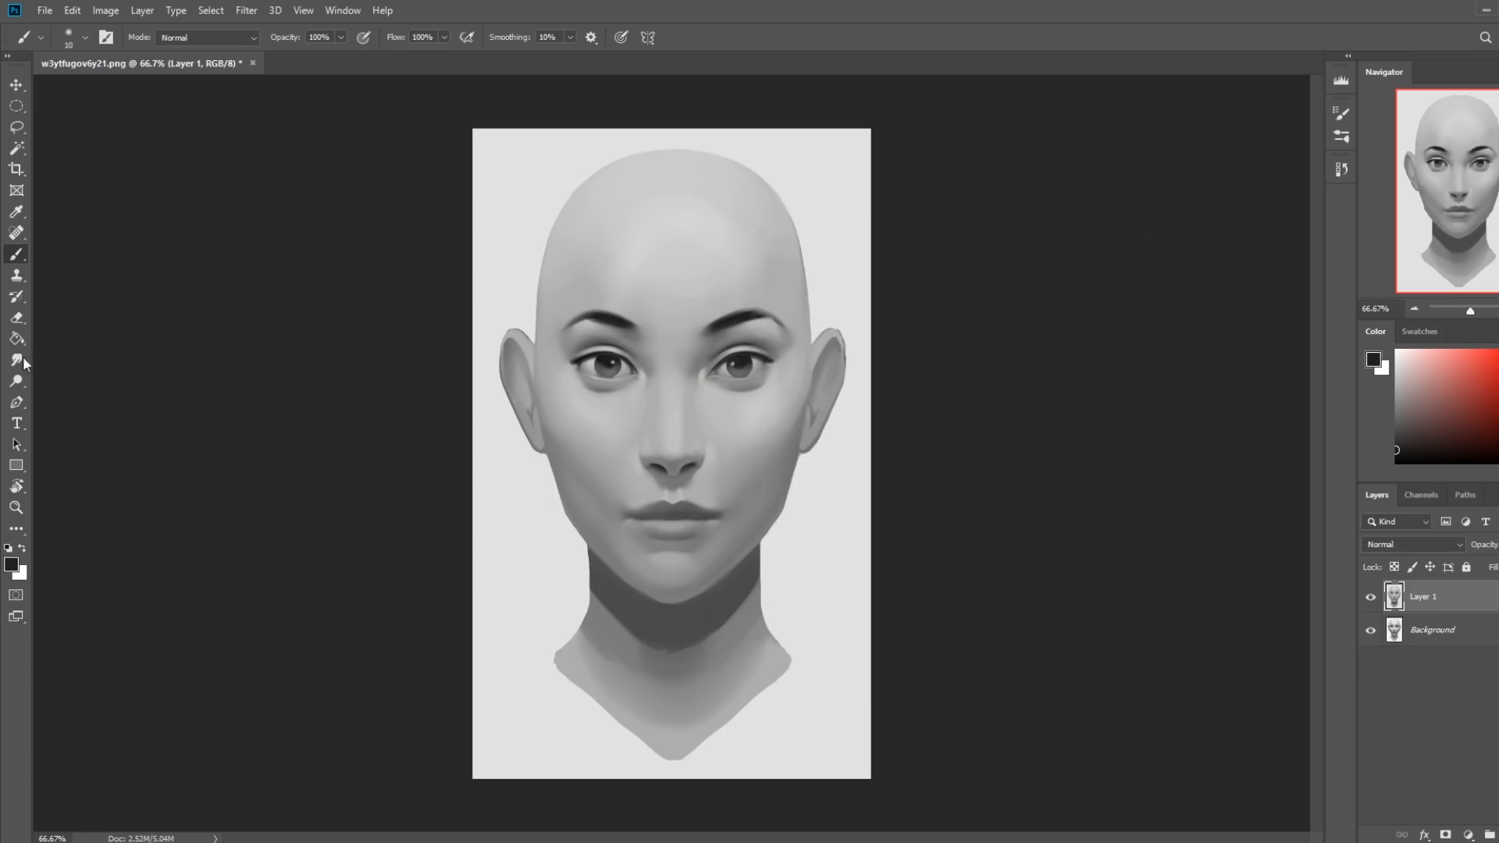
pyautogui.click(16, 360)
pyautogui.rightClick(635, 235)
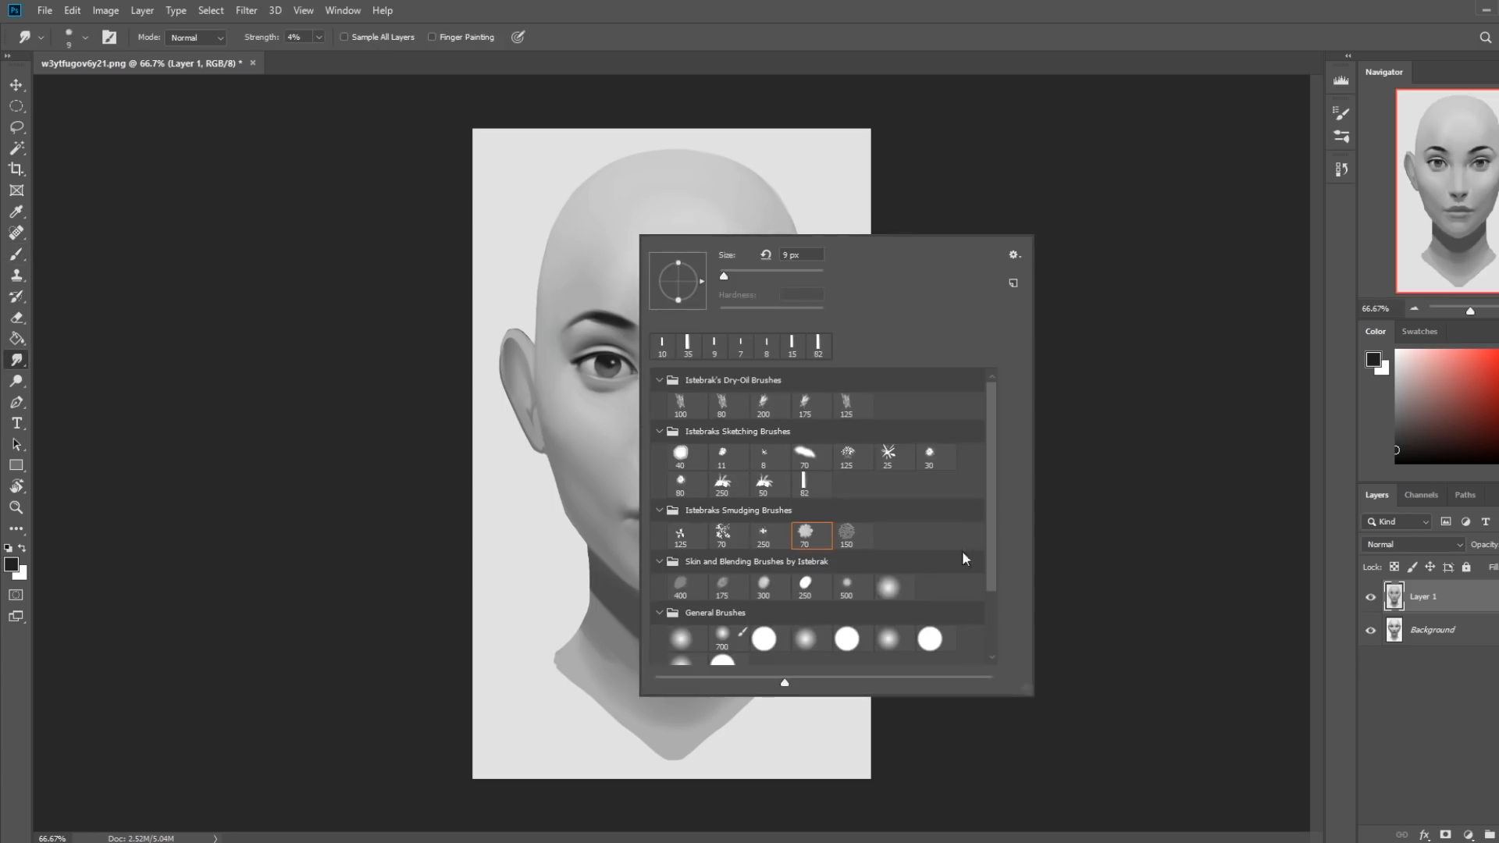
pyautogui.press('Escape')
pyautogui.press(']')
pyautogui.press(']')
pyautogui.press(']')
pyautogui.press(']')
pyautogui.press(']')
pyautogui.press(']')
pyautogui.press(']')
pyautogui.press(']')
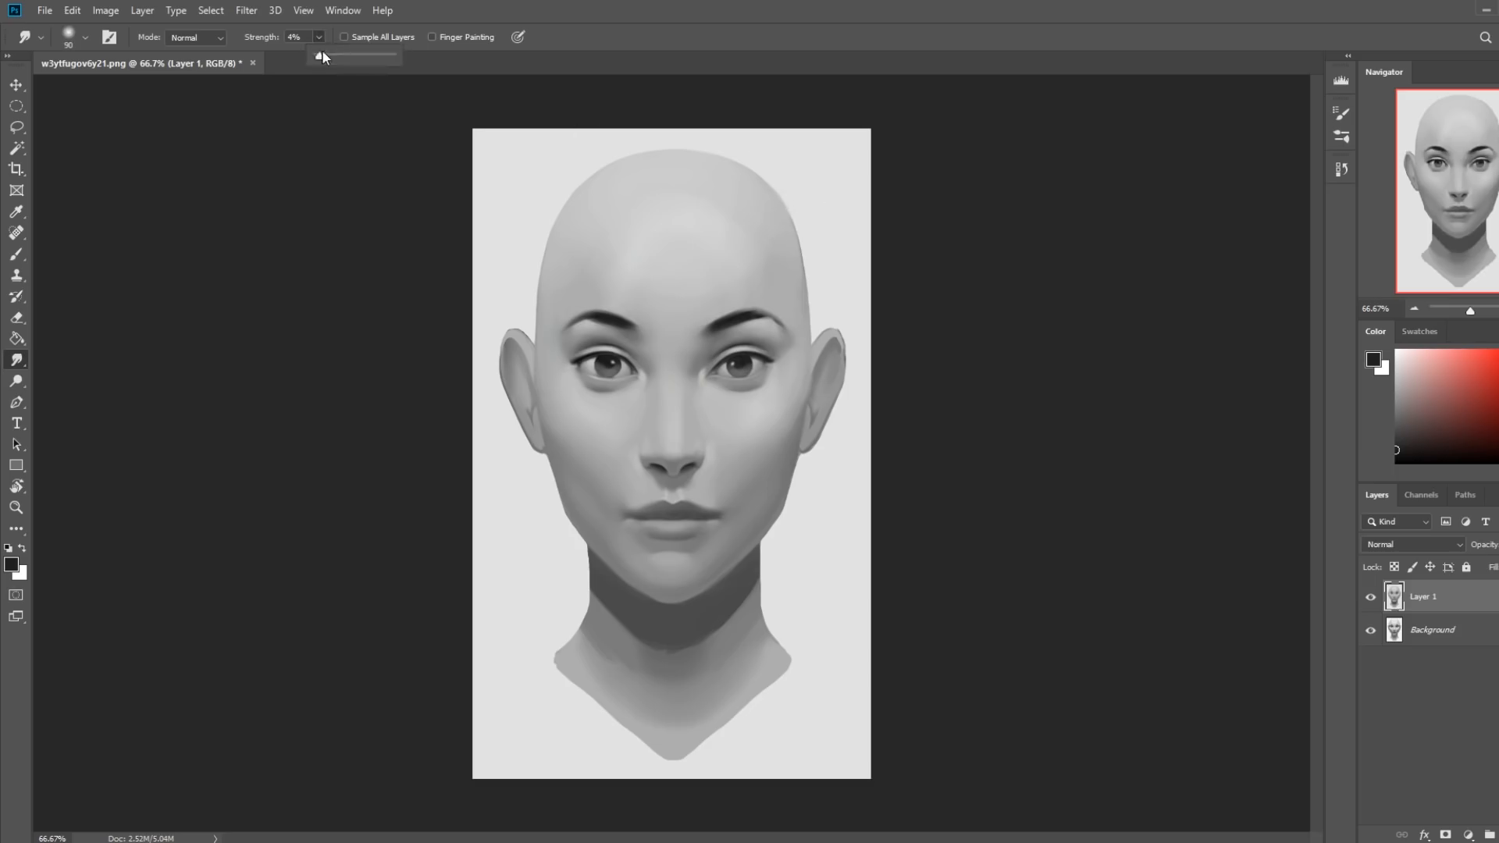
# Try smudging the skull's upper-right edge out into the background at 46% strength, and undo the smears.
pyautogui.click(319, 37)
pyautogui.click(831, 180)
pyautogui.moveTo(768, 200); pyautogui.dragTo(892, 140)
pyautogui.moveTo(764, 208)
pyautogui.mouseDown()
pyautogui.moveTo(889, 137)
pyautogui.moveTo(778, 239)
pyautogui.moveTo(809, 240)
pyautogui.moveTo(799, 279)
pyautogui.moveTo(821, 285)
pyautogui.moveTo(798, 246)
pyautogui.moveTo(780, 248)
pyautogui.moveTo(822, 250)
pyautogui.moveTo(810, 271)
pyautogui.moveTo(909, 220)
pyautogui.mouseUp()
pyautogui.moveTo(807, 269)
pyautogui.mouseDown()
pyautogui.moveTo(804, 228)
pyautogui.moveTo(790, 268)
pyautogui.moveTo(816, 234)
pyautogui.mouseUp()
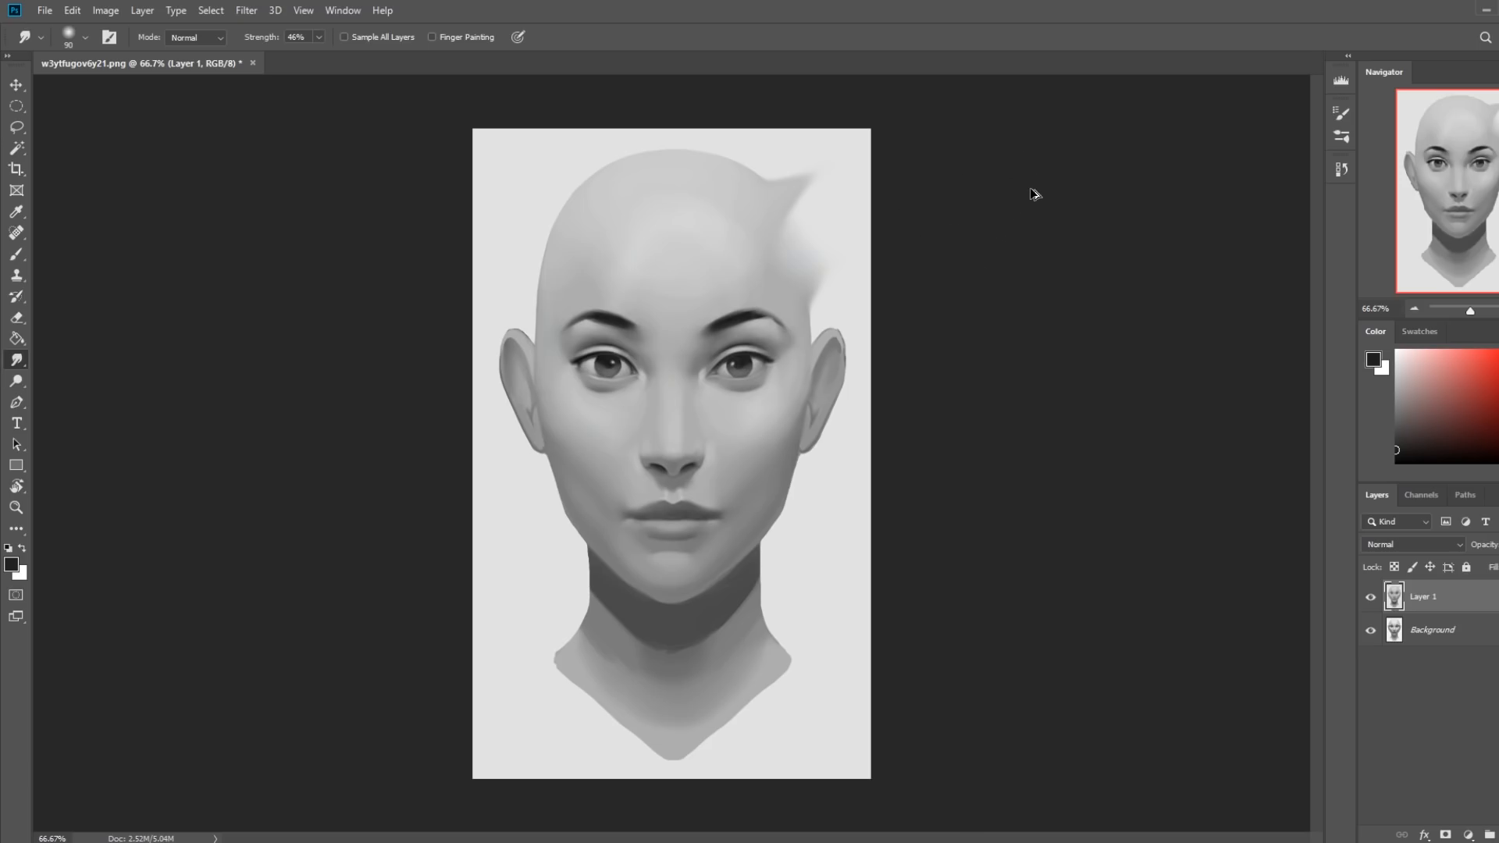
pyautogui.hotkey('ctrl', 'z')
pyautogui.hotkey('ctrl', 'z')
pyautogui.hotkey('ctrl', 'z')
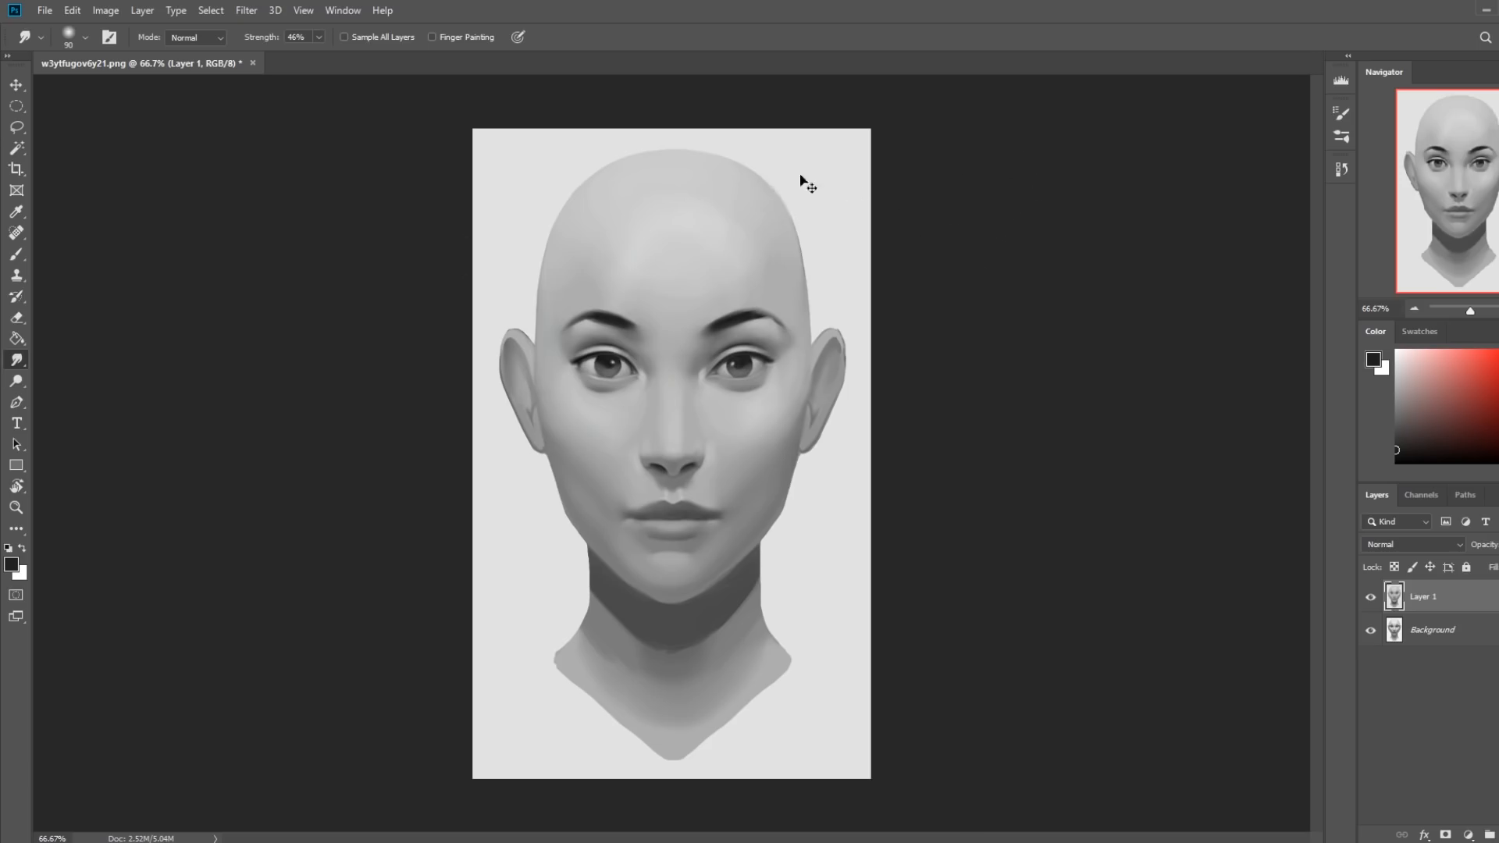
# Blur the skull's upper-right edge into the background using the 70 px textured smudging brush reduced to 30 px at 12% strength.
pyautogui.rightClick(551, 255)
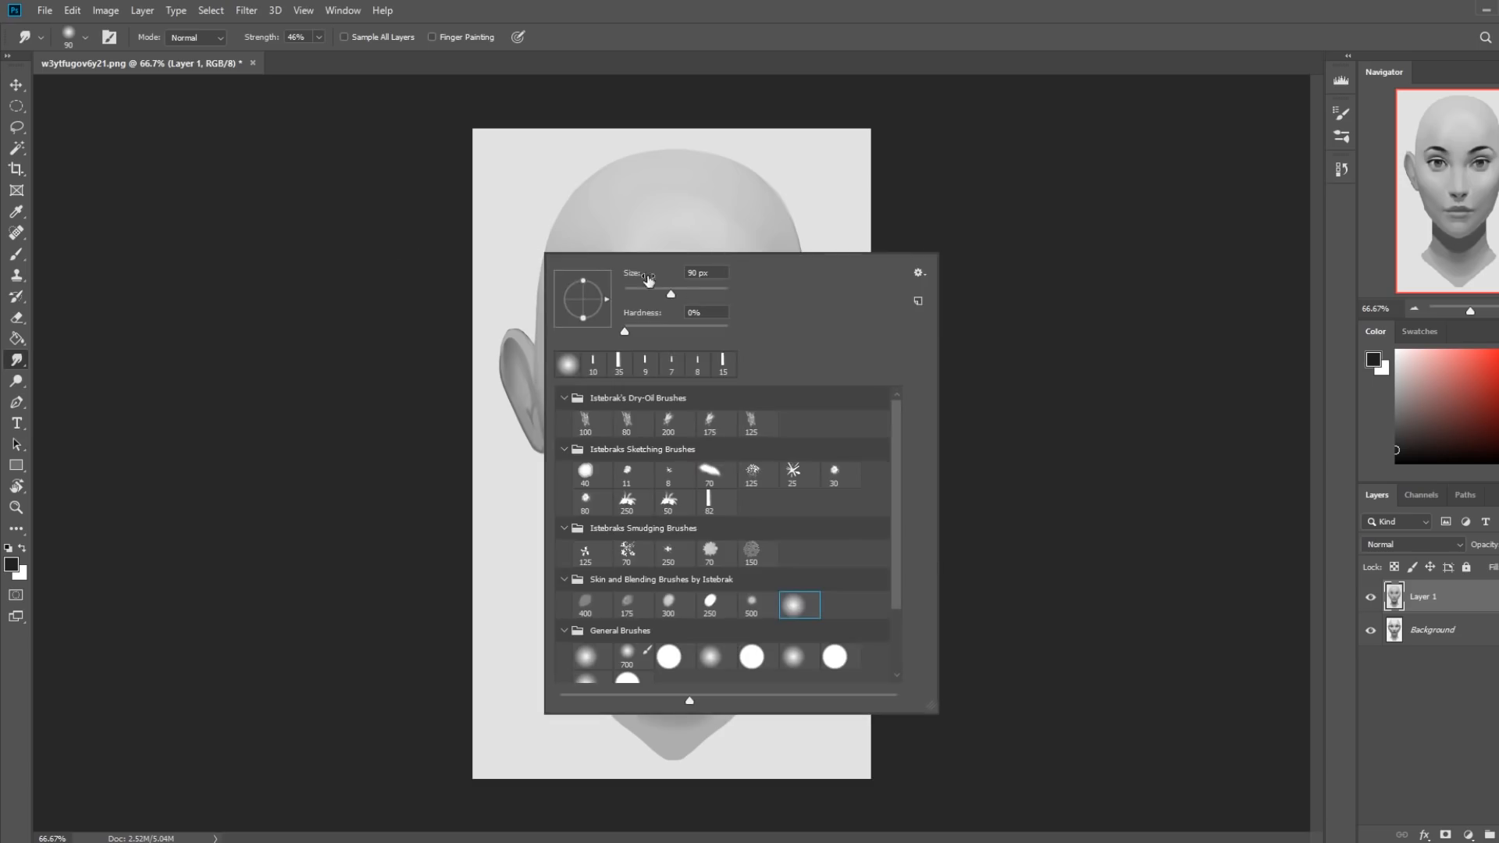
pyautogui.click(712, 553)
pyautogui.click(1054, 443)
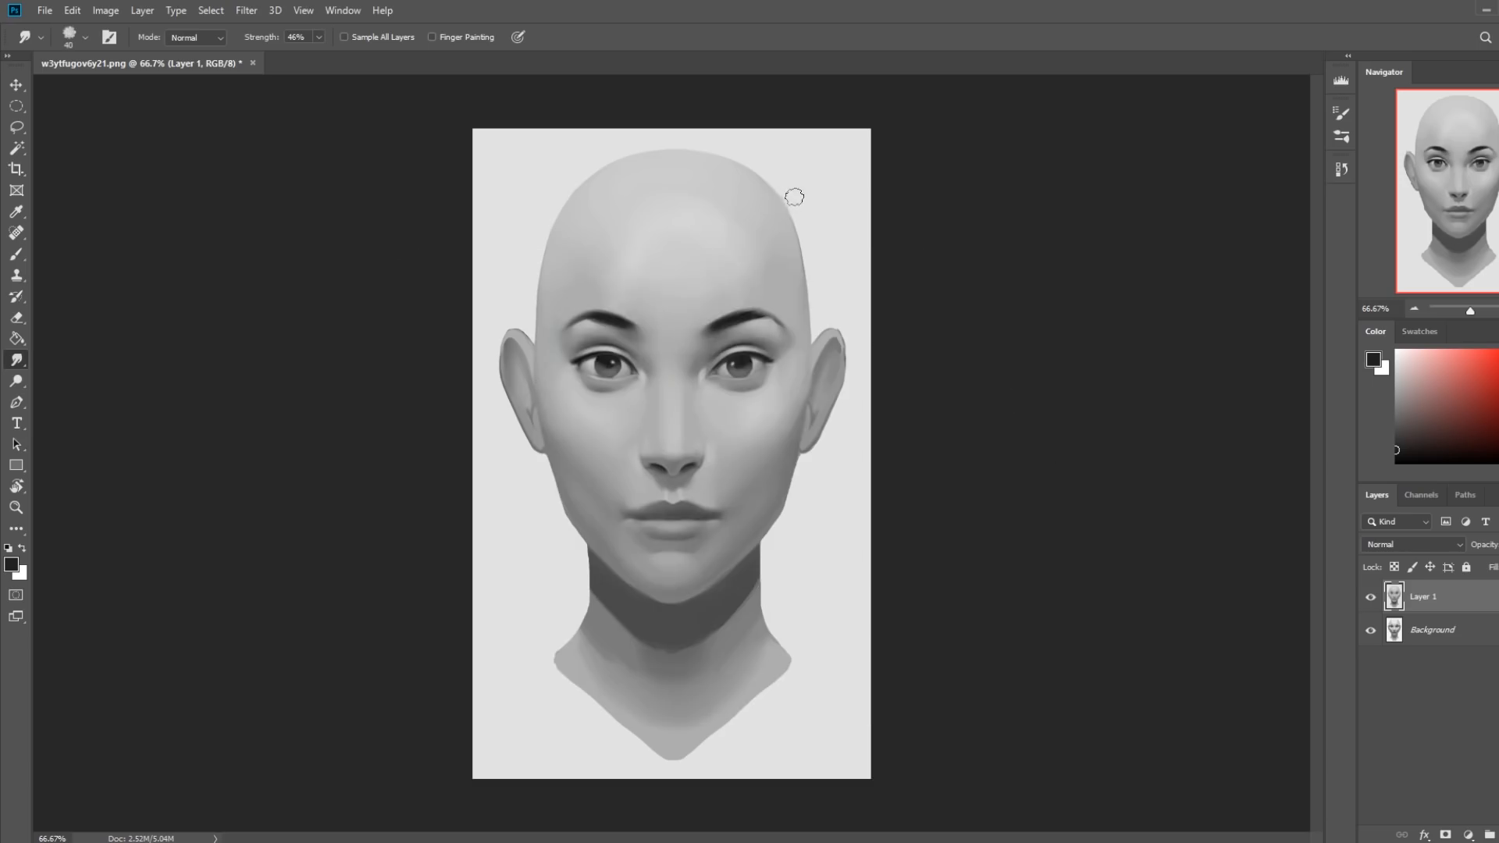
pyautogui.press('[')
pyautogui.moveTo(780, 195)
pyautogui.mouseDown()
pyautogui.moveTo(798, 236)
pyautogui.moveTo(786, 207)
pyautogui.mouseUp()
pyautogui.click(319, 37)
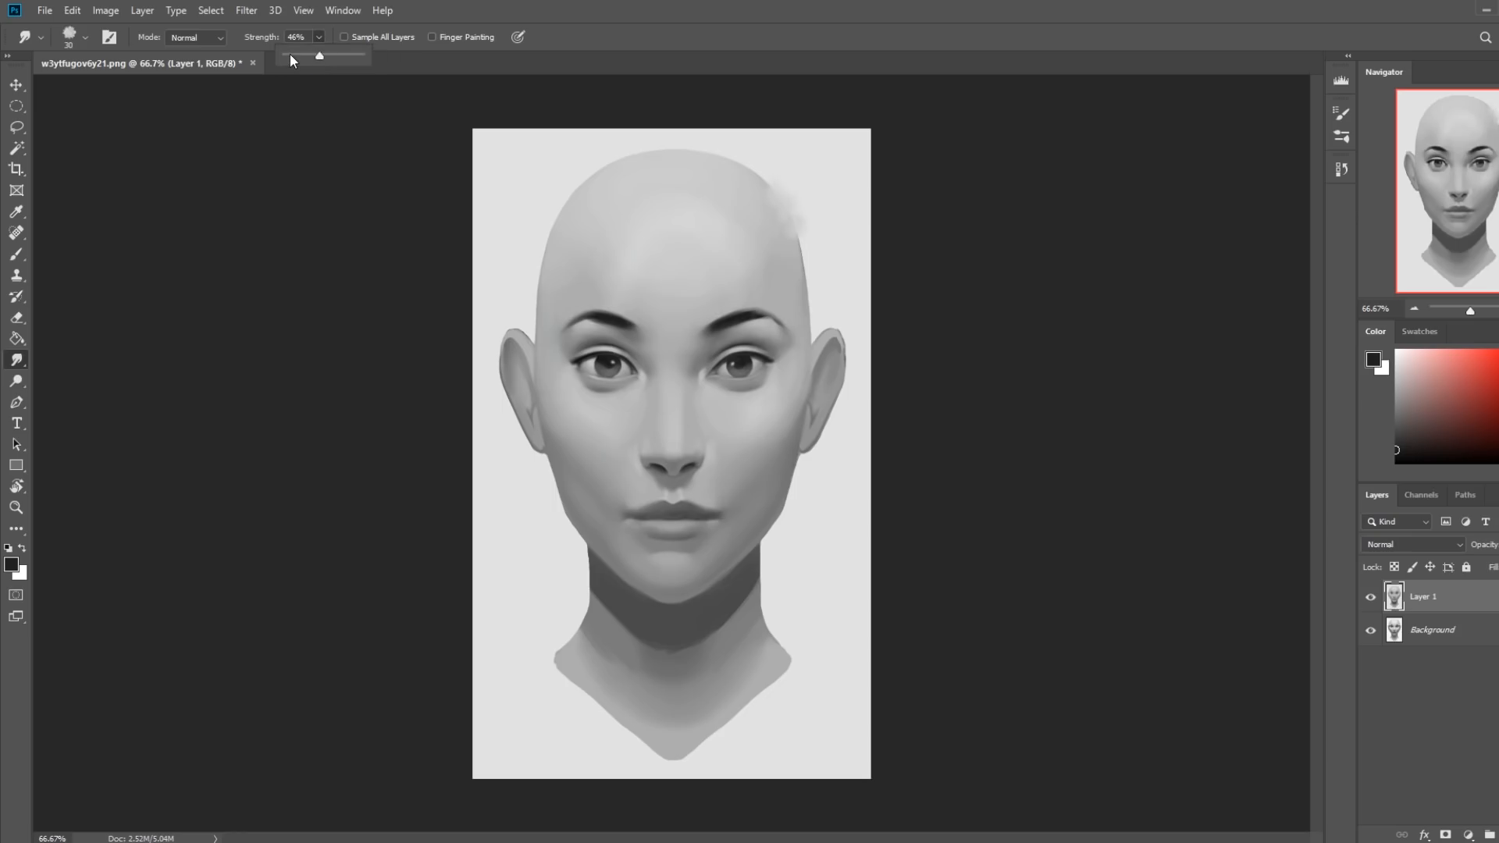
pyautogui.moveTo(287, 56); pyautogui.dragTo(295, 55)
pyautogui.hotkey('ctrl', 'z')
pyautogui.moveTo(780, 194)
pyautogui.mouseDown()
pyautogui.moveTo(801, 269)
pyautogui.moveTo(760, 176)
pyautogui.moveTo(778, 199)
pyautogui.mouseUp()
pyautogui.moveTo(753, 170)
pyautogui.mouseDown()
pyautogui.moveTo(808, 219)
pyautogui.moveTo(800, 253)
pyautogui.moveTo(786, 213)
pyautogui.moveTo(785, 251)
pyautogui.moveTo(769, 201)
pyautogui.moveTo(822, 235)
pyautogui.moveTo(817, 185)
pyautogui.moveTo(766, 276)
pyautogui.moveTo(756, 249)
pyautogui.moveTo(779, 203)
pyautogui.mouseUp()
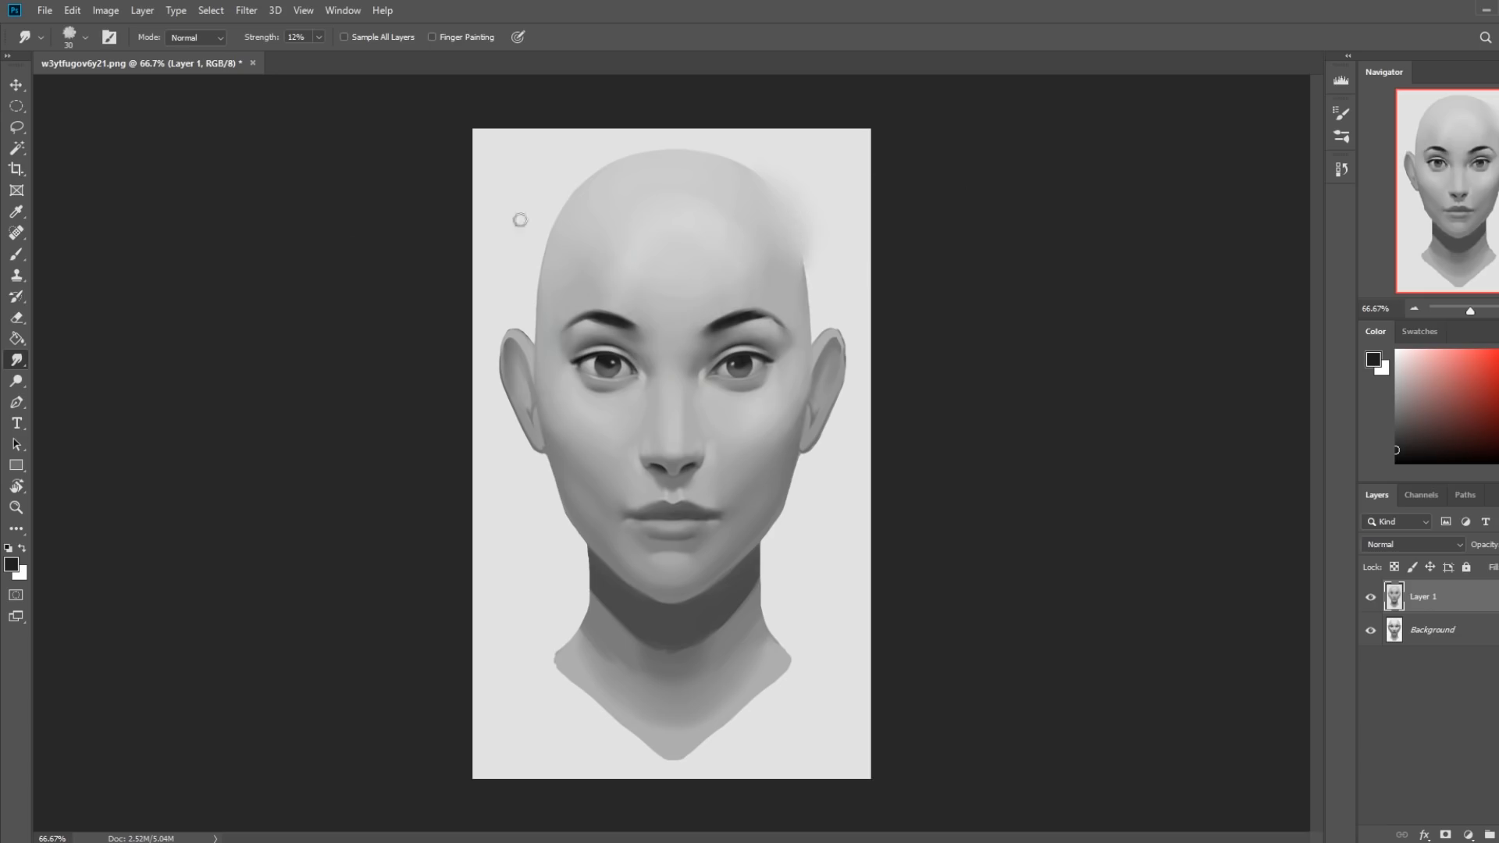
# Soften the top edge of the skull just right of center with the soft round brush, adjusting its size as needed.
pyautogui.rightClick(664, 251)
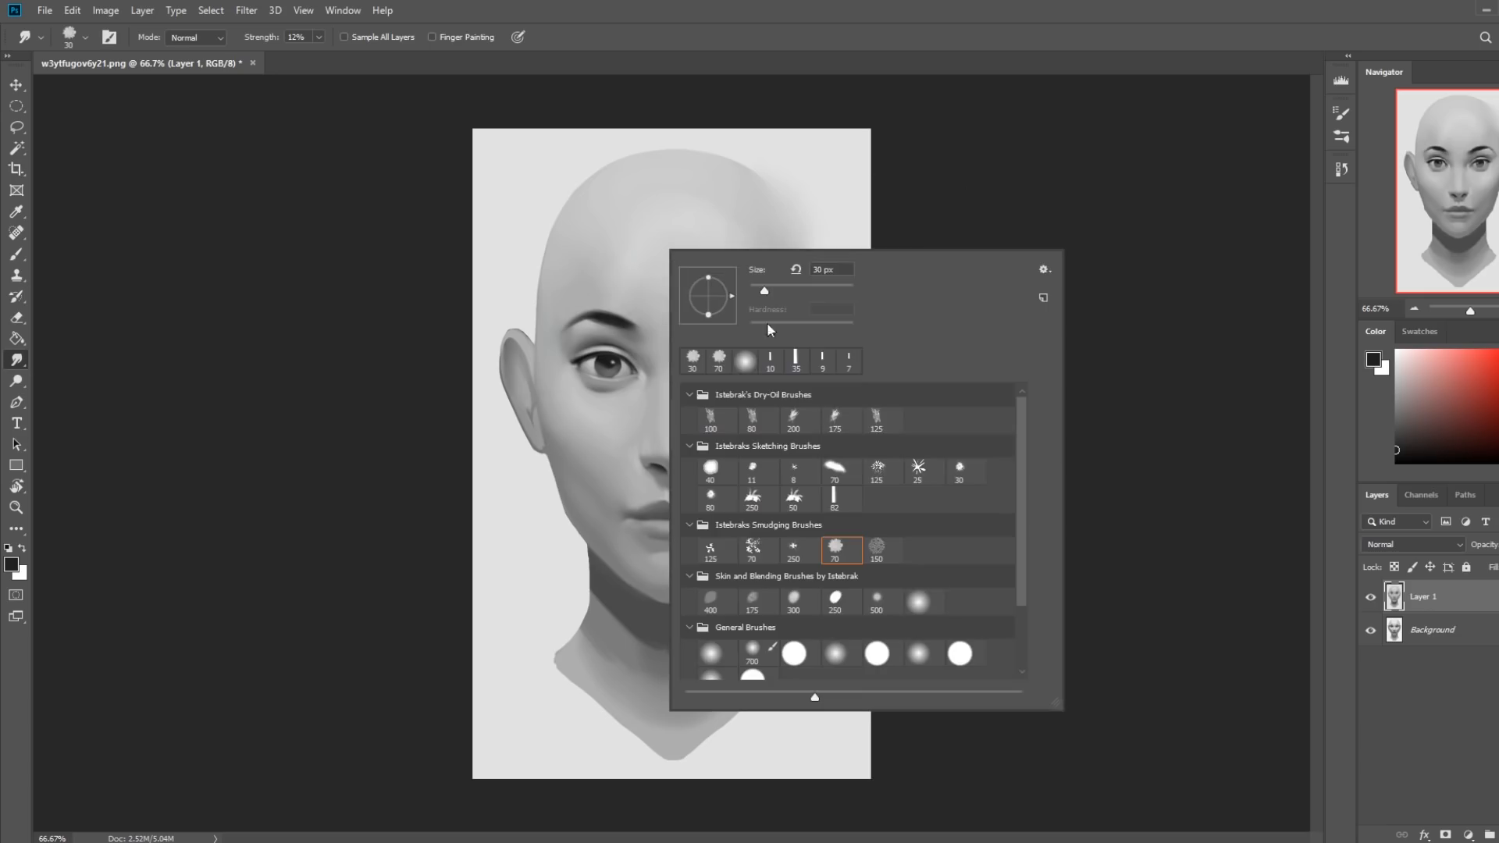
pyautogui.click(925, 601)
pyautogui.click(1194, 475)
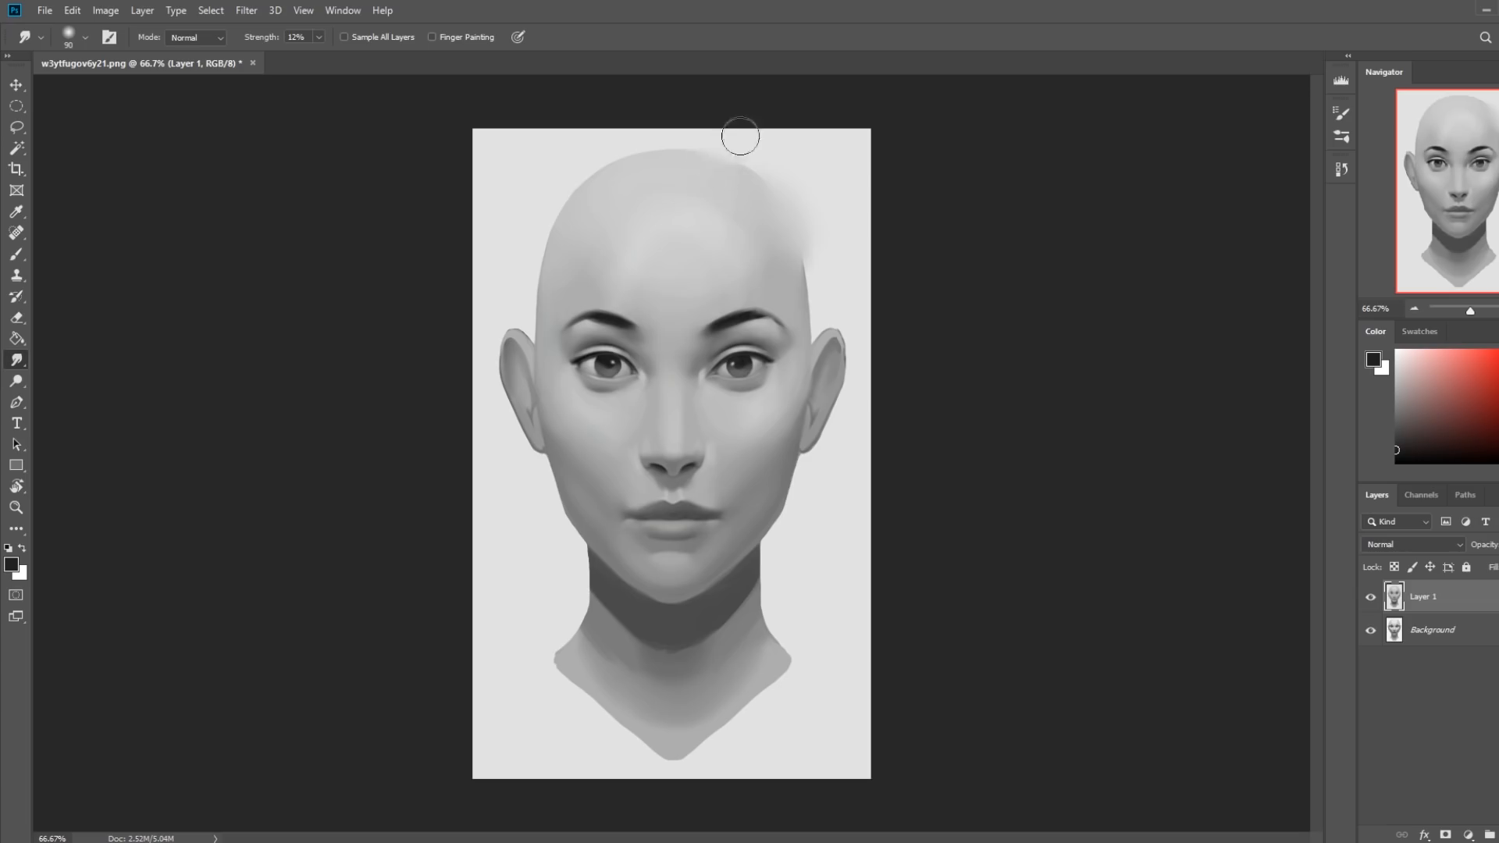
pyautogui.press(']')
pyautogui.press(']')
pyautogui.press('[')
pyautogui.press(']')
pyautogui.press(']')
pyautogui.press('[')
pyautogui.press('[')
pyautogui.moveTo(720, 169)
pyautogui.mouseDown()
pyautogui.moveTo(733, 141)
pyautogui.moveTo(713, 151)
pyautogui.moveTo(716, 139)
pyautogui.mouseUp()
pyautogui.press('[')
pyautogui.press(']')
pyautogui.press(']')
pyautogui.press(']')
pyautogui.press(']')
# Smudge the skull's upper-left edge into the background using the 150 px scattered smudging brush reduced to 50 px at 30% strength.
pyautogui.rightClick(733, 244)
pyautogui.click(902, 541)
pyautogui.click(944, 541)
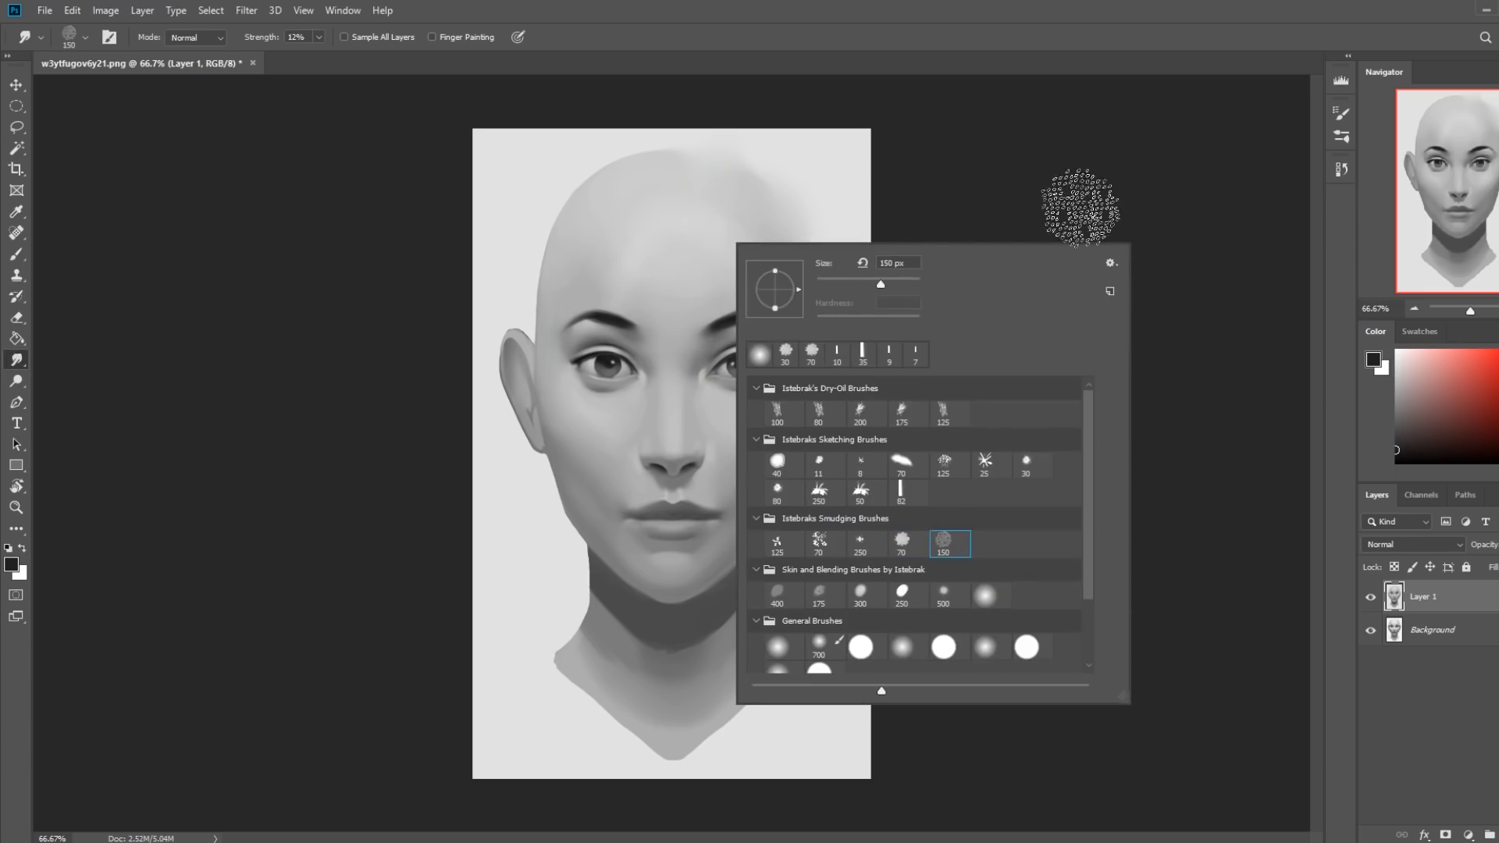
pyautogui.click(1073, 162)
pyautogui.press('[')
pyautogui.press('[')
pyautogui.click(319, 36)
pyautogui.moveTo(325, 57); pyautogui.dragTo(336, 57)
pyautogui.press('[')
pyautogui.press('[')
pyautogui.press('[')
pyautogui.press('[')
pyautogui.press('[')
pyautogui.moveTo(594, 178); pyautogui.dragTo(542, 240)
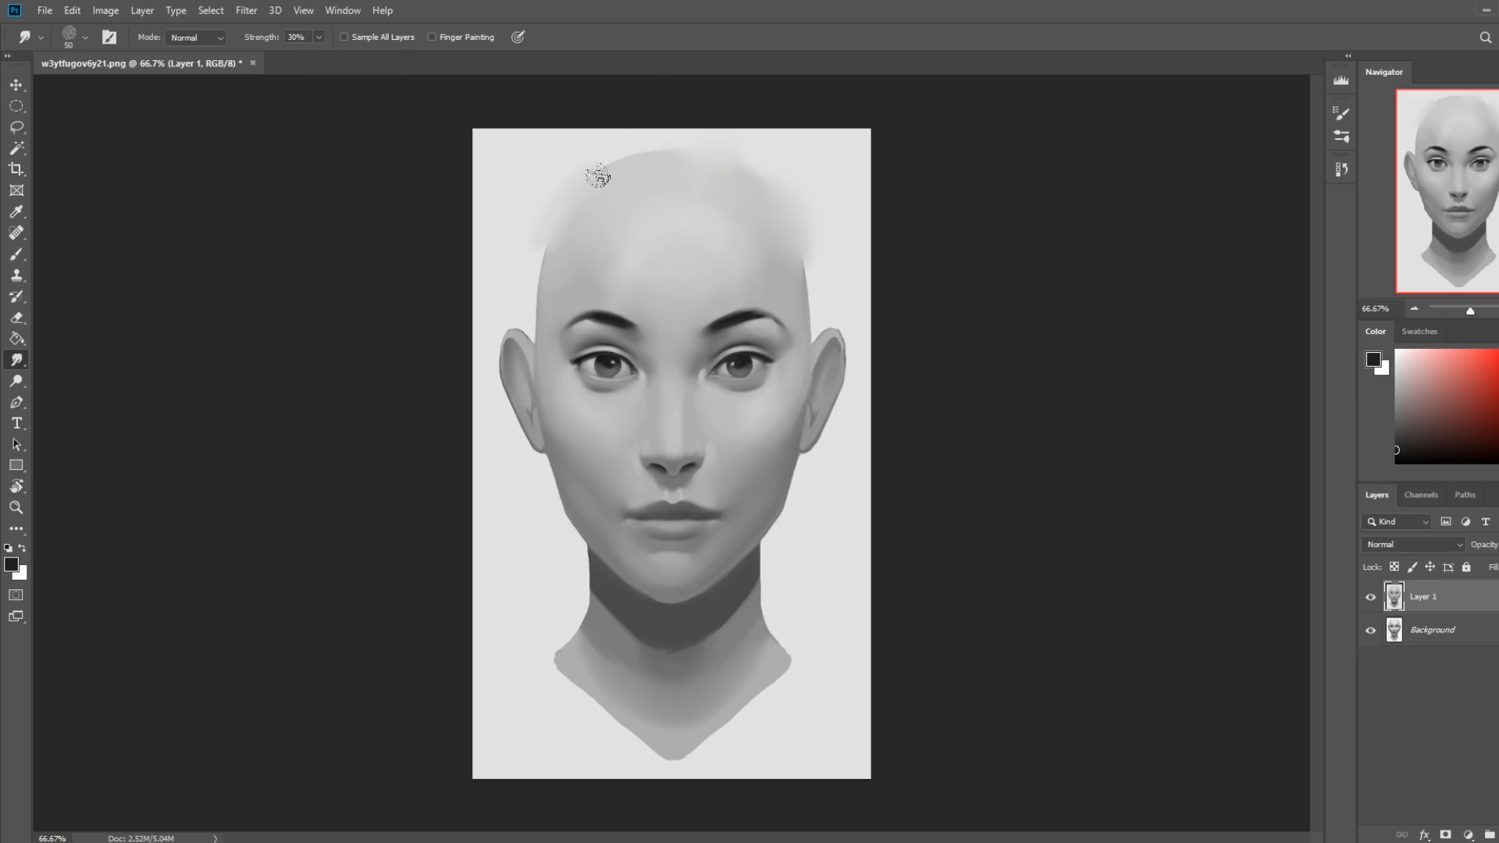
# Smudge the shading around the left-hand eye with the scattered brush at 35 px, undoing the oversized first stroke.
pyautogui.press(']')
pyautogui.press(']')
pyautogui.press(']')
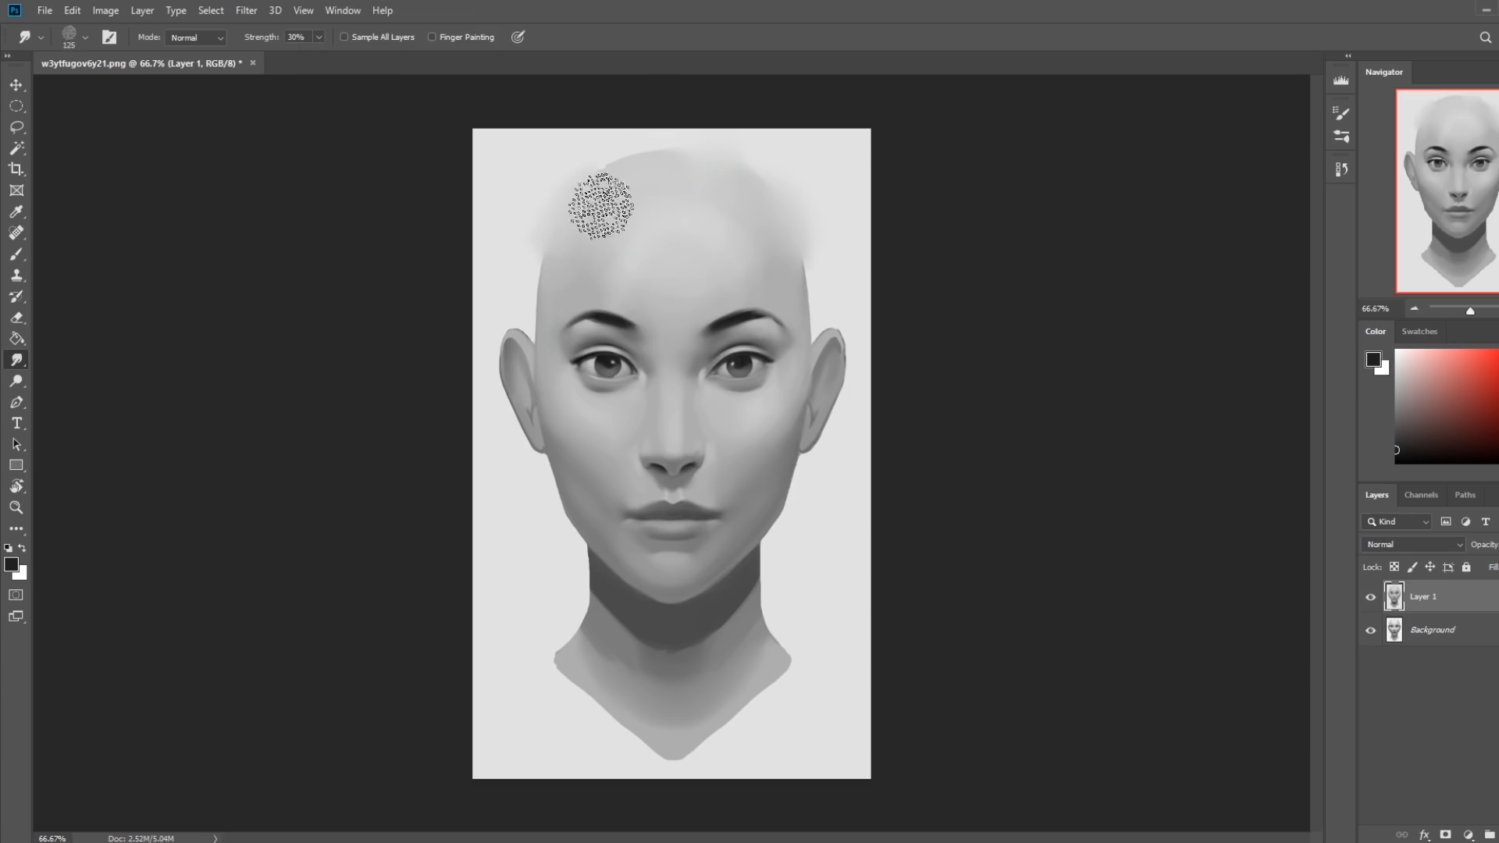
pyautogui.moveTo(628, 375); pyautogui.dragTo(574, 374)
pyautogui.press('[')
pyautogui.press('[')
pyautogui.press('[')
pyautogui.press('[')
pyautogui.hotkey('ctrl', 'z')
pyautogui.press('[')
pyautogui.moveTo(582, 363); pyautogui.dragTo(599, 369)
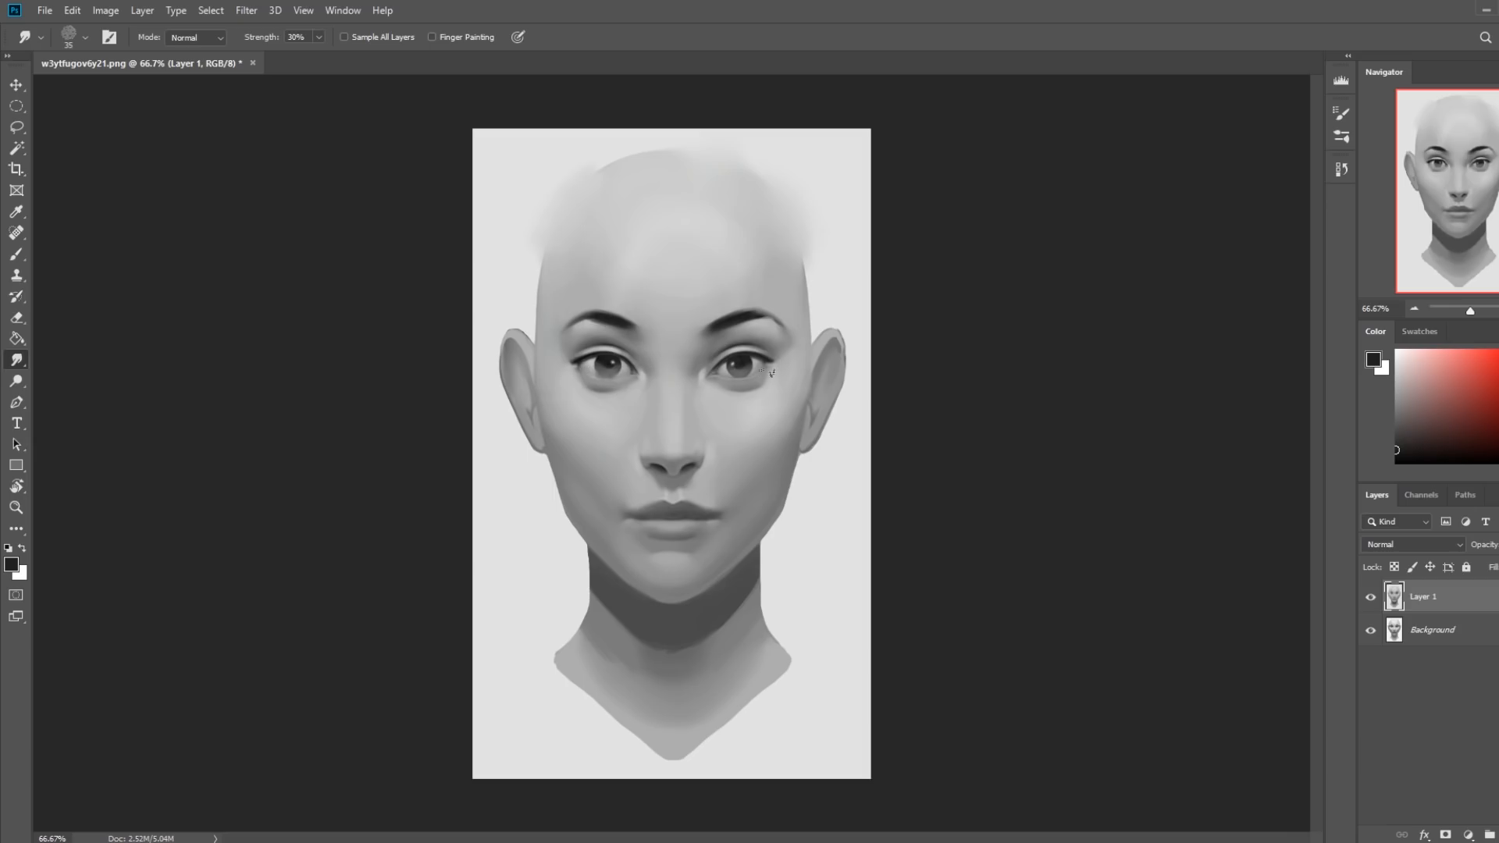
# Soften both mouth corners and the lip edges with the scattered smudging brush, reducing its size to 15 px.
pyautogui.press(']')
pyautogui.press(']')
pyautogui.moveTo(631, 515)
pyautogui.mouseDown()
pyautogui.moveTo(609, 511)
pyautogui.moveTo(741, 511)
pyautogui.moveTo(606, 508)
pyautogui.mouseUp()
pyautogui.moveTo(712, 512); pyautogui.dragTo(745, 507)
pyautogui.moveTo(629, 514)
pyautogui.mouseDown()
pyautogui.moveTo(605, 508)
pyautogui.moveTo(696, 502)
pyautogui.moveTo(601, 515)
pyautogui.mouseUp()
pyautogui.moveTo(720, 512); pyautogui.dragTo(753, 503)
pyautogui.moveTo(629, 516); pyautogui.dragTo(625, 522)
pyautogui.moveTo(735, 530)
pyautogui.mouseDown()
pyautogui.moveTo(666, 536)
pyautogui.moveTo(725, 532)
pyautogui.moveTo(683, 486)
pyautogui.mouseUp()
pyautogui.press('[')
pyautogui.press(']')
pyautogui.press('[')
pyautogui.press('[')
pyautogui.press('[')
pyautogui.press('[')
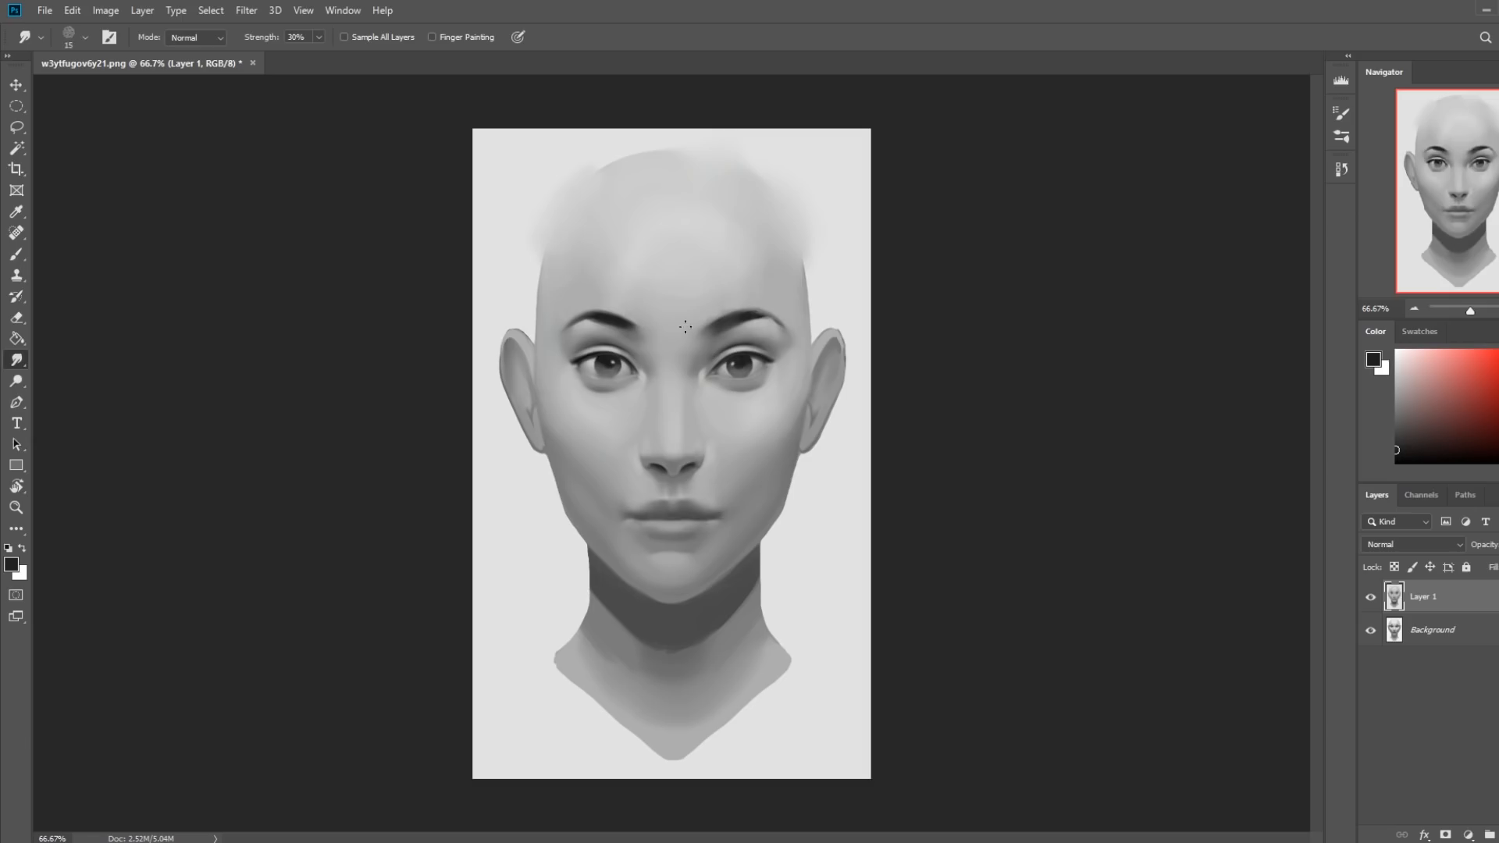
# Soften the arch of the left-hand eyebrow with a soft round smudge brush, and set the brush size to 50 px.
pyautogui.press(']')
pyautogui.press(']')
pyautogui.rightClick(553, 290)
pyautogui.click(809, 644)
pyautogui.click(1086, 557)
pyautogui.press(']')
pyautogui.press(']')
pyautogui.press('[')
pyautogui.press('[')
pyautogui.press('[')
pyautogui.moveTo(614, 311); pyautogui.dragTo(595, 318)
pyautogui.press(']')
pyautogui.press(']')
pyautogui.press('[')
# Choose another smudging brush, reduce its size, and lower the Smudge strength to 5%.
pyautogui.rightClick(557, 246)
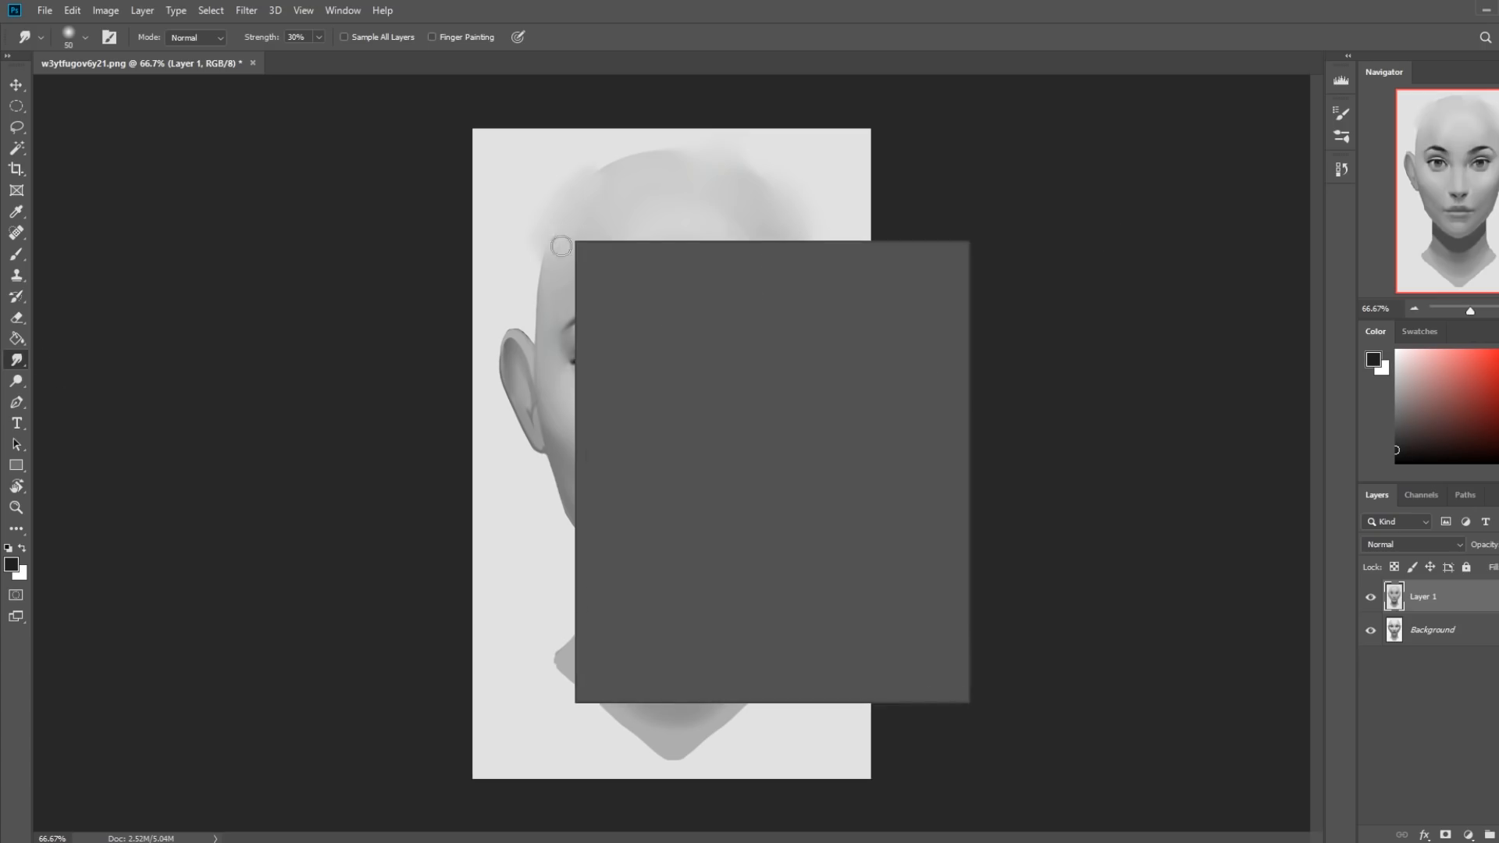
pyautogui.click(795, 596)
pyautogui.click(1054, 432)
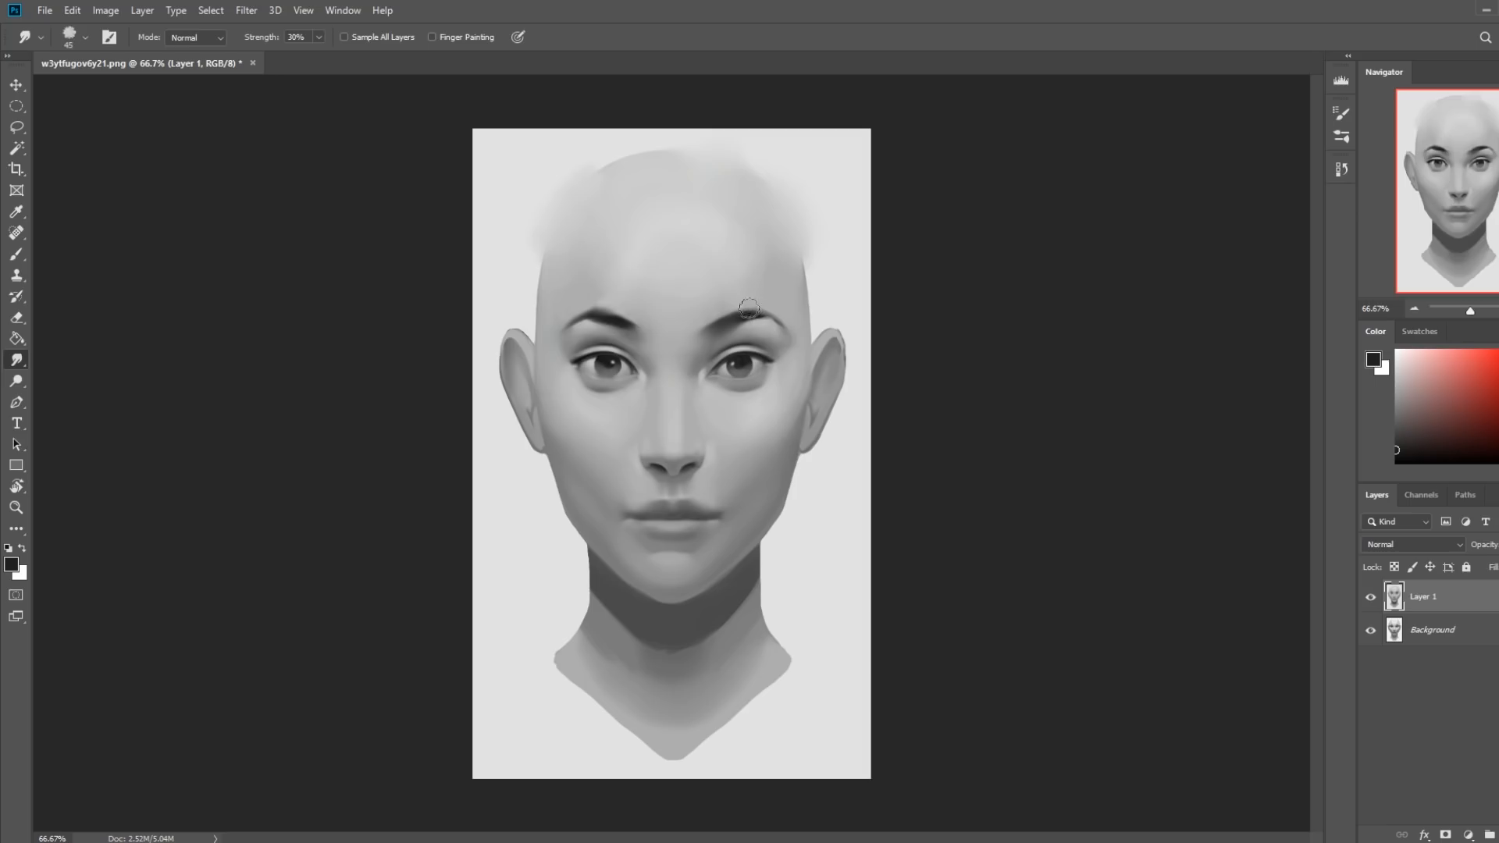
pyautogui.press('[')
pyautogui.press('[')
pyautogui.press('[')
pyautogui.press('[')
pyautogui.press('[')
pyautogui.click(318, 40)
pyautogui.moveTo(298, 59); pyautogui.dragTo(301, 59)
pyautogui.click(316, 142)
# Lightly blend the eyebrows into the surrounding skin at varying brush sizes, ending at 45 px.
pyautogui.press('[')
pyautogui.press(']')
pyautogui.press('[')
pyautogui.press(']')
pyautogui.press('[')
pyautogui.press('[')
pyautogui.press(']')
pyautogui.press(']')
pyautogui.press(']')
pyautogui.press(']')
pyautogui.press('[')
# Revert the image through its history to the Deselect state just before the first Smudge Tool stroke.
pyautogui.click(1340, 170)
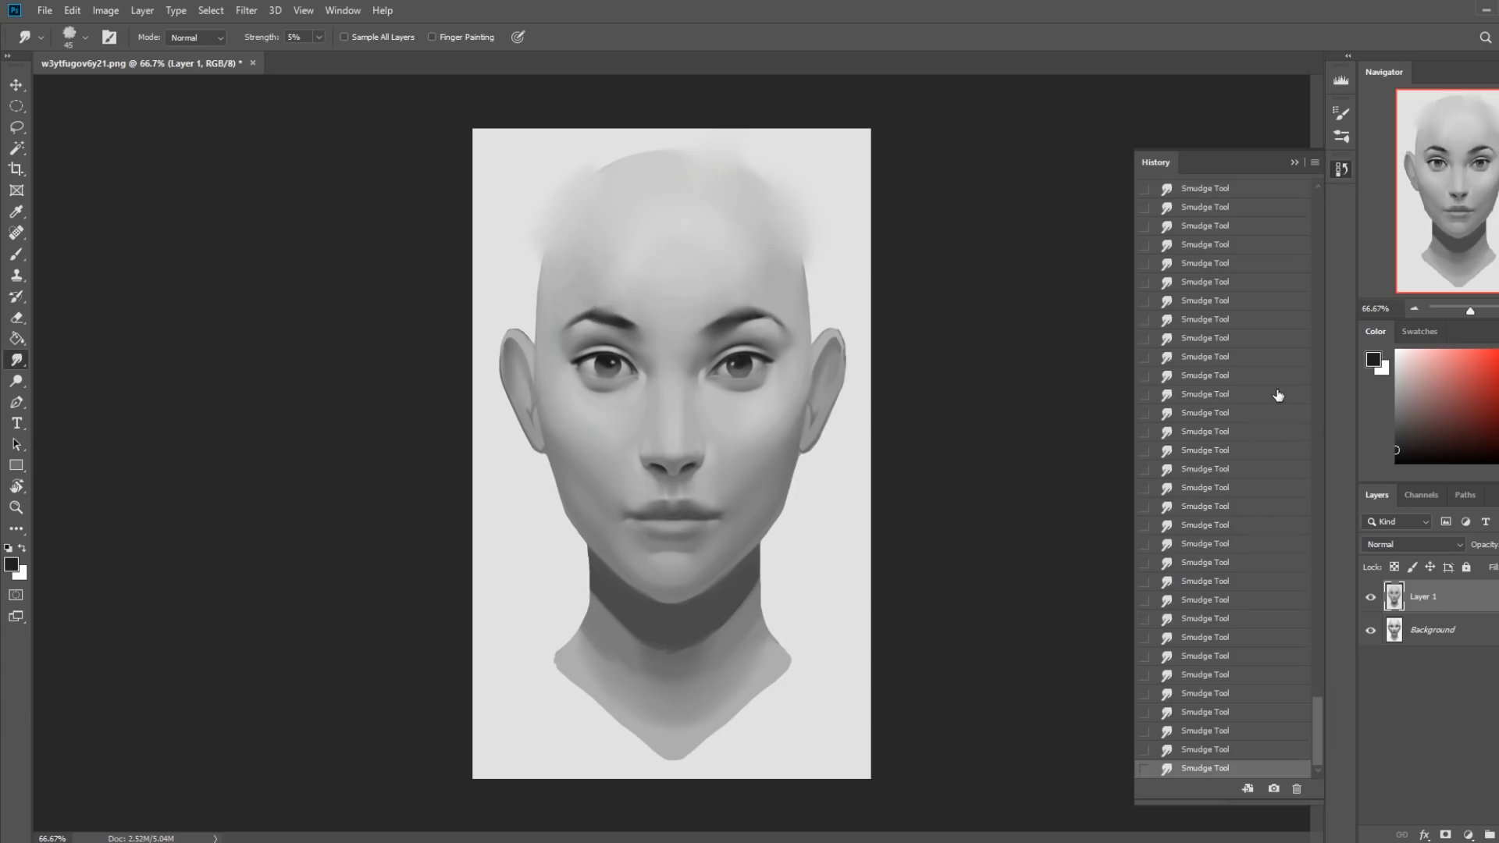
pyautogui.scroll(6, 1208, 502)
pyautogui.click(1221, 503)
pyautogui.scroll(2, 1233, 502)
pyautogui.click(1235, 498)
pyautogui.scroll(1, 1235, 496)
pyautogui.click(1235, 484)
pyautogui.scroll(3, 1235, 487)
pyautogui.click(1235, 486)
pyautogui.scroll(3, 1235, 486)
pyautogui.click(1235, 487)
pyautogui.scroll(4, 1235, 489)
pyautogui.click(1235, 487)
pyautogui.scroll(3, 1235, 488)
pyautogui.click(1235, 487)
pyautogui.scroll(3, 1235, 489)
pyautogui.click(1234, 488)
pyautogui.scroll(3, 1235, 488)
pyautogui.click(1235, 488)
pyautogui.scroll(3, 1235, 488)
pyautogui.click(1234, 488)
pyautogui.scroll(3, 1232, 487)
pyautogui.click(1228, 485)
pyautogui.scroll(6, 1225, 484)
pyautogui.click(1223, 481)
pyautogui.scroll(3, 1224, 483)
pyautogui.click(1223, 479)
pyautogui.scroll(3, 1223, 483)
pyautogui.click(1225, 484)
pyautogui.scroll(6, 1224, 484)
pyautogui.scroll(3, 1224, 484)
pyautogui.click(1190, 462)
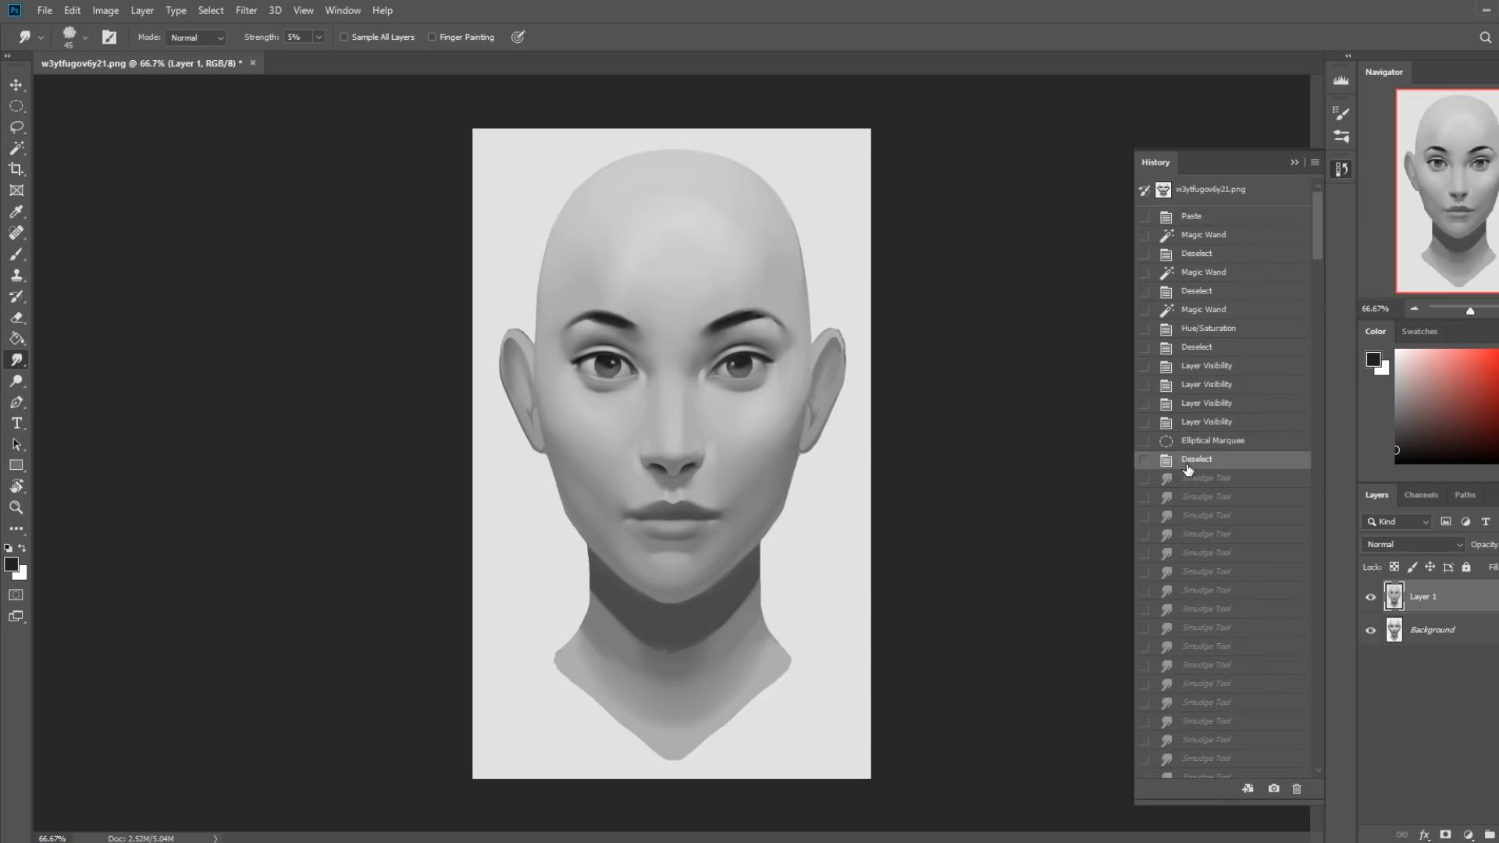
pyautogui.click(1294, 163)
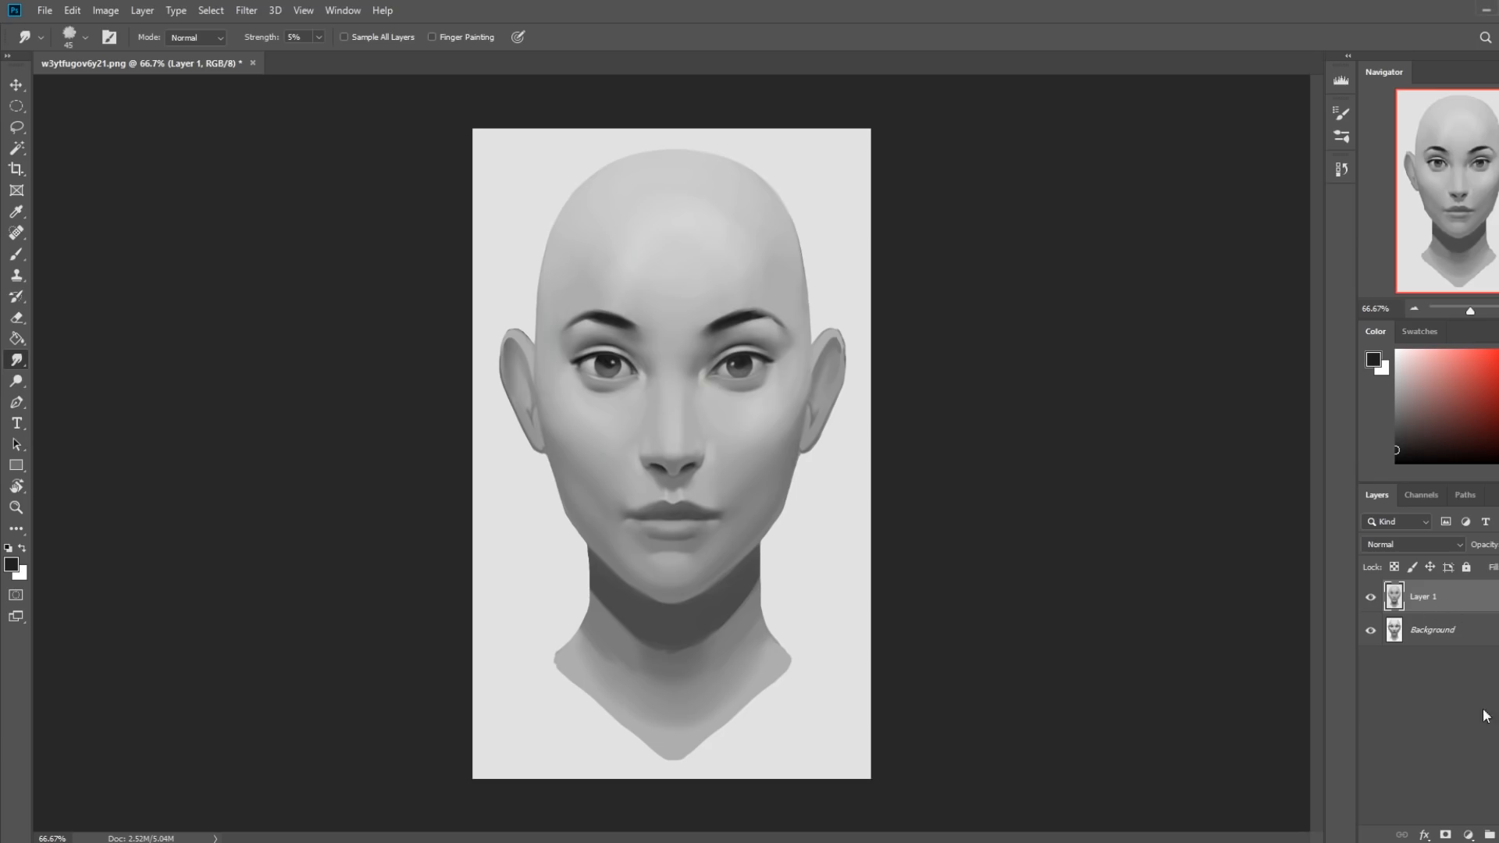
# On a new layer, paint sampled light background gray over the right-hand eye with a soft round brush at 100 px.
pyautogui.click(1498, 835)
pyautogui.press('b')
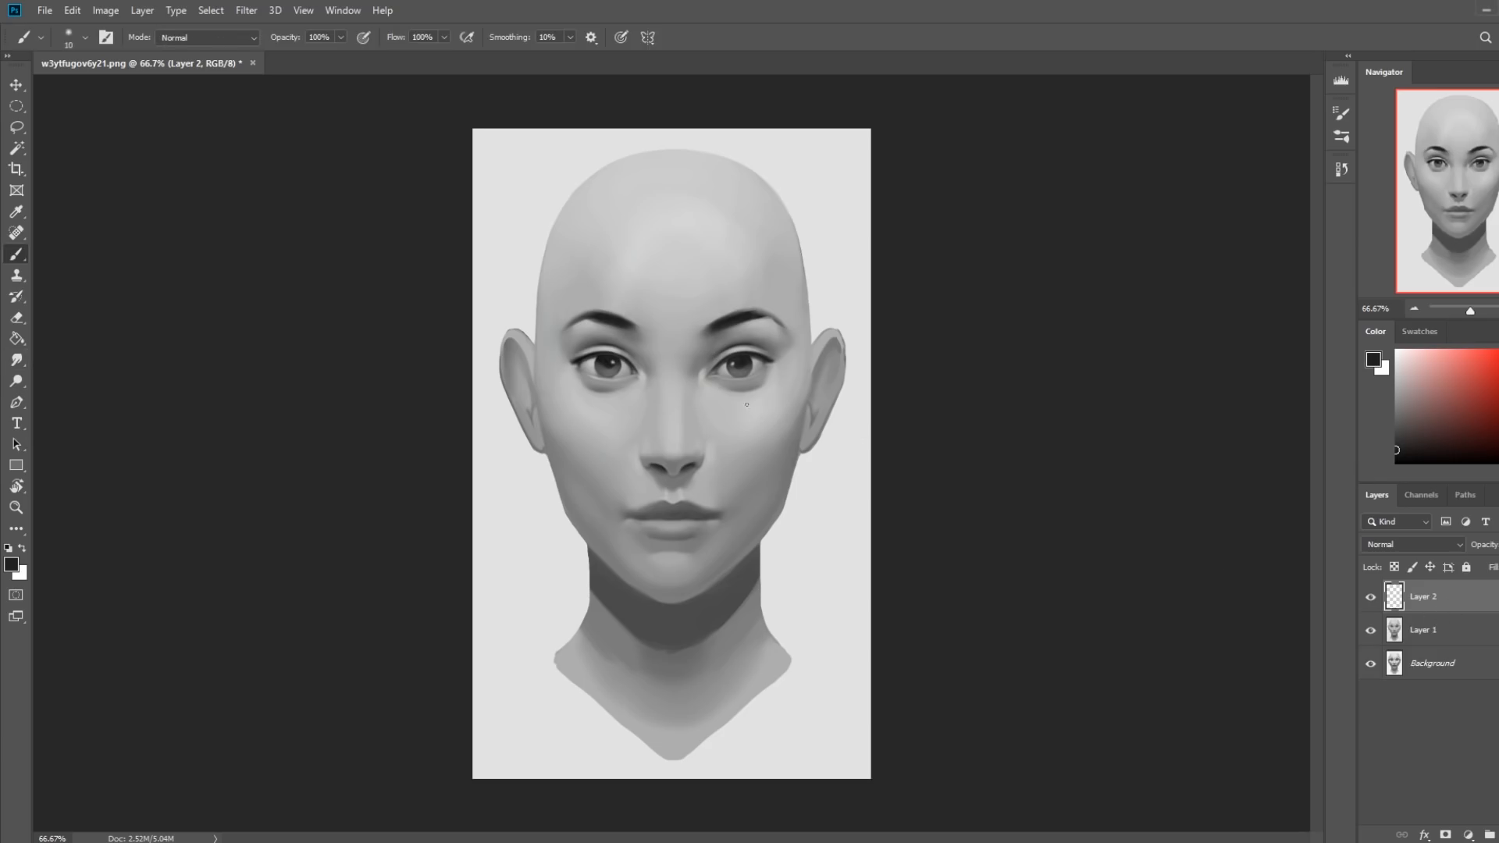
pyautogui.rightClick(754, 358)
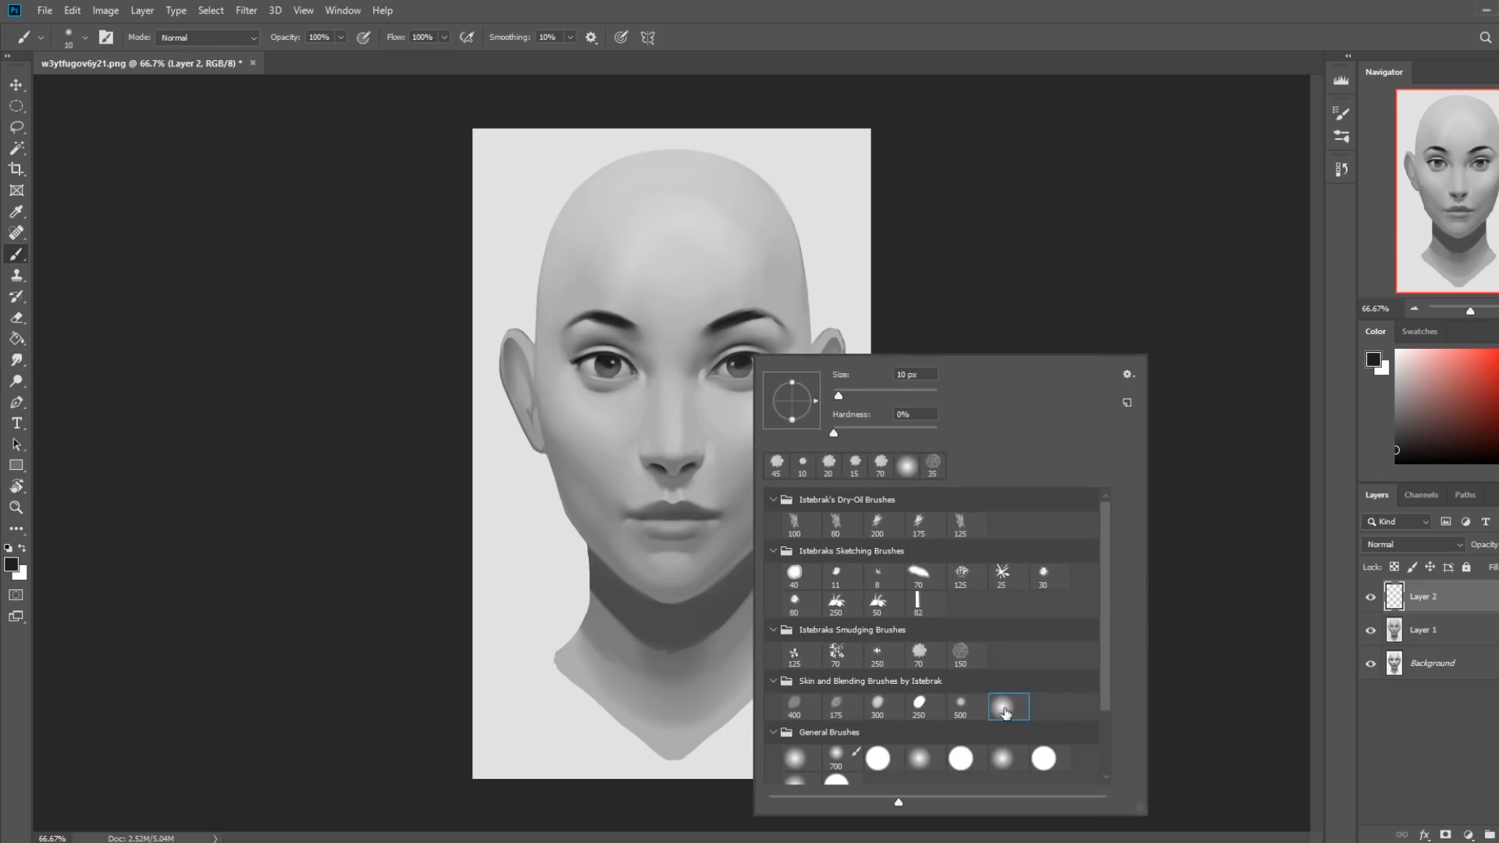
pyautogui.click(1031, 224)
pyautogui.keyDown('alt'); pyautogui.click(827, 306); pyautogui.keyUp('alt')
pyautogui.press(']')
pyautogui.press(']')
pyautogui.press(']')
pyautogui.press(']')
pyautogui.press(']')
pyautogui.press(']')
pyautogui.press(']')
pyautogui.press(']')
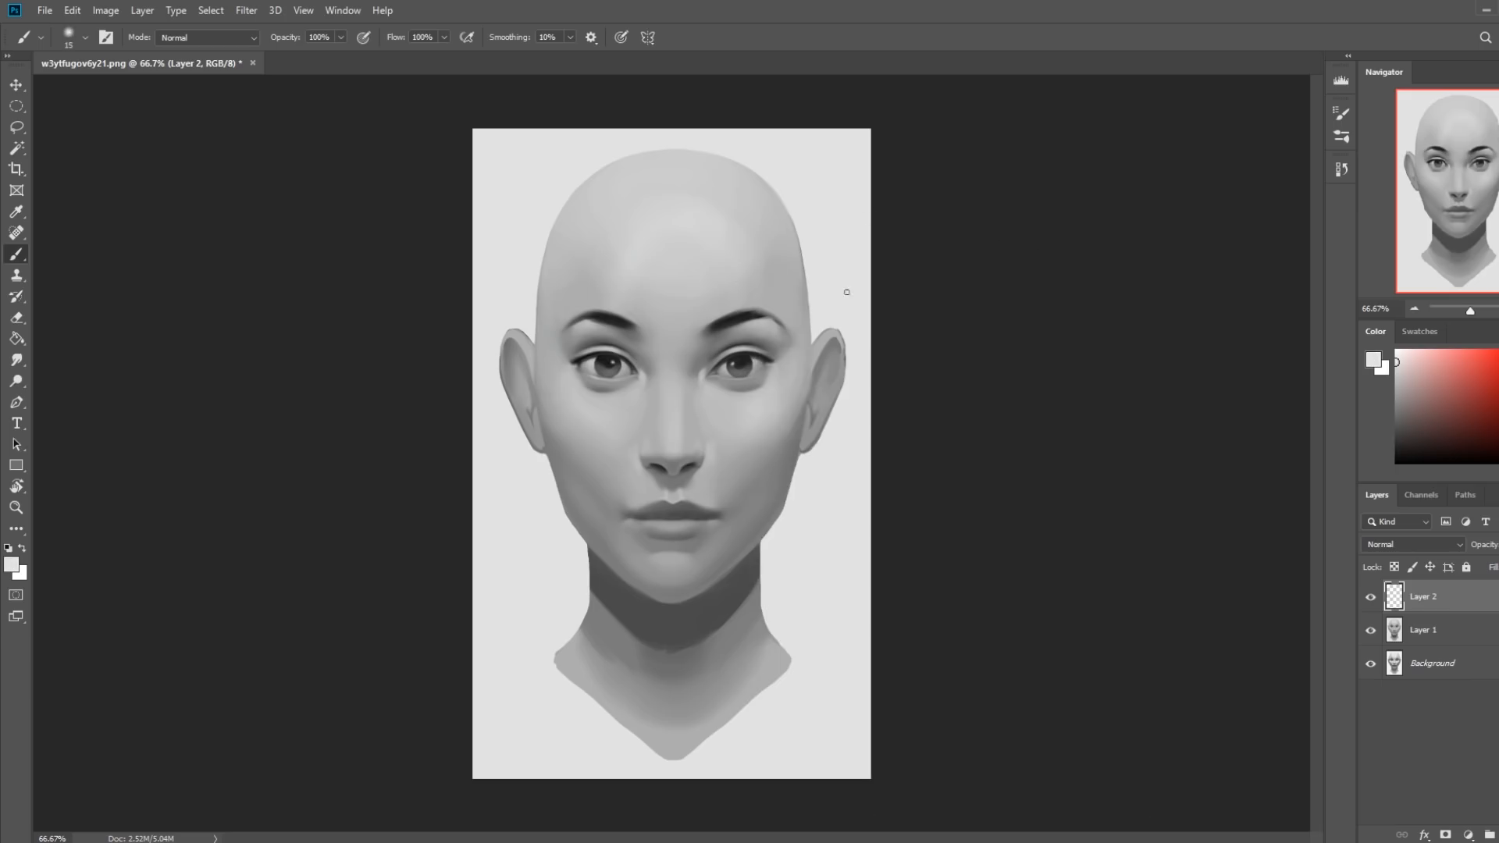
pyautogui.press(']')
pyautogui.moveTo(726, 375); pyautogui.dragTo(754, 381)
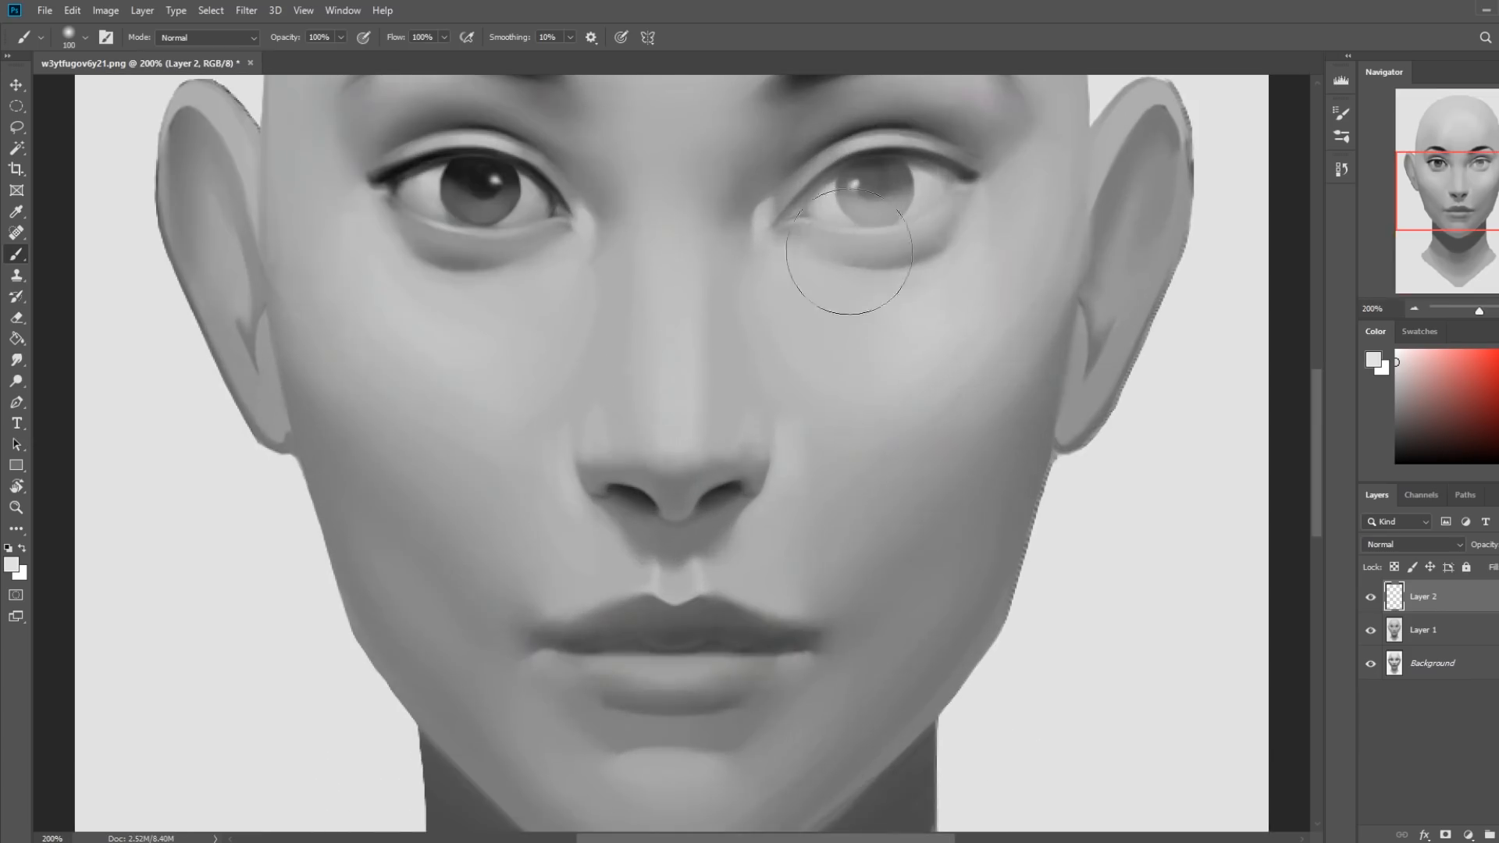
# Erase the light haze from the skin and lids around the right-hand eye with the 35 px flat eraser.
pyautogui.press('e')
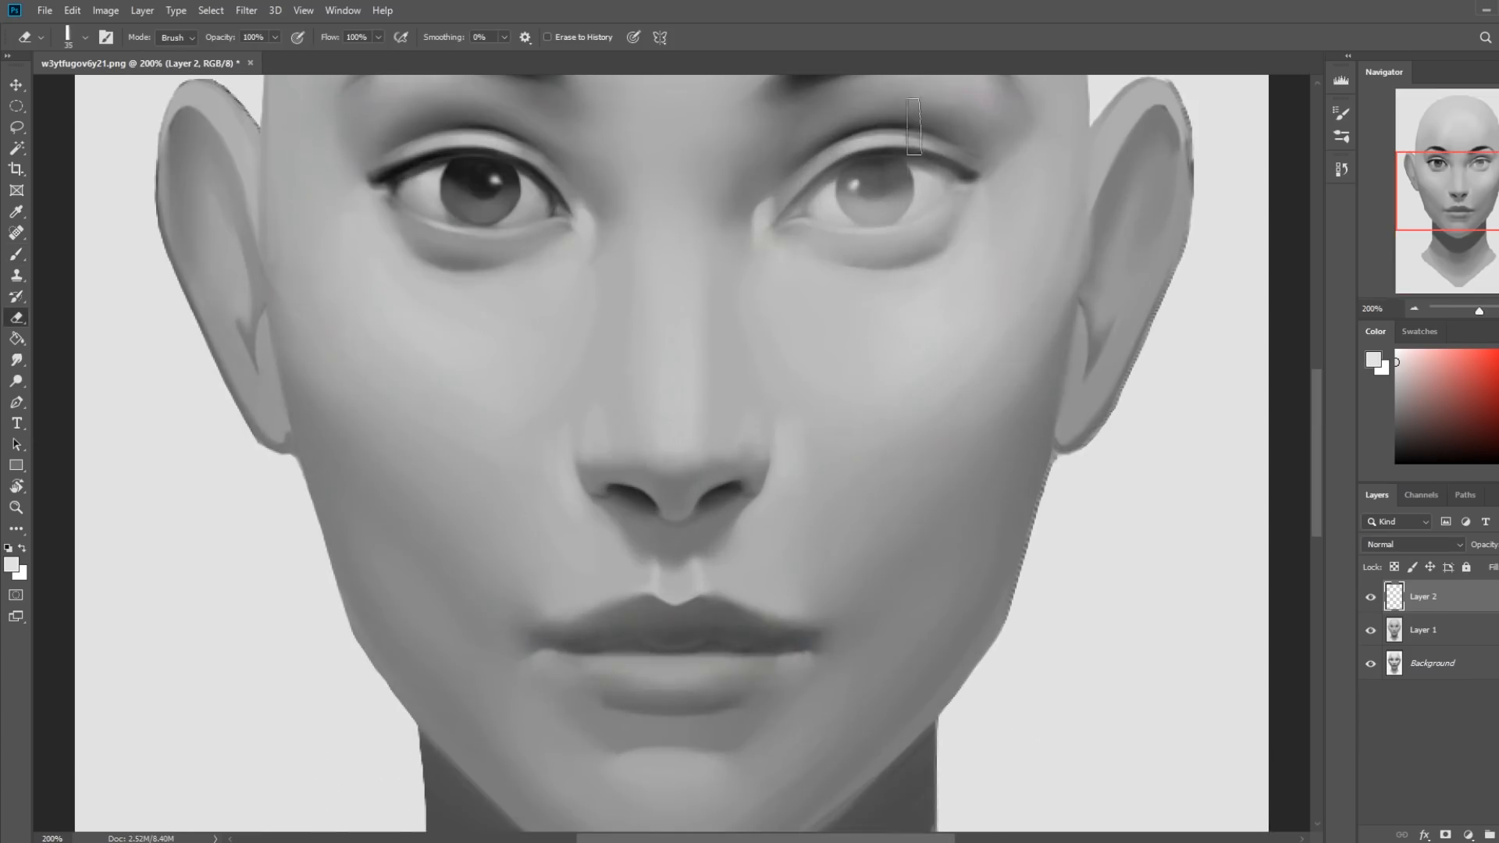
pyautogui.moveTo(920, 151); pyautogui.dragTo(829, 291)
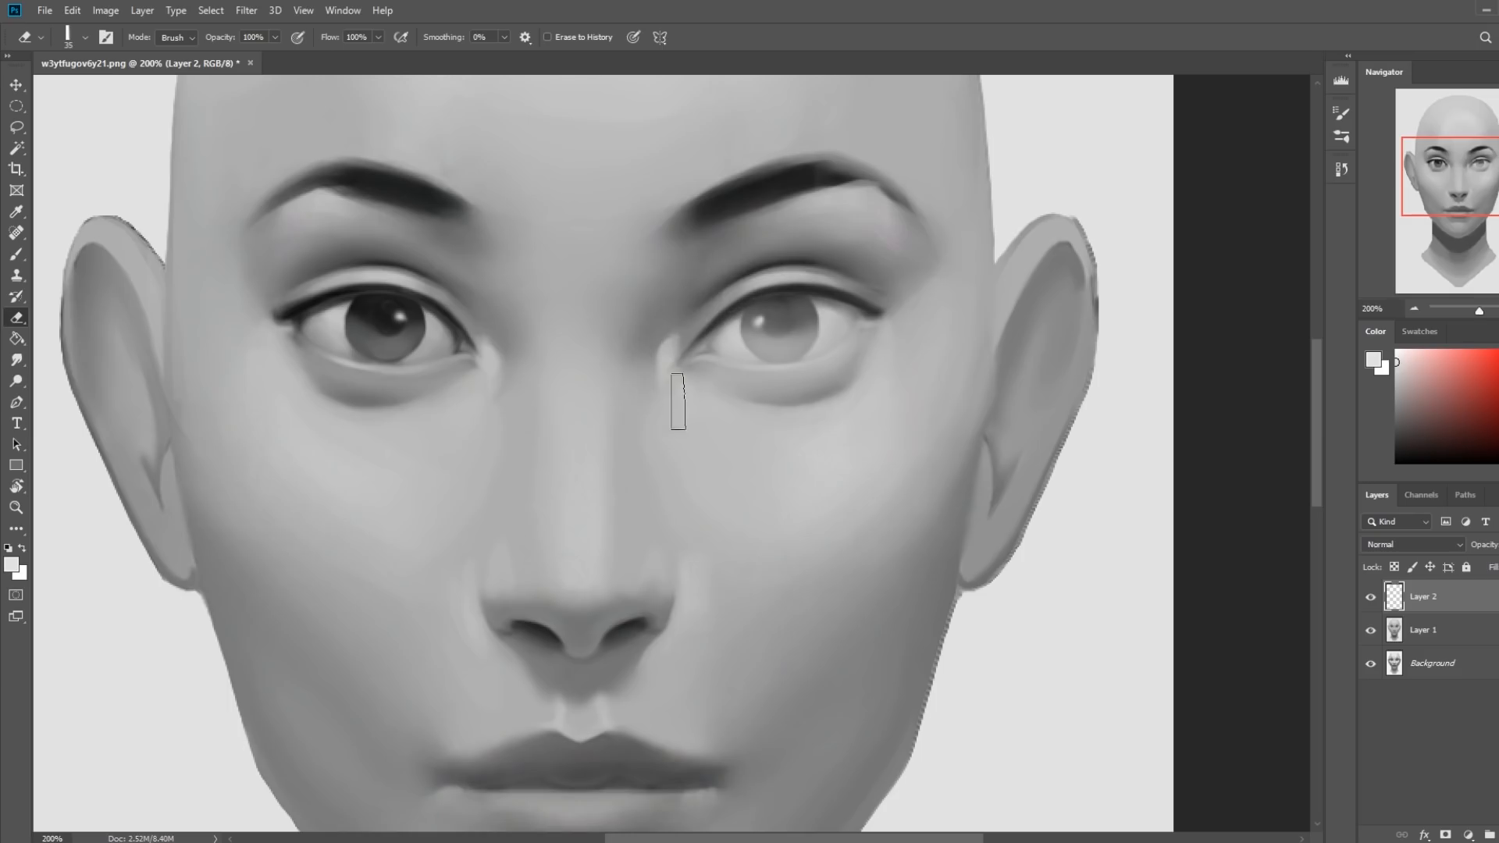
pyautogui.moveTo(736, 395)
pyautogui.mouseDown()
pyautogui.moveTo(710, 387)
pyautogui.moveTo(870, 363)
pyautogui.mouseUp()
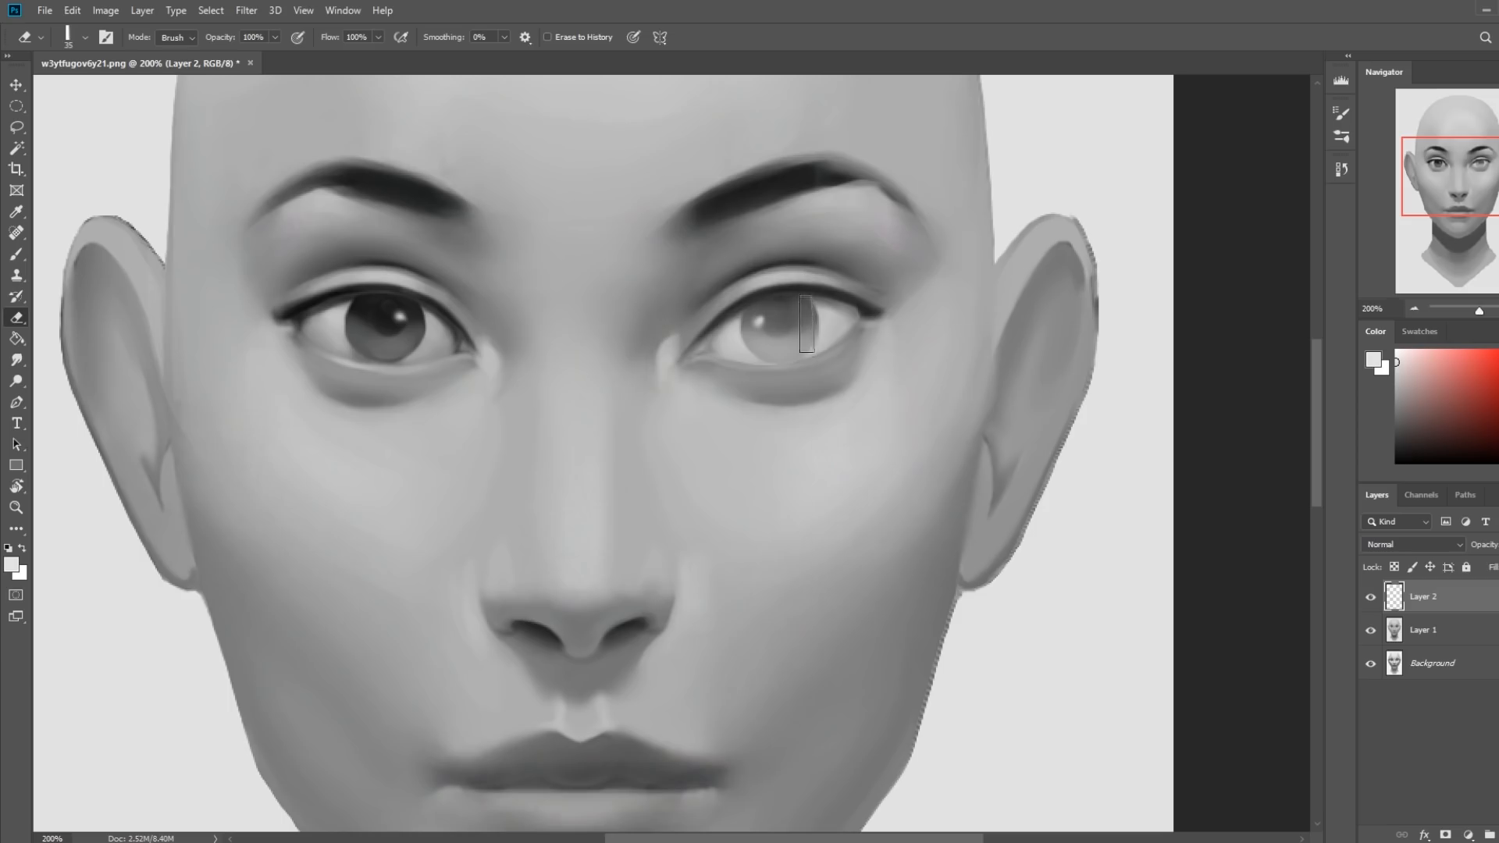
# Erase the haze from the right-hand iris with a hard round eraser enlarged to 45 px.
pyautogui.rightClick(808, 342)
pyautogui.click(1025, 735)
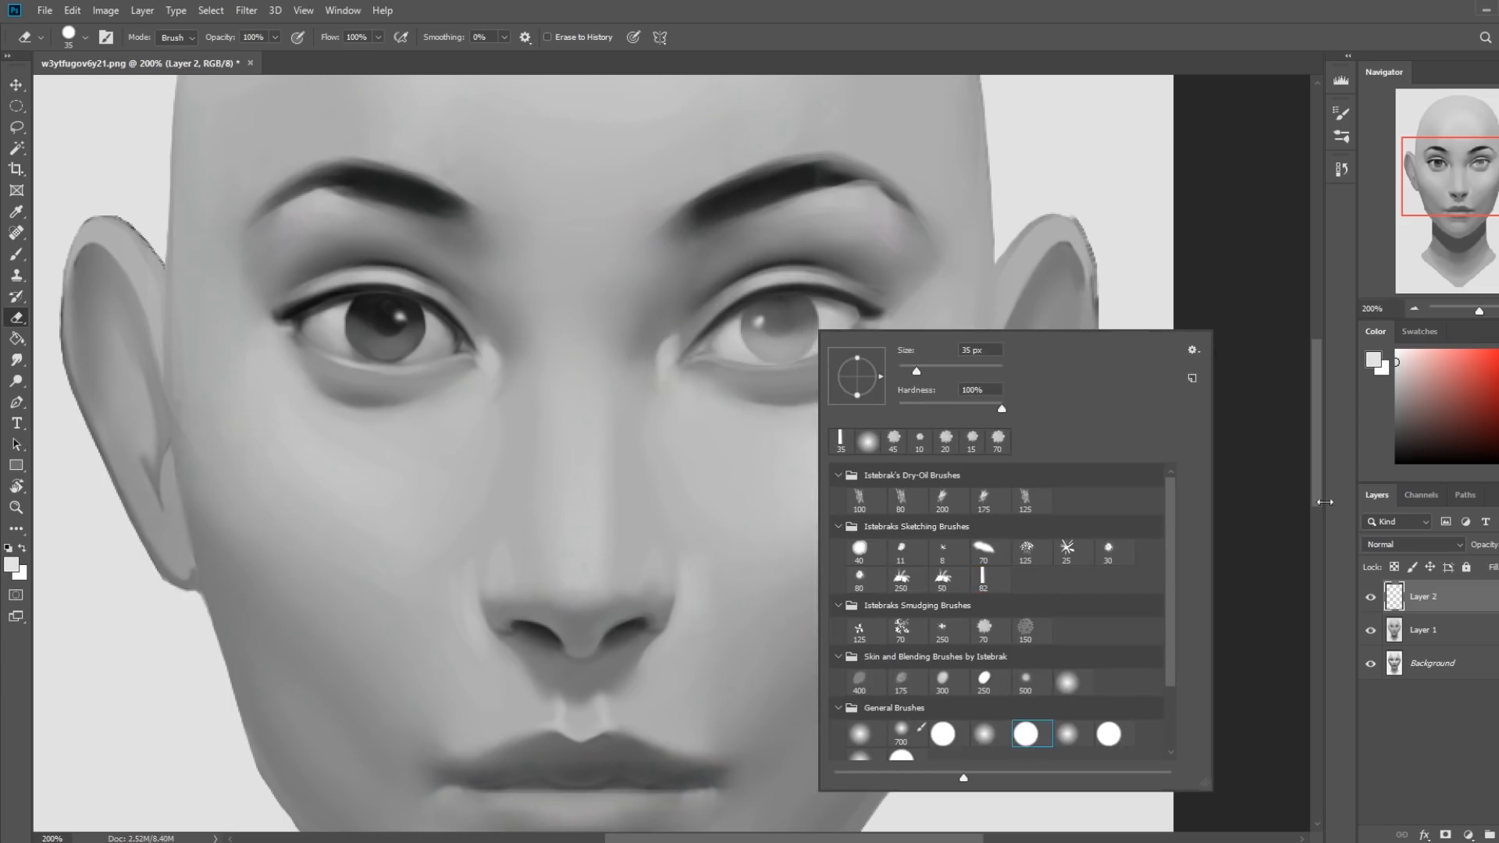
pyautogui.click(1268, 504)
pyautogui.press(']')
pyautogui.moveTo(776, 327); pyautogui.dragTo(783, 328)
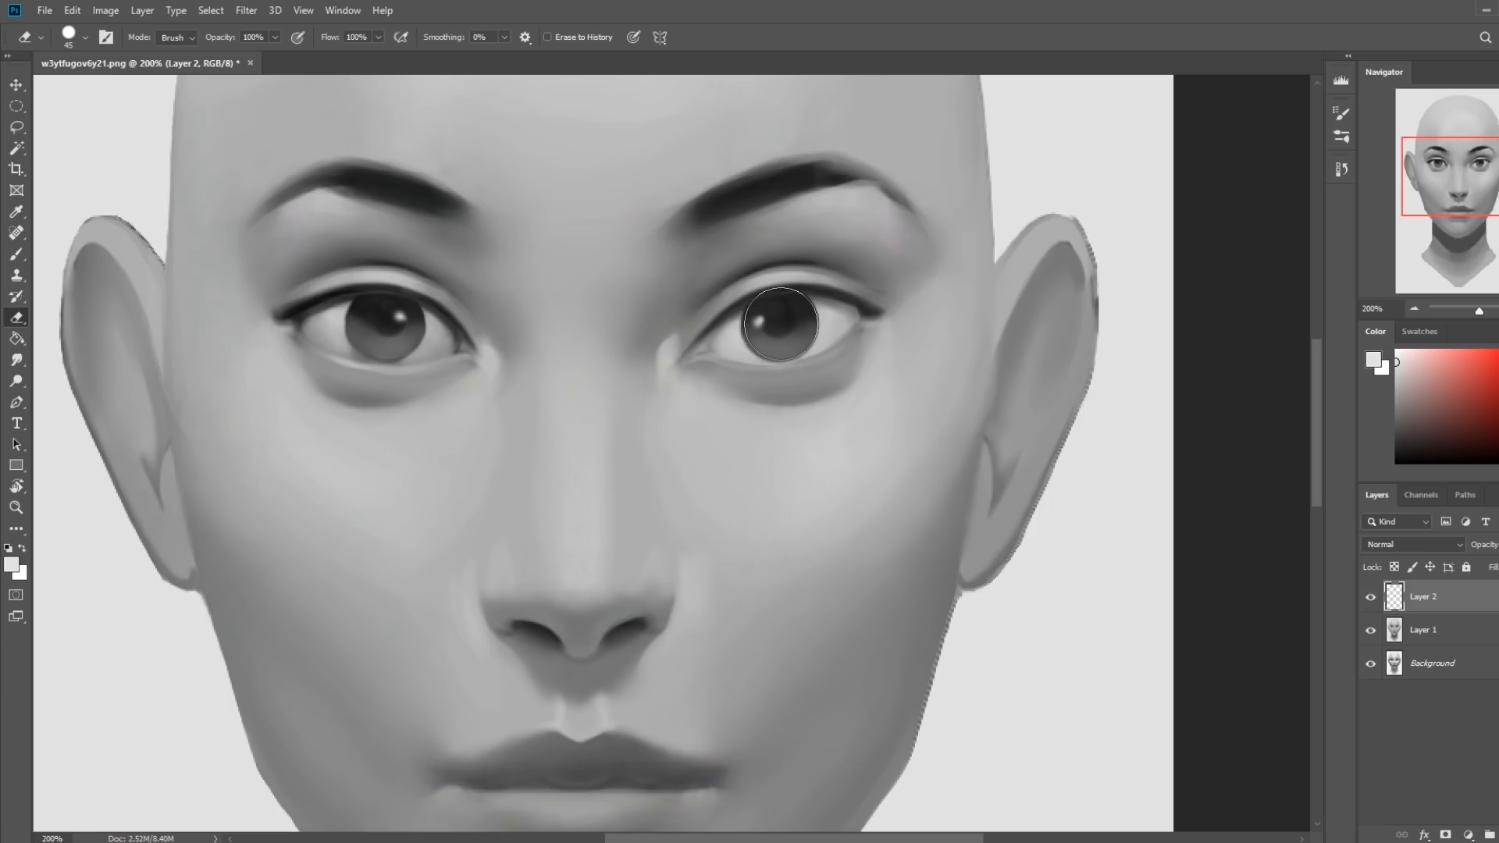
pyautogui.hotkey('ctrl', '0')
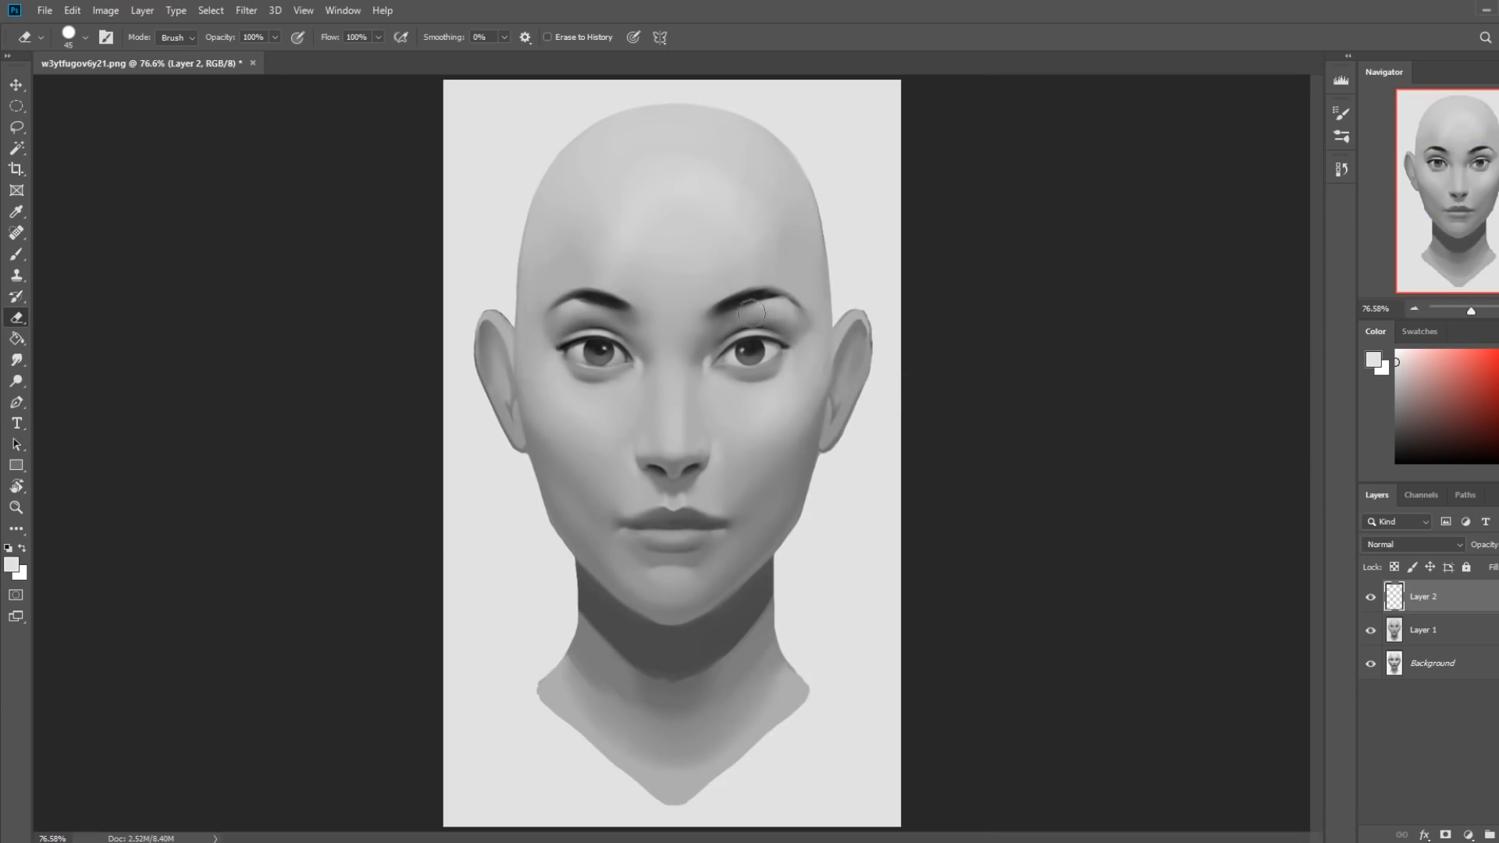
# Switch the eraser to the soft round brush from the Skin and Blending set and reduce its size.
pyautogui.rightClick(769, 358)
pyautogui.click(1025, 718)
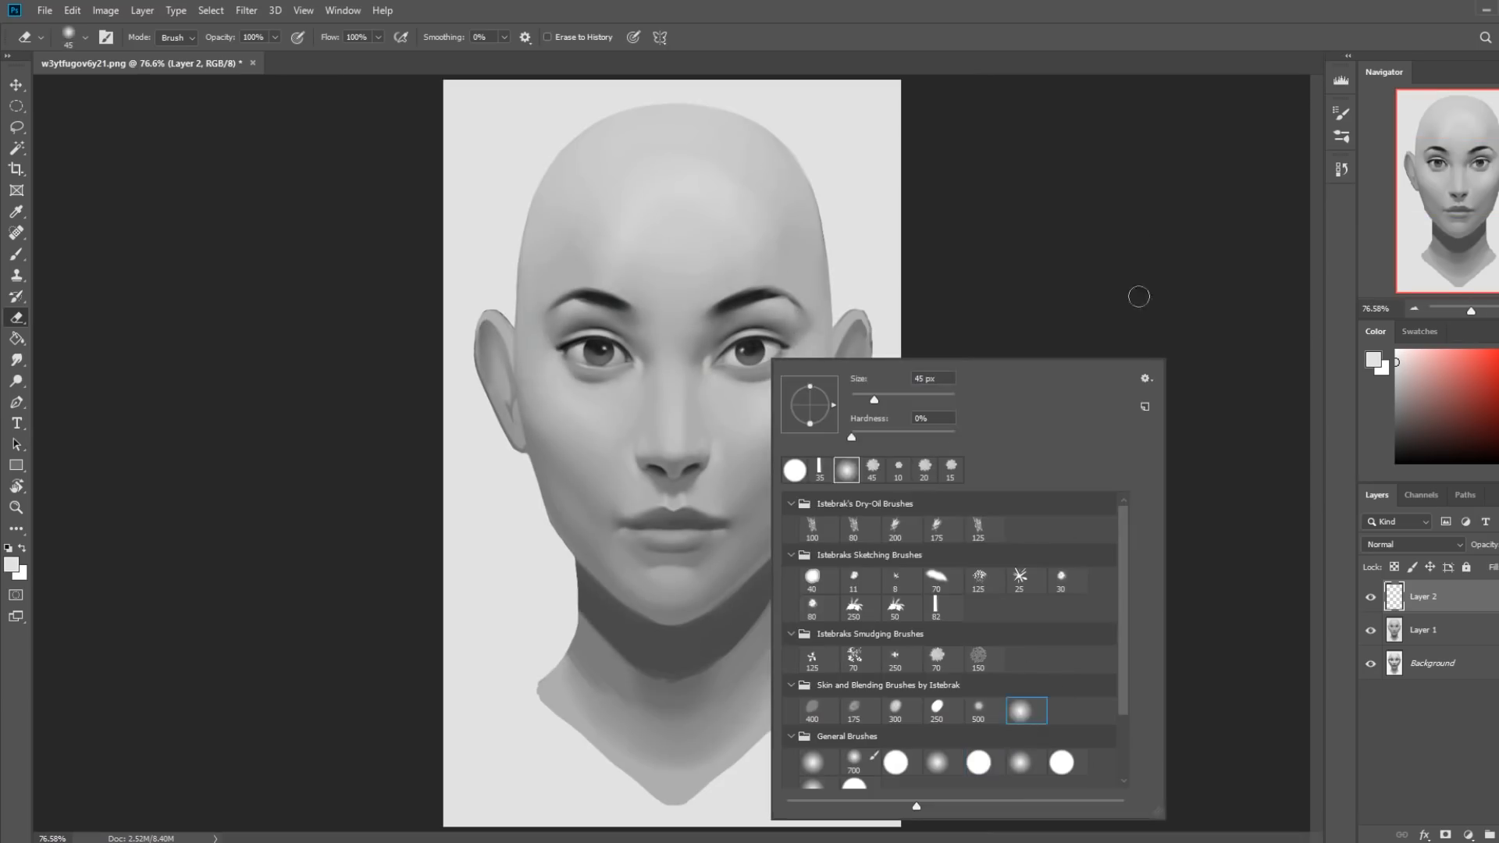
pyautogui.click(1231, 295)
pyautogui.press('[')
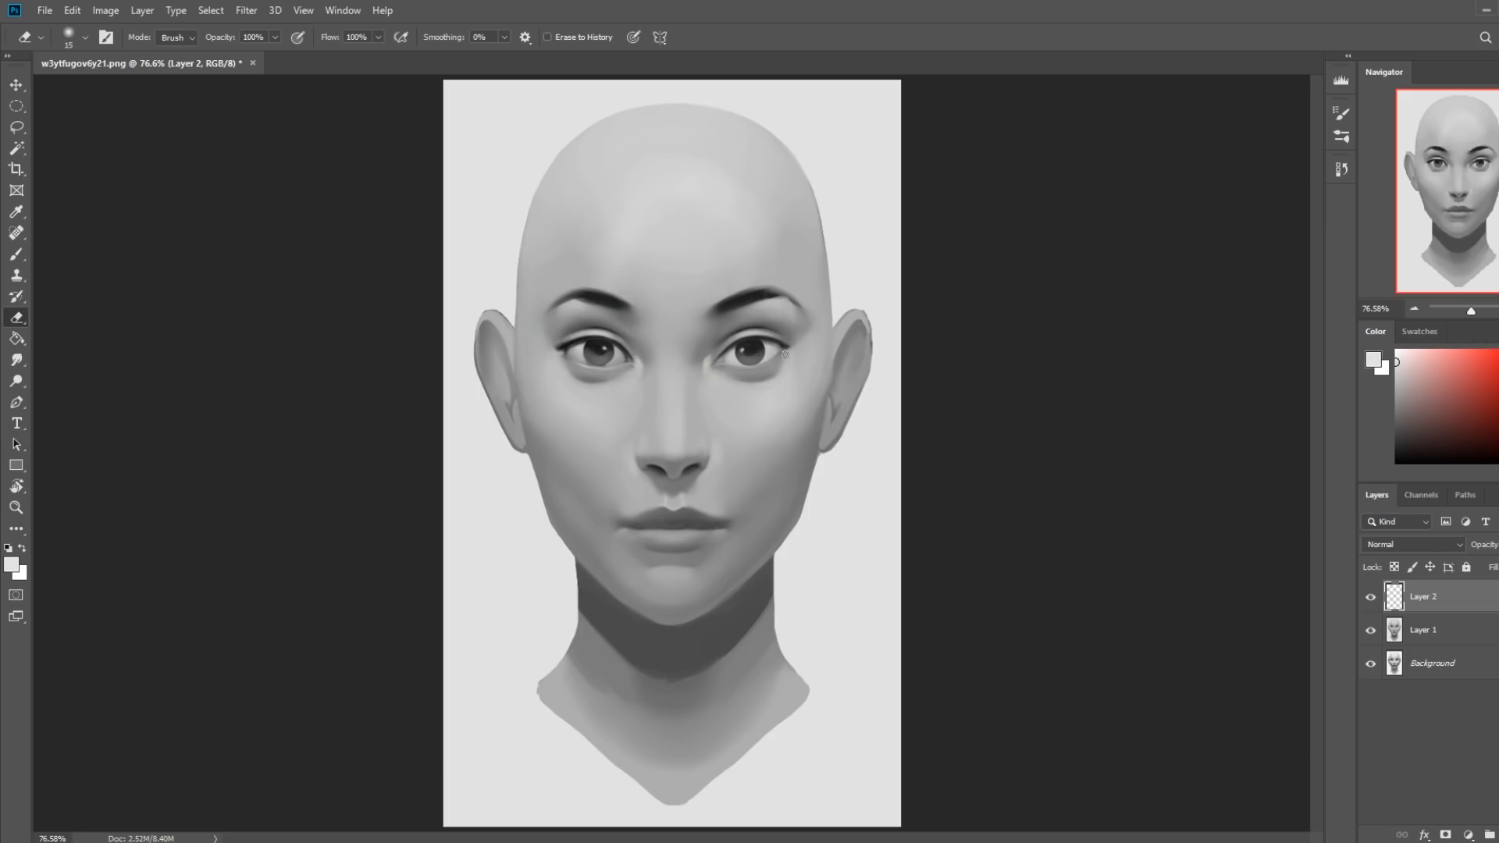
pyautogui.press(']')
pyautogui.press(']')
pyautogui.press('[')
# Sample a light gray from the right-hand eye and choose the flat 82 px sketching brush, reduced to 6 px.
pyautogui.press('z')
pyautogui.moveTo(643, 274); pyautogui.dragTo(850, 438)
pyautogui.press('b')
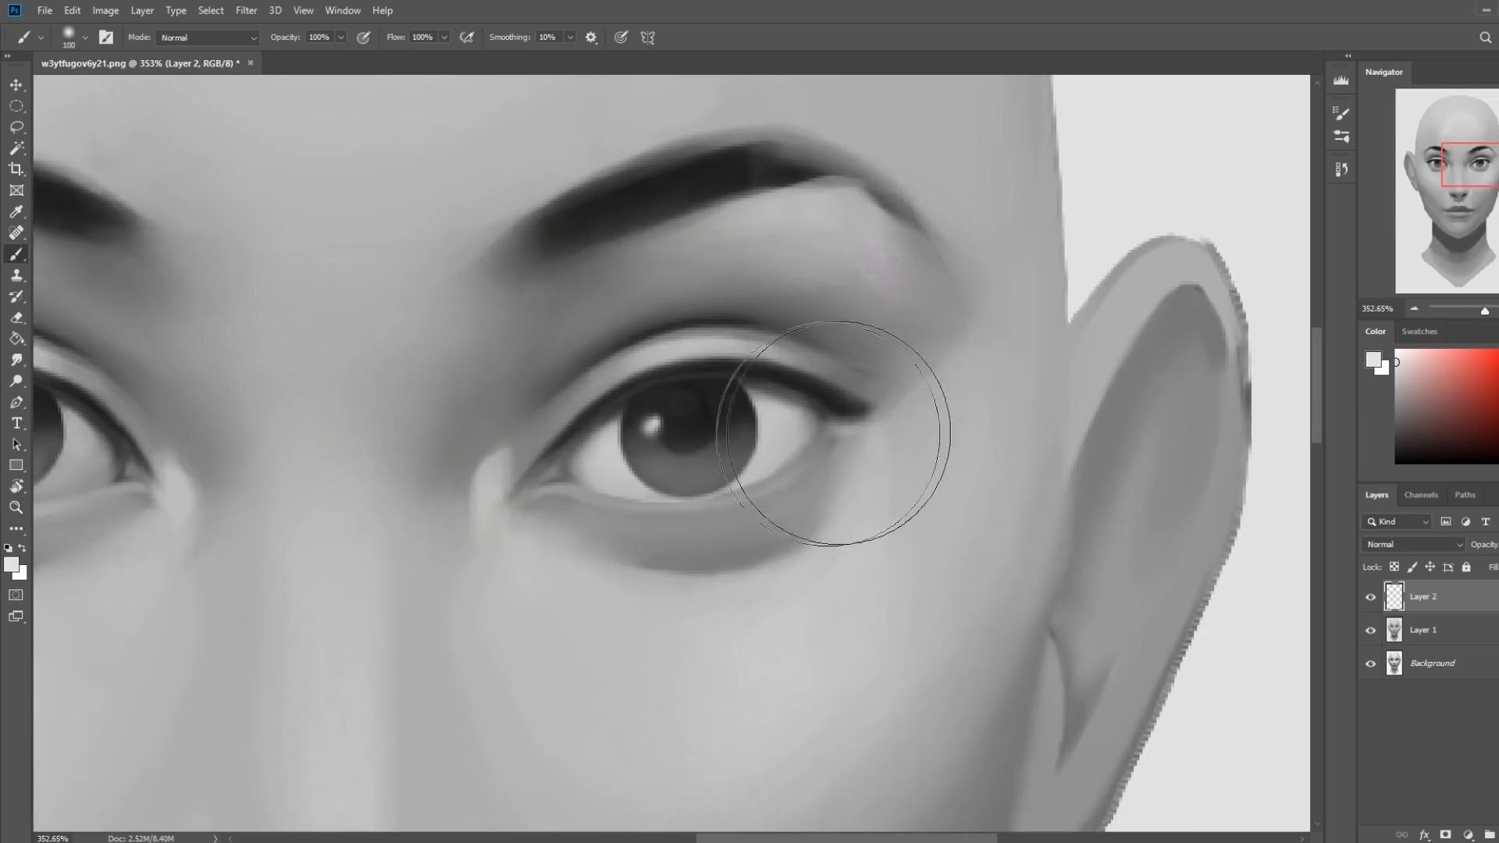
pyautogui.keyDown('alt'); pyautogui.click(774, 456); pyautogui.keyUp('alt')
pyautogui.rightClick(779, 448)
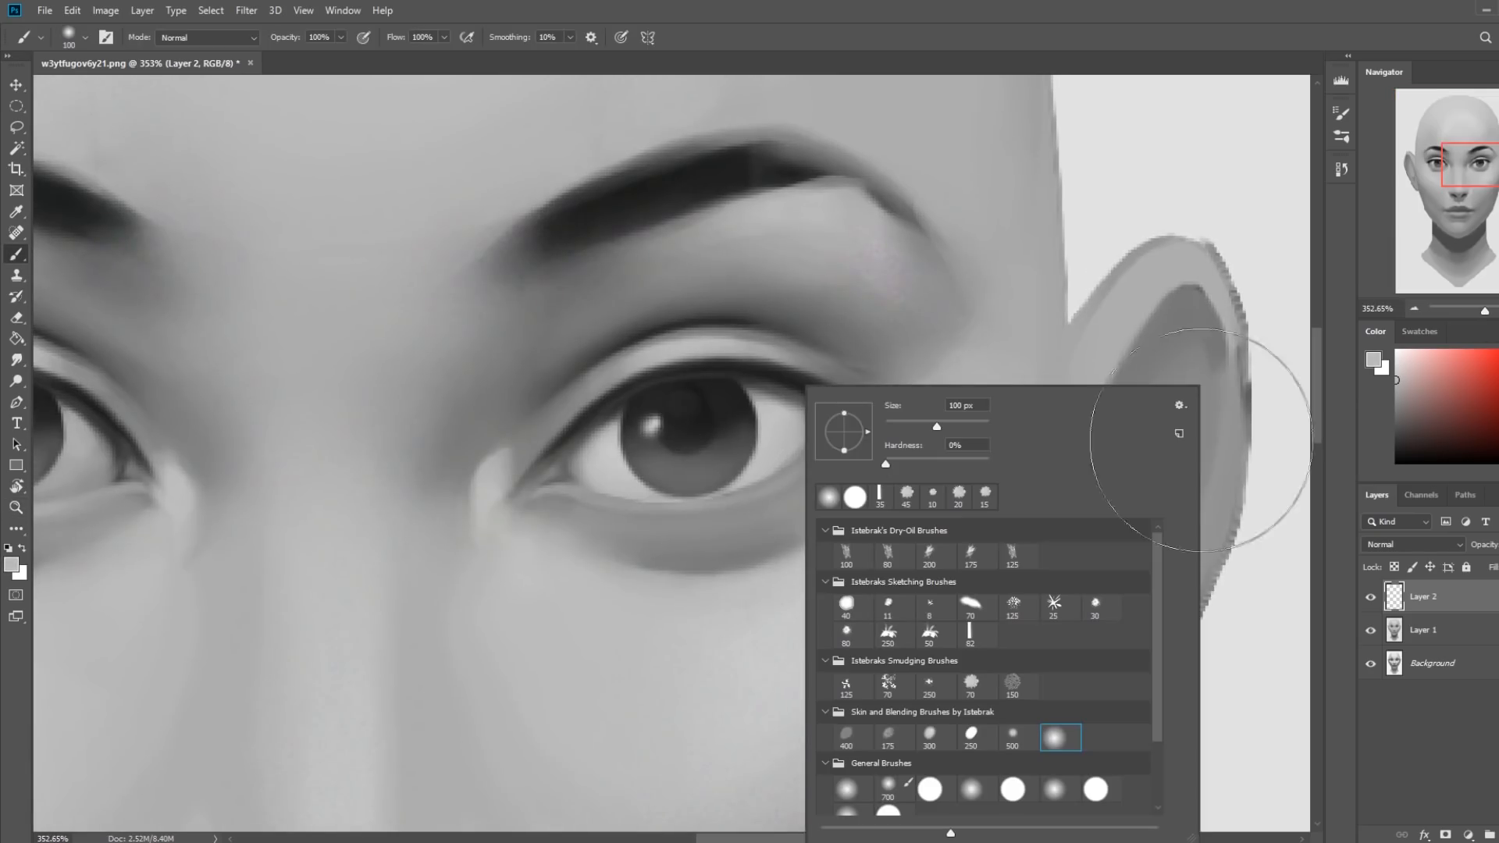
pyautogui.click(970, 633)
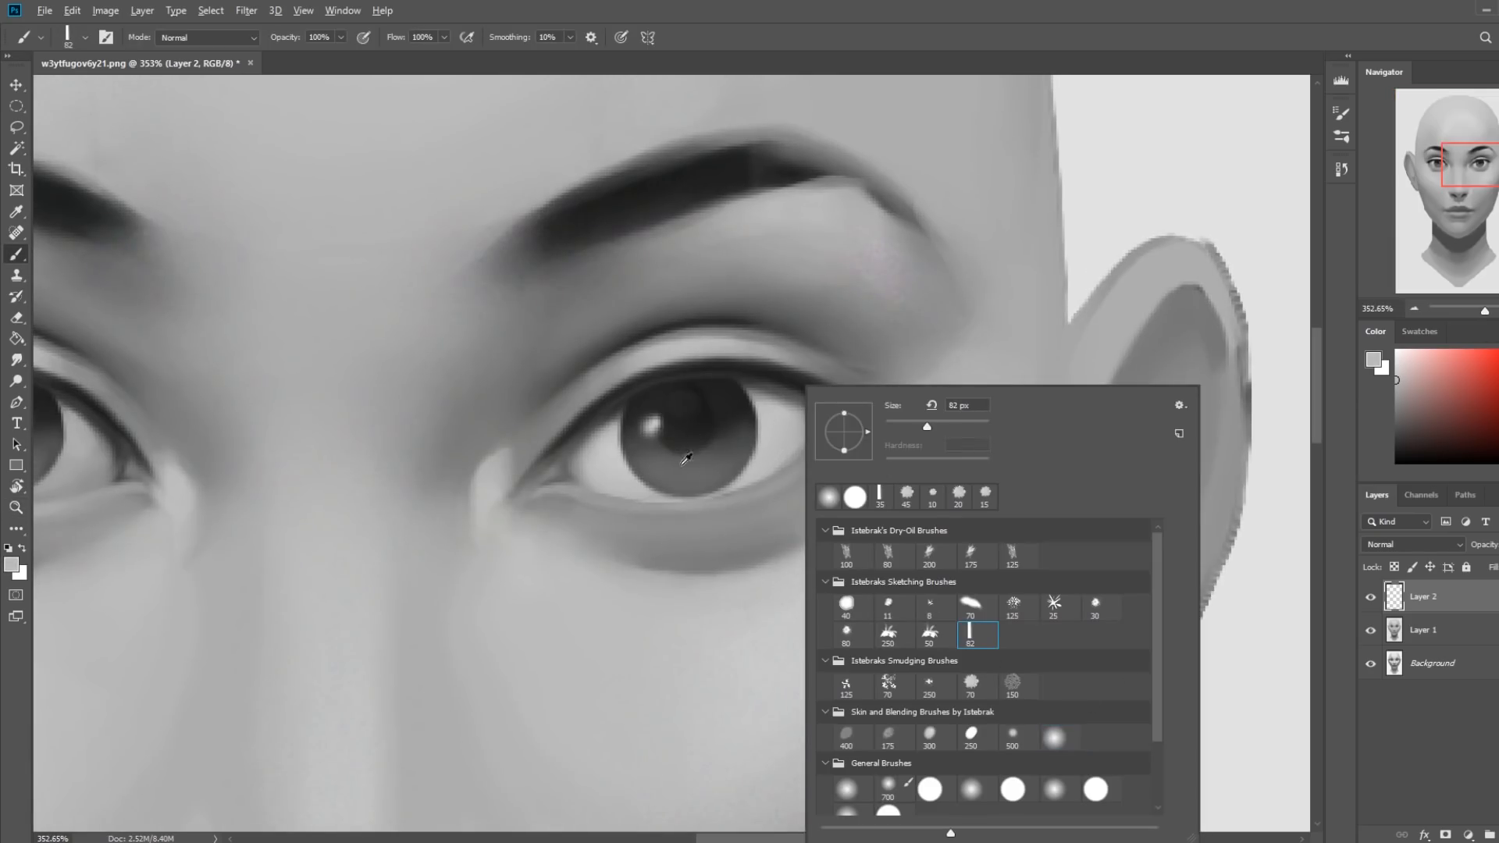
pyautogui.click(777, 444)
pyautogui.press('[')
pyautogui.press('[')
pyautogui.press('[')
pyautogui.press('[')
pyautogui.press('[')
pyautogui.press('[')
pyautogui.press('[')
pyautogui.press('[')
pyautogui.press('[')
pyautogui.press('[')
pyautogui.press('[')
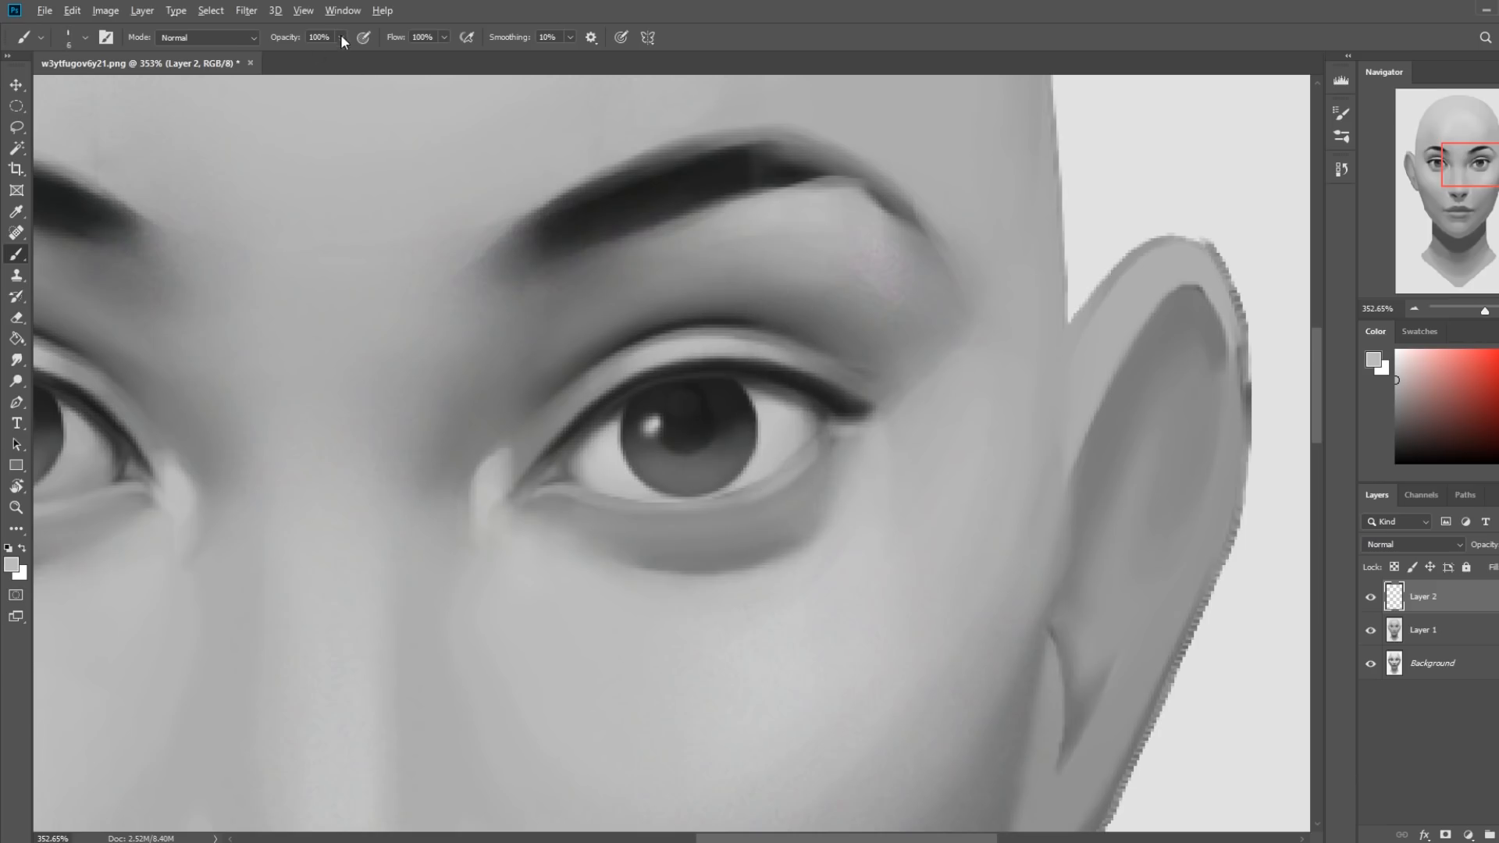
# Set the brush opacity to 50% and paint along the right-hand eye's lower lid rim, reducing the brush to 3 px.
pyautogui.hotkey('ctrl', 'alt', 'z')
pyautogui.click(341, 37)
pyautogui.click(303, 55)
pyautogui.click(811, 460)
pyautogui.moveTo(816, 453); pyautogui.dragTo(750, 500)
pyautogui.keyDown('alt'); pyautogui.click(764, 491); pyautogui.keyUp('alt')
pyautogui.keyDown('alt'); pyautogui.click(481, 482); pyautogui.keyUp('alt')
pyautogui.press('[')
pyautogui.press('[')
pyautogui.press('[')
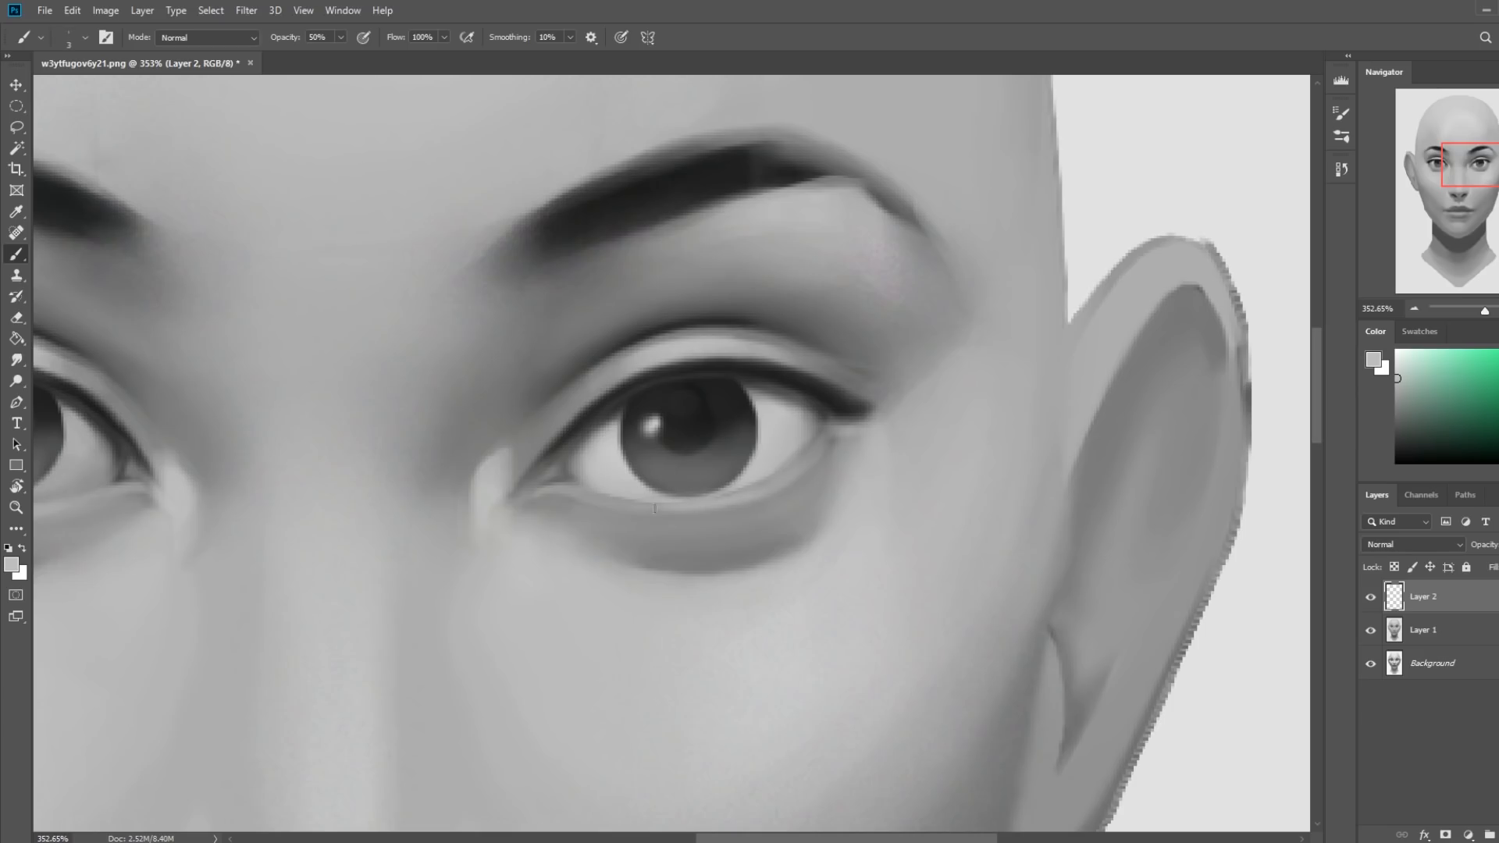
pyautogui.hotkey('ctrl', '0')
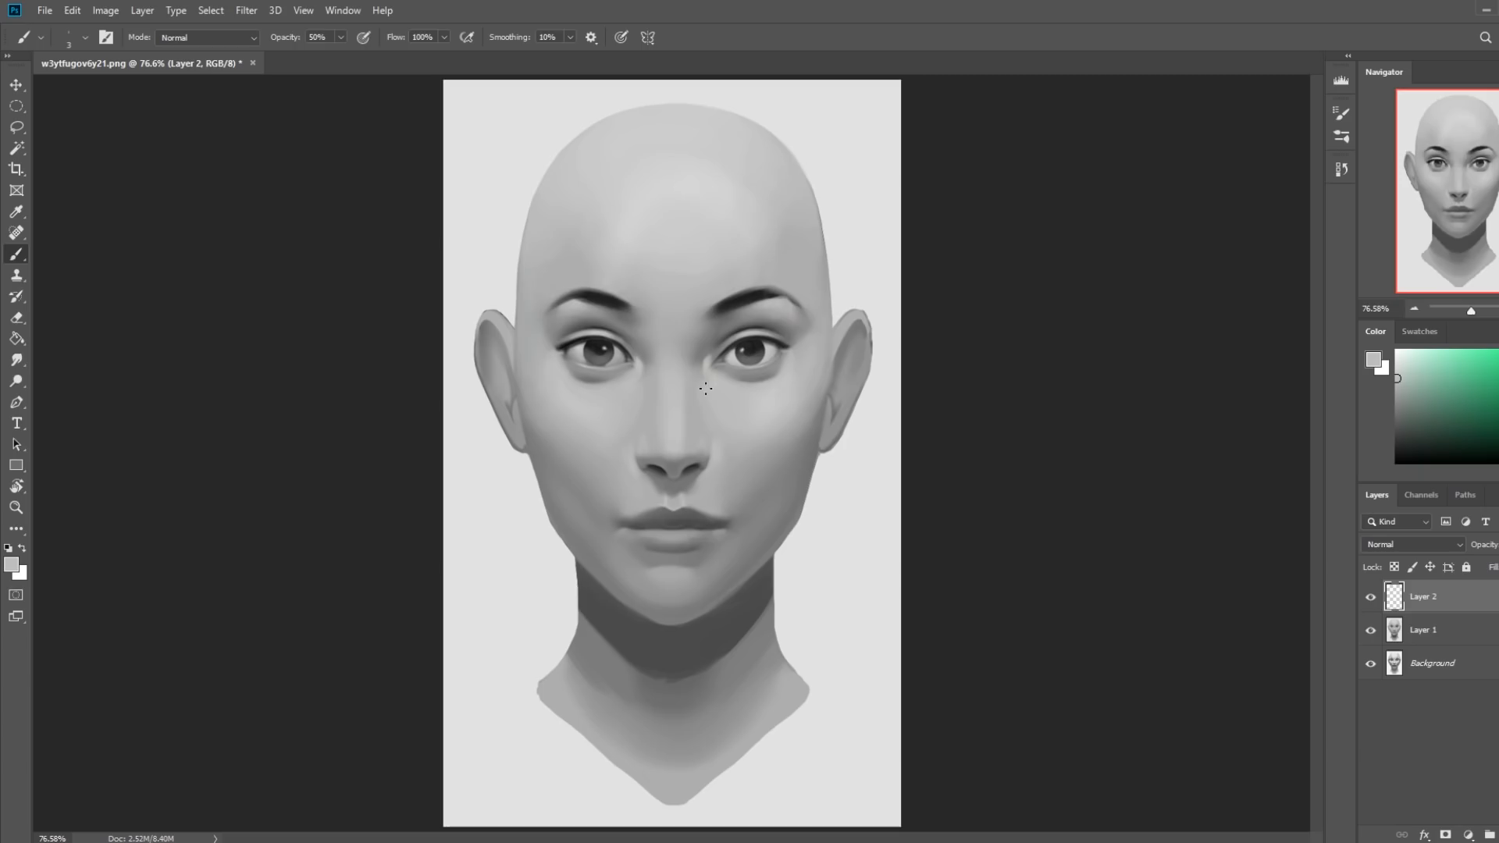
pyautogui.scroll(-2, 705, 388)
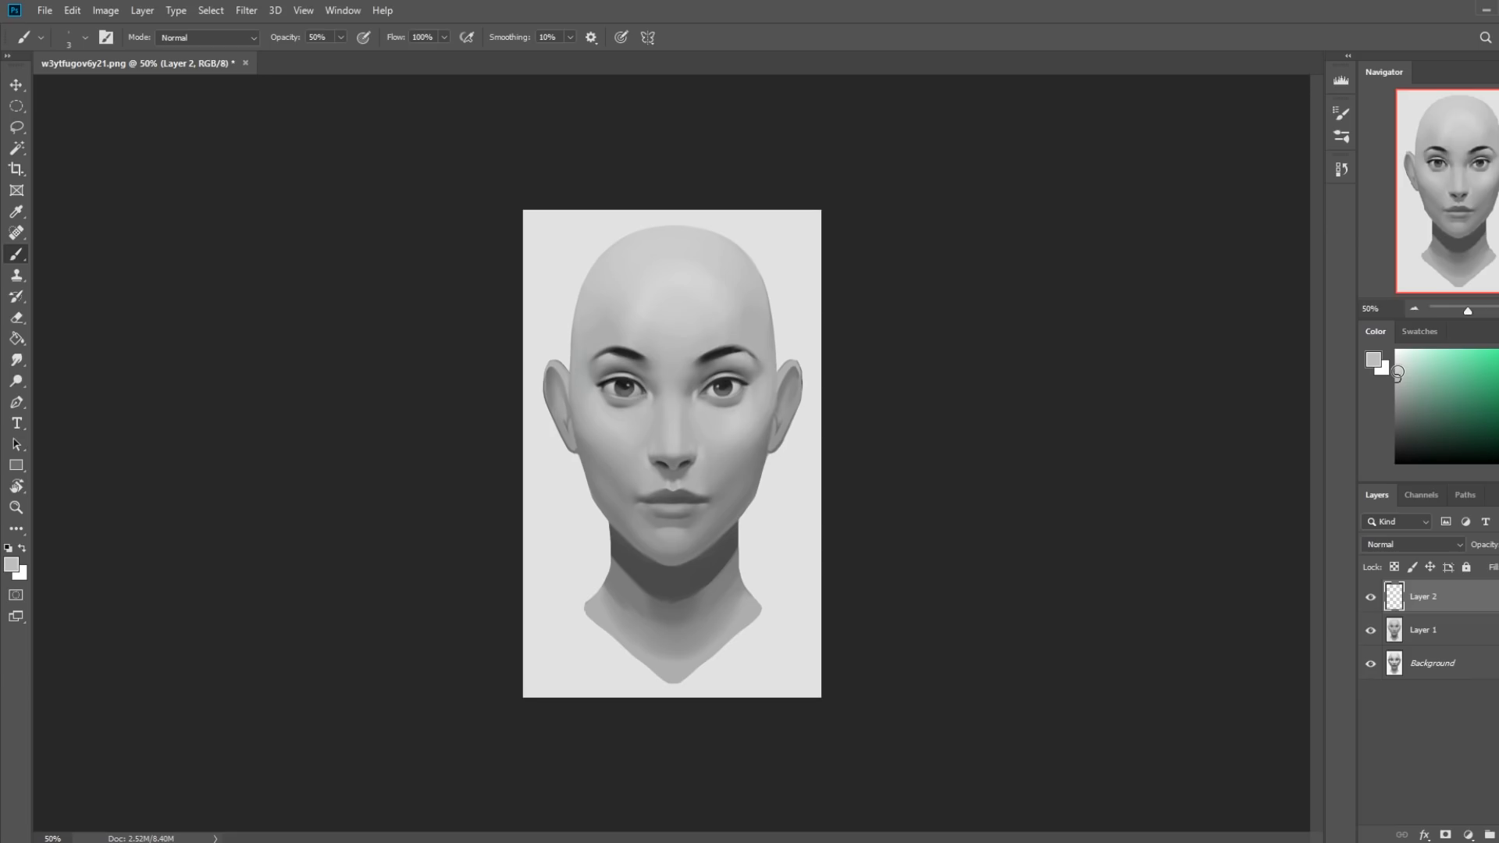
# Set the foreground color to white, pick the Dodge tool, and merge Layer 2 down into Layer 1.
pyautogui.click(1397, 353)
pyautogui.press('z')
pyautogui.moveTo(605, 359); pyautogui.dragTo(742, 415)
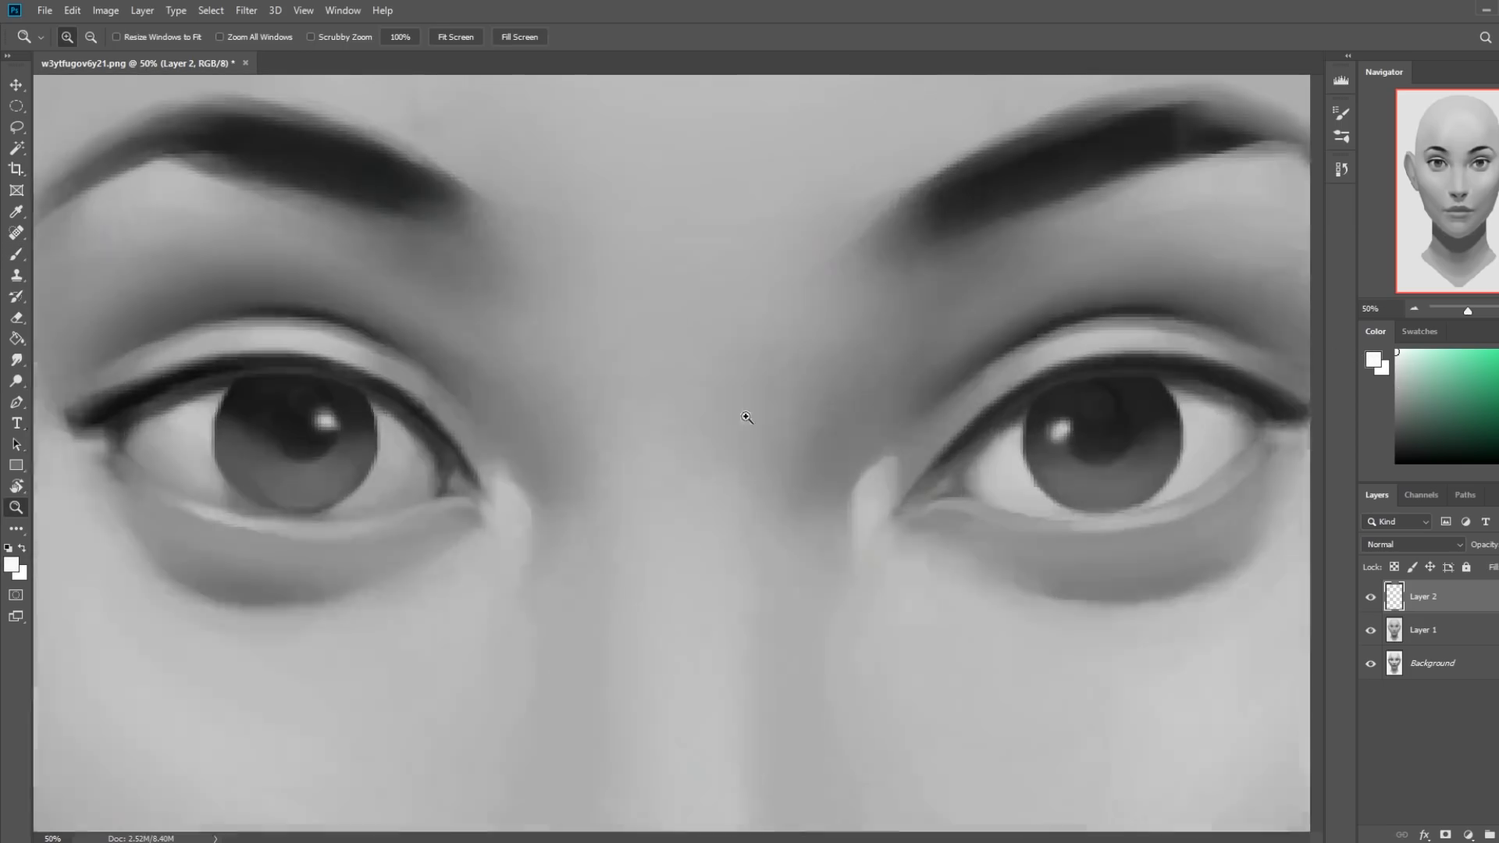
pyautogui.click(16, 381)
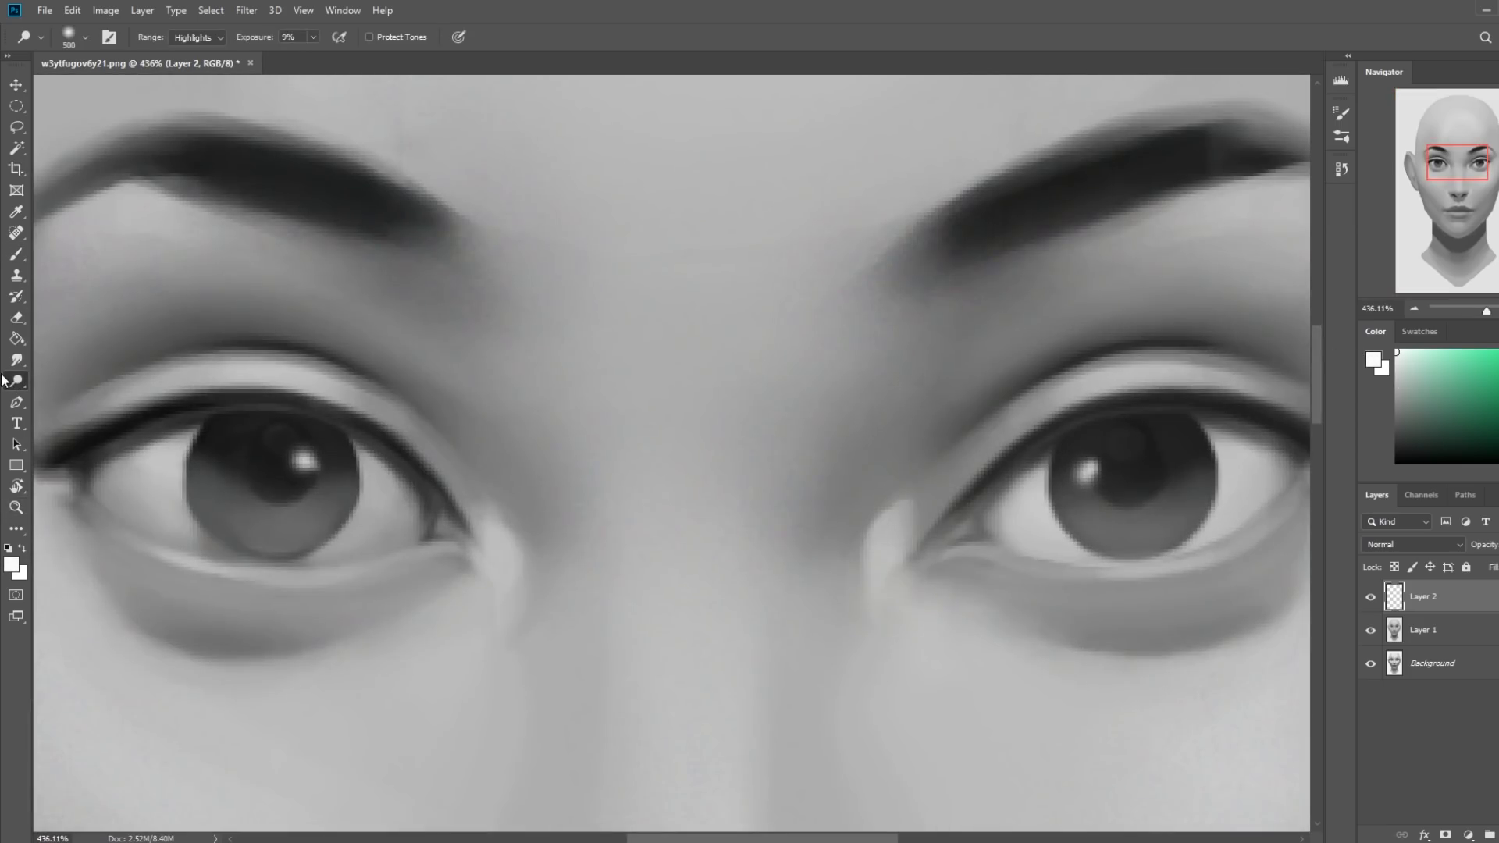
pyautogui.rightClick(1423, 599)
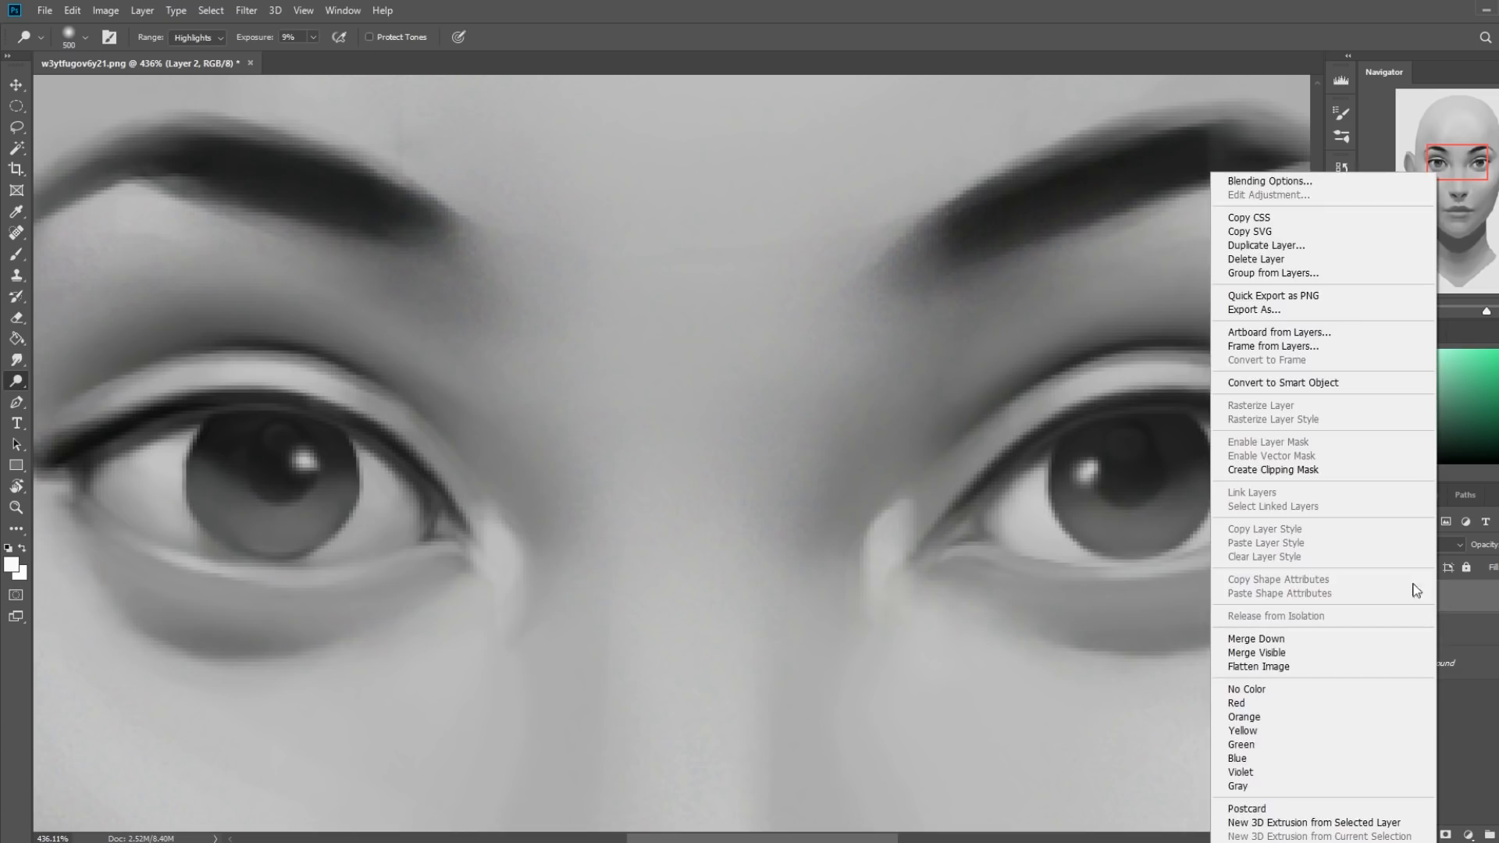
pyautogui.click(1304, 638)
# Brighten the iris highlights with the Dodge tool set to Highlights at 9% exposure, reducing the brush to 8 px.
pyautogui.press('[')
pyautogui.press('[')
pyautogui.press('[')
pyautogui.press('[')
pyautogui.press('[')
pyautogui.press('[')
pyautogui.press('[')
pyautogui.press('[')
pyautogui.press('[')
pyautogui.press('[')
pyautogui.press('[')
pyautogui.press('[')
pyautogui.press('[')
pyautogui.press('[')
pyautogui.press('[')
pyautogui.press('[')
pyautogui.press('[')
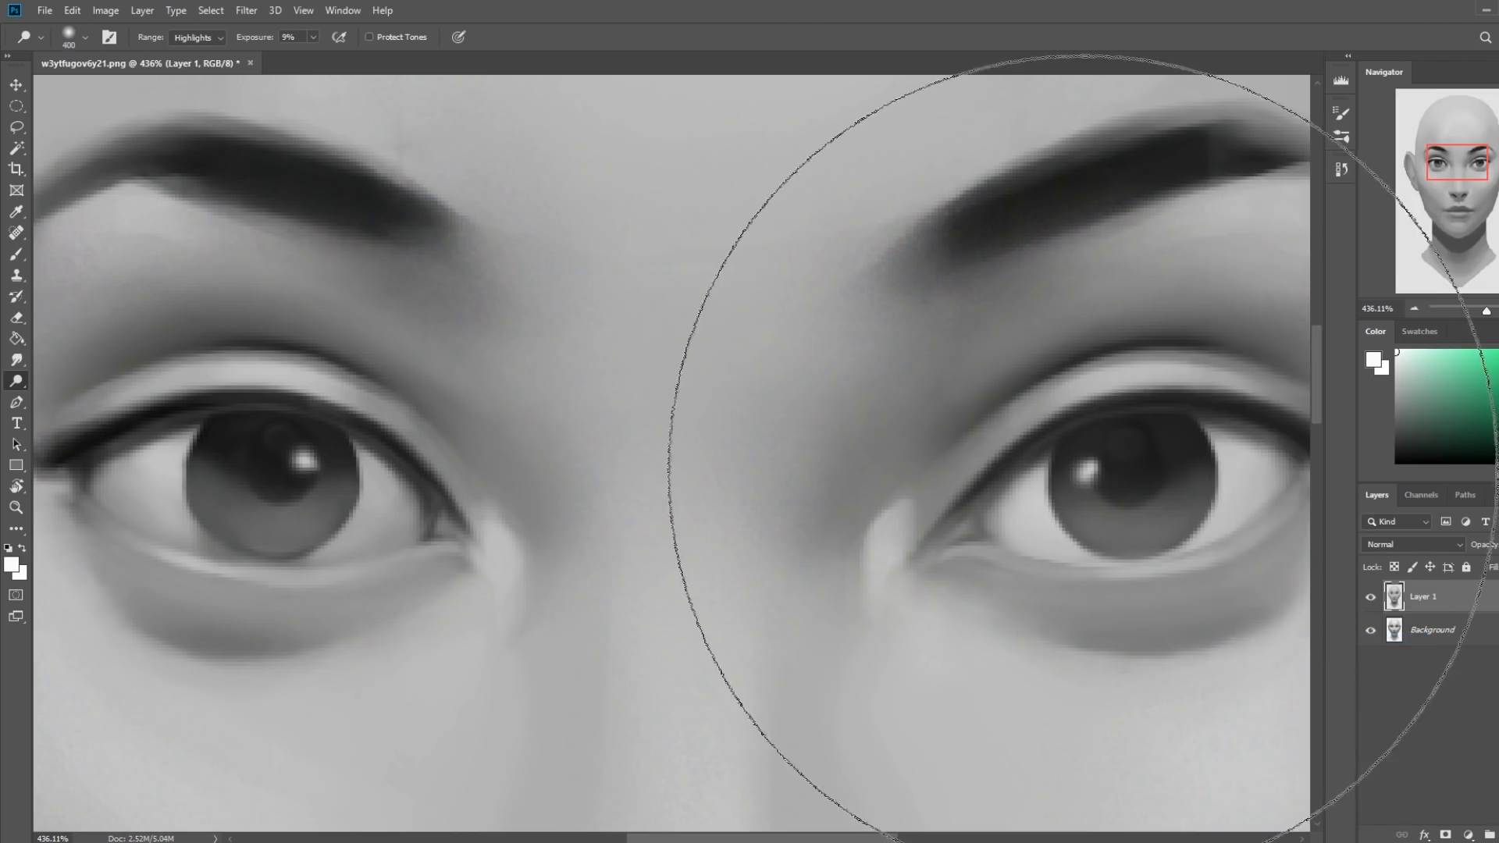
pyautogui.press('[')
pyautogui.press('[')
pyautogui.press('[')
pyautogui.click(1090, 471)
pyautogui.click(1090, 472)
pyautogui.click(1090, 472)
pyautogui.press('[')
pyautogui.press('[')
pyautogui.press('[')
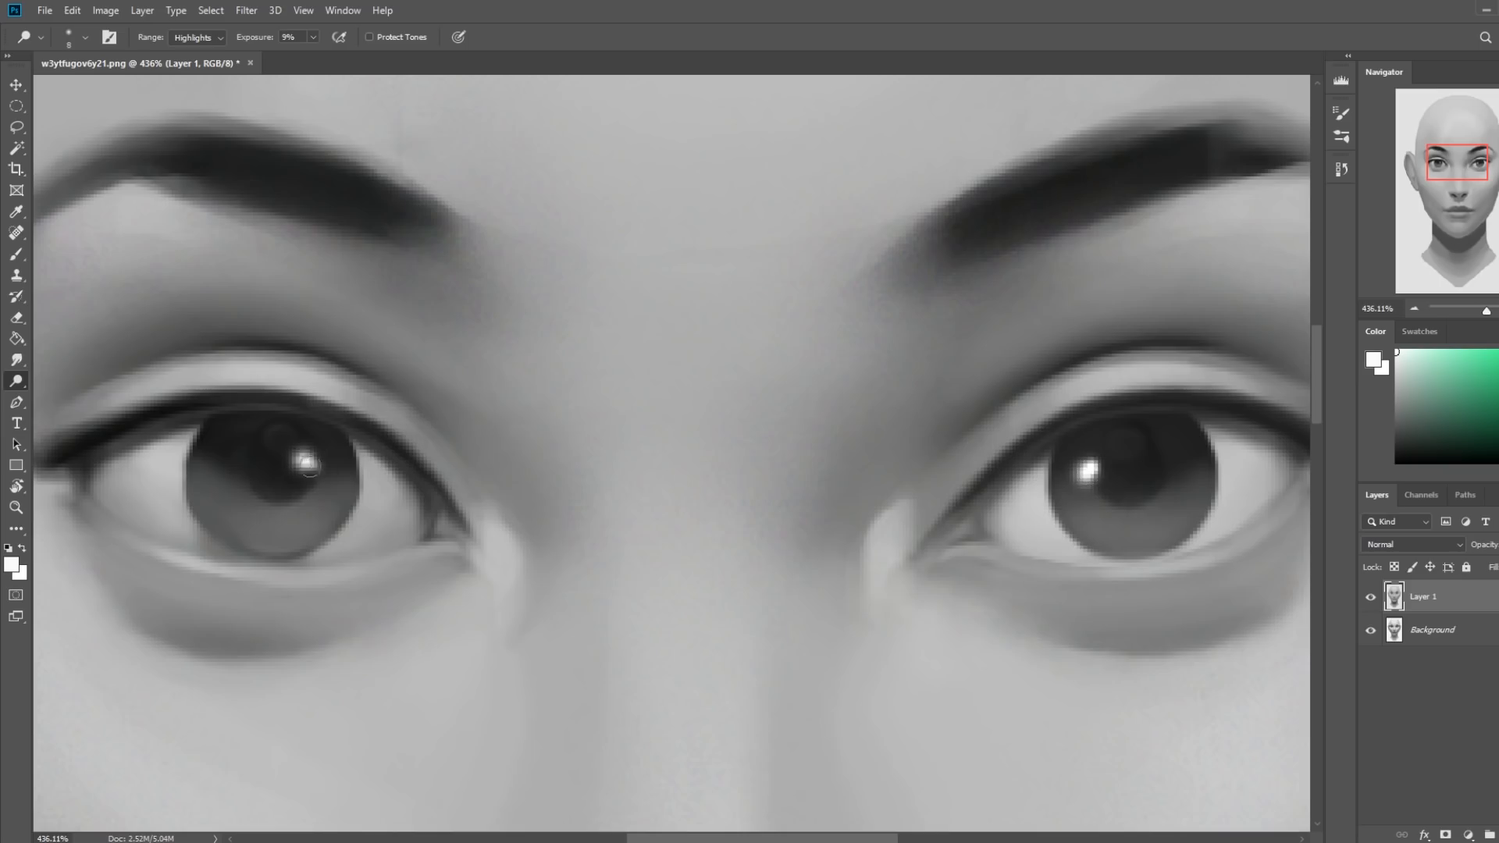
pyautogui.hotkey('ctrl', '-')
pyautogui.hotkey('ctrl', '0')
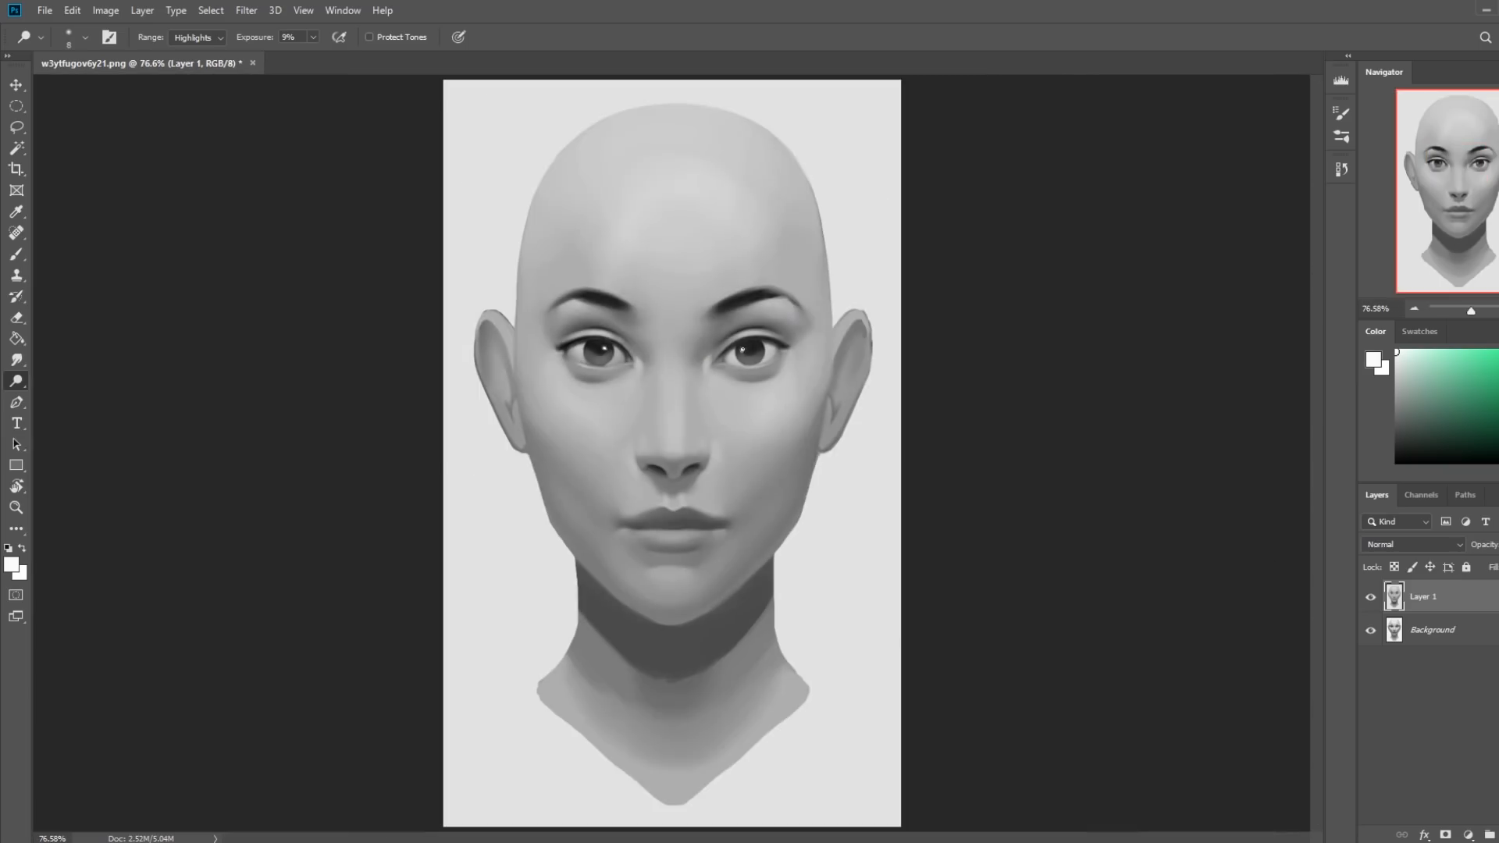
# Dodge the inner corner of the right-hand eye with a larger brush and touch up its iris highlight with the Brush tool.
pyautogui.press(']')
pyautogui.press(']')
pyautogui.press(']')
pyautogui.press(']')
pyautogui.press(']')
pyautogui.press(']')
pyautogui.press(']')
pyautogui.press(']')
pyautogui.press(']')
pyautogui.press(']')
pyautogui.press(']')
pyautogui.press(']')
pyautogui.click(313, 37)
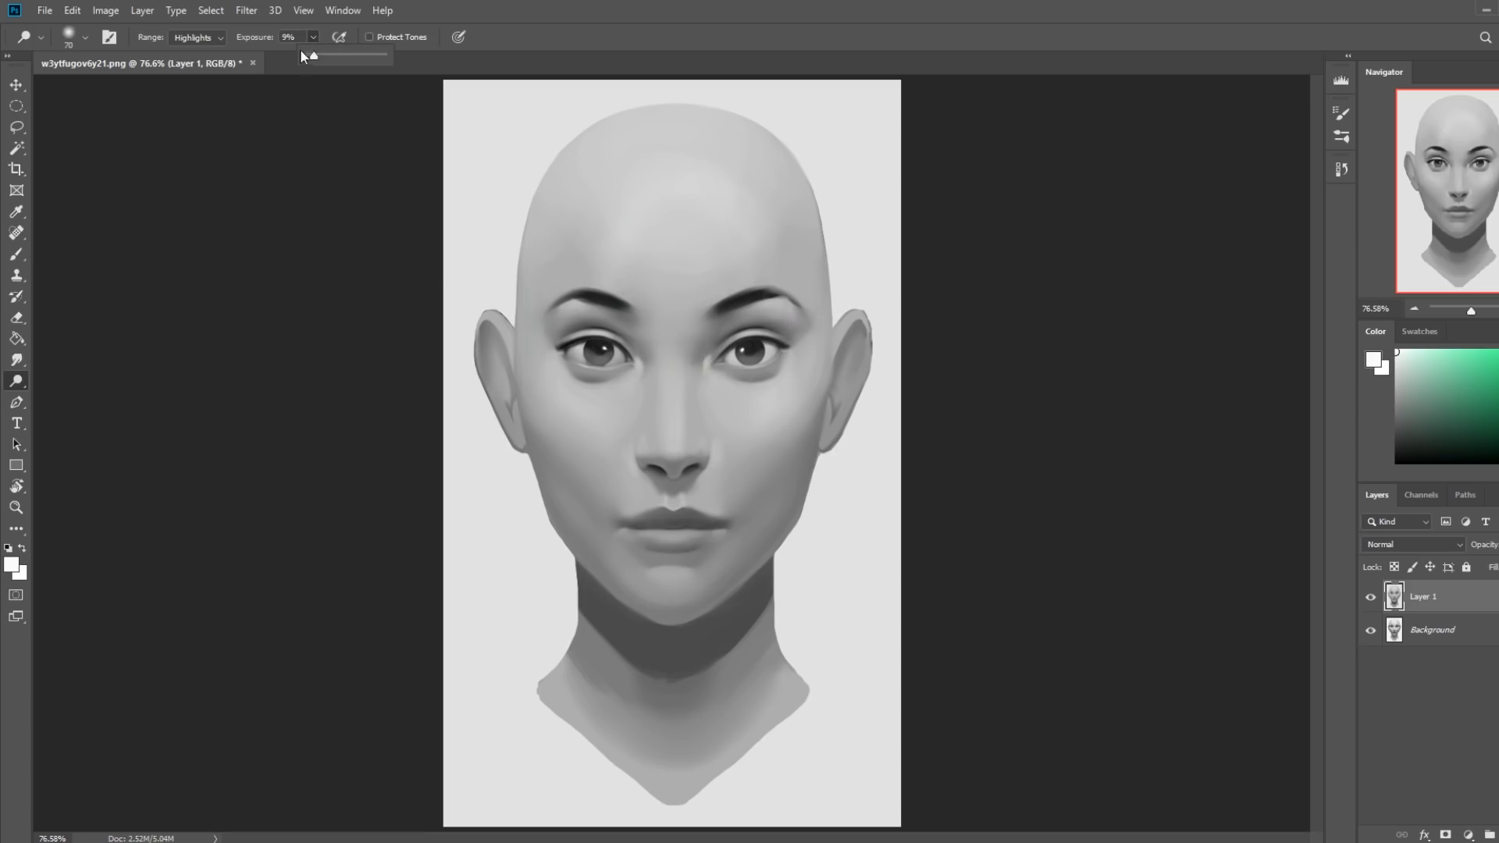
pyautogui.click(712, 364)
pyautogui.press('b')
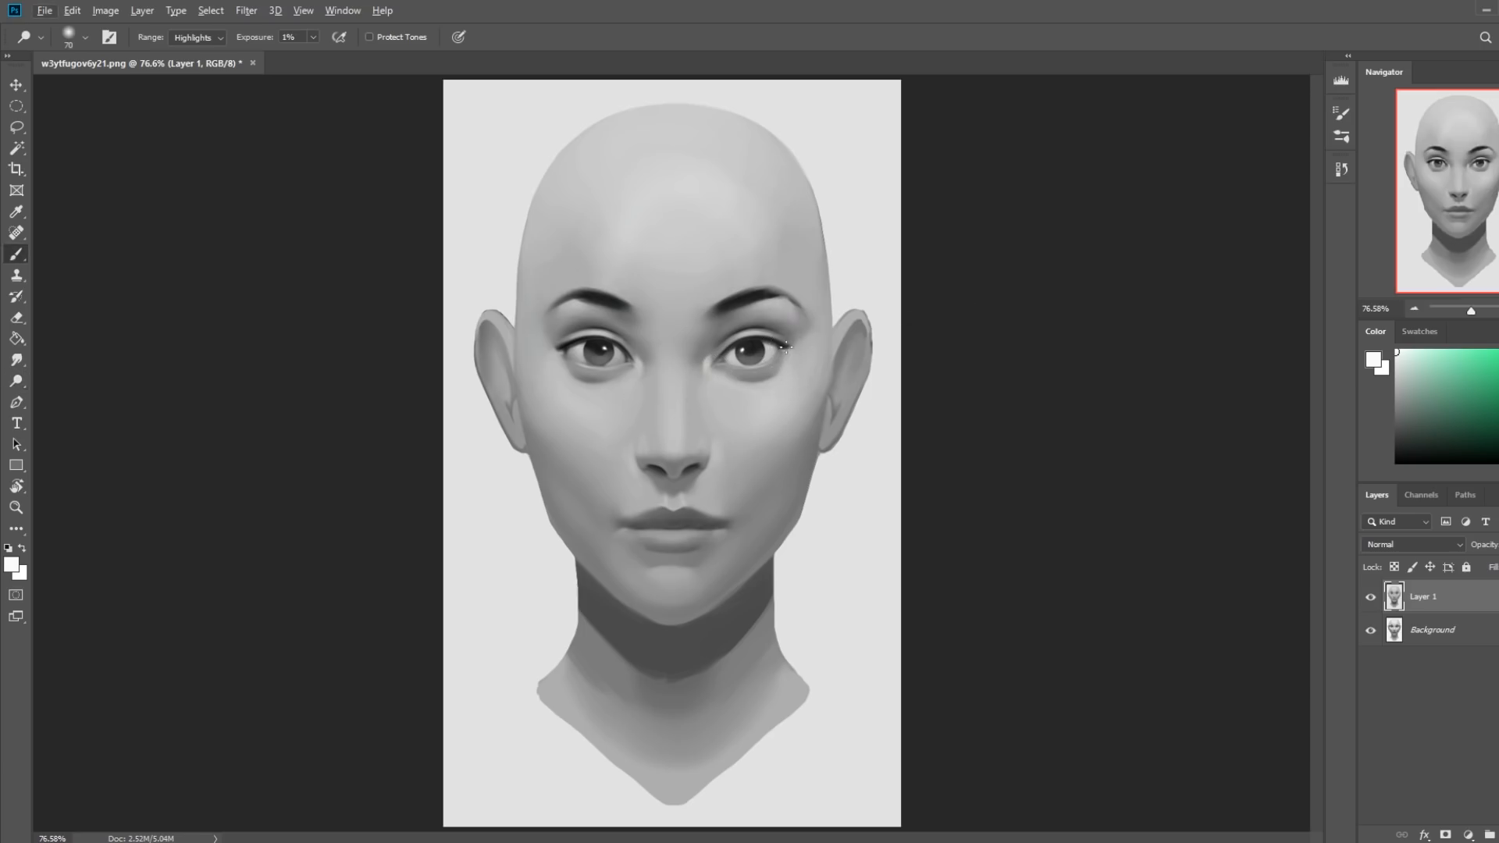
pyautogui.keyDown('alt'); pyautogui.click(737, 349); pyautogui.keyUp('alt')
pyautogui.keyDown('alt'); pyautogui.click(739, 346); pyautogui.keyUp('alt')
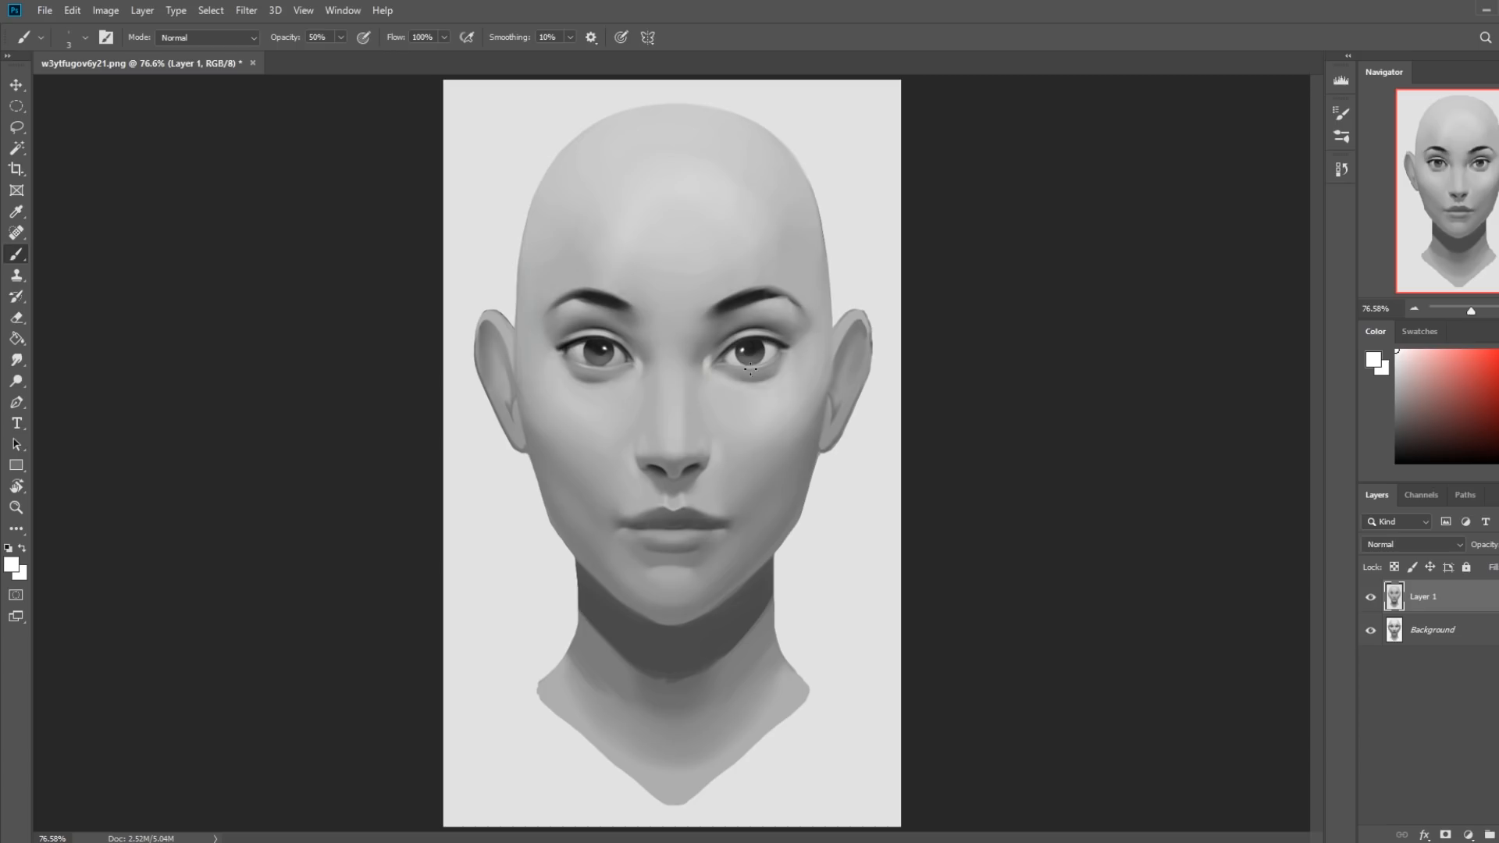
pyautogui.hotkey('ctrl', '-')
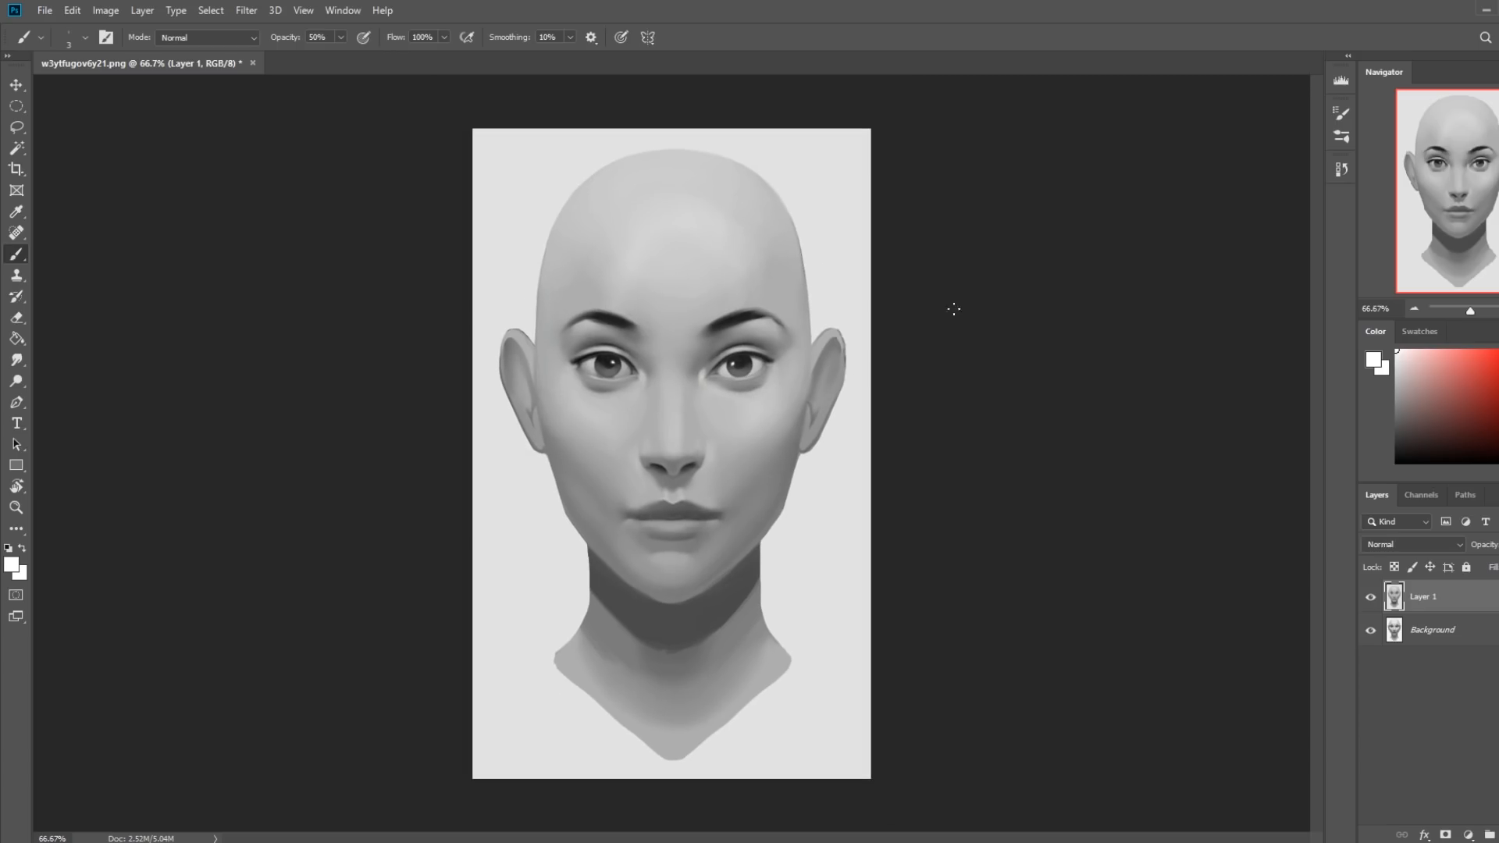
# Examine dark and light gray values and the portrait's background tone in the foreground Color Picker, cancelling without changing the color.
pyautogui.click(1373, 362)
pyautogui.moveTo(1071, 230)
pyautogui.mouseDown()
pyautogui.moveTo(1034, 224)
pyautogui.moveTo(1050, 203)
pyautogui.moveTo(1057, 282)
pyautogui.moveTo(1063, 177)
pyautogui.moveTo(1080, 238)
pyautogui.moveTo(1055, 297)
pyautogui.mouseUp()
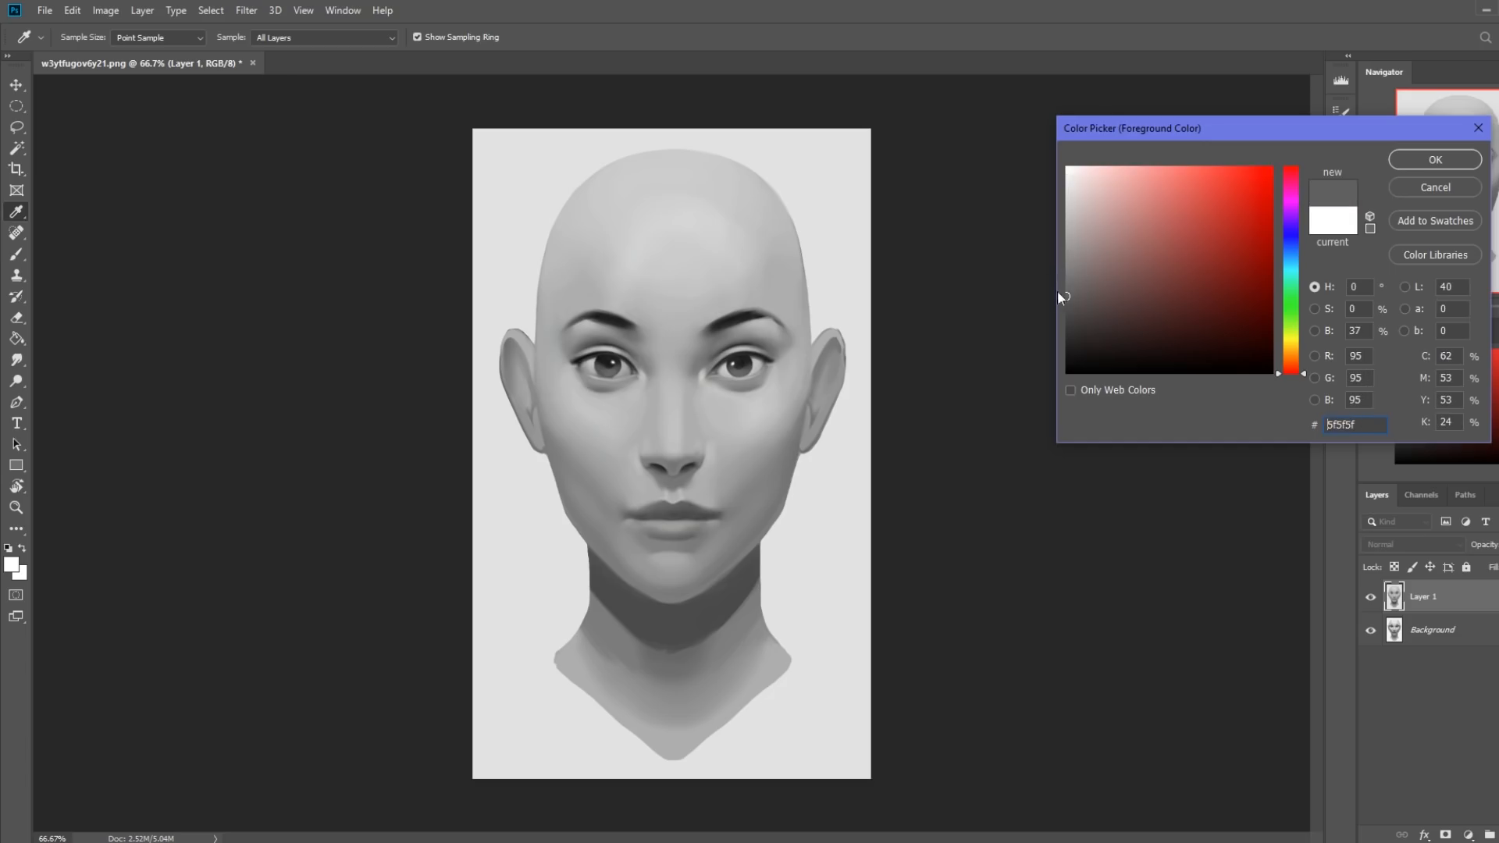
pyautogui.moveTo(1072, 180); pyautogui.dragTo(1050, 181)
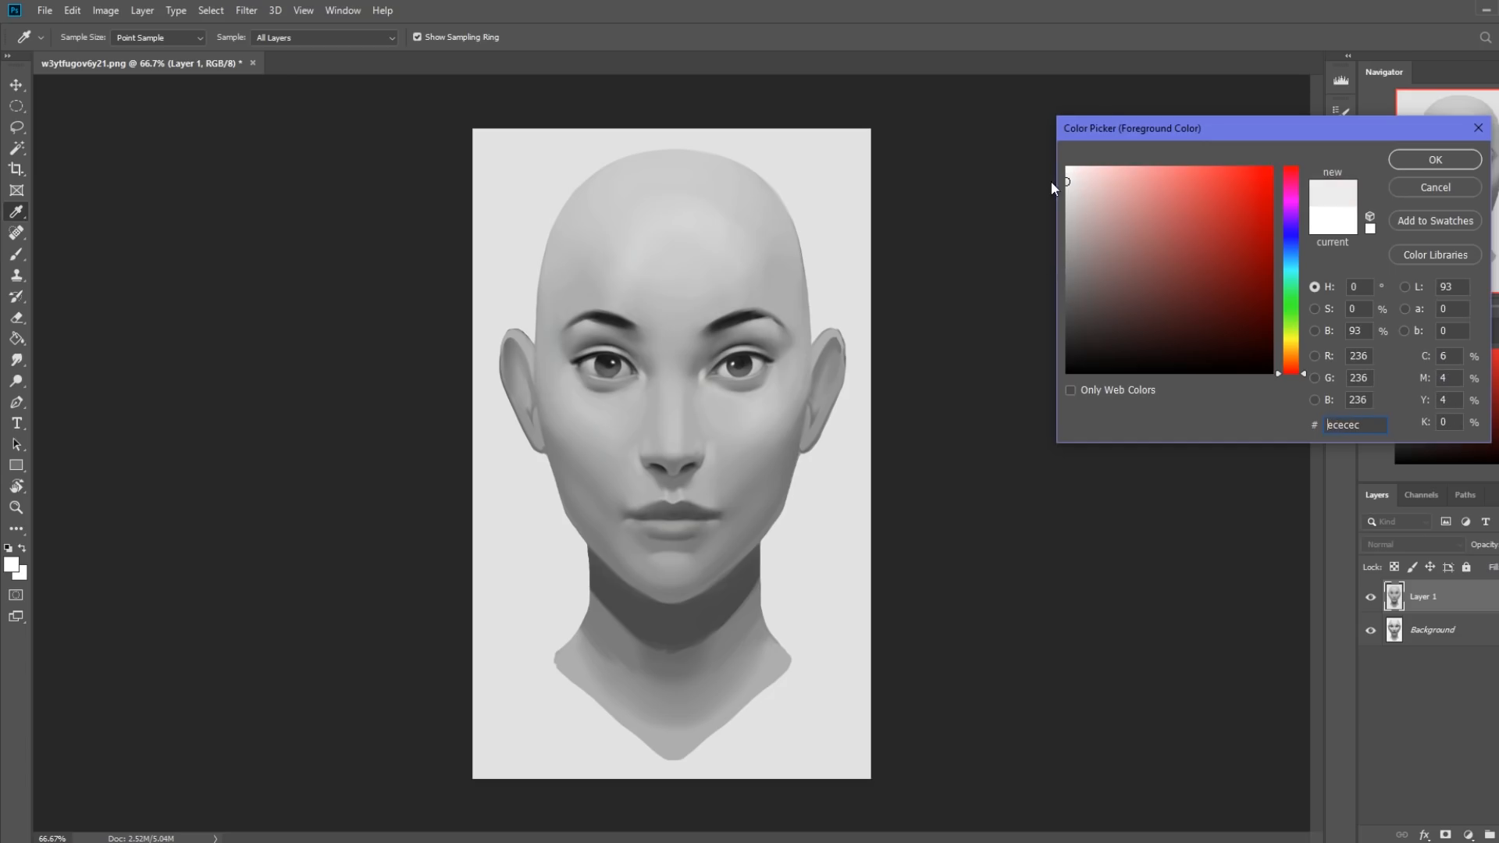
pyautogui.click(1427, 190)
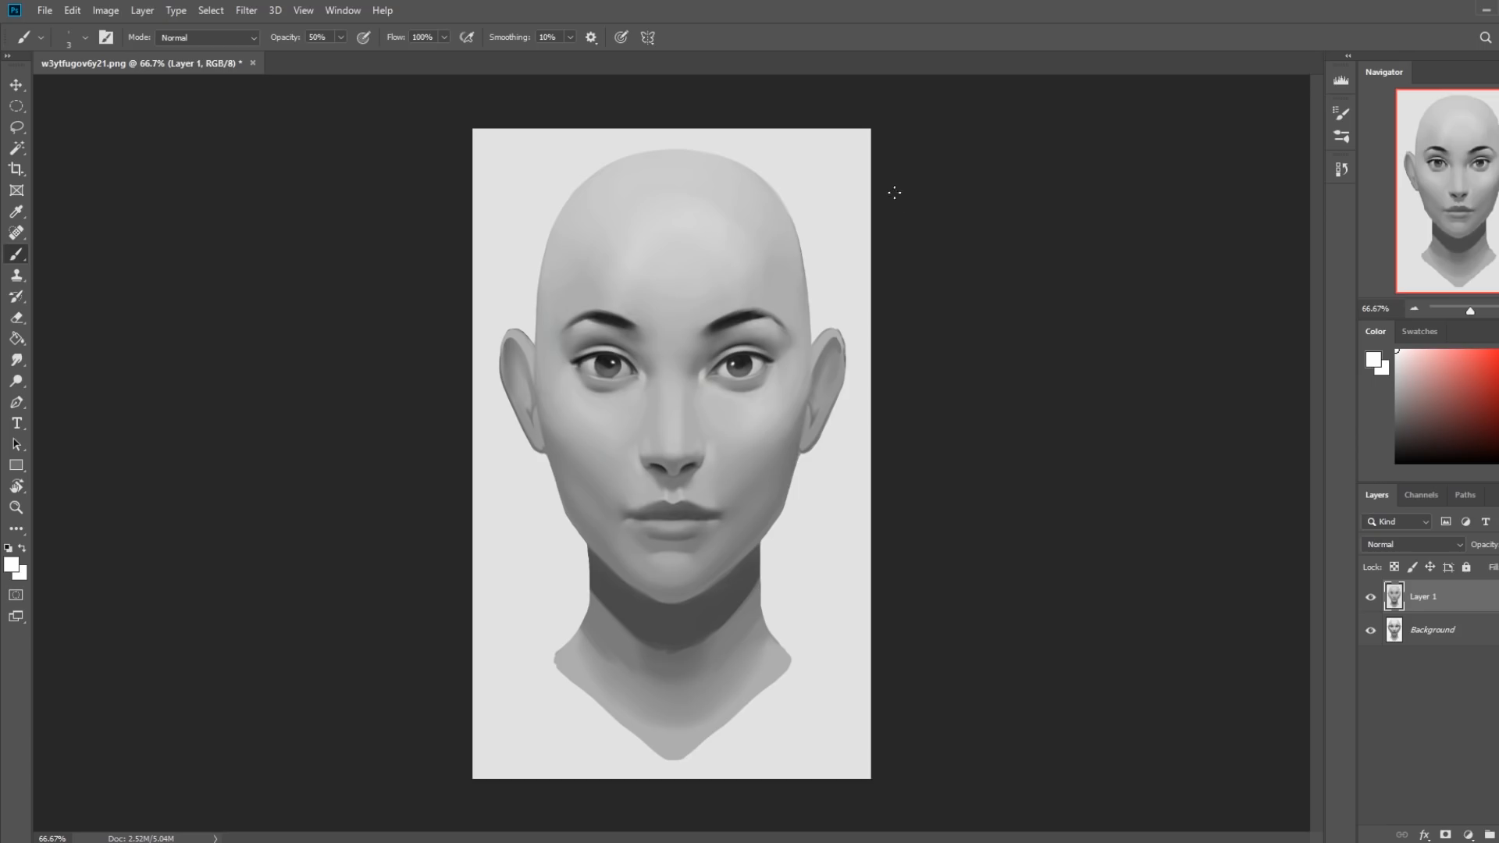
pyautogui.click(1375, 363)
pyautogui.click(826, 157)
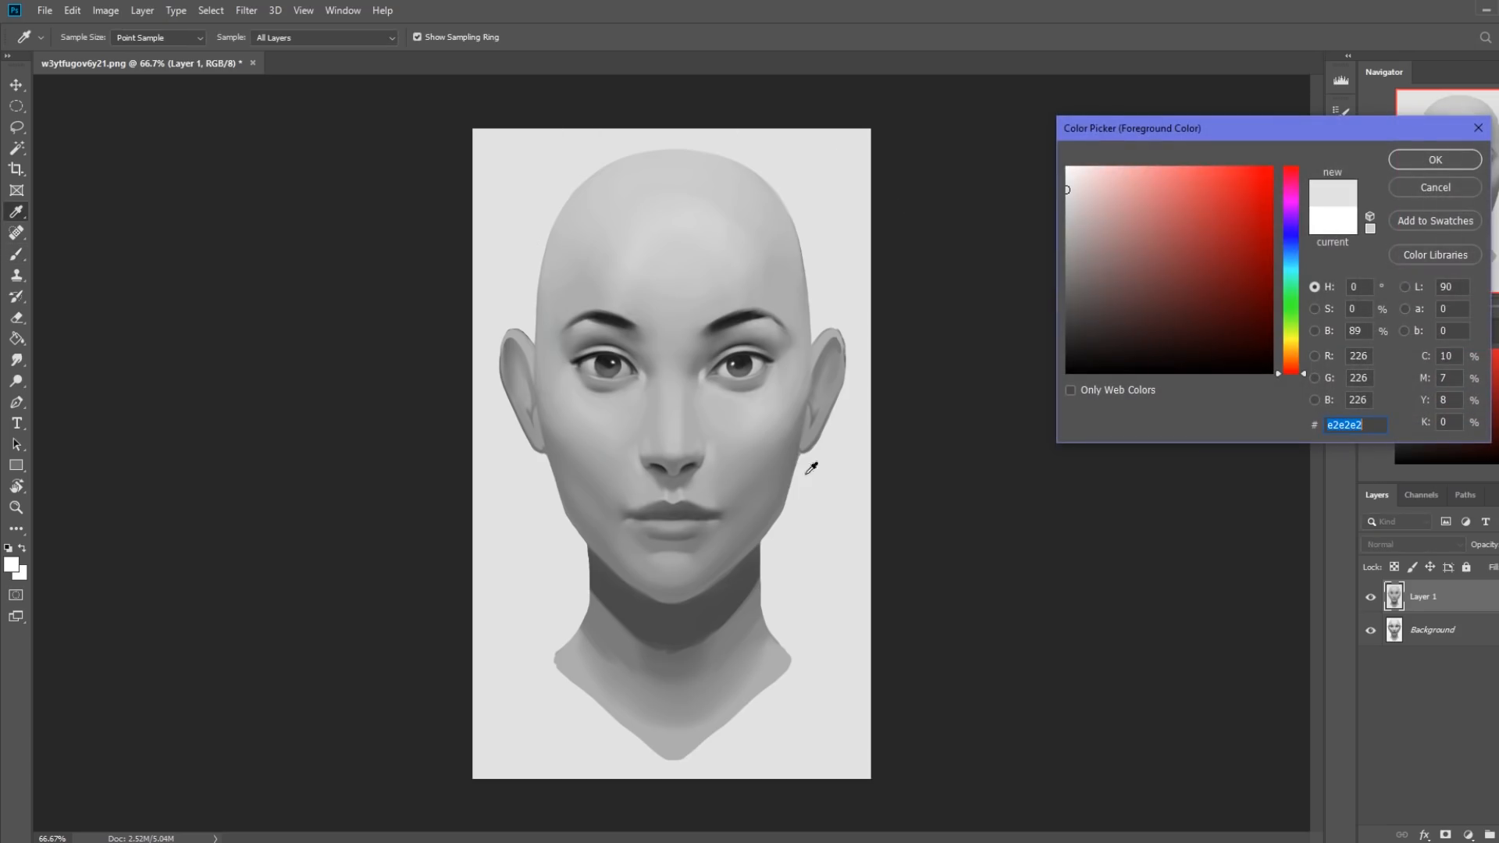
pyautogui.click(1467, 189)
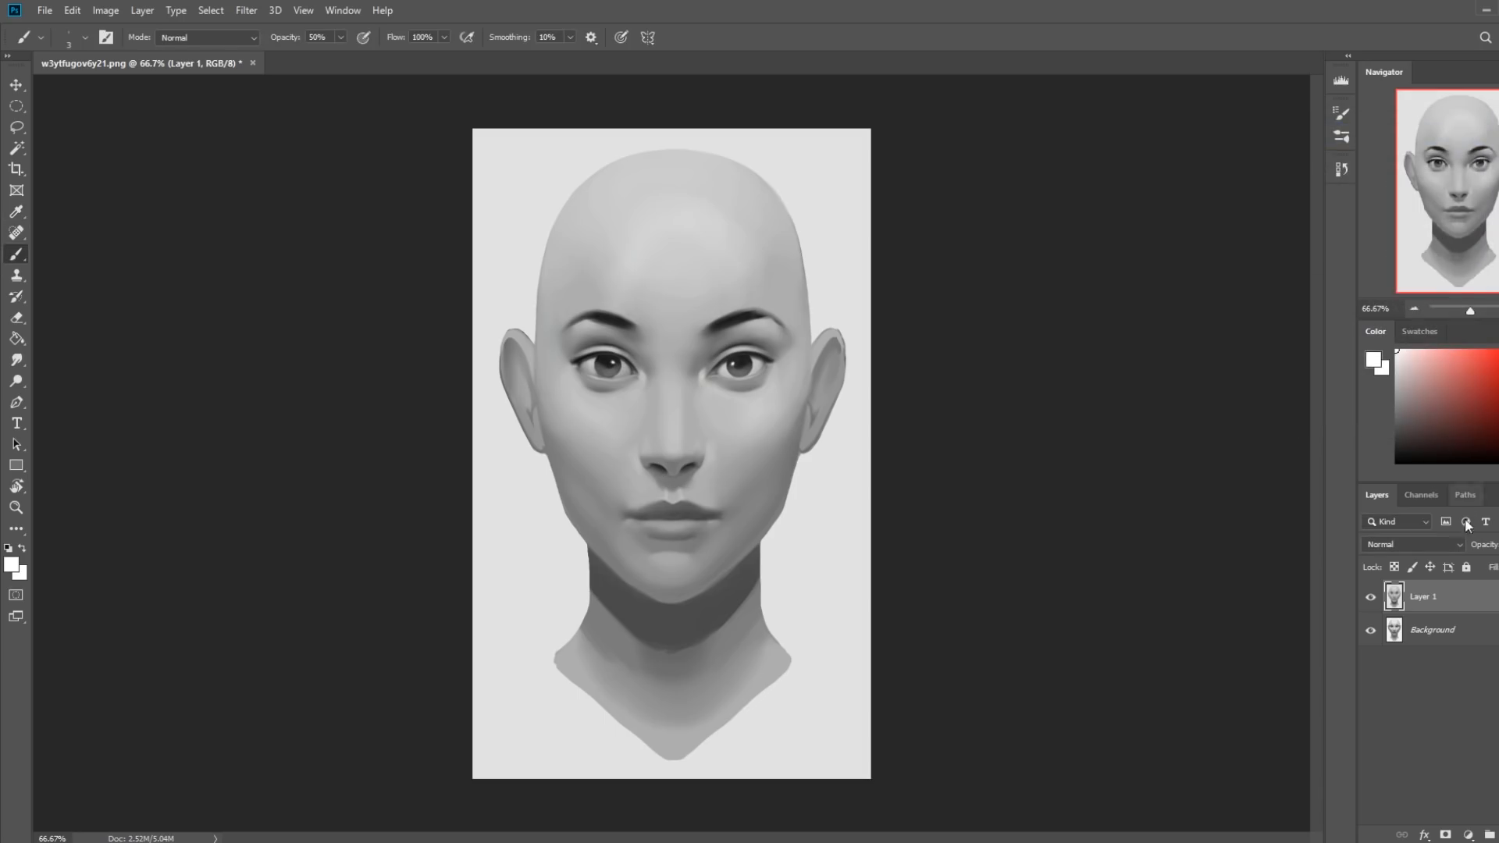
# Compare the retouched portrait on Layer 1 with the original Background by toggling the layer's visibility, and shrink the program window.
pyautogui.click(1369, 599)
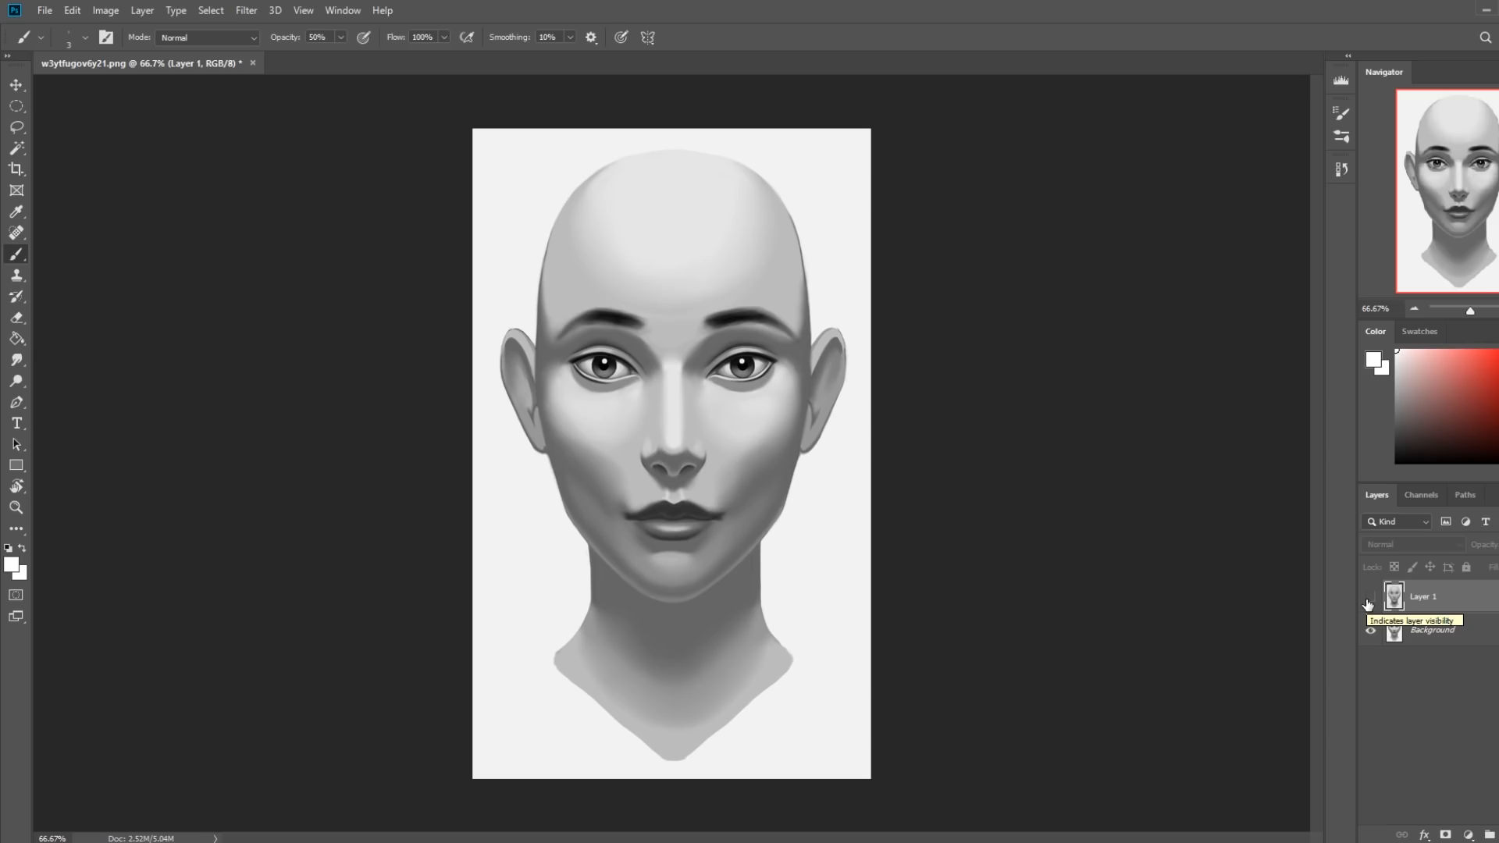
pyautogui.click(1369, 601)
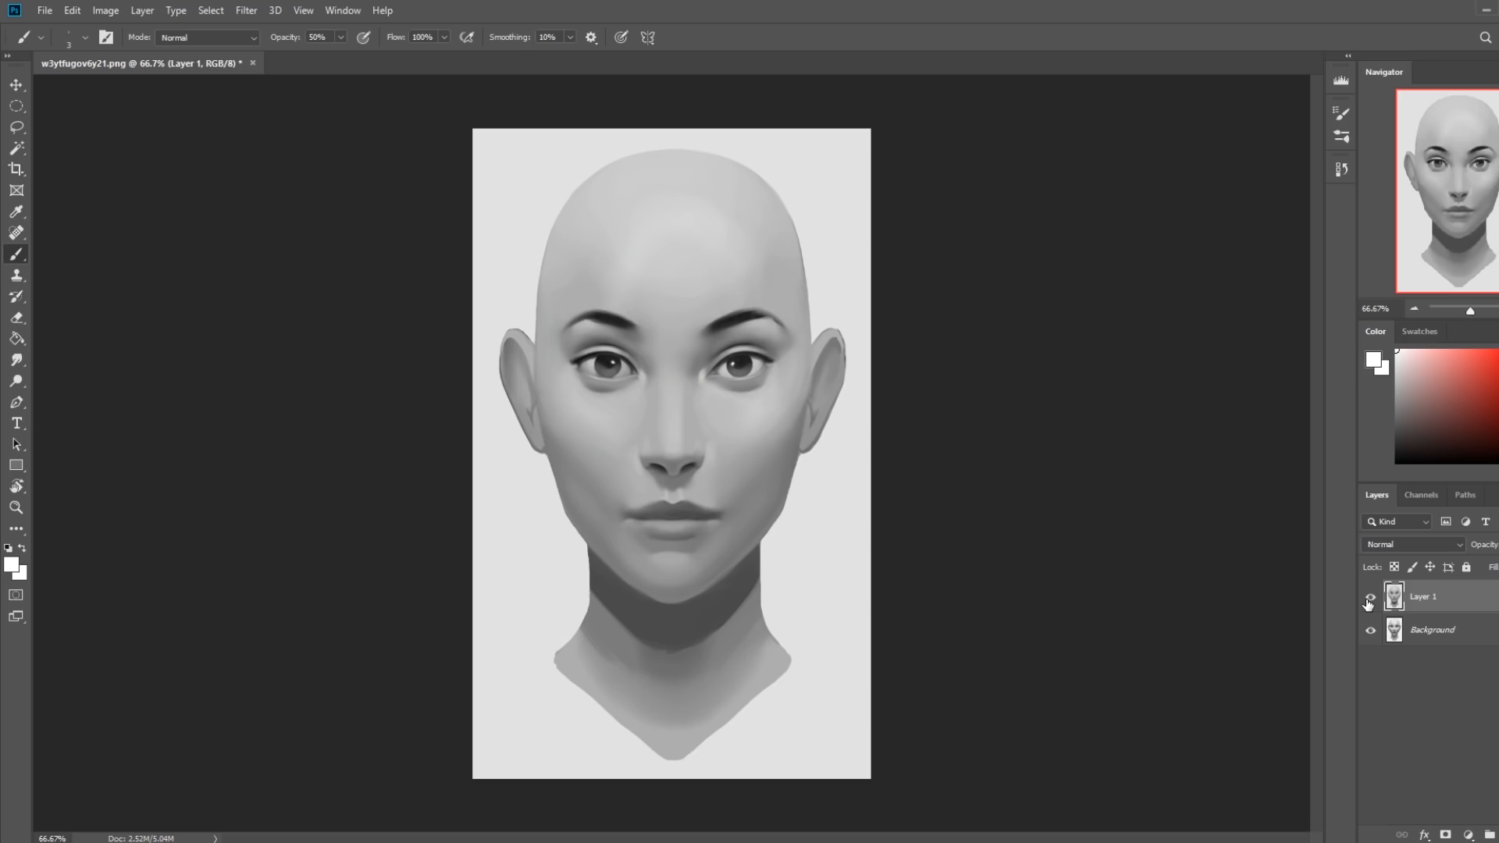
pyautogui.moveTo(833, 17); pyautogui.dragTo(762, 20)
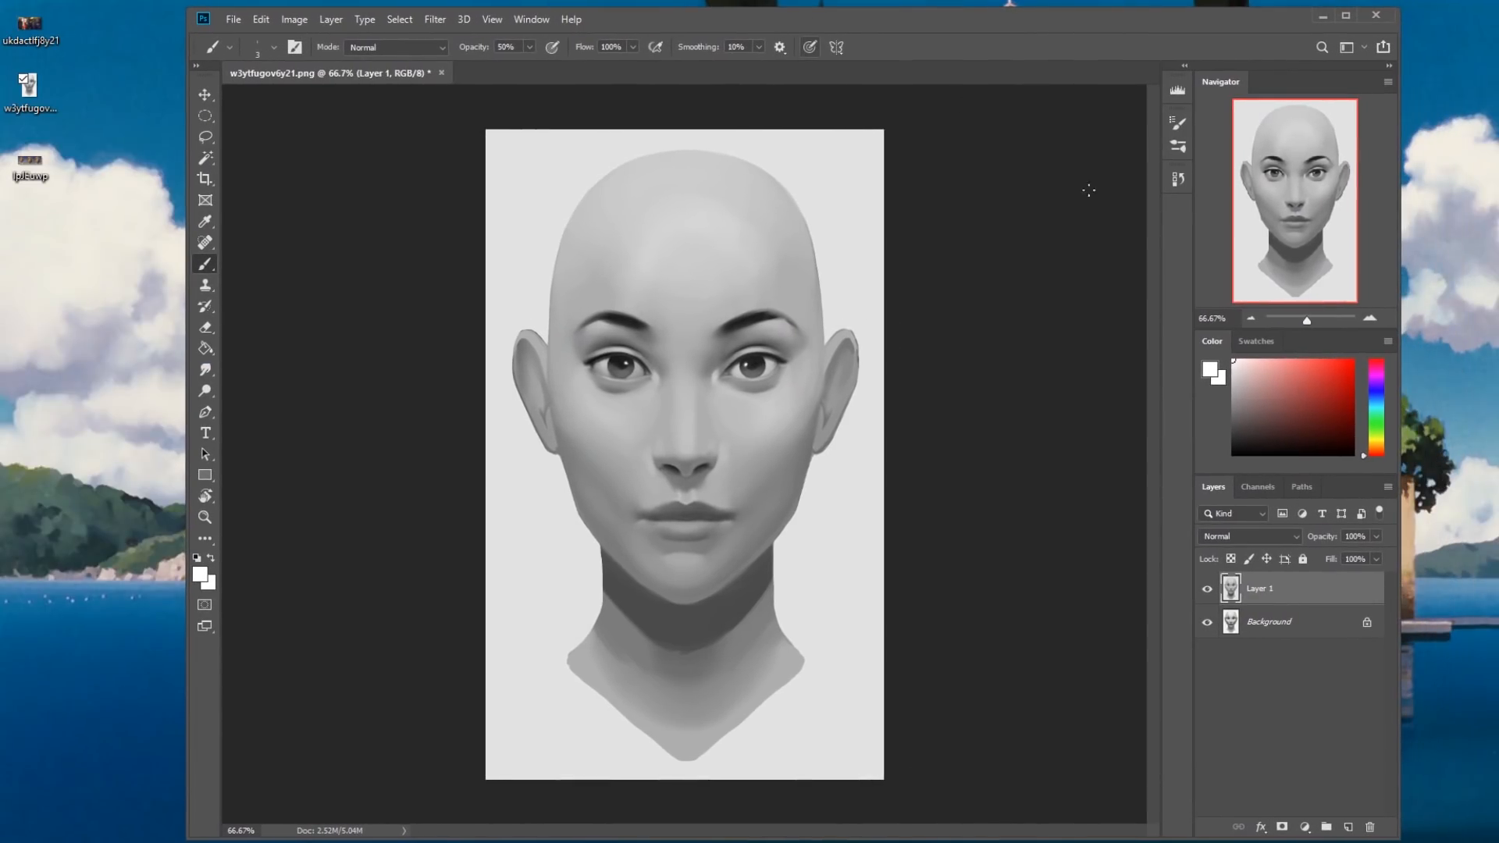
# Examine gray values in the foreground Color Picker, leaving the color unchanged.
pyautogui.click(1211, 371)
pyautogui.moveTo(1080, 183)
pyautogui.mouseDown()
pyautogui.moveTo(1018, 152)
pyautogui.moveTo(1074, 339)
pyautogui.moveTo(1062, 377)
pyautogui.moveTo(997, 141)
pyautogui.moveTo(994, 294)
pyautogui.moveTo(969, 190)
pyautogui.moveTo(984, 233)
pyautogui.mouseUp()
pyautogui.click(1475, 188)
# Paint a light gray highlight down the bridge of the nose with the flat sketching brush at 125 px and 50% opacity.
pyautogui.press('b')
pyautogui.rightClick(741, 388)
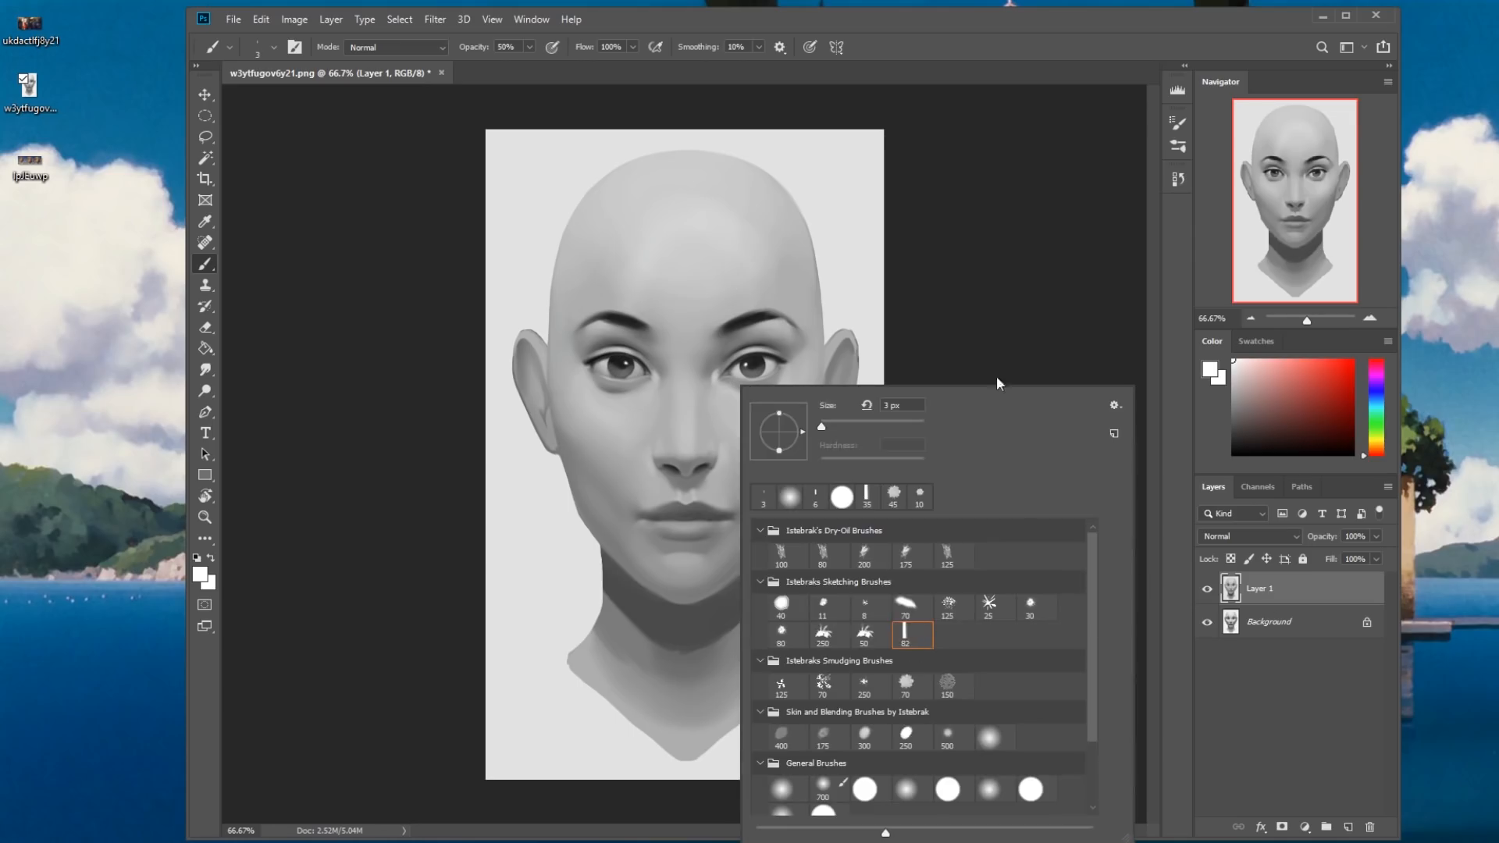
pyautogui.click(1014, 265)
pyautogui.press(']')
pyautogui.press(']')
pyautogui.press(']')
pyautogui.press(']')
pyautogui.press(']')
pyautogui.press(']')
pyautogui.press(']')
pyautogui.press(']')
pyautogui.press(']')
pyautogui.press(']')
pyautogui.press(']')
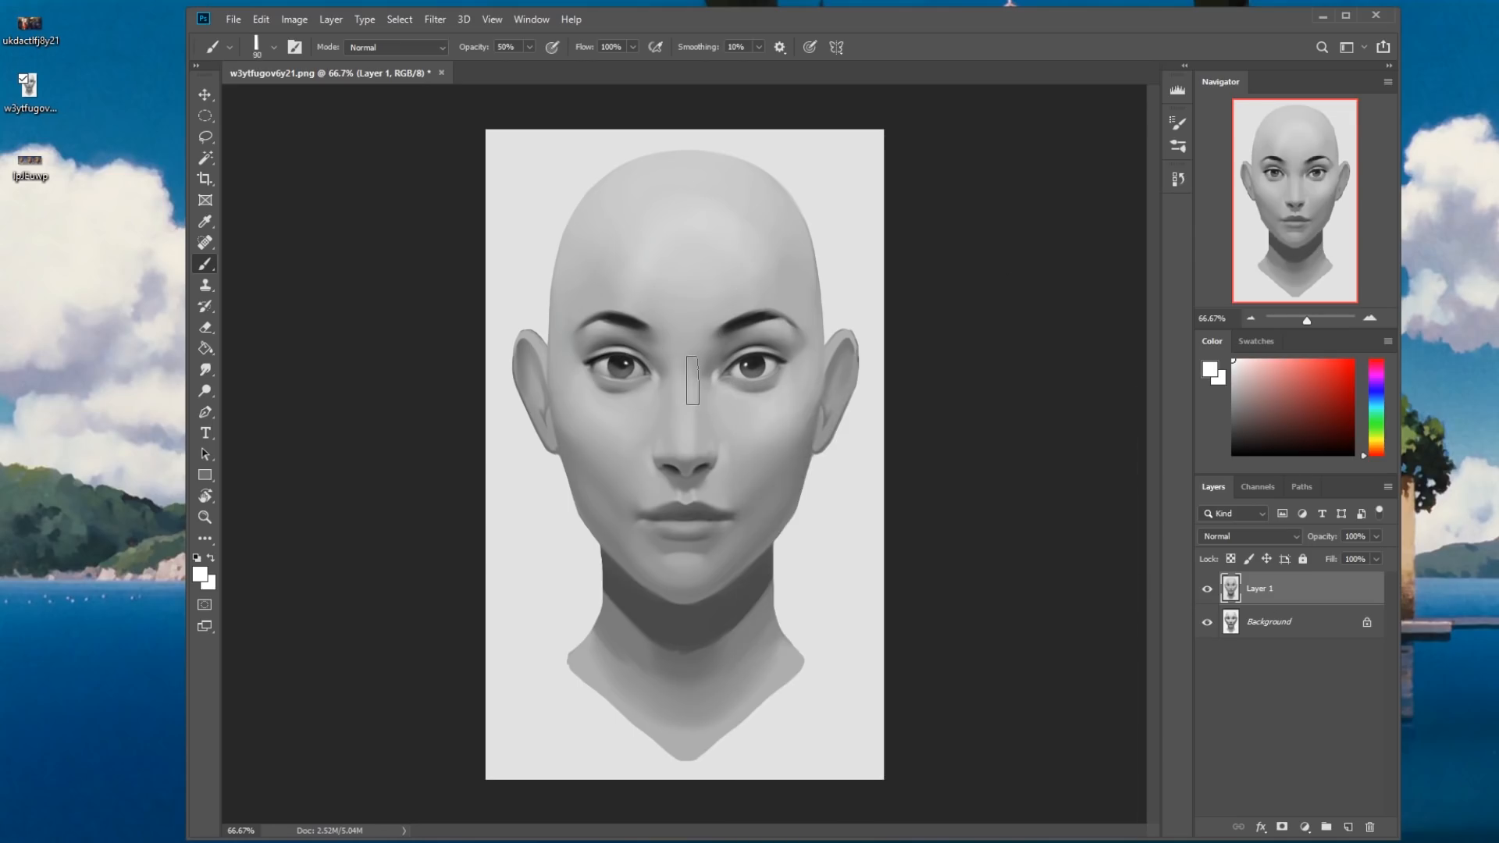
pyautogui.click(1233, 371)
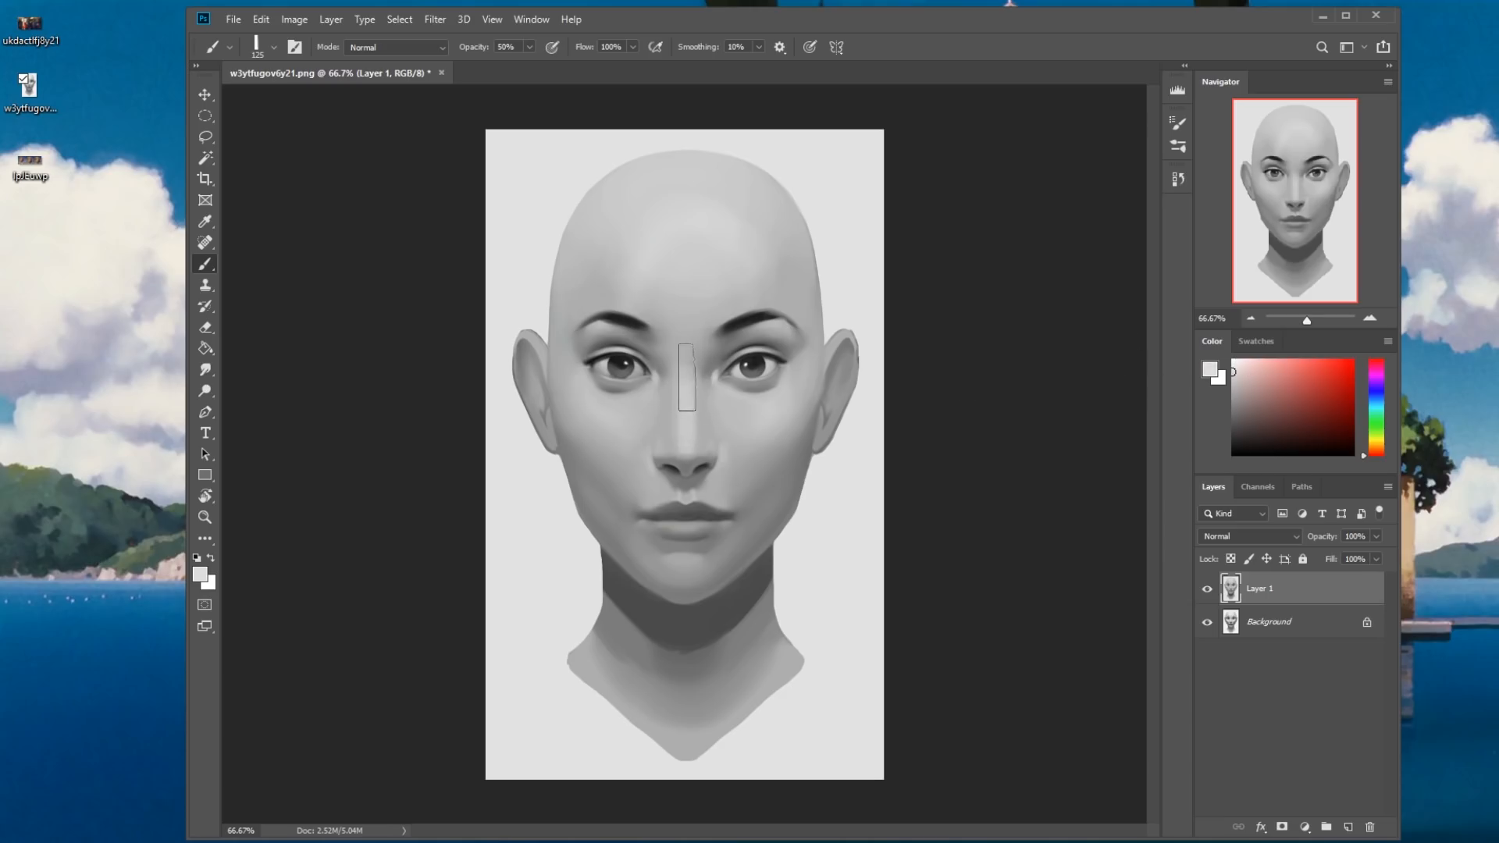
pyautogui.moveTo(687, 378); pyautogui.dragTo(687, 418)
# Soften the nose-bridge highlight with the Smudge tool at 5% strength and touch it up with the soft round blending brush.
pyautogui.click(207, 369)
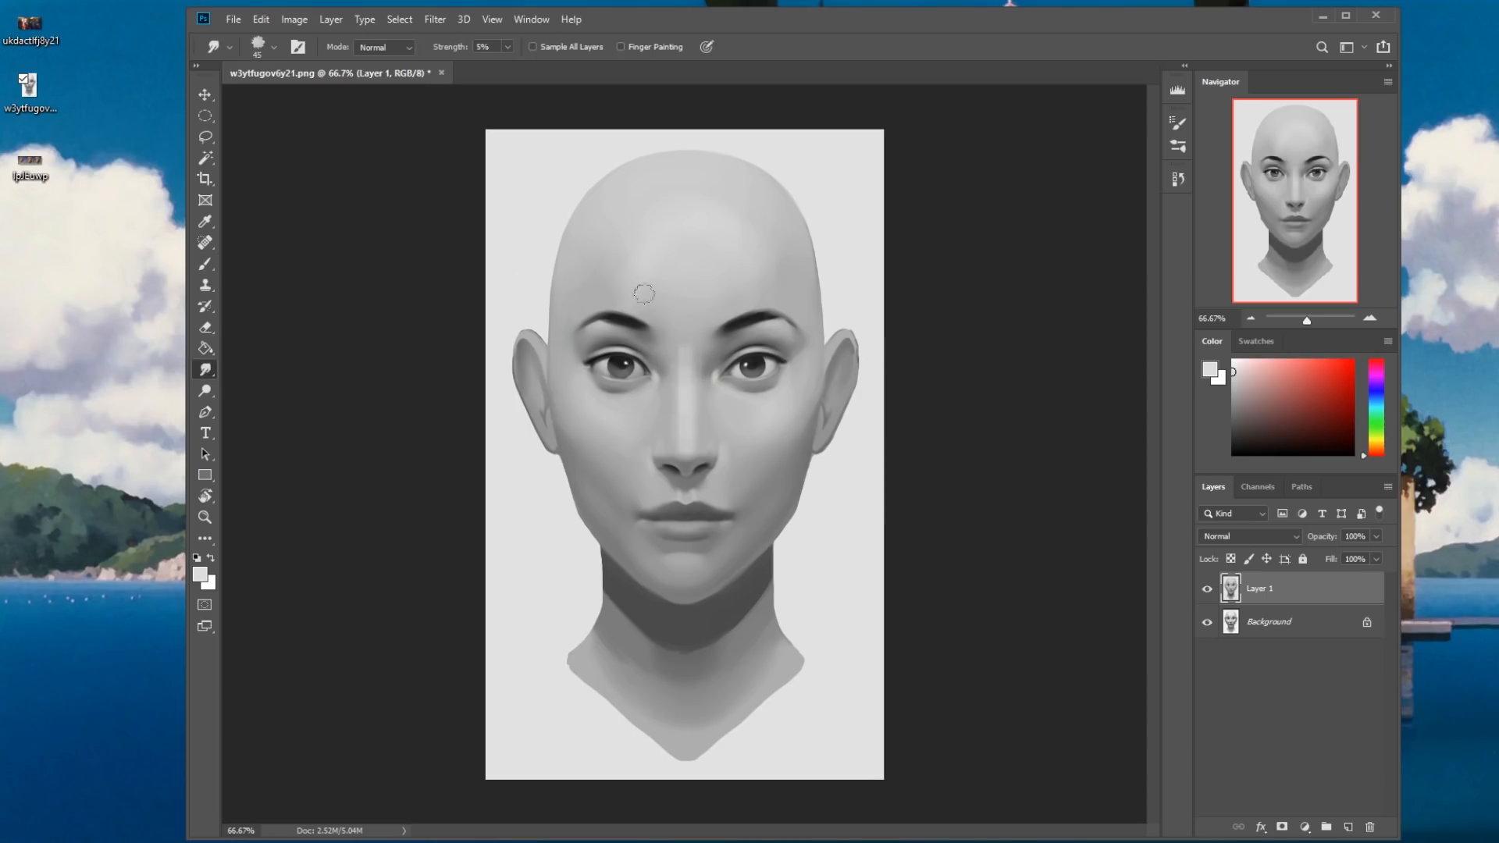
pyautogui.moveTo(680, 407)
pyautogui.mouseDown()
pyautogui.moveTo(680, 363)
pyautogui.moveTo(679, 423)
pyautogui.moveTo(680, 352)
pyautogui.moveTo(681, 451)
pyautogui.moveTo(674, 366)
pyautogui.moveTo(686, 343)
pyautogui.moveTo(692, 388)
pyautogui.moveTo(680, 327)
pyautogui.mouseUp()
pyautogui.press('b')
pyautogui.rightClick(785, 291)
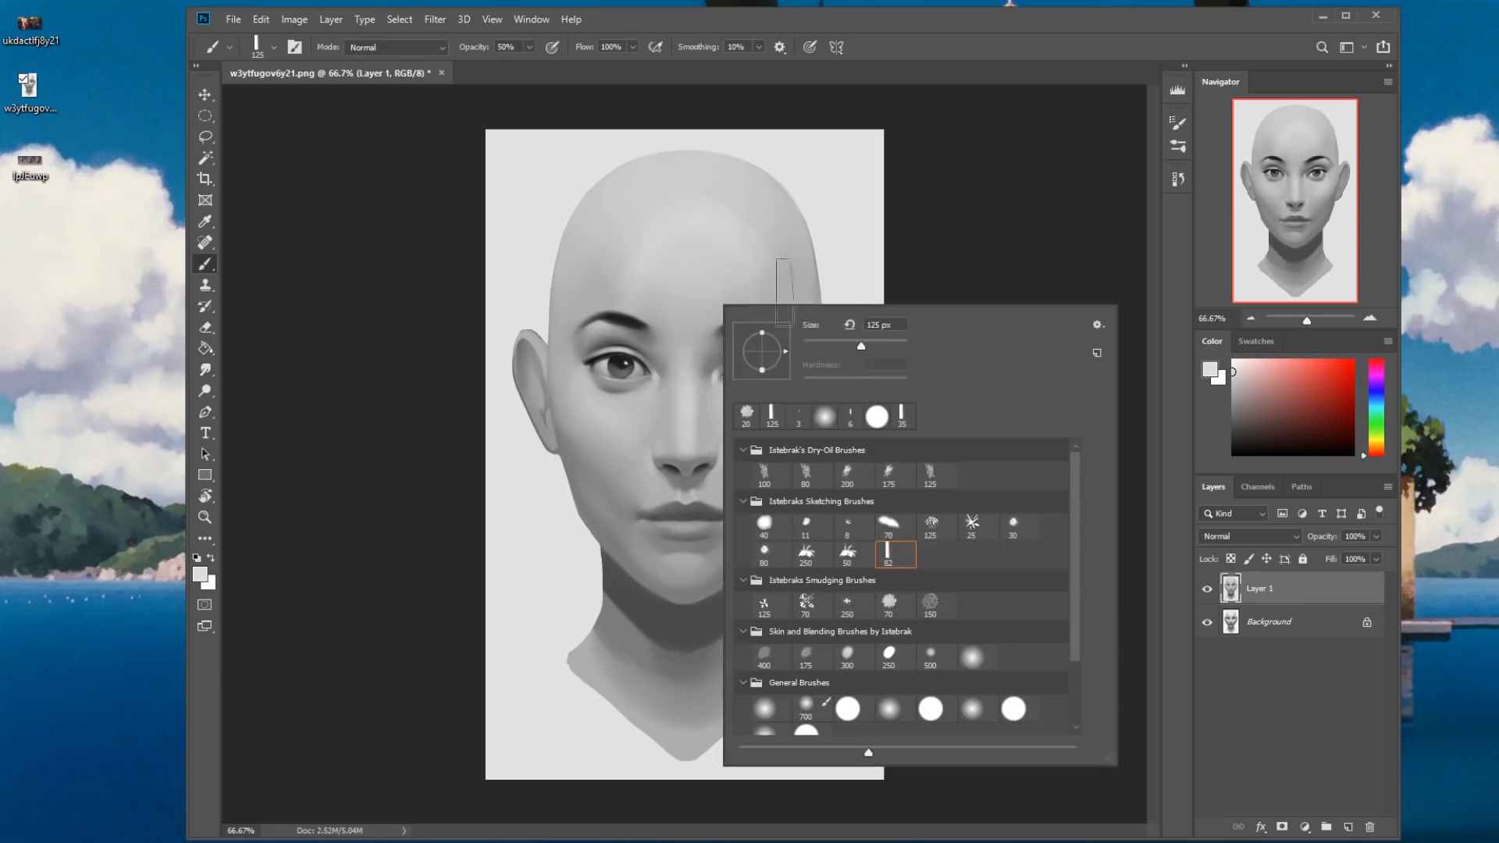
pyautogui.doubleClick(972, 660)
pyautogui.keyDown('alt'); pyautogui.click(707, 421); pyautogui.keyUp('alt')
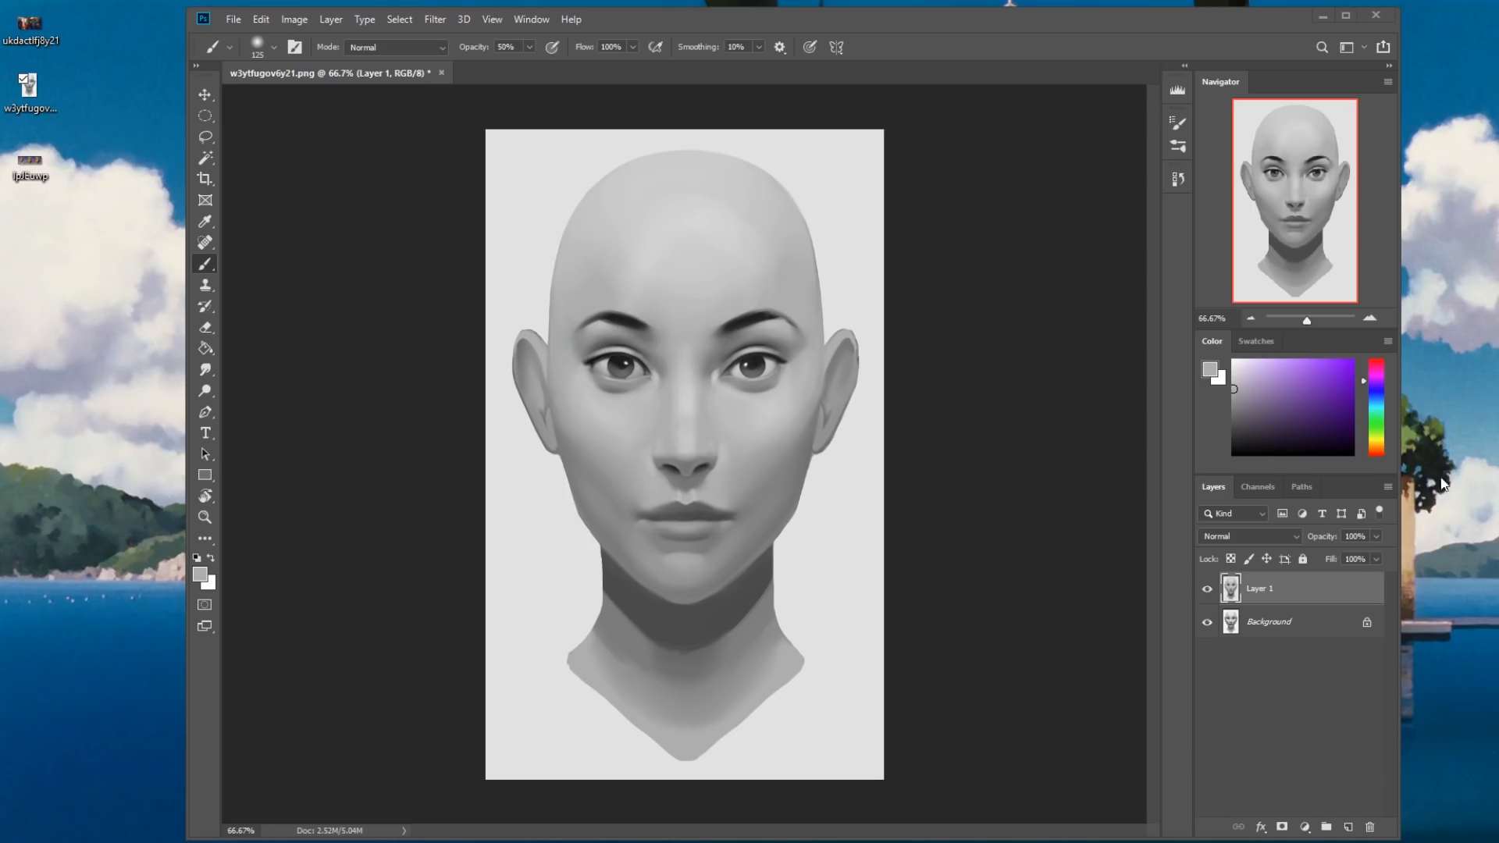
pyautogui.click(31, 35)
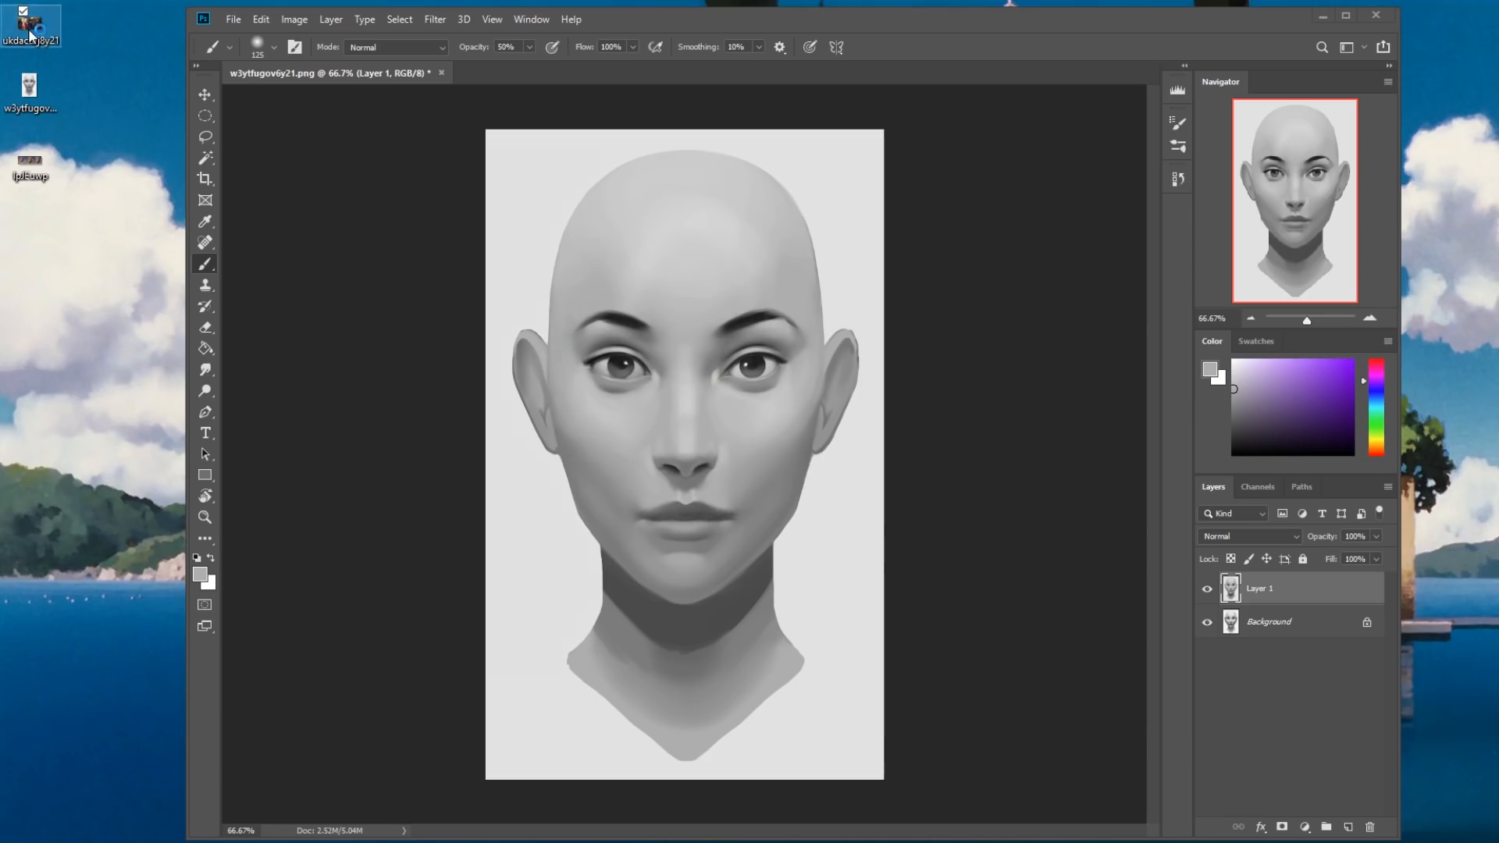
pyautogui.click(606, 141)
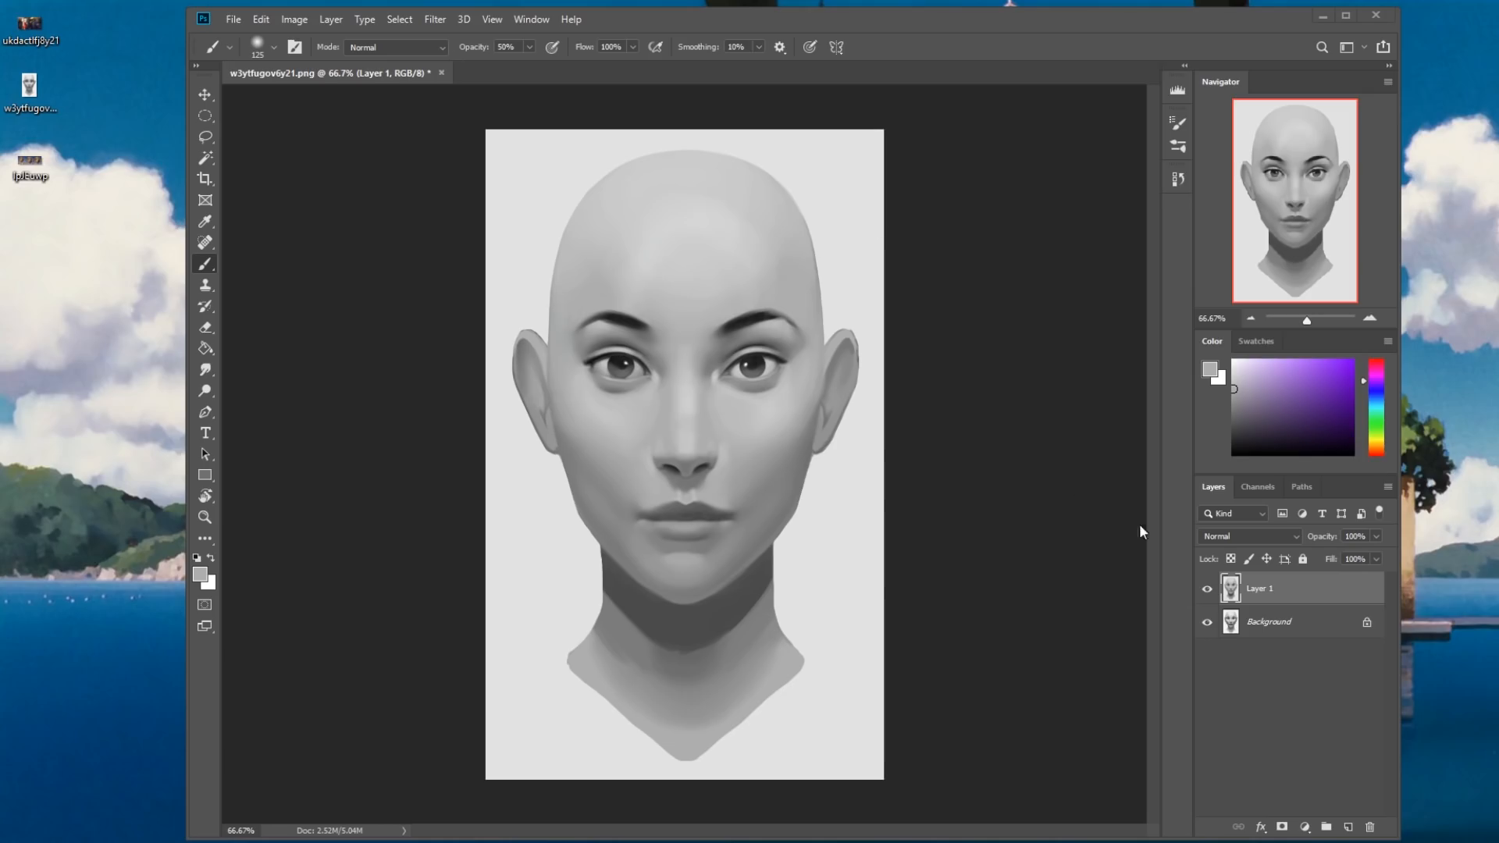
# Flatten the image into a single Background layer and save it as w3ytfugov6y21.png.
pyautogui.rightClick(1291, 589)
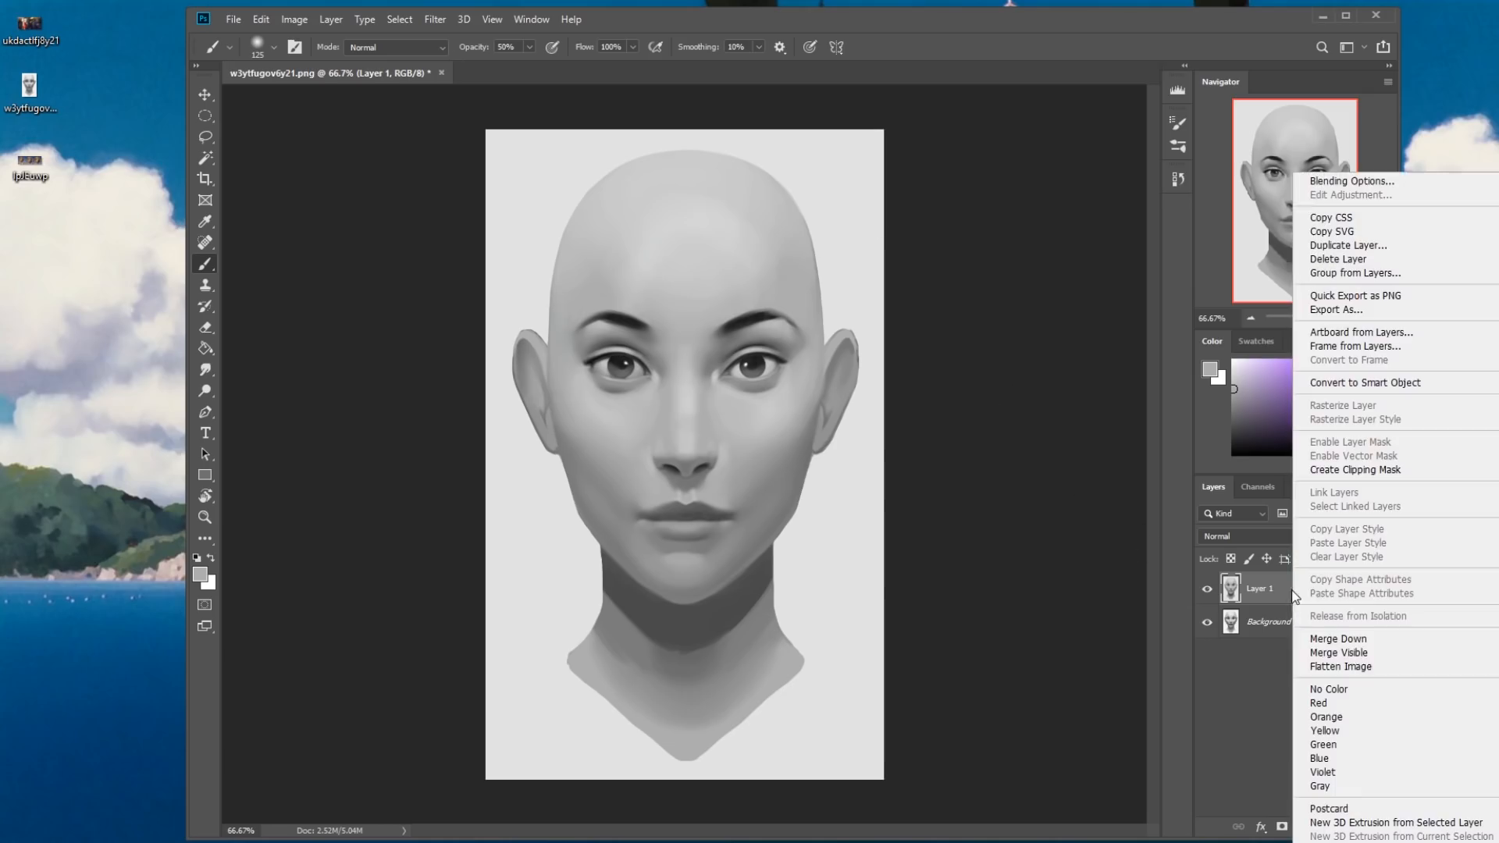
pyautogui.click(1319, 666)
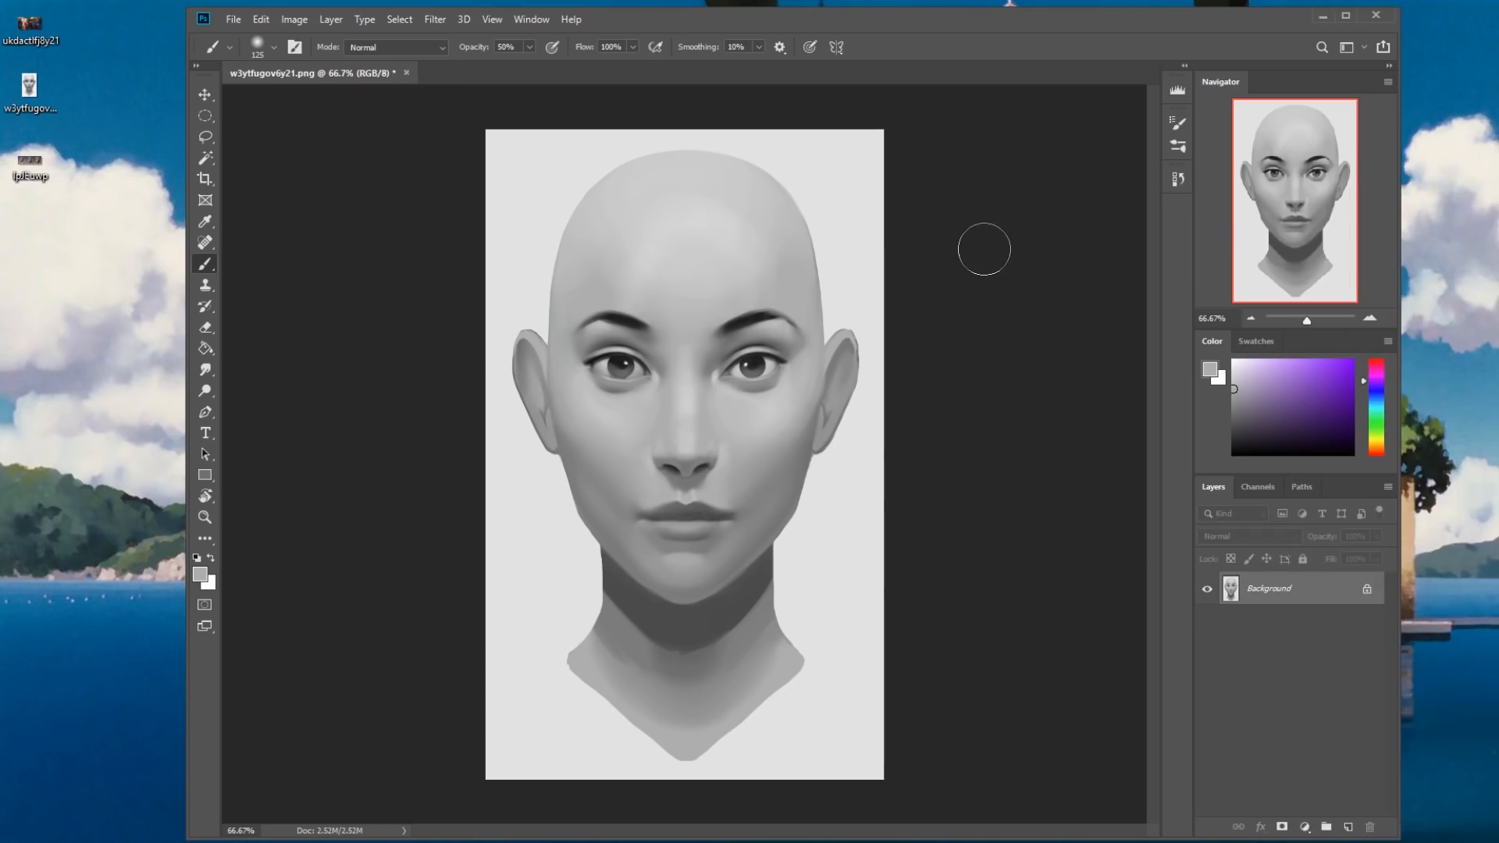
pyautogui.hotkey('ctrl', 's')
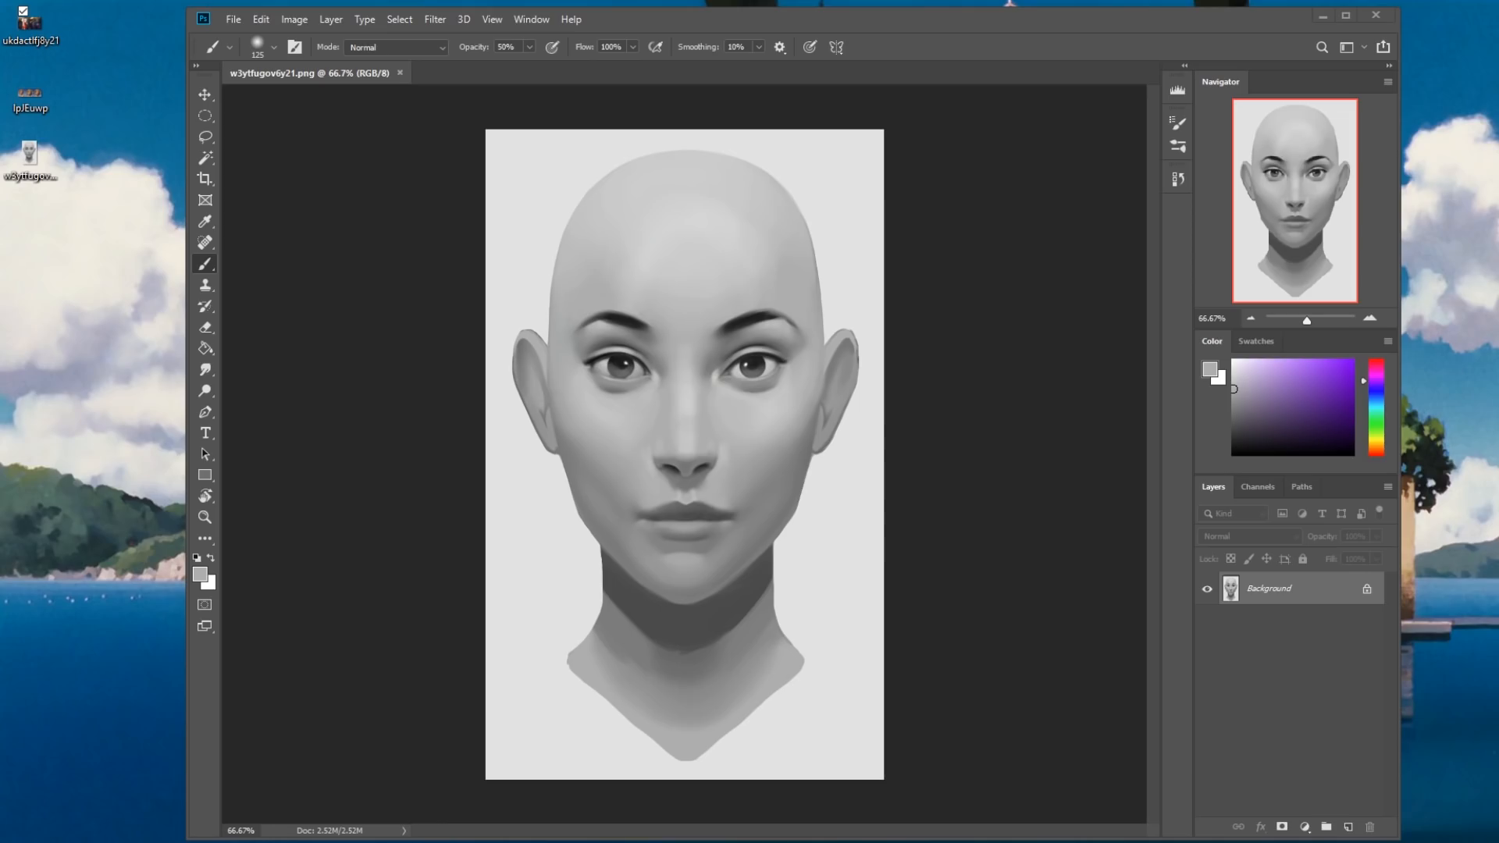
# Switch to the istebrak.com site in Chrome and open its linked r/istebrak Reddit community.
pyautogui.moveTo(794, 154); pyautogui.dragTo(664, 47)
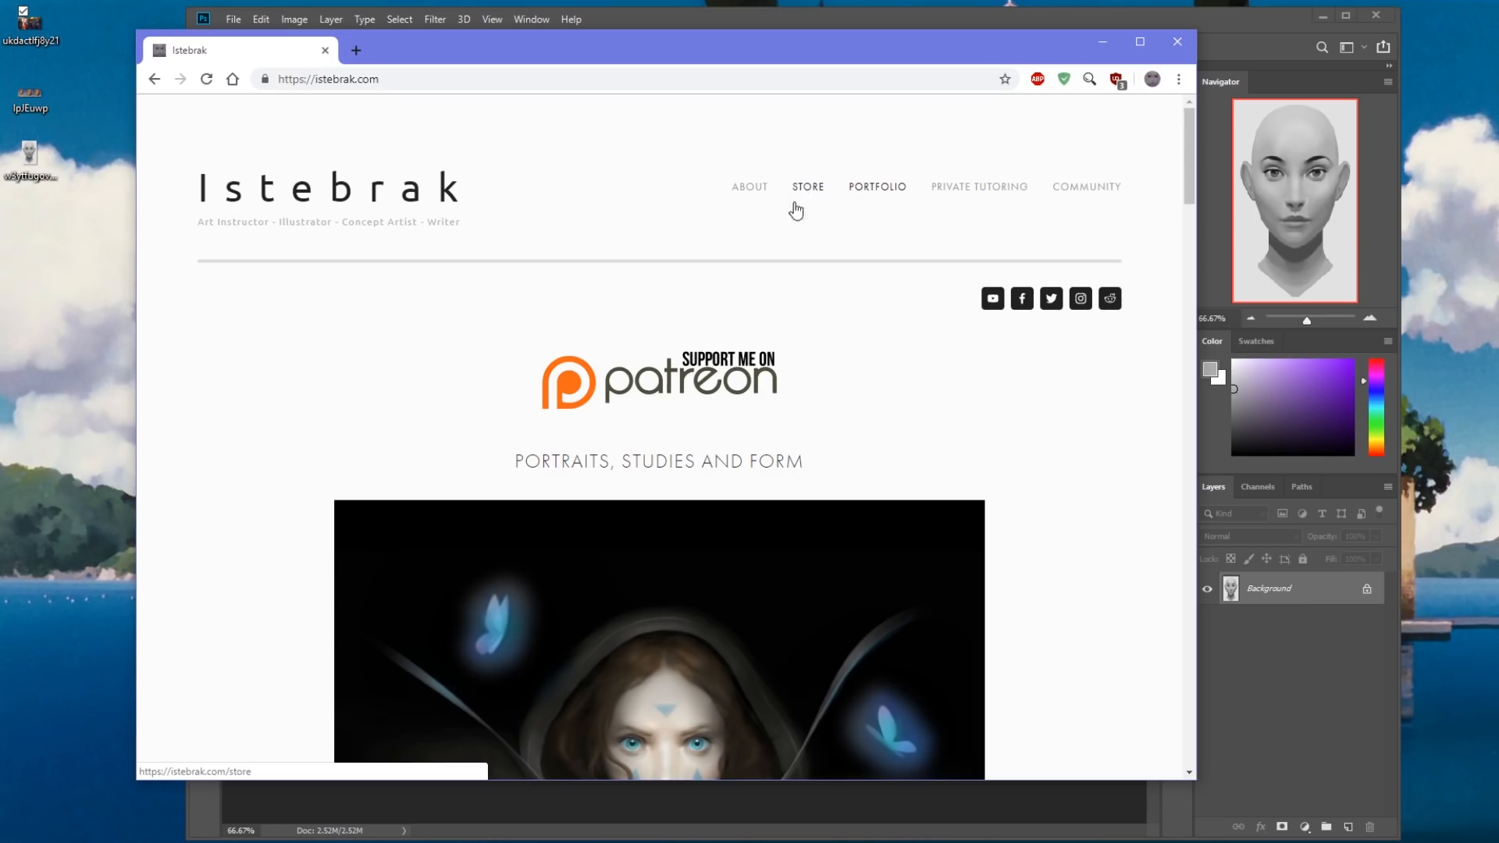
pyautogui.click(1109, 298)
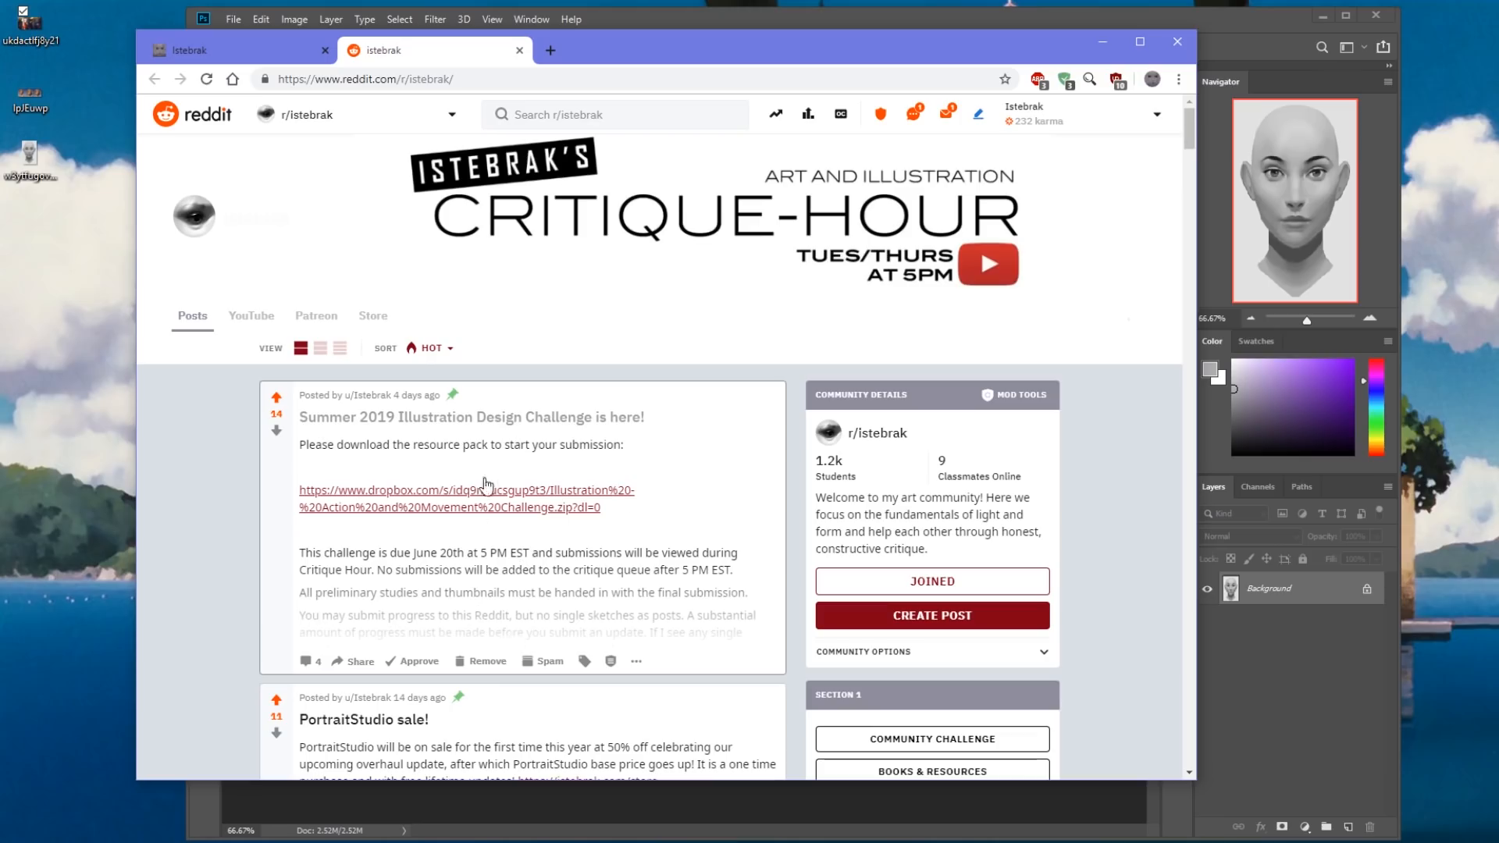
# Open the Community page of istebrak.com and examine the 14-D Challenge FAQ and Q&A section, highlighting its heading.
pyautogui.click(241, 52)
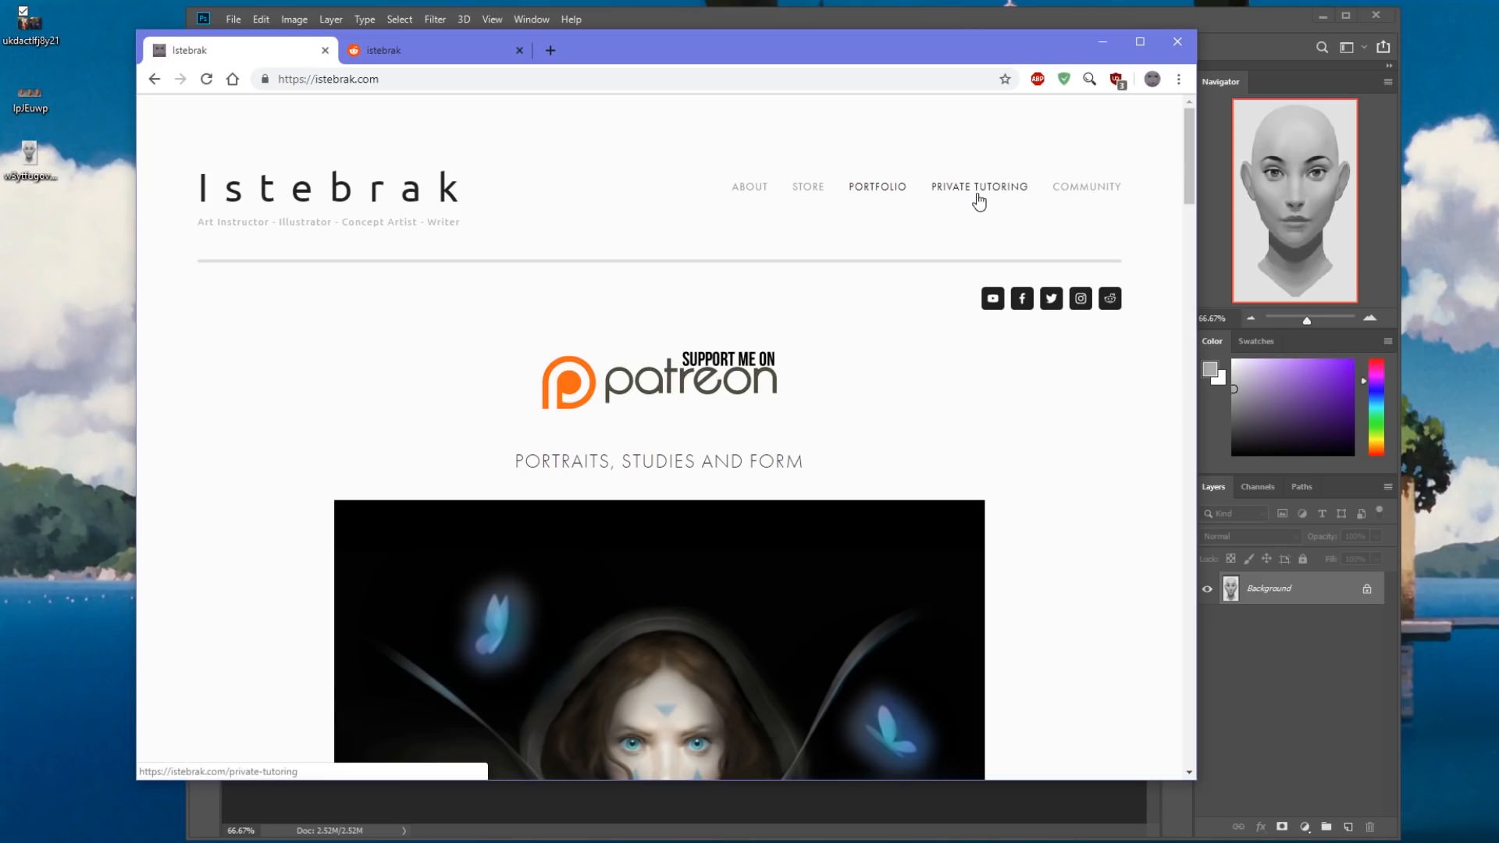
pyautogui.click(1094, 190)
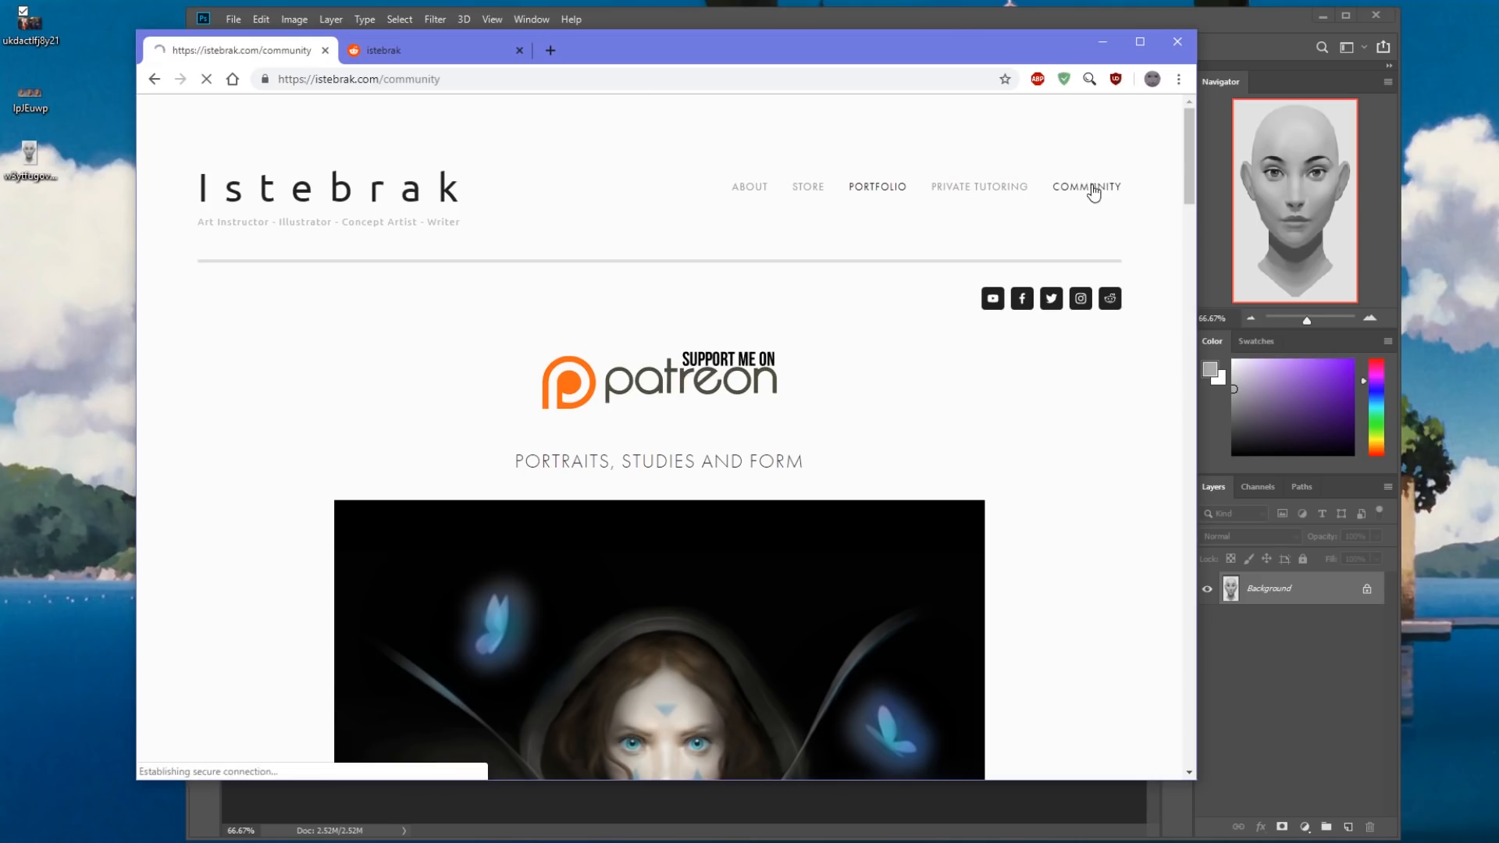
pyautogui.scroll(-2, 950, 381)
pyautogui.scroll(2, 950, 381)
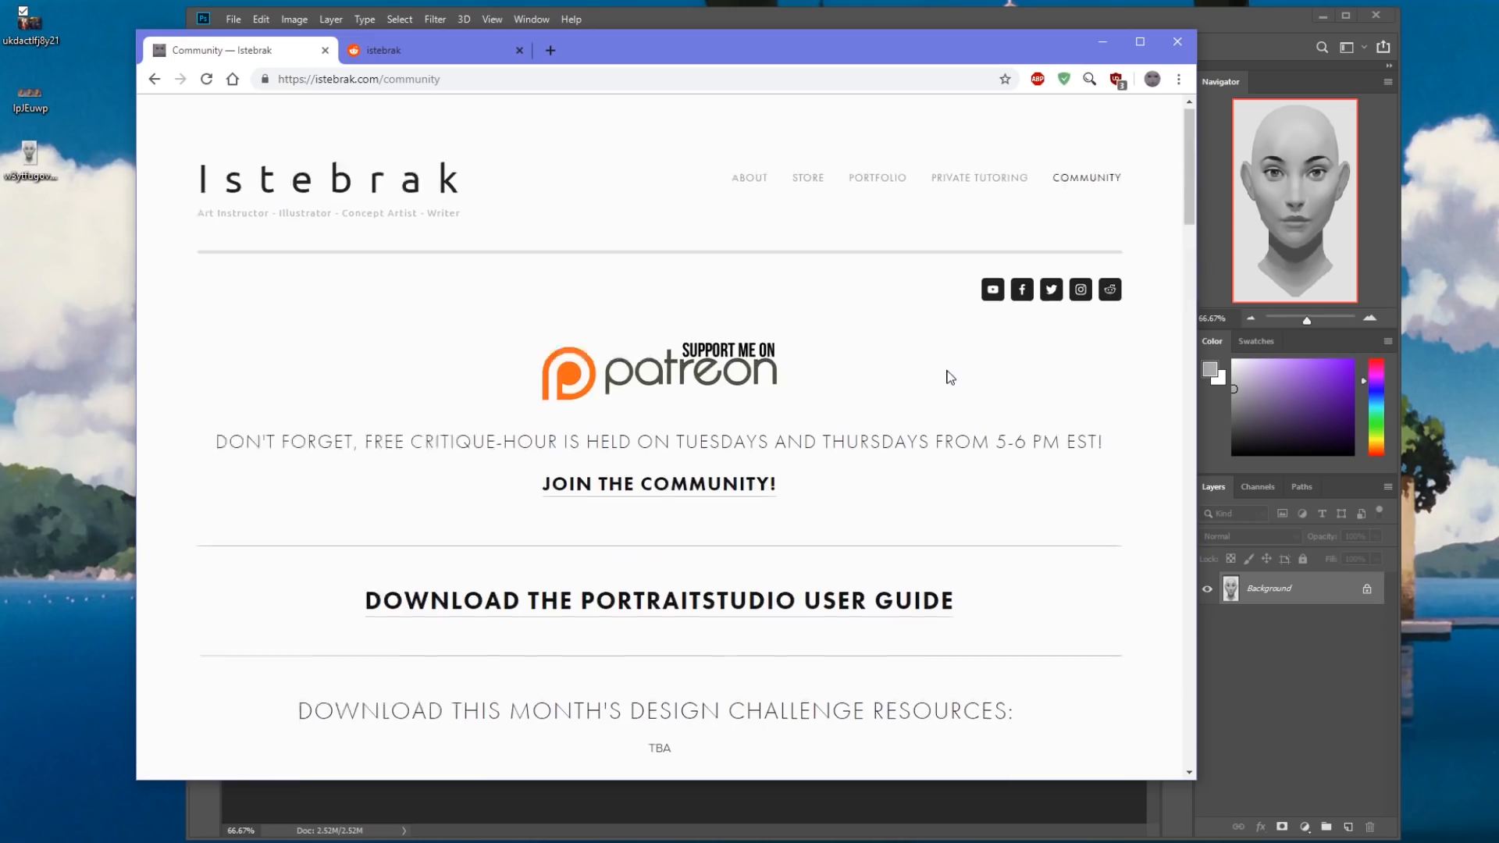
pyautogui.scroll(-20, 1086, 182)
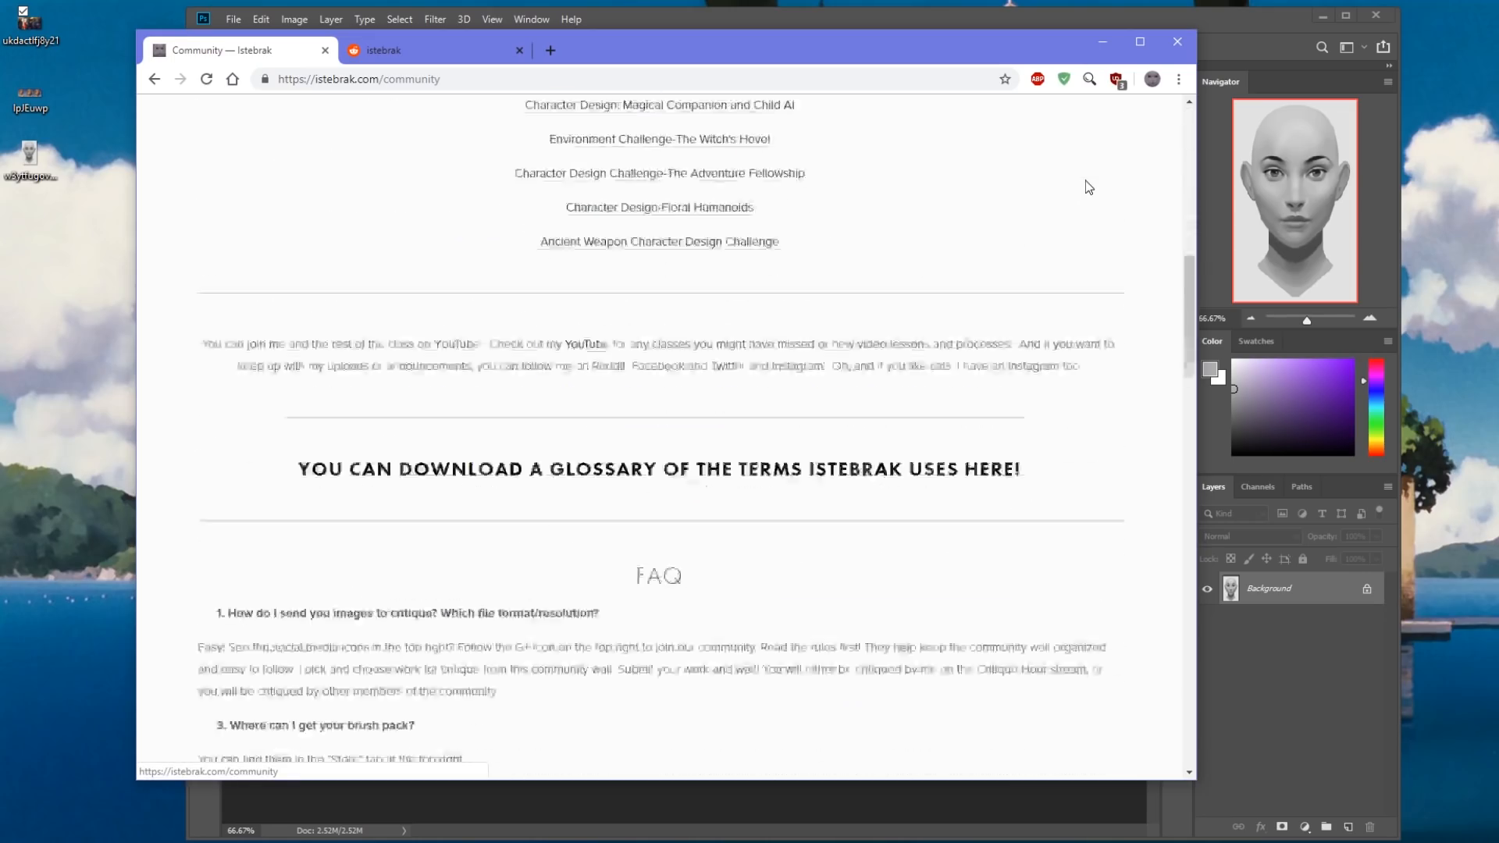
pyautogui.scroll(-3, 1086, 181)
pyautogui.scroll(8, 1085, 180)
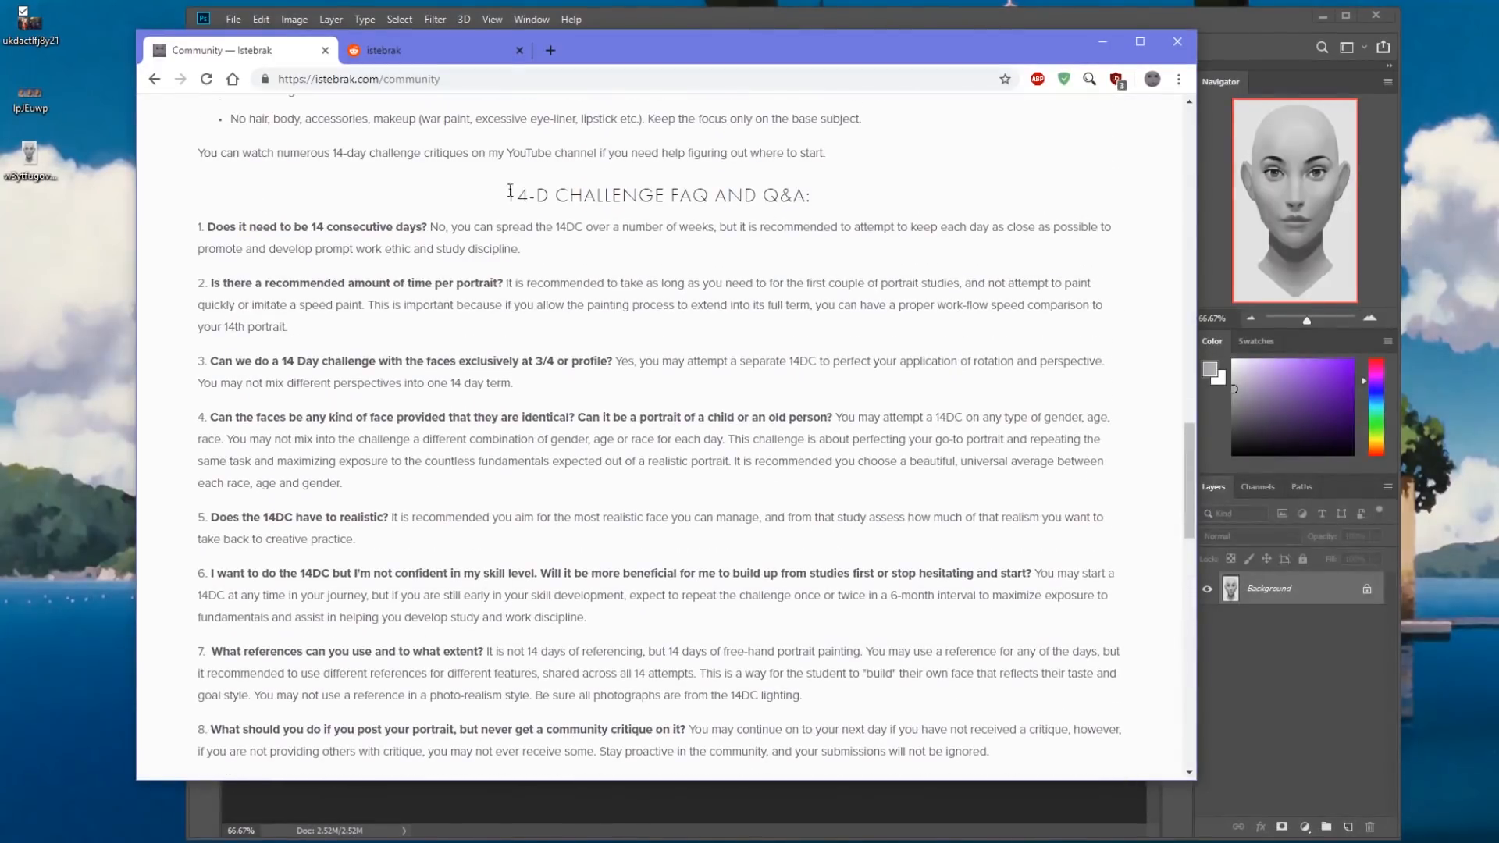
pyautogui.moveTo(511, 194); pyautogui.dragTo(819, 201)
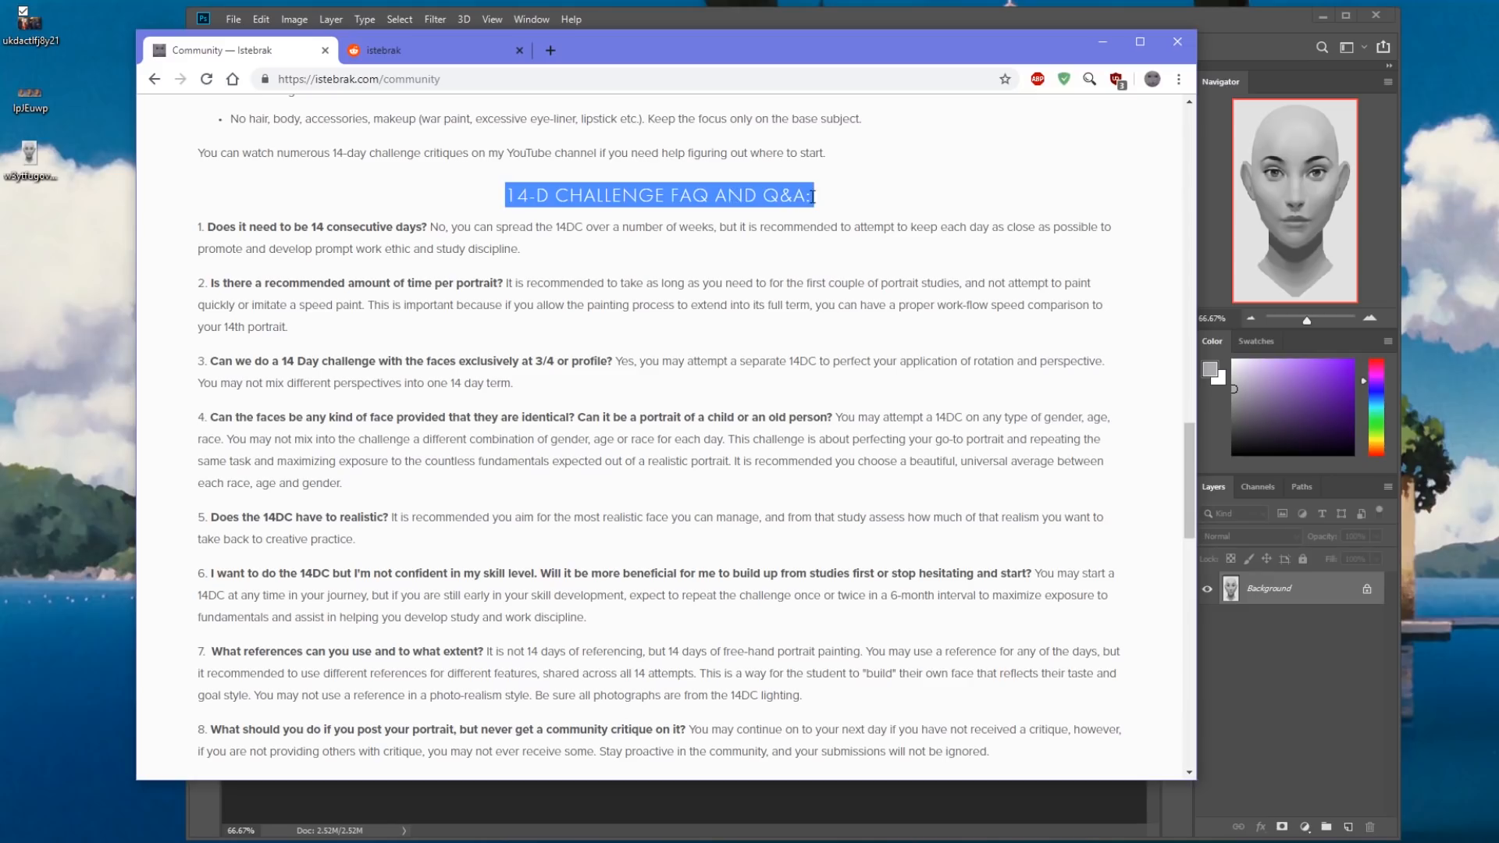
# Close the browser window and check the current date and time in the system calendar.
pyautogui.click(1176, 41)
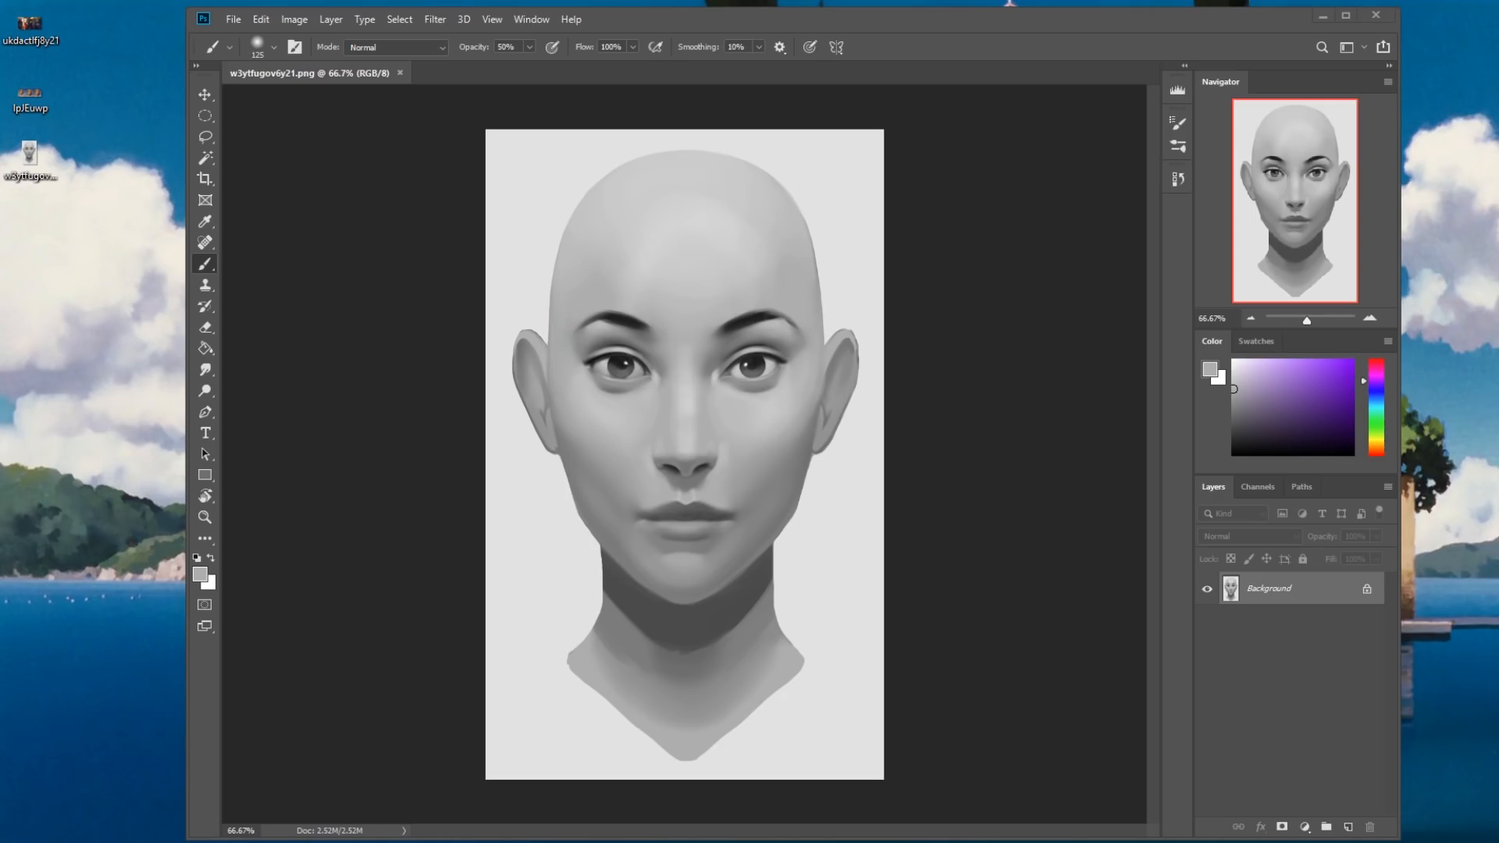
pyautogui.click(1497, 841)
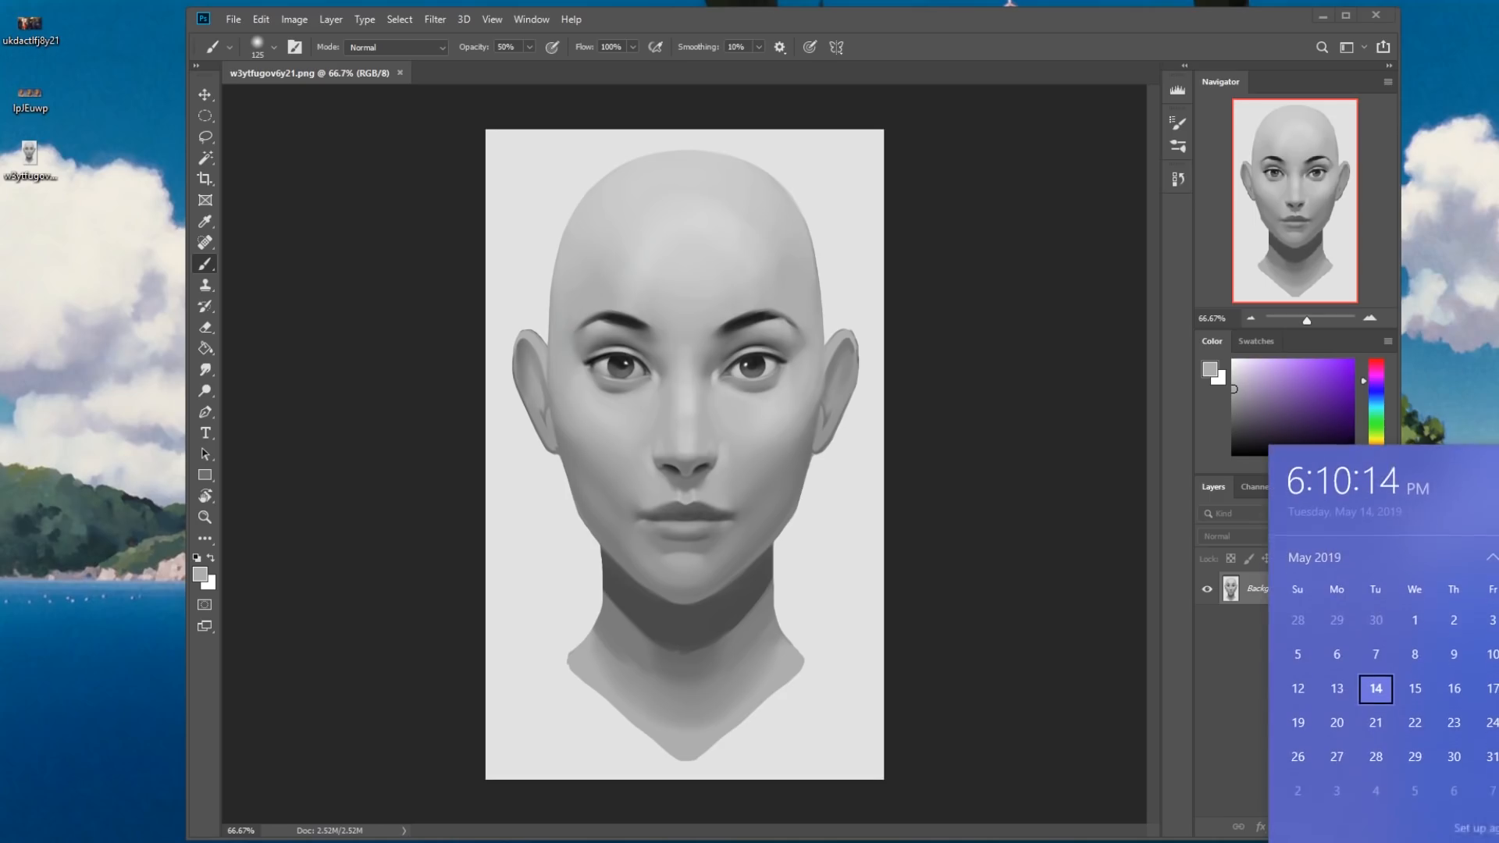